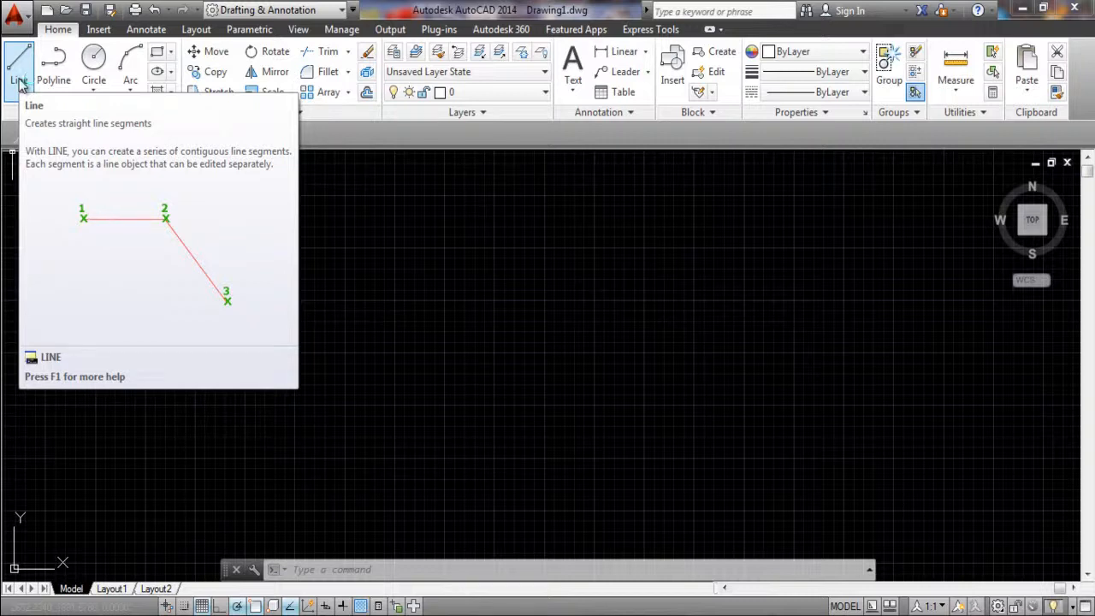
- Open the Help article on the LINE command, read through its Continue, Close and Undo prompts, and close it
key("F1")
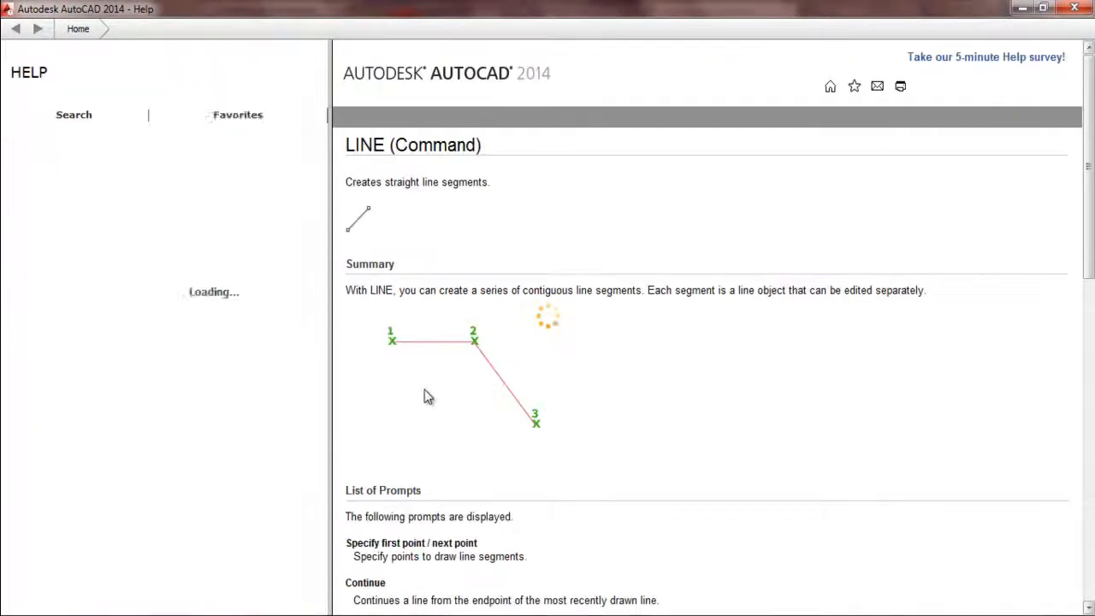
scroll(557, 354, "down", 3)
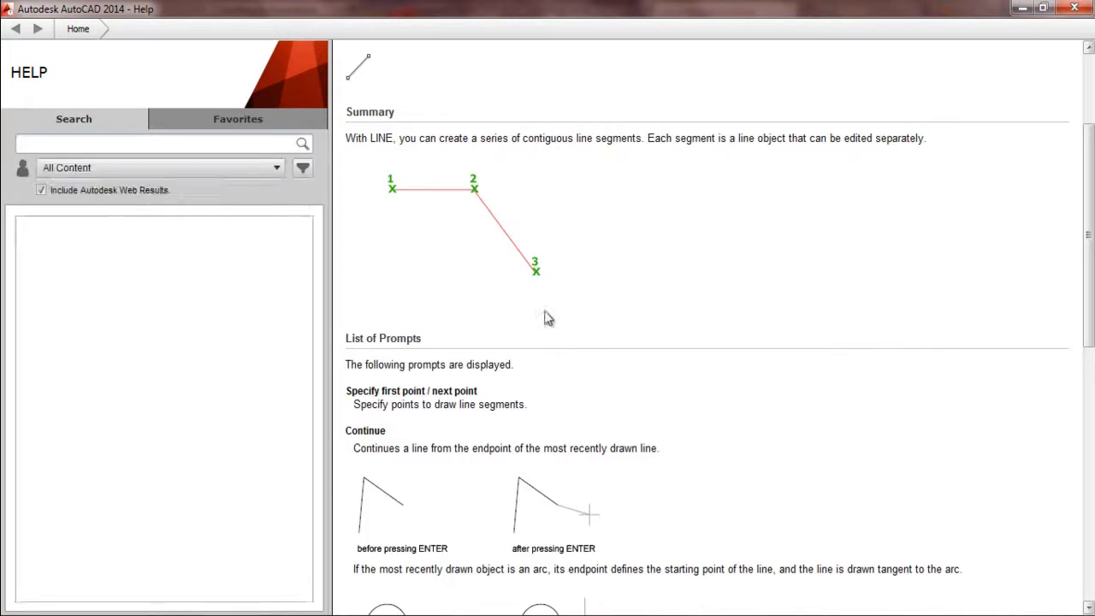
scroll(602, 322, "down", 1)
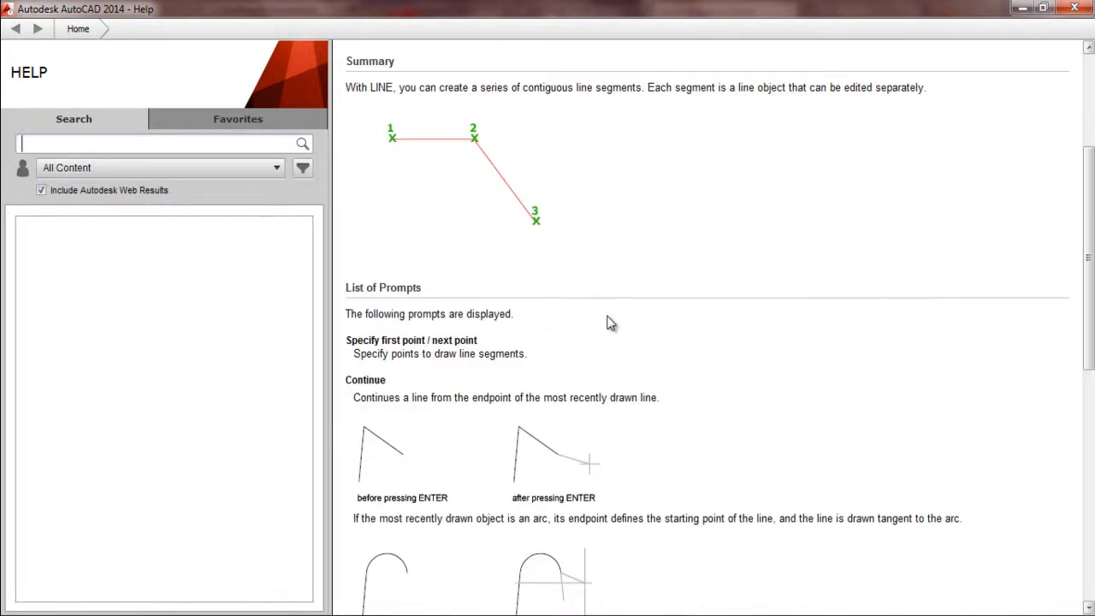
scroll(610, 322, "down", 2)
scroll(611, 322, "down", 3)
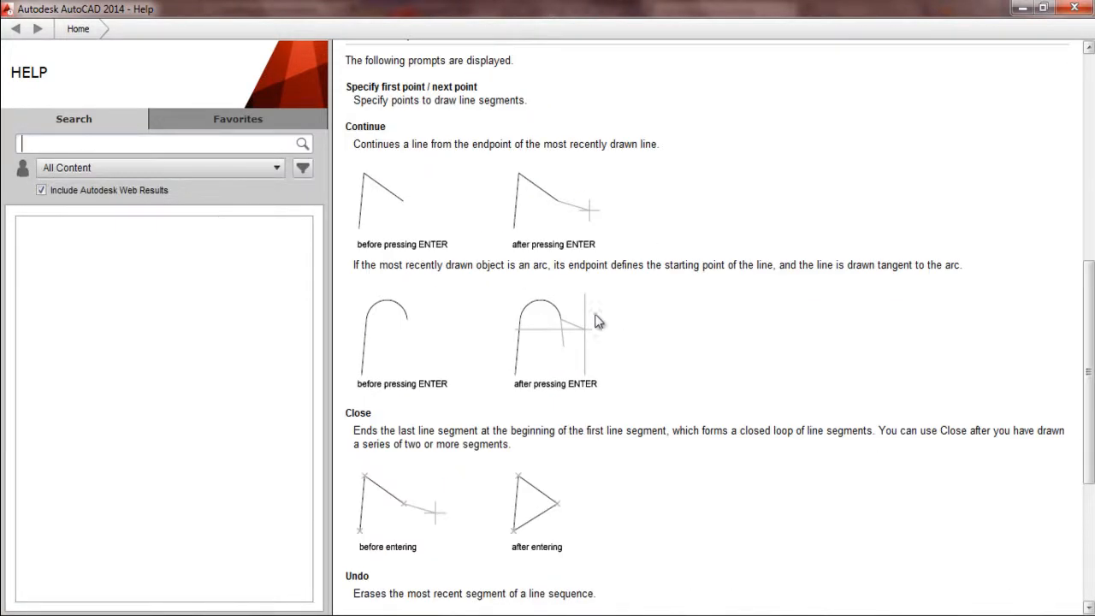
scroll(674, 307, "down", 2)
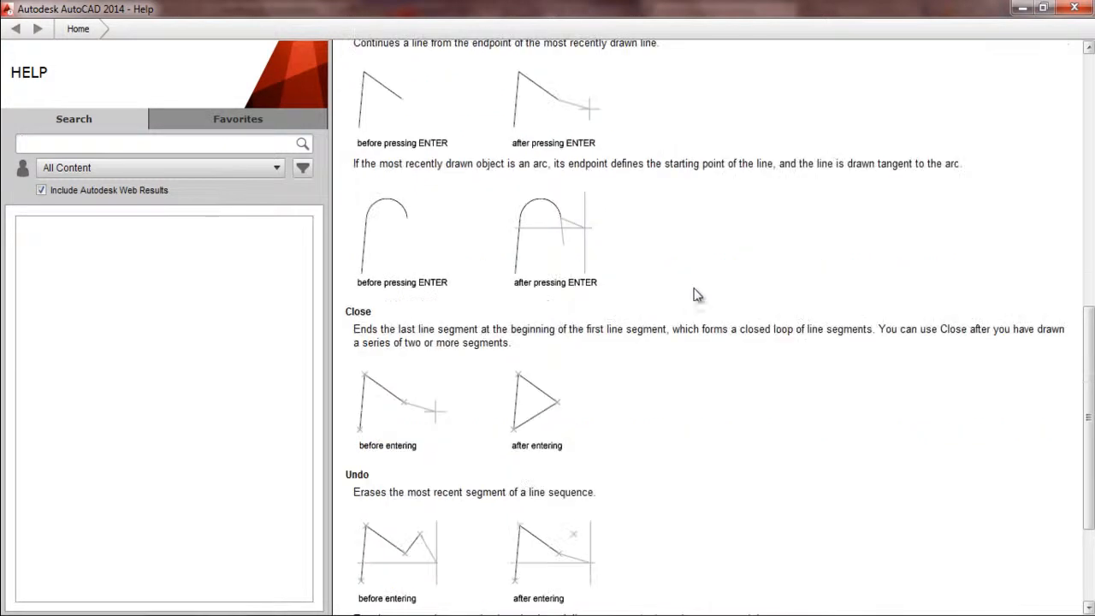
left_click(1074, 7)
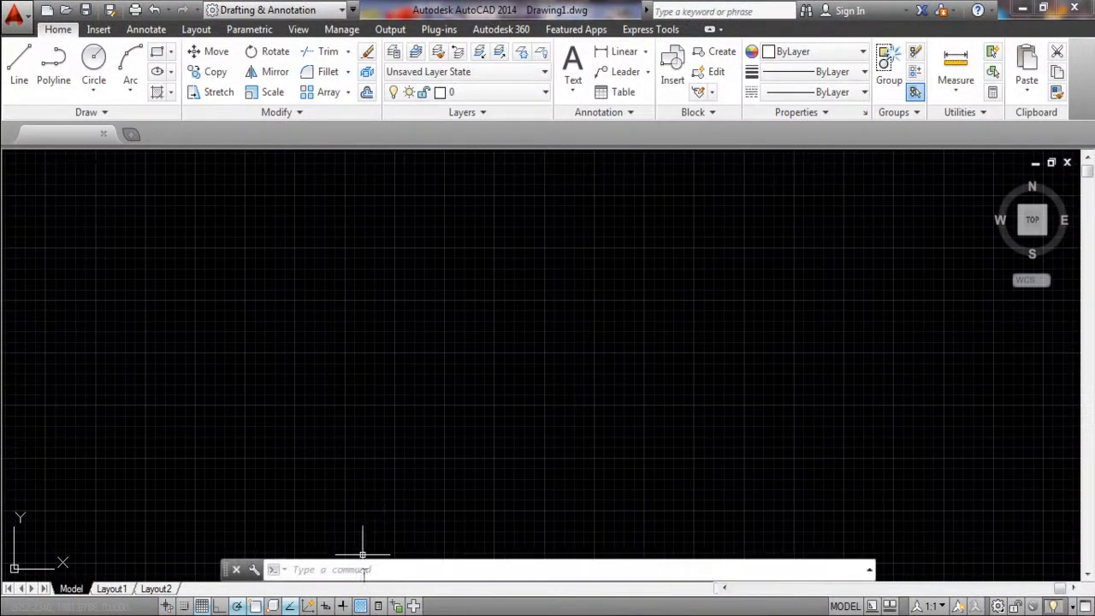
key("Escape")
key("Escape")
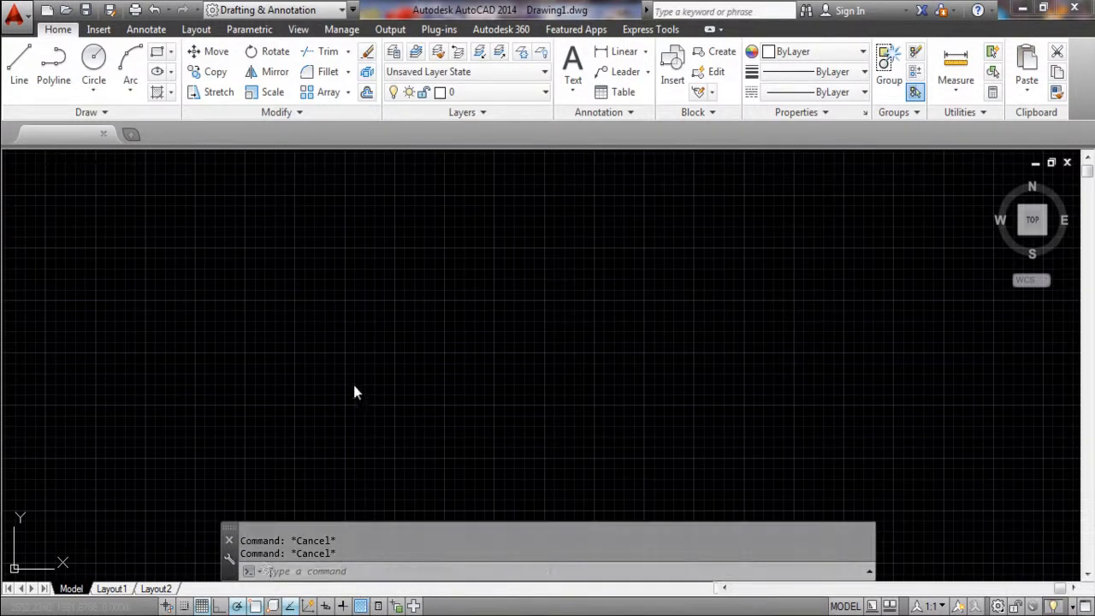
left_click(210, 424)
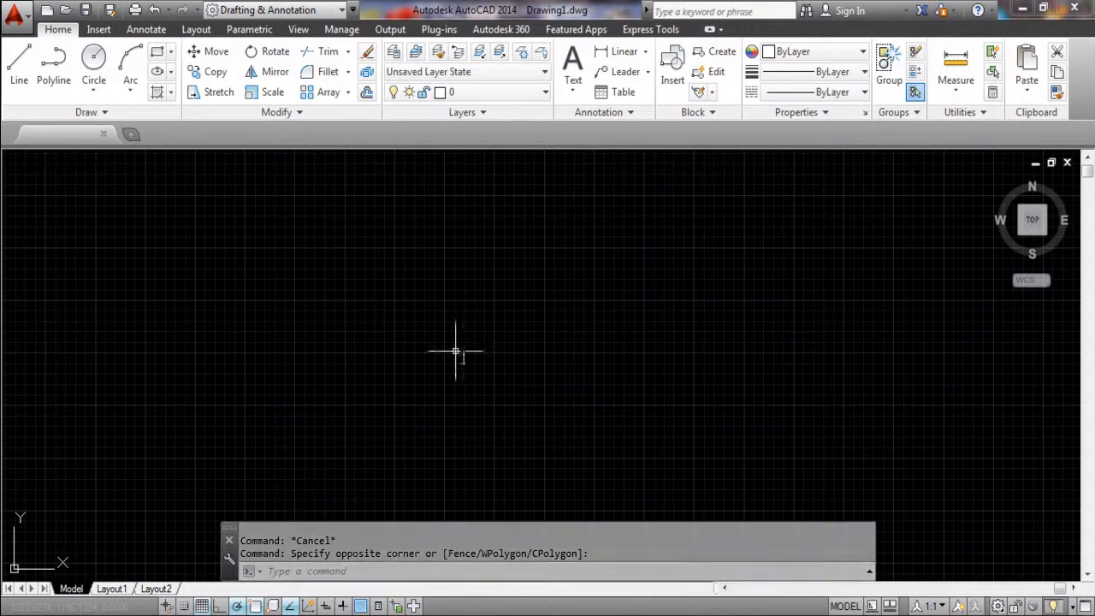
left_click(504, 373)
left_click(400, 341)
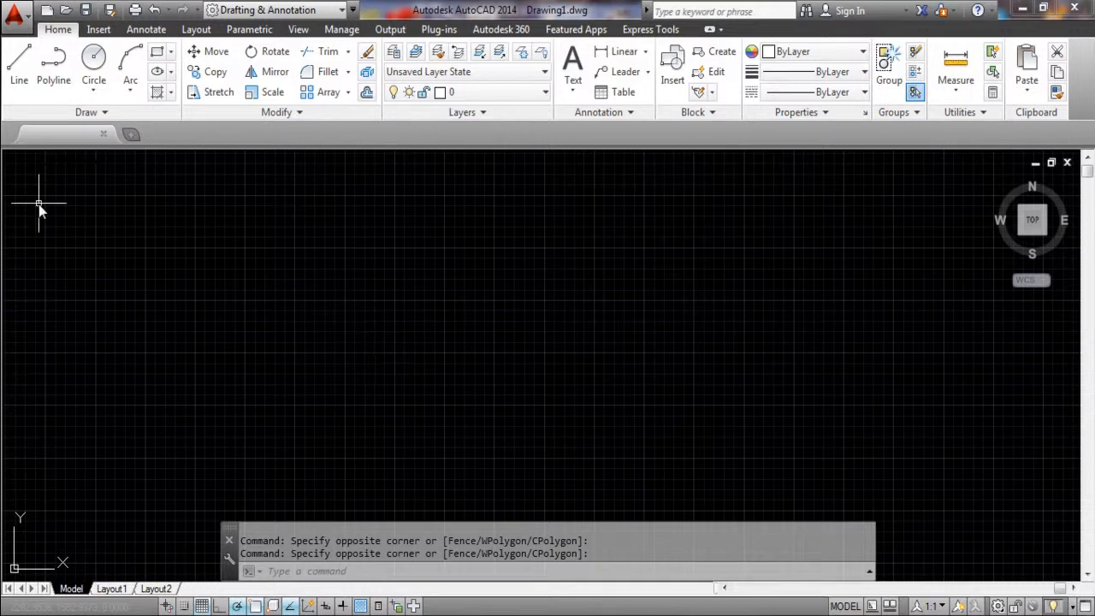
left_click(18, 83)
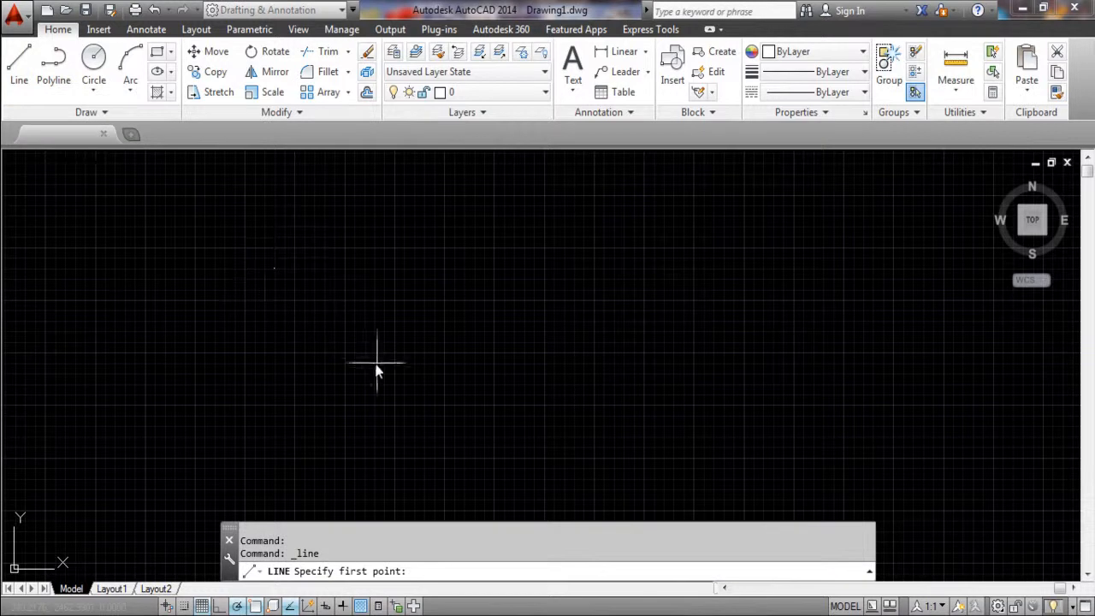
key("Escape")
key("Escape")
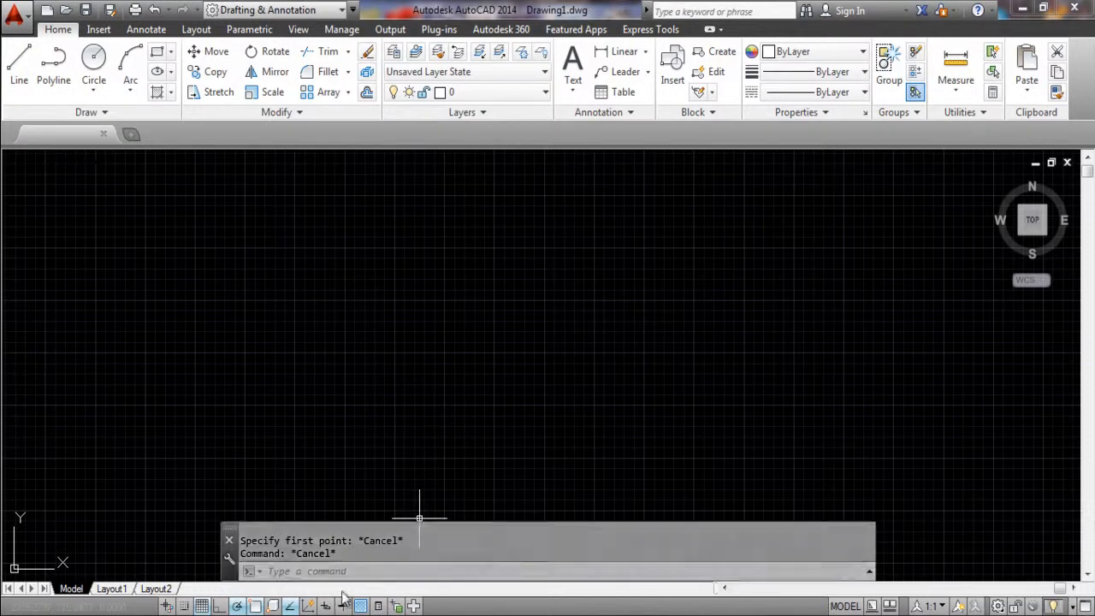
left_click(342, 571)
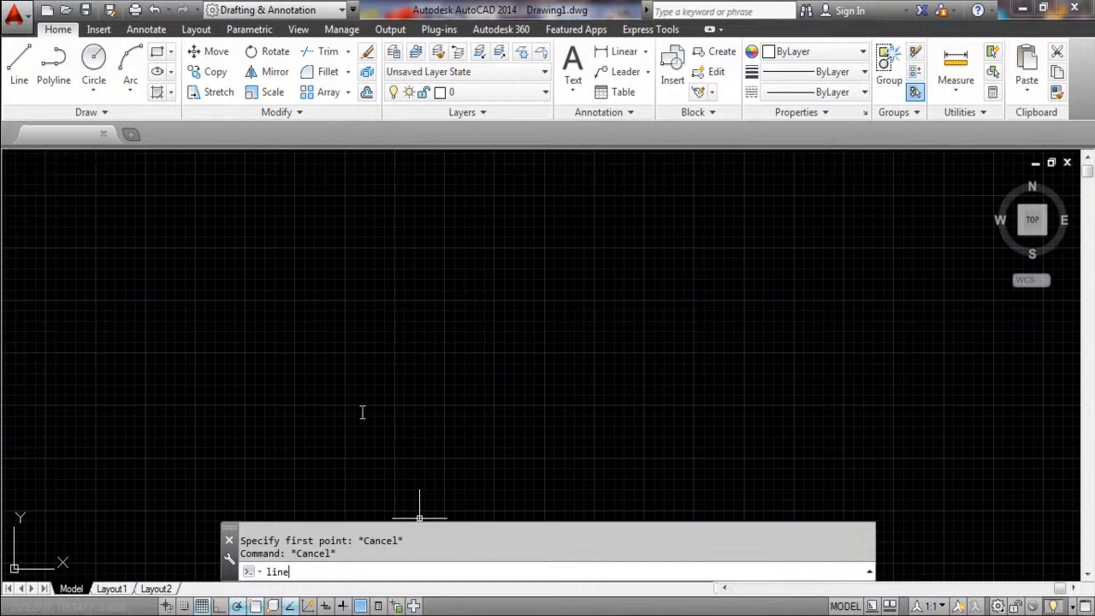
type("line")
key("Return")
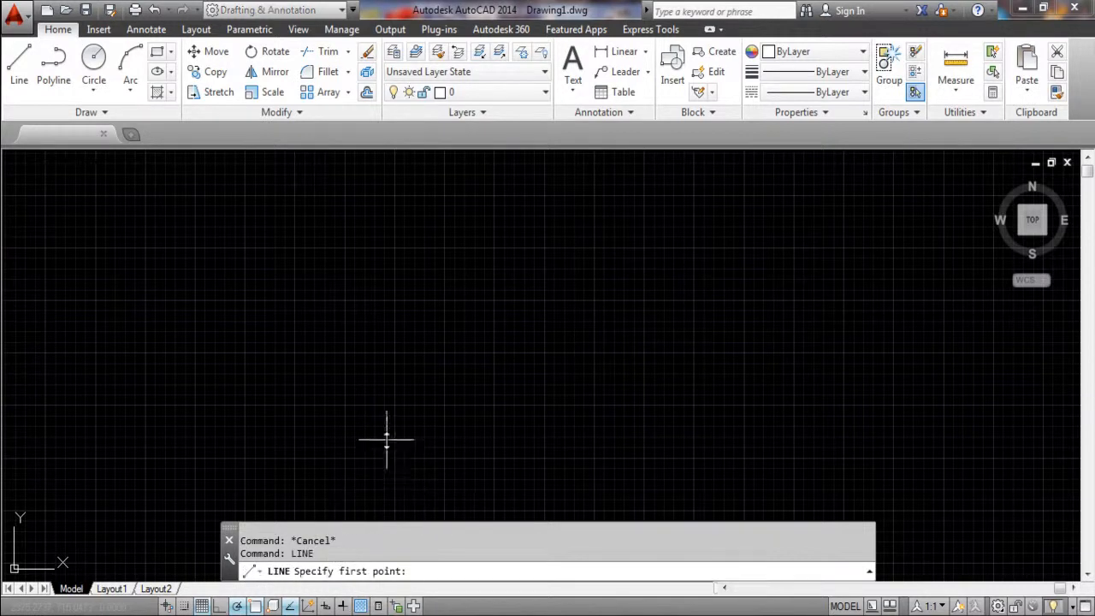
key("Escape")
key("Escape")
left_click(416, 310)
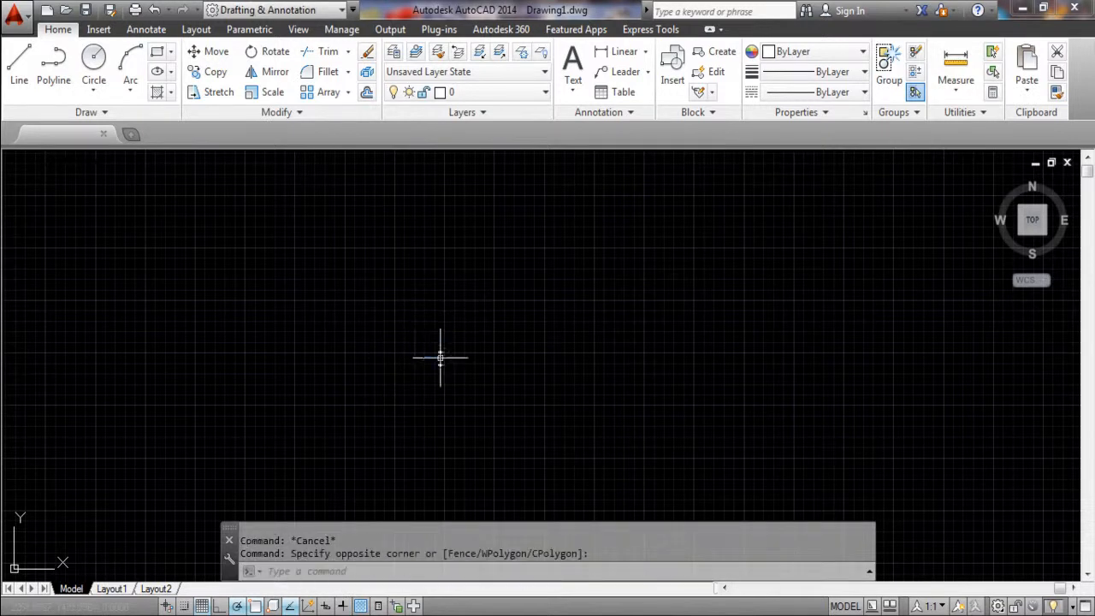
- Draw an open, irregular chain of eleven connected line segments across the middle of the drawing area with the Line command
key("Return")
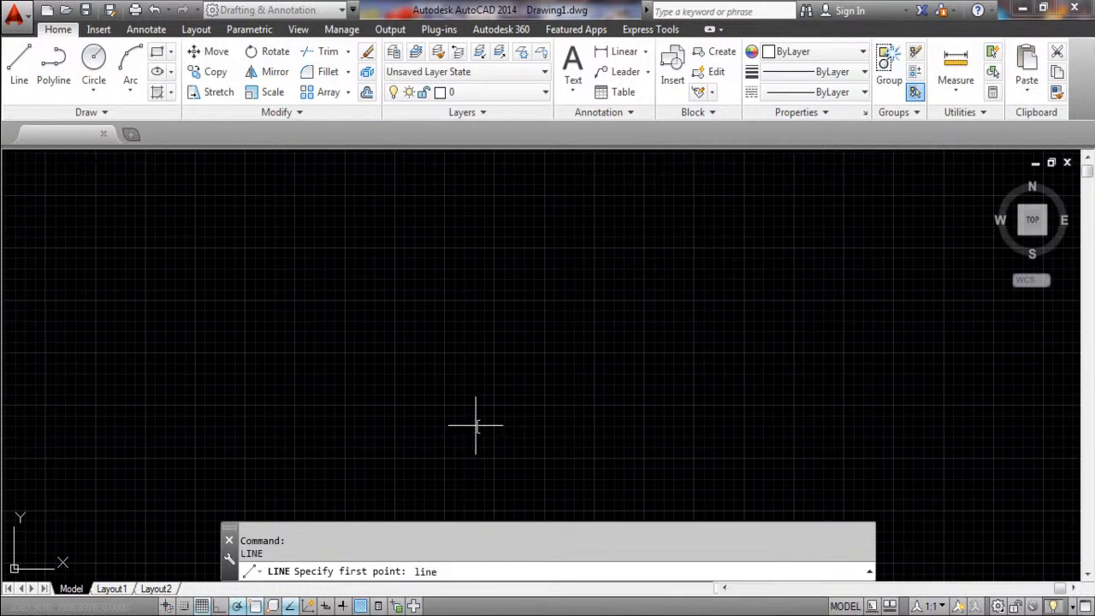
key("Return")
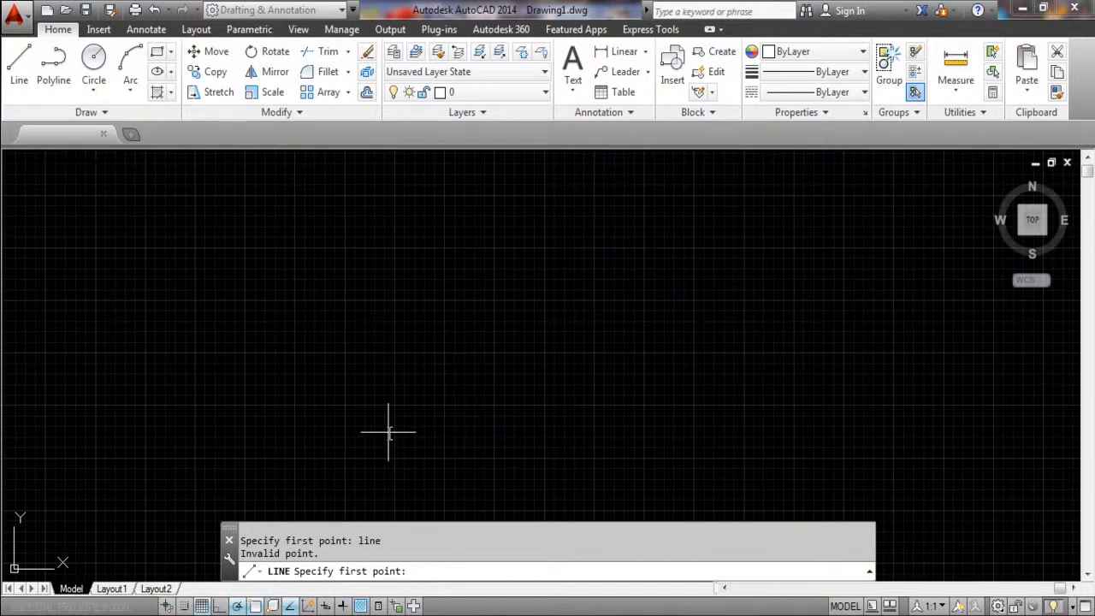
left_click(286, 335)
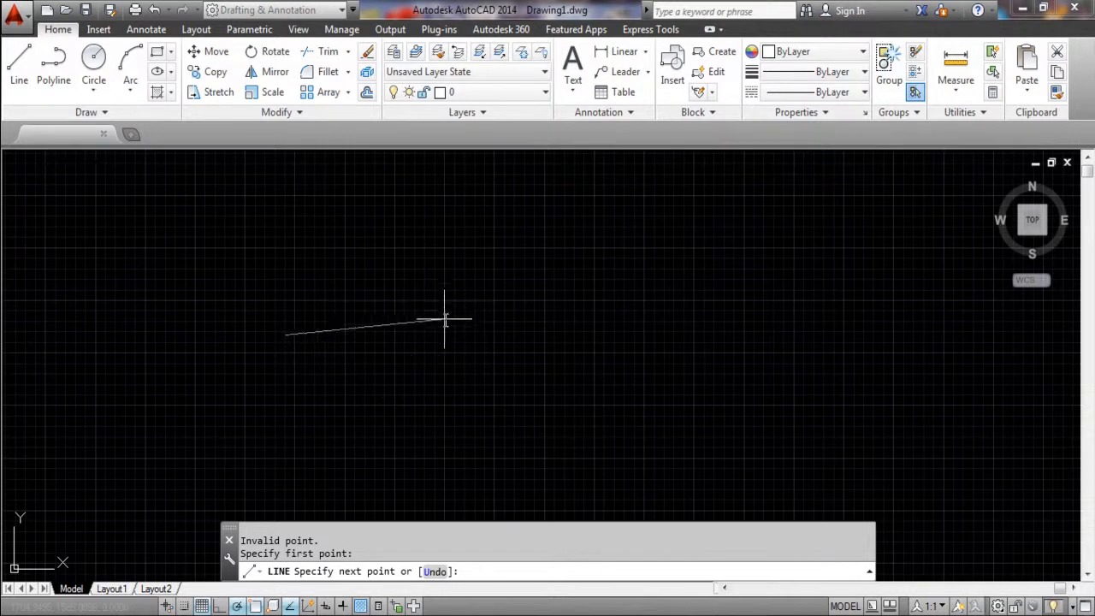
left_click(428, 437)
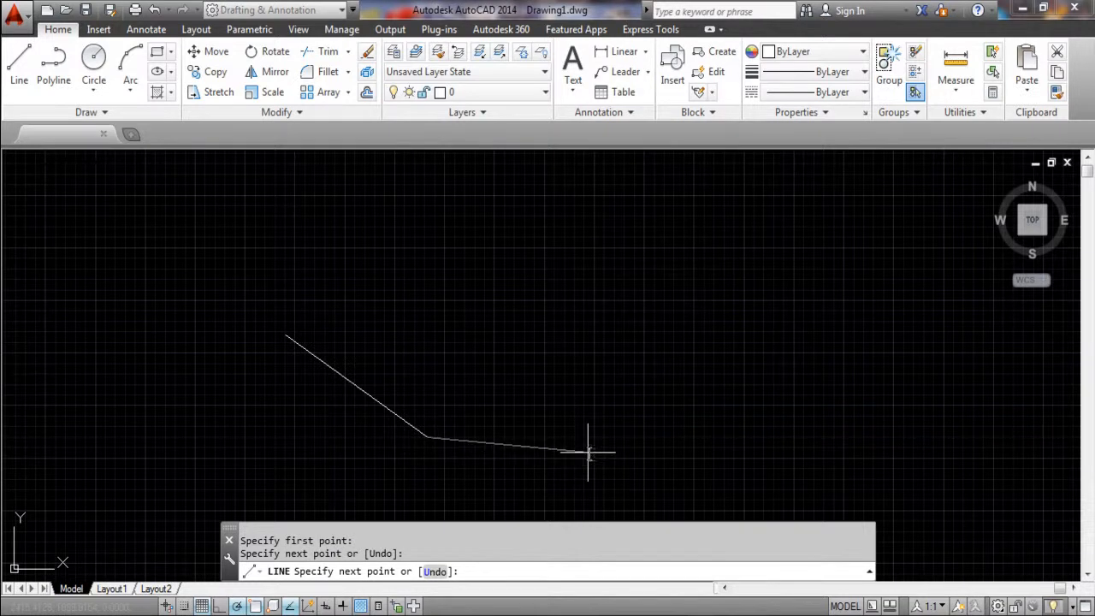
left_click(590, 455)
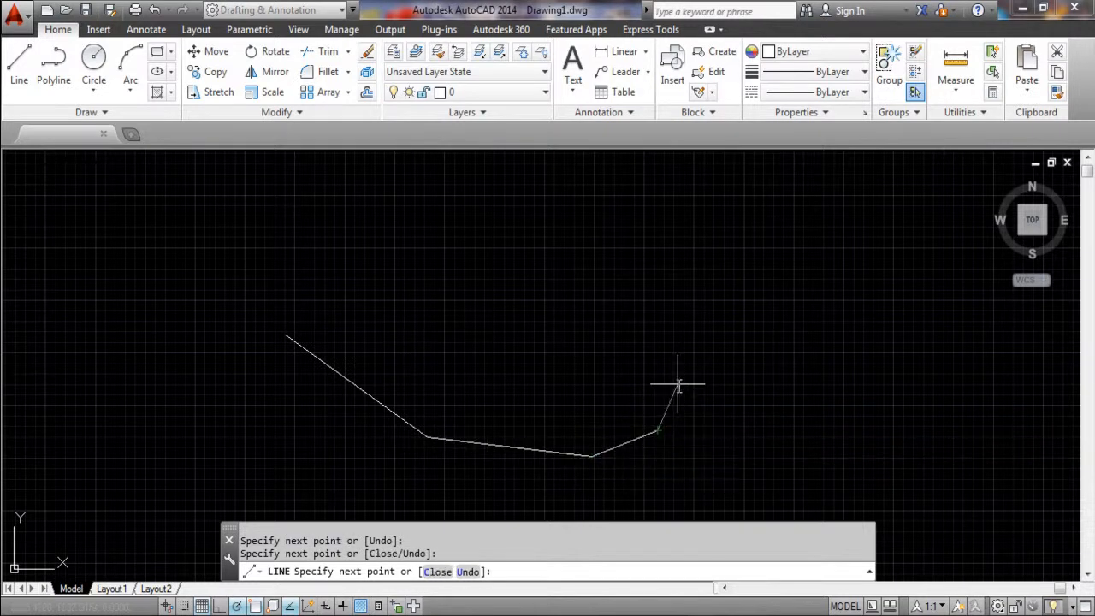
left_click(692, 349)
left_click(517, 342)
left_click(468, 270)
left_click(405, 333)
left_click(355, 282)
left_click(282, 250)
left_click(240, 278)
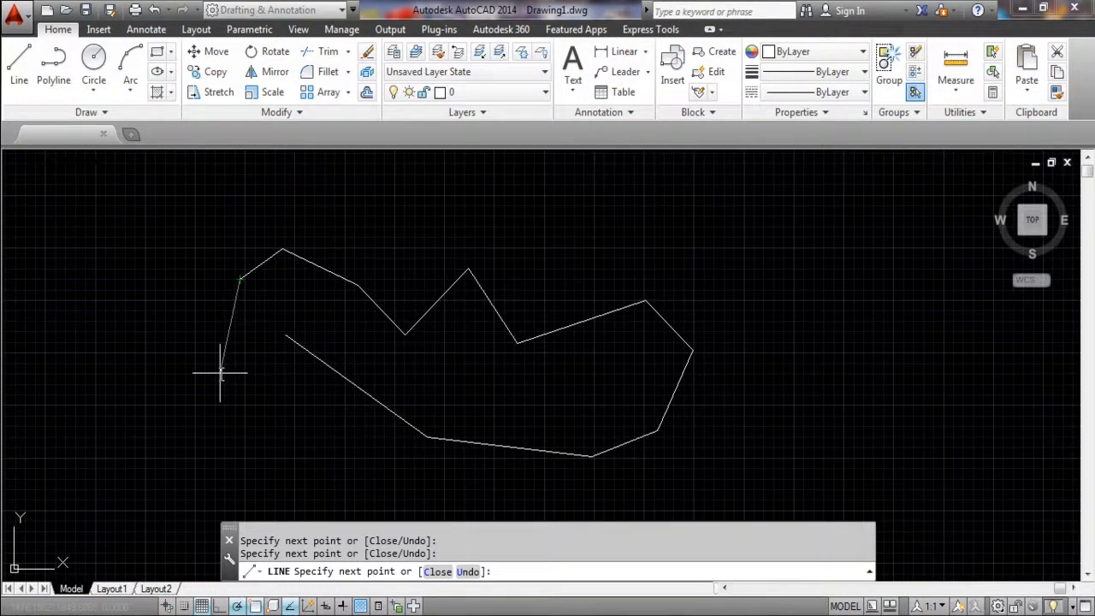
key("Escape")
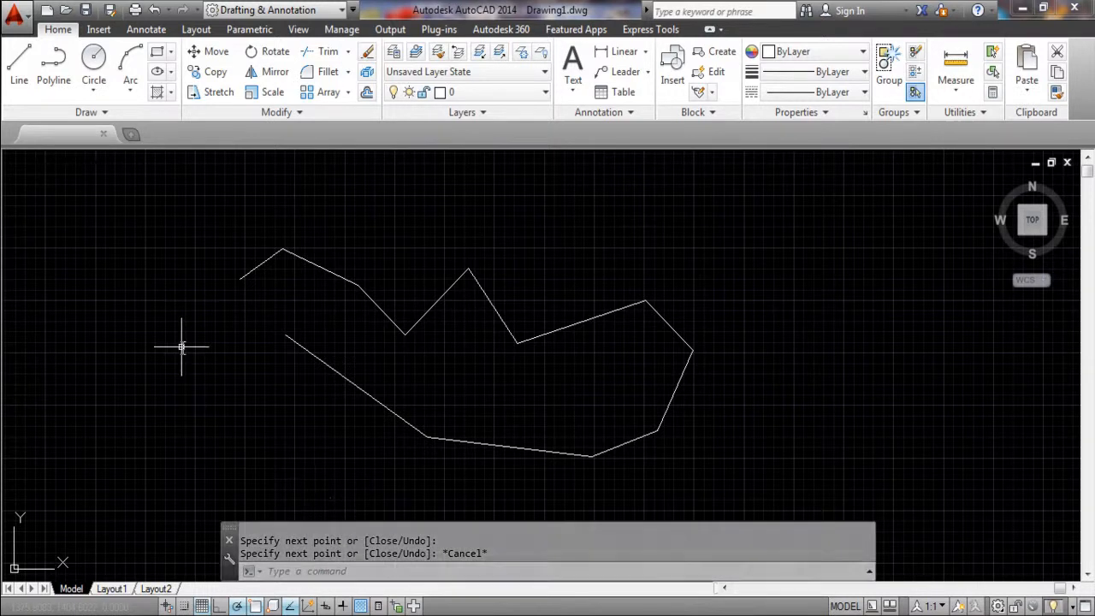
type("l")
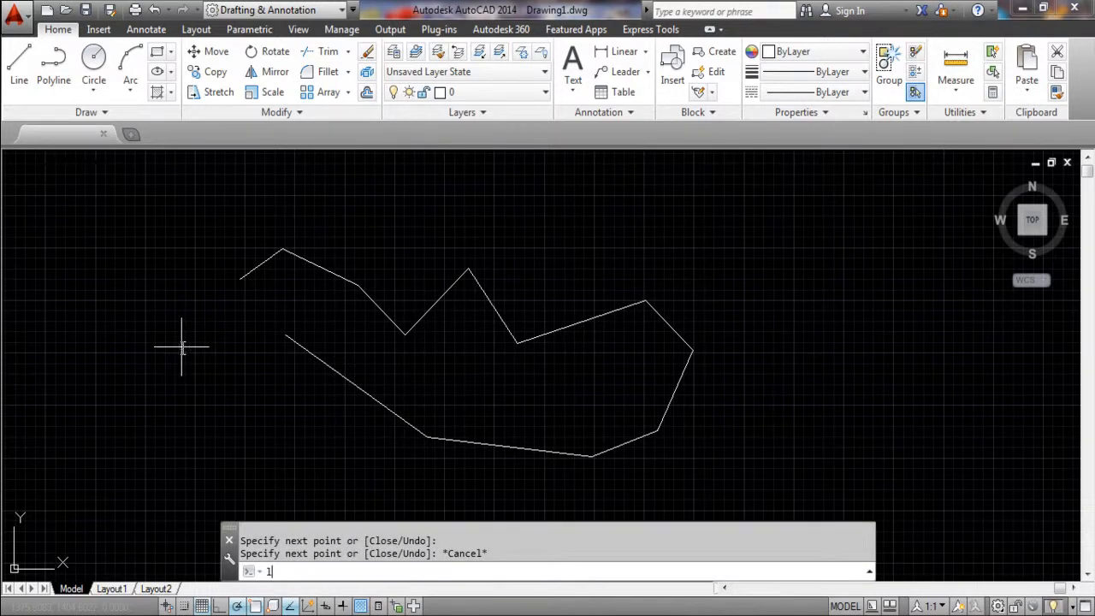
key("Return")
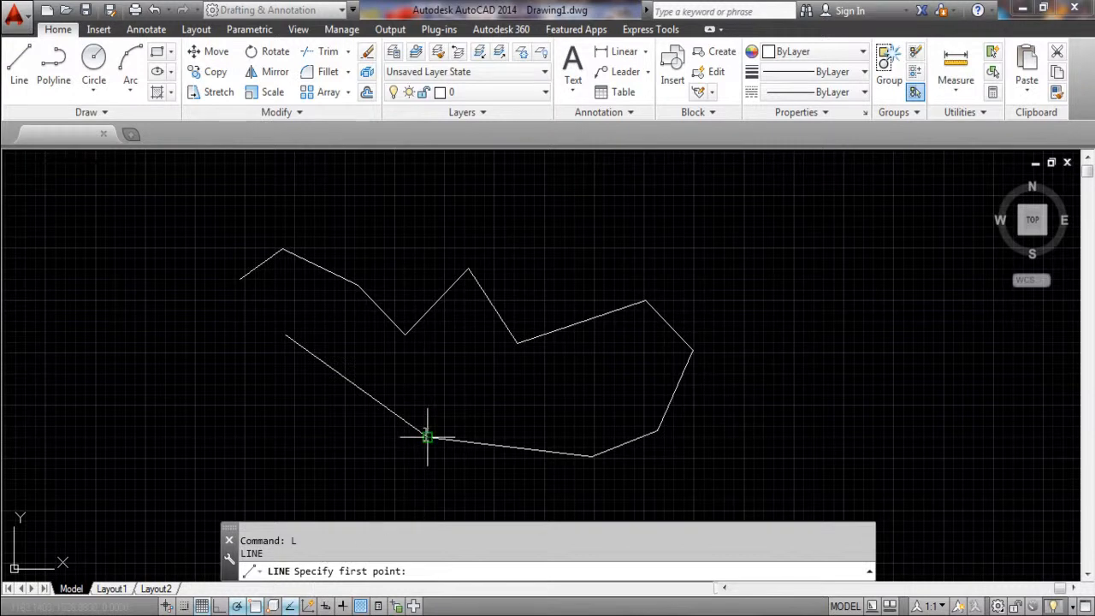
key("Escape")
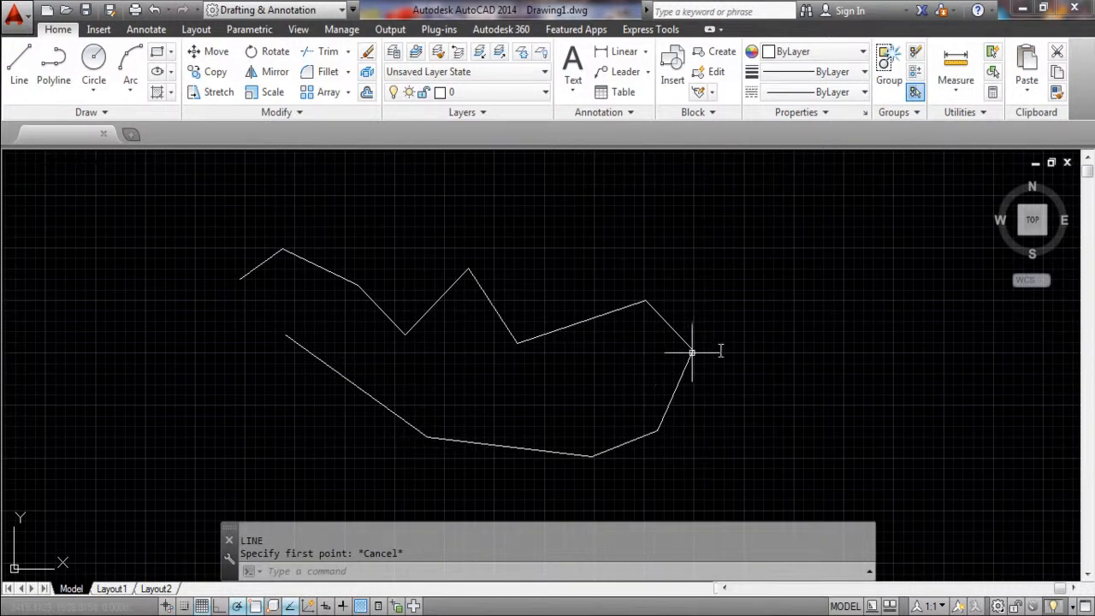
- Select the whole chain of line segments with a crossing window and erase it
left_click(868, 216)
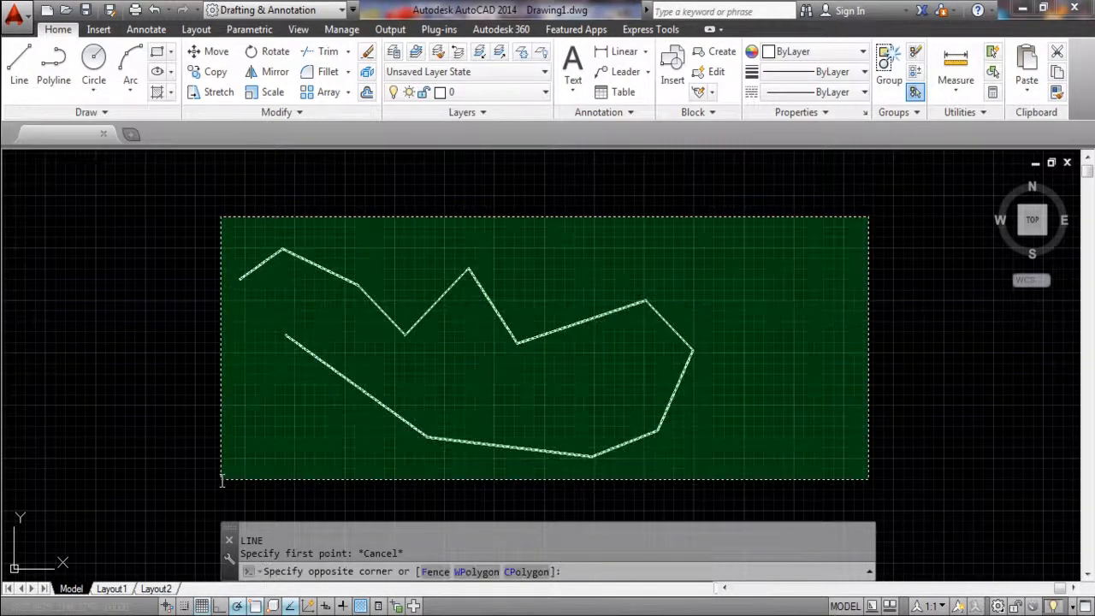
left_click(207, 462)
key("Delete")
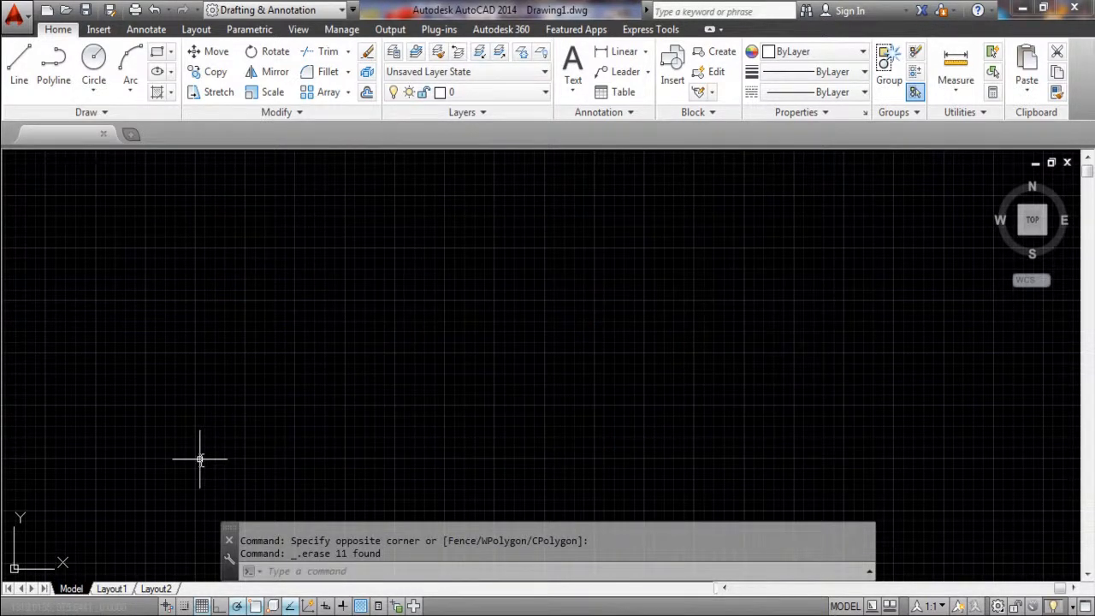
- Draw a single horizontal line about 1465 units long in the middle of the drawing area
type("l")
key("Return")
left_click(309, 335)
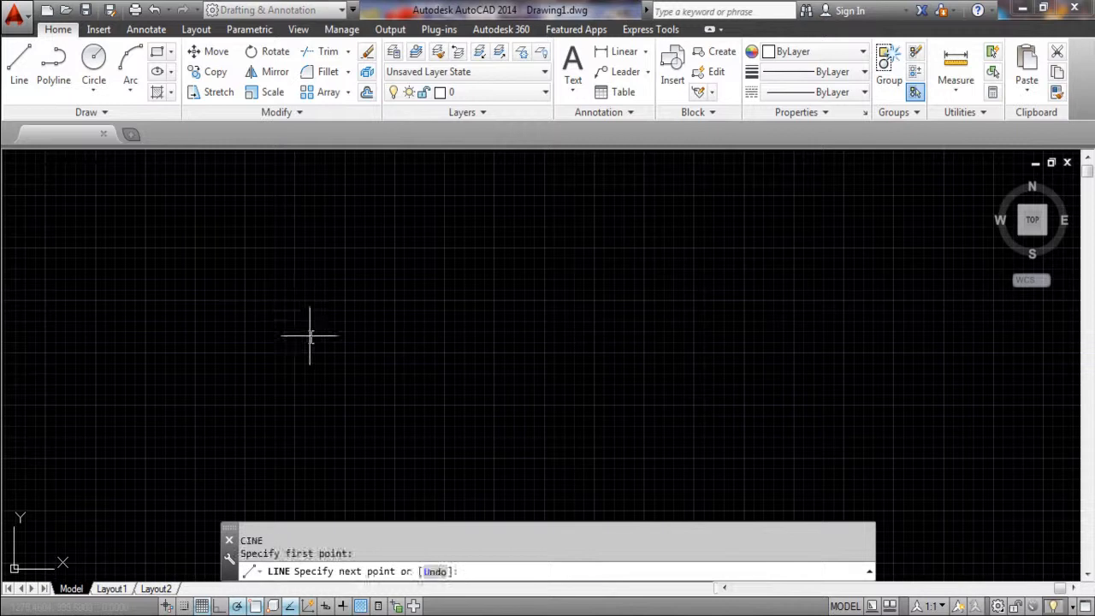
left_click(601, 335)
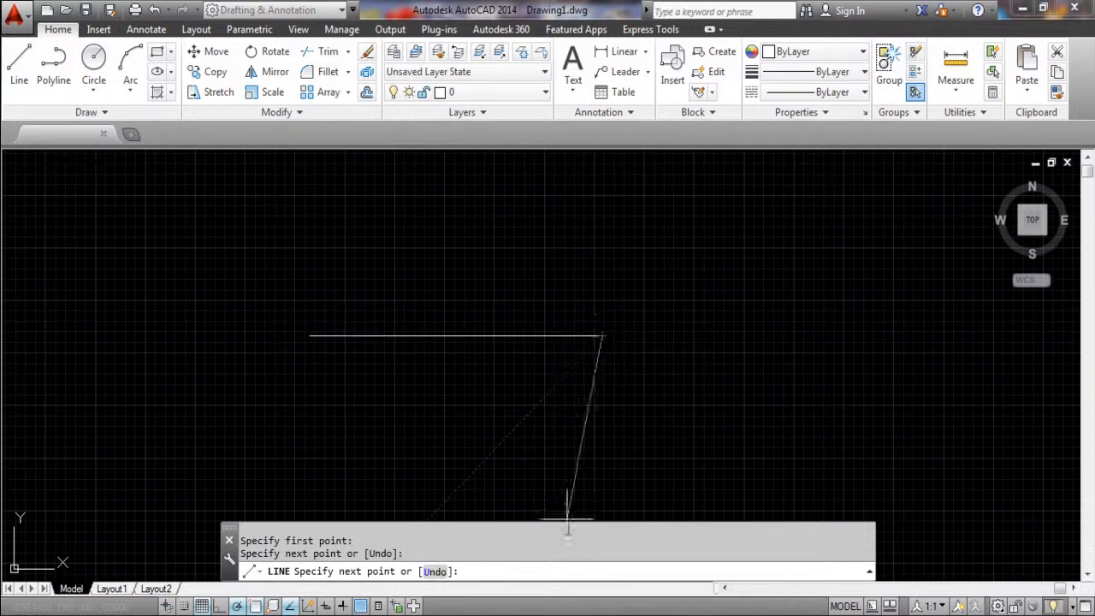
key("Escape")
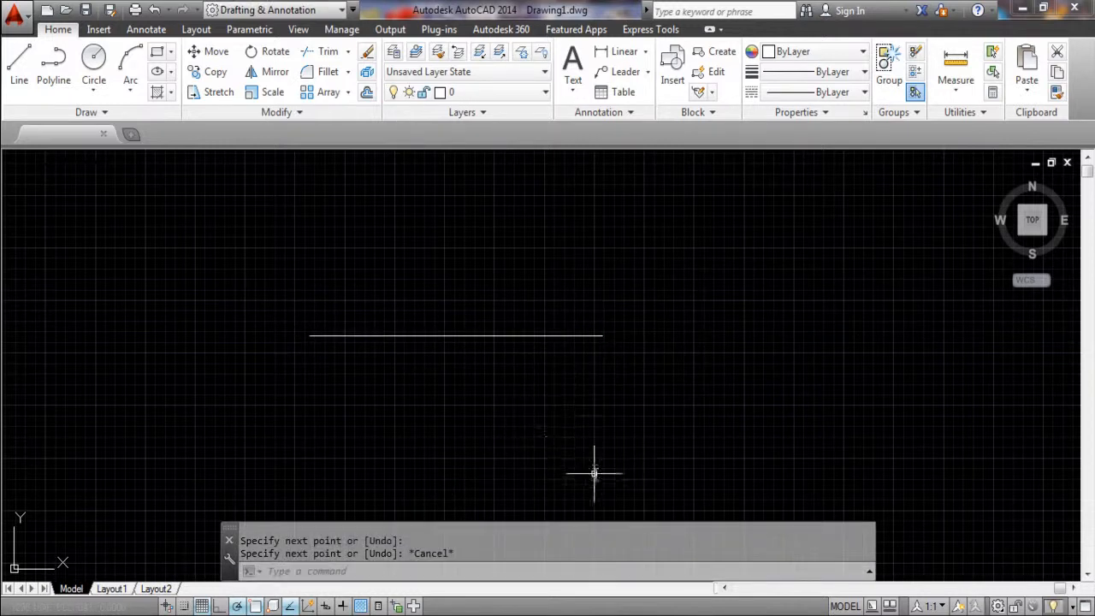
- Set the horizontal line's color to Yellow in its quick properties
left_click(456, 335)
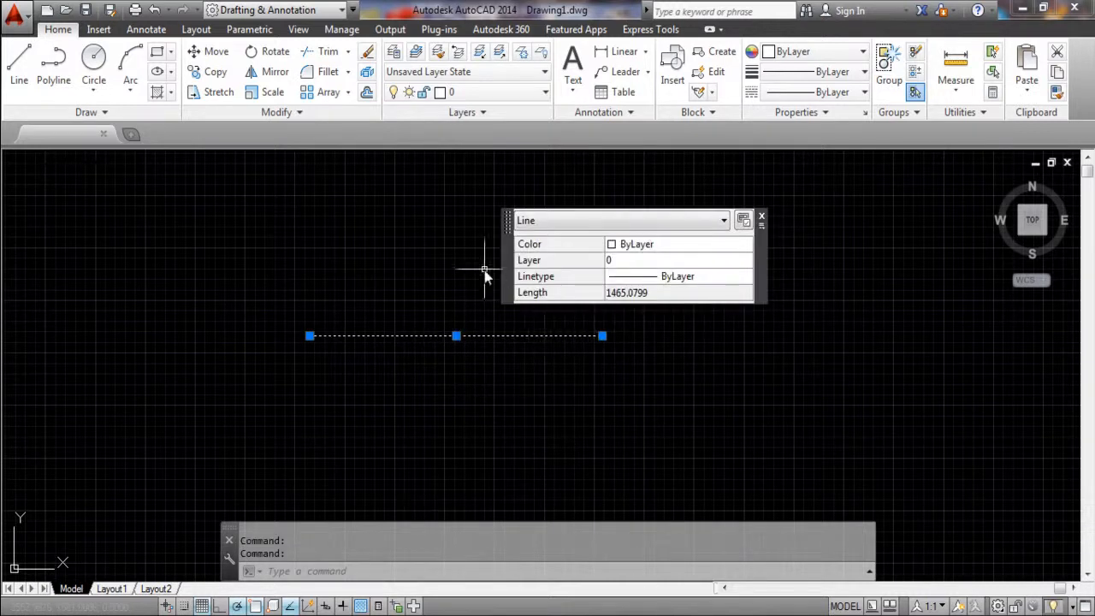
left_click_drag(512, 224, 585, 214)
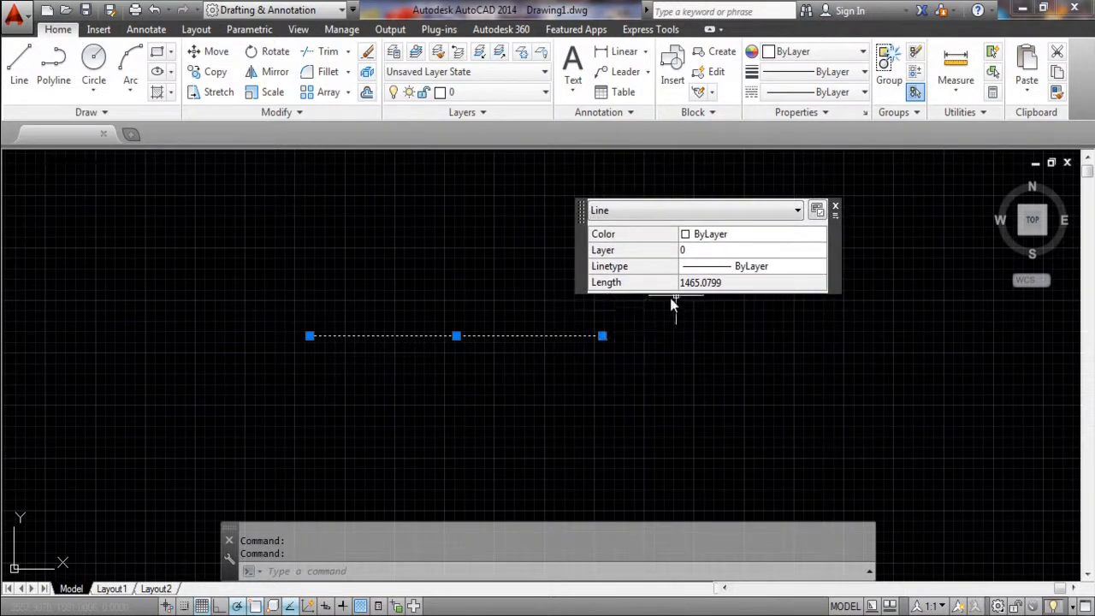
left_click(707, 238)
left_click(724, 239)
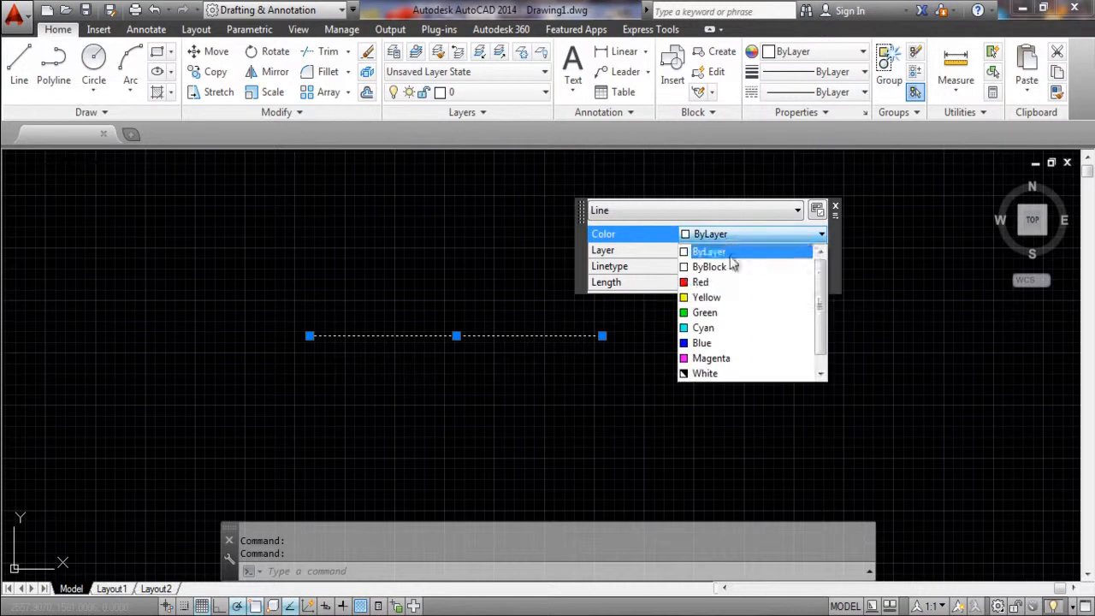
left_click(741, 300)
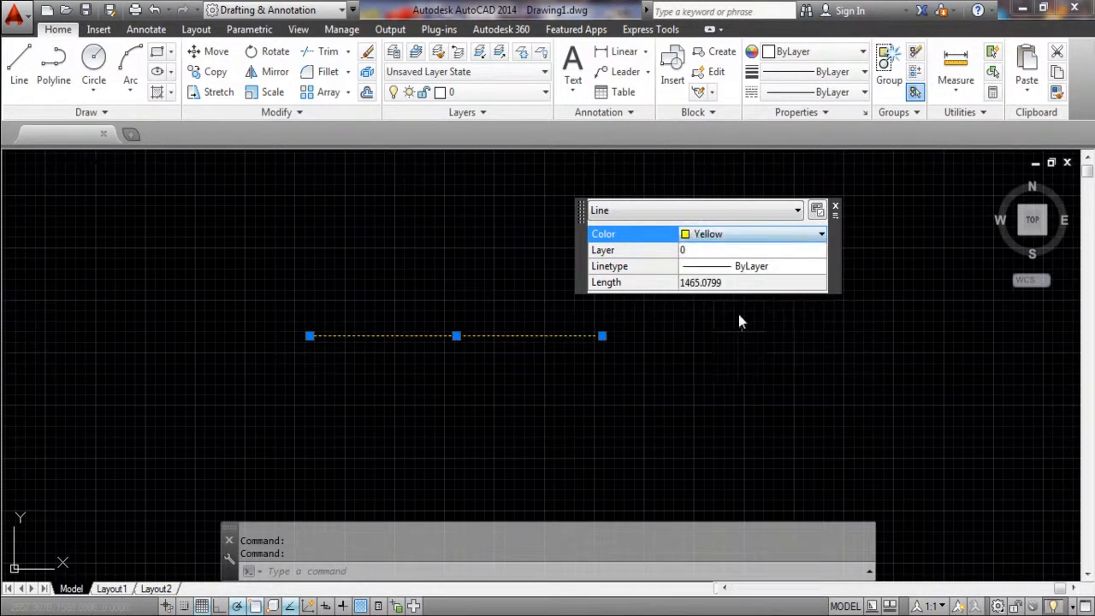
- Inspect the linetype options available for the selected line
left_click(720, 268)
left_click(752, 270)
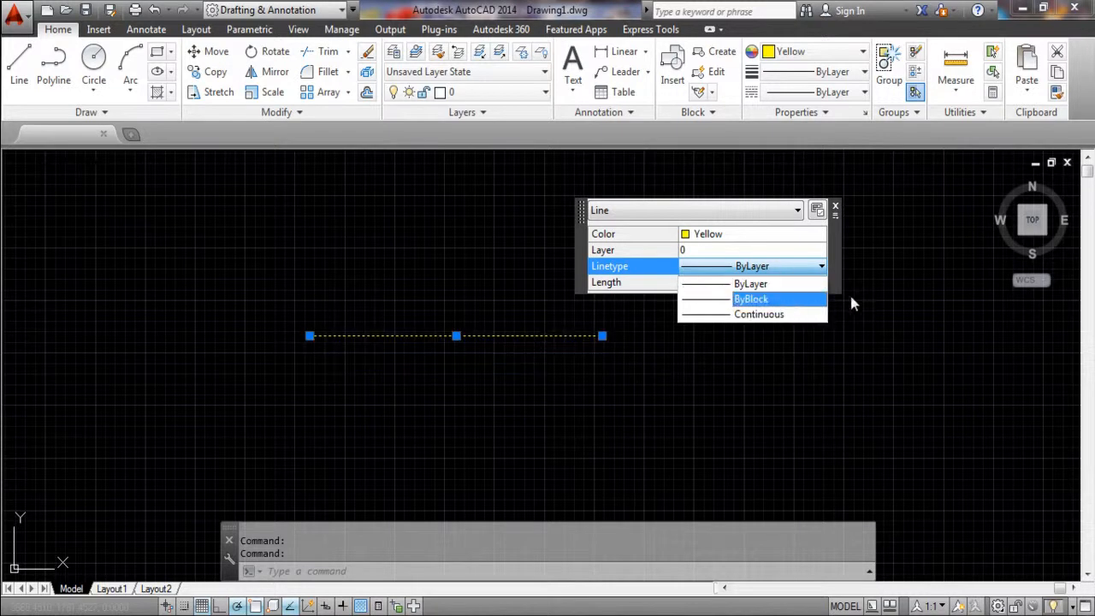
left_click(842, 268)
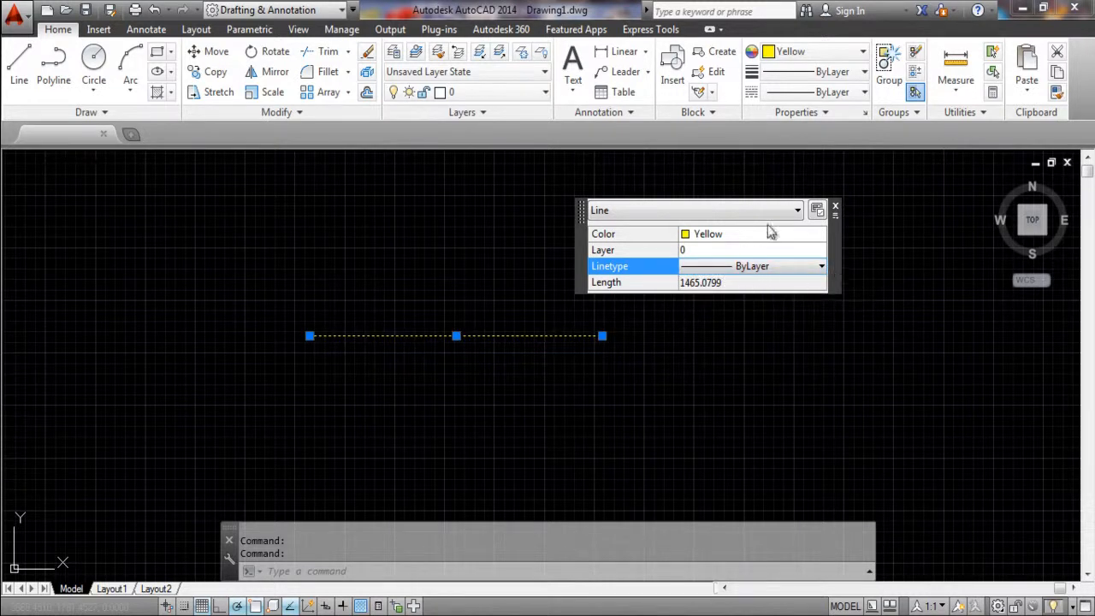
- Close the quick properties, open the full Properties palette for the selected yellow line and move it clear of the line
left_click(707, 287)
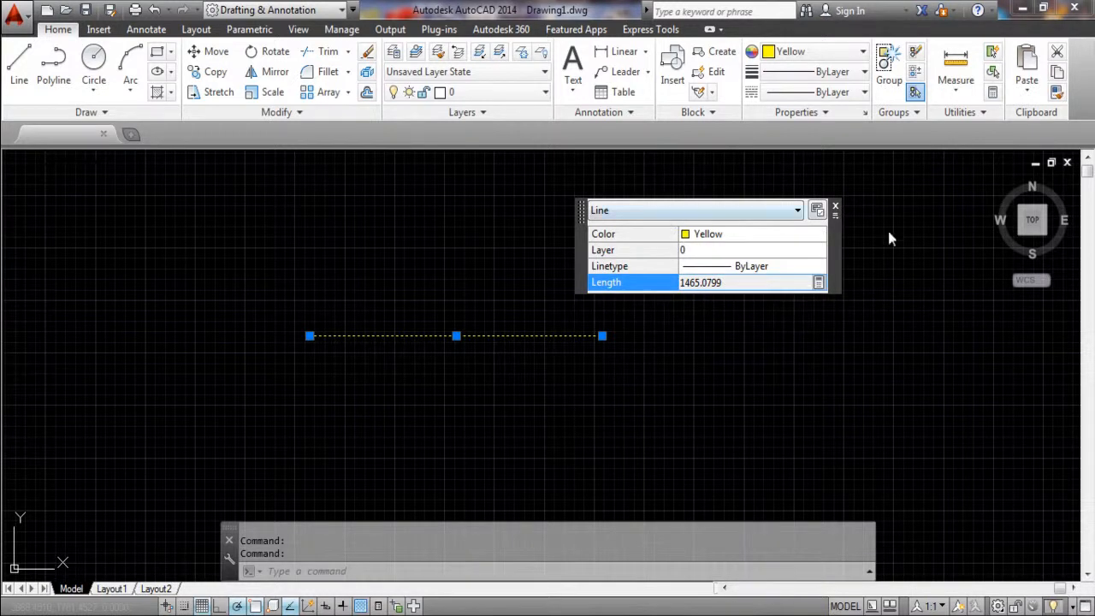
left_click(836, 209)
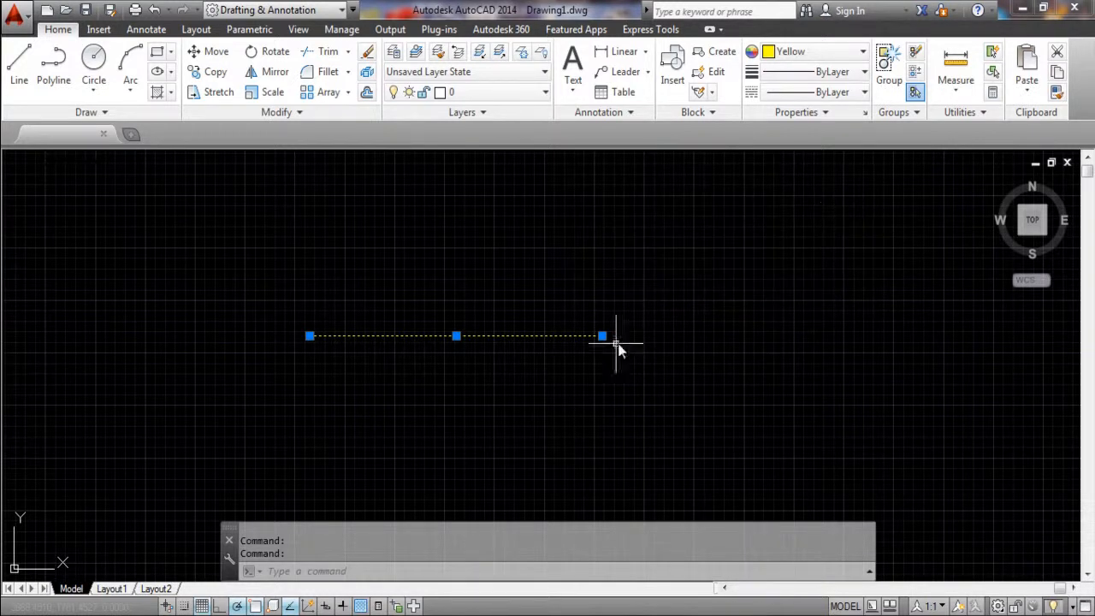
right_click(556, 342)
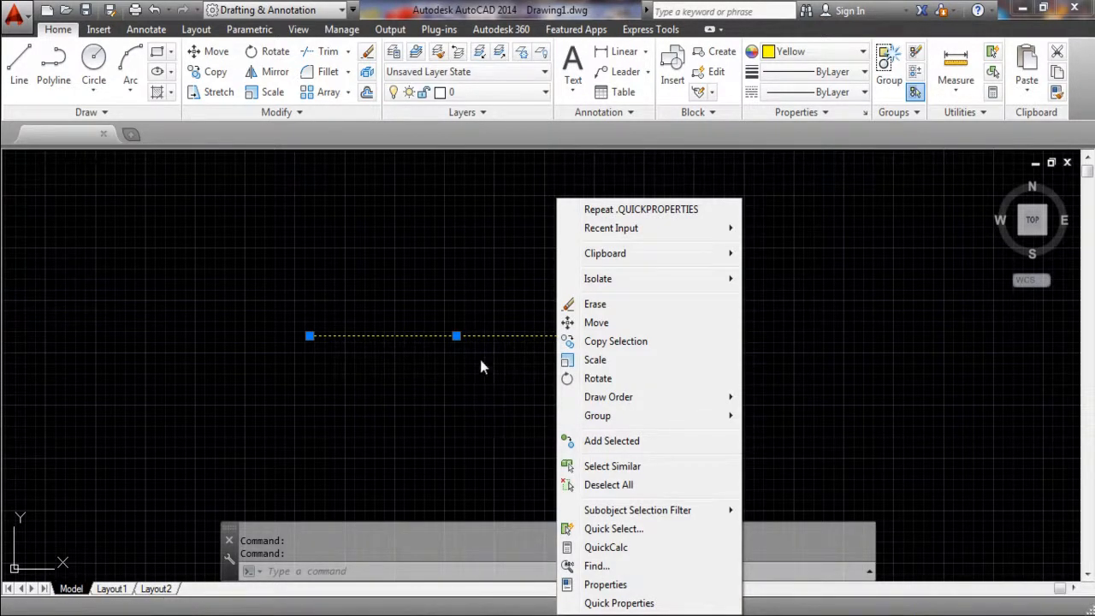
left_click(616, 587)
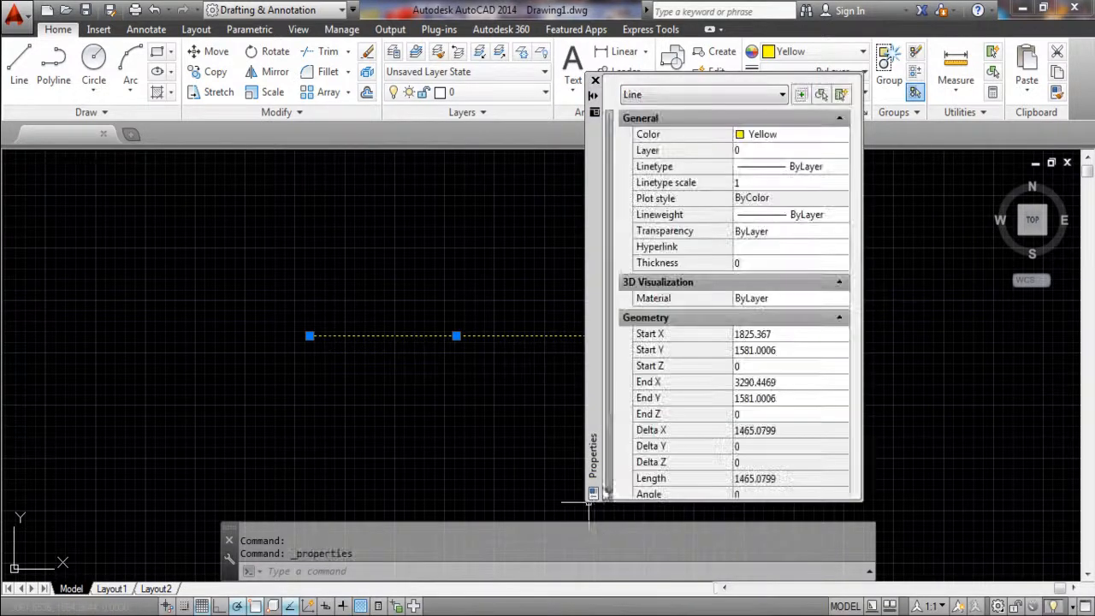
left_click_drag(590, 171, 698, 154)
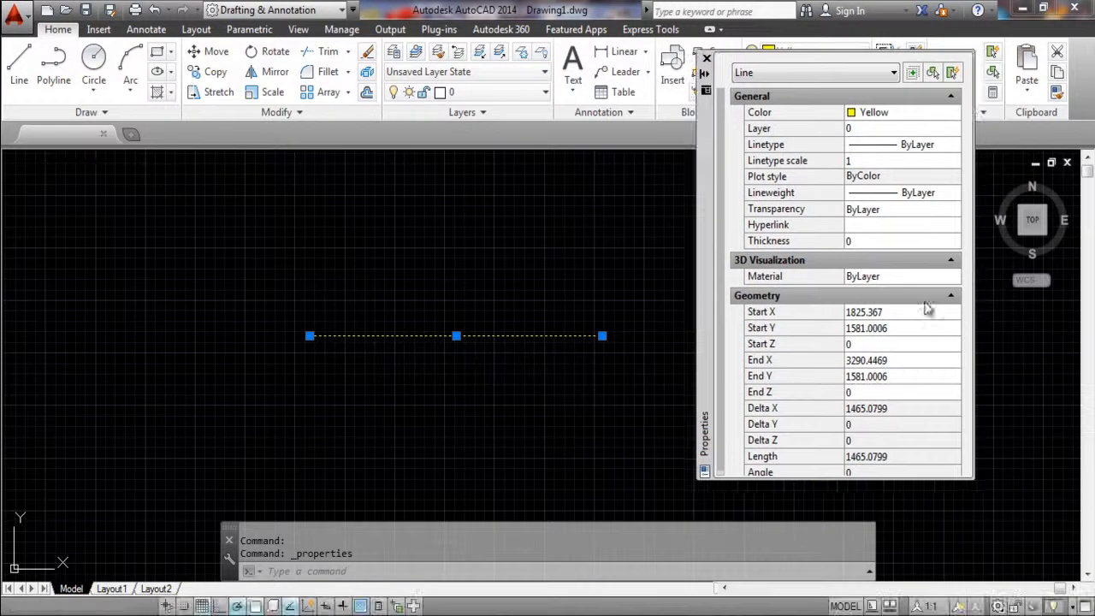
scroll(859, 349, "down", 5)
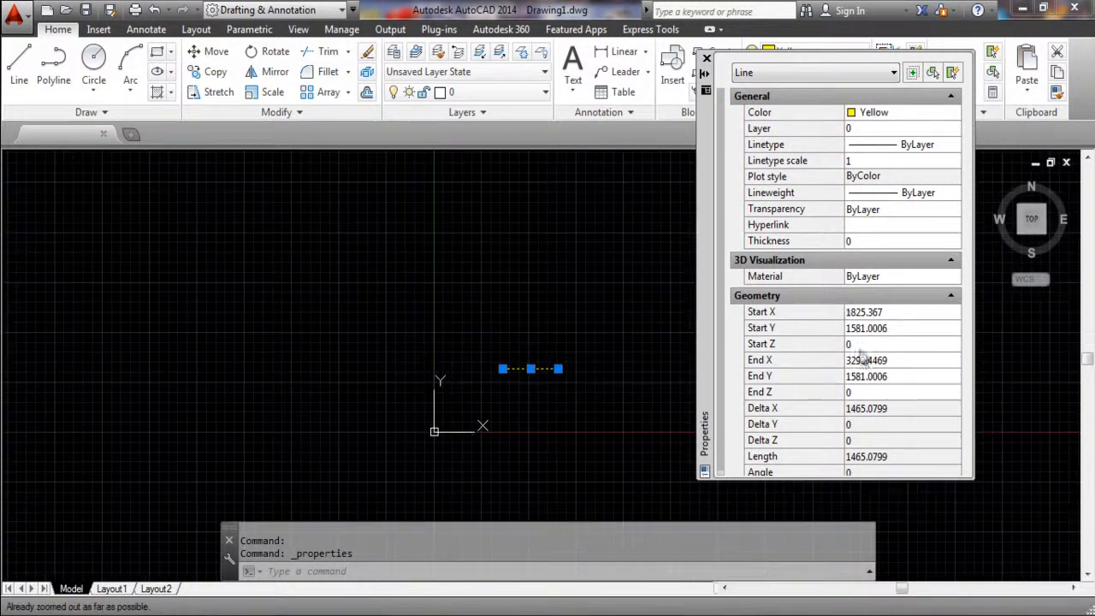
scroll(513, 384, "up", 7)
mouse_move(567, 347)
middle_mouse_down()
mouse_move(436, 433)
mouse_move(375, 406)
middle_mouse_up()
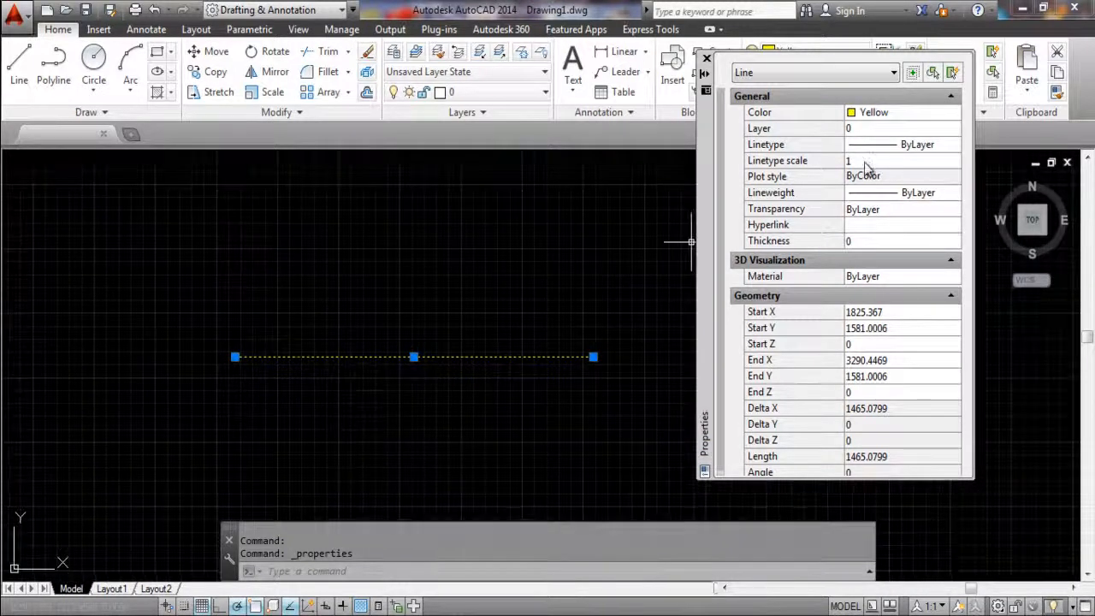
- Examine the yellow line's linetype, linetype scale, lineweight and start coordinates in its properties, and deselect the line
left_click(864, 160)
left_click(868, 143)
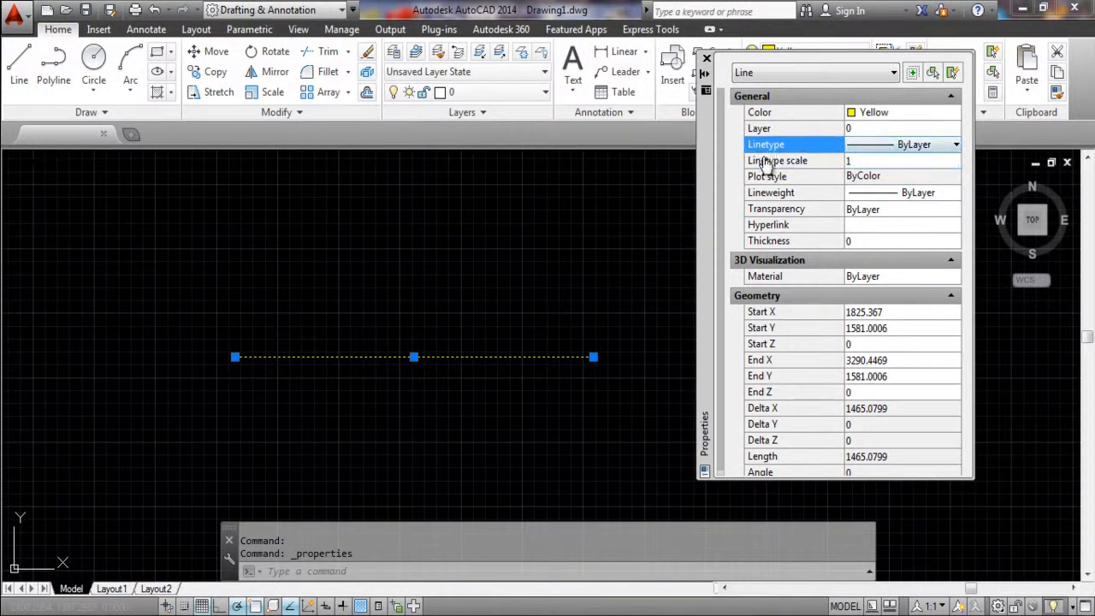
left_click(886, 198)
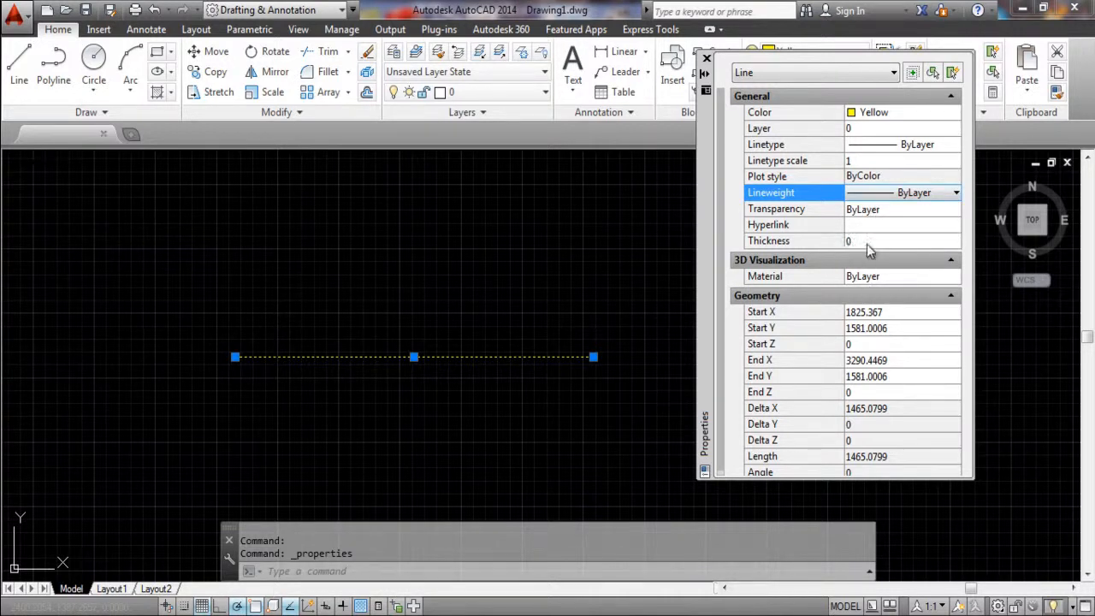
left_click(892, 328)
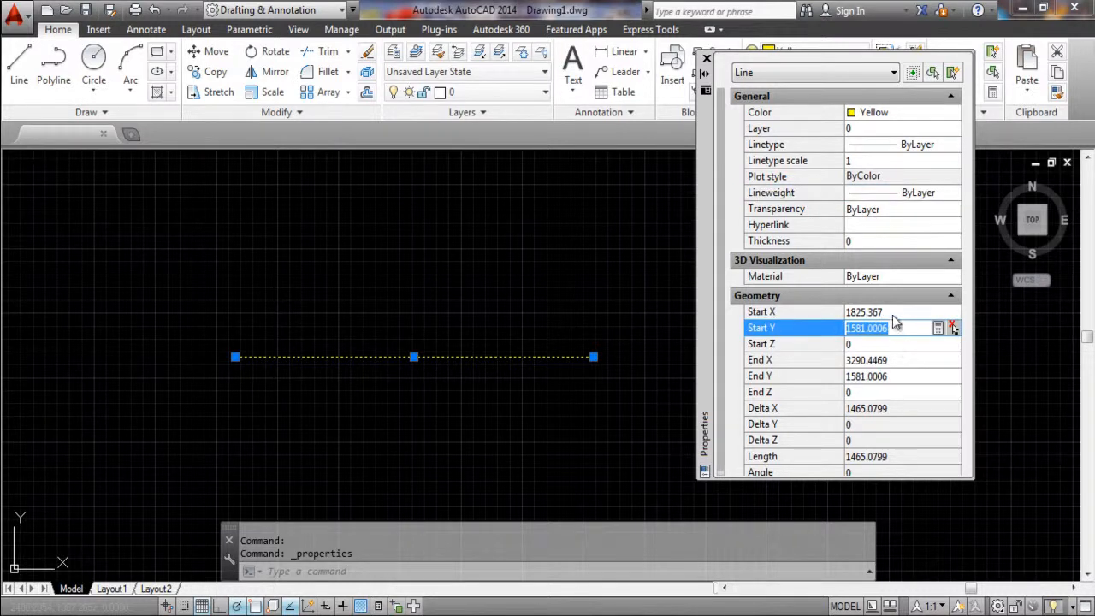
left_click(893, 313)
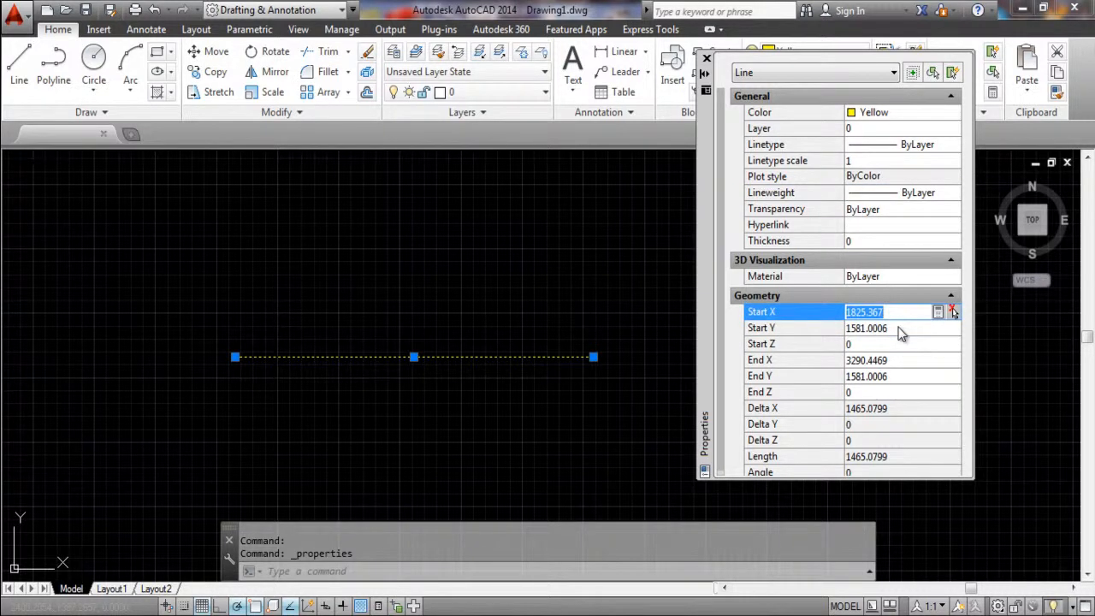
left_click(707, 60)
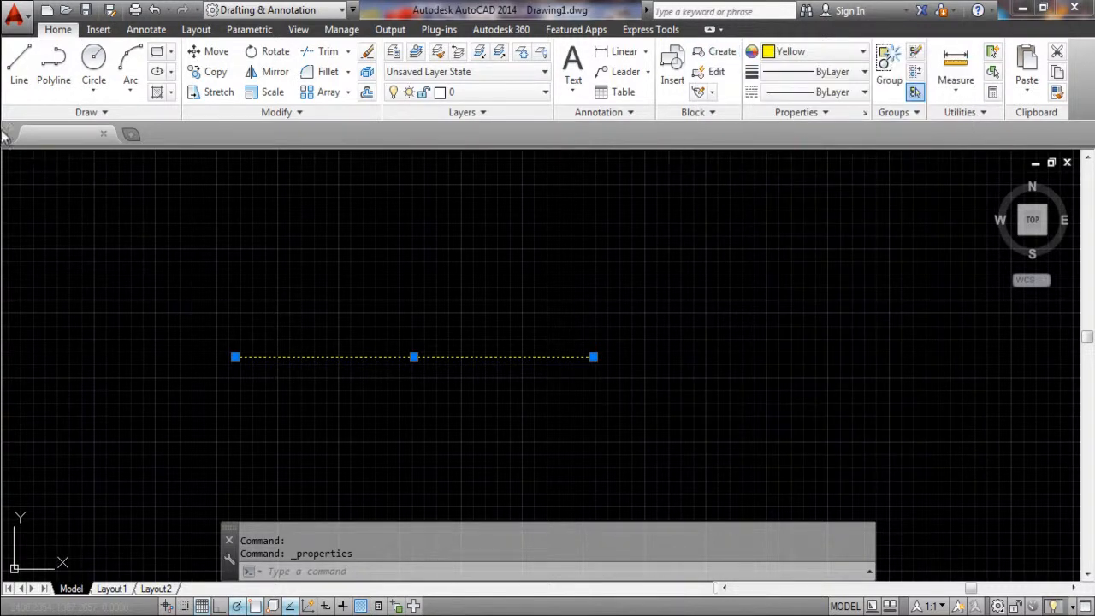
key("Escape")
key("Escape")
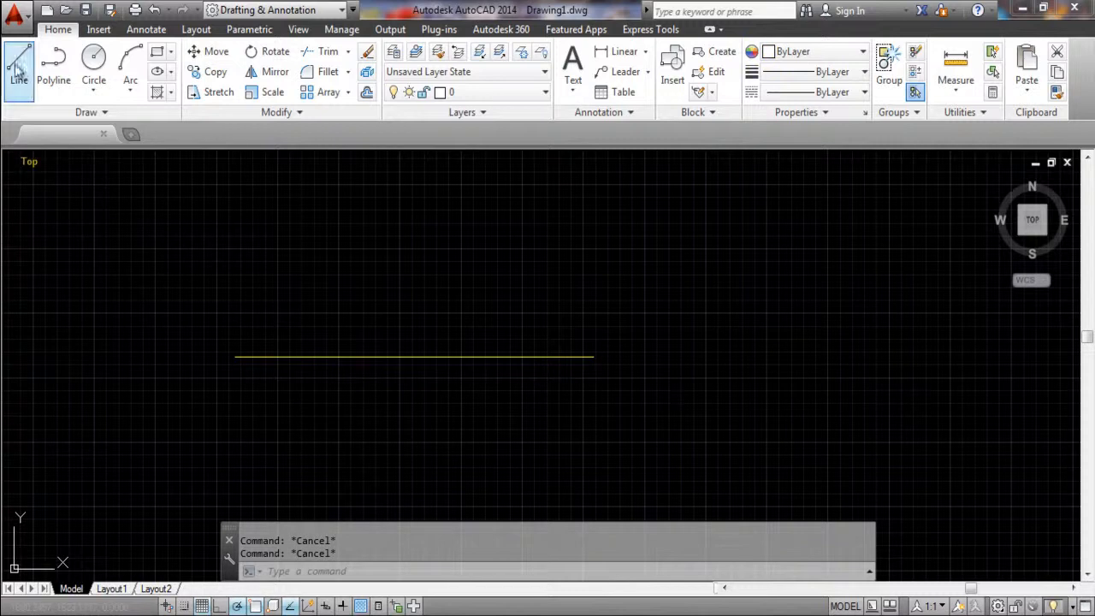
- Draw a line diagonally up and left from the yellow line's right end, continued by a horizontal segment about 498 units long to the left
left_click(19, 64)
left_click(592, 357)
left_click(464, 254)
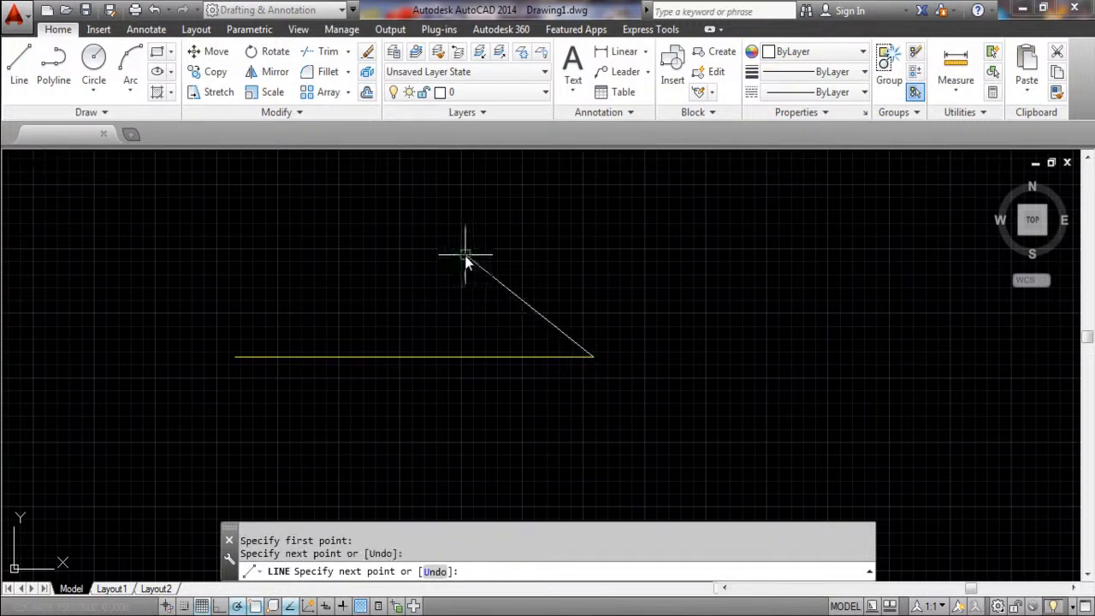
left_click(347, 256)
key("Escape")
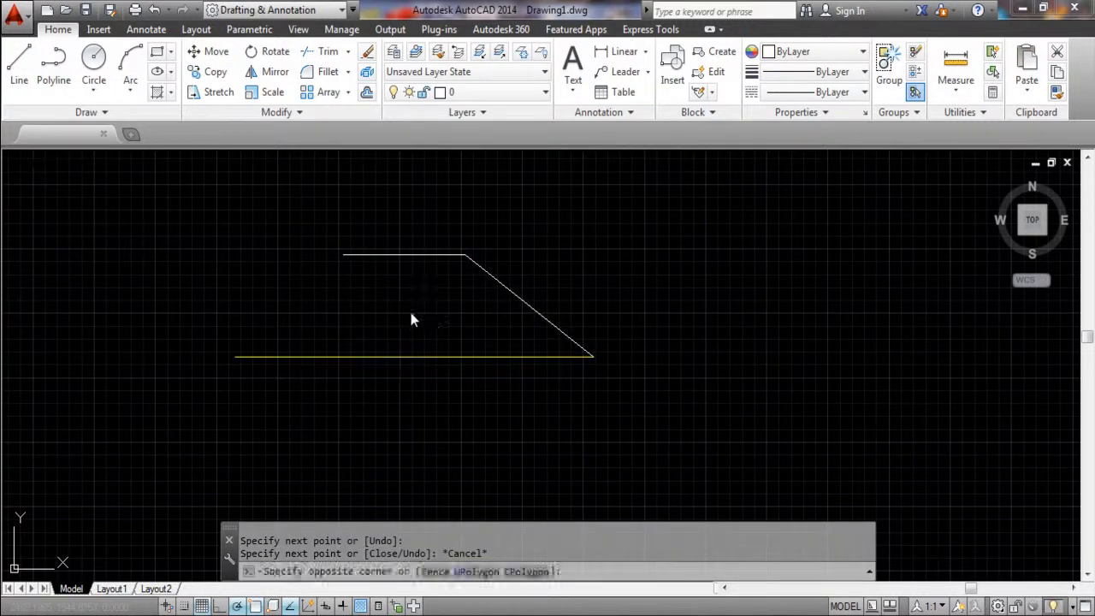
left_click(404, 304)
key("Escape")
left_click(382, 255)
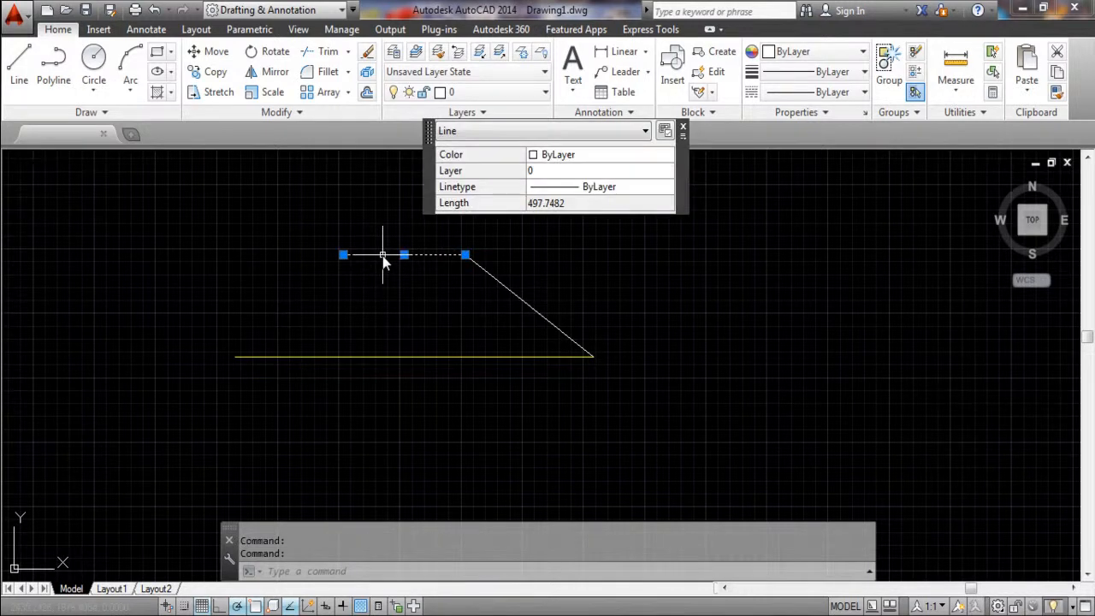
key("Escape")
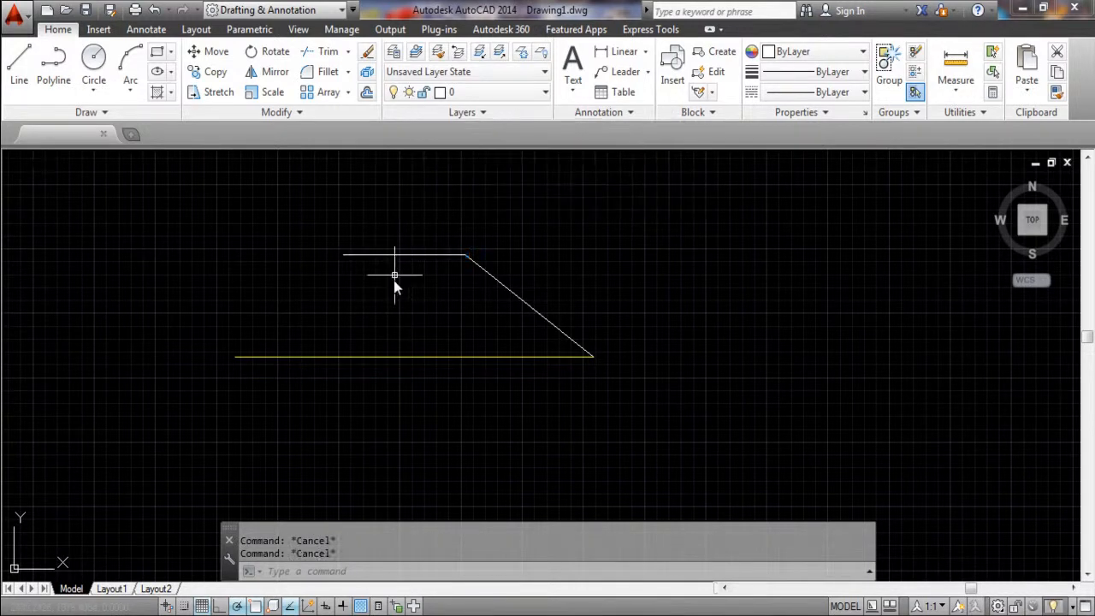
right_click(398, 259)
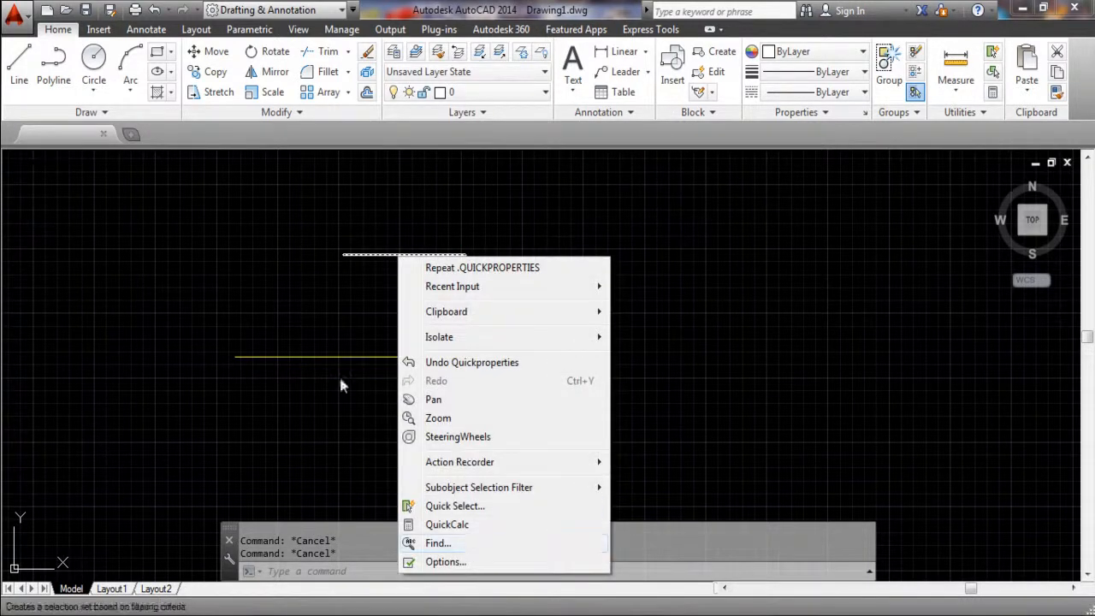
- Set the lineweight of the short upper horizontal line to 1.06 mm in its properties
left_click(358, 254)
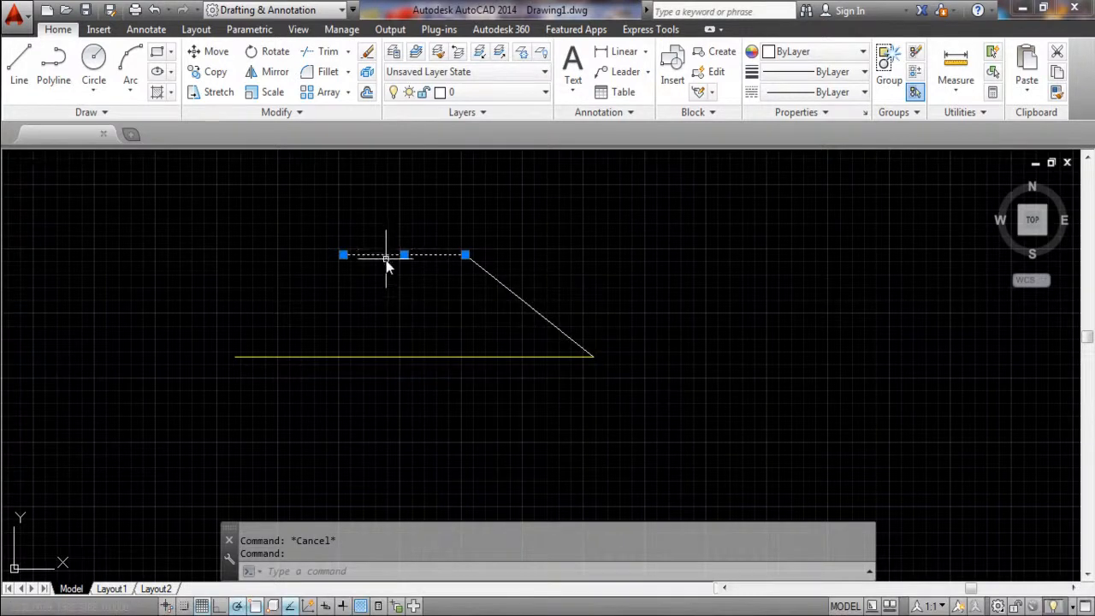
right_click(385, 253)
left_click(434, 584)
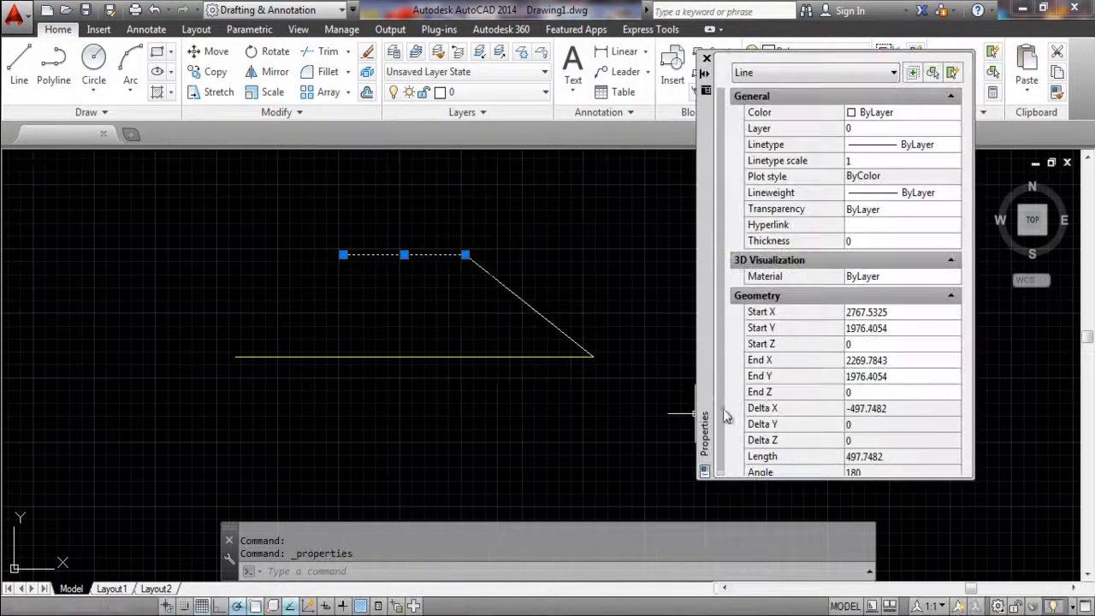
left_click(872, 192)
left_click(907, 192)
scroll(904, 281, "down", 6)
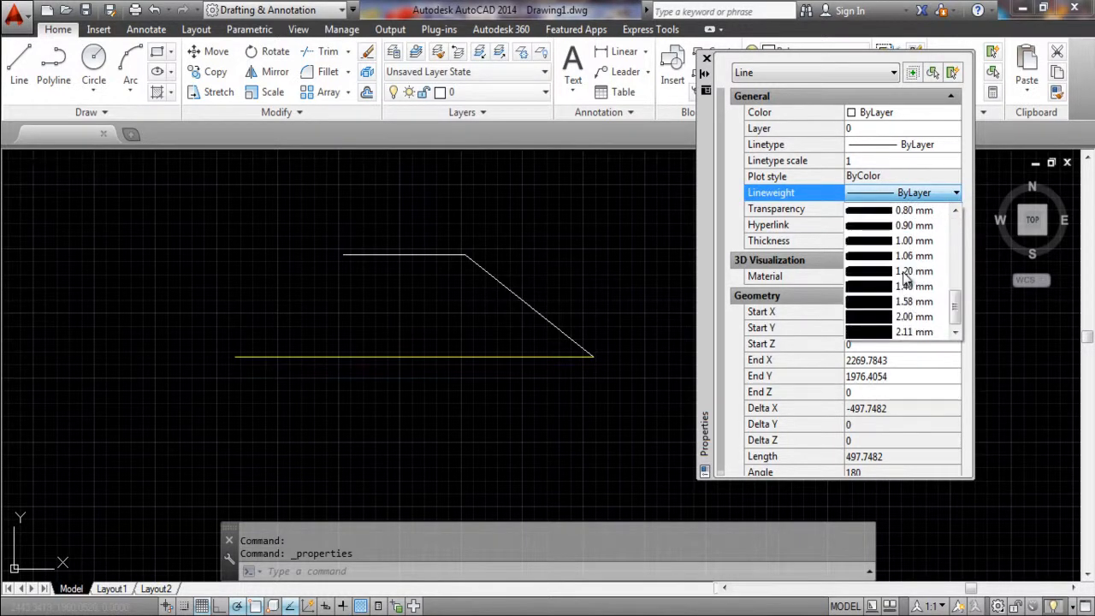
left_click(889, 255)
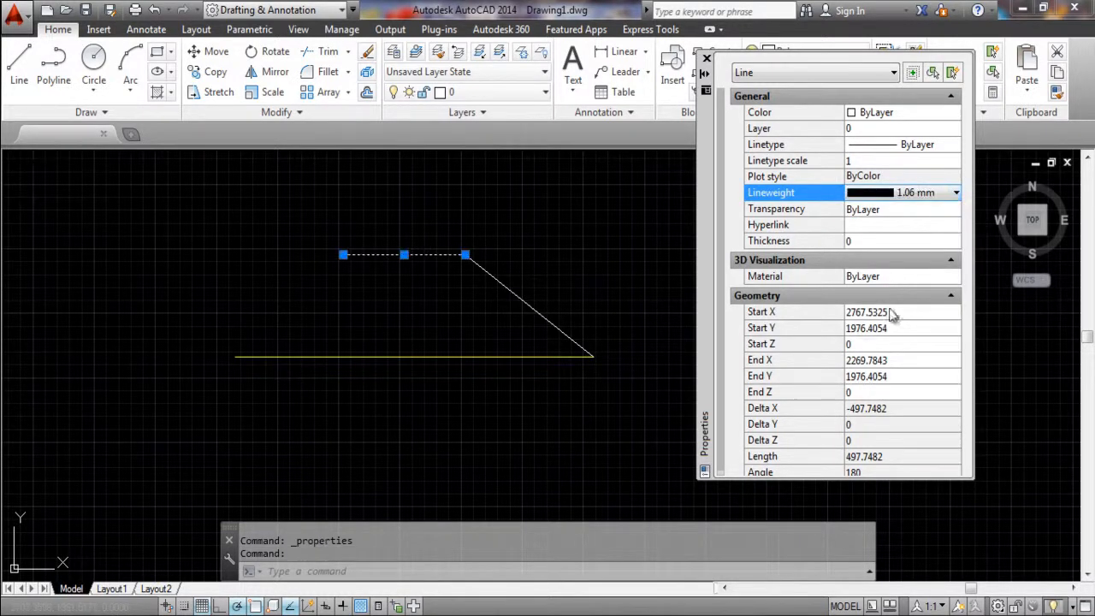
left_click(706, 58)
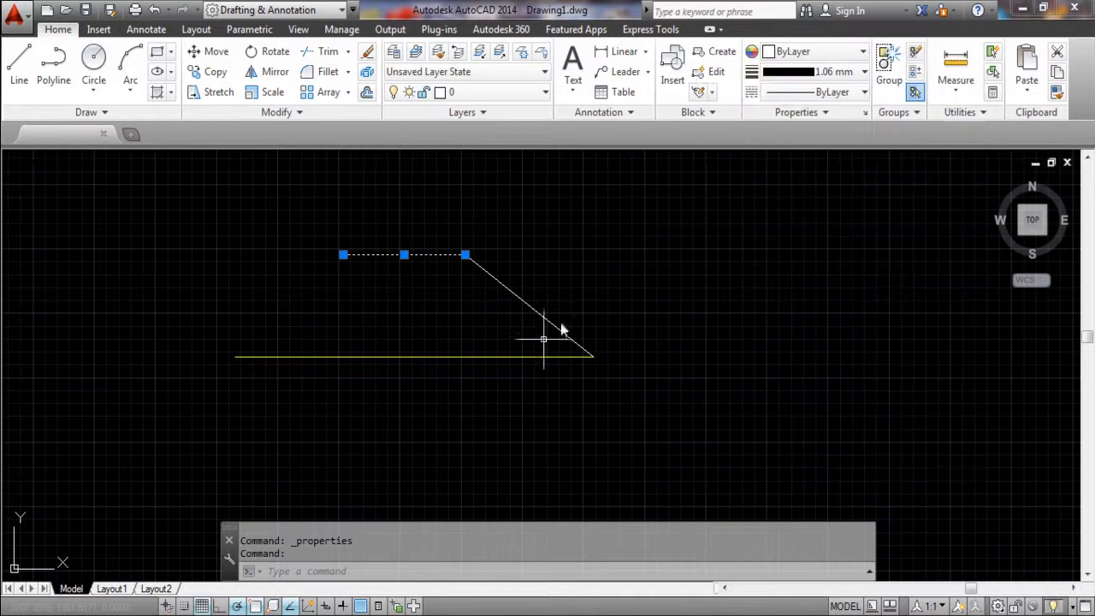
left_click(479, 346)
left_click(416, 406)
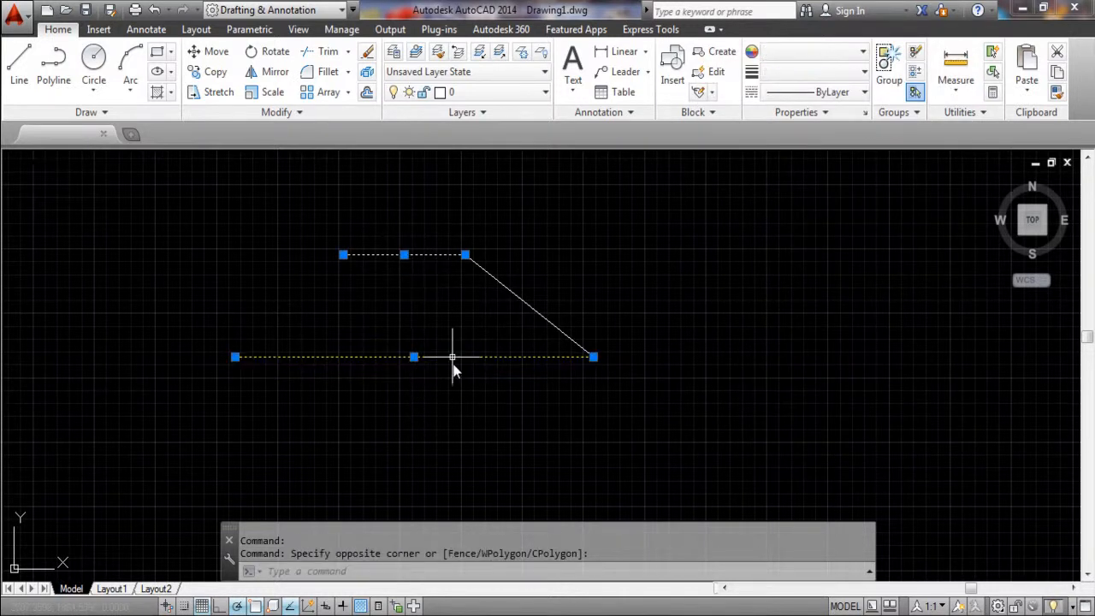
key("Escape")
key("Escape")
left_click(417, 357)
key("Escape")
- Set the lineweight of the yellow horizontal line to 1.00 mm in its properties and deselect it
left_click(416, 360)
left_click(404, 351)
right_click(408, 363)
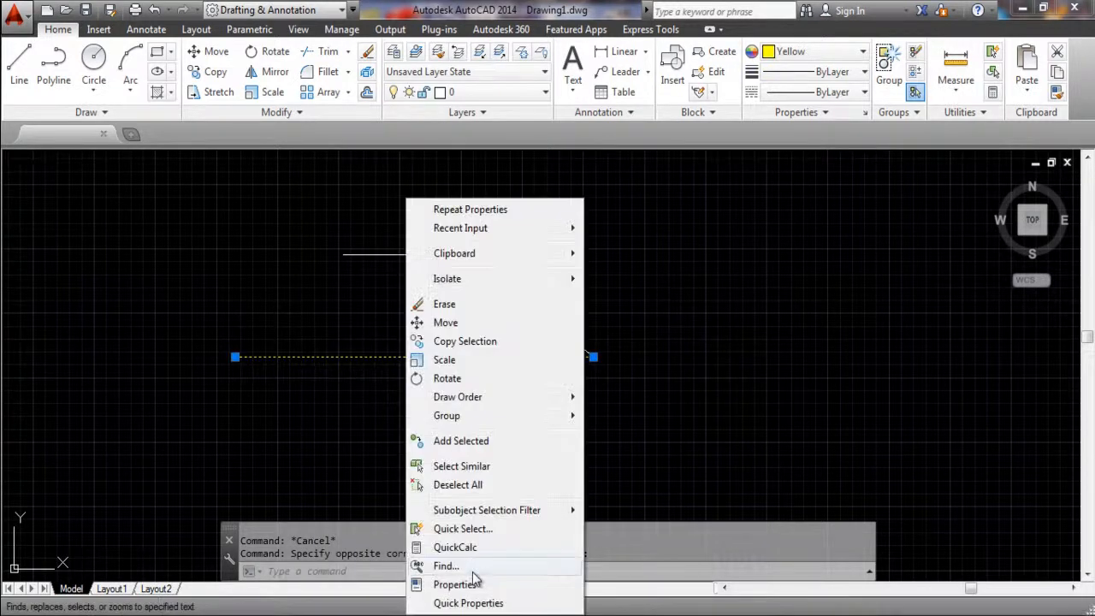
left_click(453, 581)
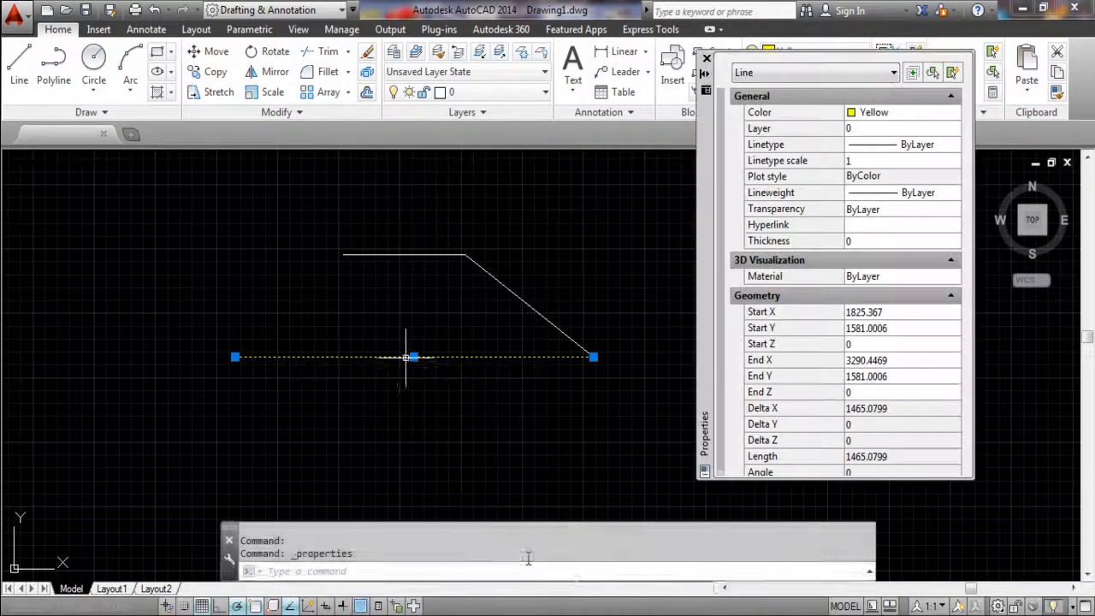
left_click(882, 195)
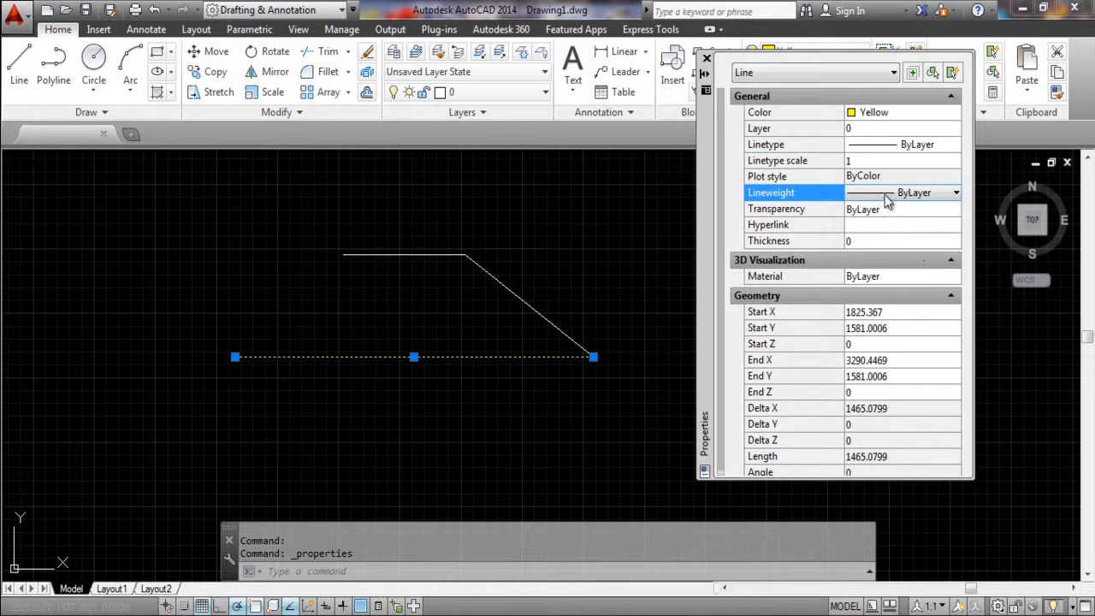
left_click(887, 197)
scroll(887, 301, "down", 6)
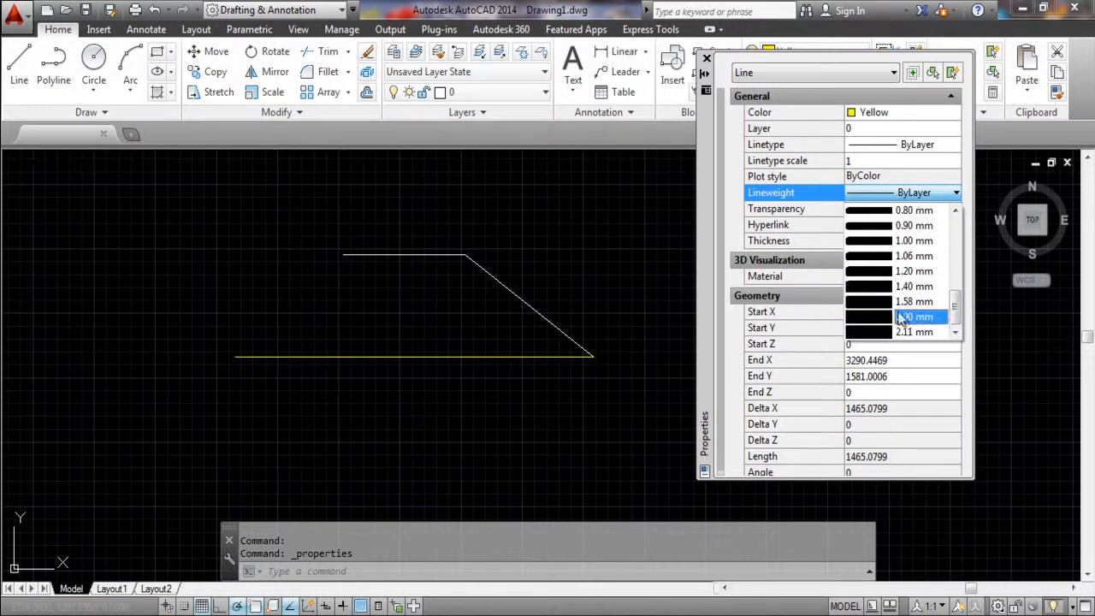
left_click(892, 242)
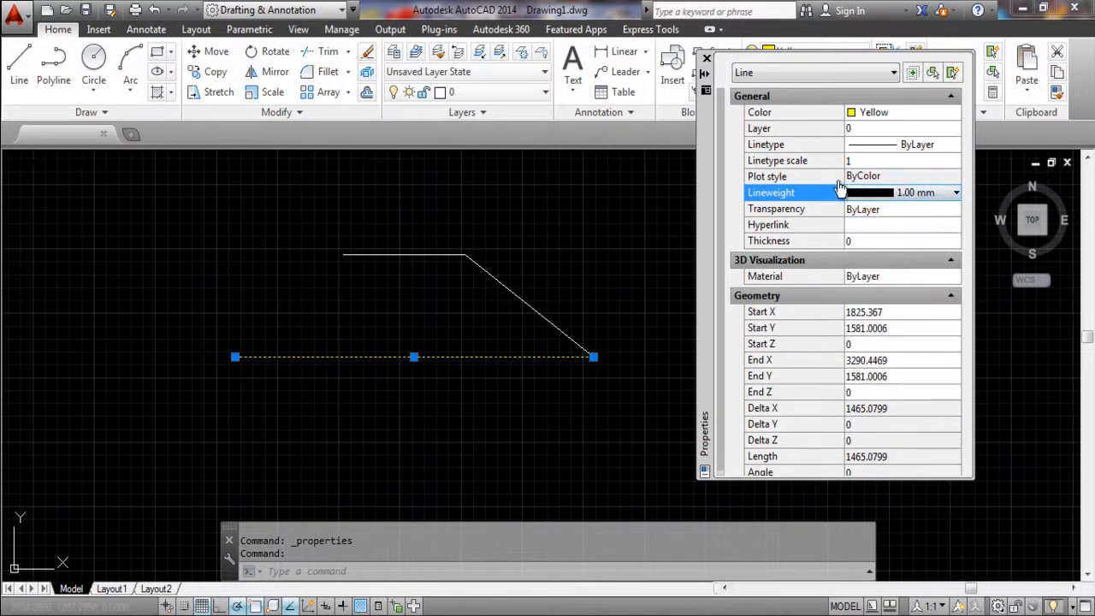
left_click(706, 58)
key("Escape")
key("Escape")
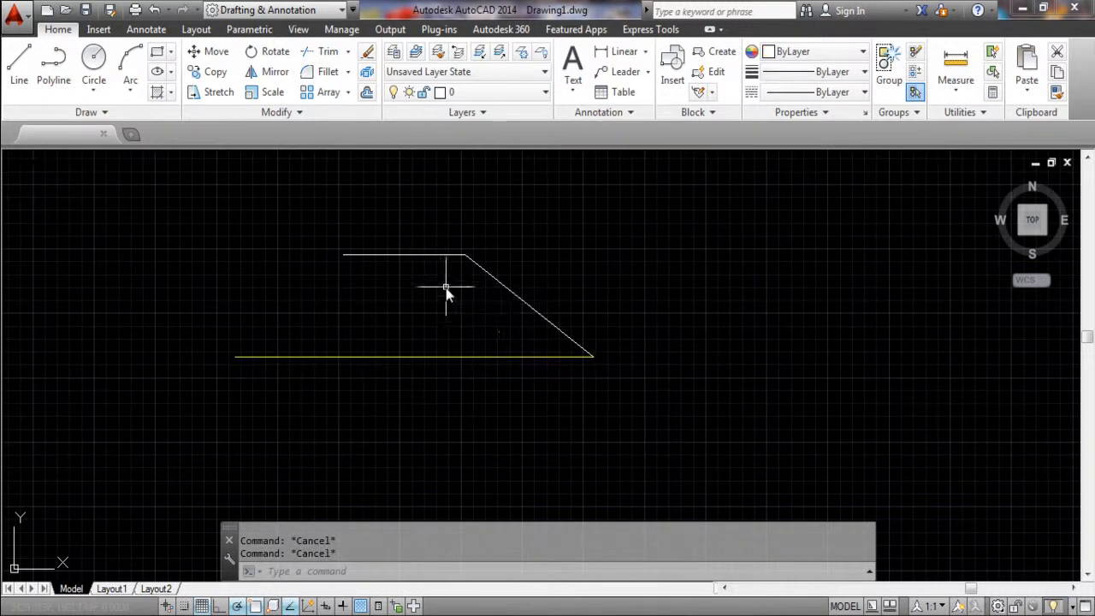
- Turn on the lineweight display to examine the thickness of the two horizontal lines, and turn it off again
scroll(460, 298, "up", 2)
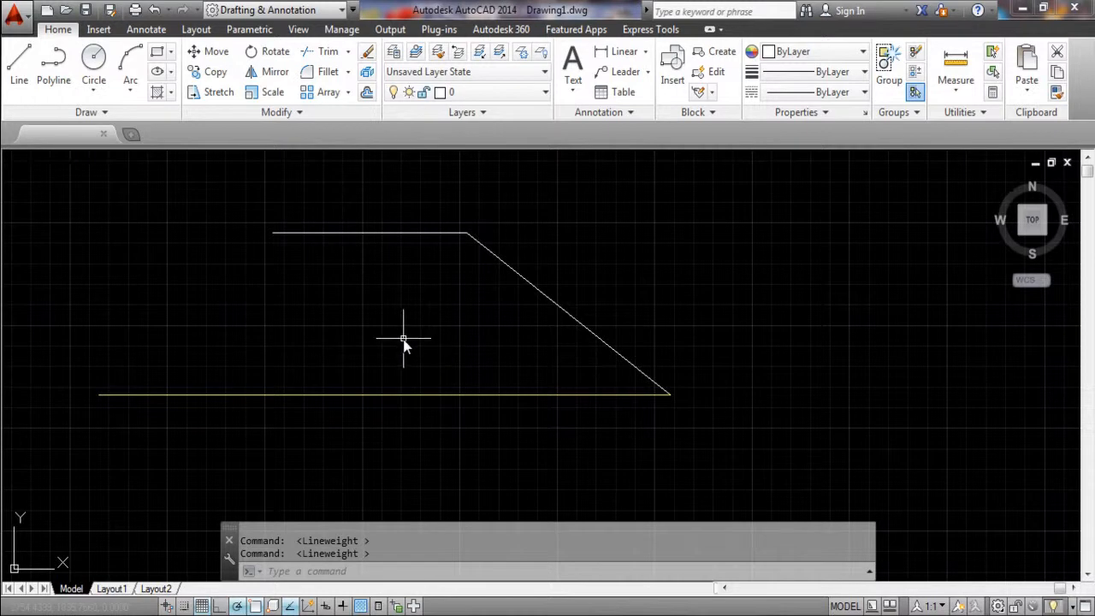
left_click(343, 606)
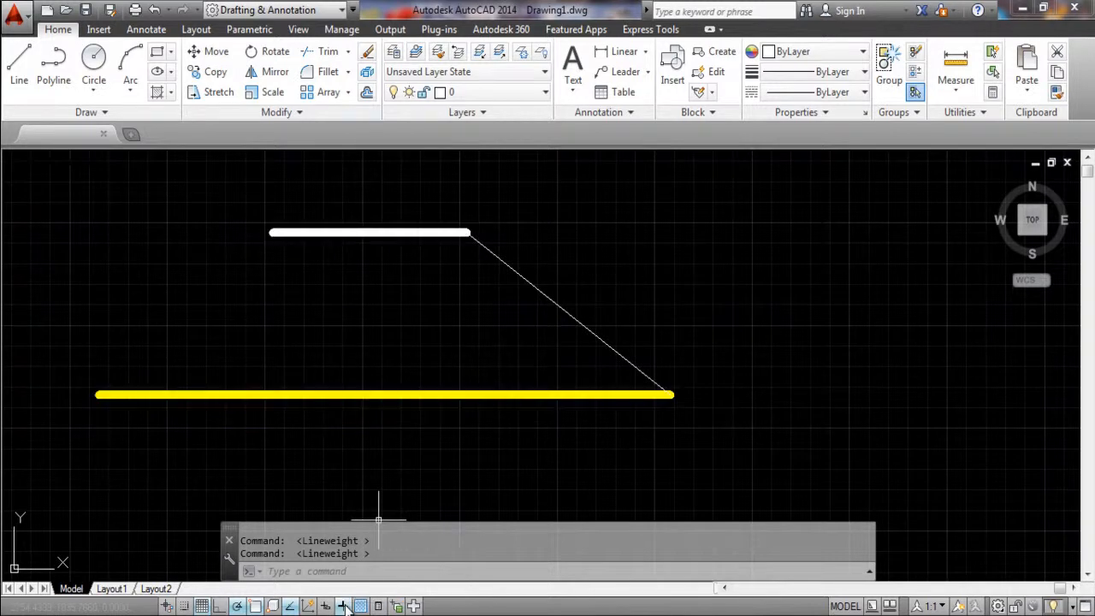
middle_click_drag(493, 282, 596, 321)
scroll(596, 321, "down", 4)
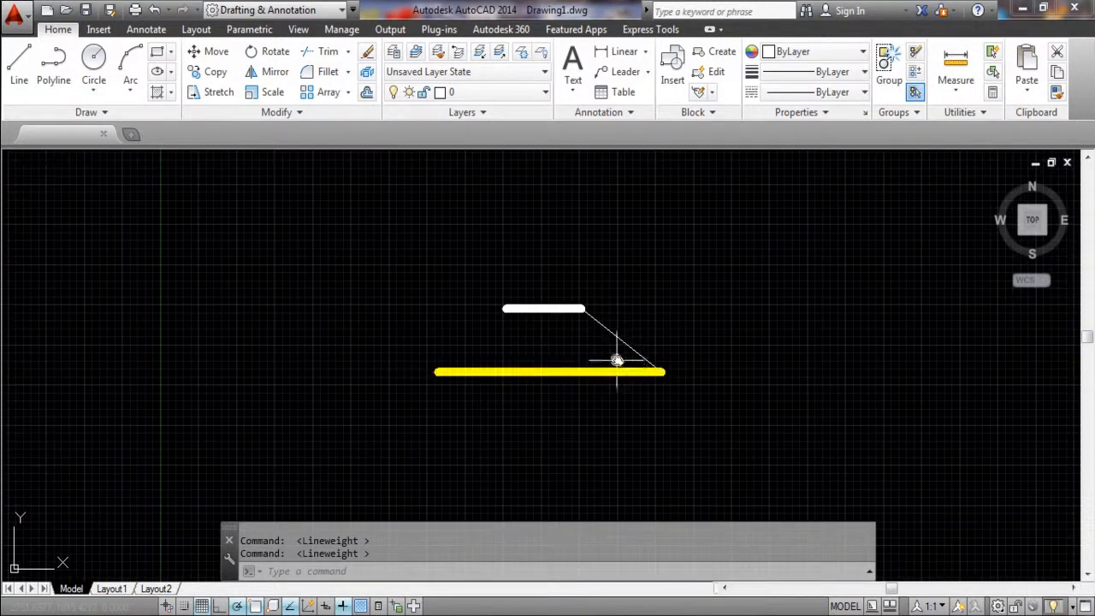
left_click(562, 371)
left_click(342, 607)
mouse_move(554, 282)
middle_mouse_down()
mouse_move(517, 325)
mouse_move(533, 299)
mouse_move(550, 347)
mouse_move(567, 279)
middle_mouse_up()
scroll(508, 343, "up", 3)
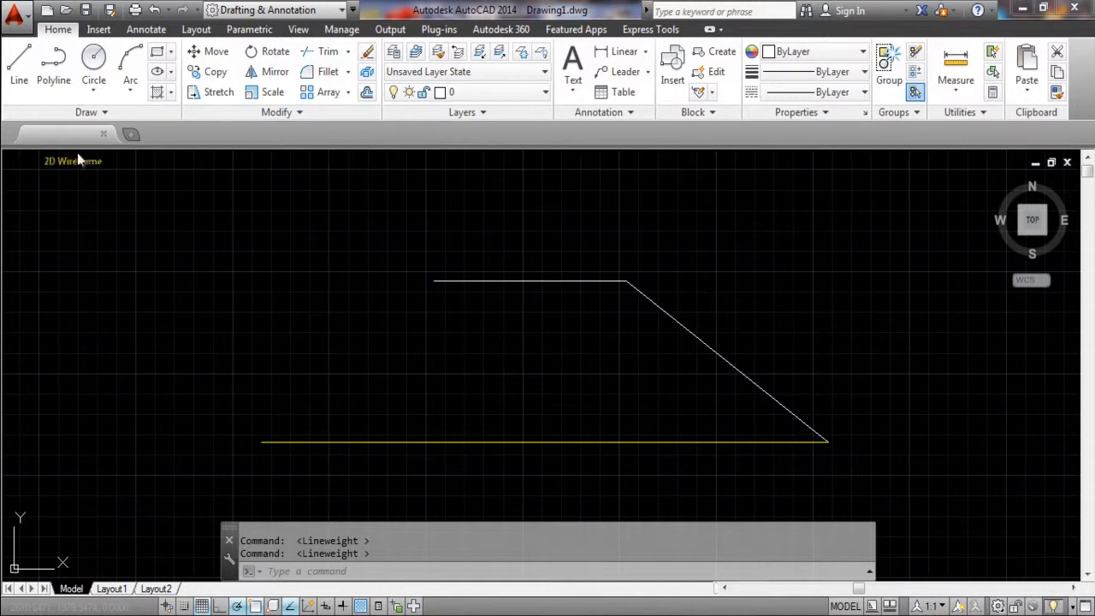
left_click(19, 62)
key("Escape")
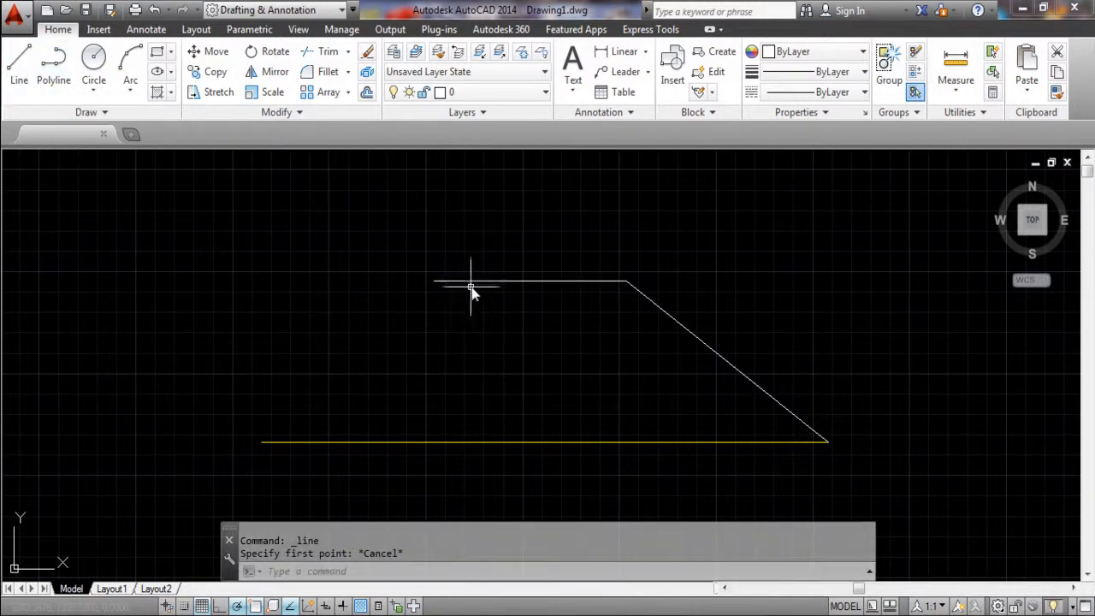
left_click(517, 281)
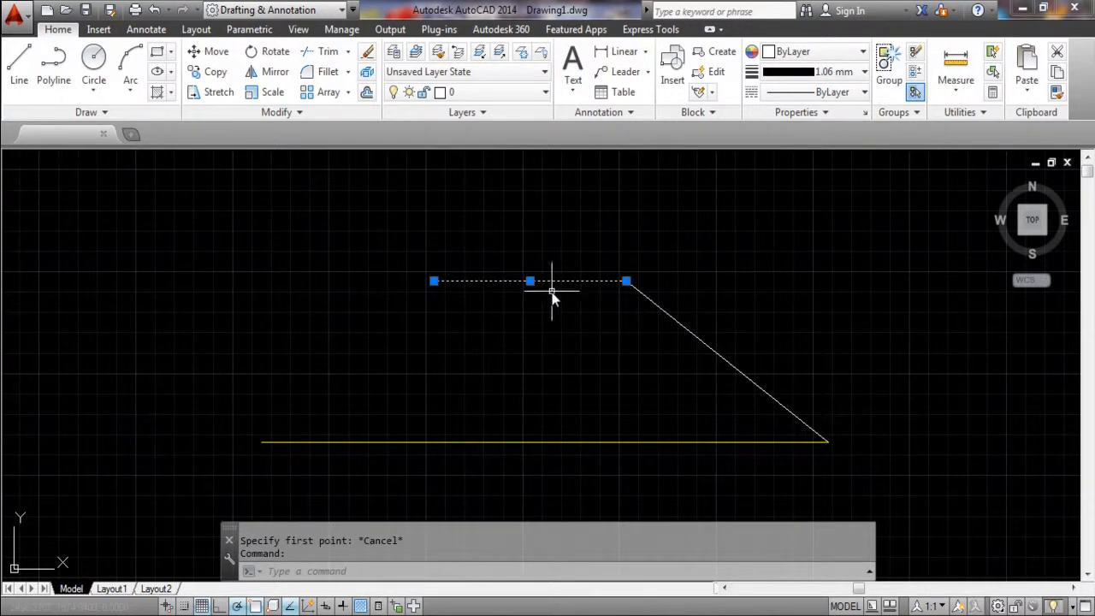
right_click(301, 296, "shift")
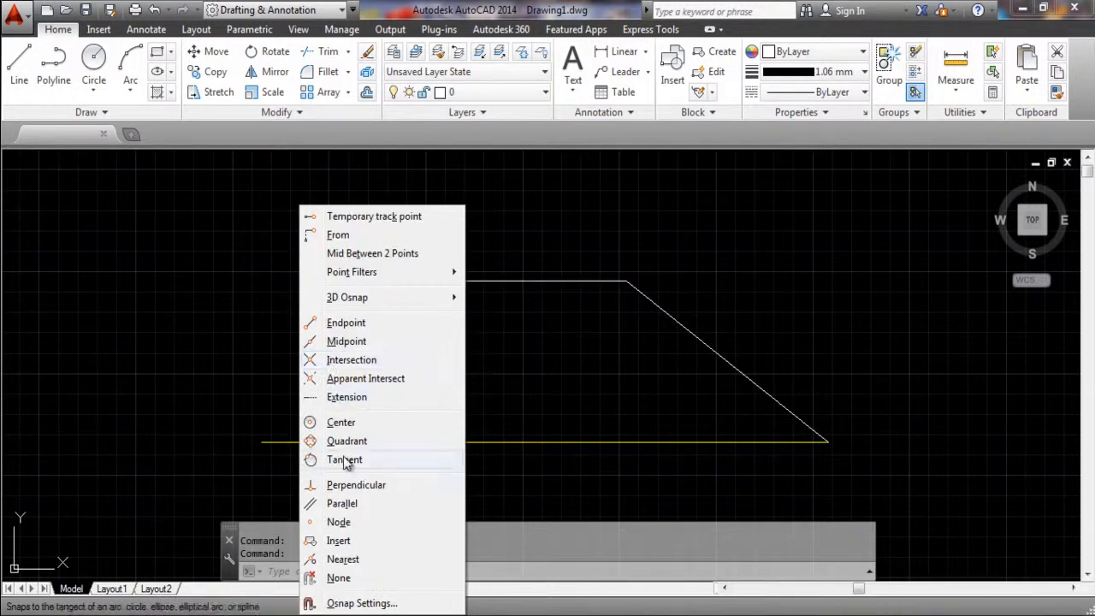
left_click(342, 341)
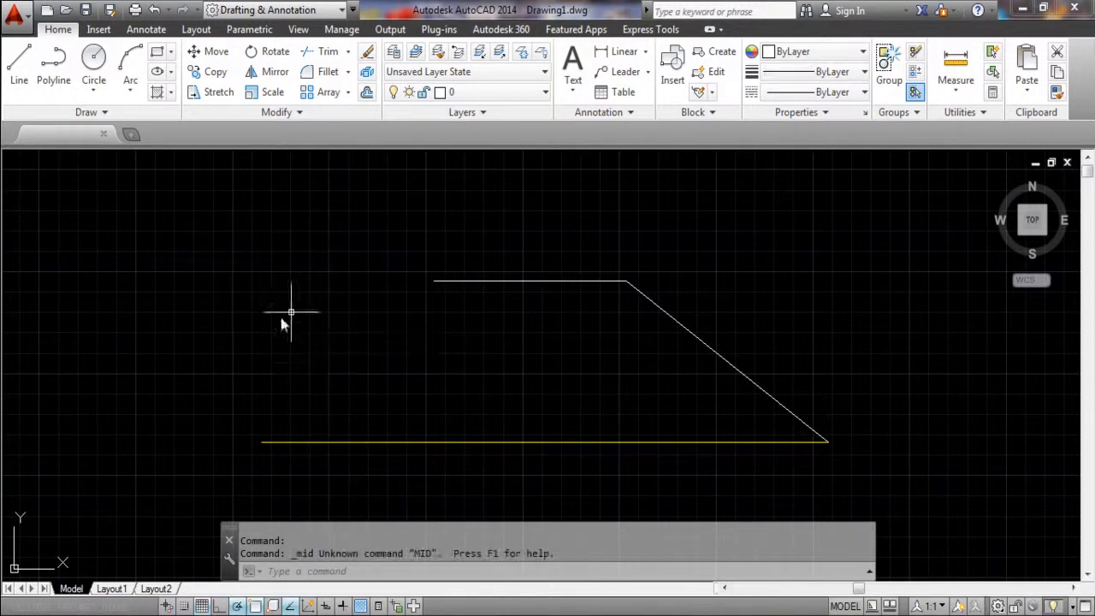
key("Escape")
key("Escape")
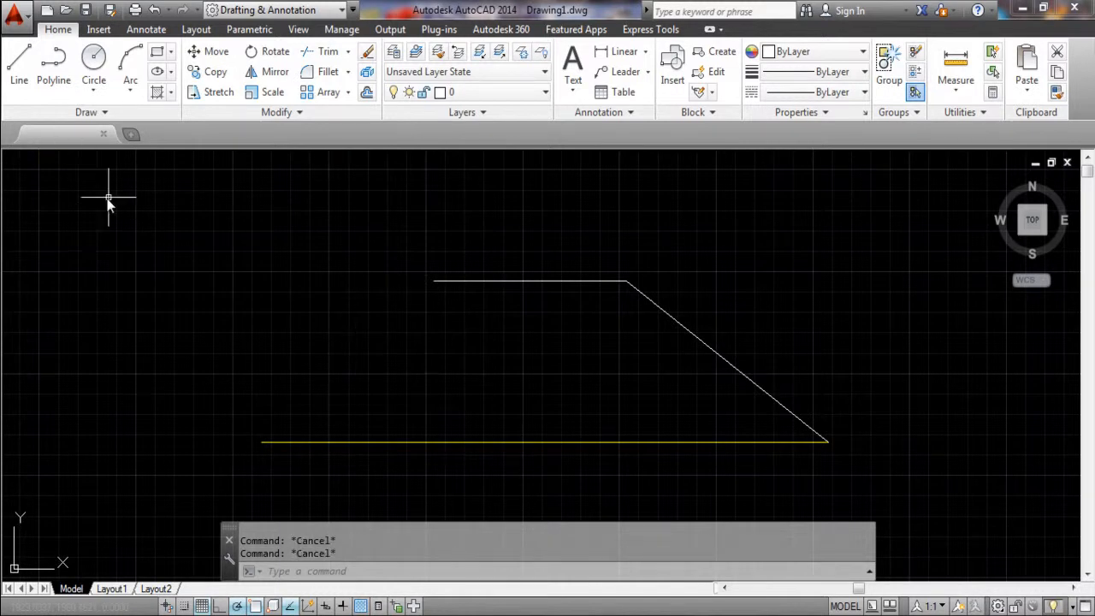
- Draw a vertical line up from the upper horizontal line's left end, continued diagonally to that horizontal line's midpoint using a one-time Midpoint snap
left_click(19, 64)
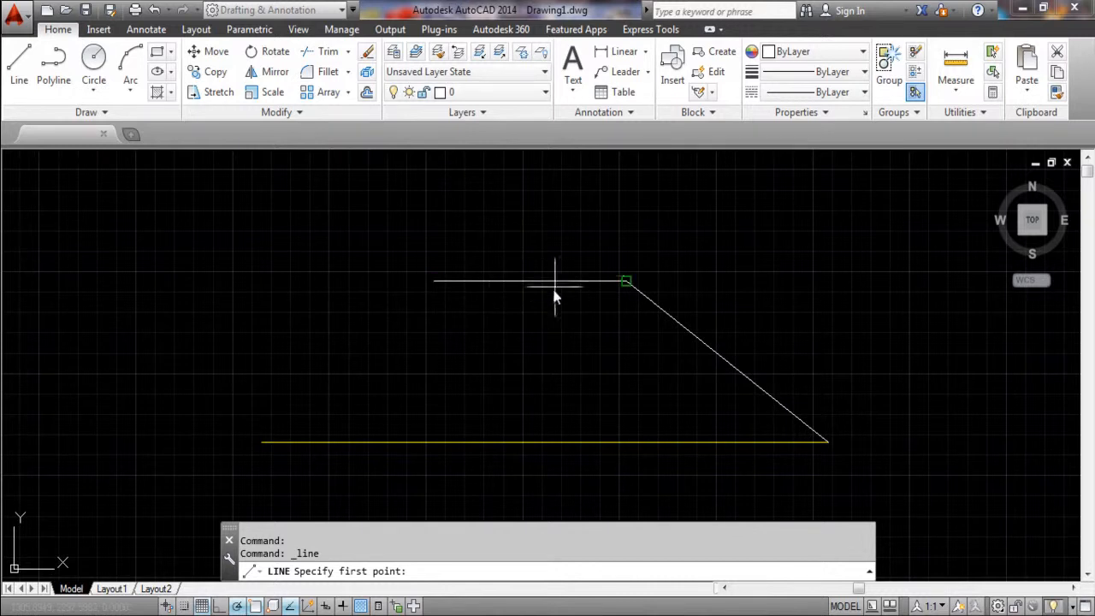
left_click(433, 281)
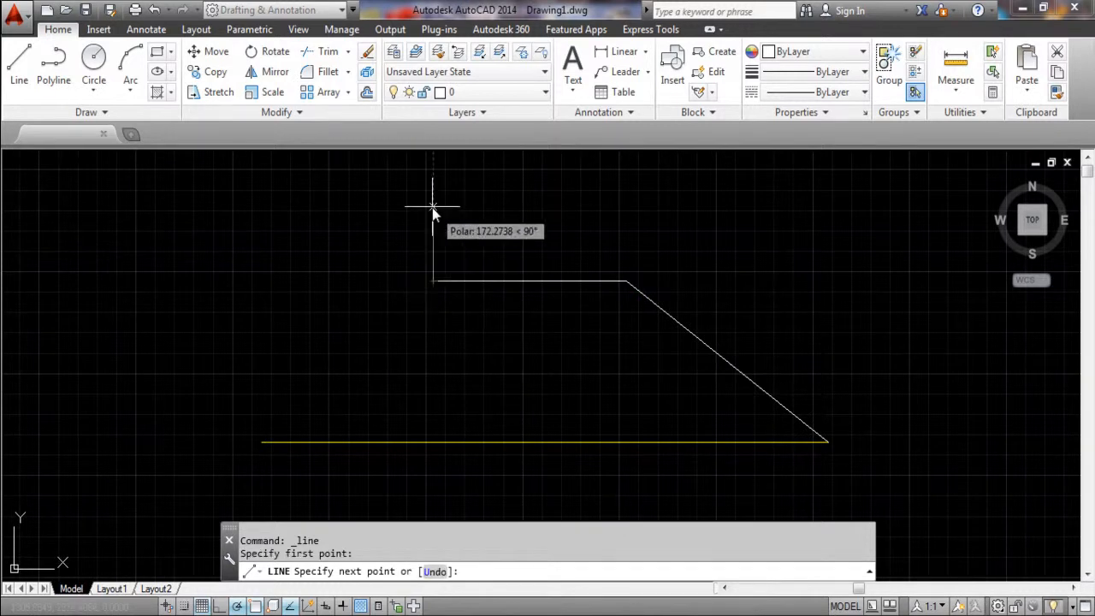
left_click(432, 185)
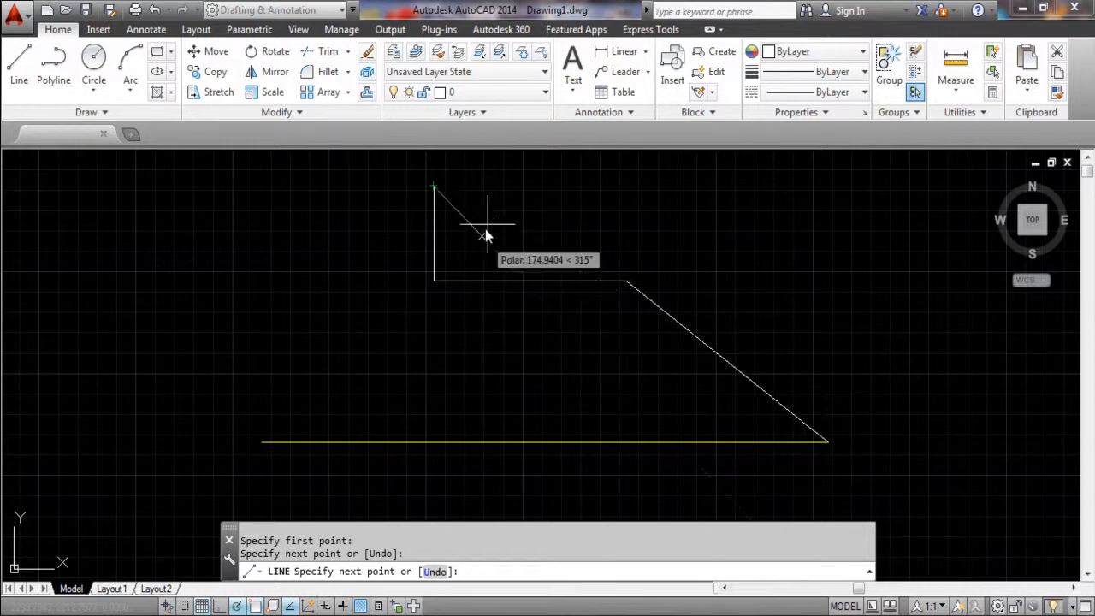
right_click(548, 295, "shift")
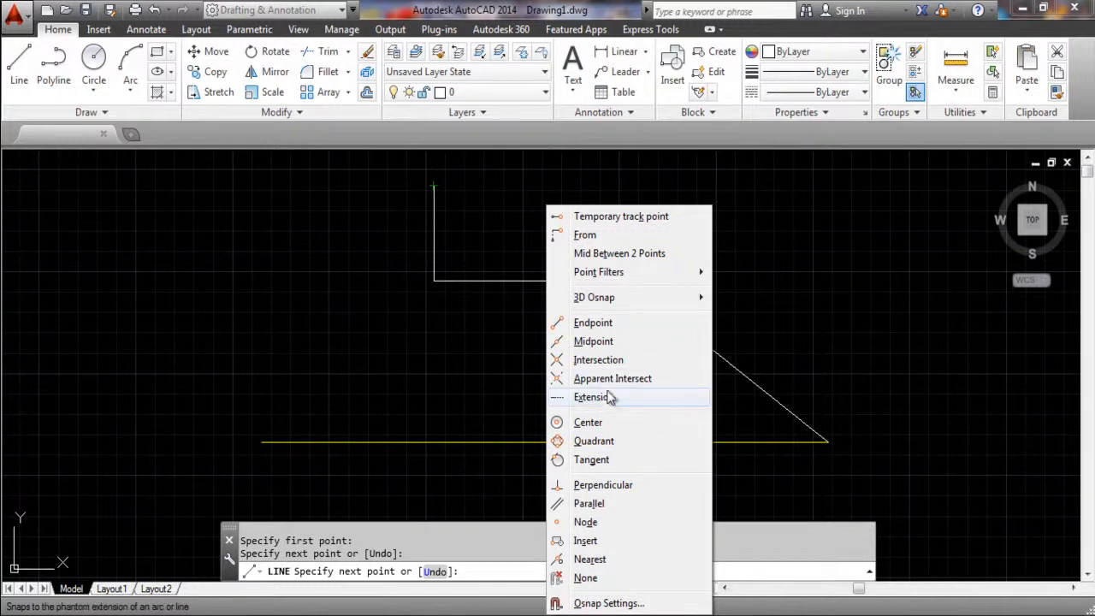
left_click(594, 342)
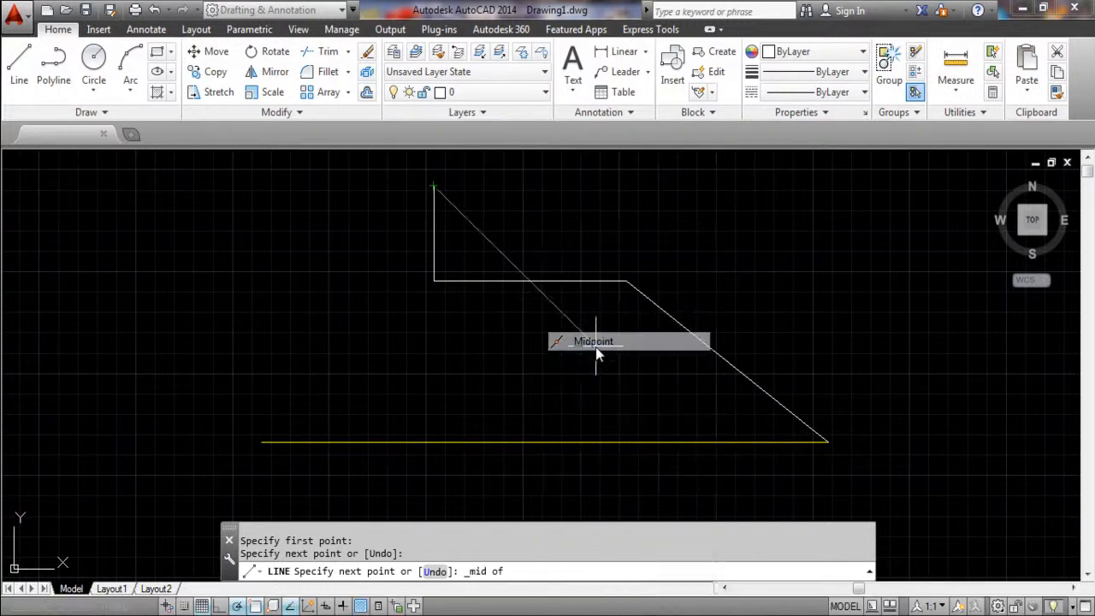
left_click(530, 287)
key("Escape")
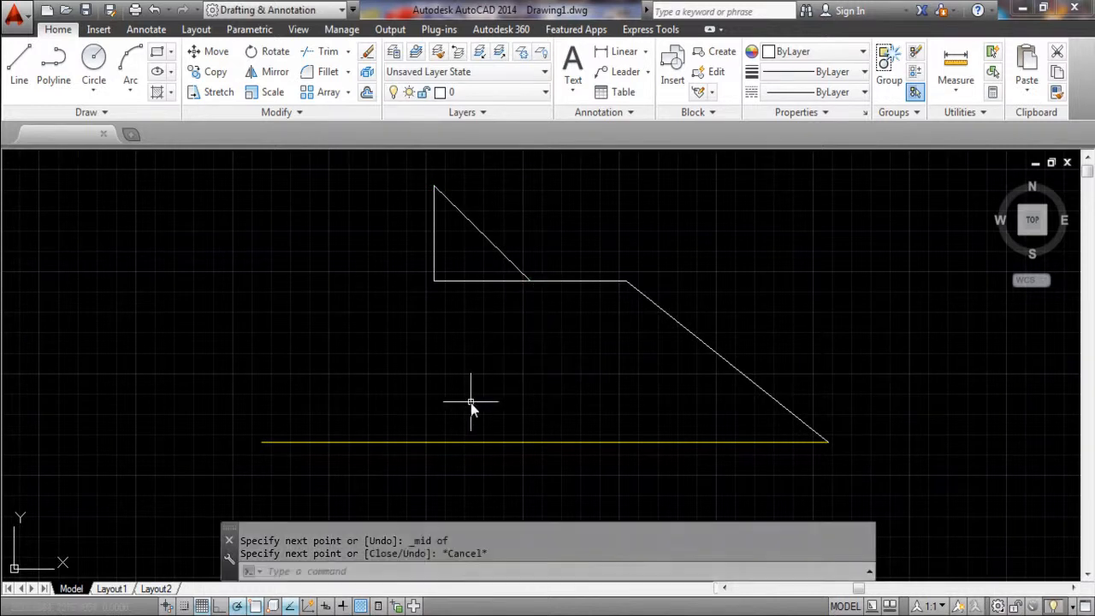
- Review the polar tracking and object snap modes in the drafting settings
right_click(238, 606)
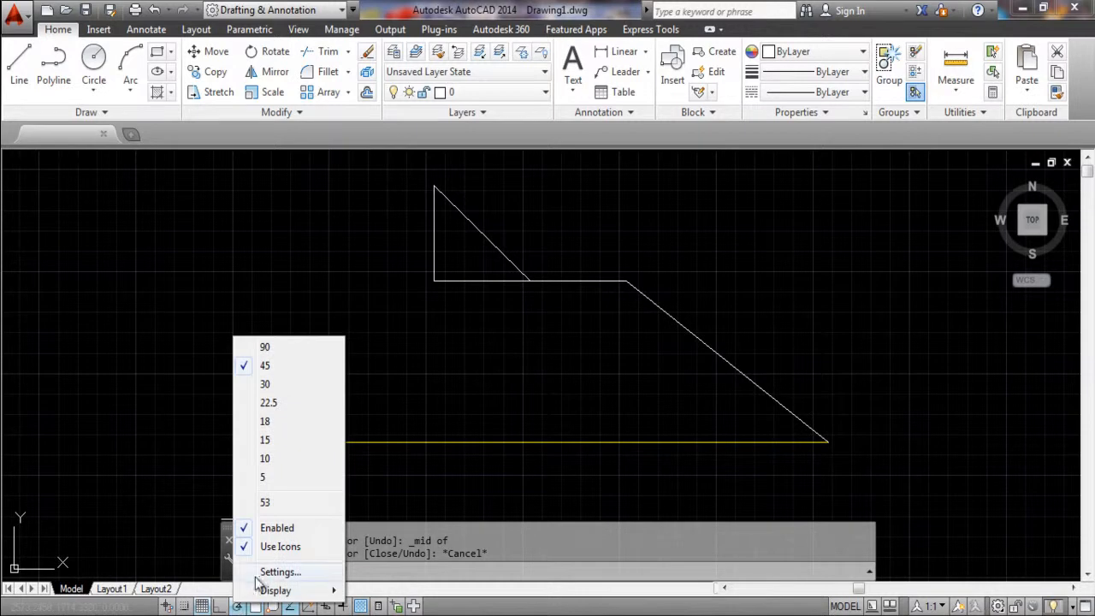
left_click(259, 572)
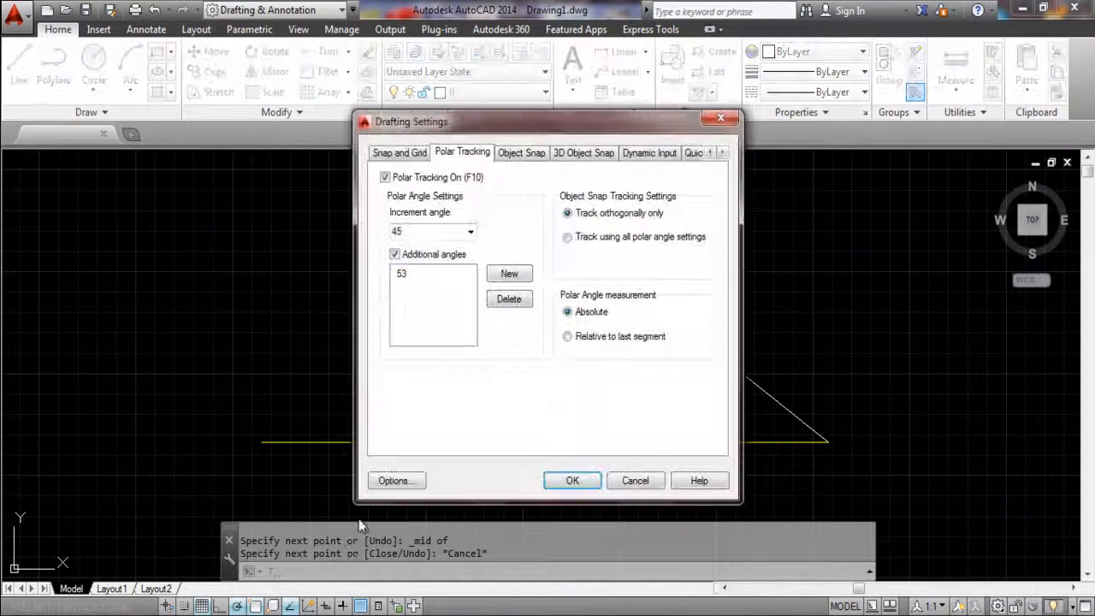
left_click(520, 151)
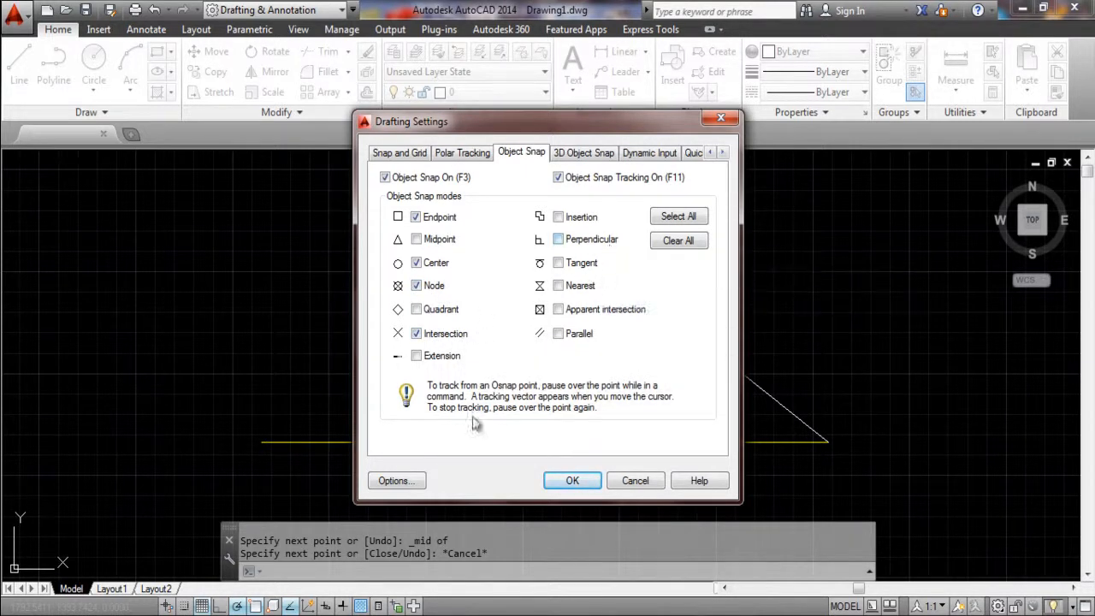
left_click(572, 481)
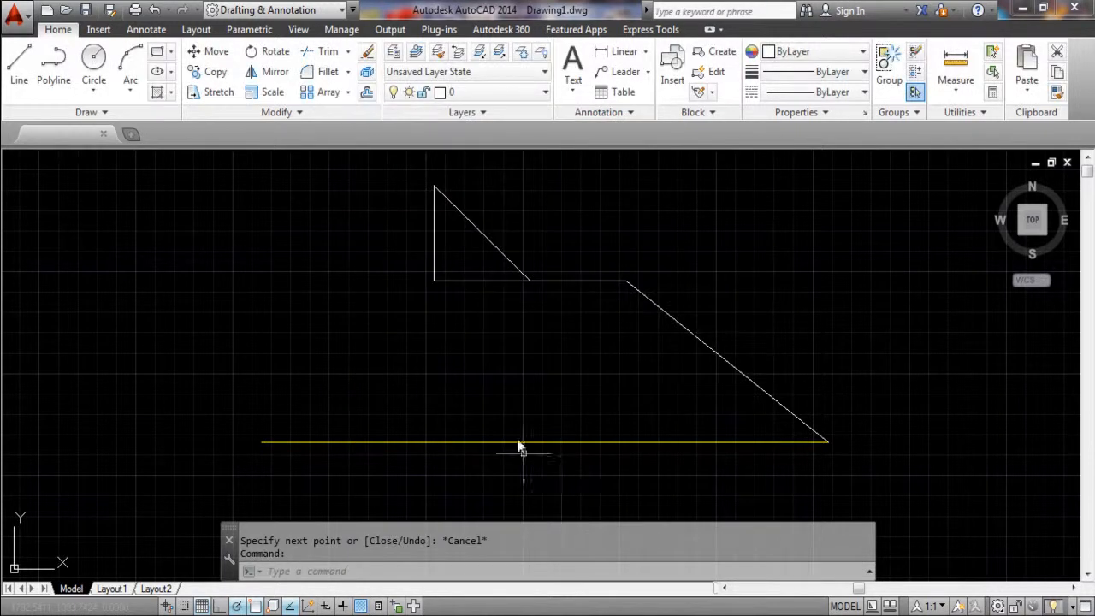
- Enable the Midpoint mode in the object snap settings and clear the line selection
left_click(491, 280)
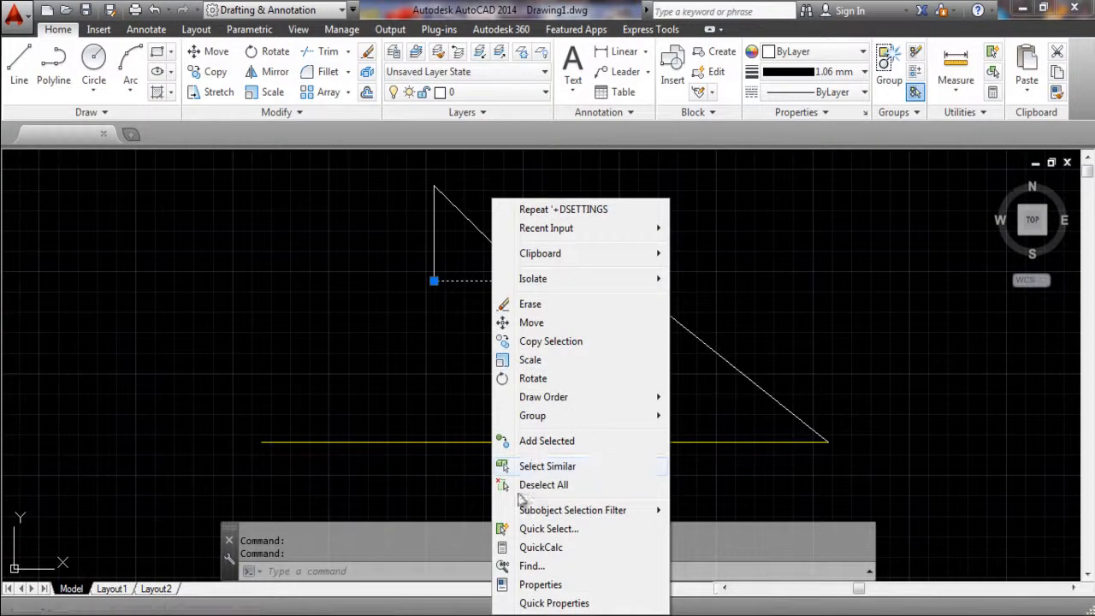
left_click(472, 462)
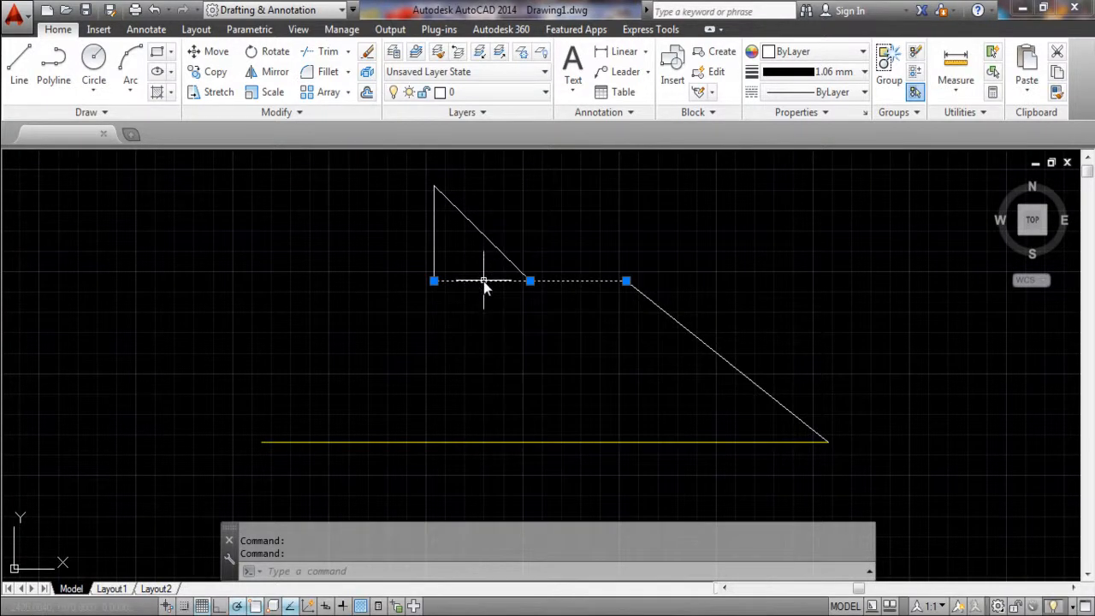
right_click(490, 287, "shift")
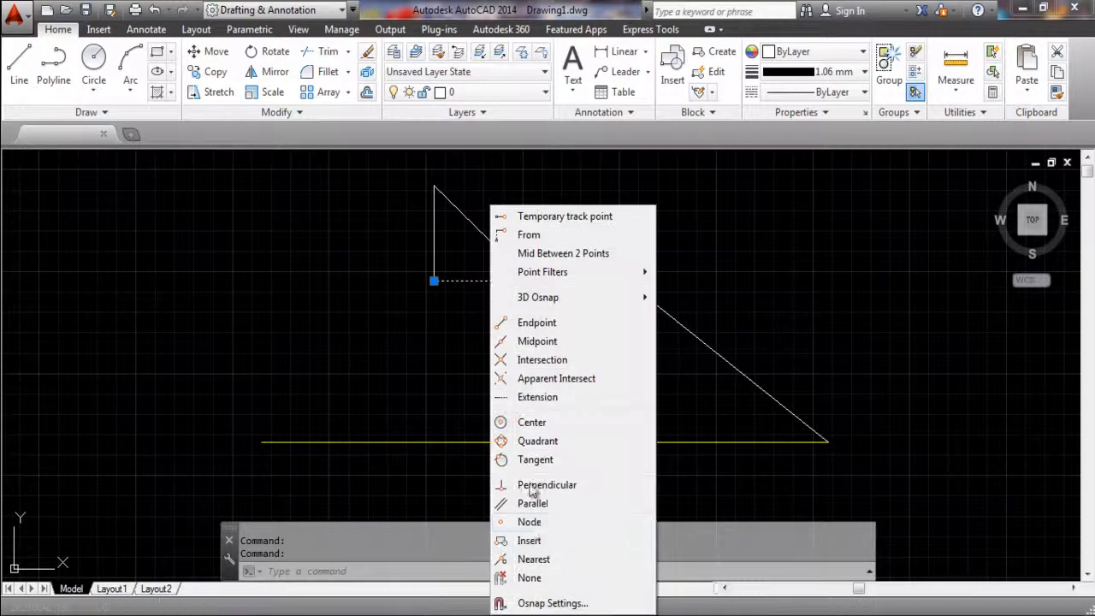
left_click(552, 602)
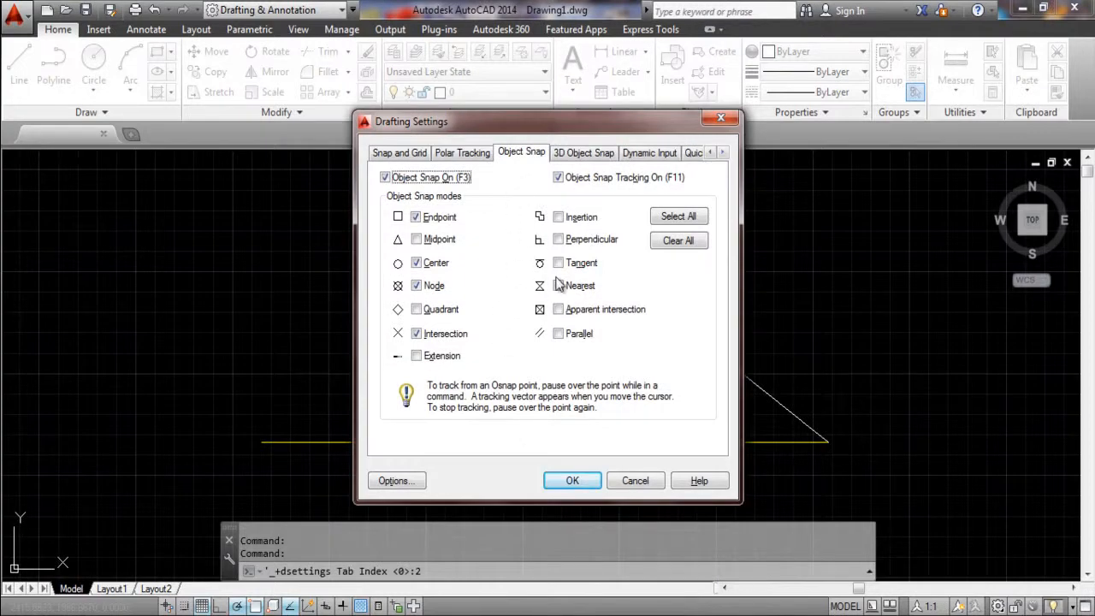
left_click(439, 239)
left_click(569, 480)
key("Escape")
- Check the running Midpoint snap on the upper horizontal line and the yellow line with the Line command, without drawing anything
scroll(511, 314, "up", 5)
middle_click_drag(511, 315, 428, 410)
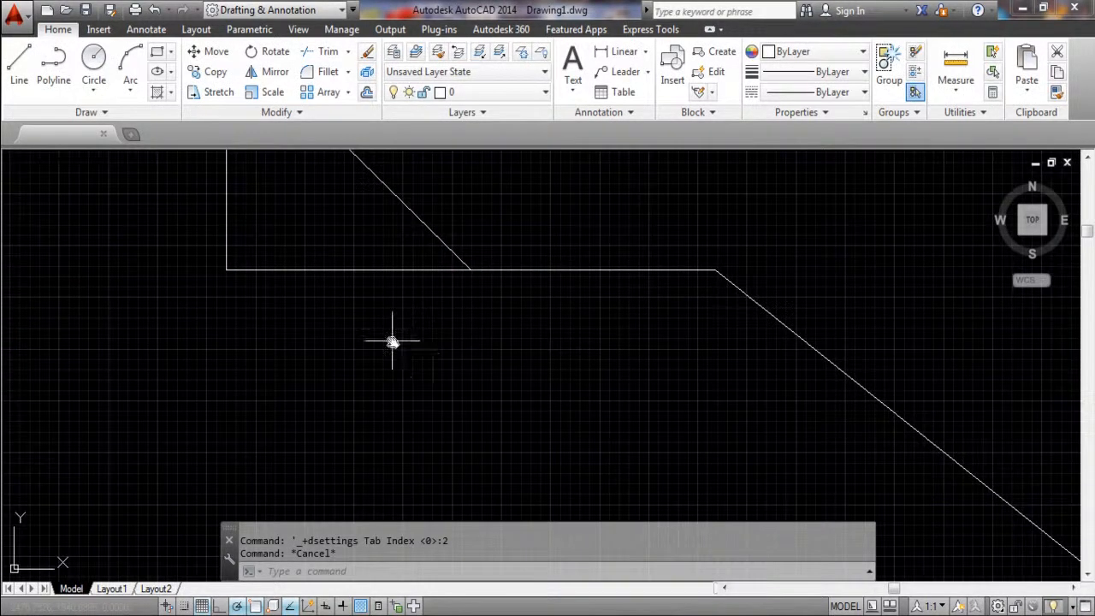
type("l")
key("Return")
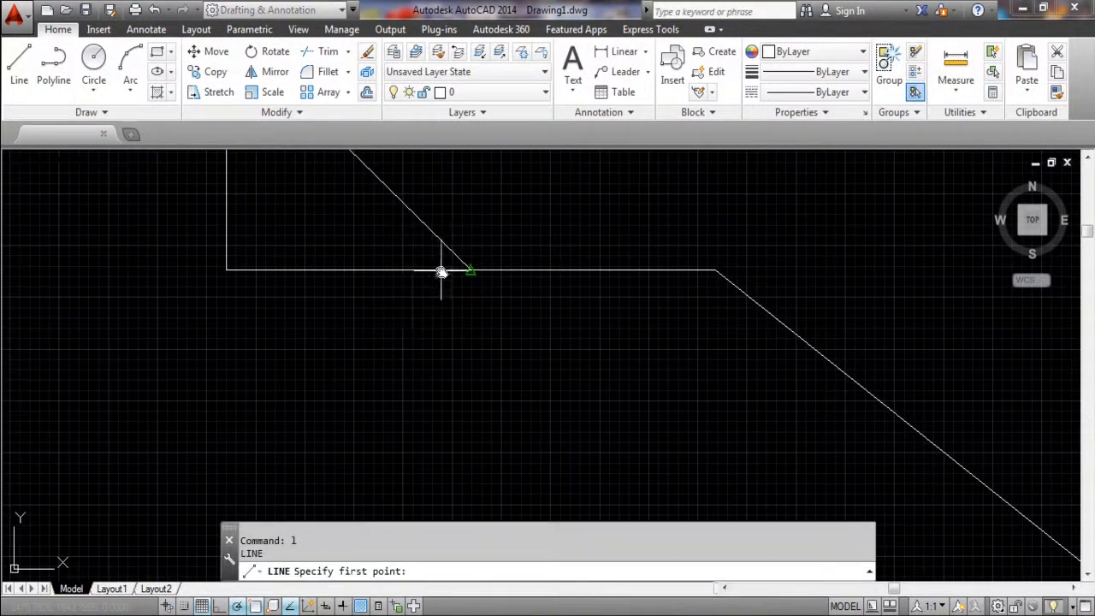
scroll(473, 272, "down", 2)
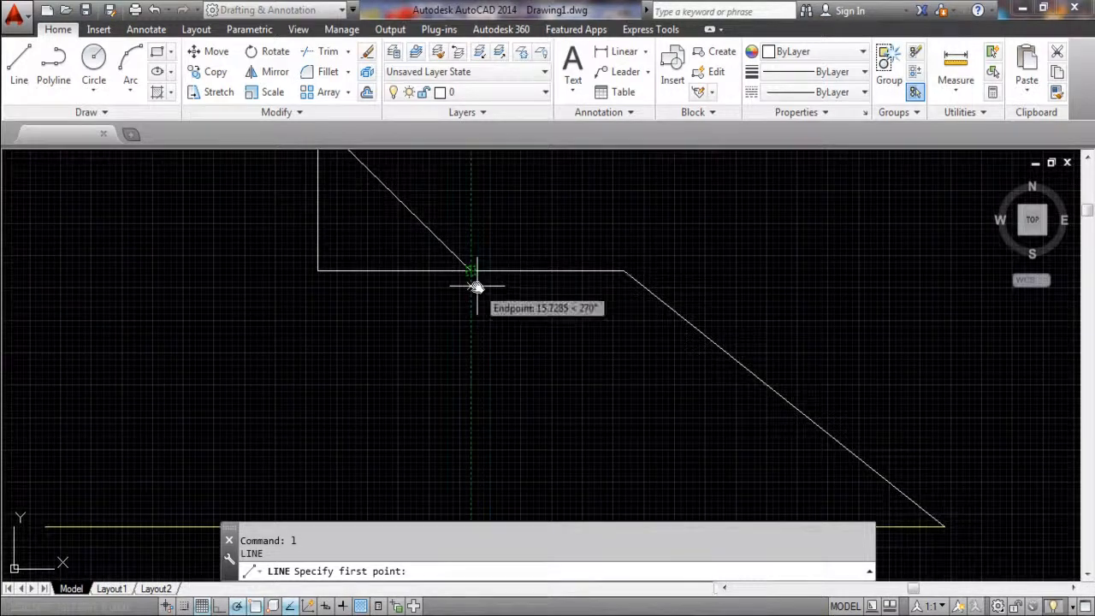
middle_click_drag(537, 320, 414, 289)
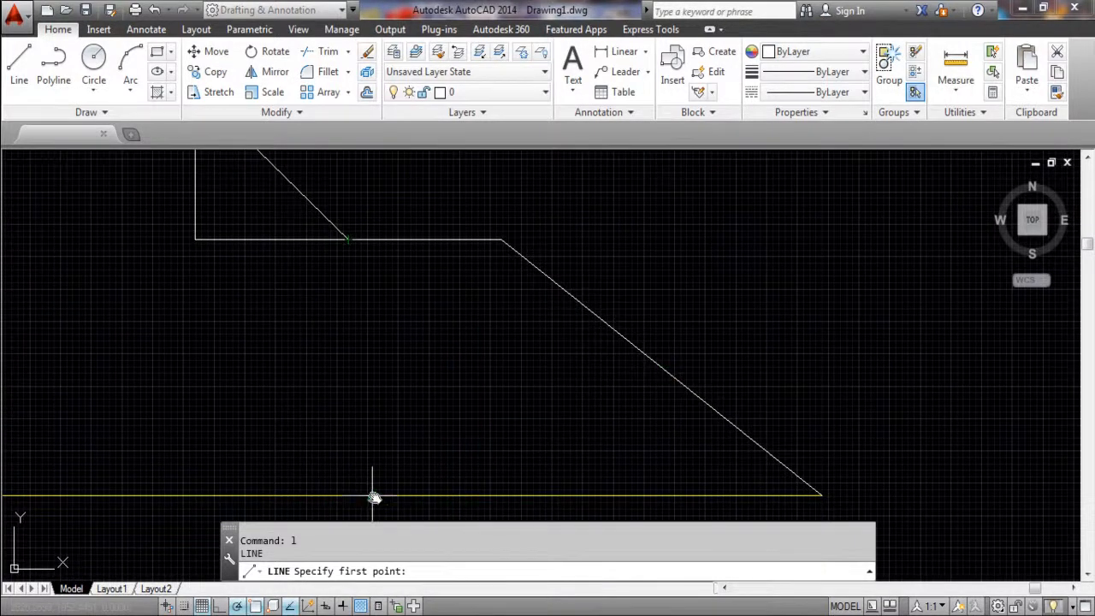
middle_click_drag(330, 359, 501, 359)
scroll(502, 325, "down", 3)
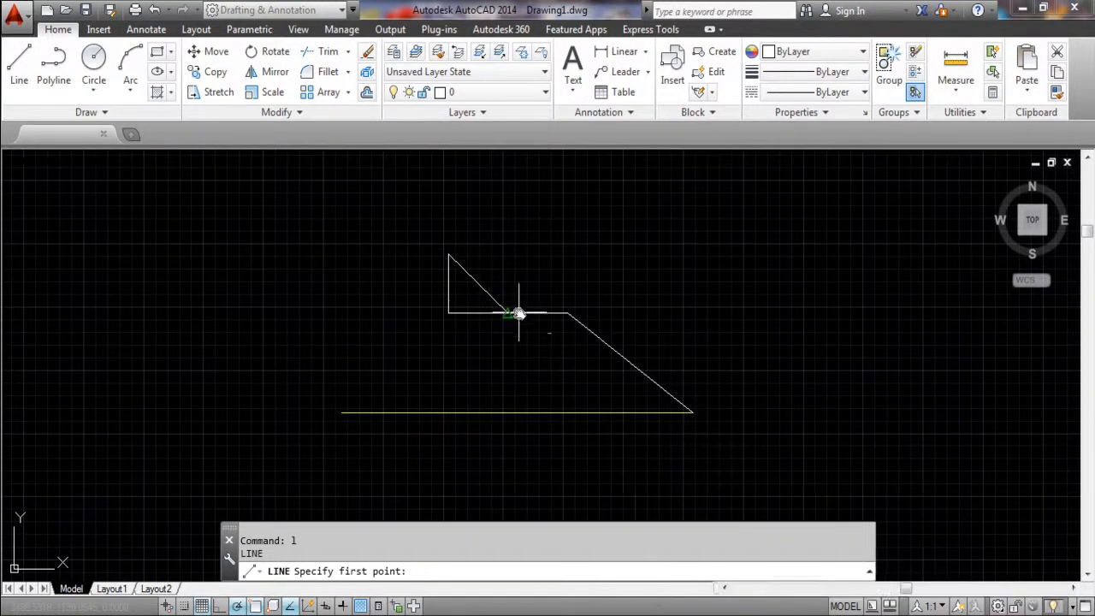
key("Escape")
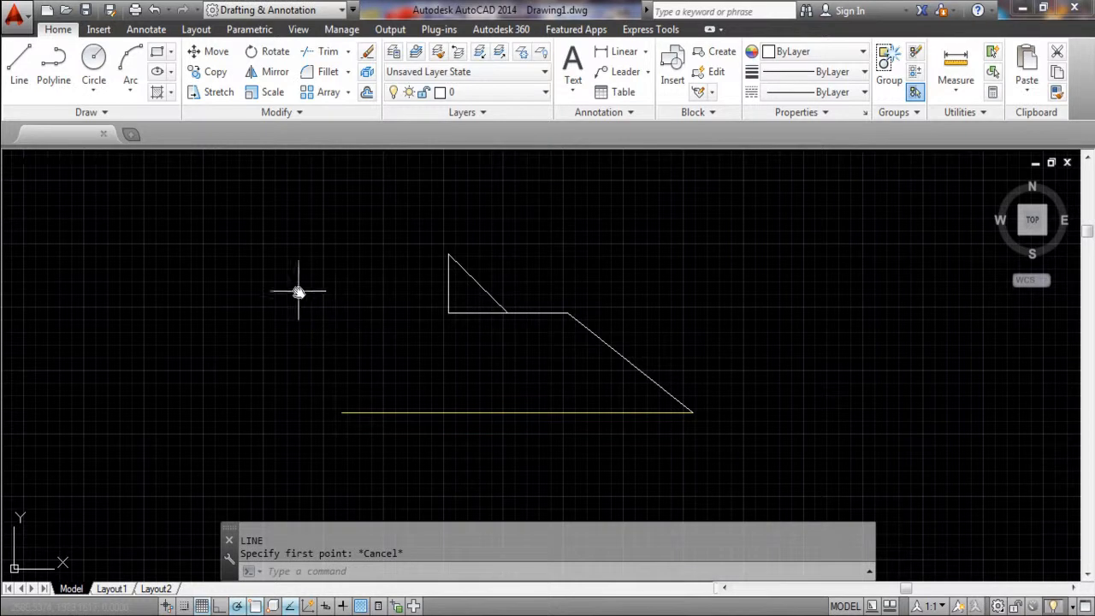
- Draw a circle of radius 42 in the empty area left of the line figure
left_click(94, 56)
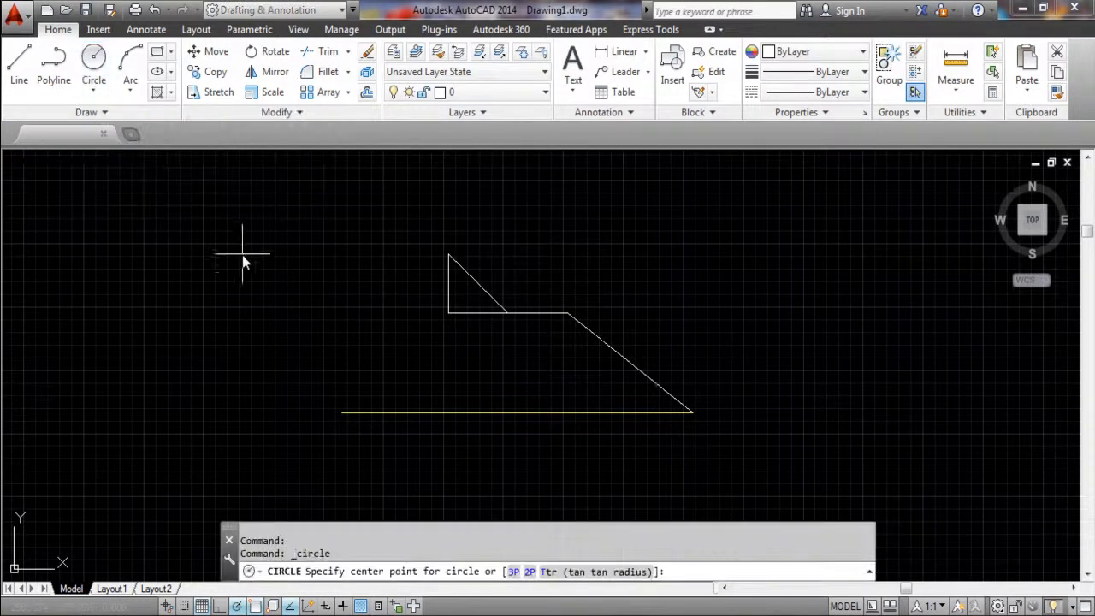
left_click(200, 298)
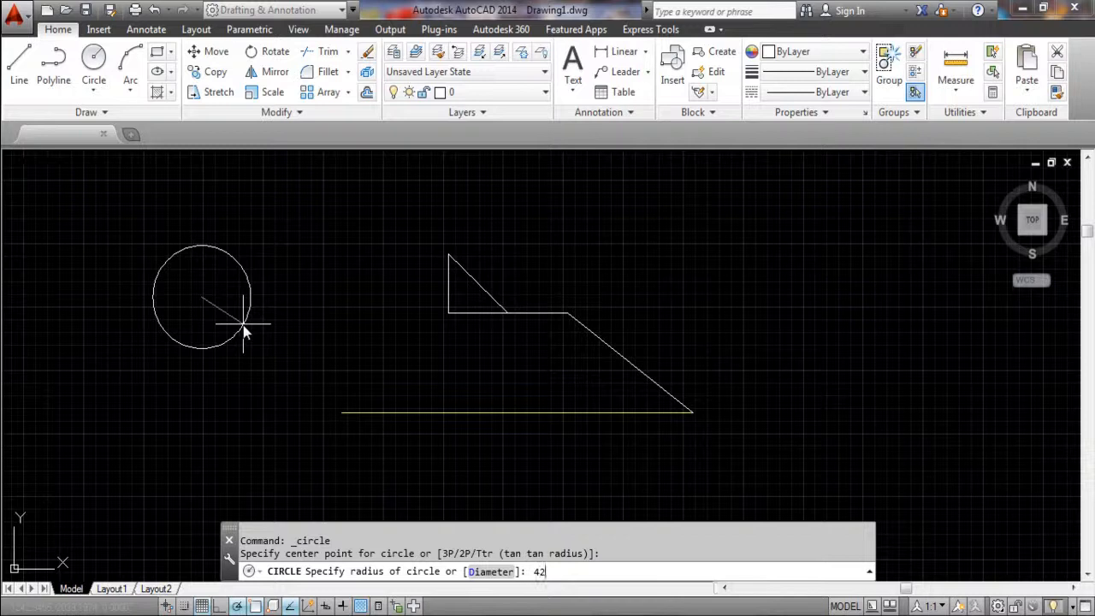
type("42")
key("Return")
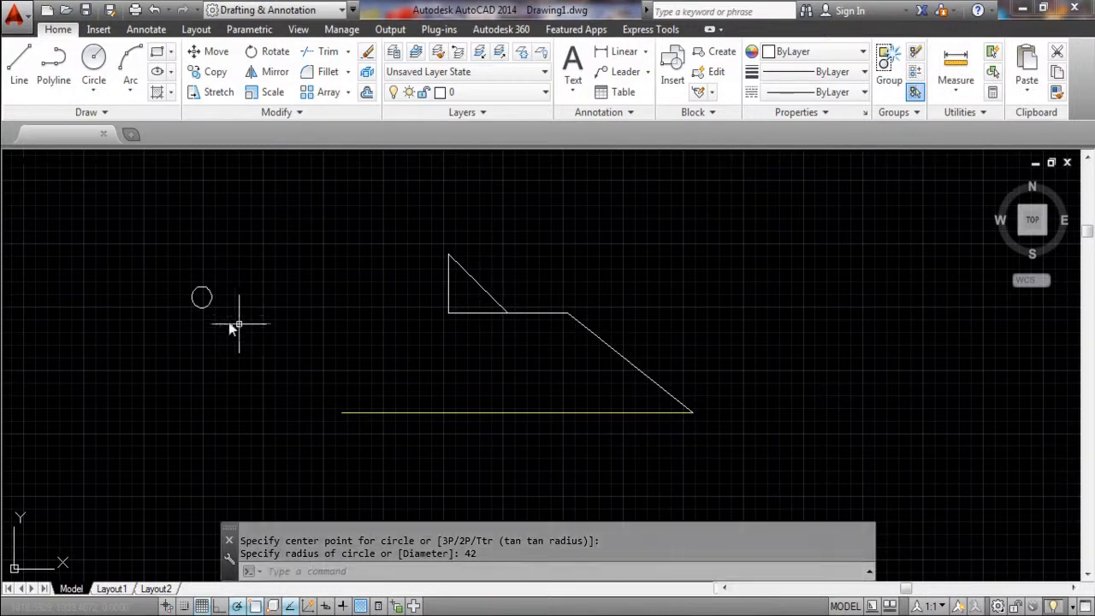
- Draw a much larger freehand circle between the small circle and the line figure, centred slightly above the small one
type("c")
key("Return")
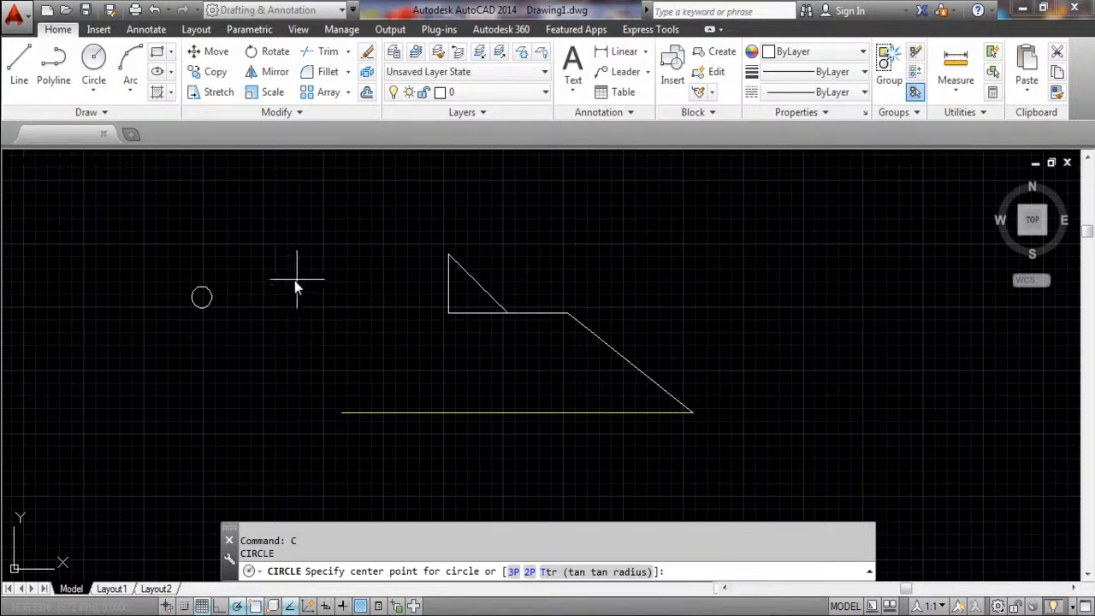
left_click(288, 258)
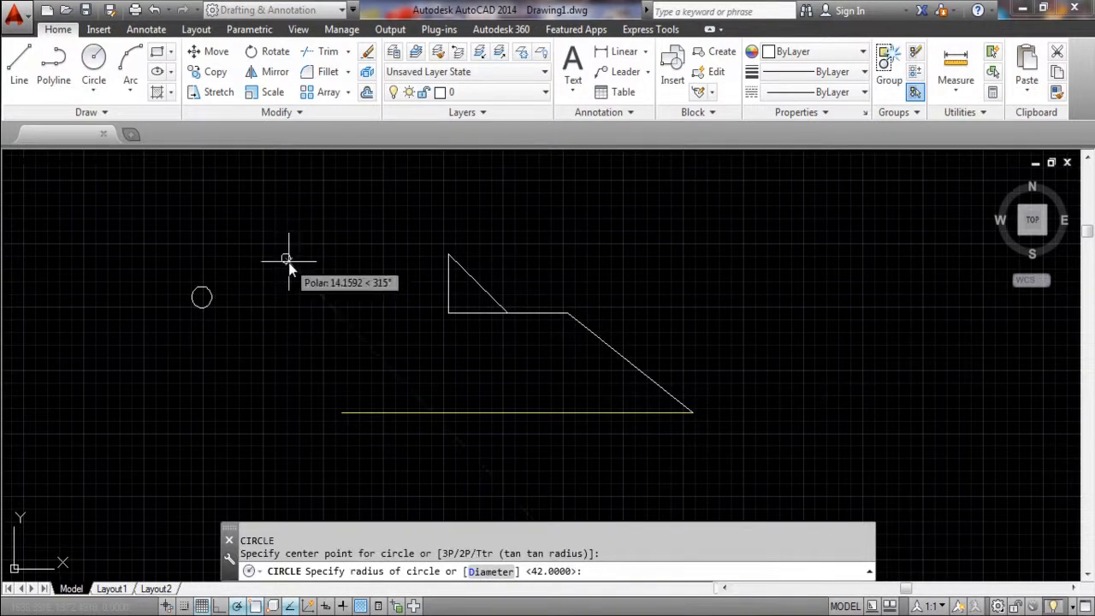
left_click(322, 309)
key("Escape")
- Draw a line from the upper end of the vertical line to the large circle's centre using a one-time Center snap
left_click(22, 80)
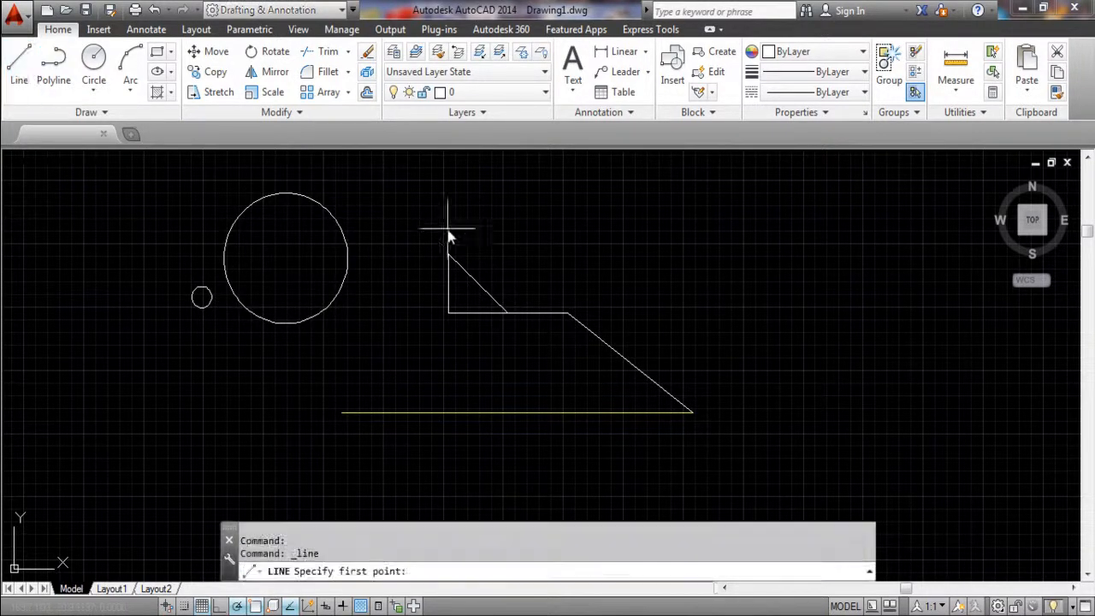
left_click(447, 255)
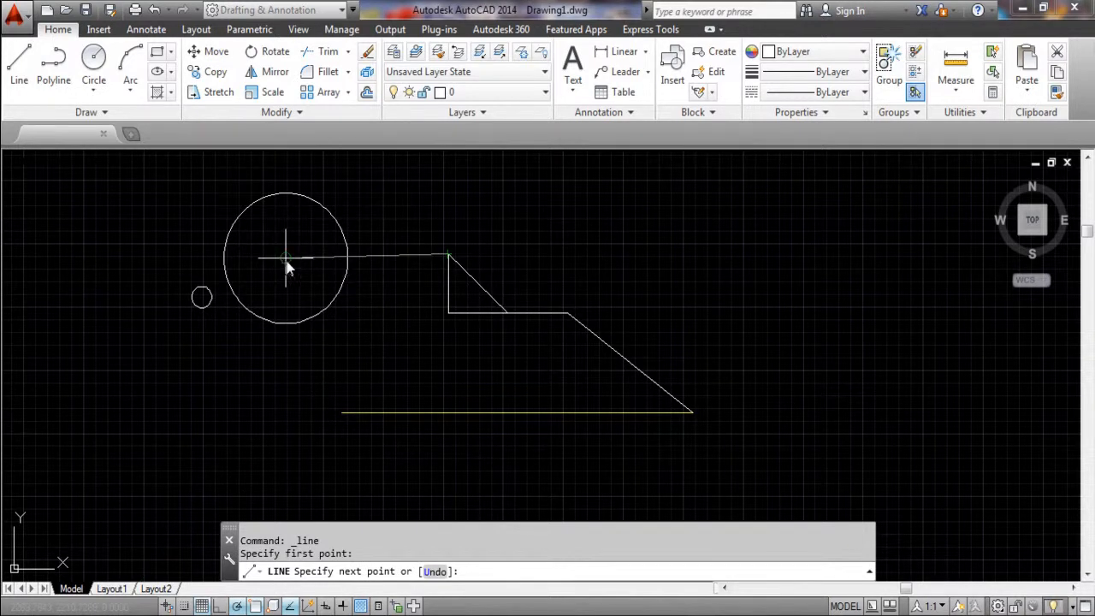
right_click(393, 282, "shift")
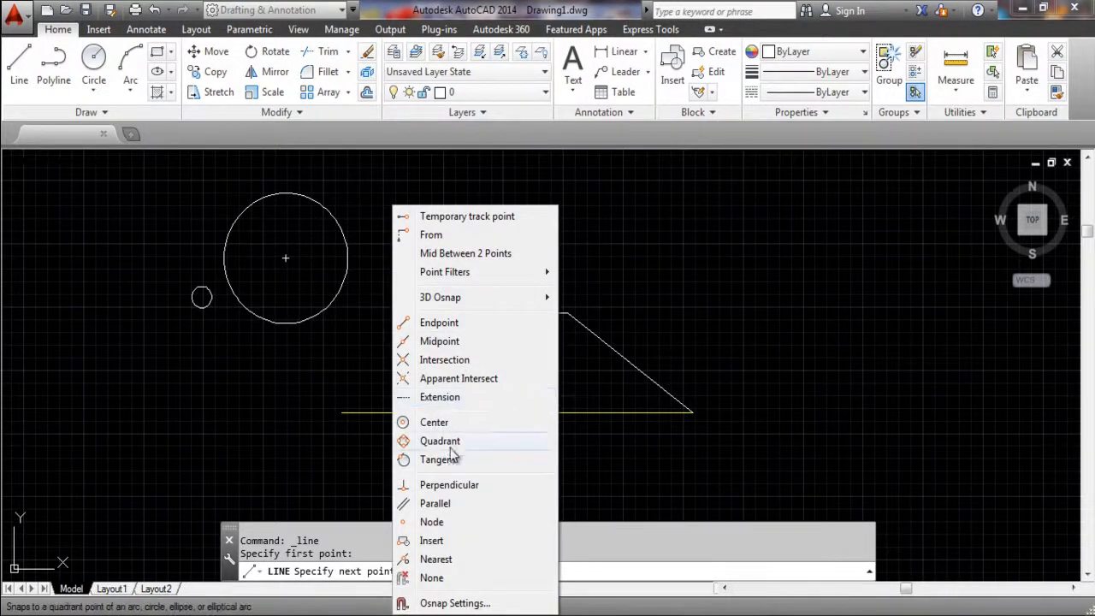
left_click(453, 422)
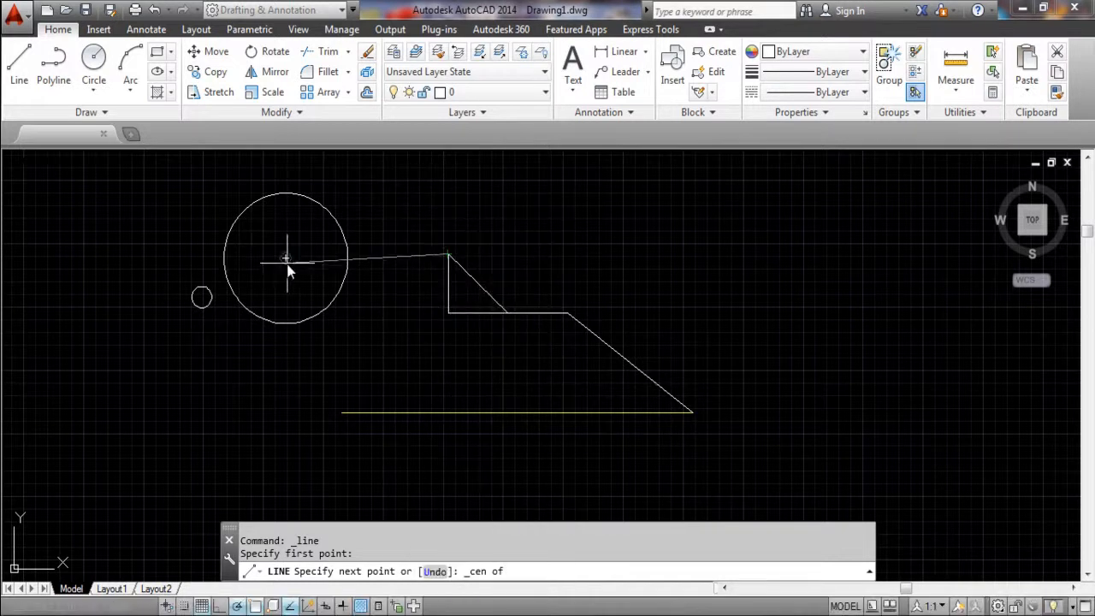
left_click(287, 260)
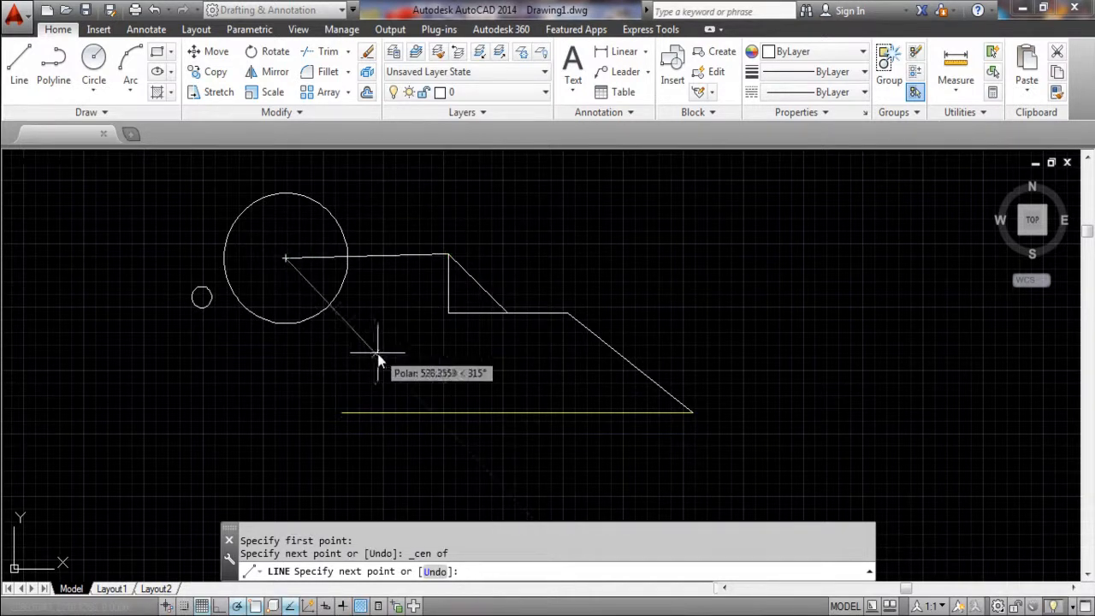
key("Escape")
left_click(376, 309)
key("Escape")
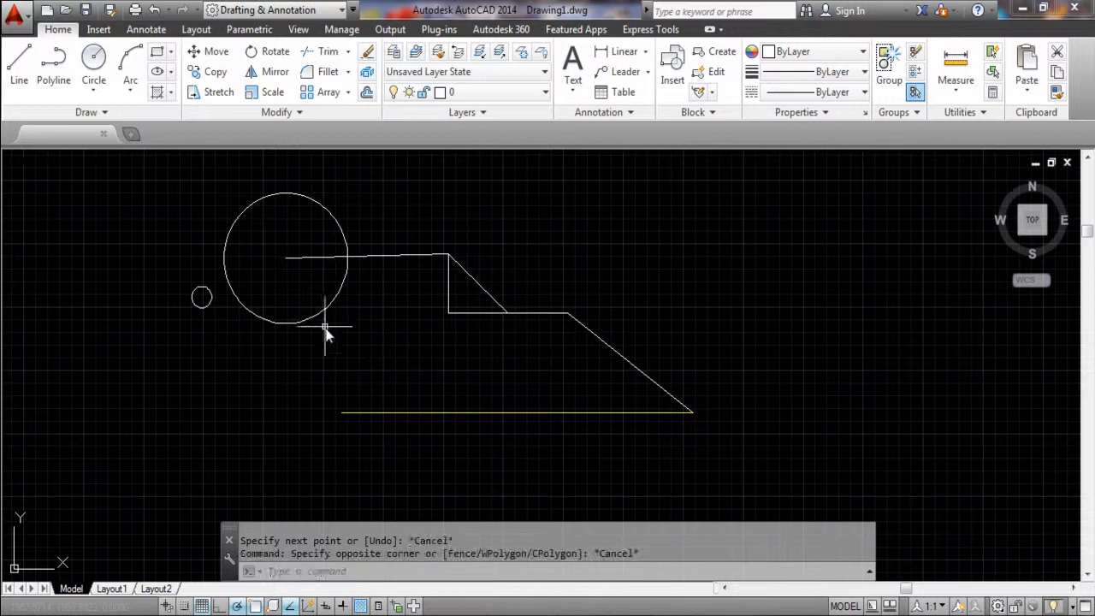
- Open the properties of the large circle around the line's end and set its radius to 300
left_click(323, 317)
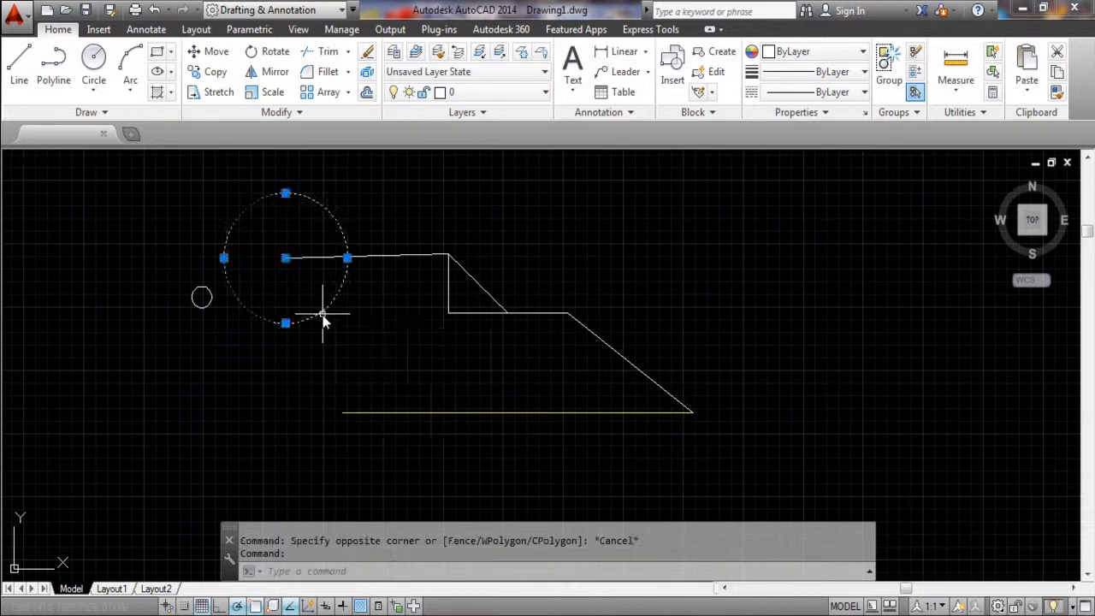
right_click(322, 317)
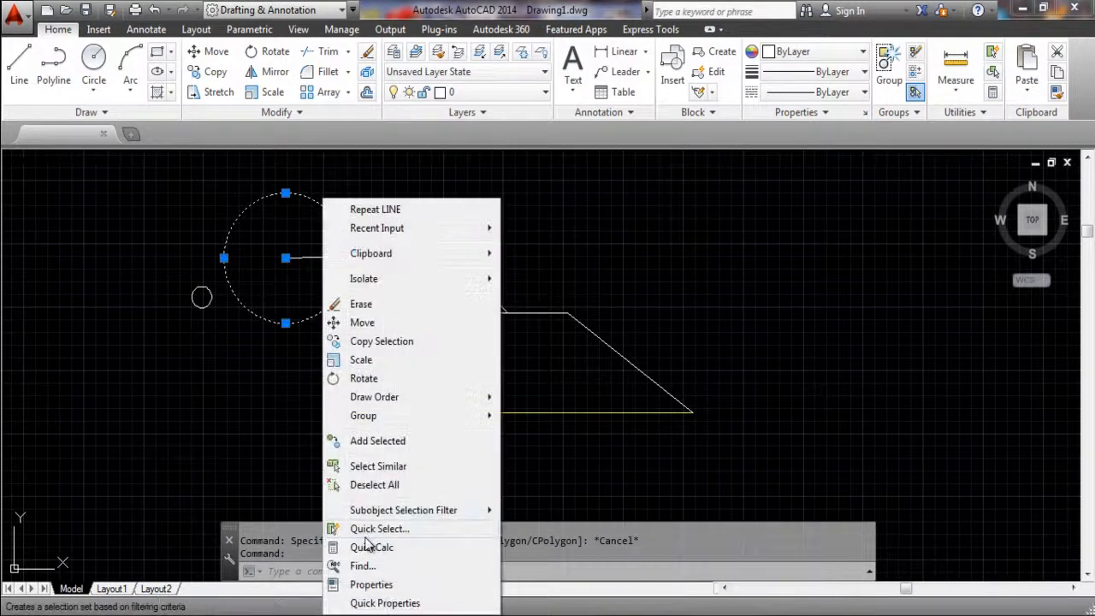
left_click(382, 586)
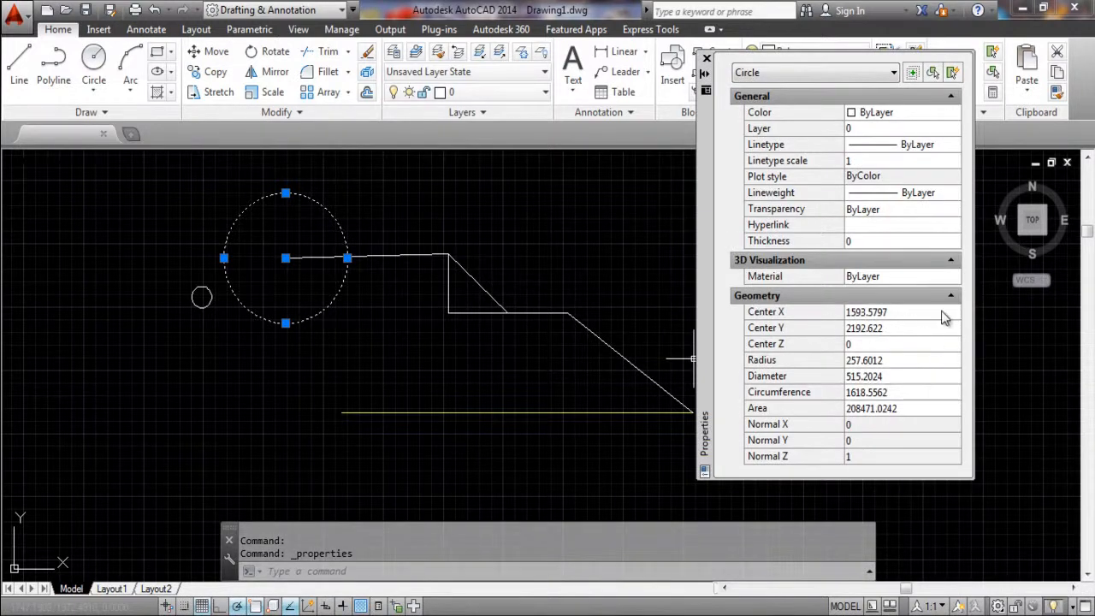
scroll(941, 270, "down", 4)
scroll(741, 272, "up", 3)
mouse_move(569, 276)
middle_mouse_down()
mouse_move(487, 360)
mouse_move(396, 384)
middle_mouse_up()
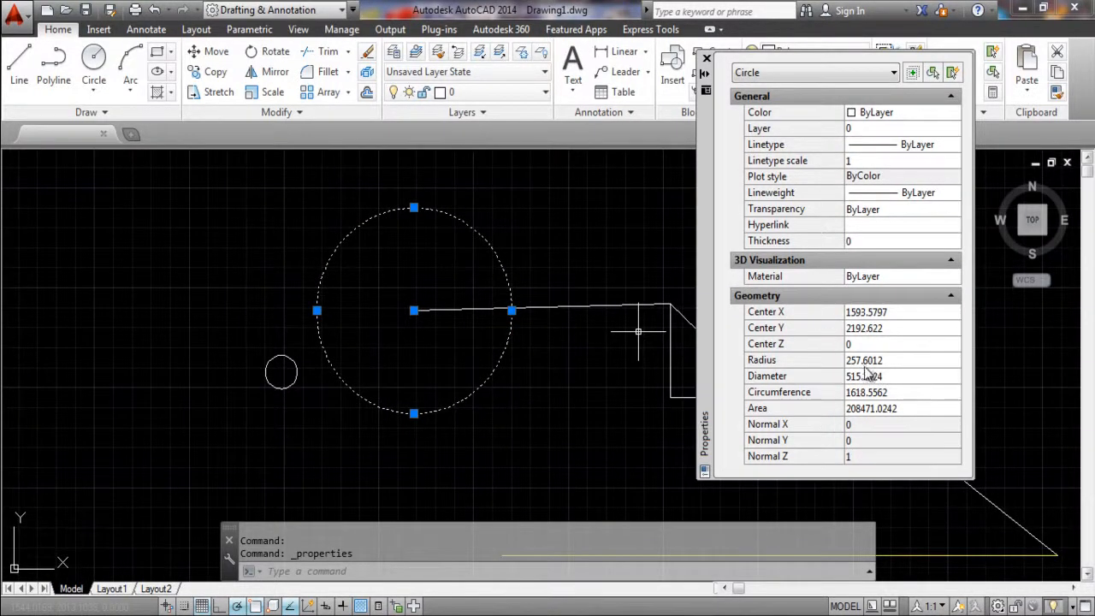
left_click(868, 366)
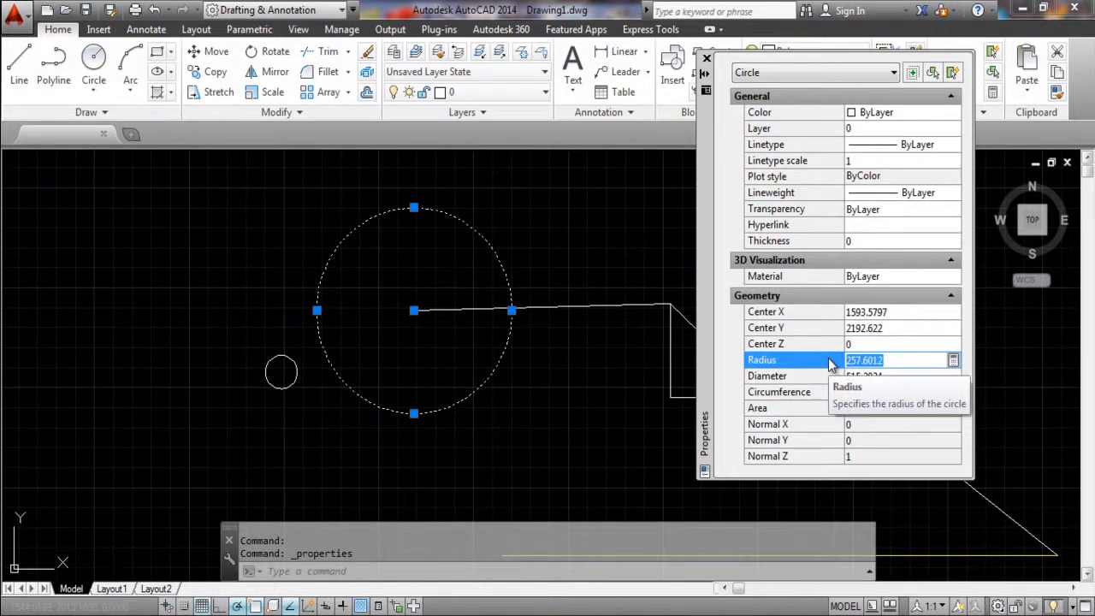
type("300")
key("Tab")
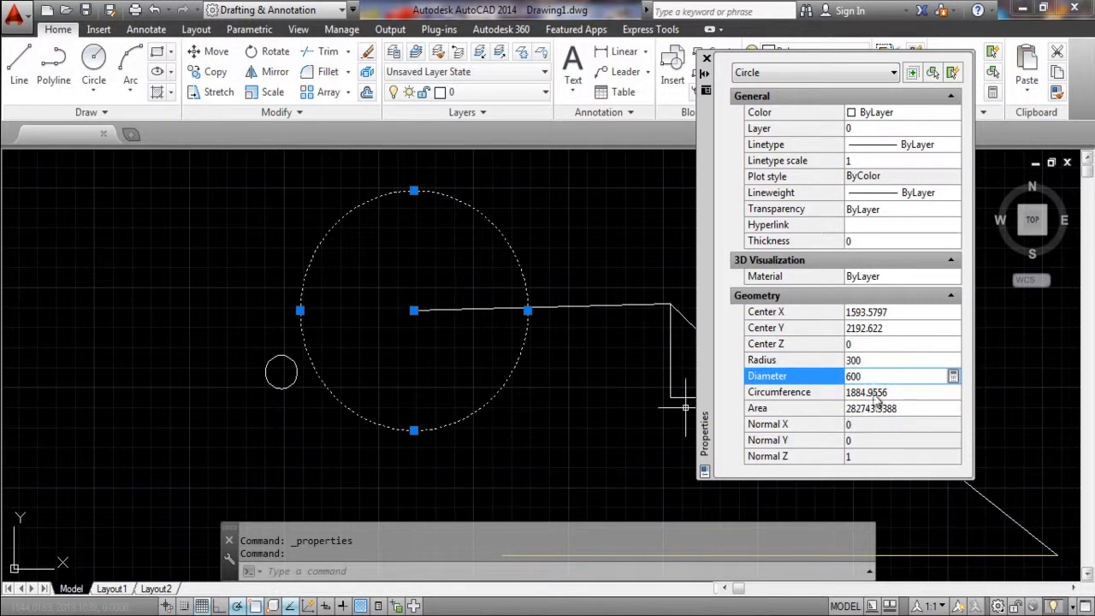
- Set the same circle's radius to 75, close its properties and deselect it
left_click_drag(883, 380, 845, 386)
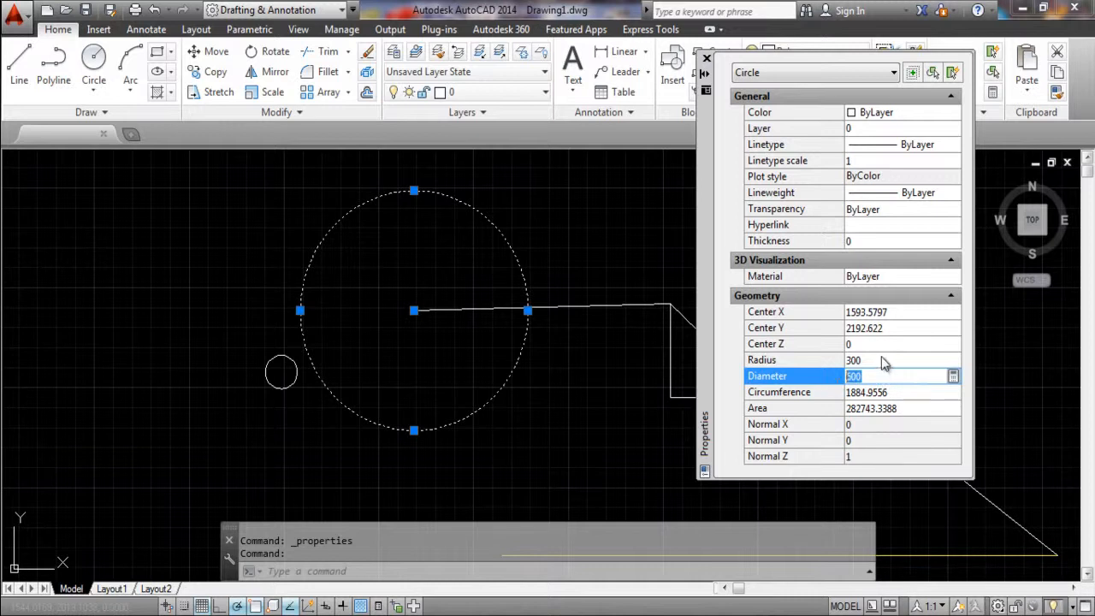
left_click(852, 360)
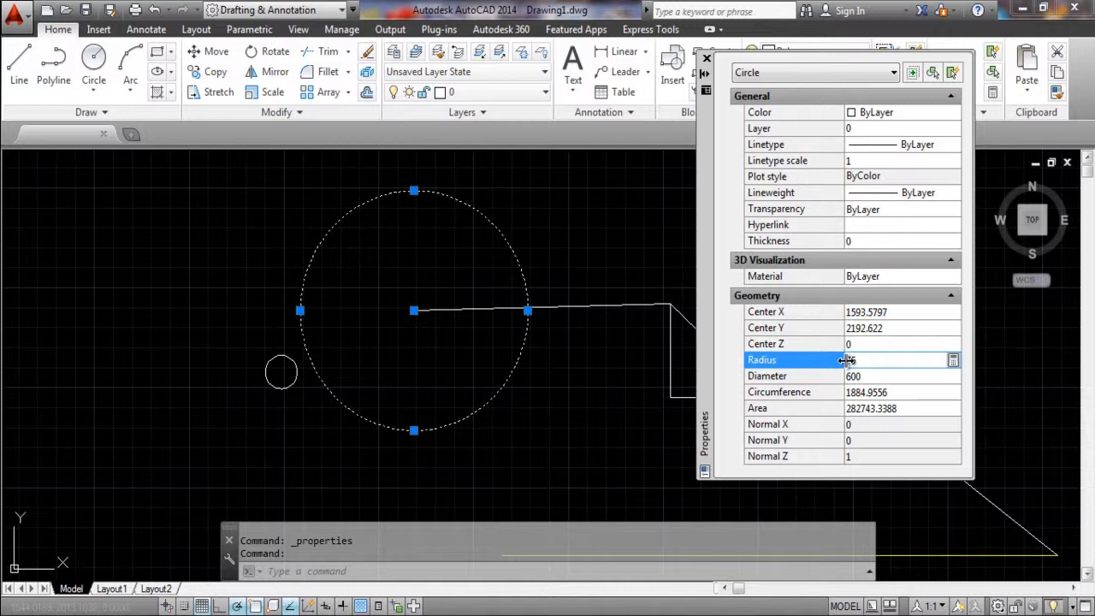
type("75")
key("Tab")
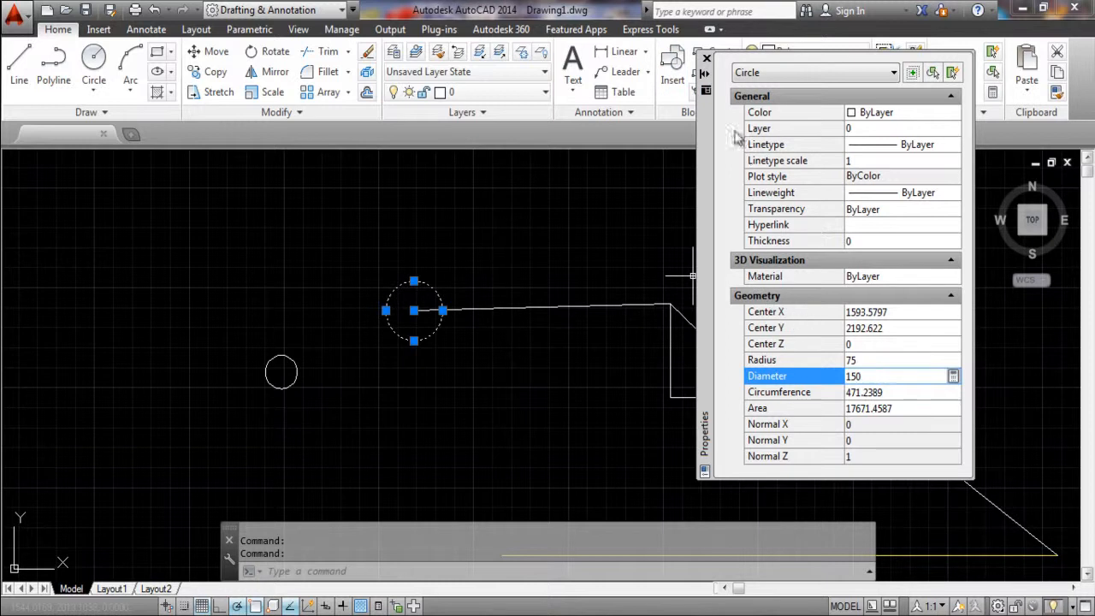
left_click(707, 59)
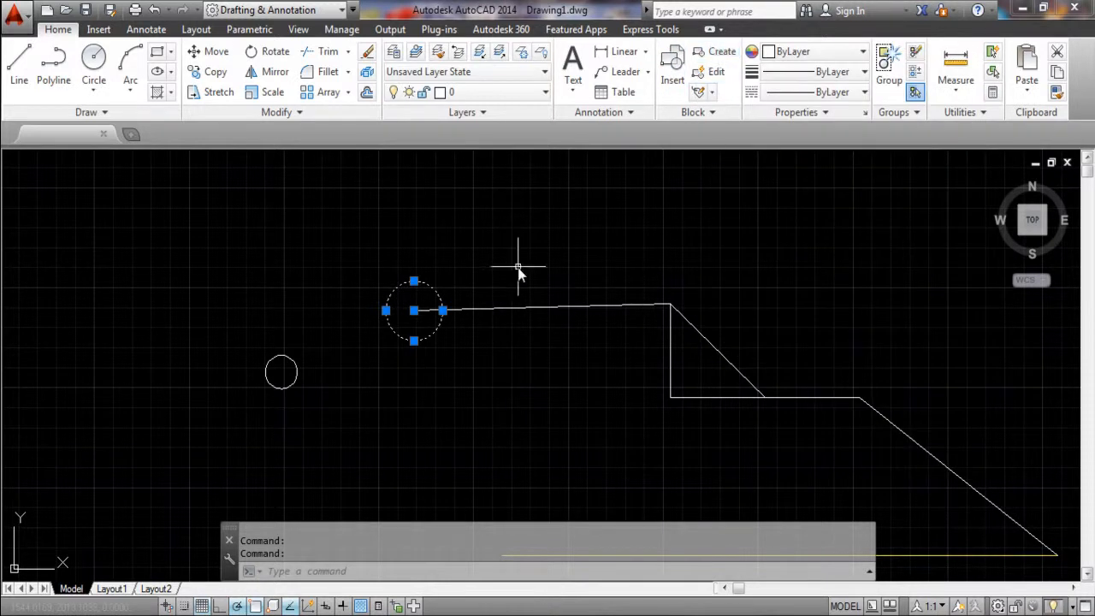
key("Escape")
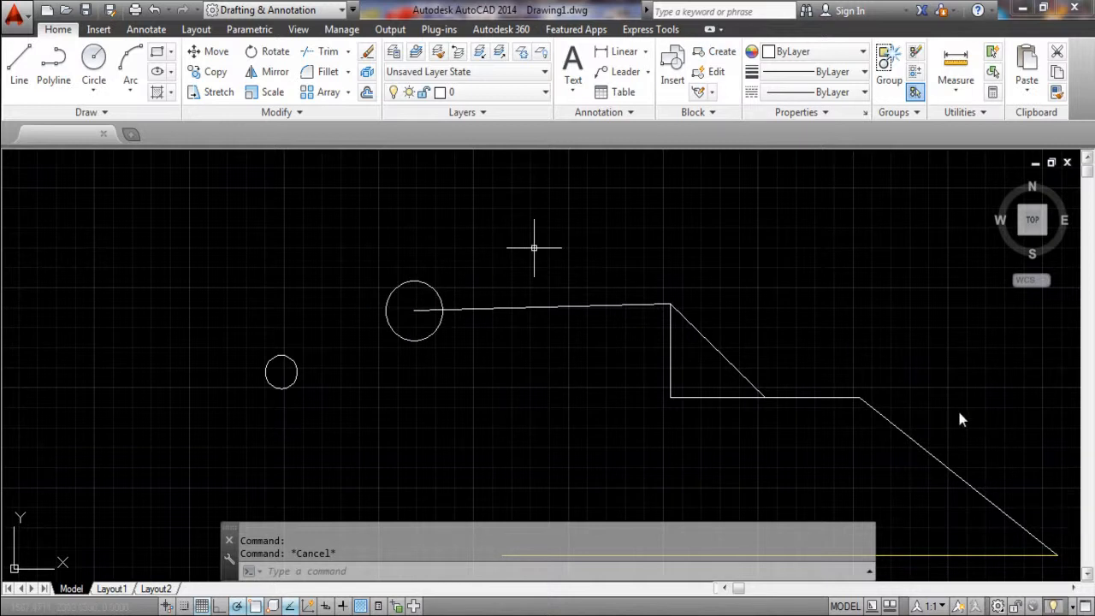
- Open the display options, try another window color scheme and return it to Dark
mouse_move(567, 265)
middle_mouse_down()
mouse_move(567, 211)
mouse_move(669, 265)
mouse_move(608, 242)
middle_mouse_up()
scroll(579, 310, "up", 2)
scroll(582, 288, "down", 2)
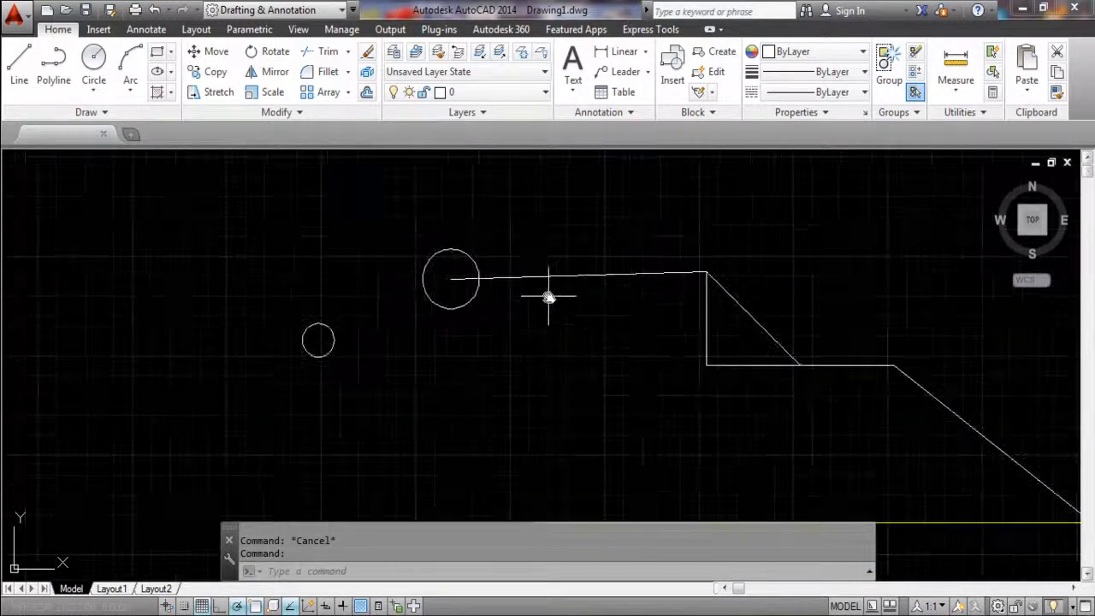
right_click(500, 351)
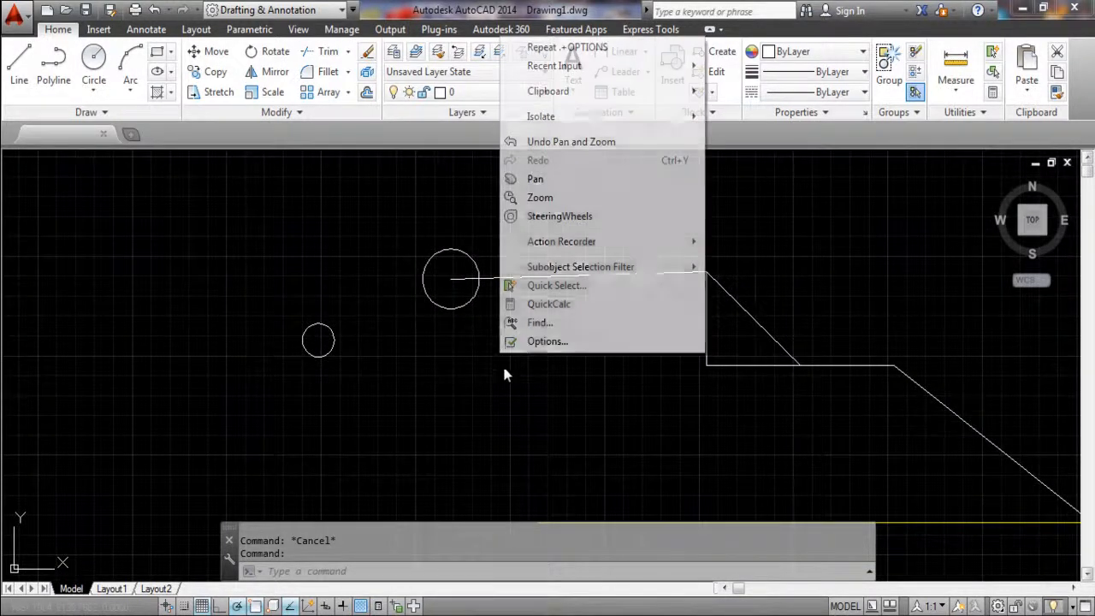
left_click(544, 341)
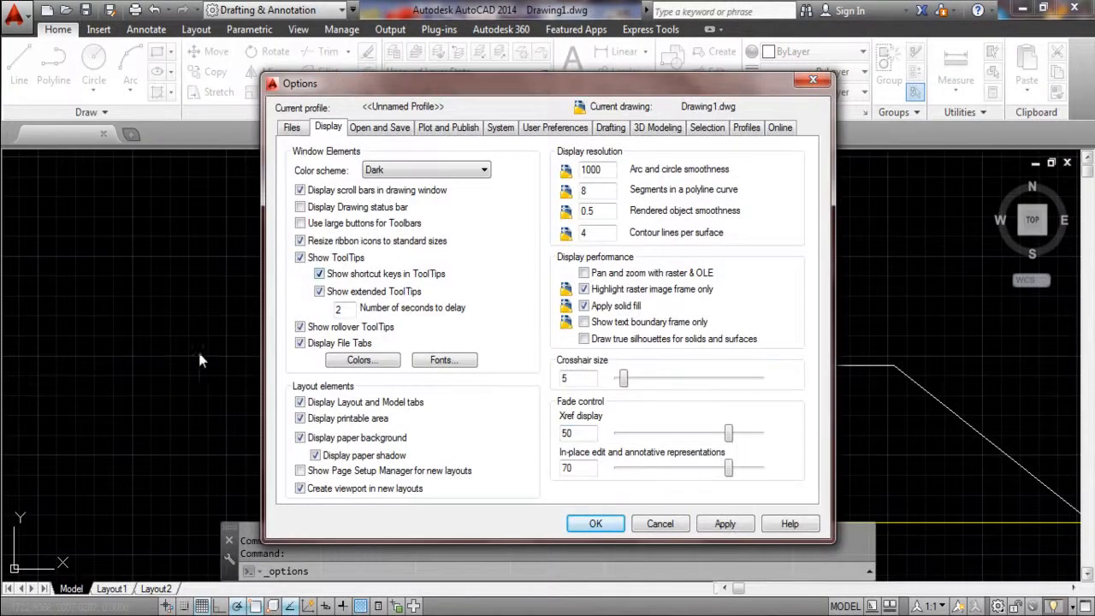
left_click(421, 173)
left_click(421, 197)
left_click(432, 176)
left_click(393, 185)
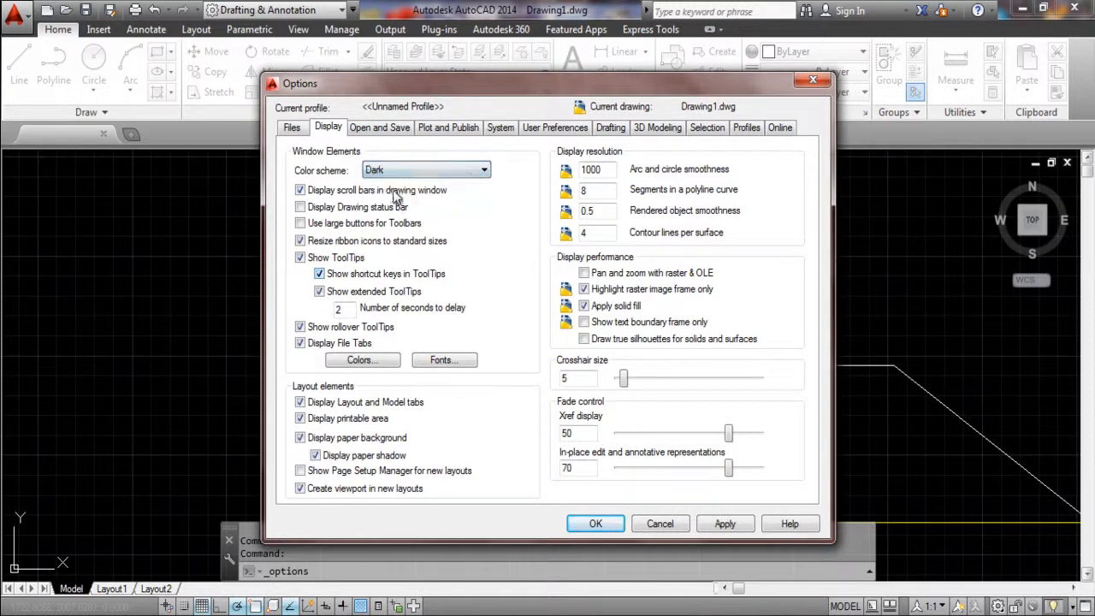
- Set the uniform background of 2D model space to White after previewing Green, and accept the options
left_click(373, 360)
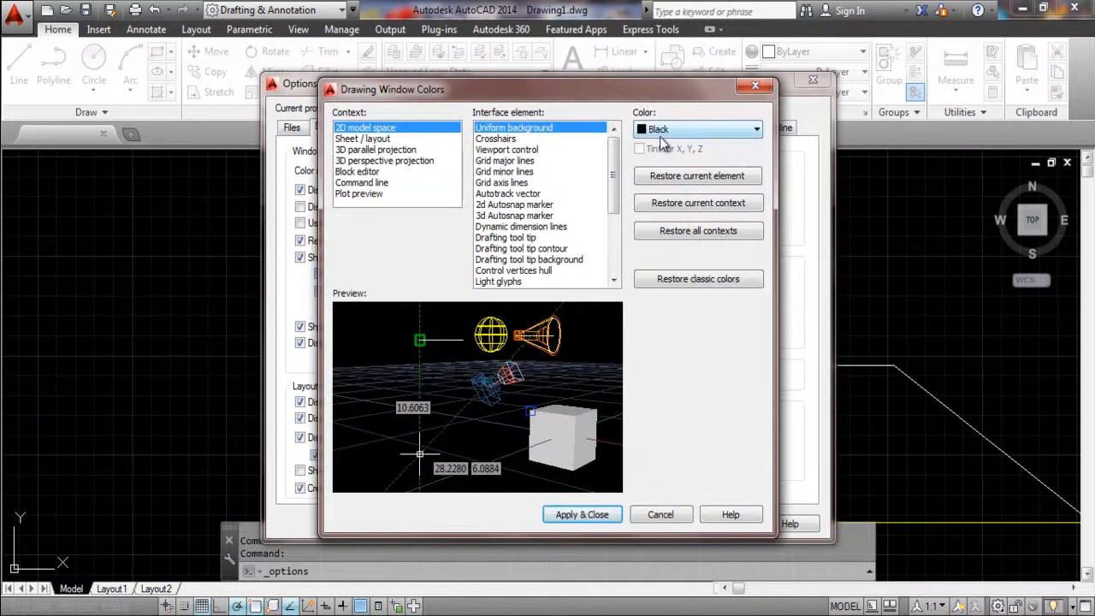
left_click(666, 130)
left_click(663, 175)
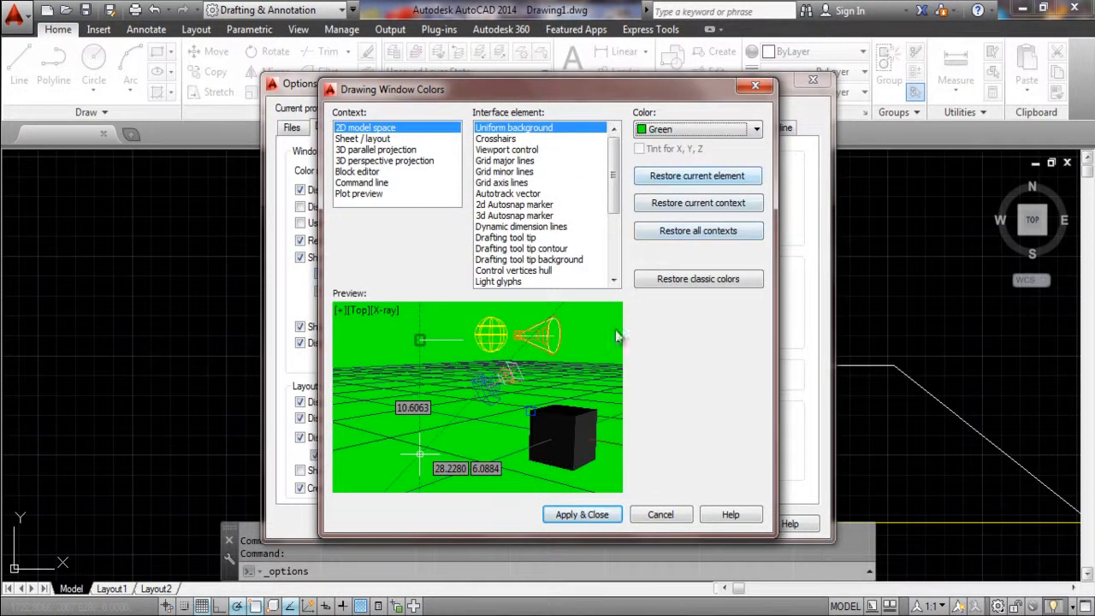
left_click(694, 129)
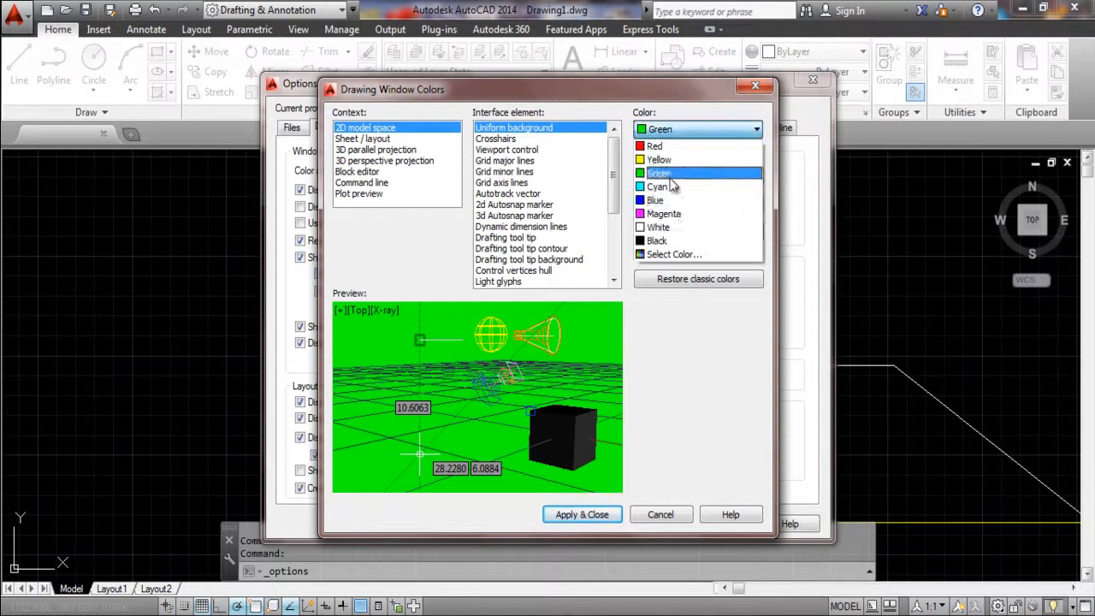
left_click(675, 229)
left_click(604, 516)
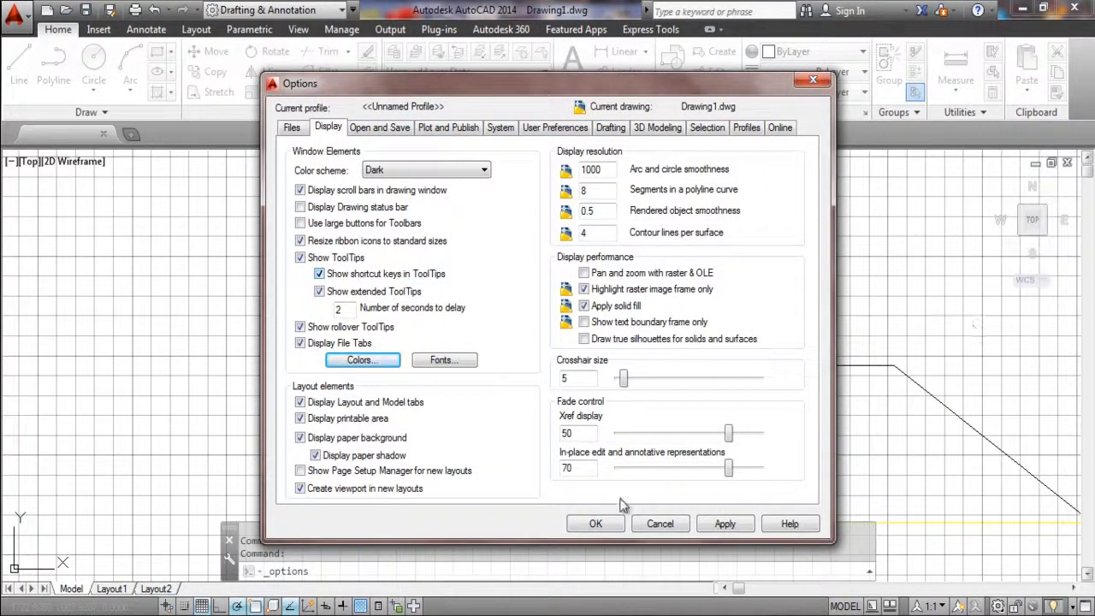
left_click(596, 524)
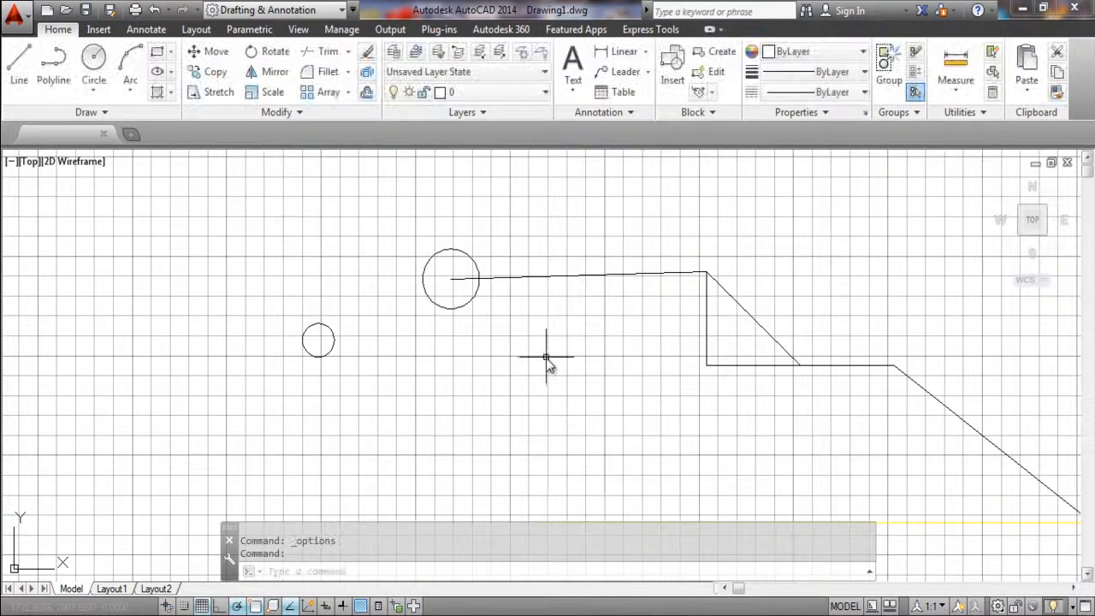
- Reopen the display options and set the 2D model space uniform background color back to Black
right_click(470, 332)
left_click(517, 316)
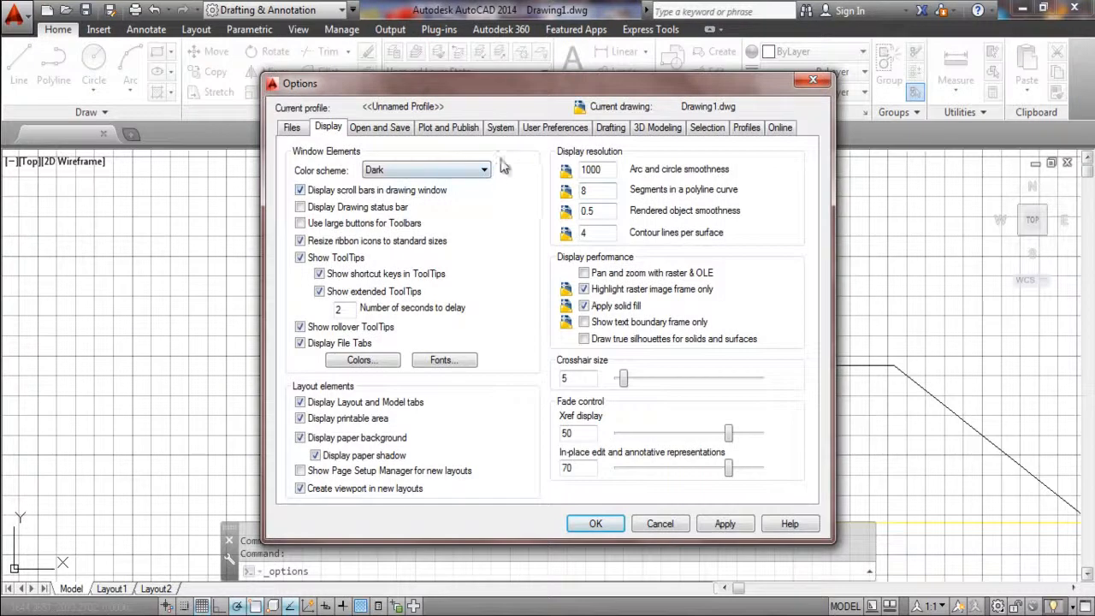
left_click(387, 135)
left_click(333, 132)
left_click(359, 360)
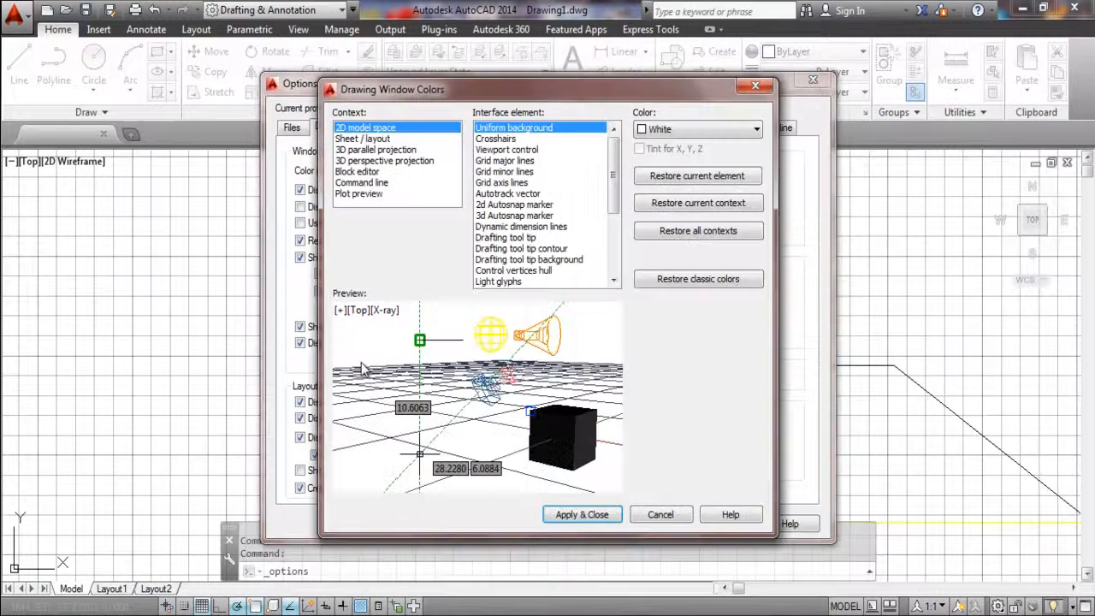
left_click(680, 130)
left_click(657, 241)
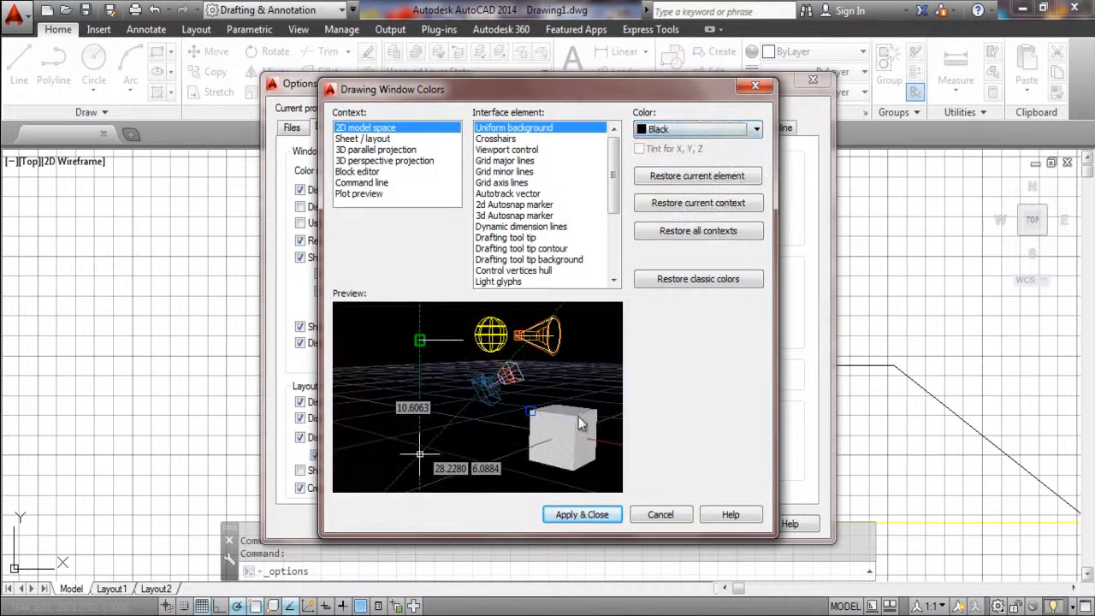
left_click(590, 514)
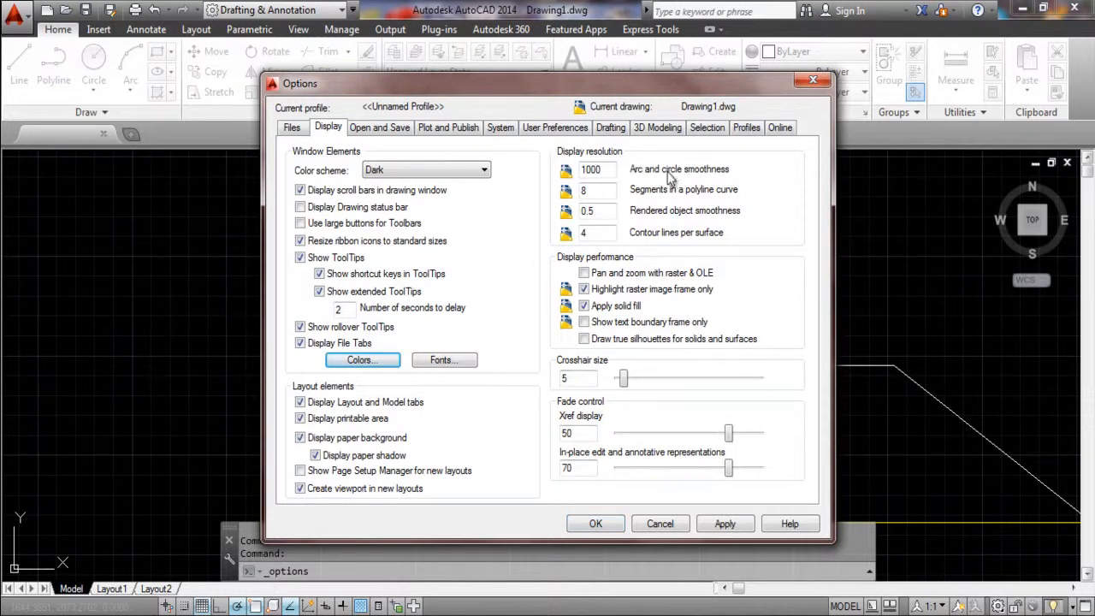
- Enlarge the pickbox size moderately in the selection options and accept the options
left_click(707, 128)
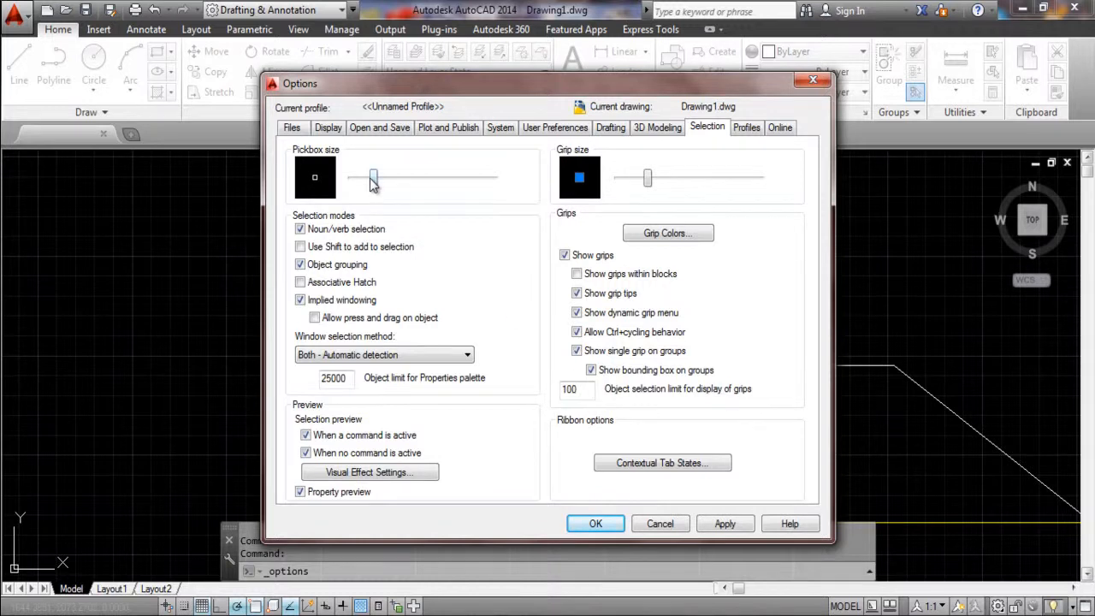
left_click_drag(373, 182, 410, 182)
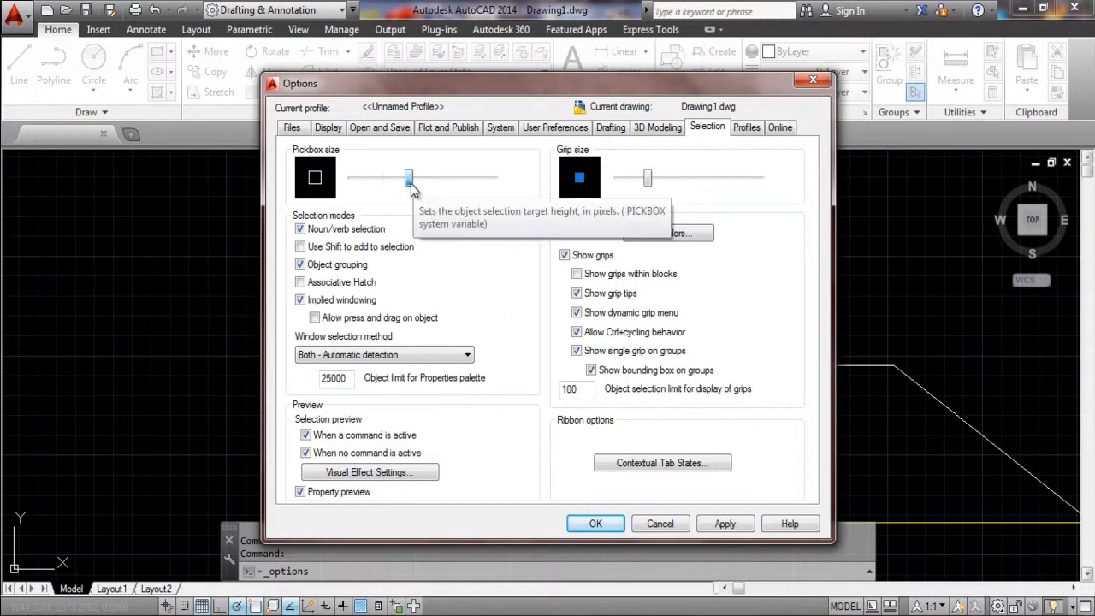
left_click(595, 523)
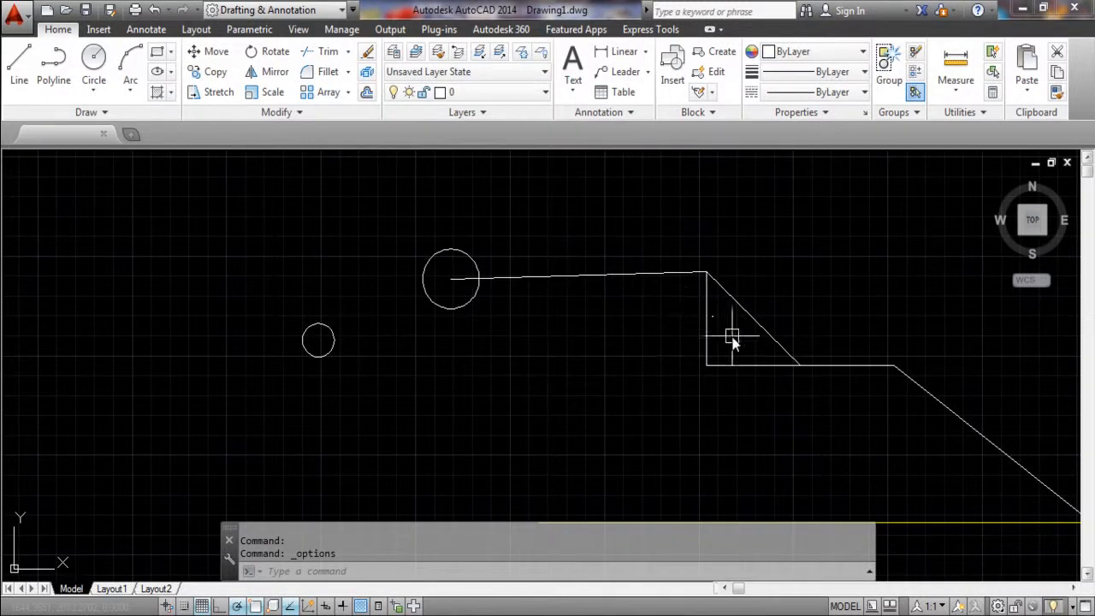
- Try the enlarged pickbox over the lines of the figure at different zoom levels
scroll(727, 309, "down", 6)
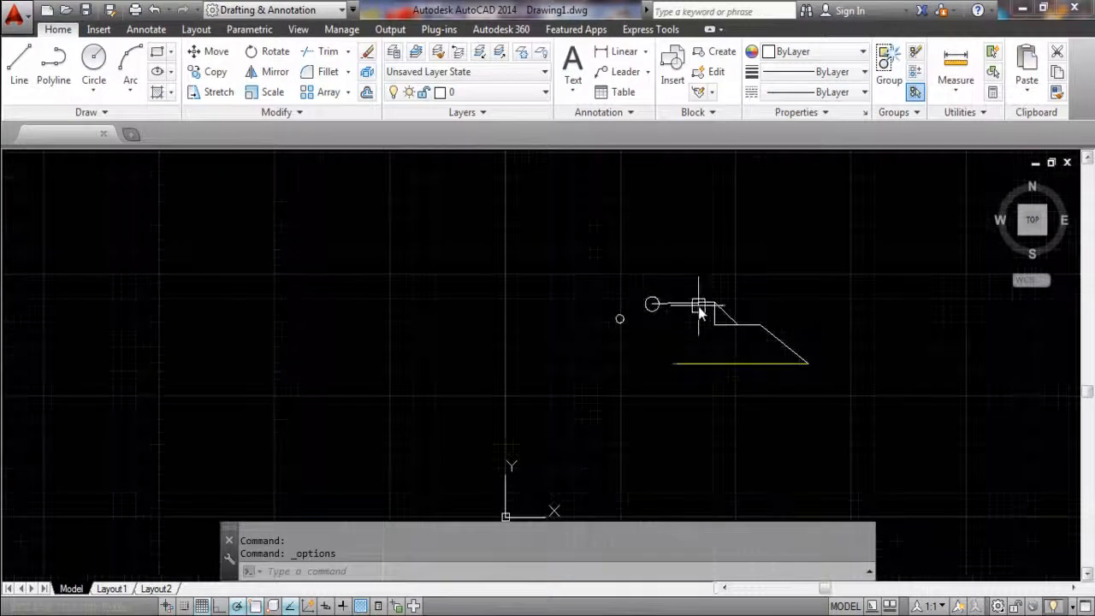
scroll(695, 308, "up", 5)
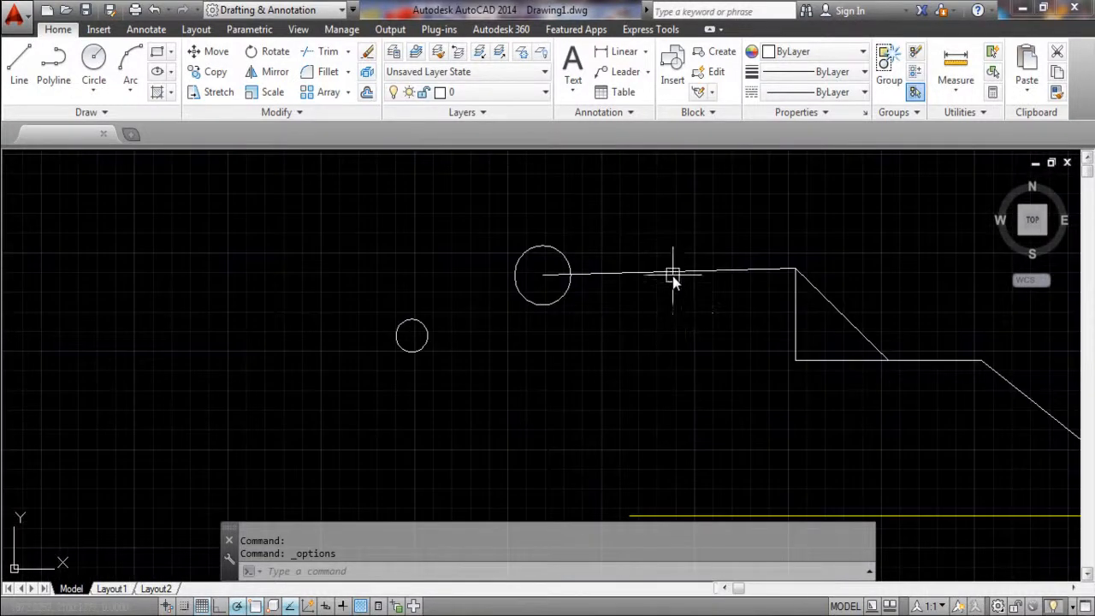
left_click(669, 321)
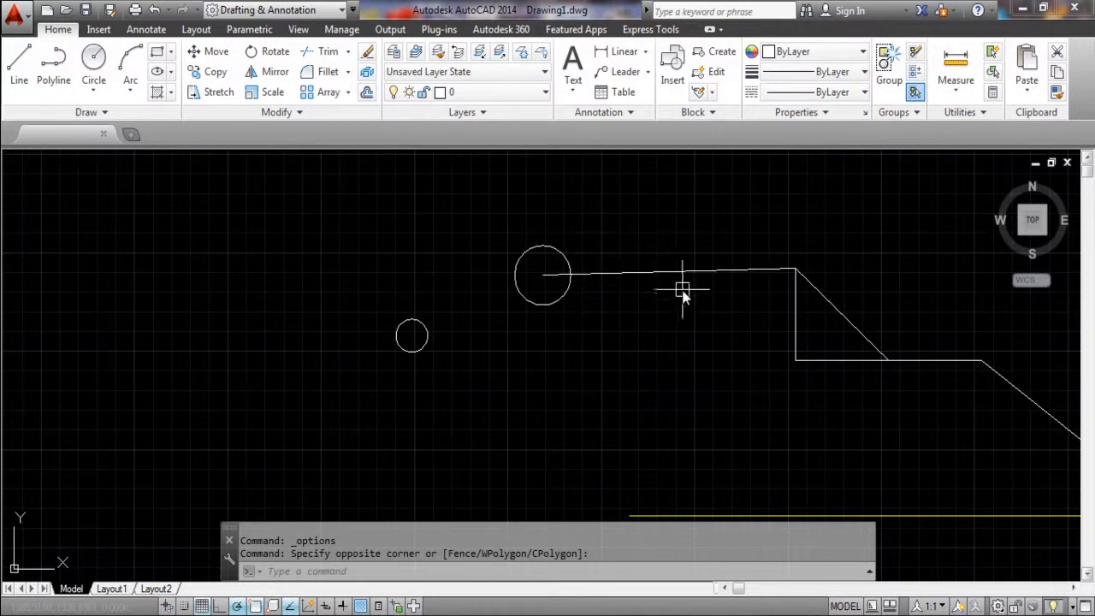
scroll(693, 316, "down", 4)
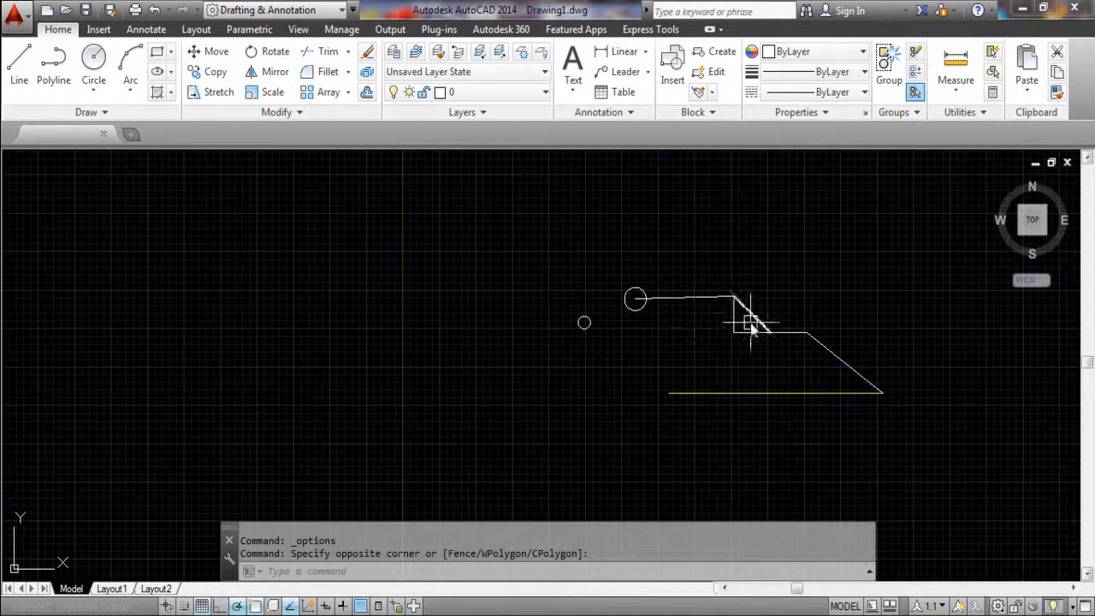
middle_click_drag(675, 308, 486, 299)
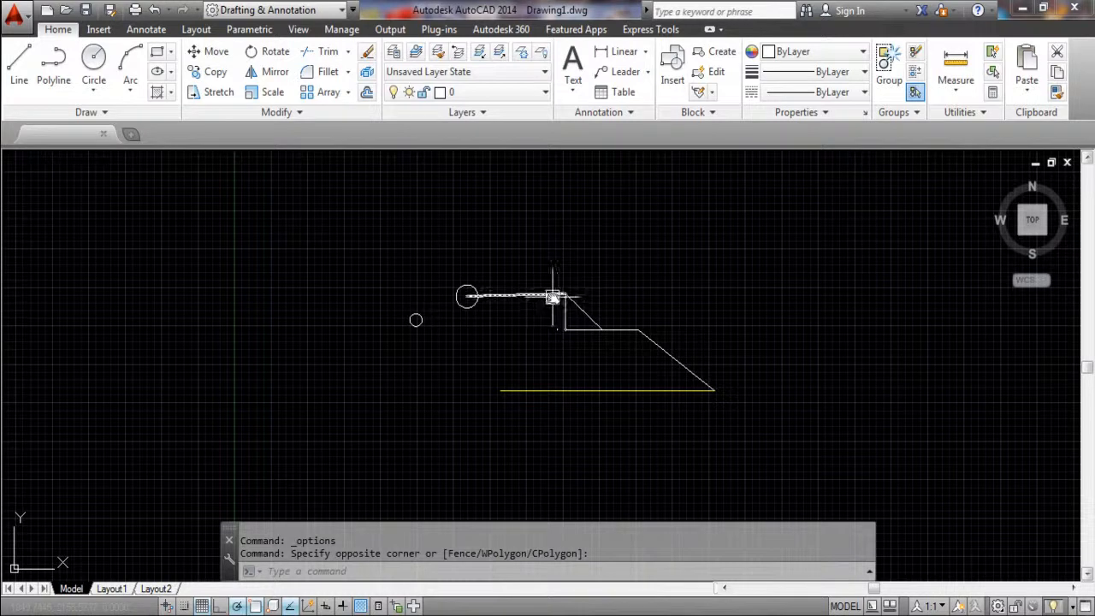
- Reduce the pickbox size slightly in the selection options and accept the options
right_click(537, 339)
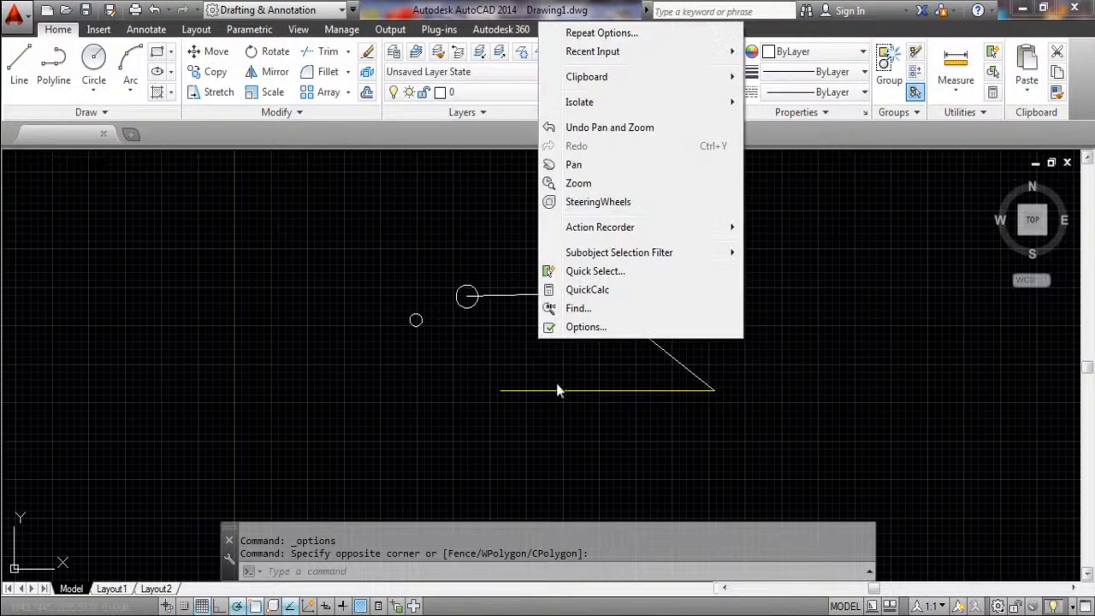
left_click(574, 329)
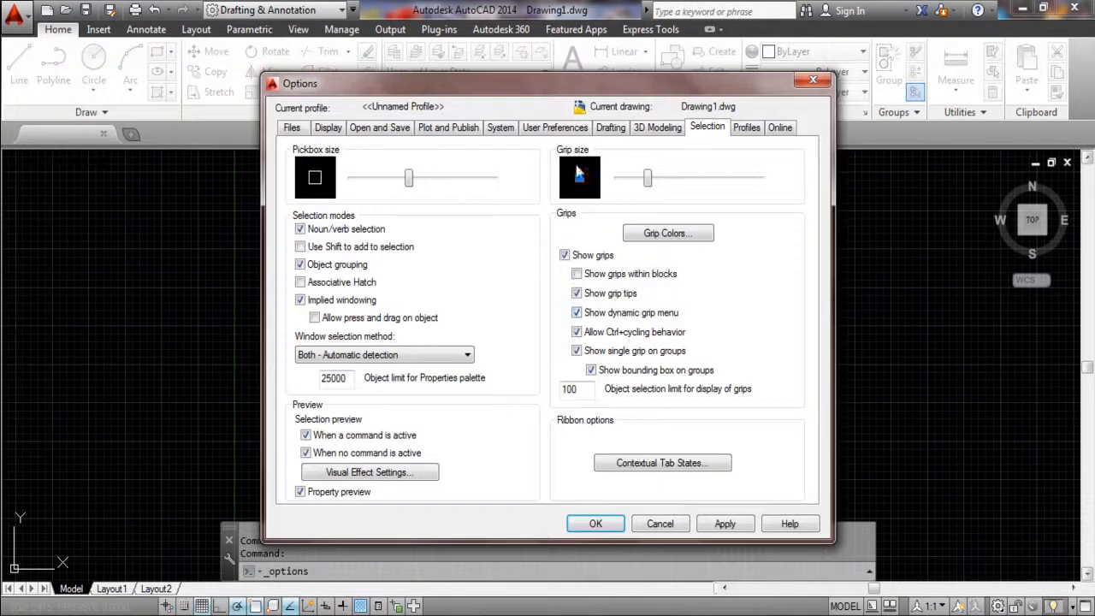
left_click_drag(411, 178, 393, 187)
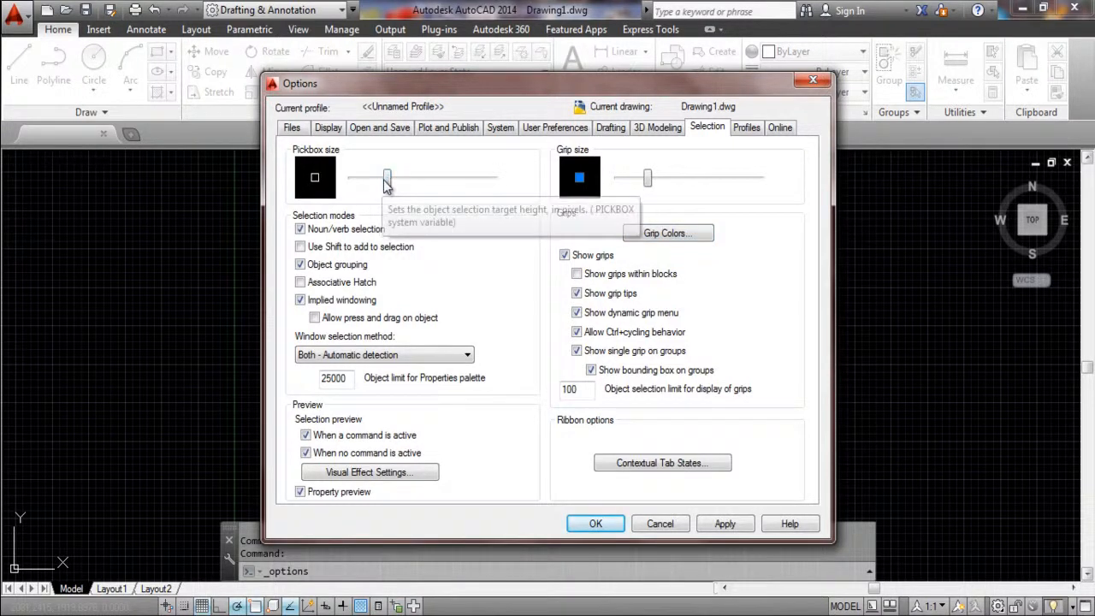
left_click(592, 522)
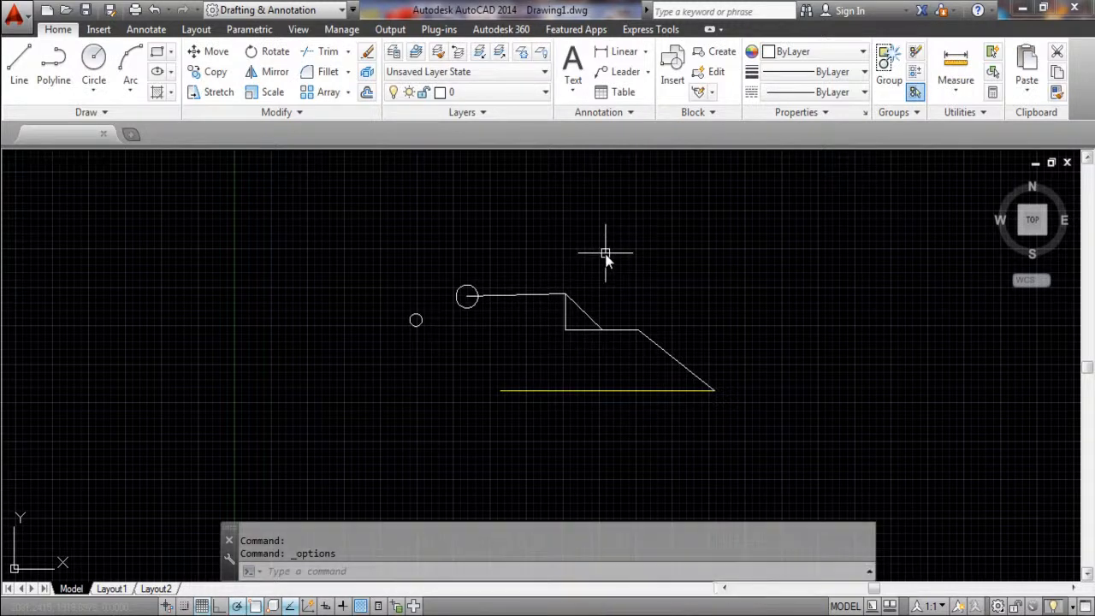
left_click(547, 312)
key("Escape")
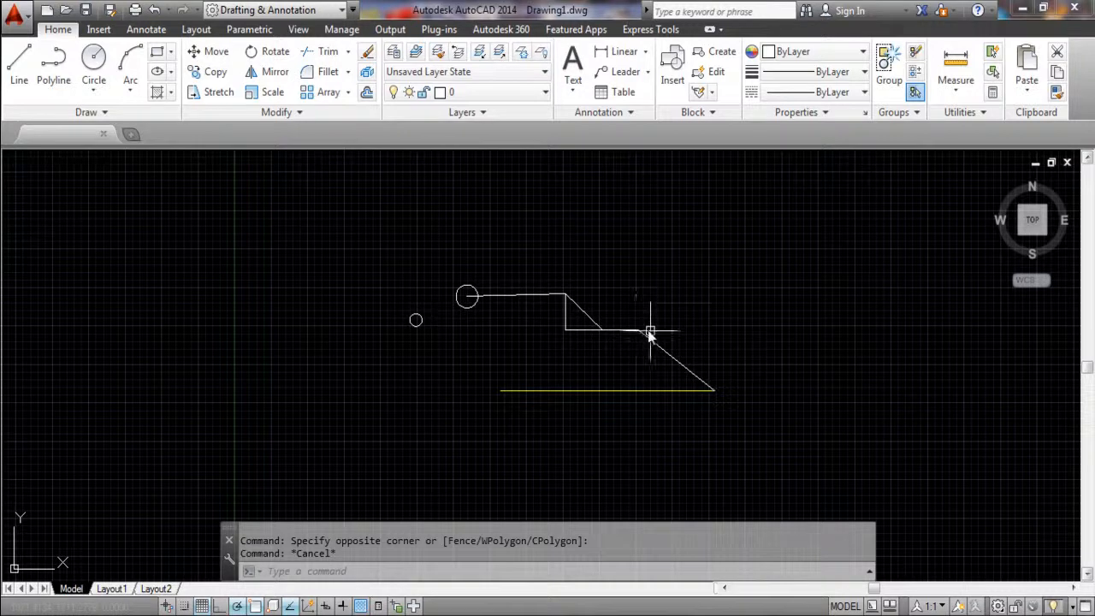
scroll(679, 319, "up", 2)
mouse_move(667, 310)
middle_mouse_down()
mouse_move(669, 264)
mouse_move(707, 227)
middle_mouse_up()
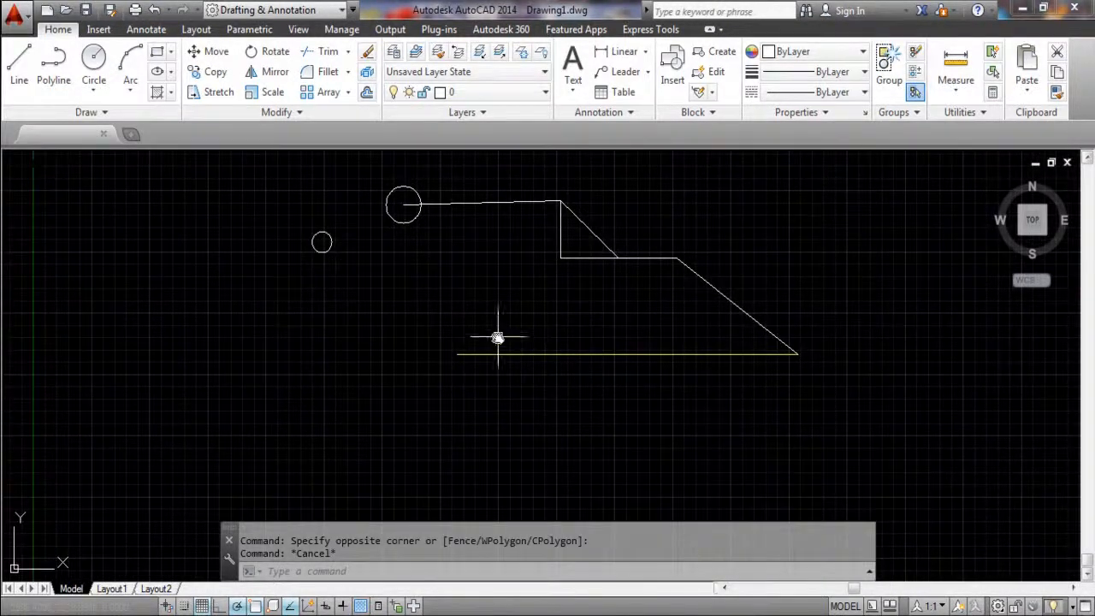
mouse_move(474, 286)
middle_mouse_down()
mouse_move(359, 196)
mouse_move(403, 286)
middle_mouse_up()
left_click(371, 293)
key("Escape")
mouse_move(254, 230)
middle_mouse_down()
mouse_move(282, 302)
mouse_move(239, 262)
middle_mouse_up()
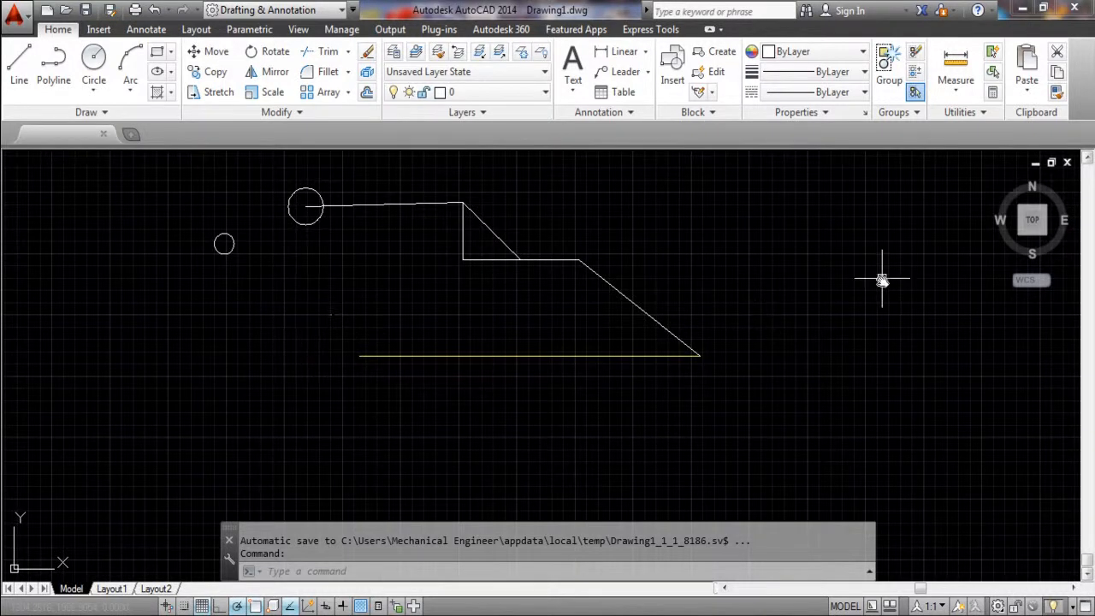
- Select the sloped line and the yellow line with a crossing window over their shared corner, and clear the selection
left_click(863, 210)
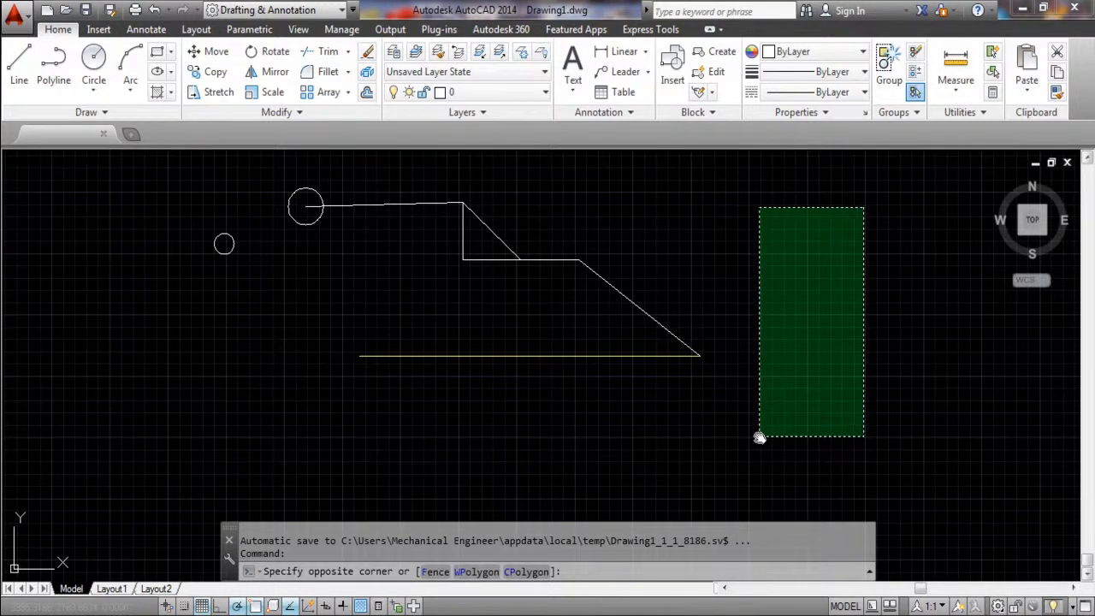
left_click(691, 415)
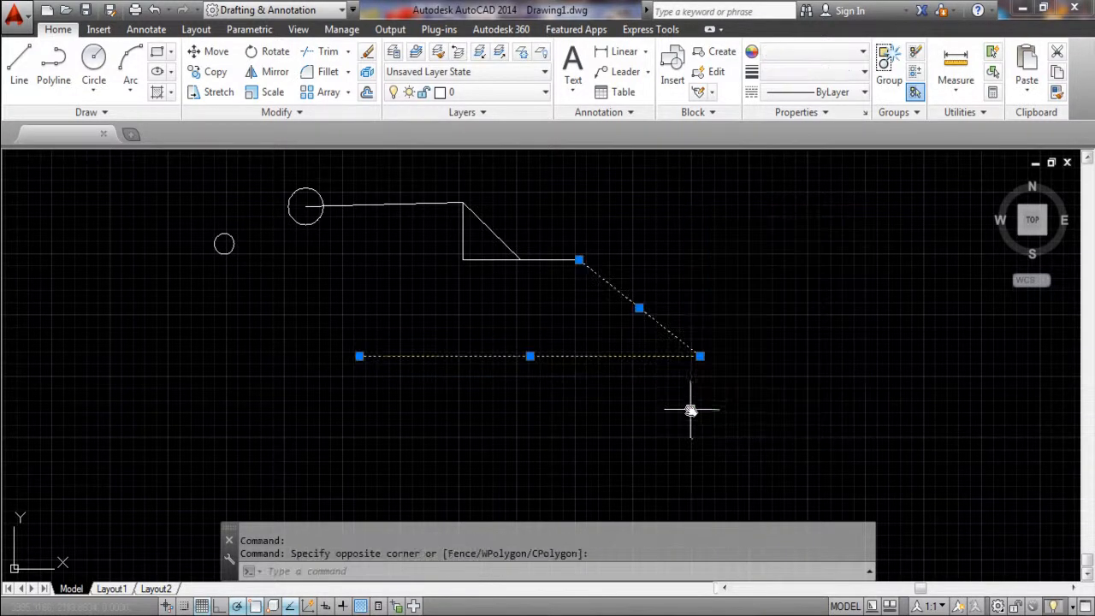
key("Escape")
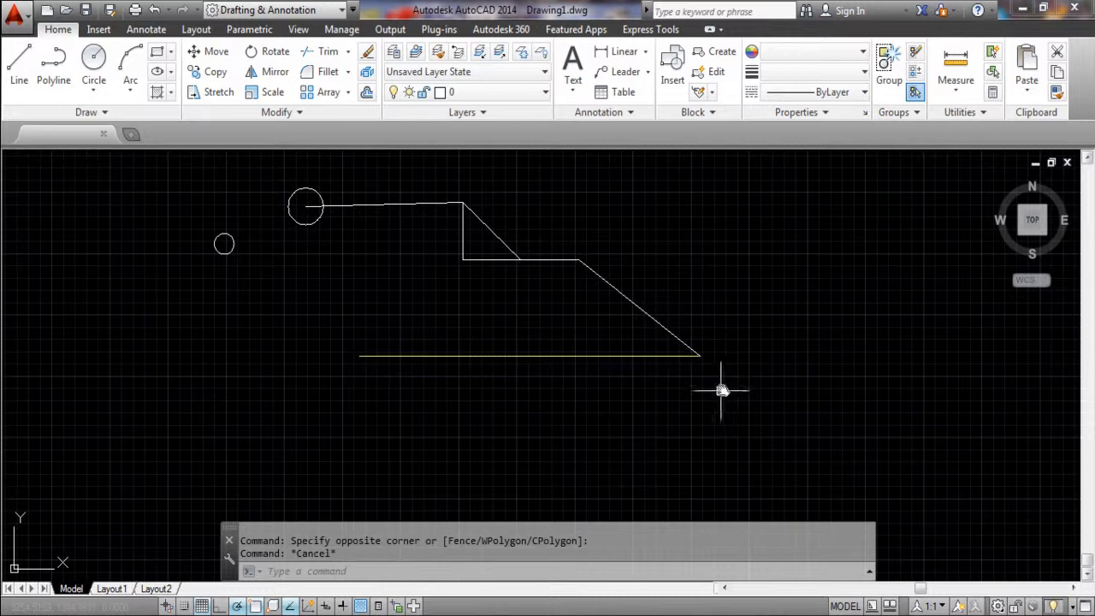
- Try selection windows in both directions in the empty area below the small circle, and cancel the last one
left_click(178, 309)
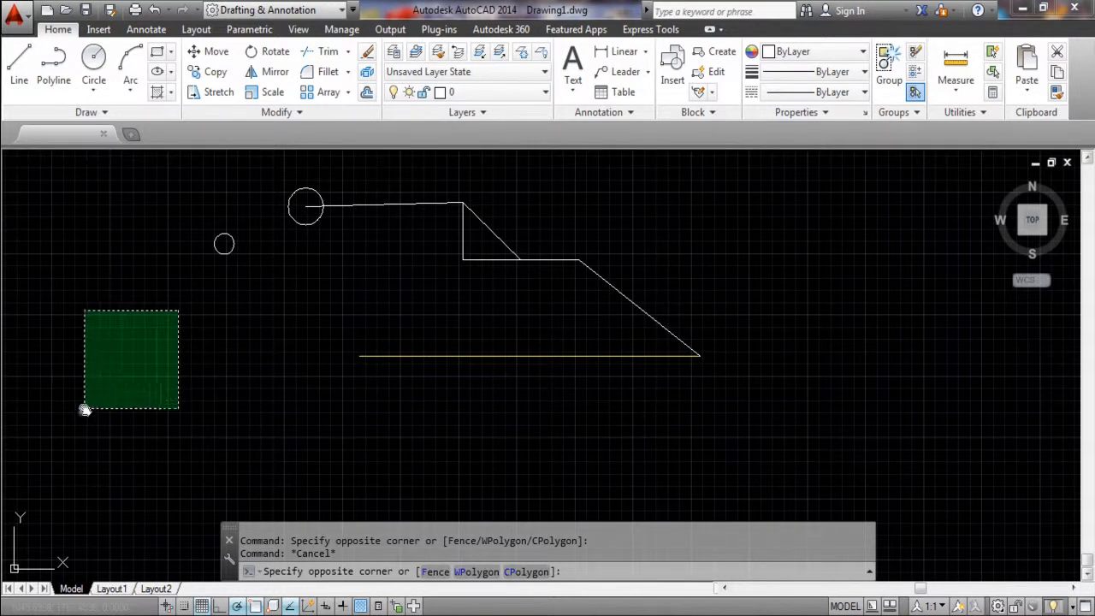
left_click(259, 440)
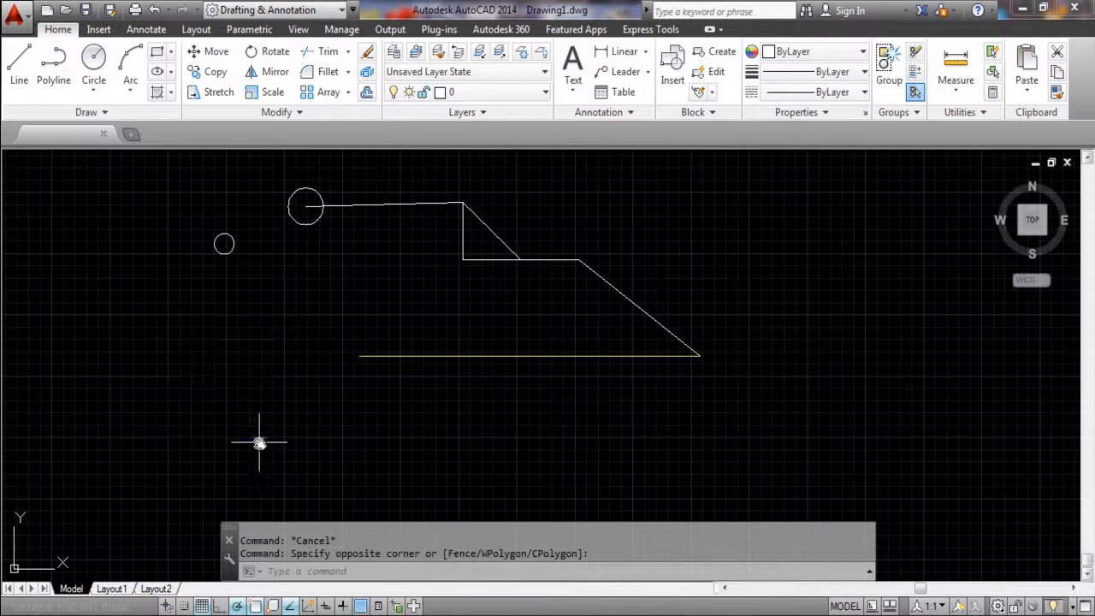
left_click(179, 342)
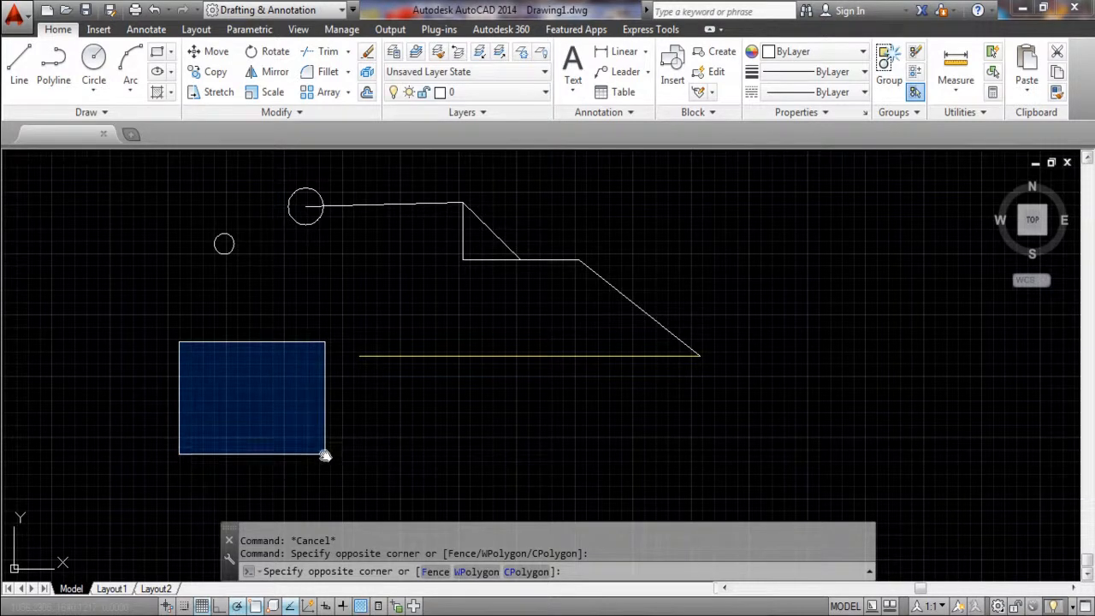
key("Escape")
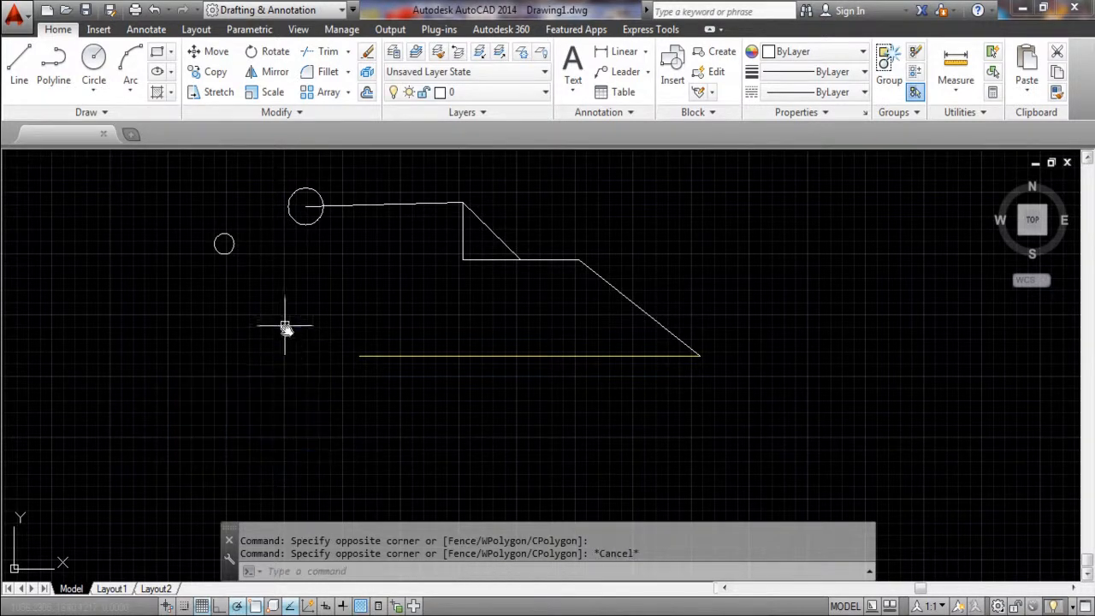
- Try enclosing windows around the end of the sloped line, select the whole sloped line with a larger one, and clear the selection
left_click(621, 315)
left_click(737, 392)
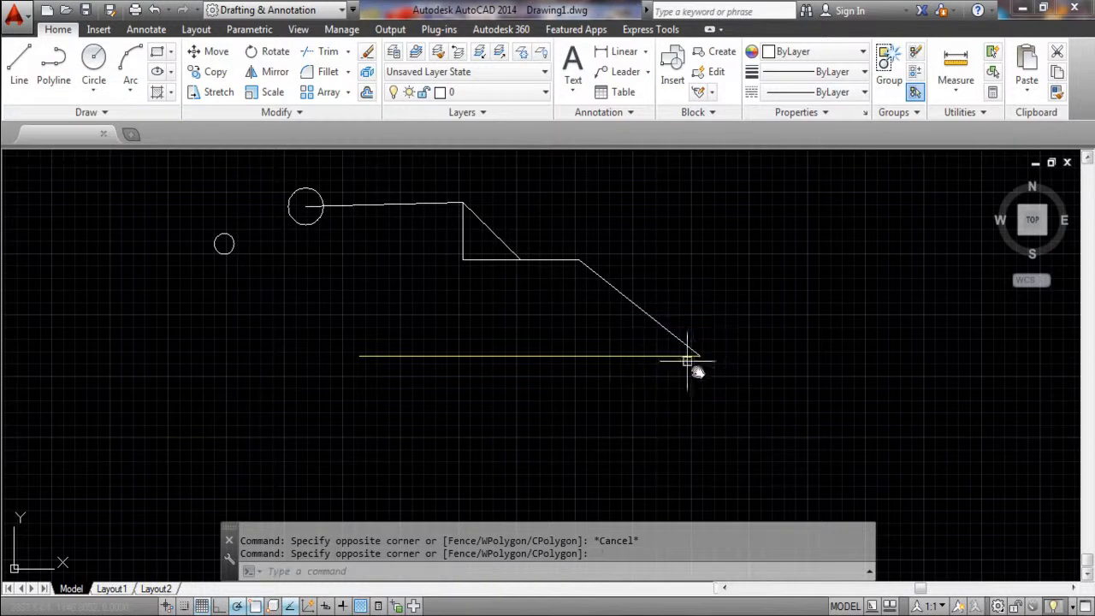
left_click(626, 273)
left_click(699, 416)
left_click(657, 286)
left_click(736, 415)
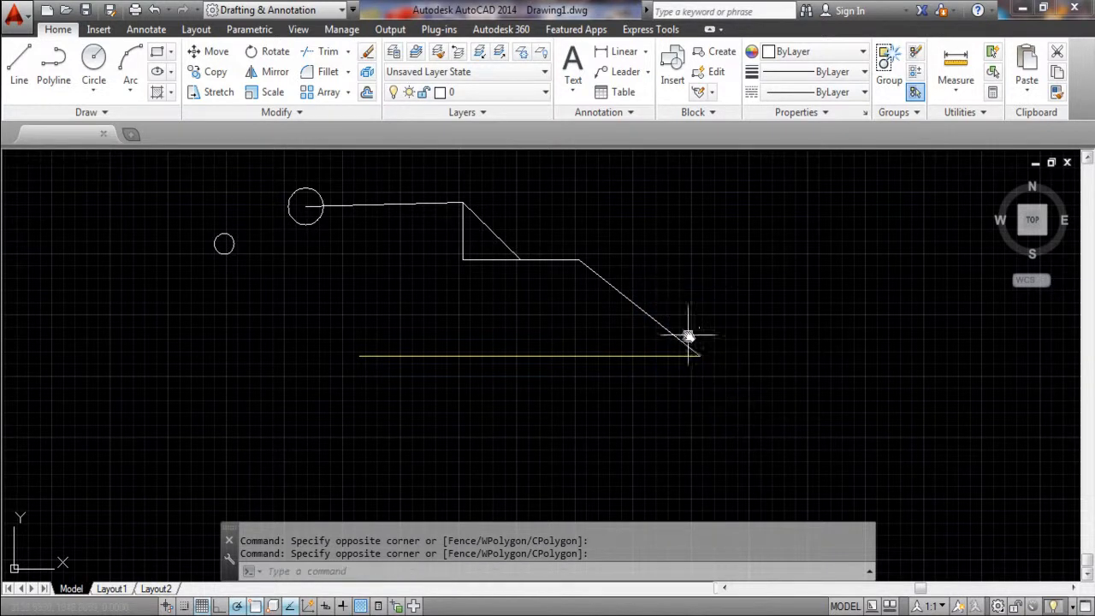
left_click(544, 209)
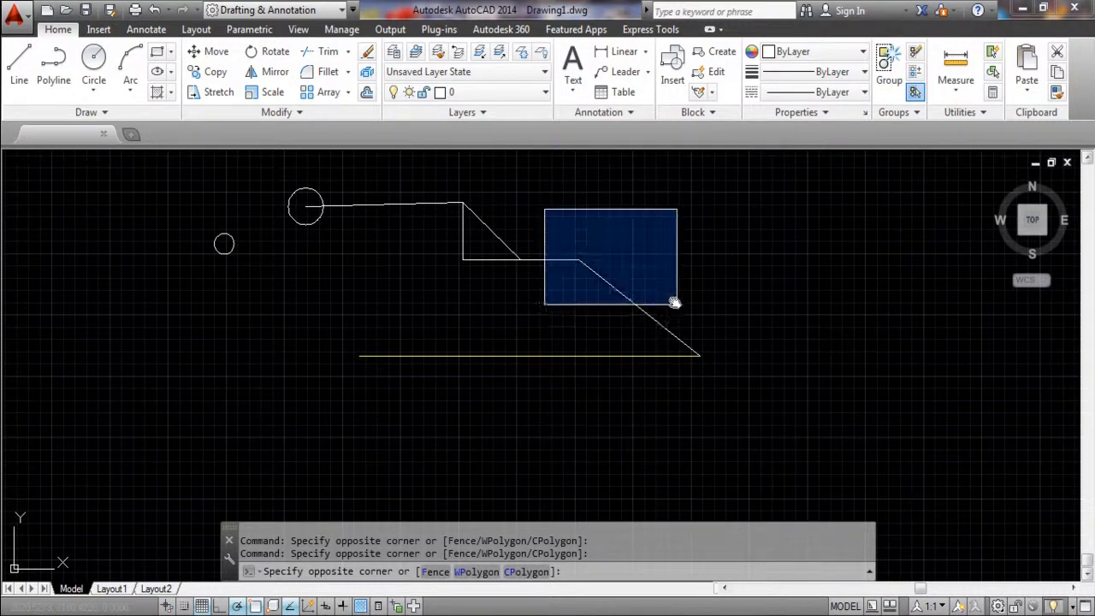
left_click(728, 433)
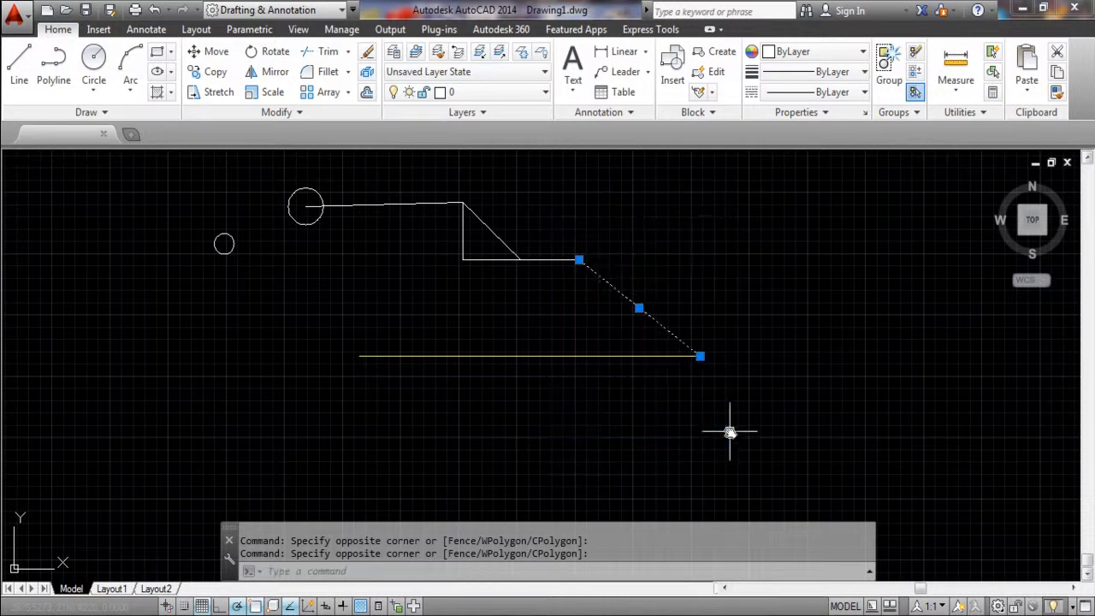
key("Escape")
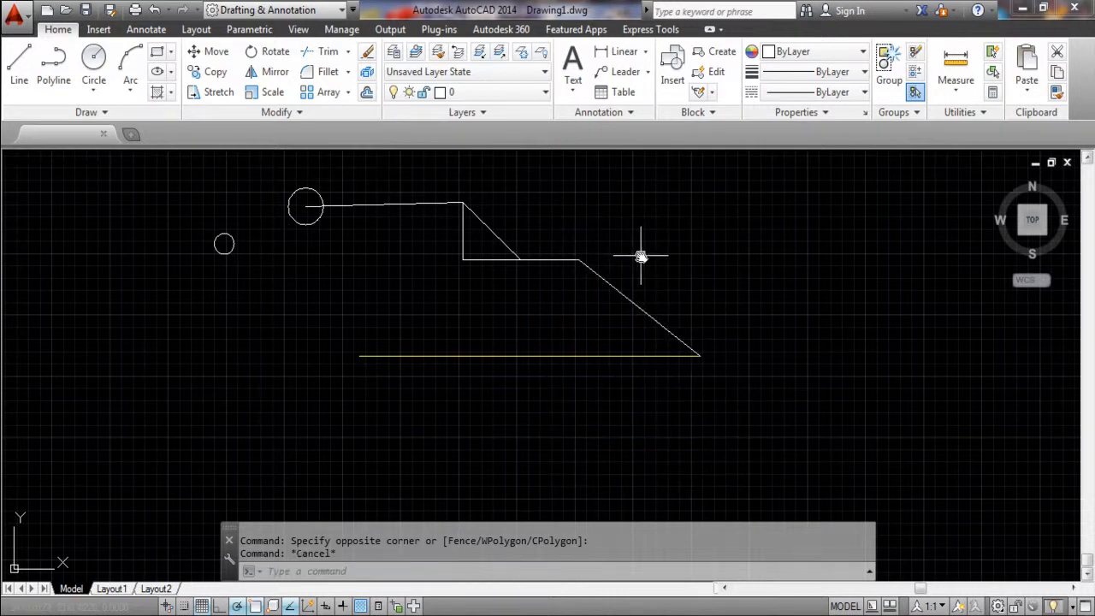
- Select the short horizontal line and the sloped line with a crossing window over their common corner, and clear the selection
left_click(684, 220)
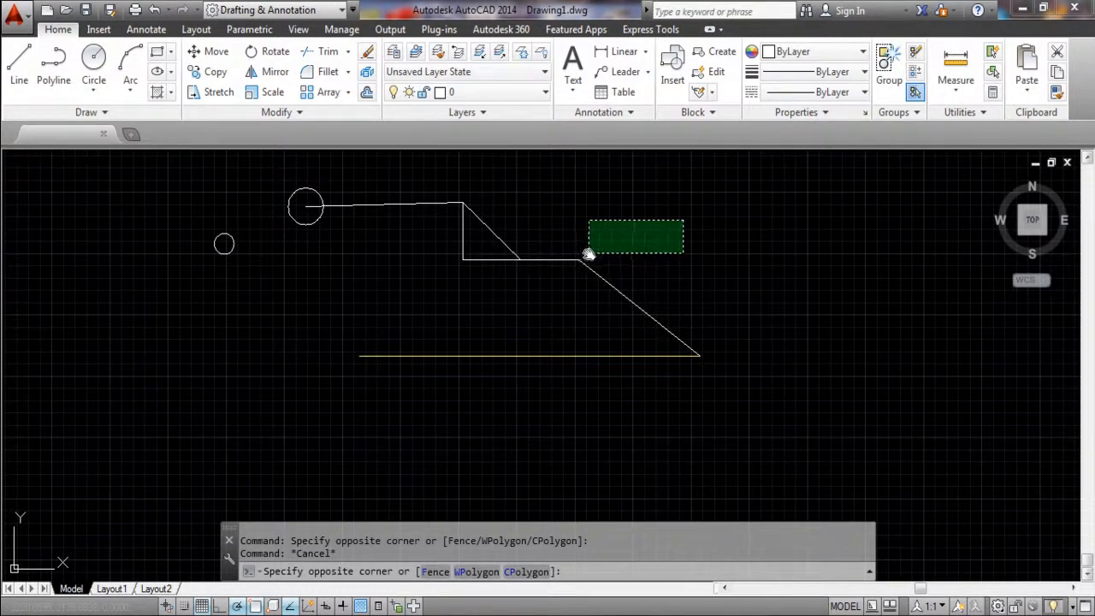
left_click(556, 286)
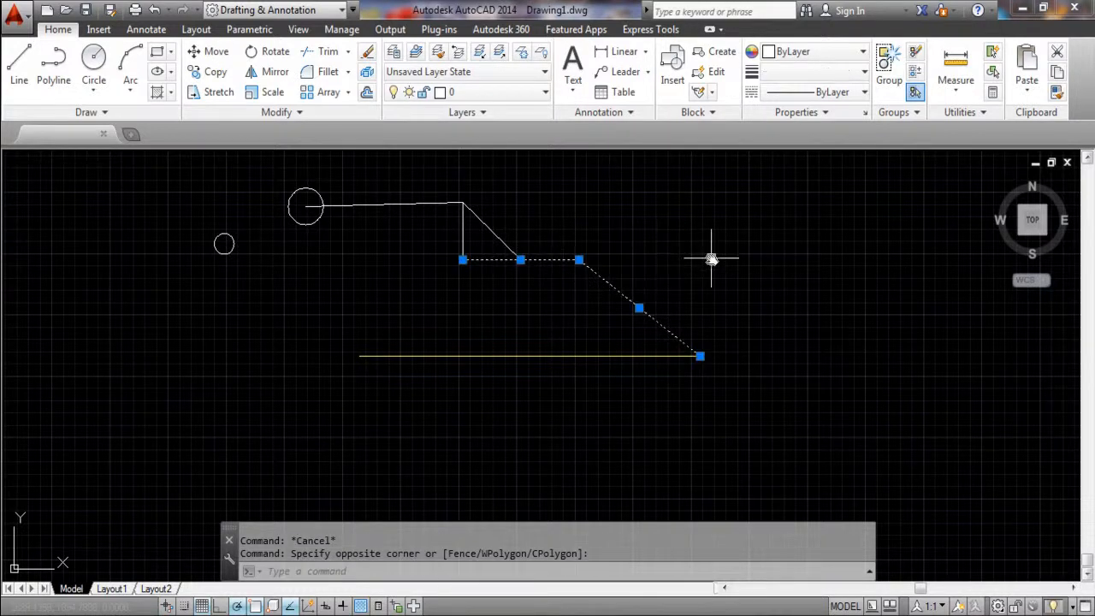
key("Escape")
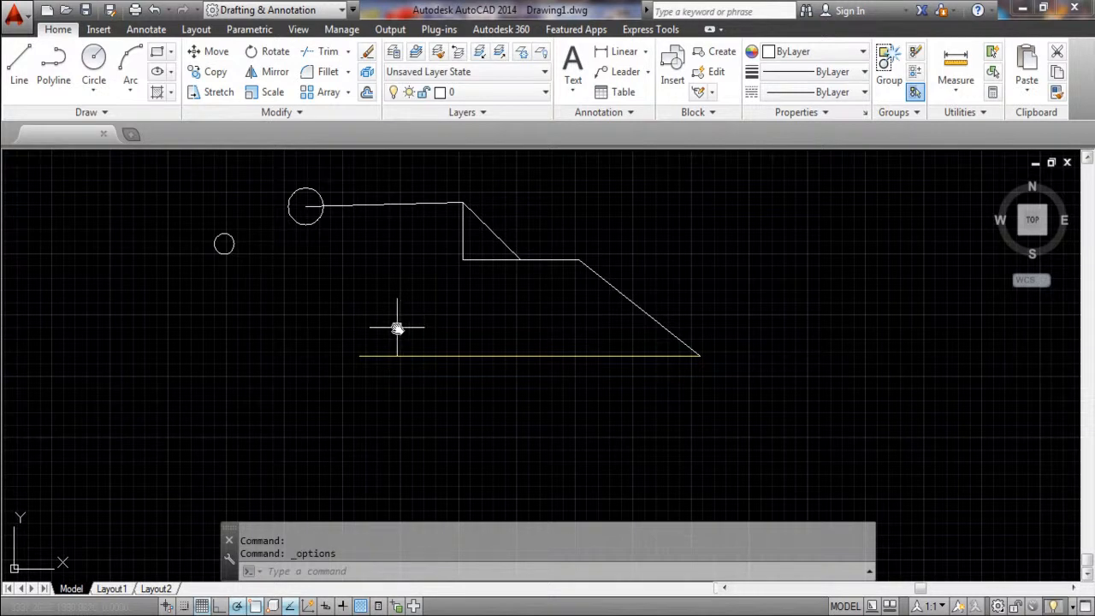
- Set the default save format to AutoCAD 2004/LT2004 Drawing (*.dwg) in the open and save options
middle_click_drag(366, 320, 406, 336)
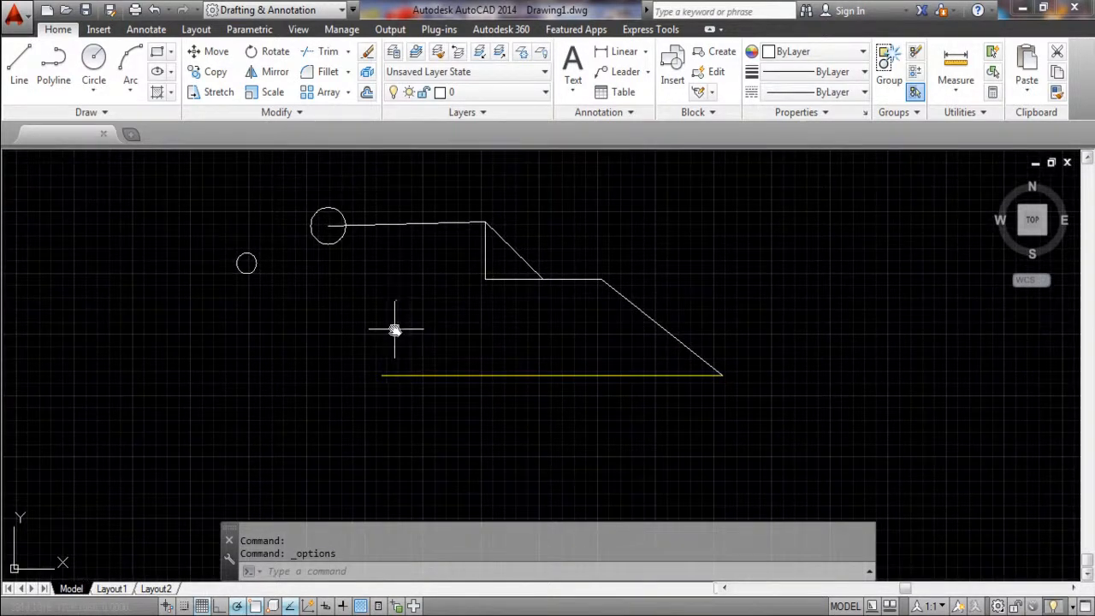
right_click(339, 299)
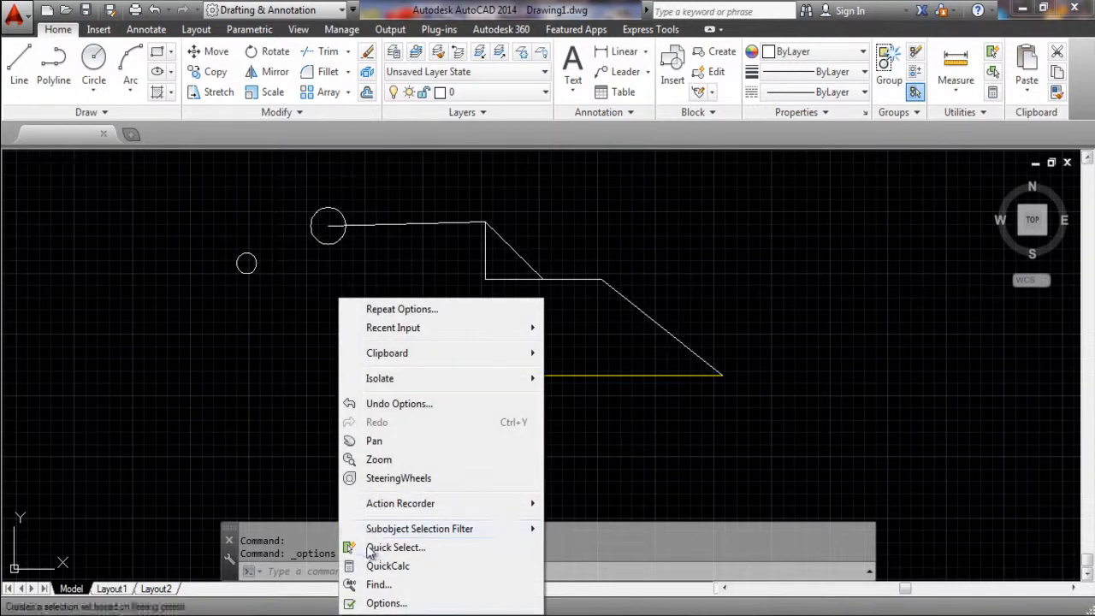
left_click(389, 604)
left_click(378, 130)
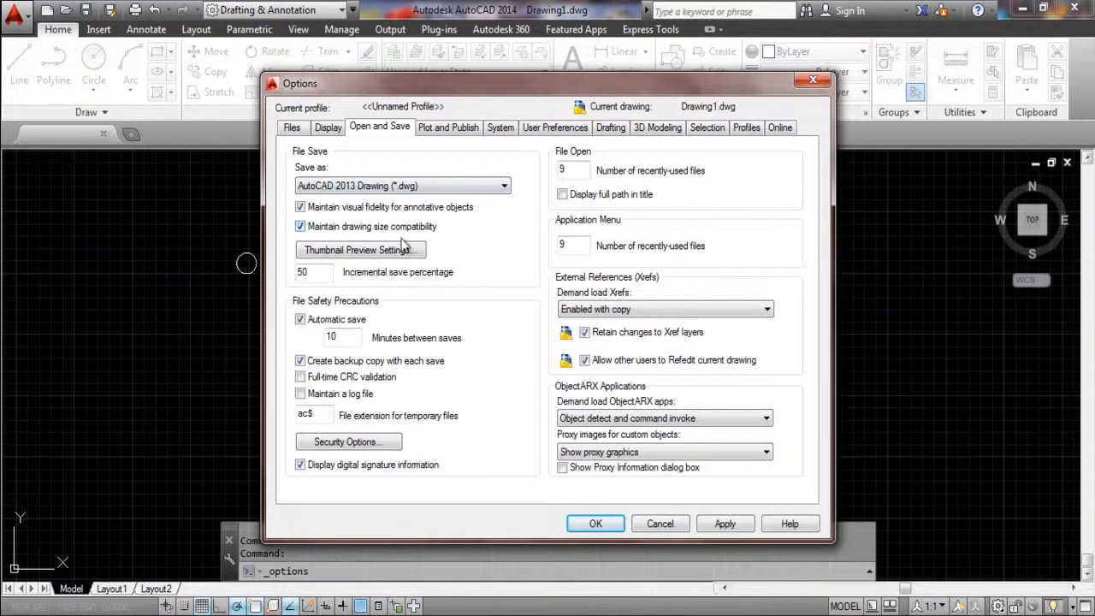
left_click(408, 188)
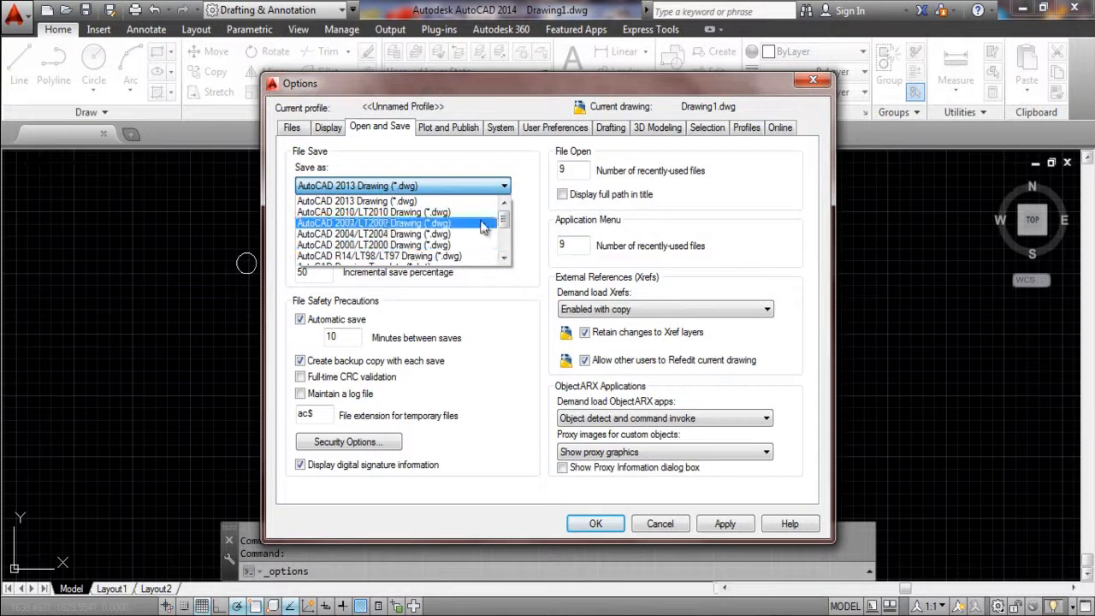
left_click_drag(504, 217, 506, 214)
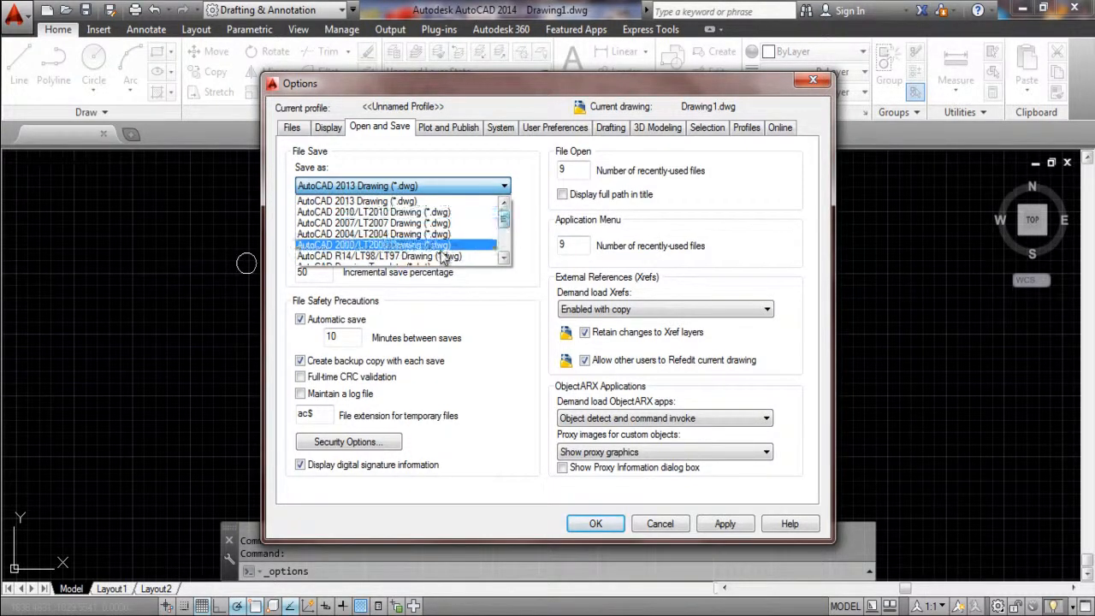
scroll(436, 248, "up", 2)
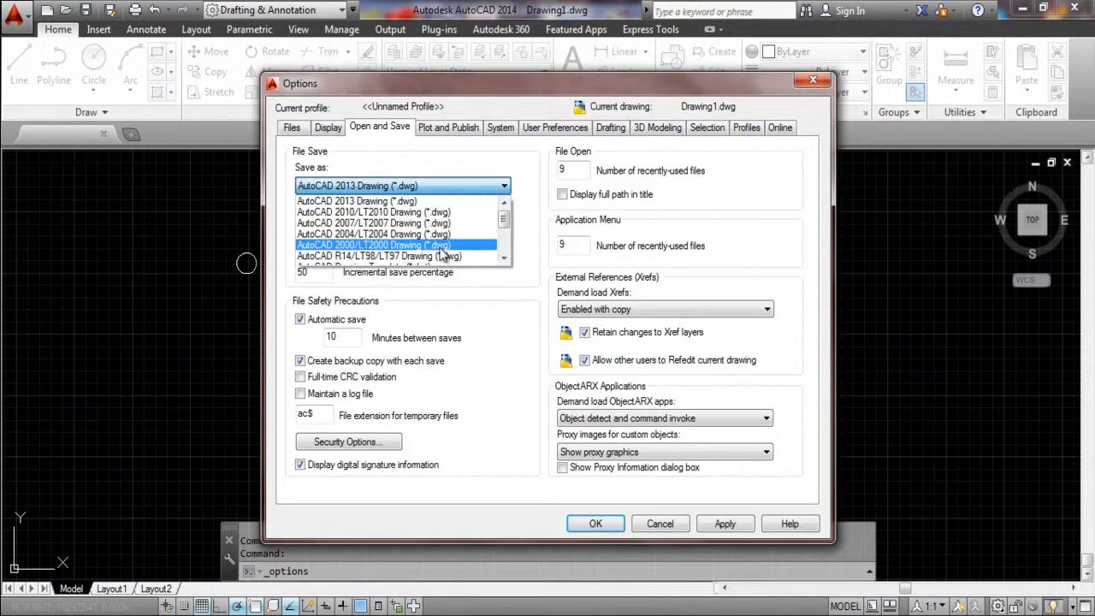
left_click(401, 238)
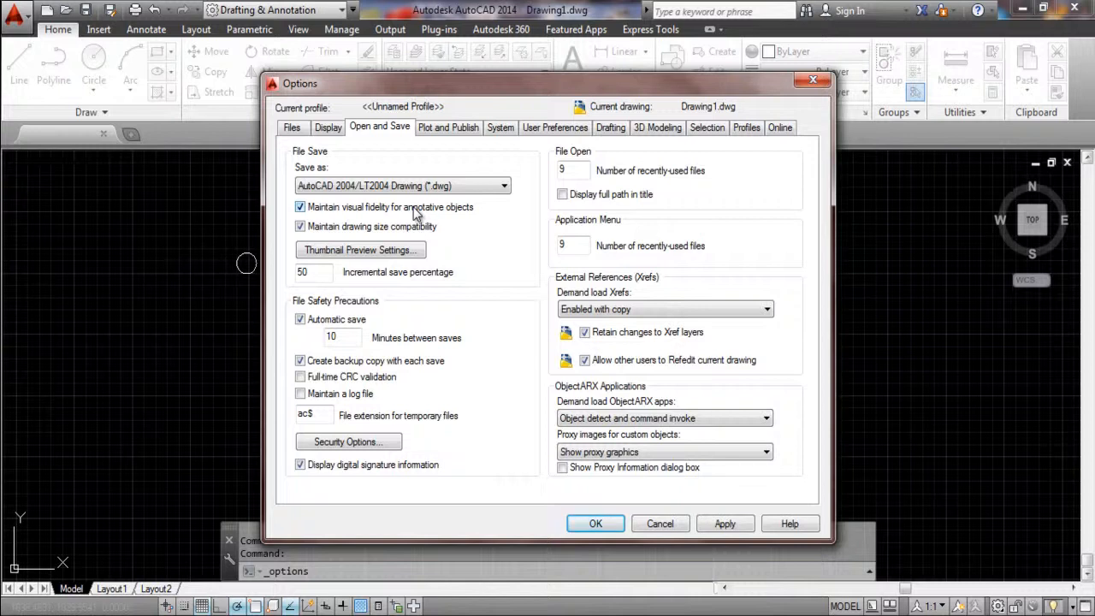
- Look through the other available save formats and close the options without accepting the changes
left_click(441, 191)
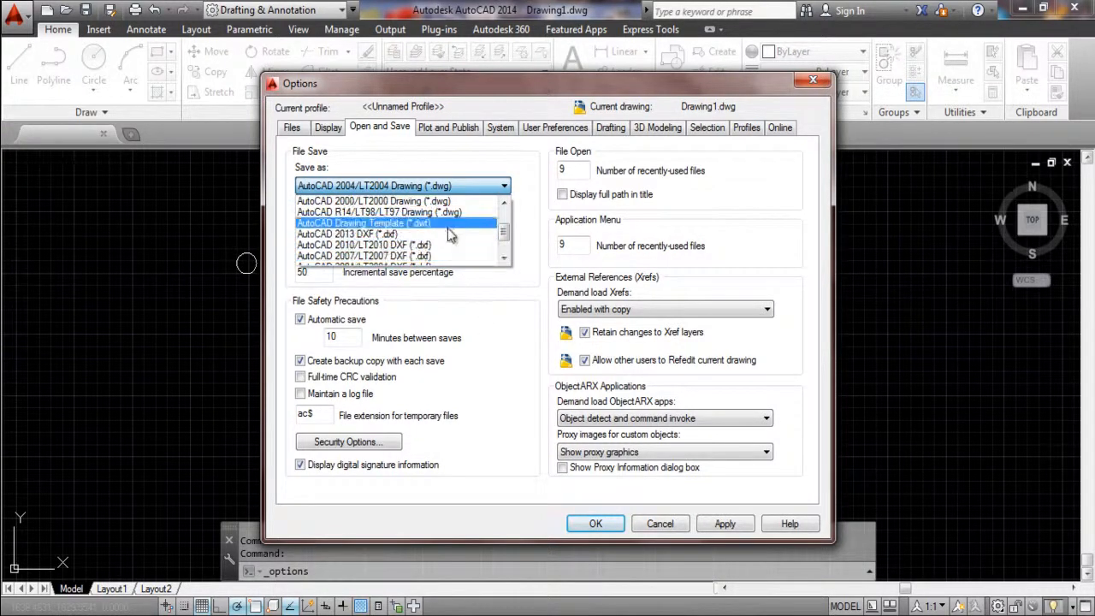
left_click(495, 314)
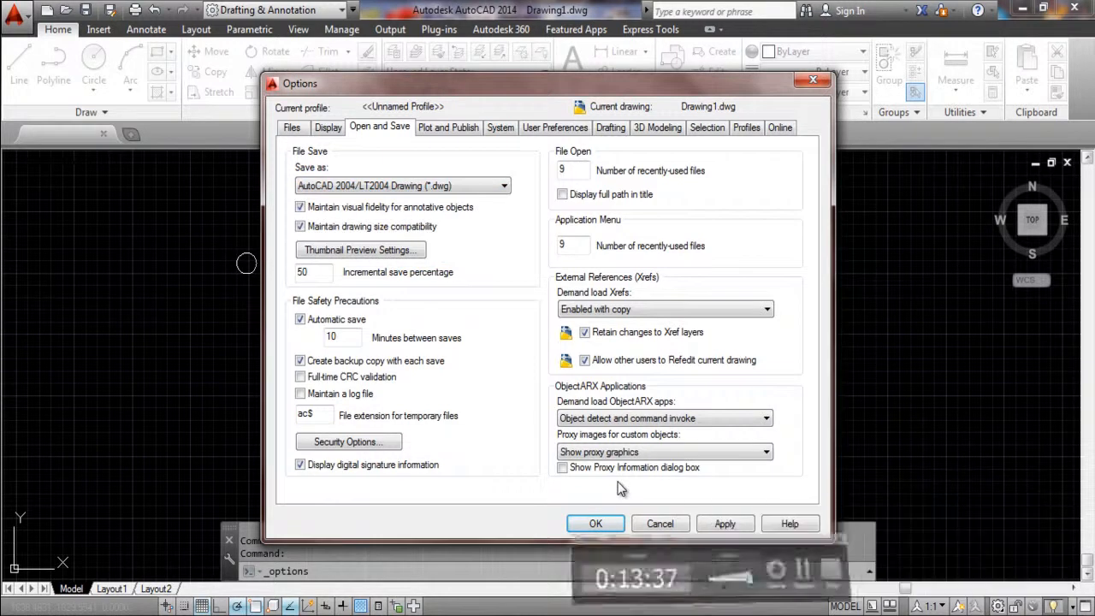
left_click(660, 523)
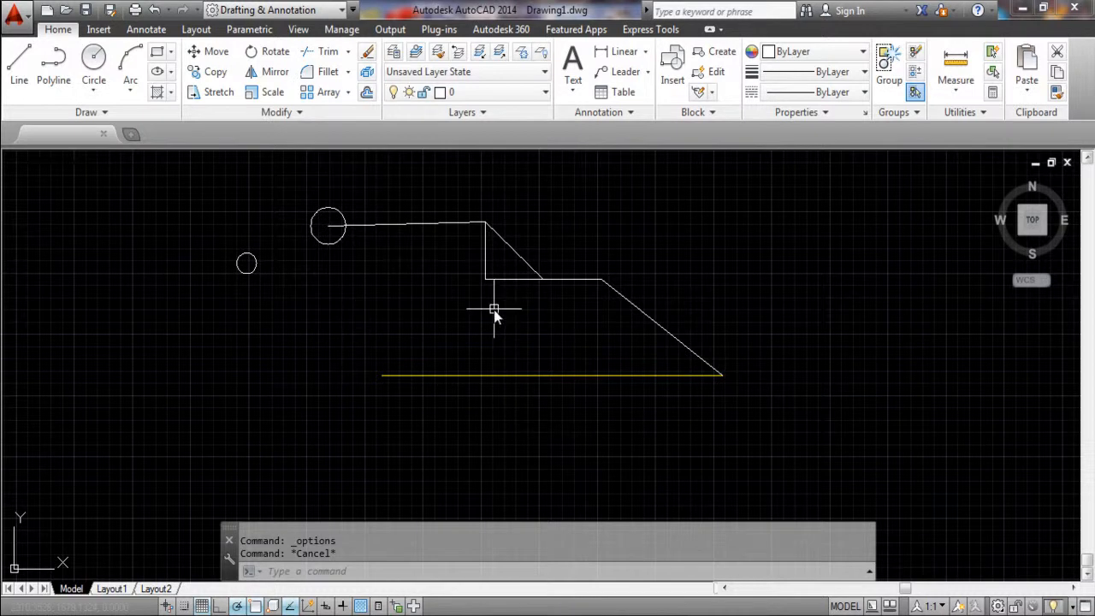
- Create a new drawing from the acadiso template and return to Drawing1.dwg
left_click(132, 142)
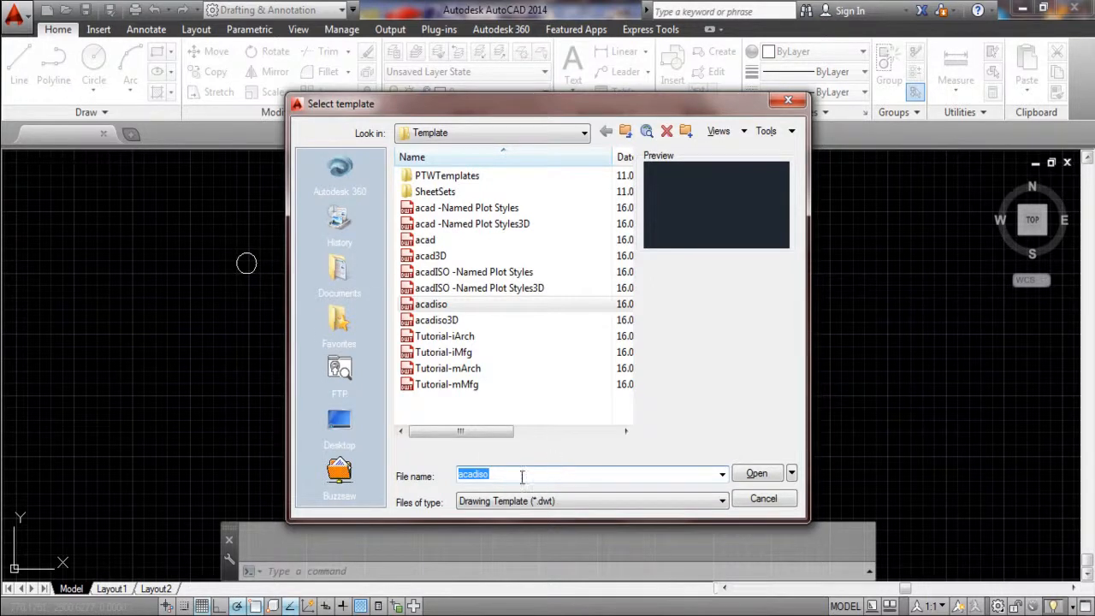
left_click(764, 476)
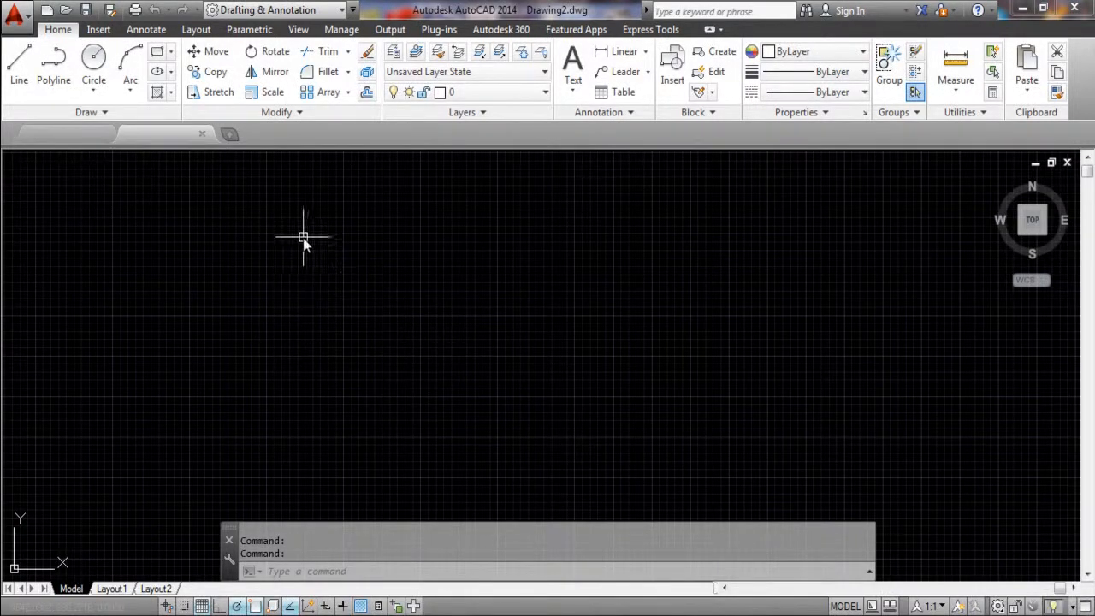
left_click(81, 137)
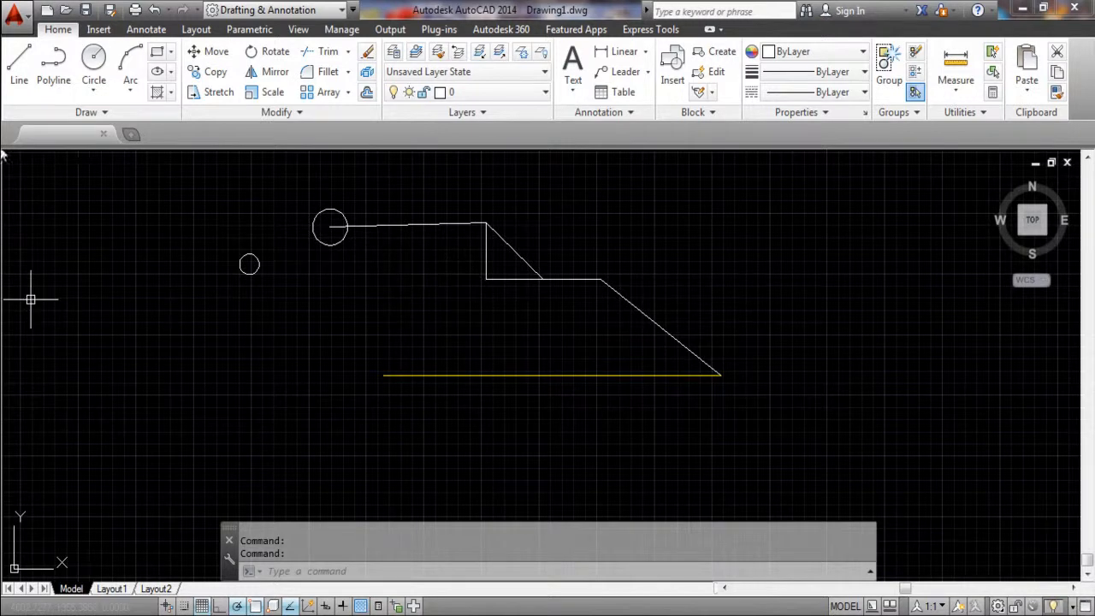
- Open the recent drawing Çanakkale 25.10.2013 elektrik proje.dwg and switch back and forth between it and Drawing1.dwg, ending on Drawing1.dwg
left_click(25, 12)
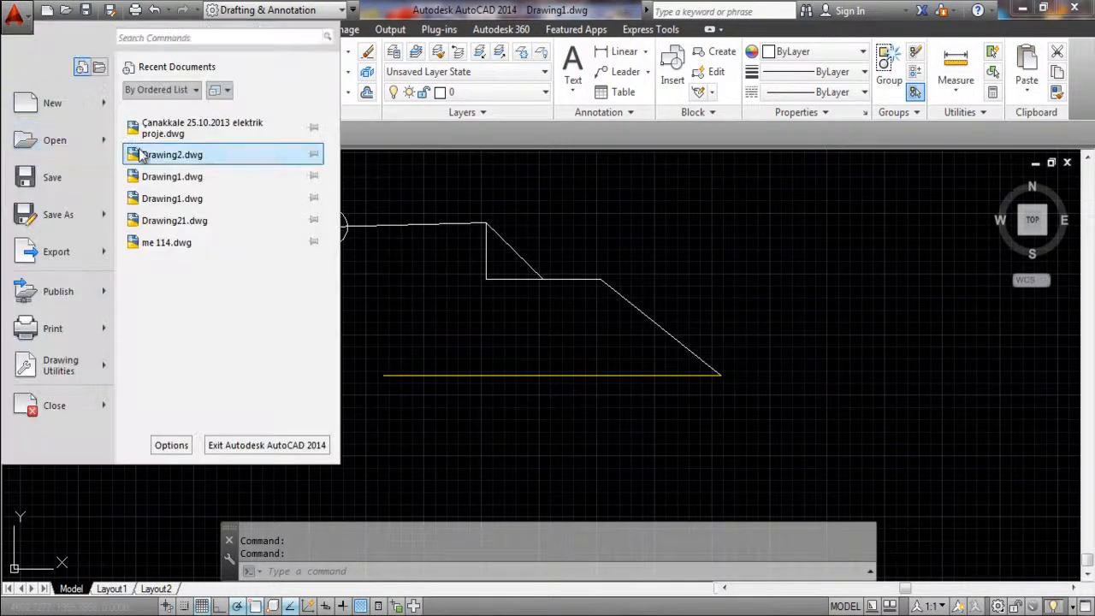
left_click(177, 130)
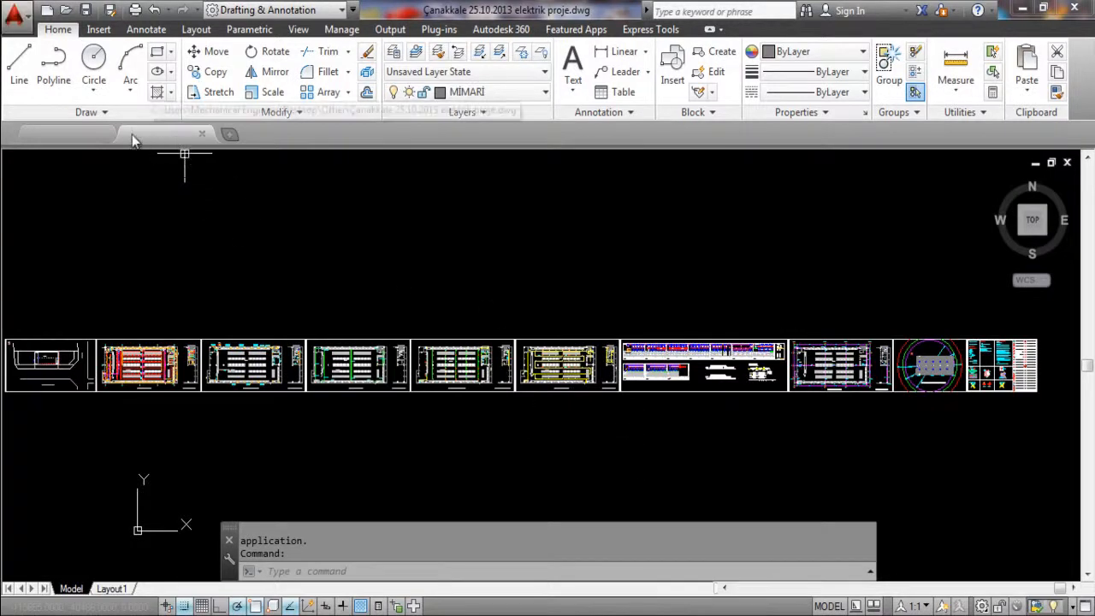
left_click(82, 132)
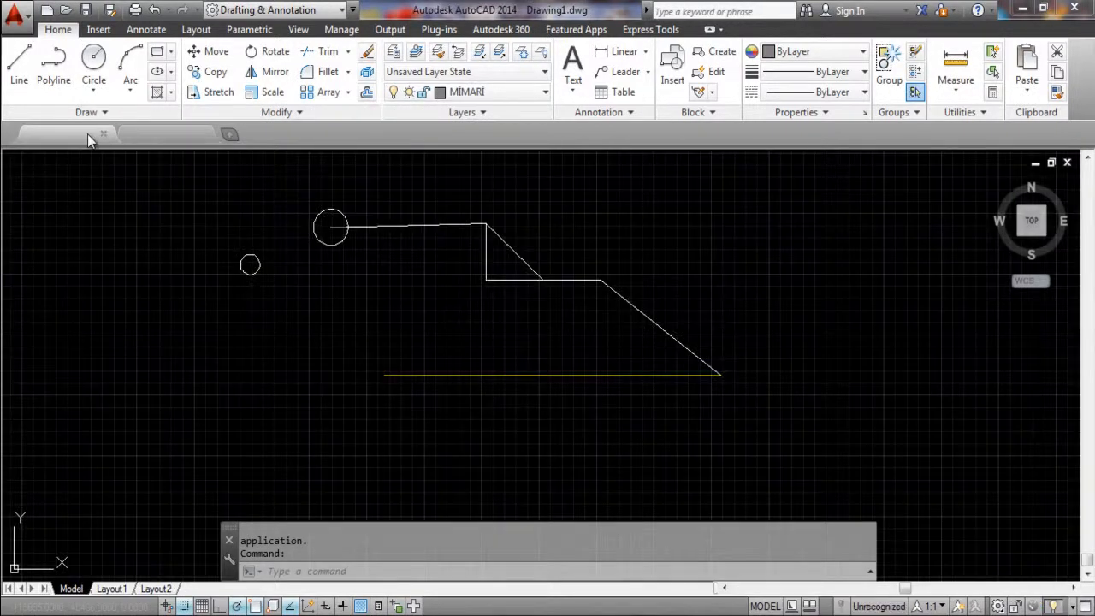
left_click(185, 133)
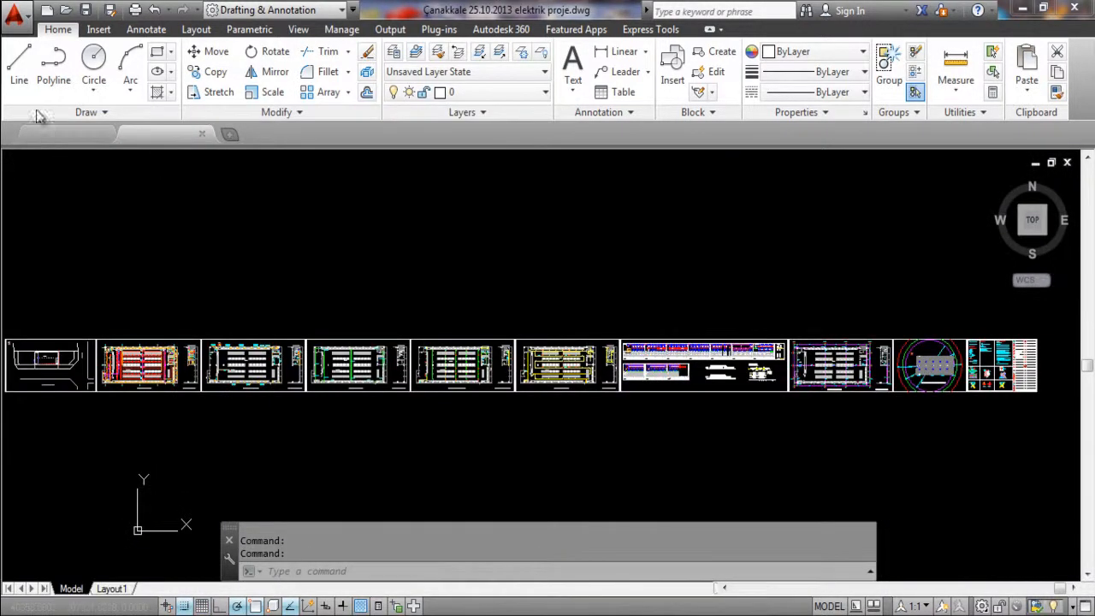
left_click(88, 139)
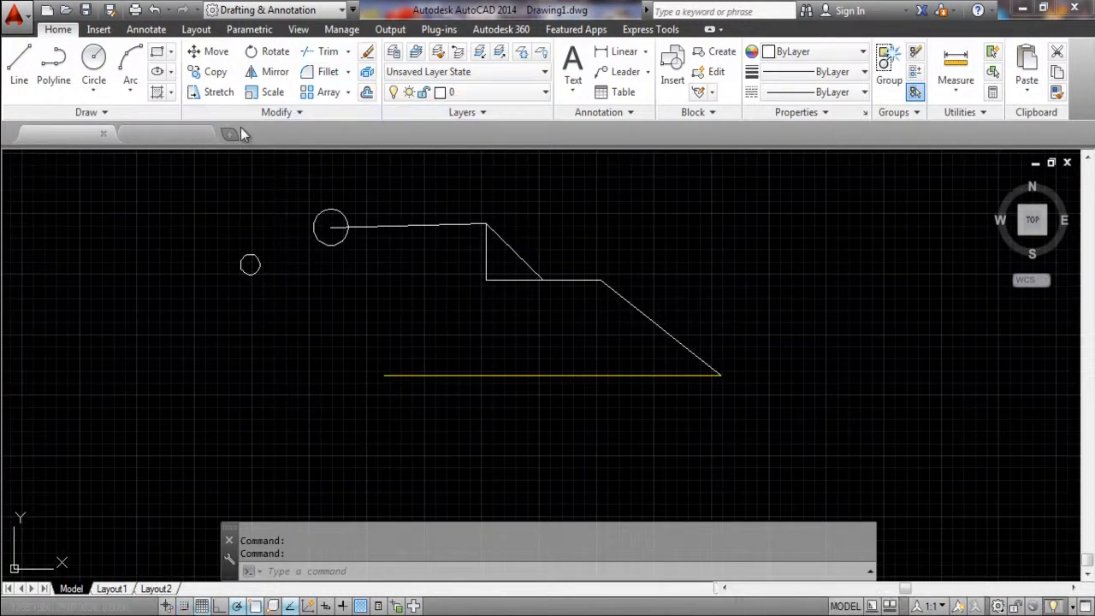
- Tile the two open drawing windows side by side, and rearrange them one above the other
left_click(298, 30)
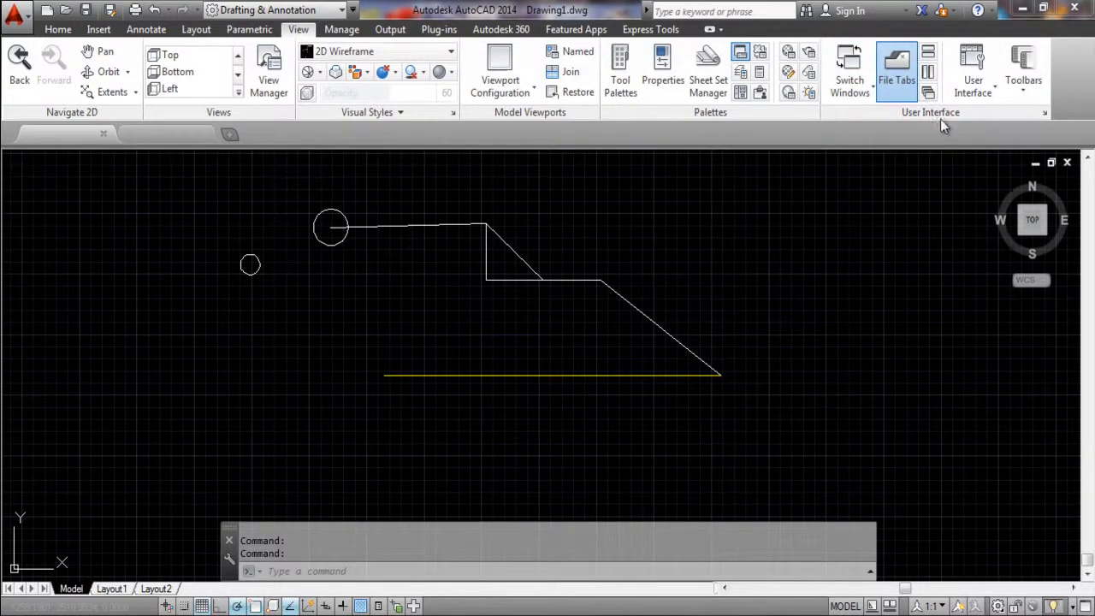
left_click(928, 77)
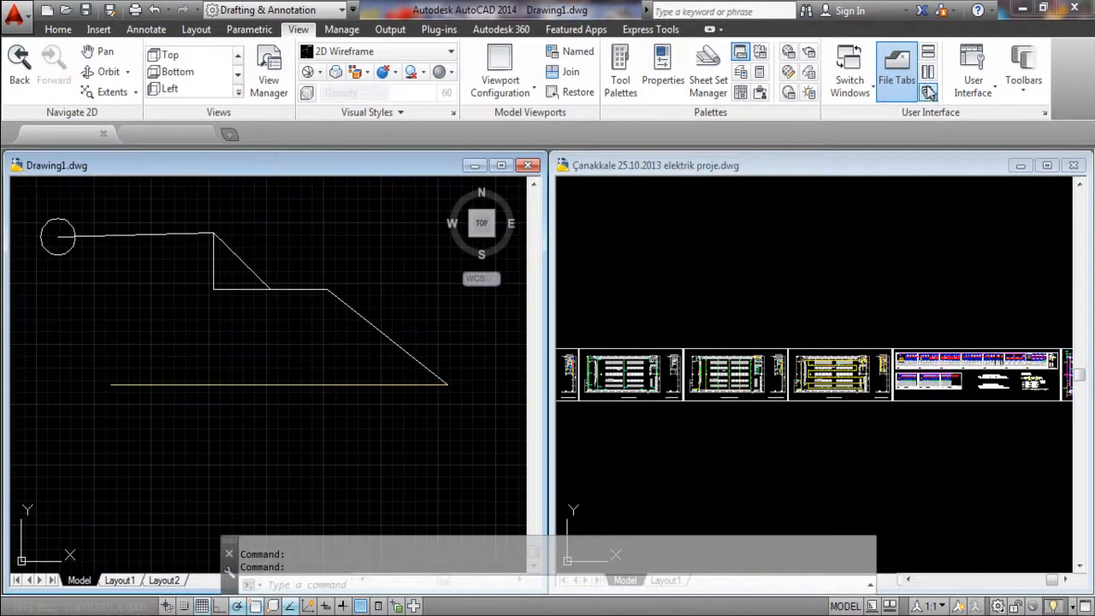
left_click(928, 53)
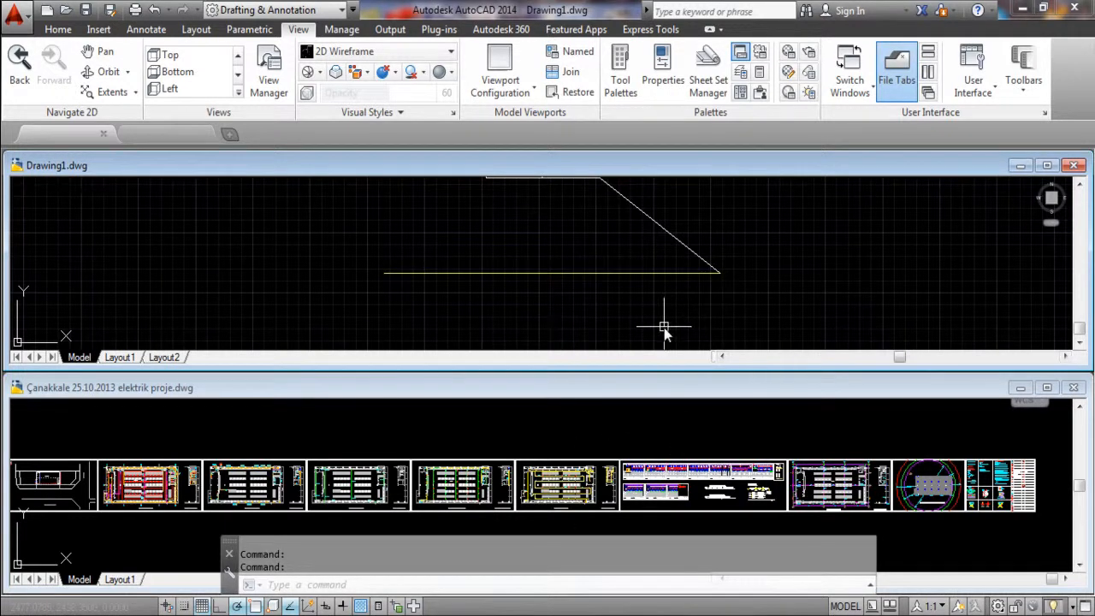
- Move the long yellow line in Drawing1.dwg slightly down and to the right, and select it again
left_click(625, 266)
left_click(609, 287)
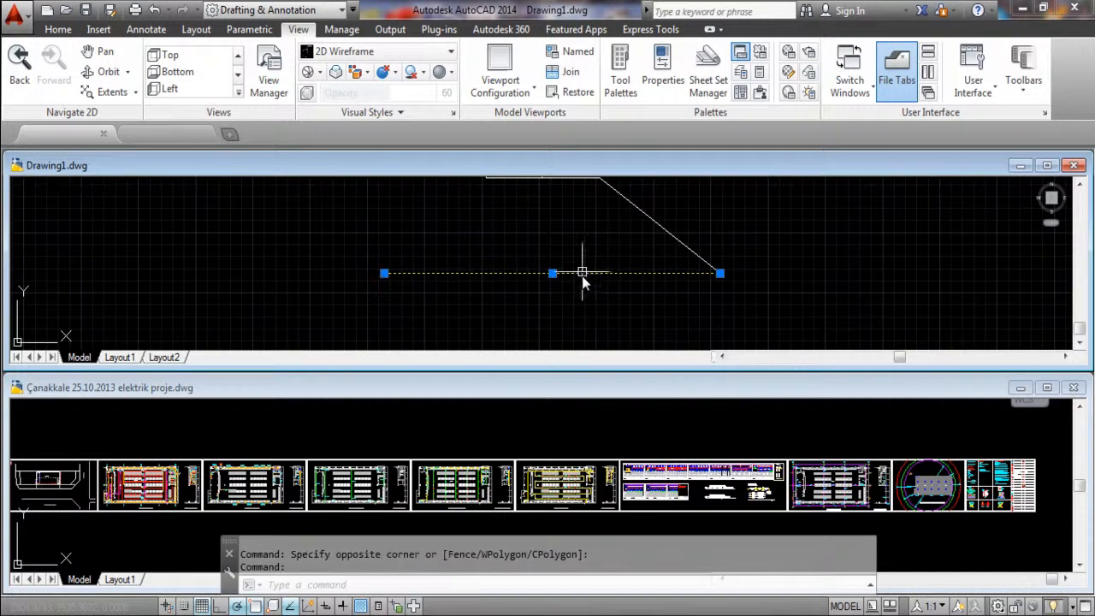
mouse_move(584, 273)
left_mouse_down()
mouse_move(588, 453)
mouse_move(604, 431)
mouse_move(602, 279)
mouse_move(582, 289)
left_mouse_up()
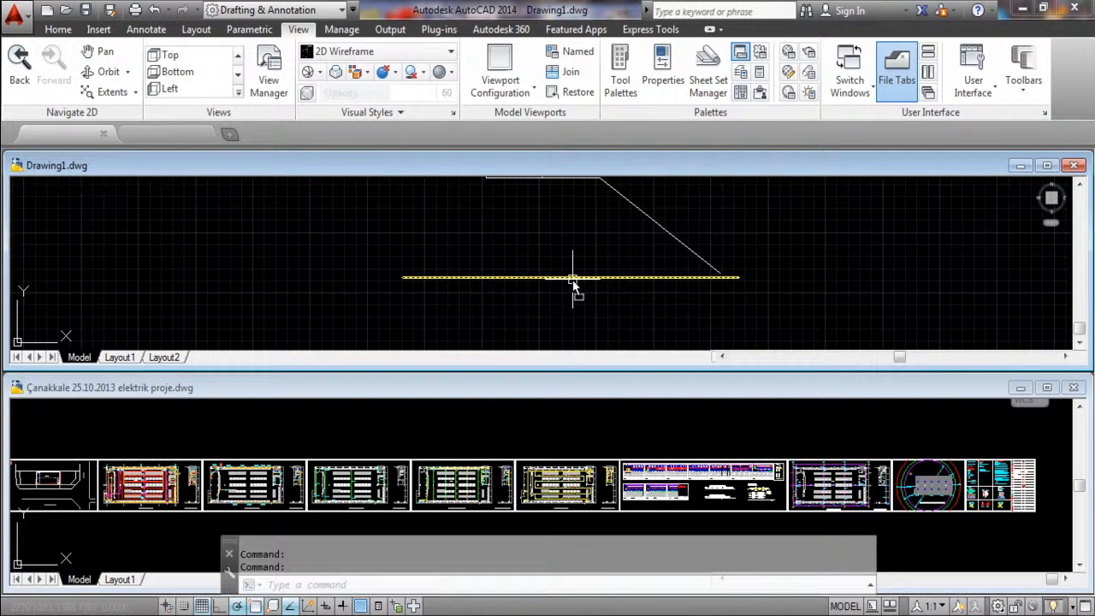
left_click(572, 278)
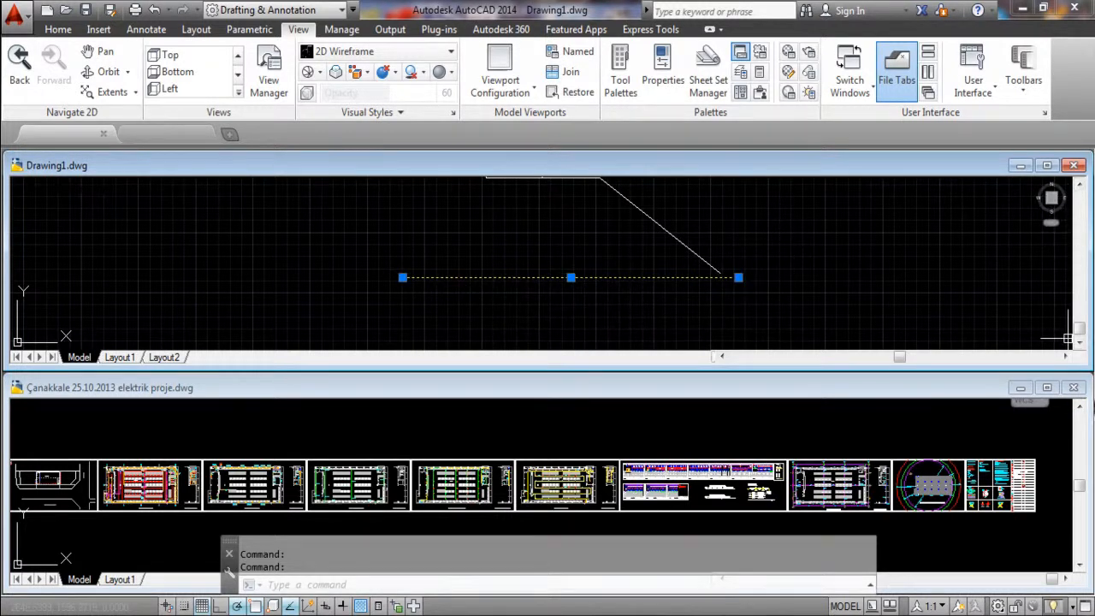
- Close the Çanakkale drawing without saving, maximize Drawing1.dwg and clear the line selection
left_click(1073, 388)
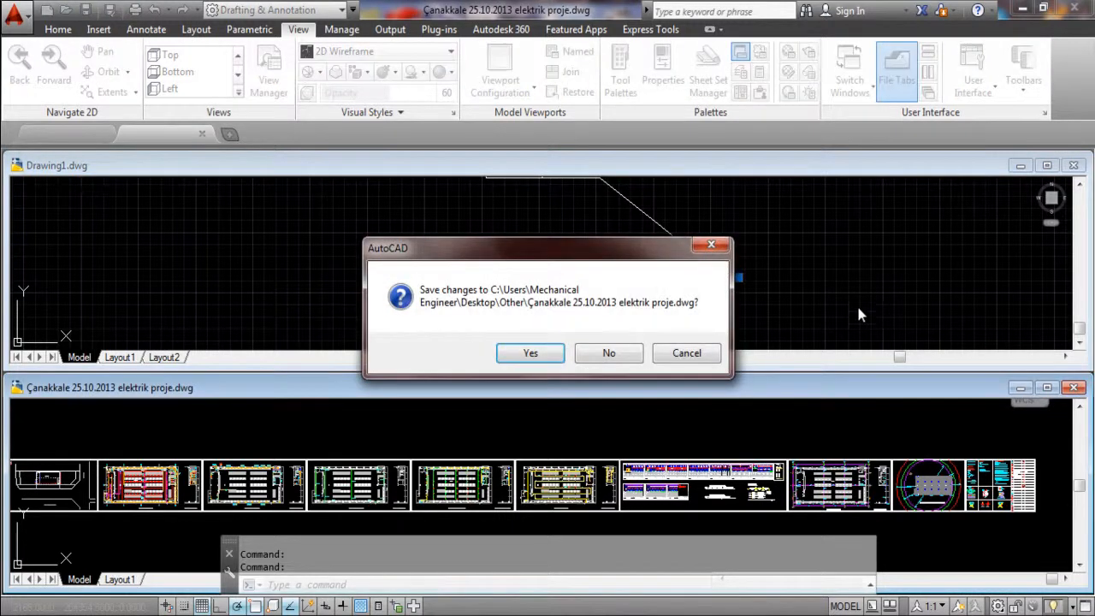
left_click(611, 351)
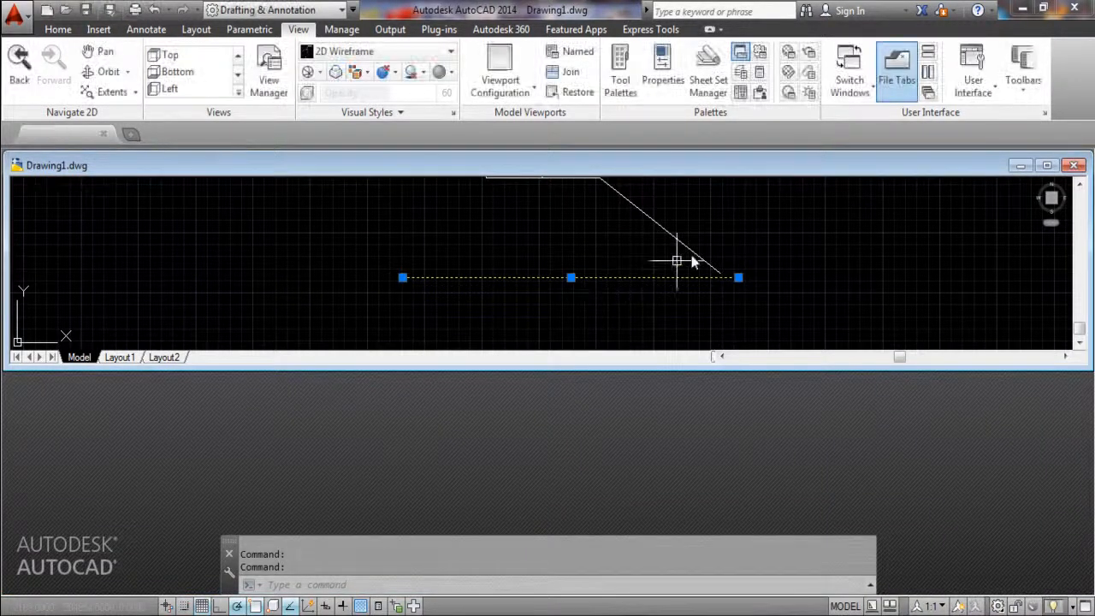
left_click(1046, 166)
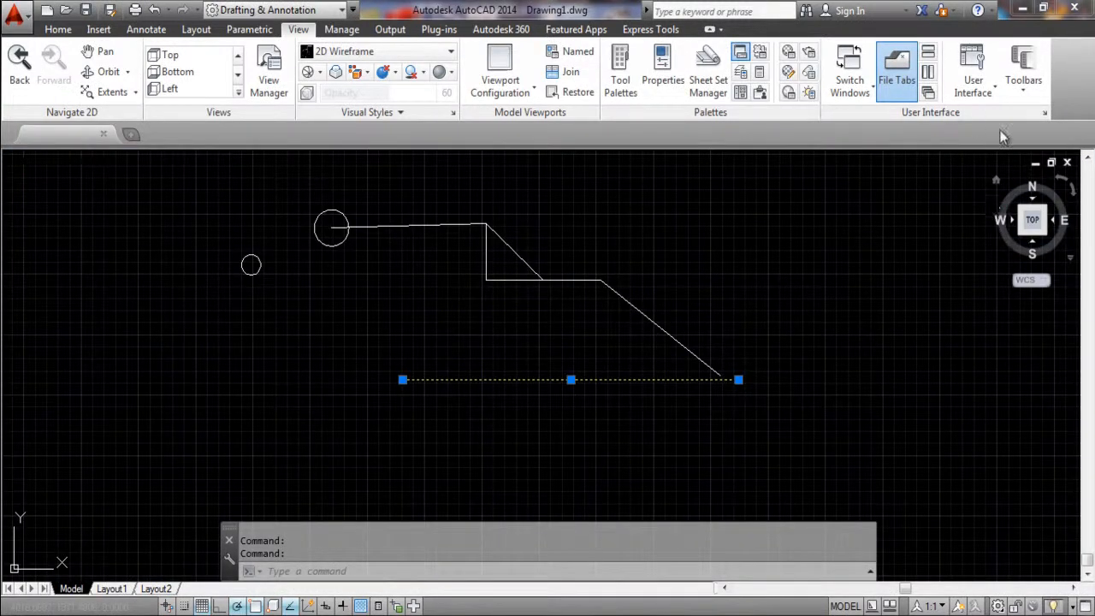
left_click(813, 189)
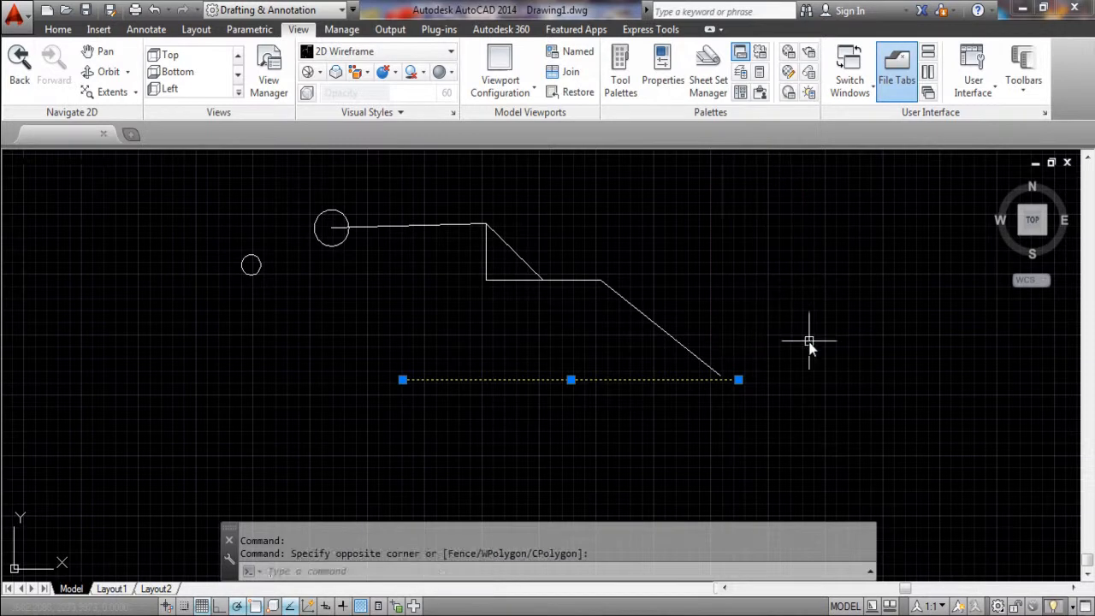
key("Escape")
key("Escape")
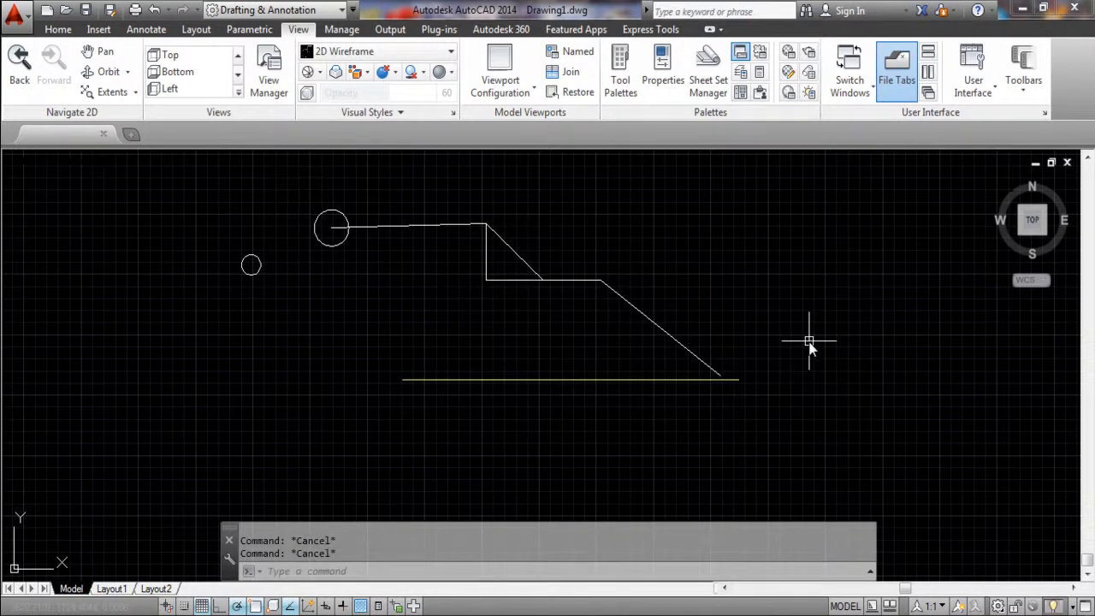
- Reopen Çanakkale 25.10.2013 elektrik proje.dwg from the recent documents
left_click(14, 12)
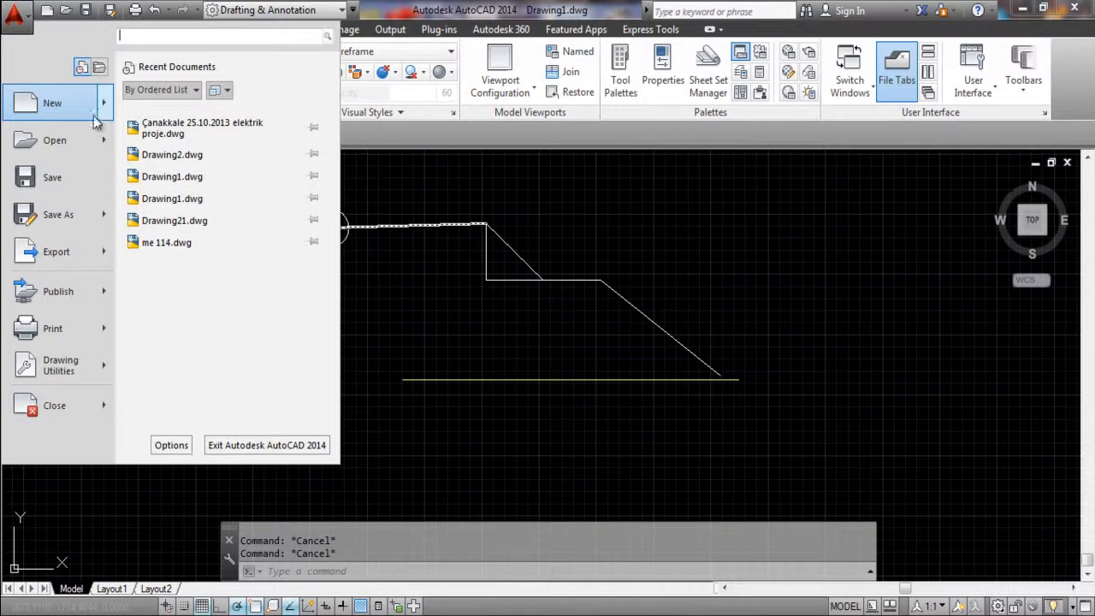
left_click(177, 127)
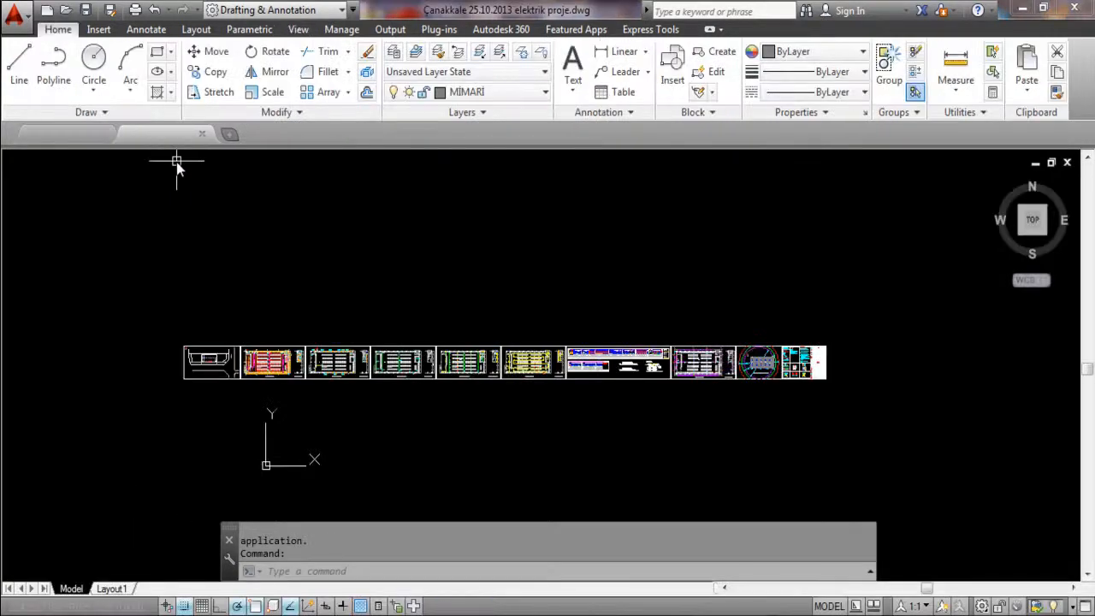
type("9")
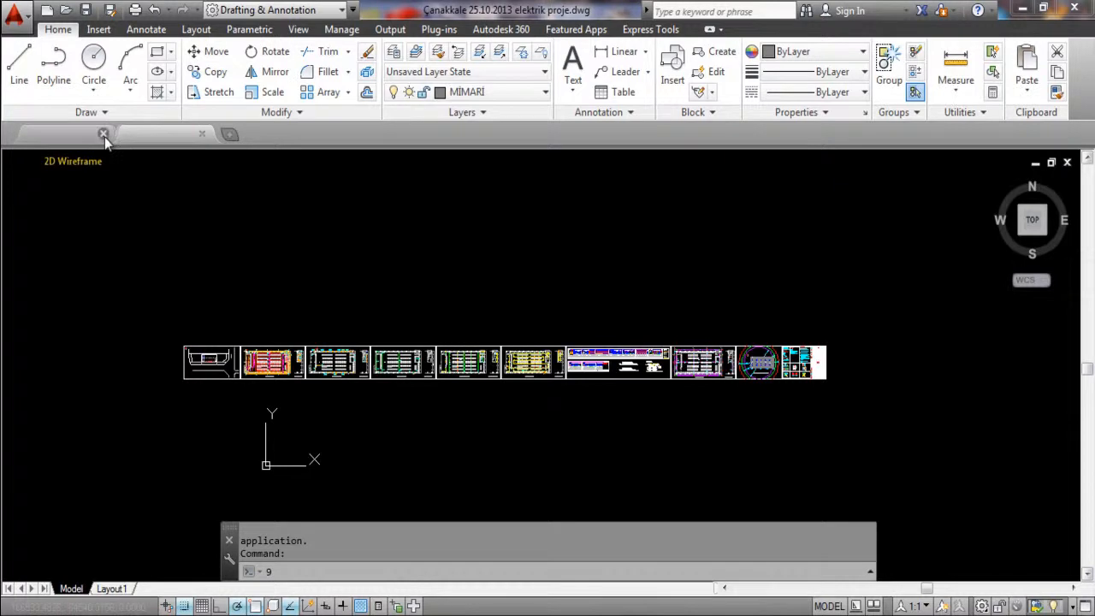
scroll(297, 367, "up", 4)
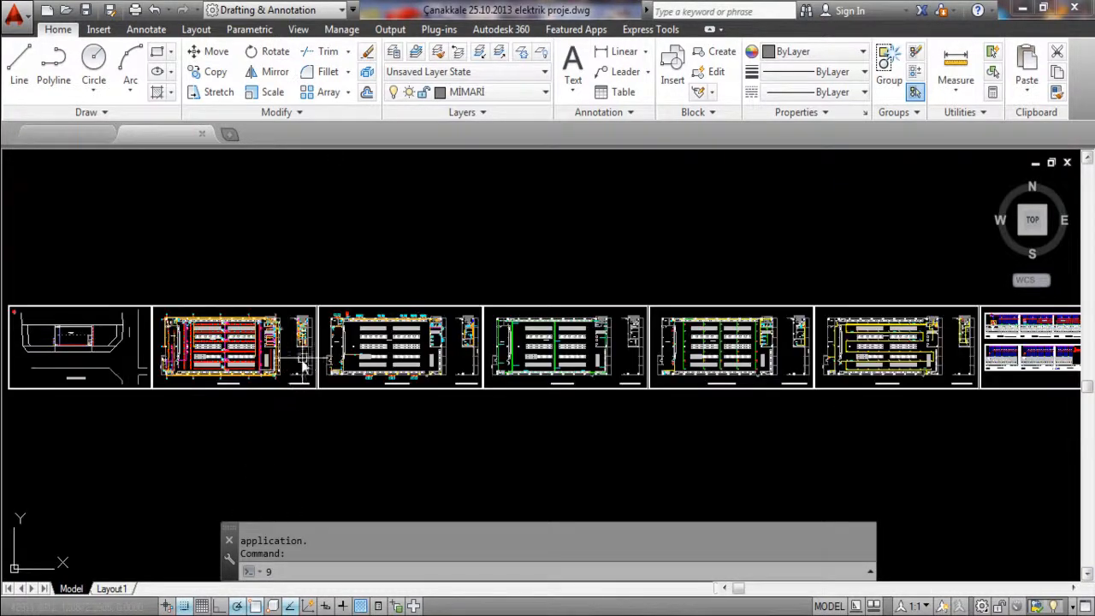
mouse_move(303, 288)
middle_mouse_down()
mouse_move(386, 232)
mouse_move(390, 245)
mouse_move(357, 278)
middle_mouse_up()
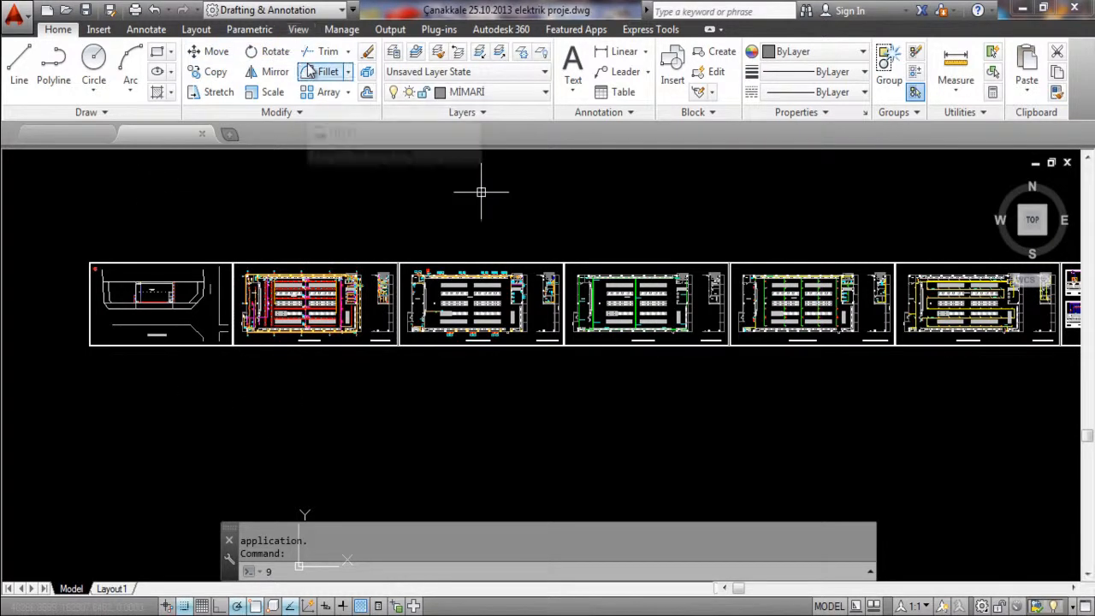
- Review the available zoom methods and display the whole drawing with the Zoom command's All option
left_click(298, 29)
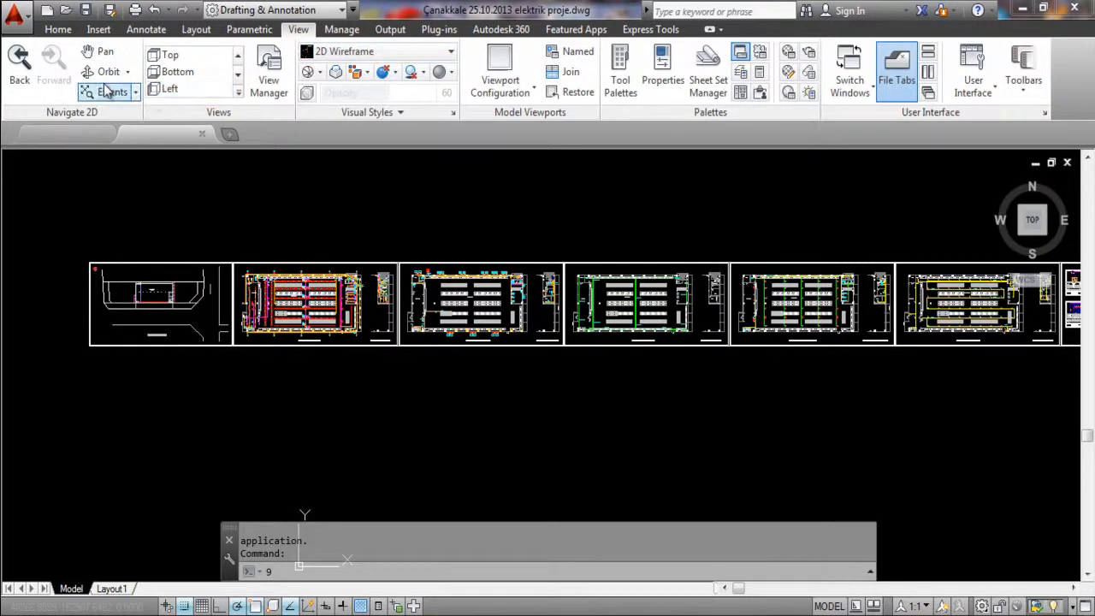
left_click(135, 94)
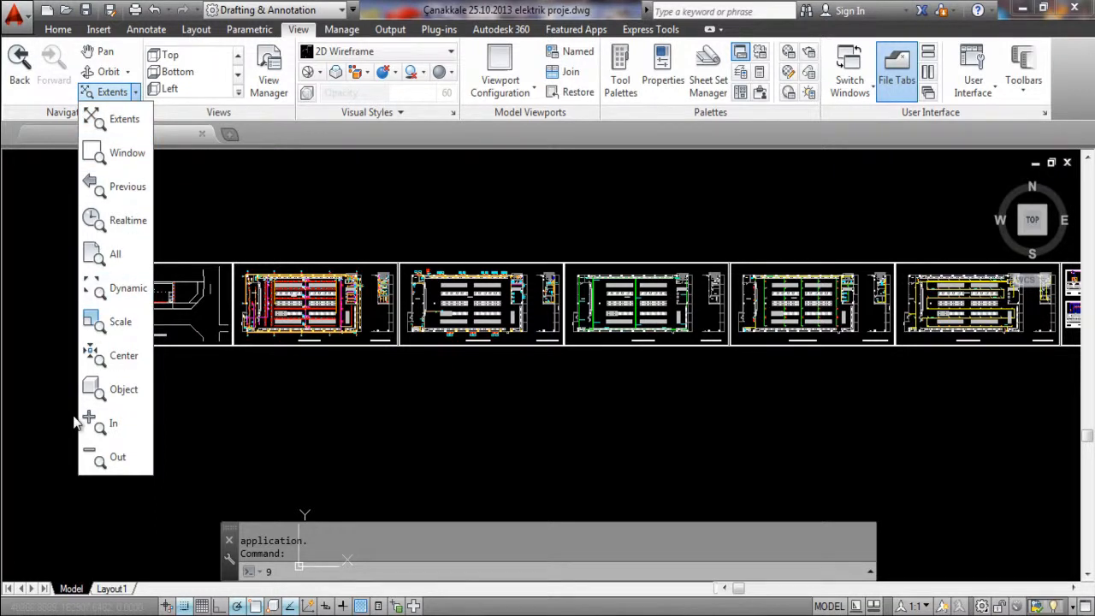
key("Escape")
key("Escape")
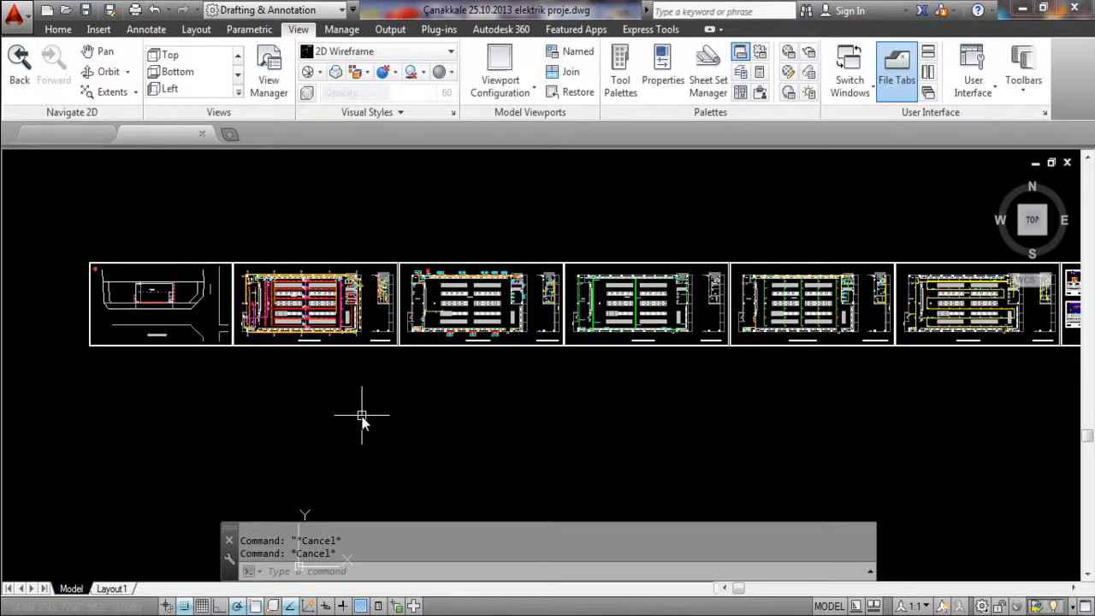
type("zoom")
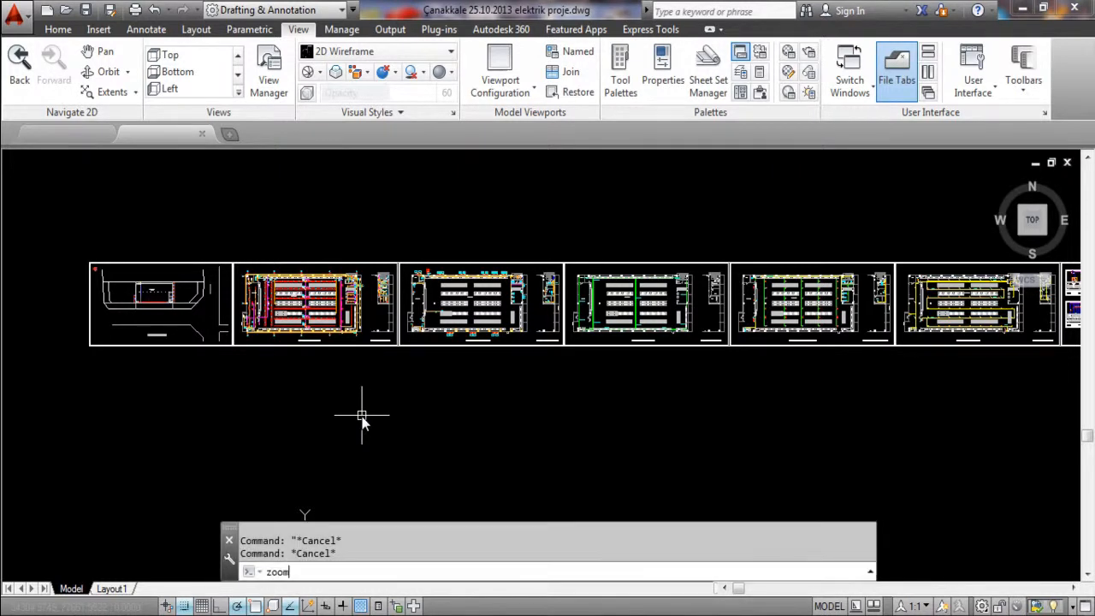
key("Return")
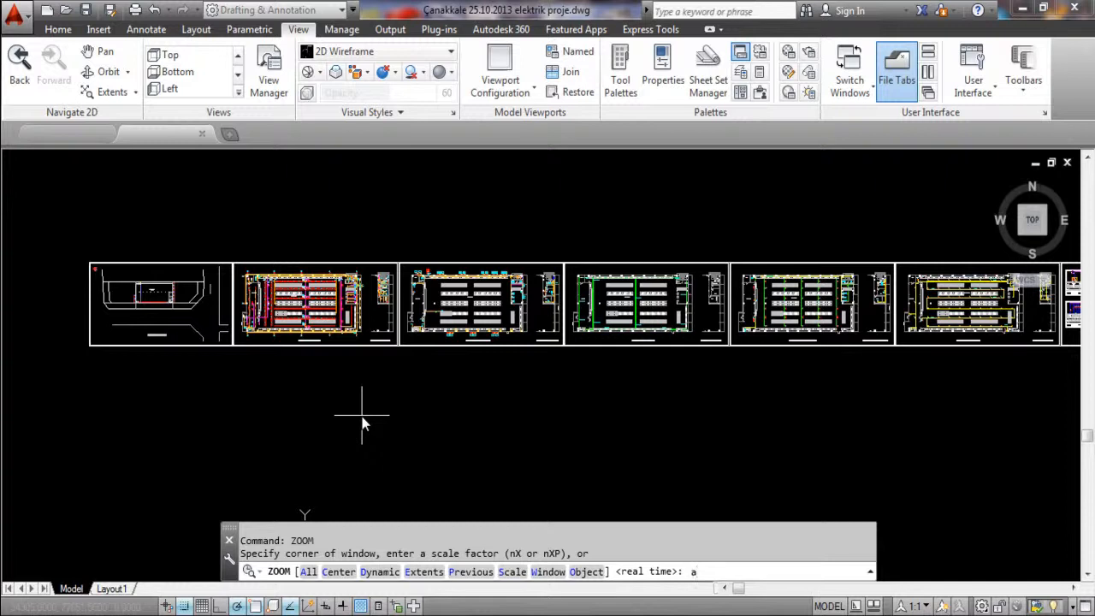
key("Return")
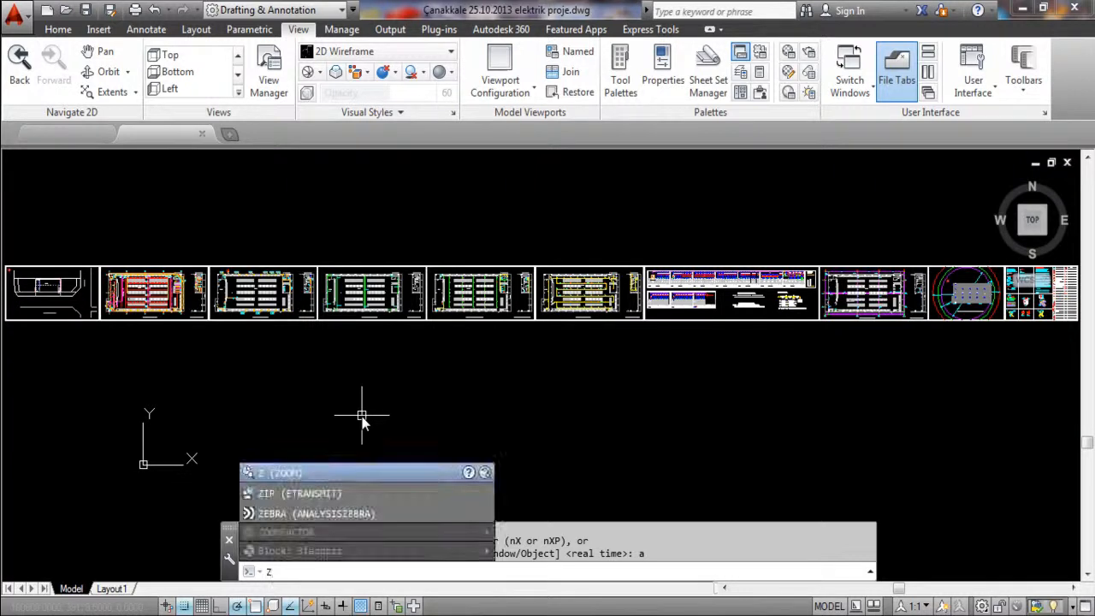
- Zoom with the Window option to an area around the fourth sheet in the row, the green floor plan
key("Return")
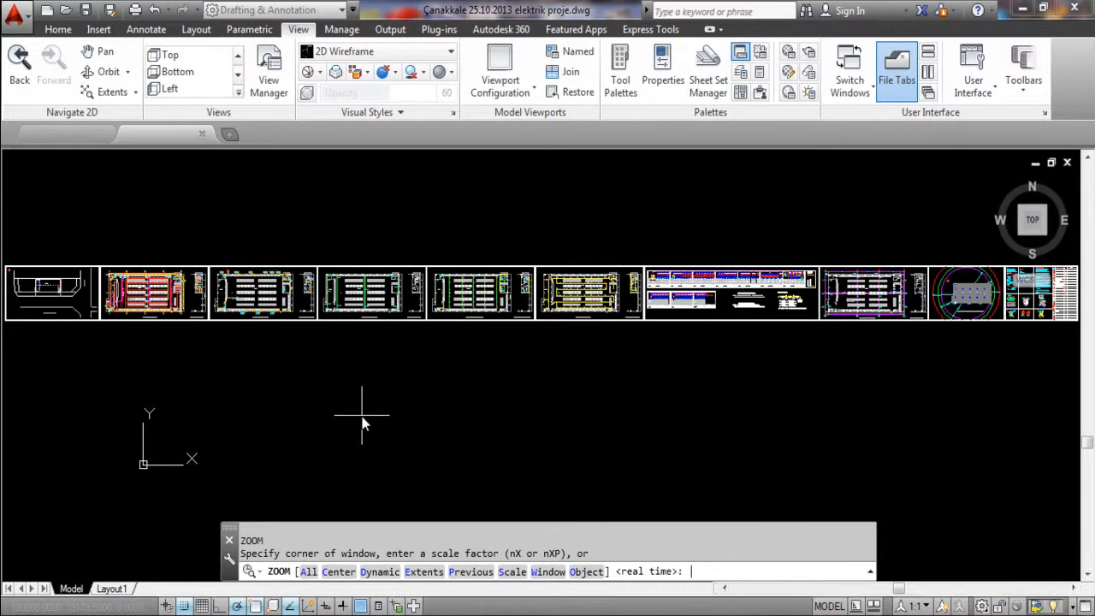
key("Return")
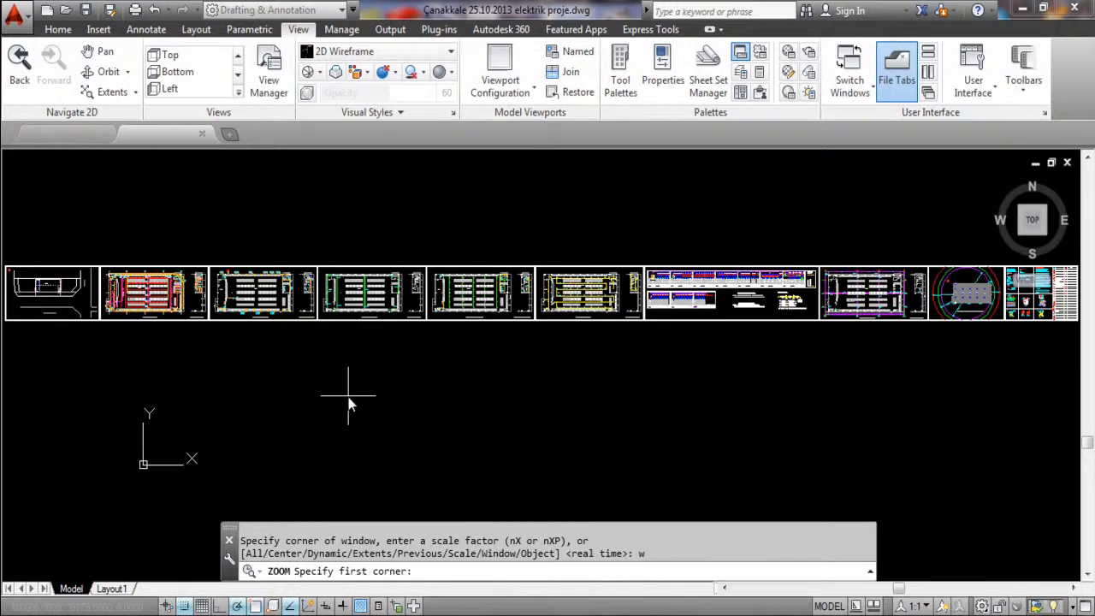
left_click(311, 240)
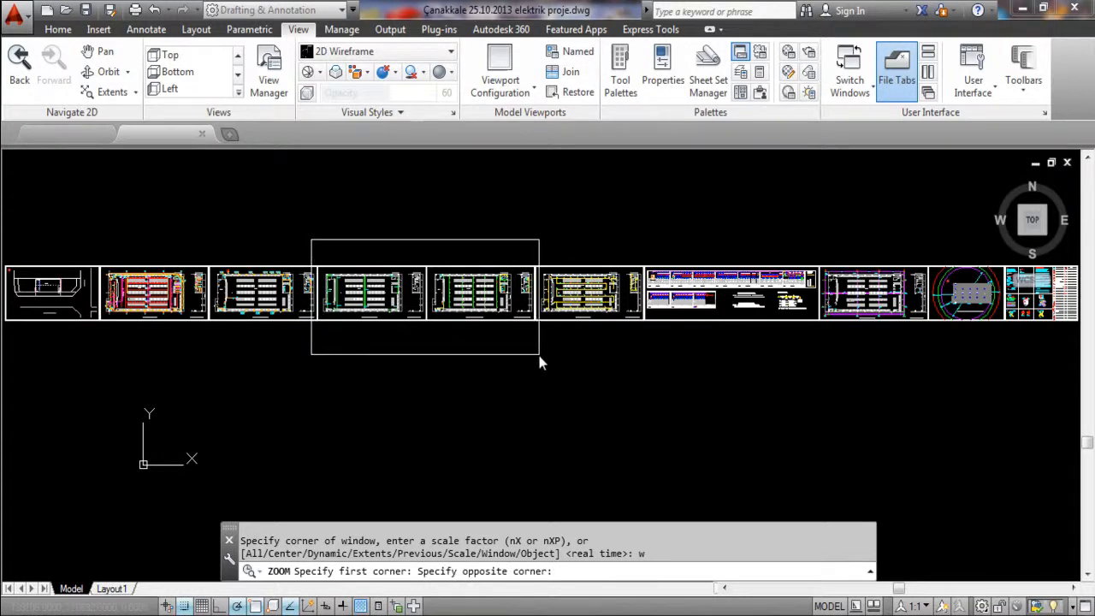
left_click(431, 353)
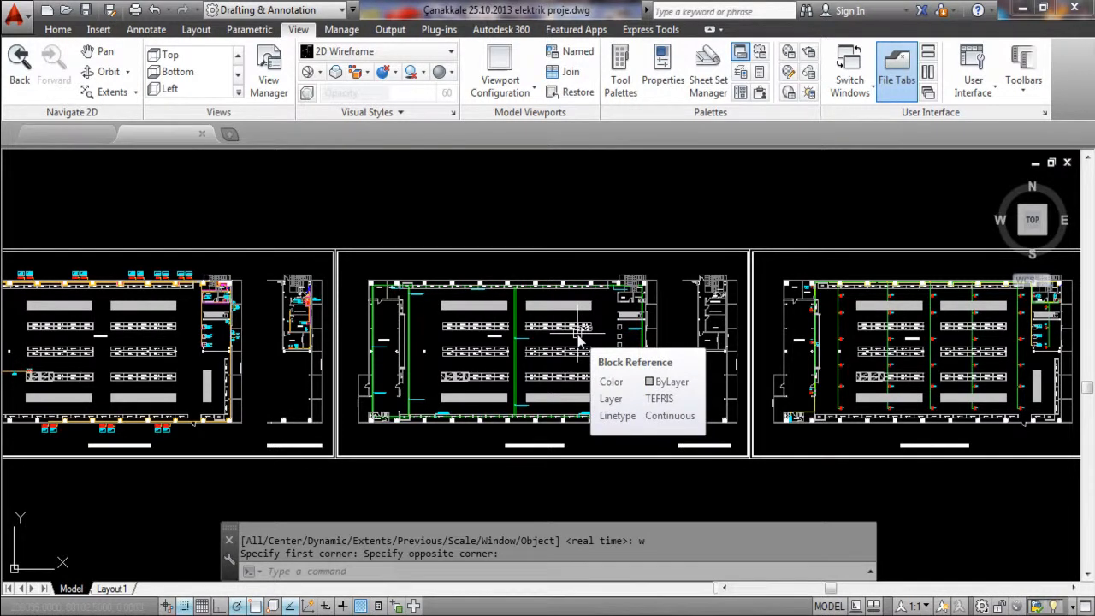
type("z")
key("Return")
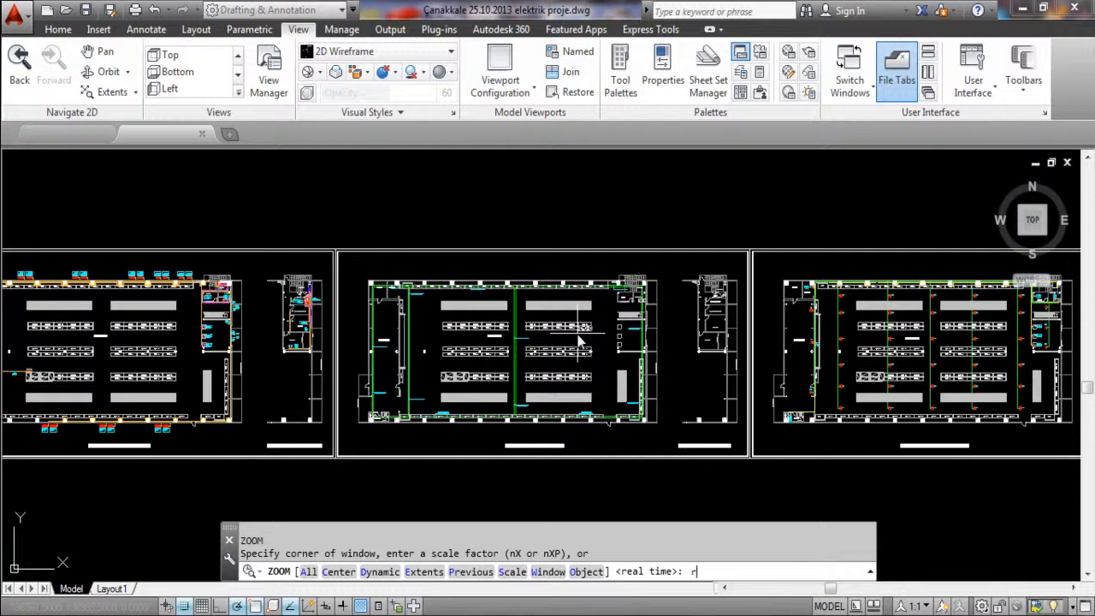
key("Return")
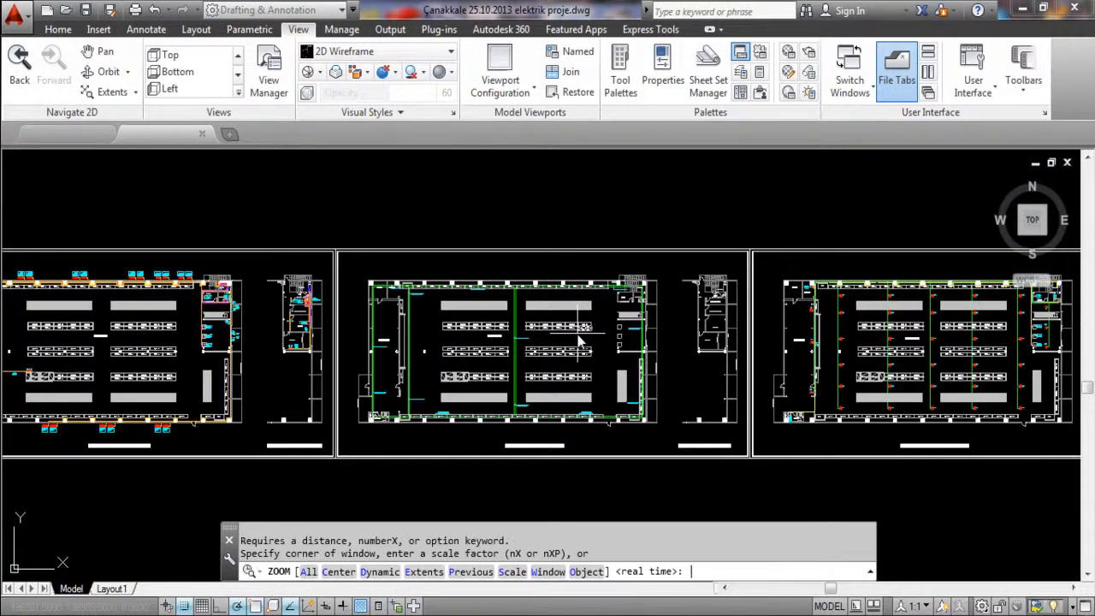
key("Escape")
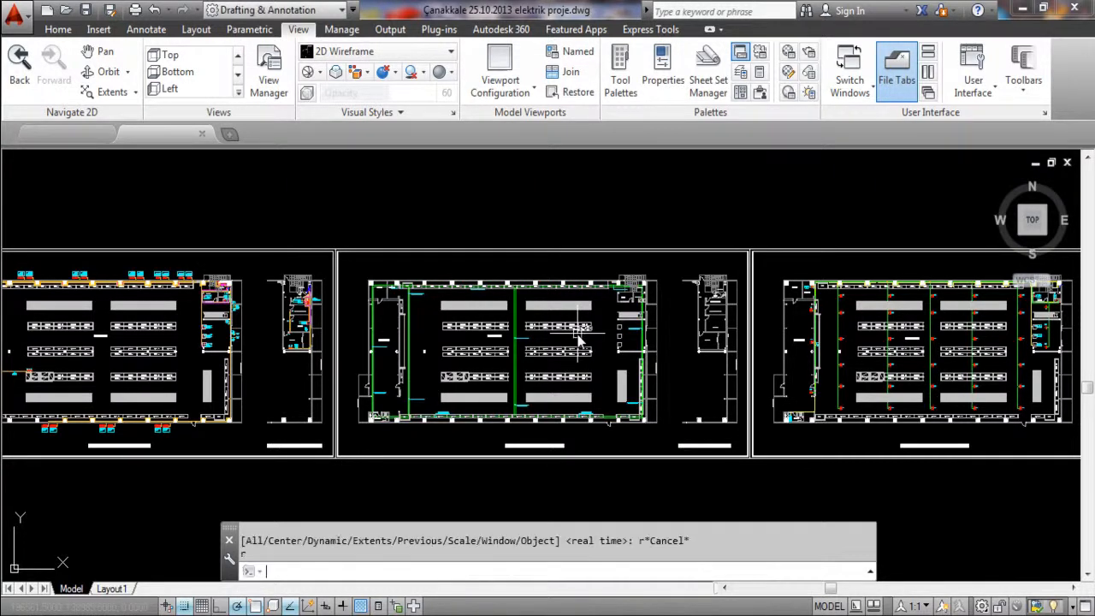
- Zoom in and out repeatedly on the green floor plan with the Realtime zoom option, ending with its whole sheet in view
left_click(135, 93)
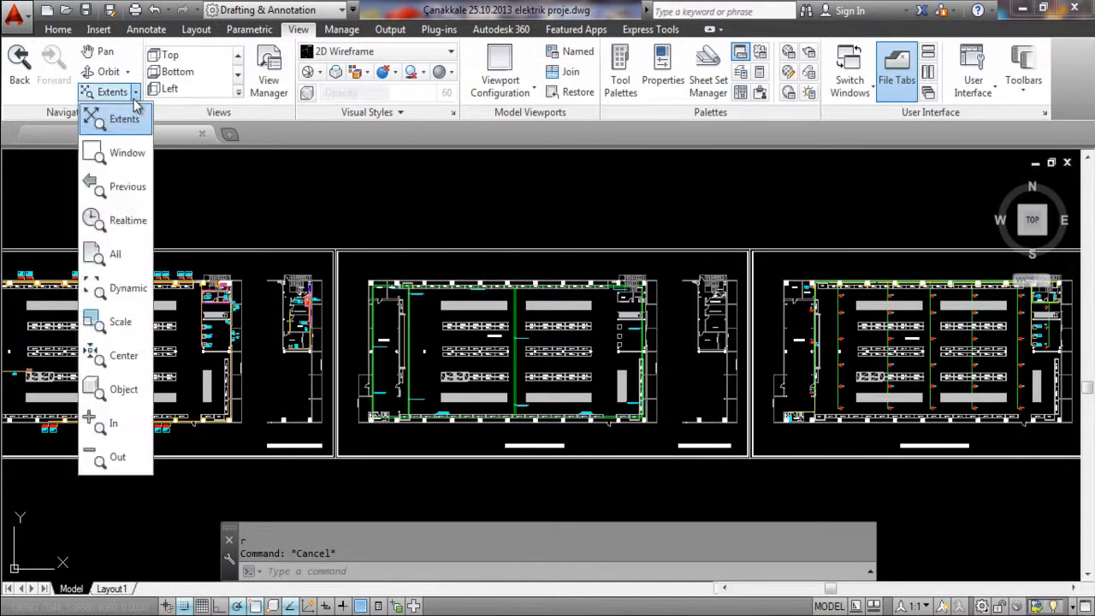
left_click(124, 221)
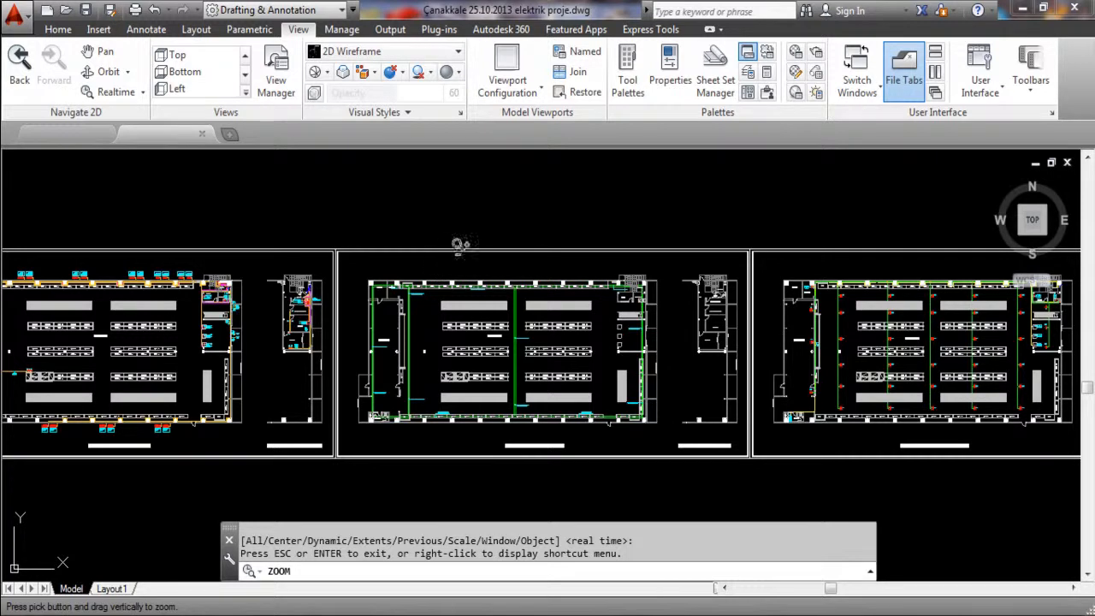
left_click_drag(471, 234, 472, 217)
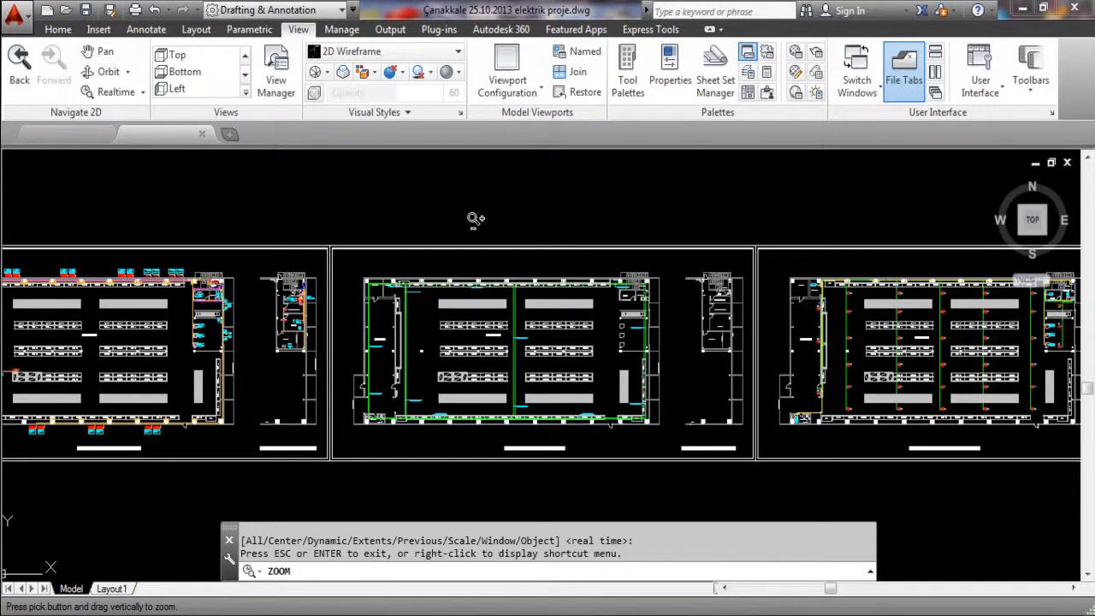
left_click_drag(484, 210, 487, 472)
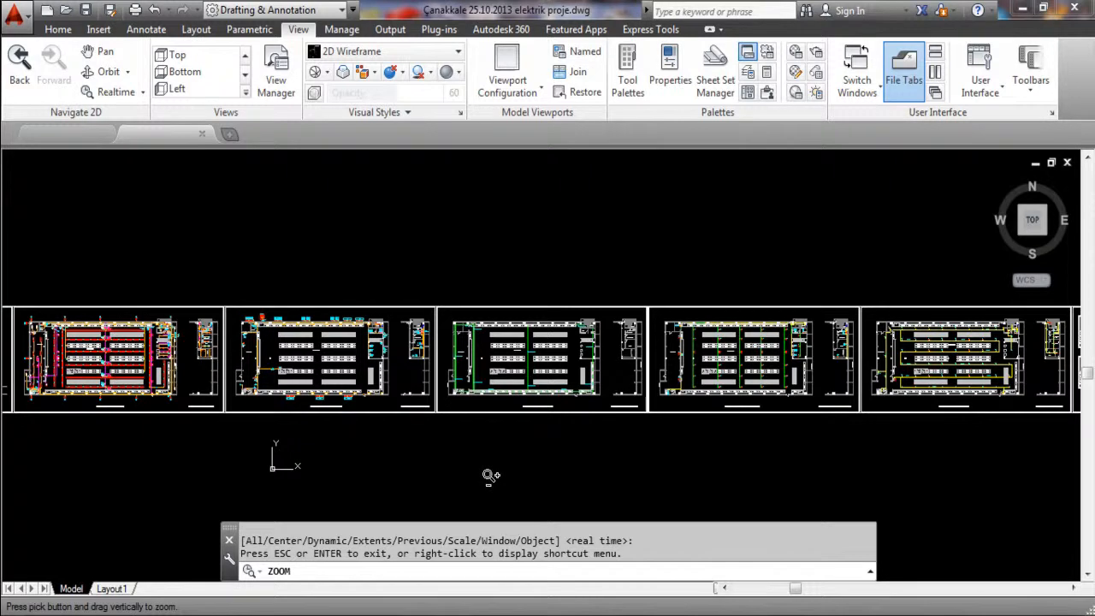
mouse_move(486, 478)
left_mouse_down()
mouse_move(504, 248)
mouse_move(526, 199)
mouse_move(525, 151)
left_mouse_up()
left_click_drag(506, 359, 520, 148)
left_click_drag(515, 329, 524, 171)
left_click_drag(532, 393, 532, 149)
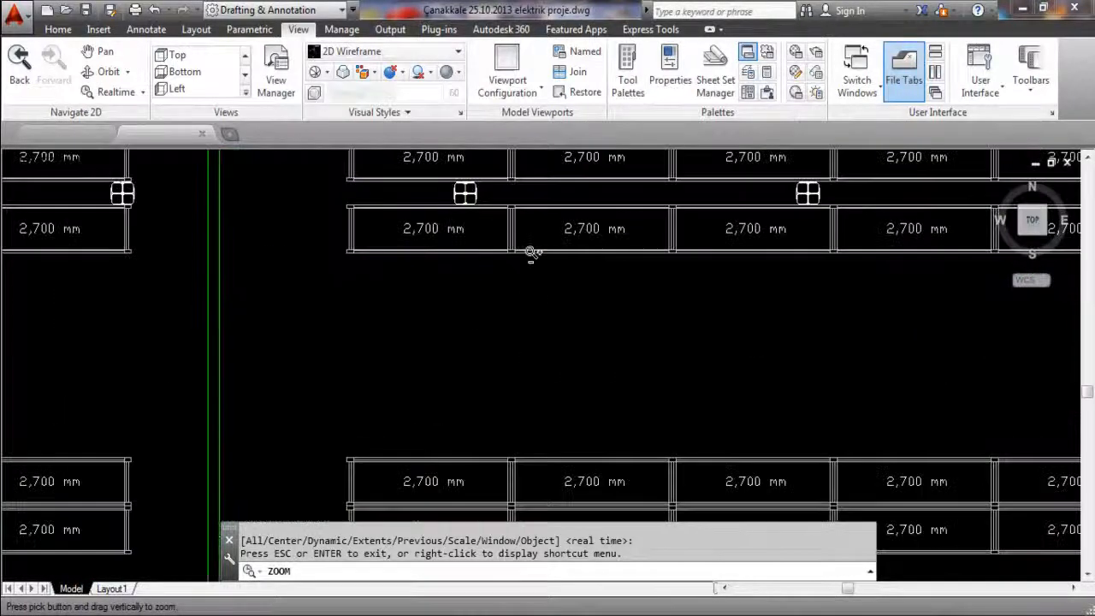
mouse_move(533, 220)
left_mouse_down()
mouse_move(550, 464)
mouse_move(582, 319)
mouse_move(579, 400)
left_mouse_up()
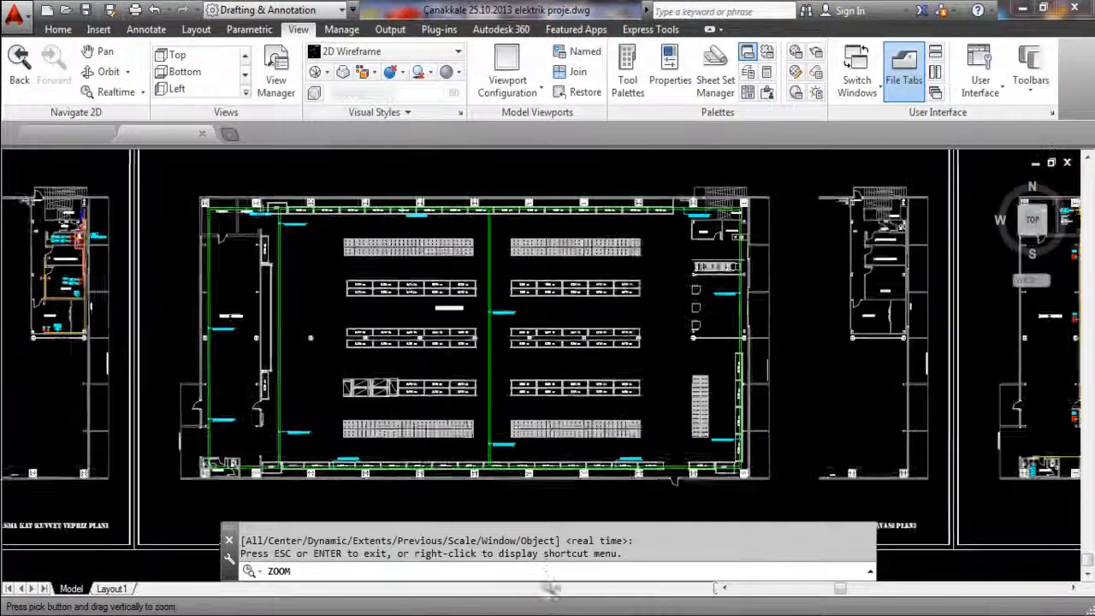
left_click_drag(566, 295, 572, 409)
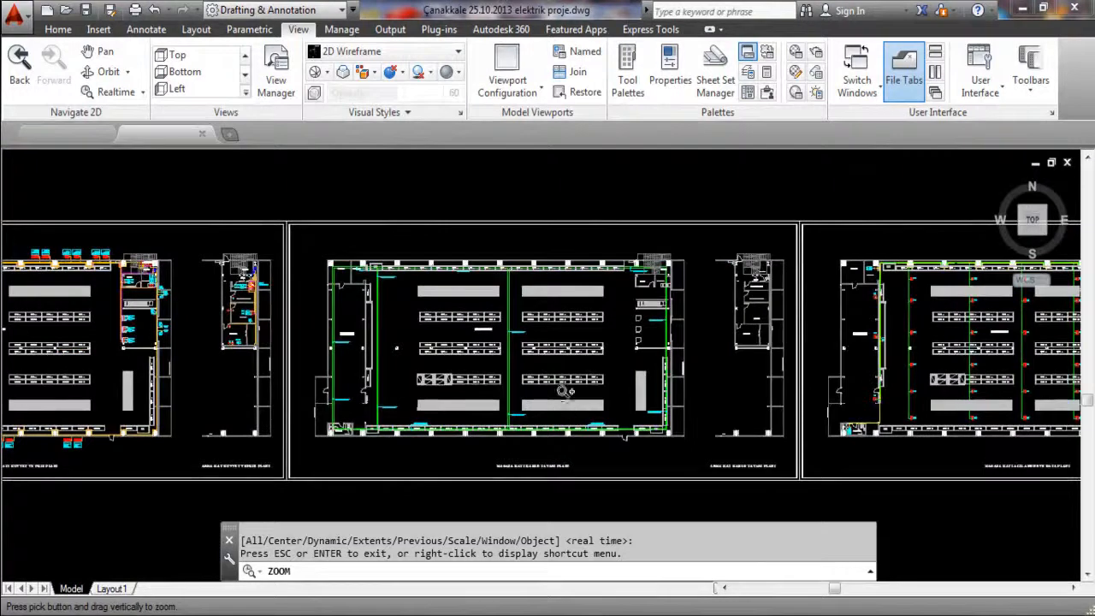
key("Escape")
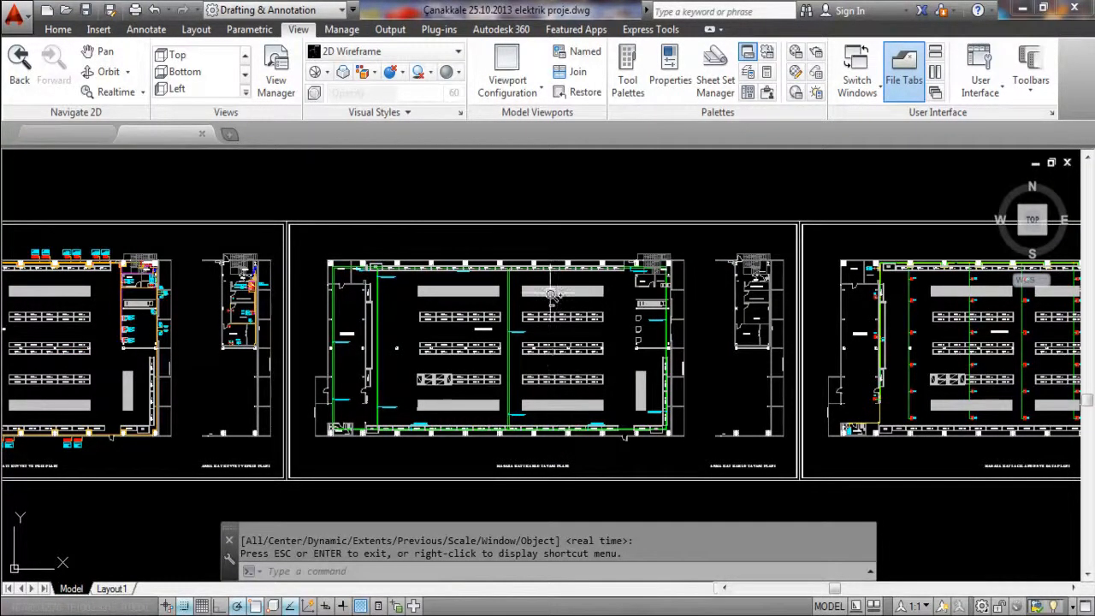
- Zoom with the Object option to the upper-left shelf block and an object on the upper wall of the neighbouring power and socket plan
mouse_move(542, 321)
middle_mouse_down()
mouse_move(568, 303)
mouse_move(604, 305)
middle_mouse_up()
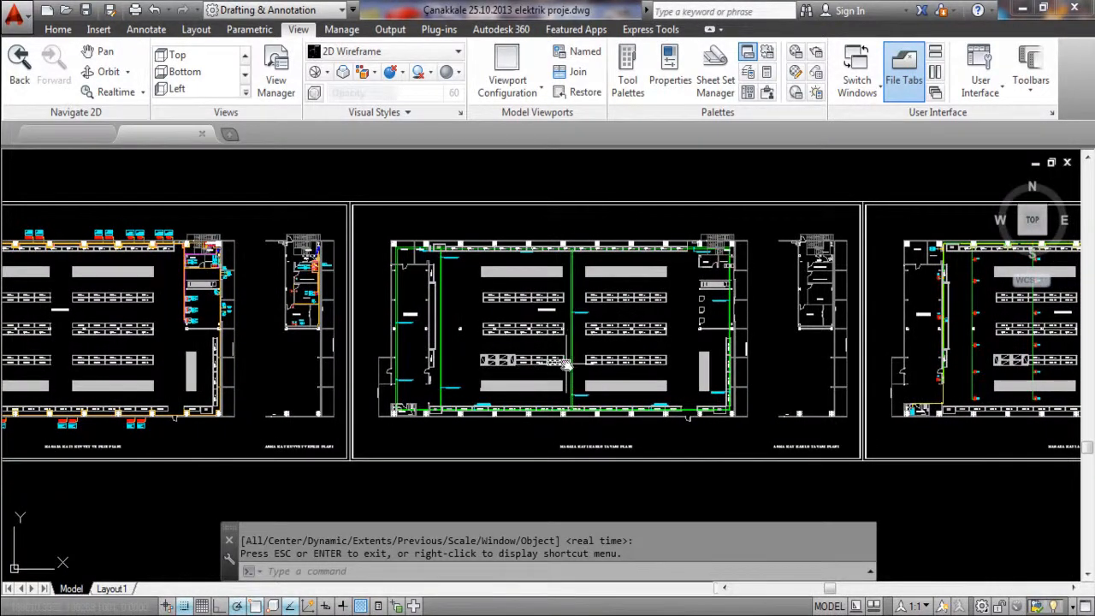
type("z")
key("Return")
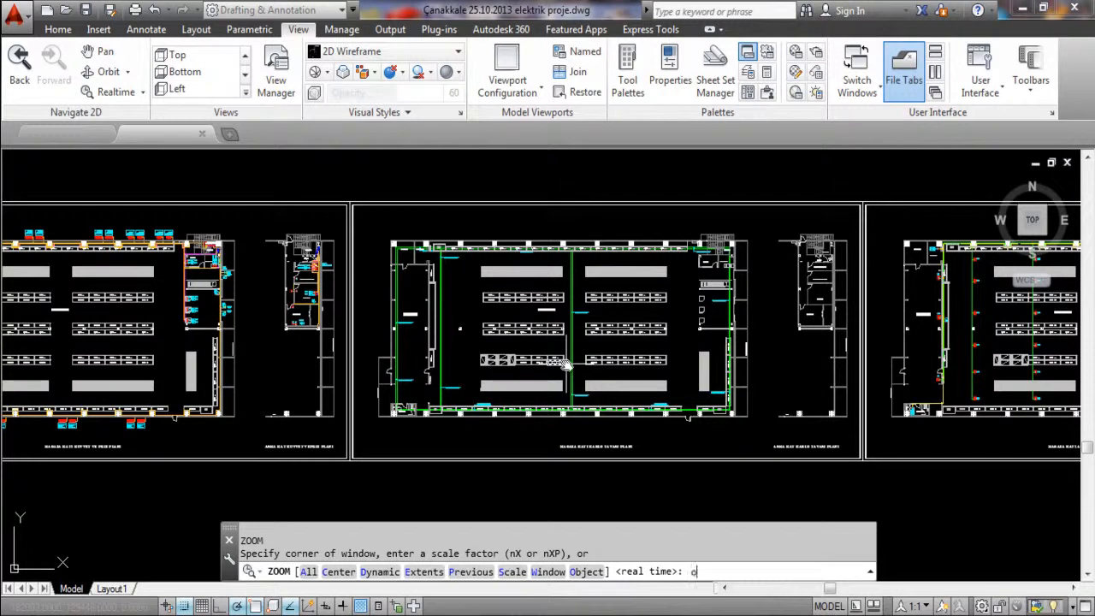
type("o")
key("Return")
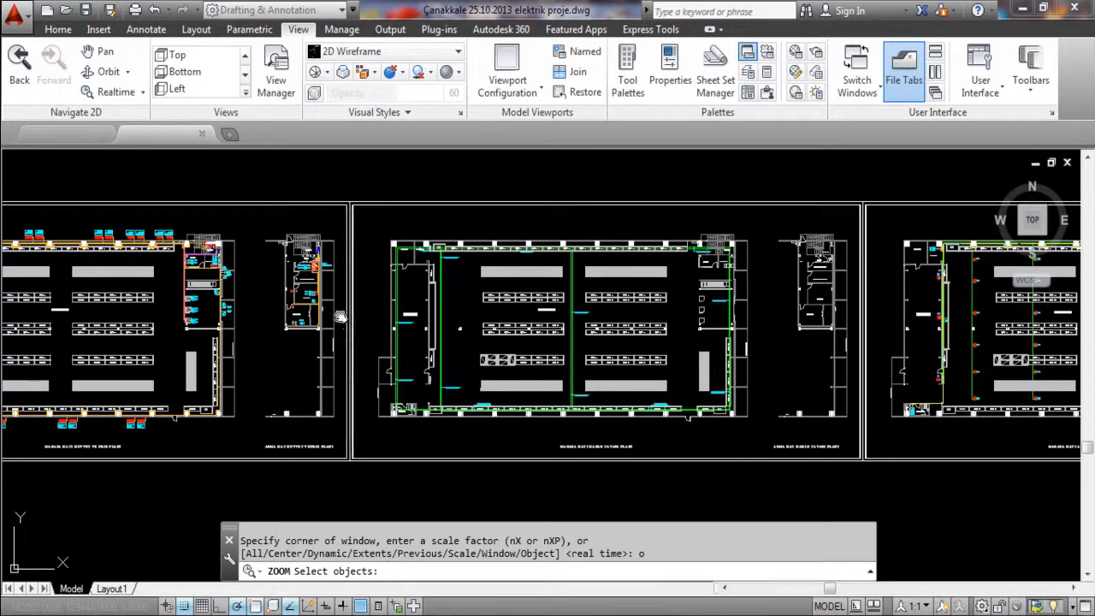
middle_click_drag(348, 336, 701, 365)
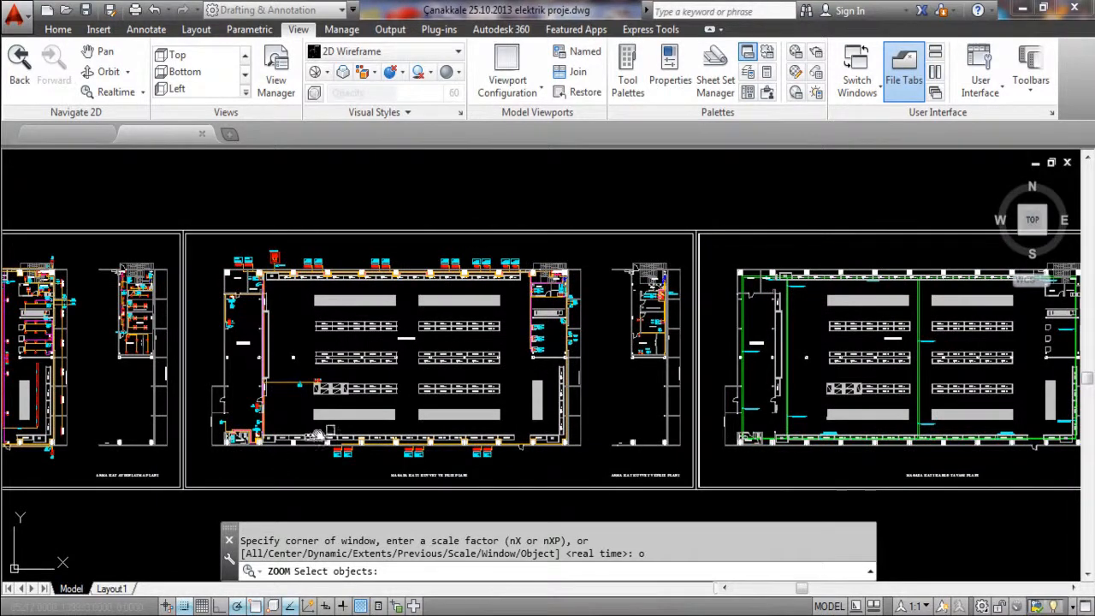
left_click(349, 301)
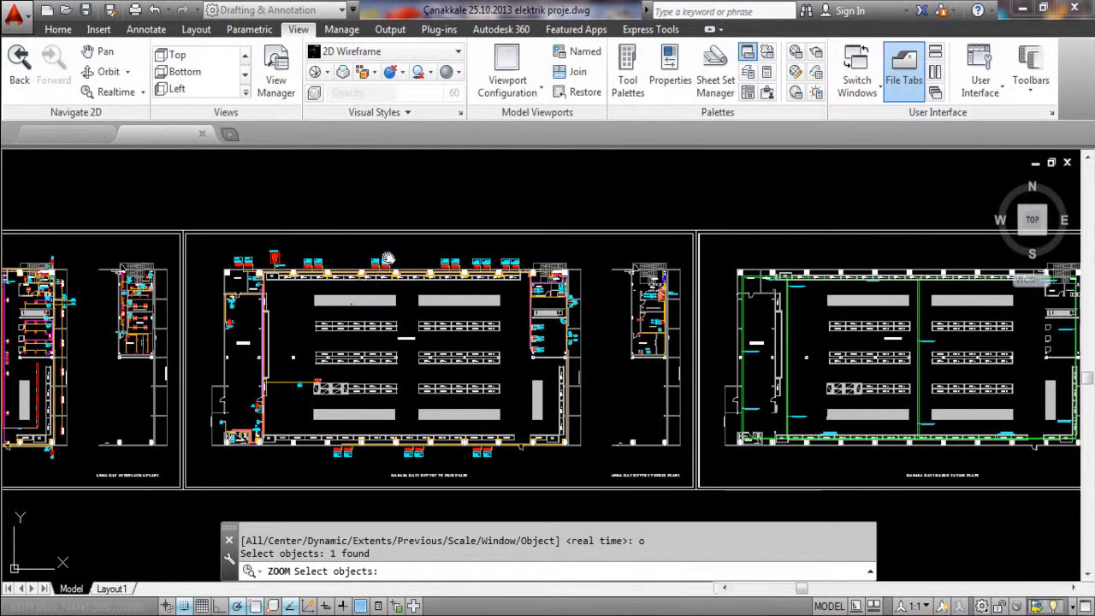
left_click(387, 262)
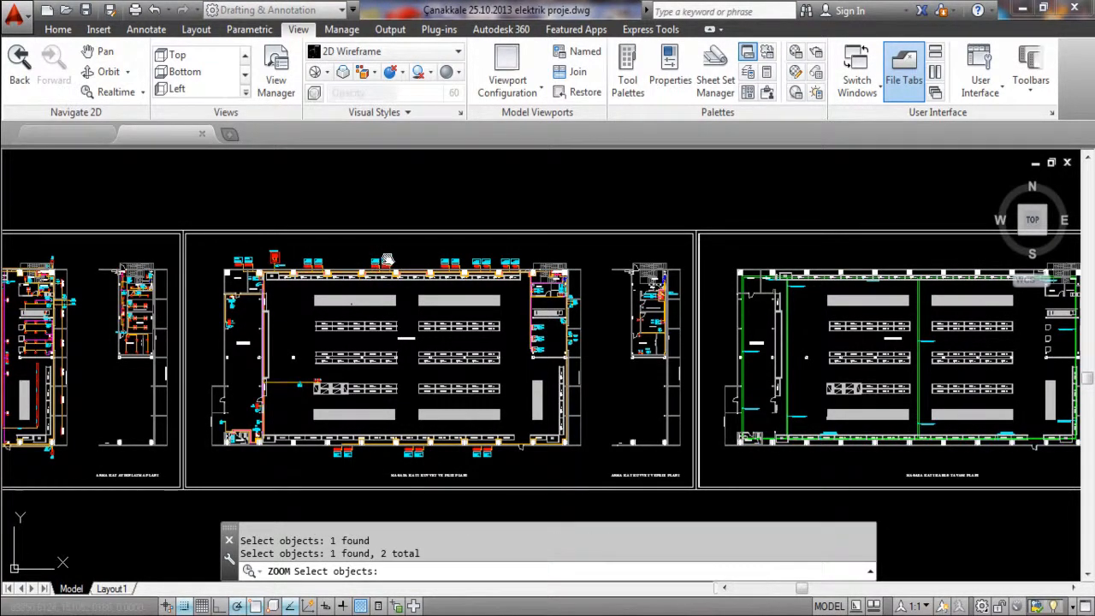
key("Return")
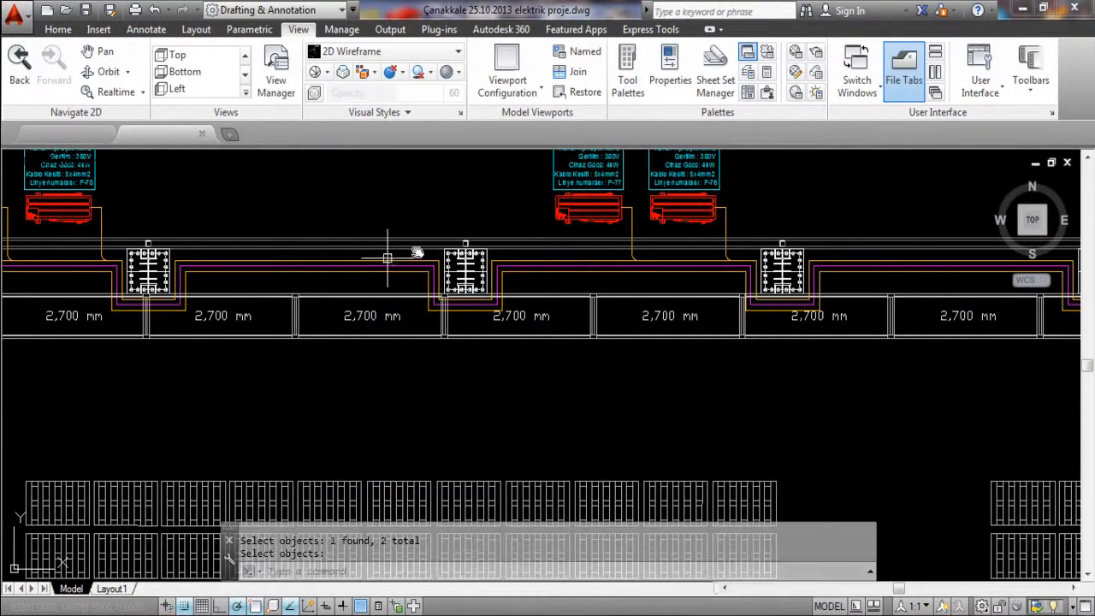
- Zoom with the Object option to the single 2,700 mm shelf unit just below the middle column
mouse_move(434, 272)
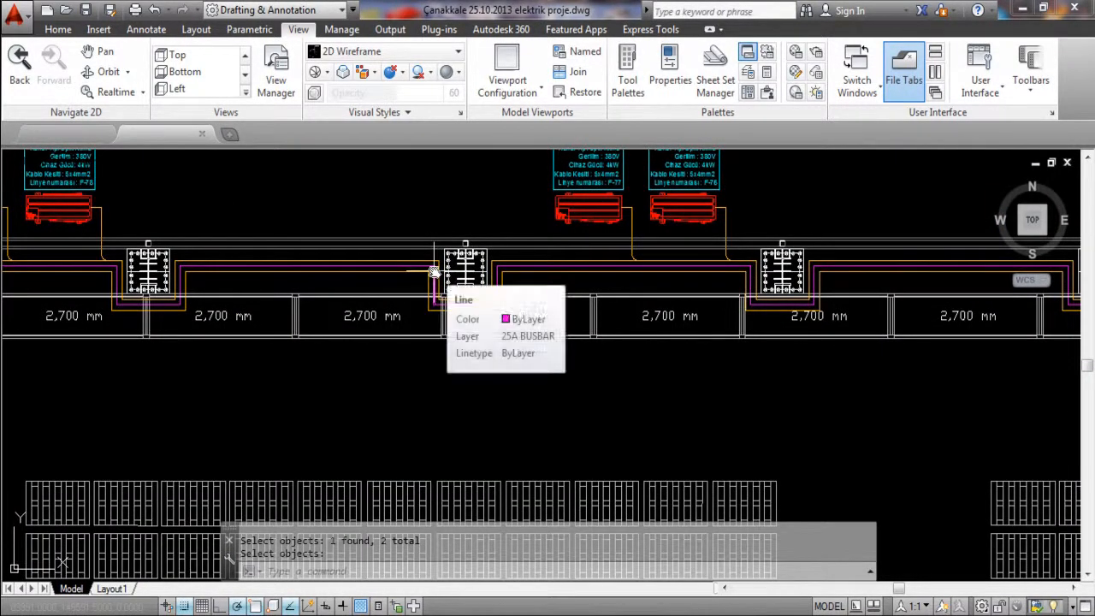
type("z")
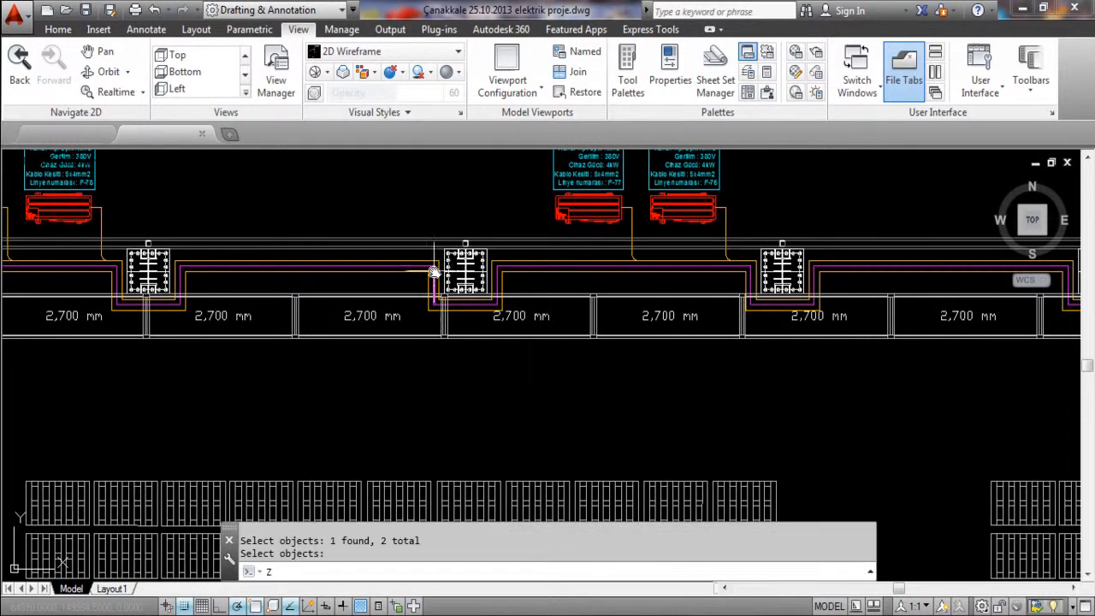
key("Return")
type("o")
key("Return")
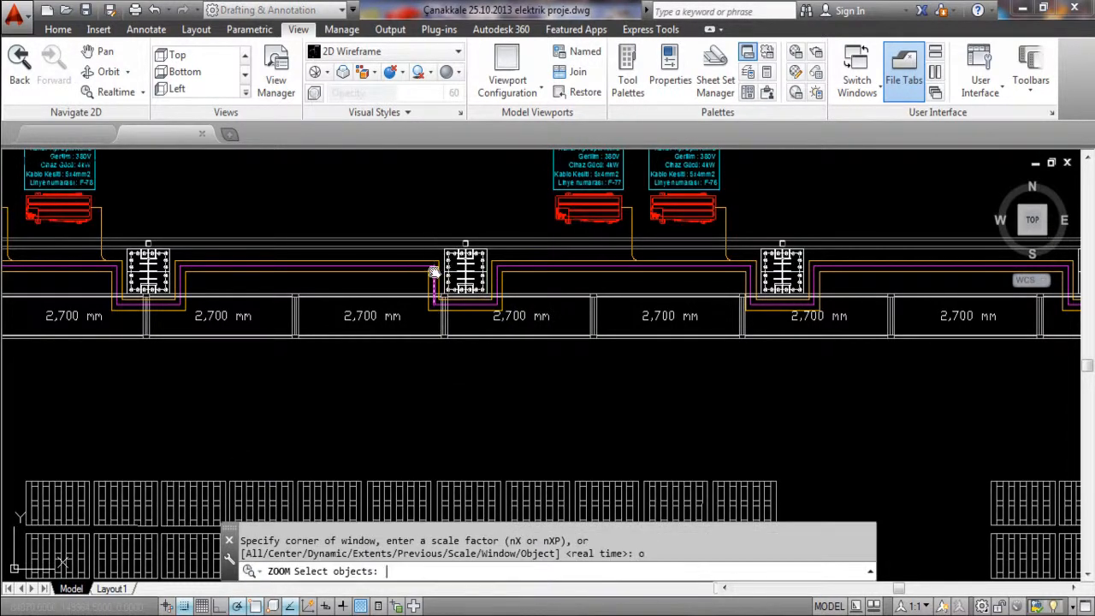
left_click(443, 328)
key("Return")
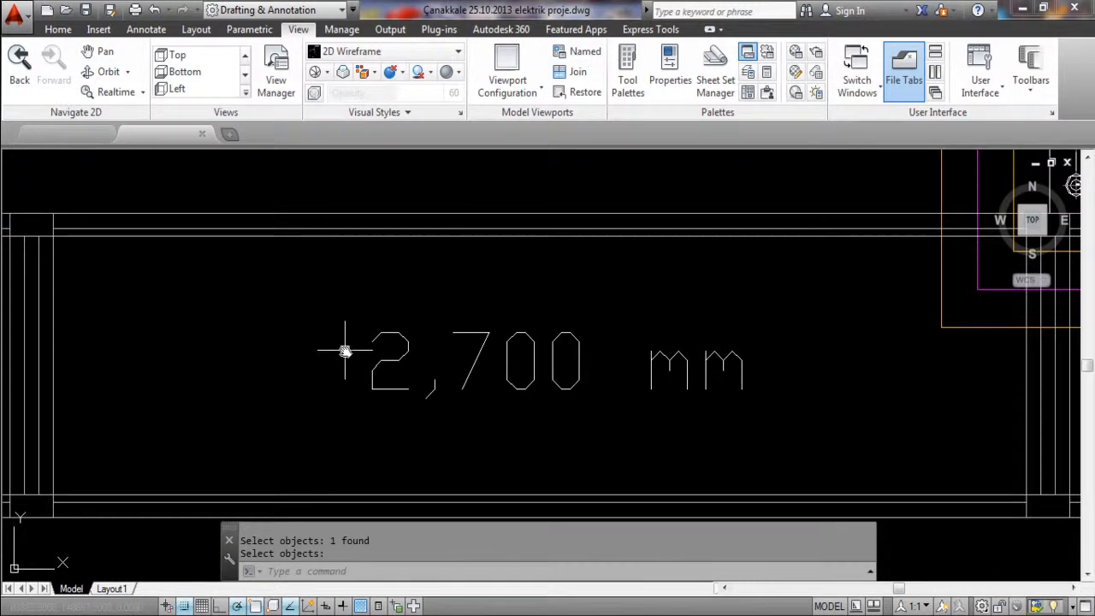
- Move across the emergency, announcement and data plan sheet with the Pan command, from its title to the shelf rows
scroll(344, 351, "down", 10)
scroll(344, 350, "down", 4)
scroll(516, 390, "up", 4)
scroll(517, 391, "up", 8)
middle_click_drag(427, 379, 444, 403)
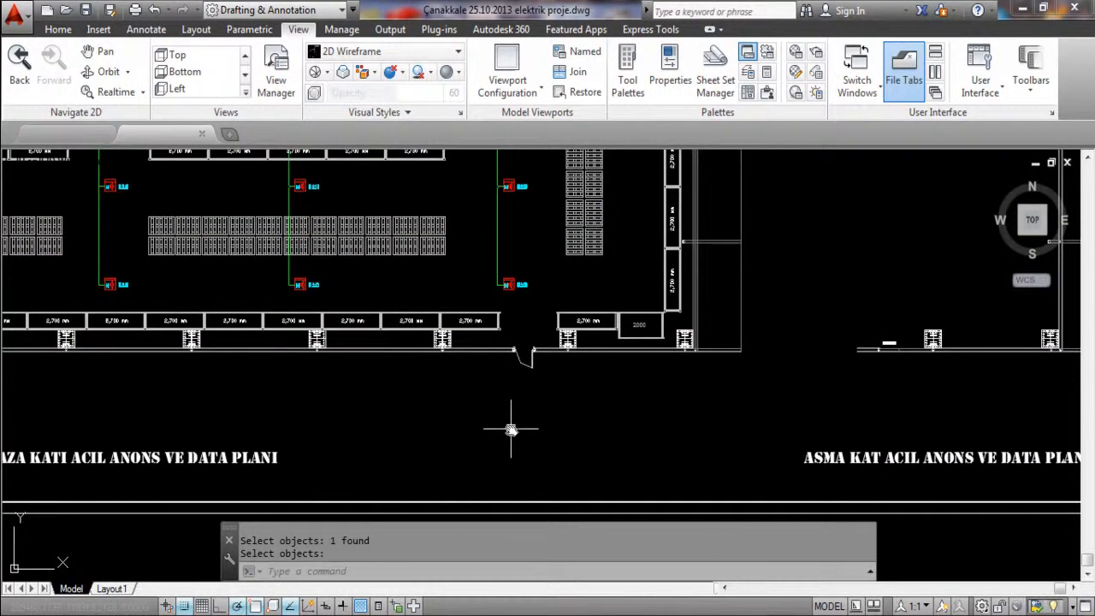
type("p")
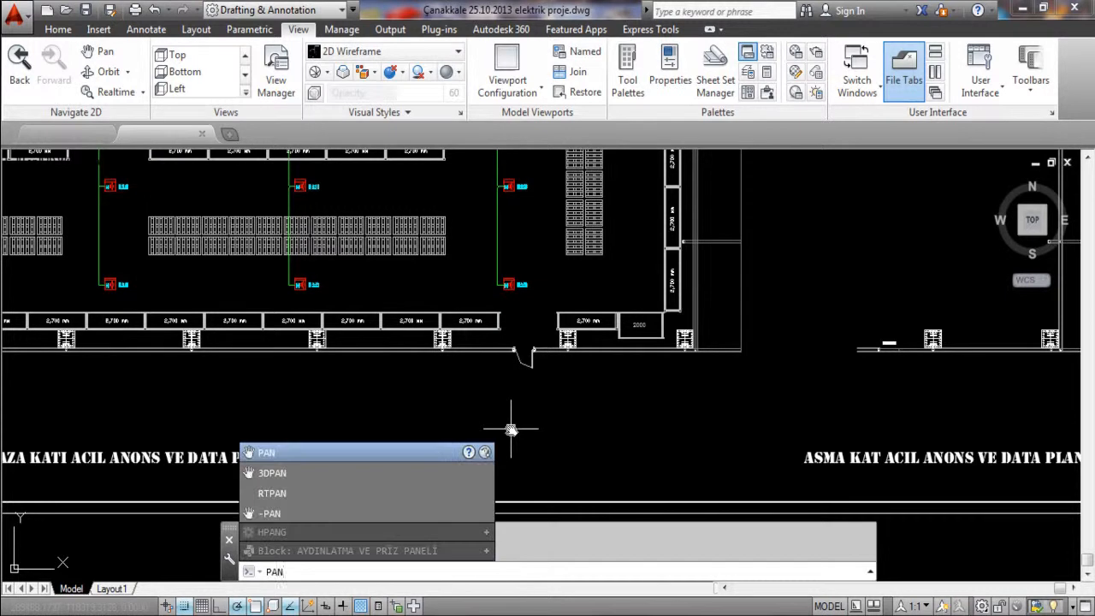
key("Return")
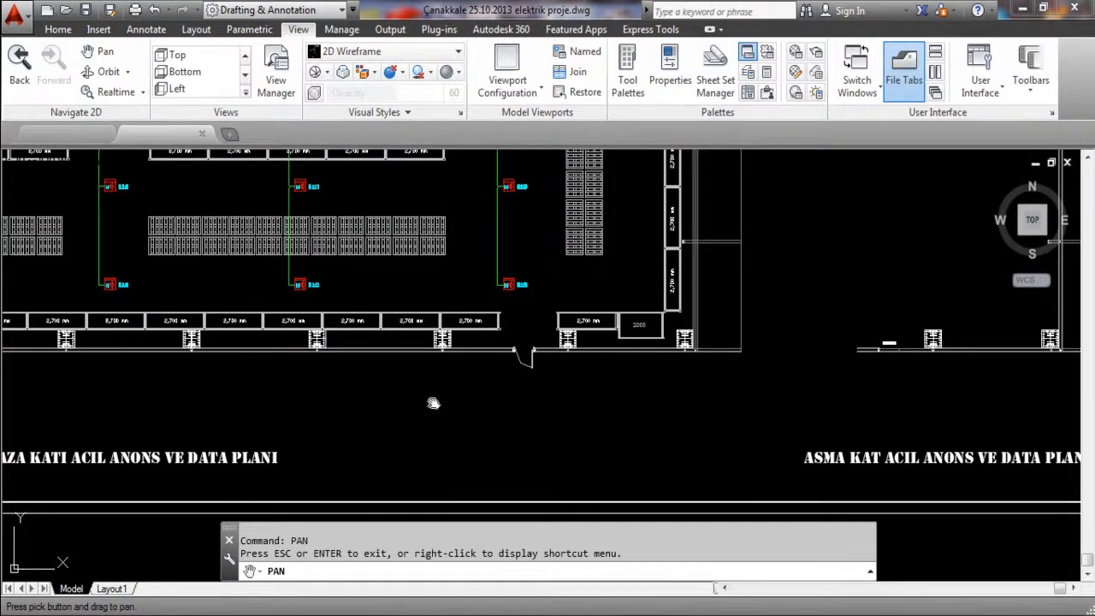
mouse_move(425, 413)
left_mouse_down()
mouse_move(638, 435)
mouse_move(567, 247)
mouse_move(327, 410)
mouse_move(647, 452)
mouse_move(711, 242)
mouse_move(420, 321)
mouse_move(417, 331)
left_mouse_up()
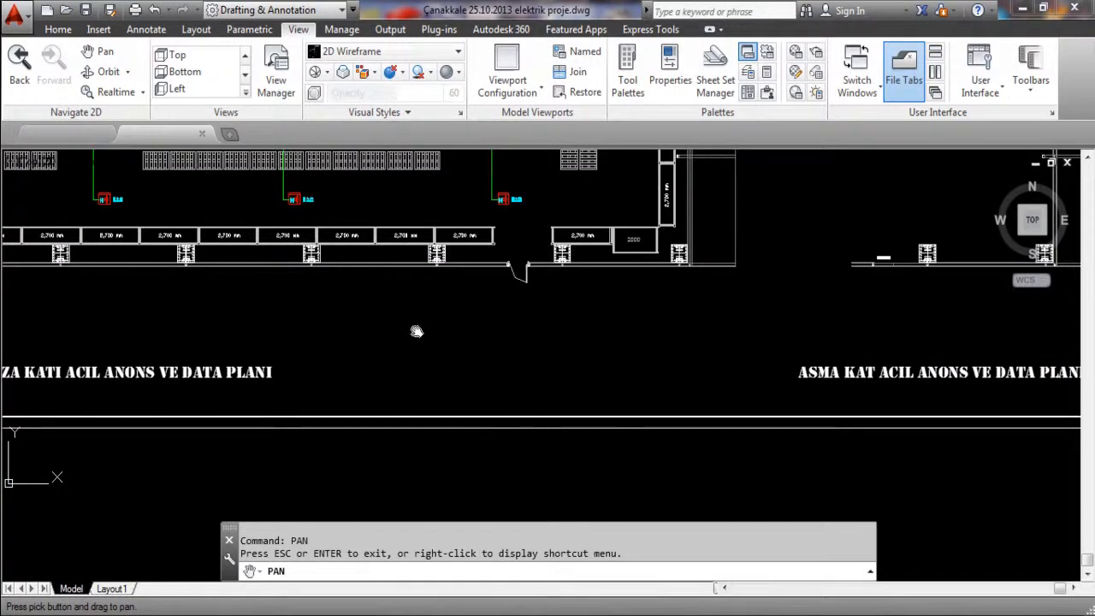
mouse_move(416, 331)
left_mouse_down()
mouse_move(704, 315)
mouse_move(445, 320)
mouse_move(406, 408)
mouse_move(533, 305)
mouse_move(760, 391)
mouse_move(516, 319)
mouse_move(616, 444)
mouse_move(735, 494)
left_mouse_up()
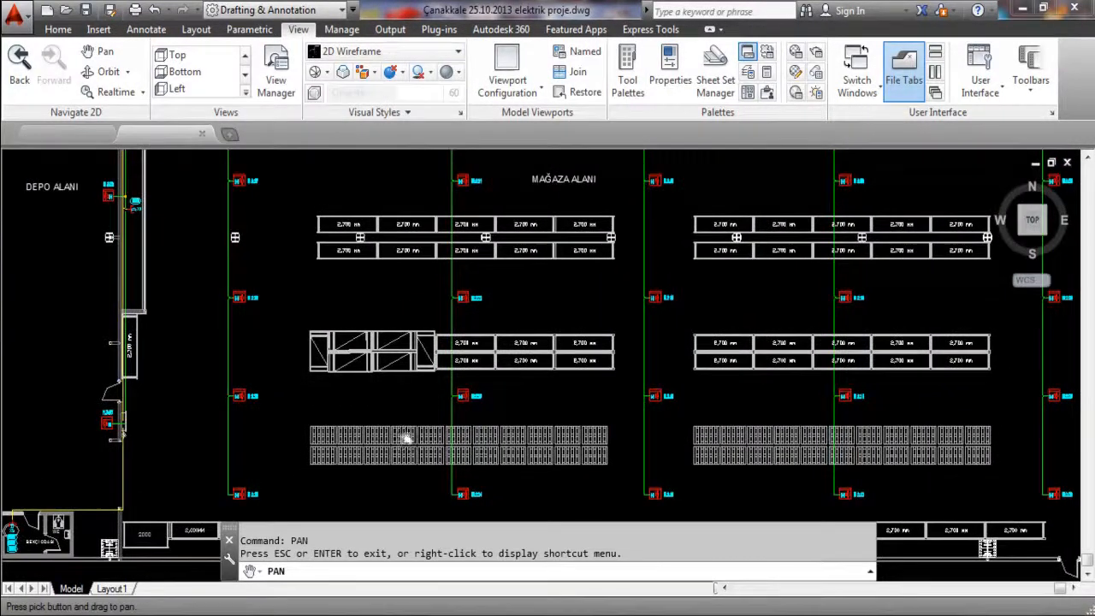
mouse_move(411, 428)
left_mouse_down()
mouse_move(456, 318)
mouse_move(445, 337)
left_mouse_up()
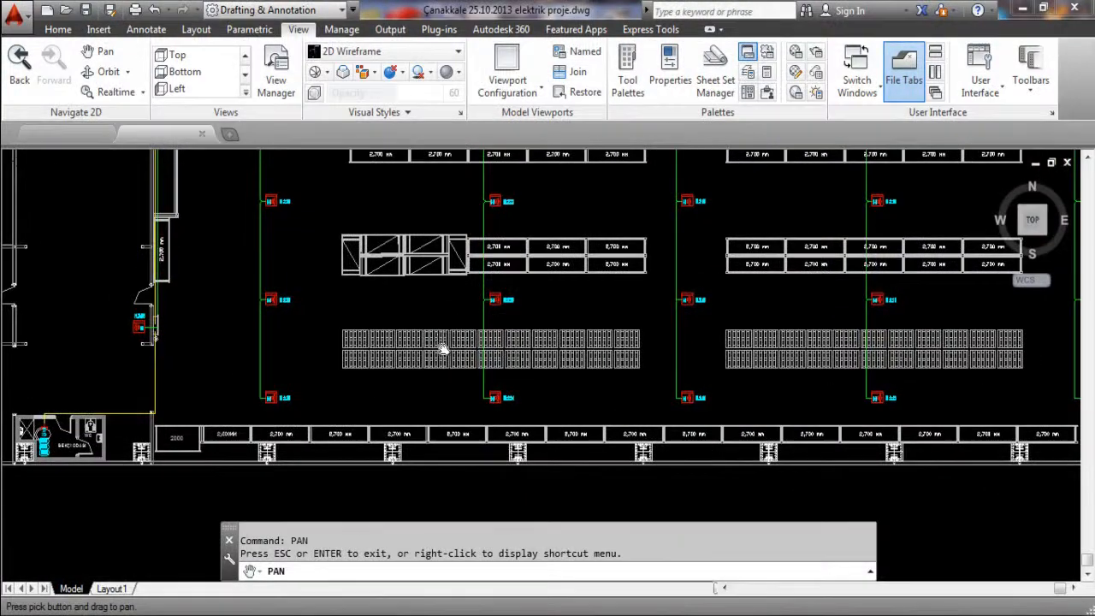
- Magnify the double row of pallet units while panning and inspect the neighbouring areas of the plan
scroll(446, 357, "up", 2)
scroll(447, 359, "up", 3)
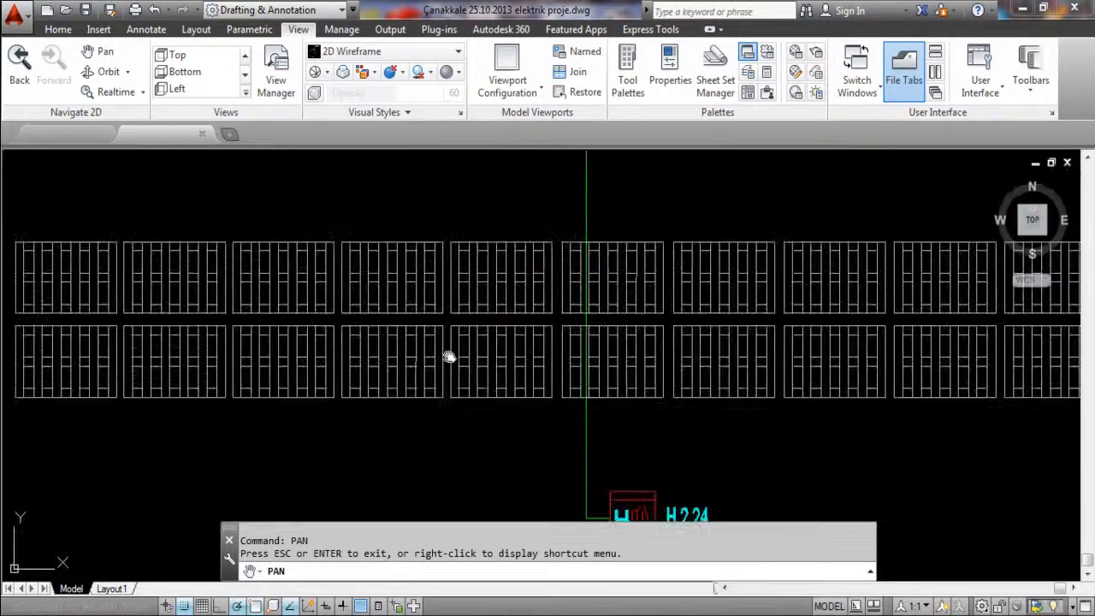
scroll(459, 336, "up", 4)
mouse_move(536, 313)
left_mouse_down()
mouse_move(504, 305)
mouse_move(531, 333)
left_mouse_up()
mouse_move(668, 301)
left_mouse_down()
mouse_move(482, 448)
mouse_move(462, 479)
left_mouse_up()
left_click_drag(728, 241, 384, 378)
left_click_drag(602, 256, 452, 312)
left_click_drag(616, 200, 371, 362)
left_click_drag(872, 222, 641, 343)
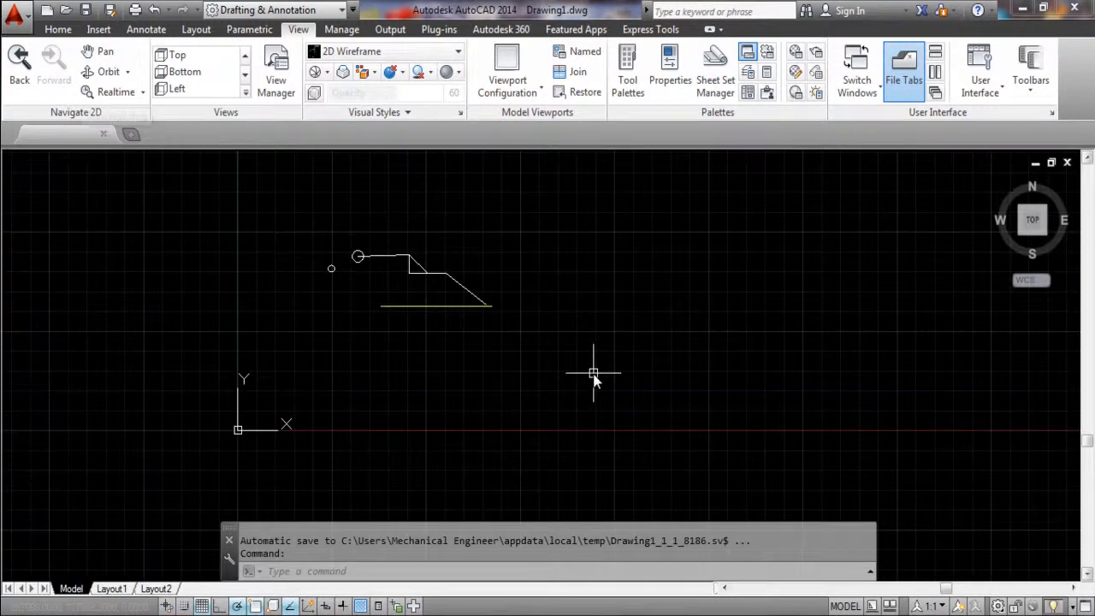
- Erase the two circles and all the white lines in Drawing1.dwg, keeping only the yellow horizontal line
scroll(488, 318, "up", 4)
scroll(483, 243, "up", 2)
mouse_move(463, 306)
middle_mouse_down()
mouse_move(880, 180)
mouse_move(789, 268)
mouse_move(721, 288)
mouse_move(750, 258)
middle_mouse_up()
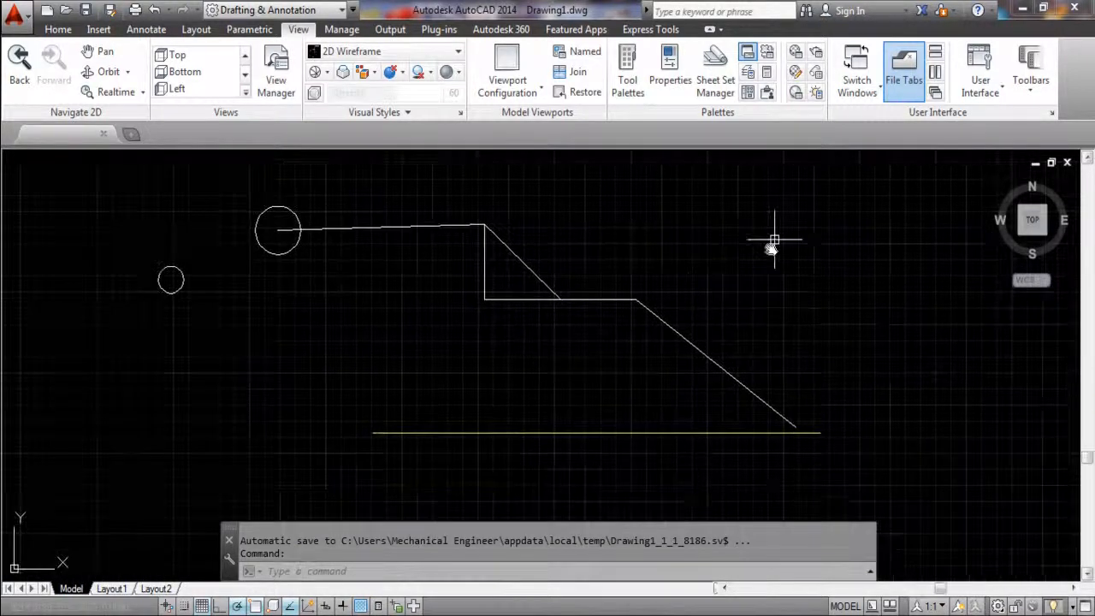
left_click(795, 208)
left_click(97, 371)
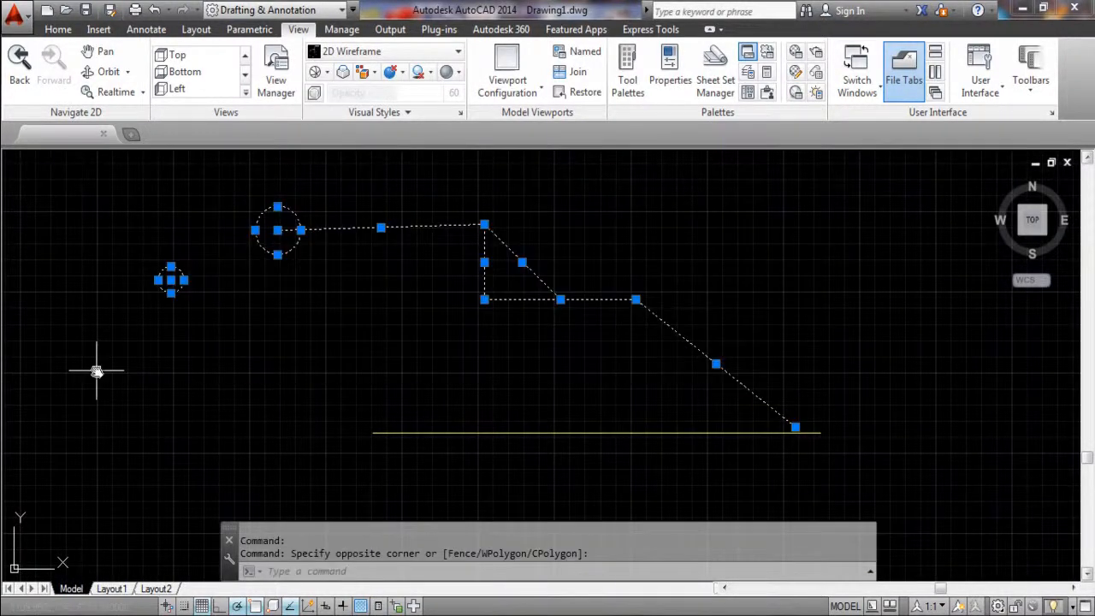
key("Delete")
middle_click_drag(533, 234, 439, 228)
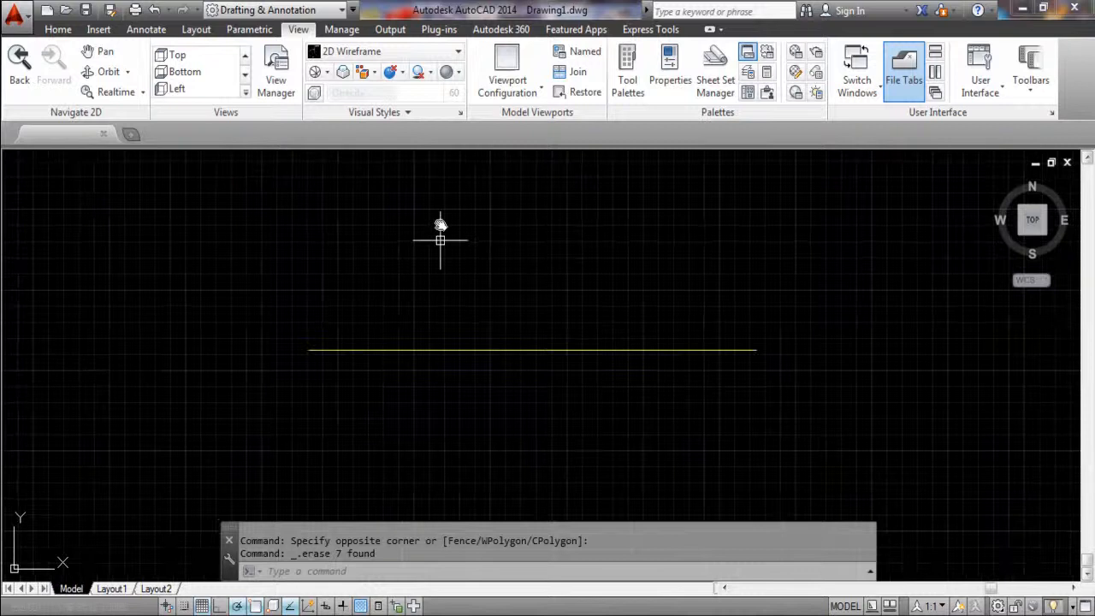
- Lengthen the yellow line horizontally by stretching its left endpoint grip further left, and clear the selection
left_click(485, 351)
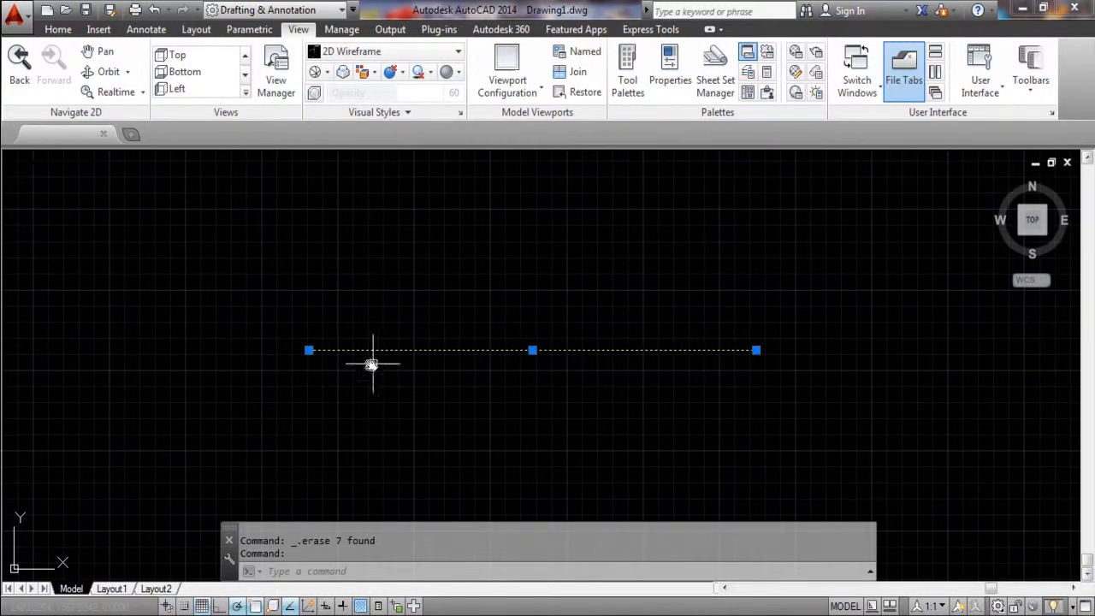
left_click(308, 350)
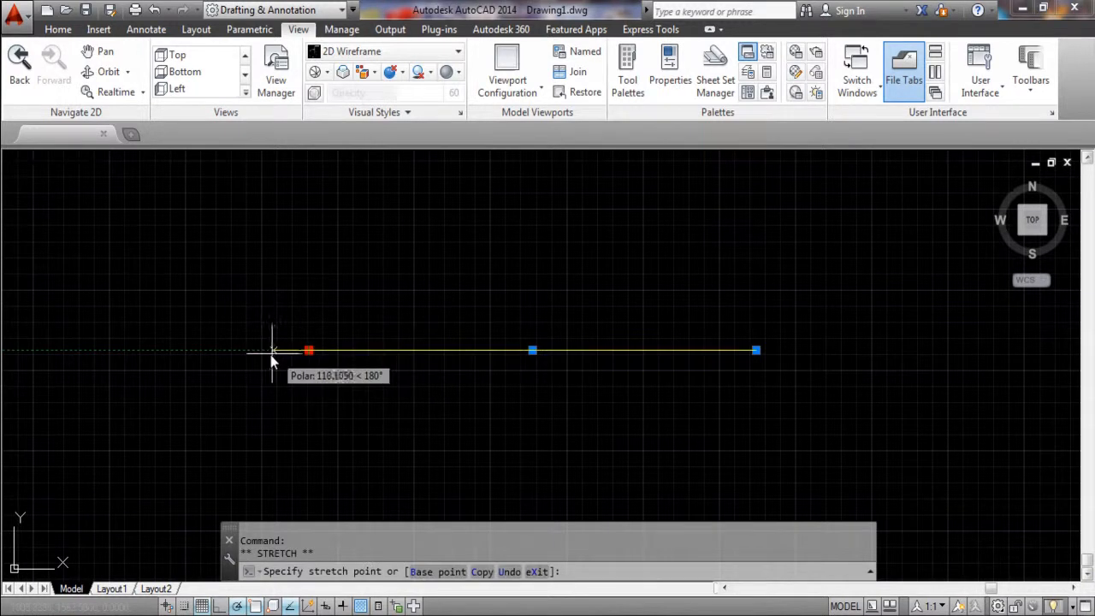
left_click(180, 349)
key("Escape")
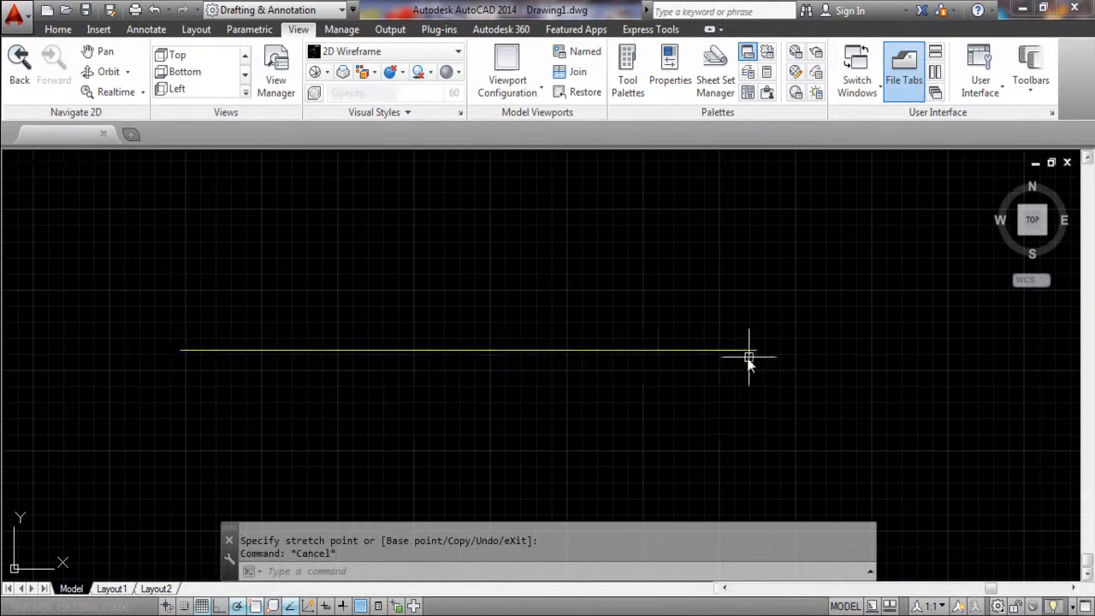
- Move the whole yellow line by its midpoint grip to a position further right and slightly higher
left_click(572, 326)
left_click(500, 352)
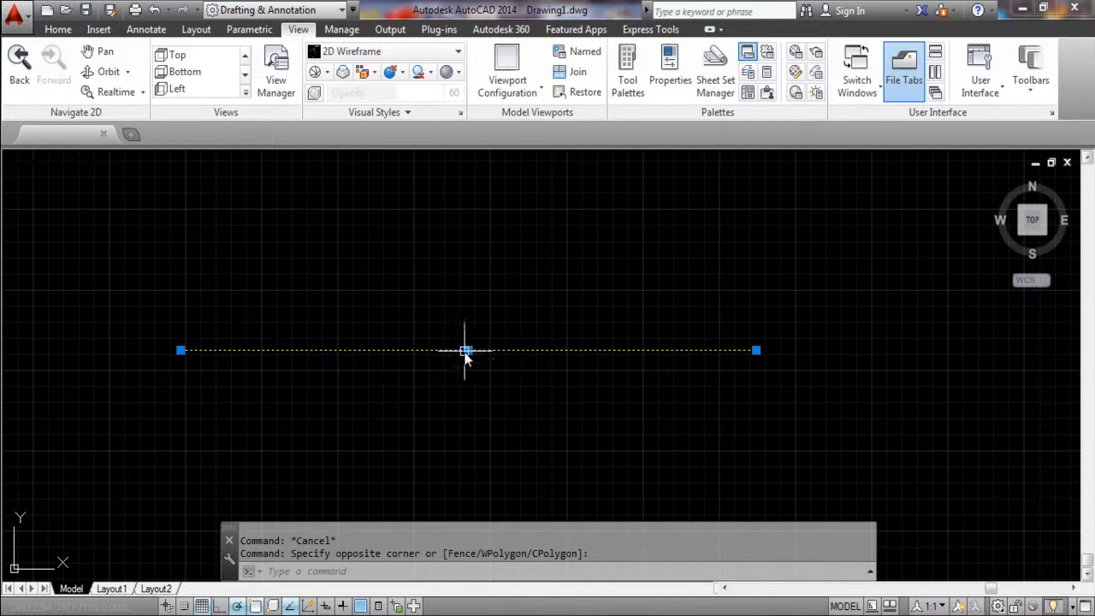
left_click(468, 349)
left_click(411, 272)
left_click(411, 272)
left_click(586, 340)
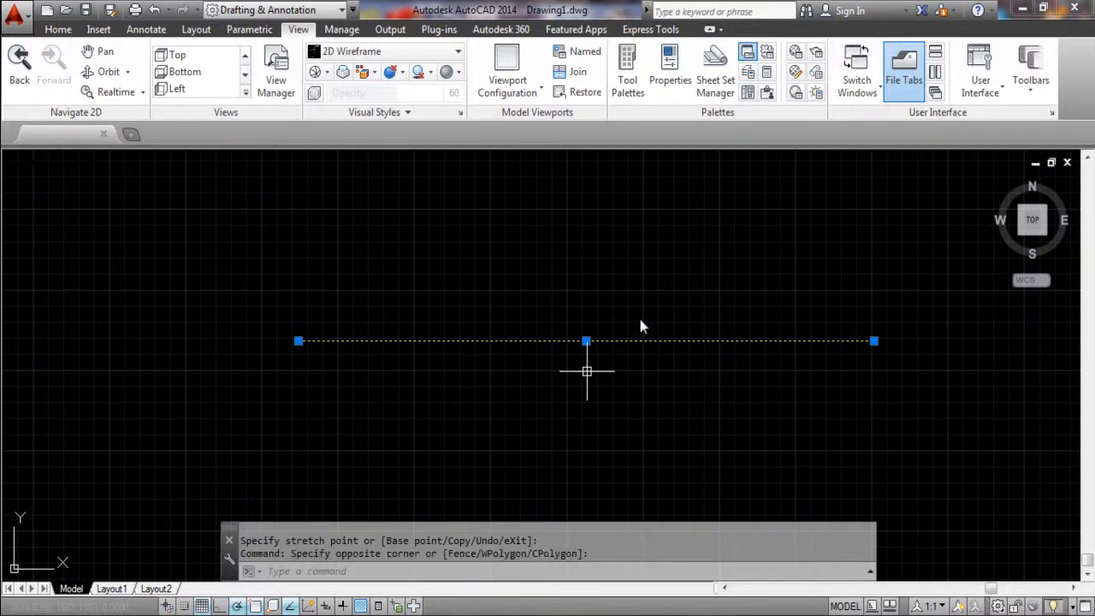
- Erase the yellow horizontal line so the drawing area is empty
left_click_drag(718, 266, 616, 390)
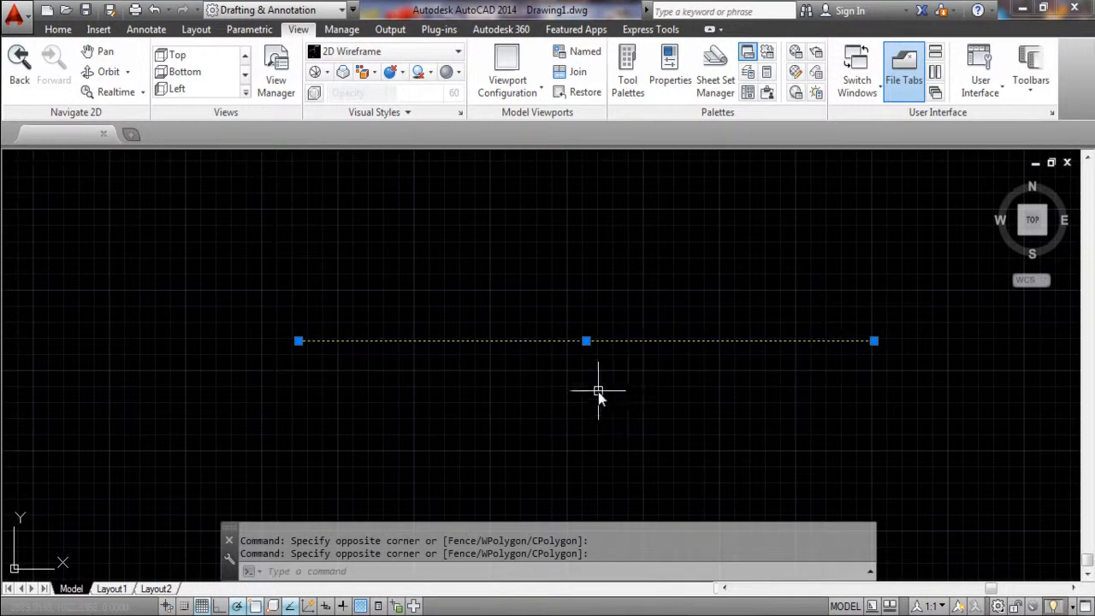
key("Delete")
key("Escape")
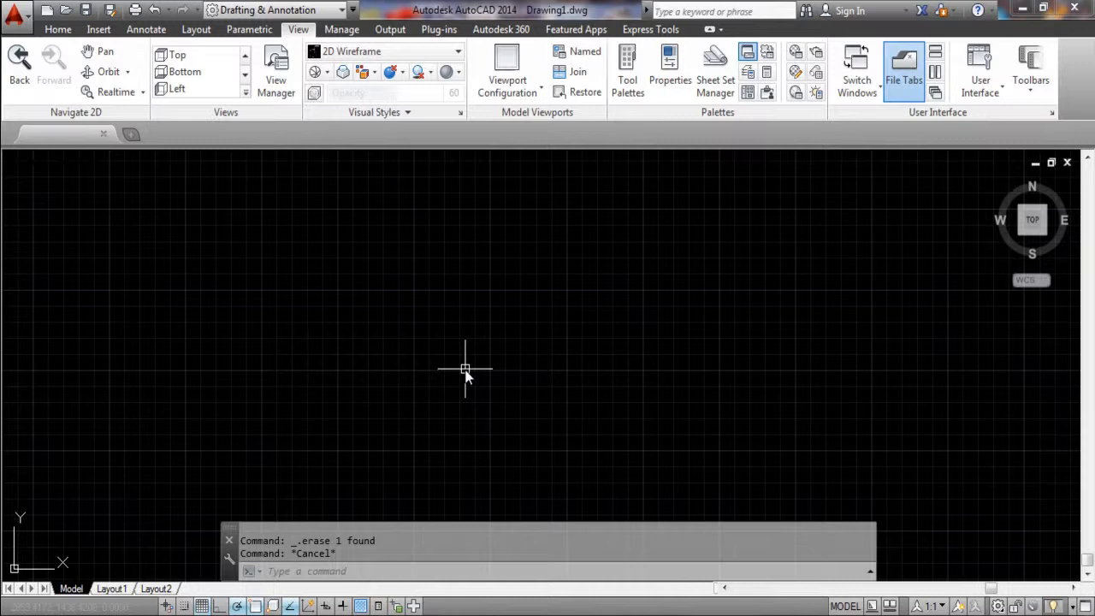
key("Return")
type("lect objects: l")
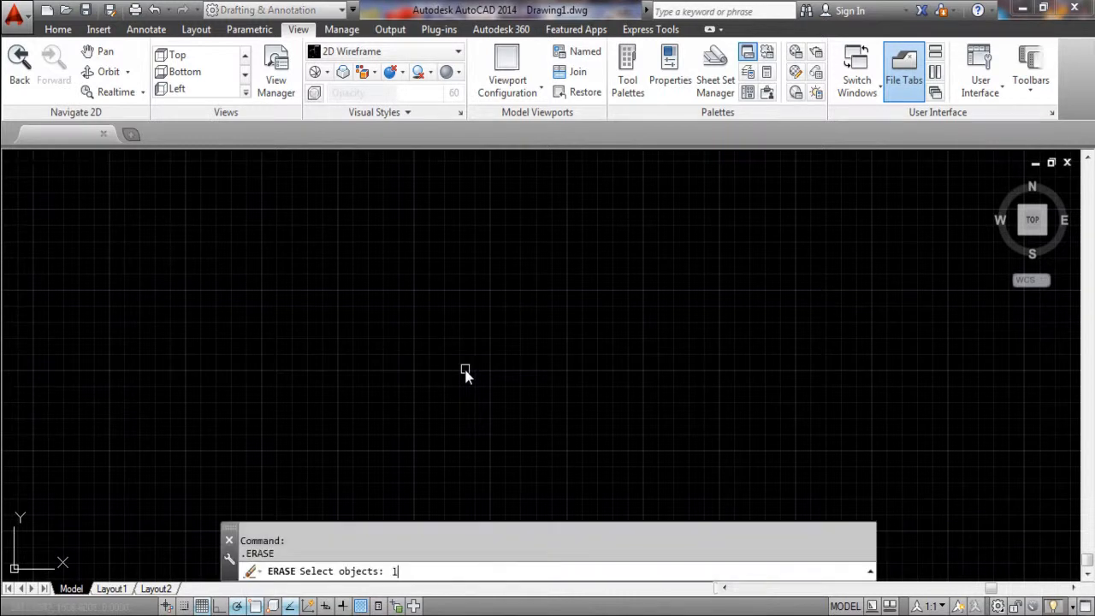
key("Escape")
- Draw a line with its first point given as 100, extending 100 units diagonally toward the upper right, and end the Line command
type("l")
key("Return")
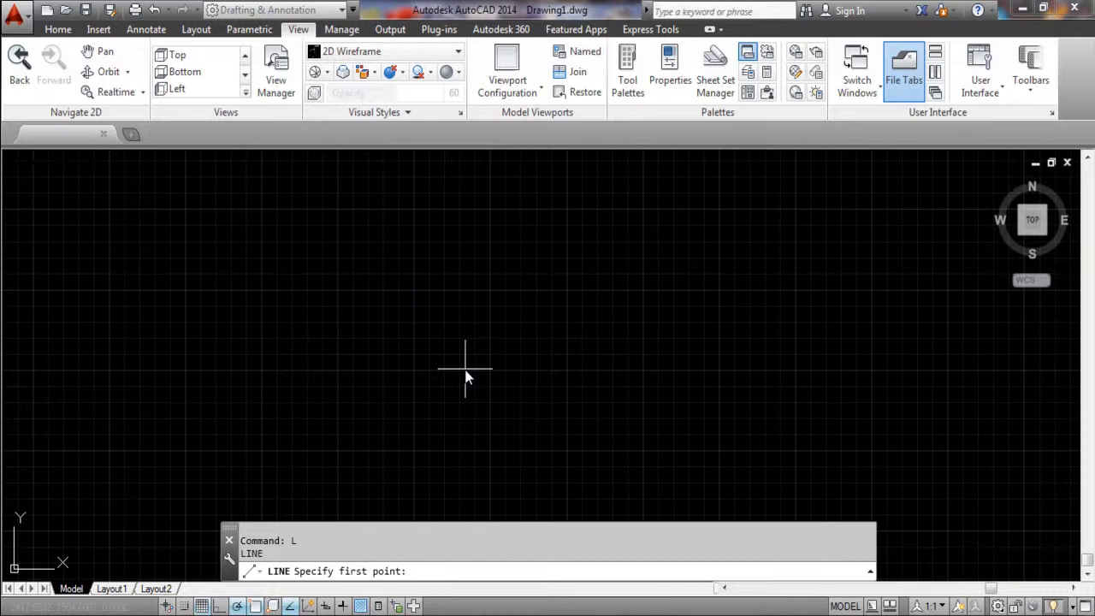
type("100")
key("Return")
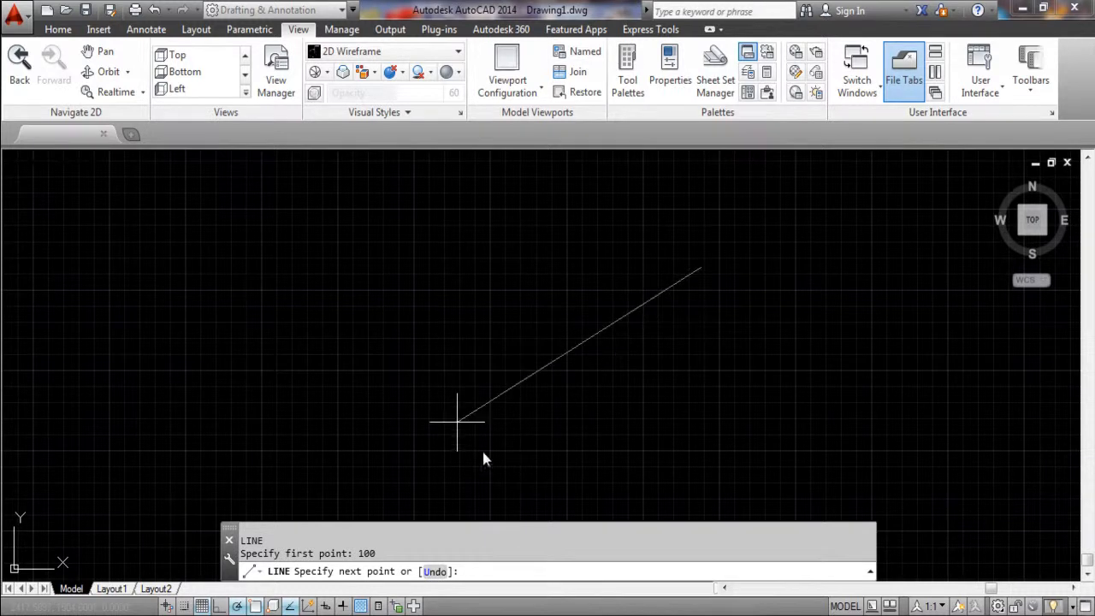
mouse_move(650, 278)
middle_mouse_down()
mouse_move(454, 361)
mouse_move(443, 353)
middle_mouse_up()
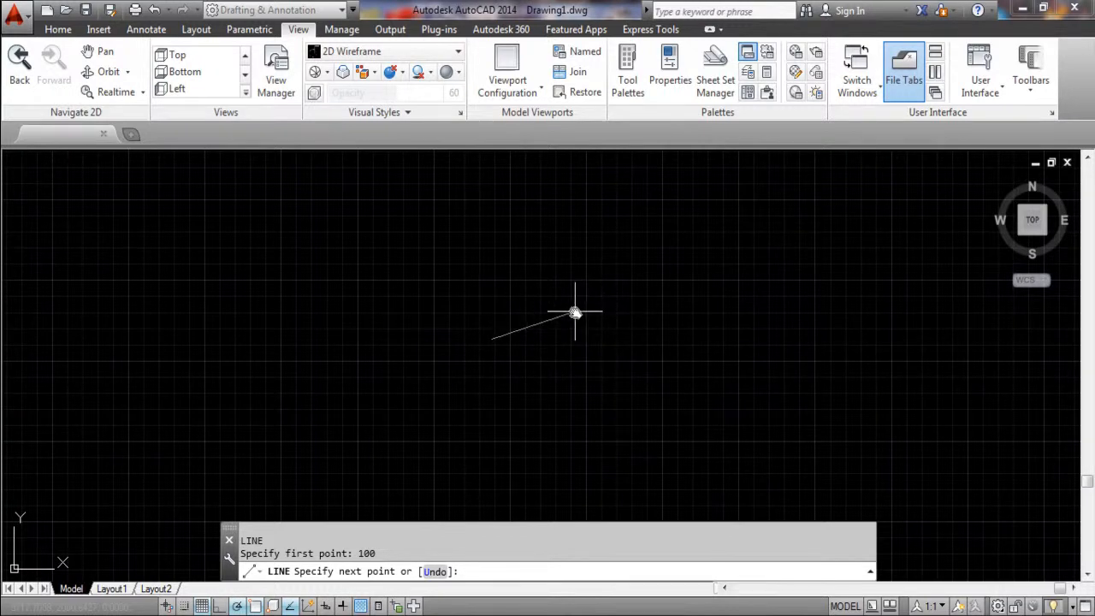
scroll(597, 259, "up", 3)
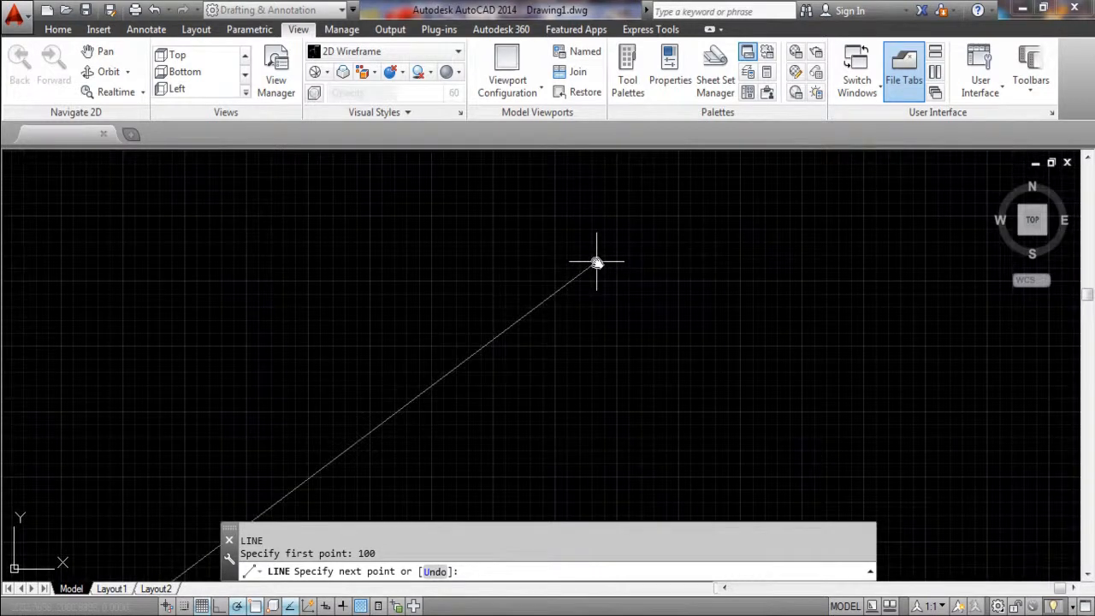
middle_click_drag(528, 361, 675, 158)
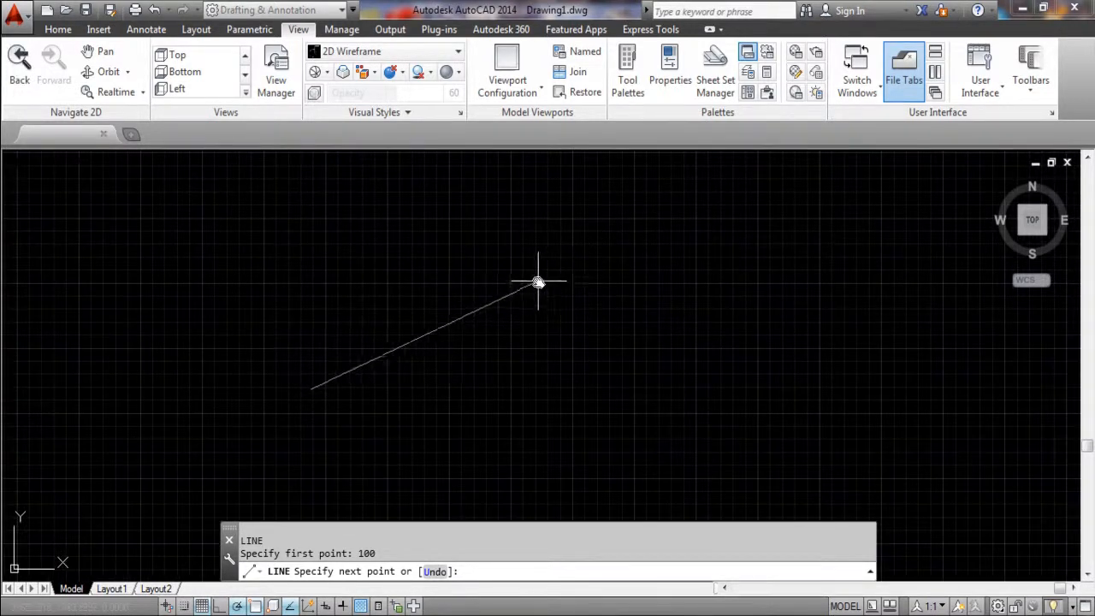
type("100")
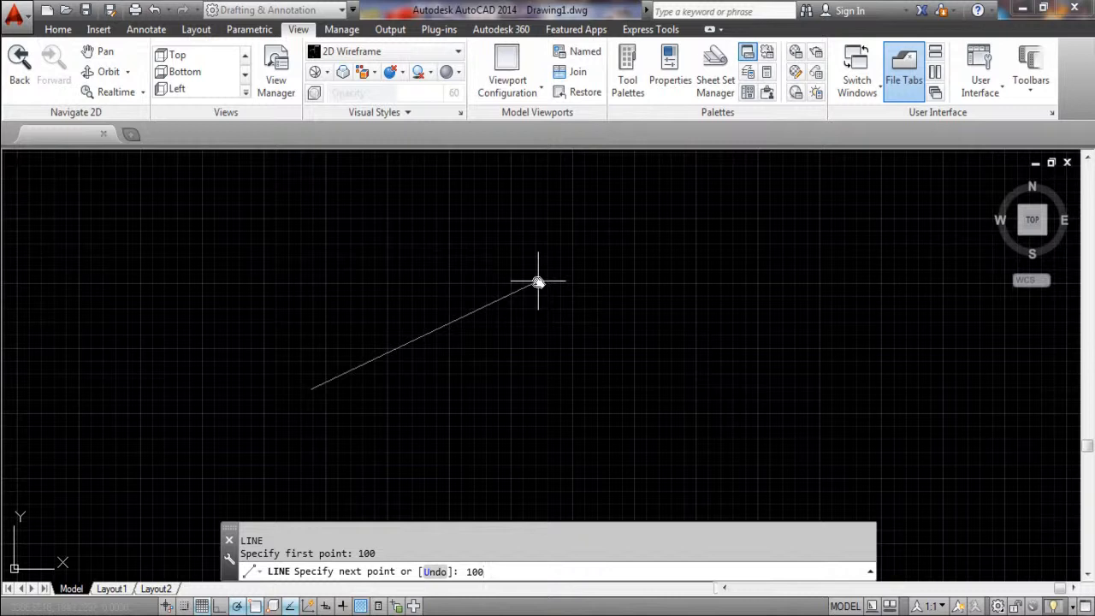
key("Return")
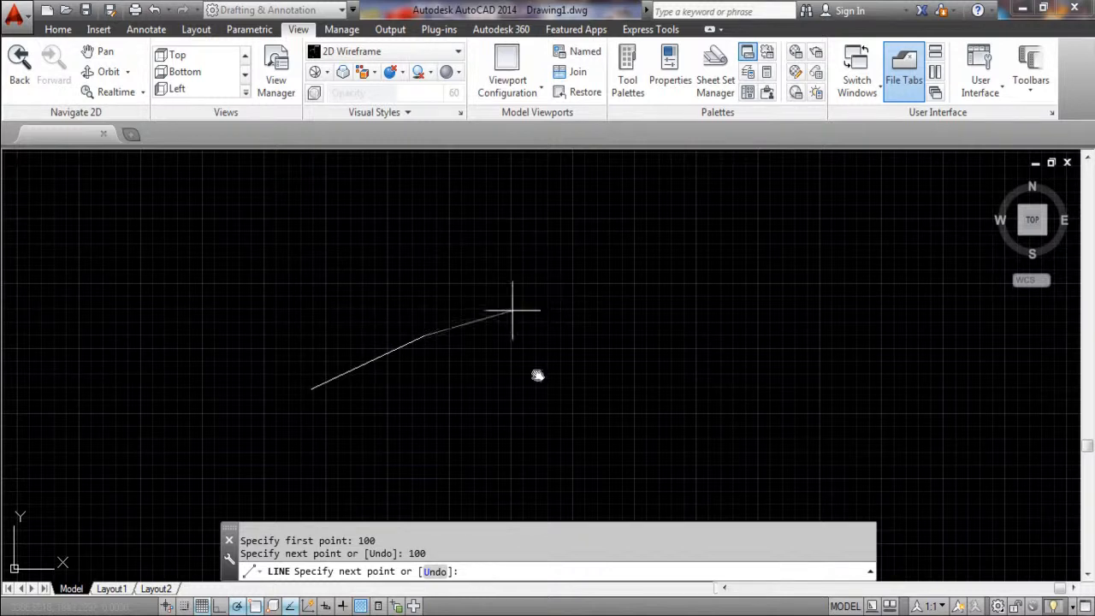
key("Escape")
- Erase the short diagonal line with a crossing selection
left_click(559, 276)
left_click(399, 407)
key("Delete")
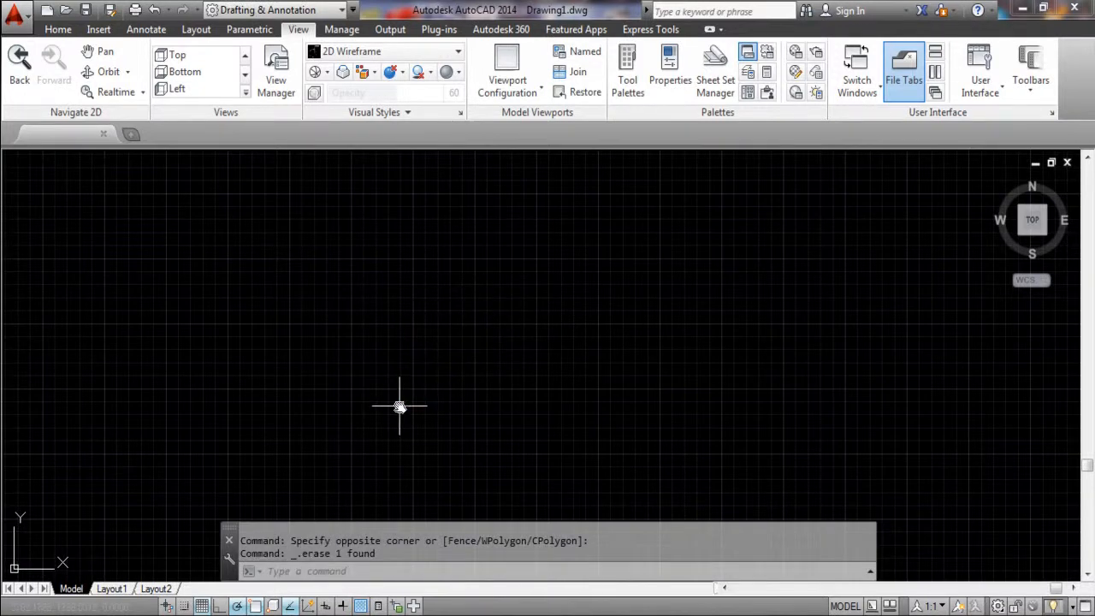
- Start a new line from a free point in the empty drawing area and turn on Dynamic Input
type("l")
key("Return")
left_click(399, 399)
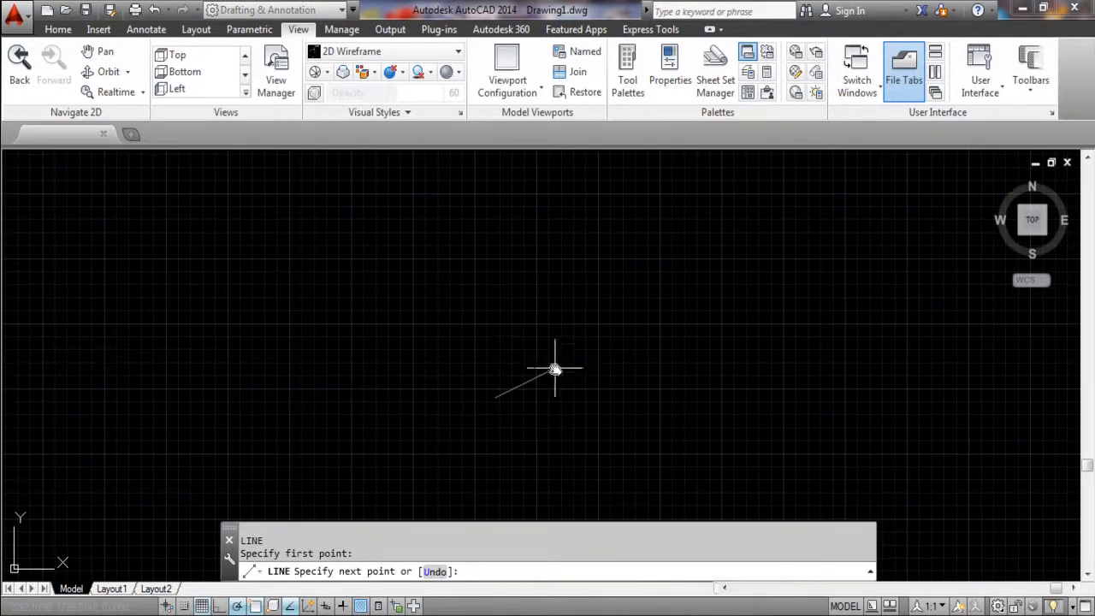
type("100")
key("BackSpace")
key("BackSpace")
key("BackSpace")
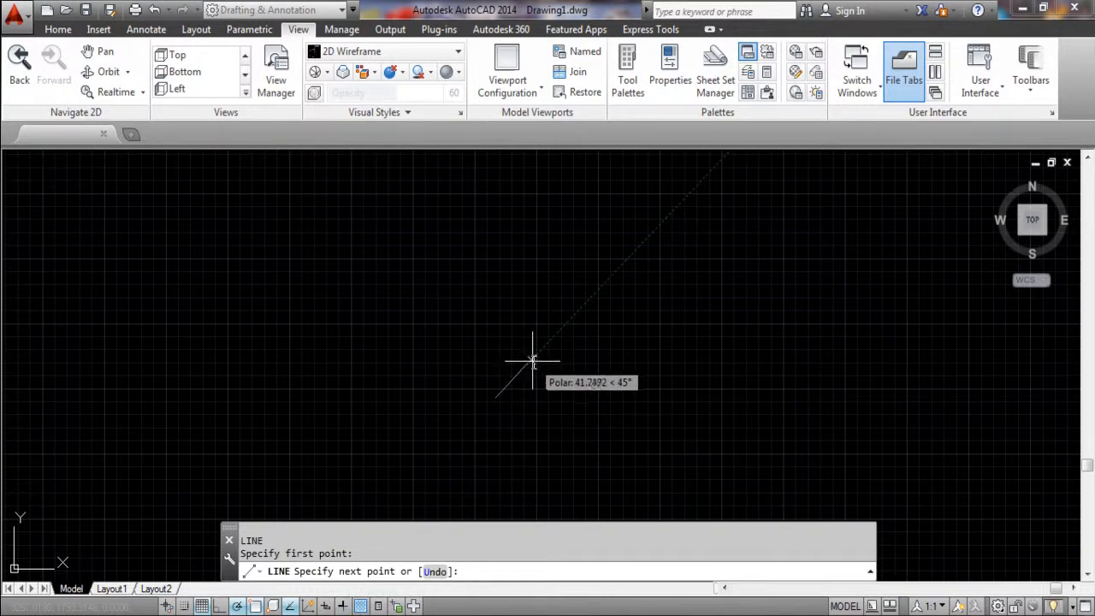
left_click(329, 607)
- Complete the line with a length of 100 at an angle of 45°, and leave the Line command
middle_click_drag(571, 359, 420, 360)
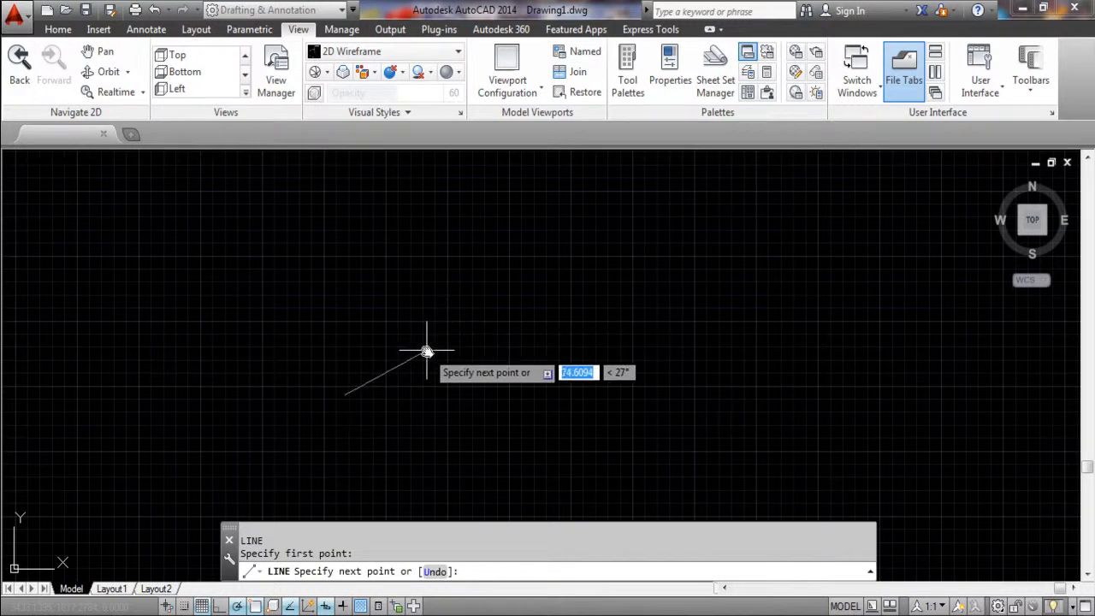
type("100")
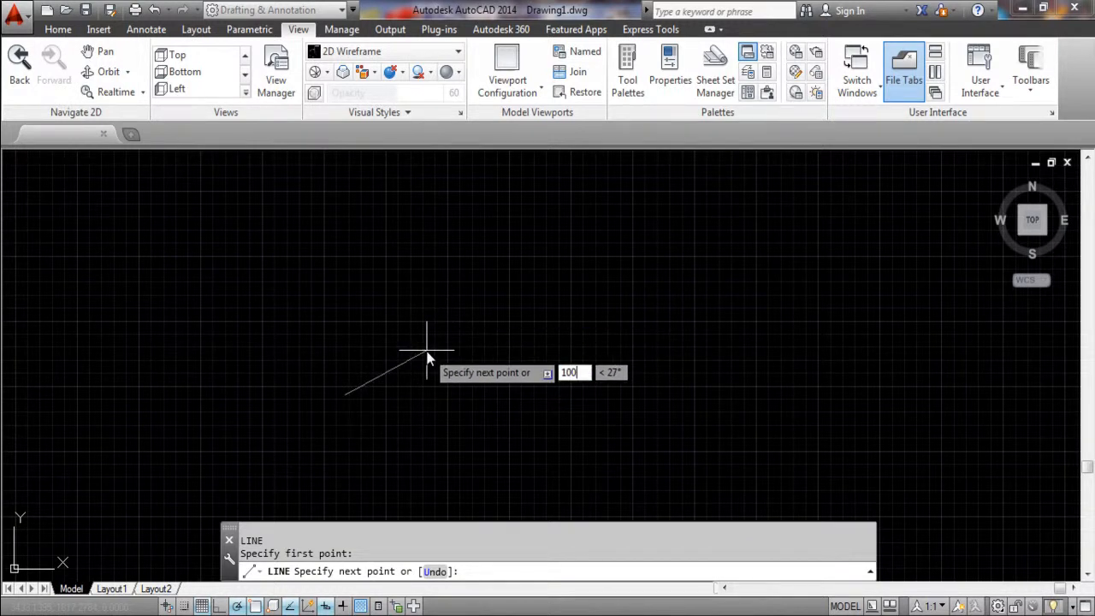
key("Tab")
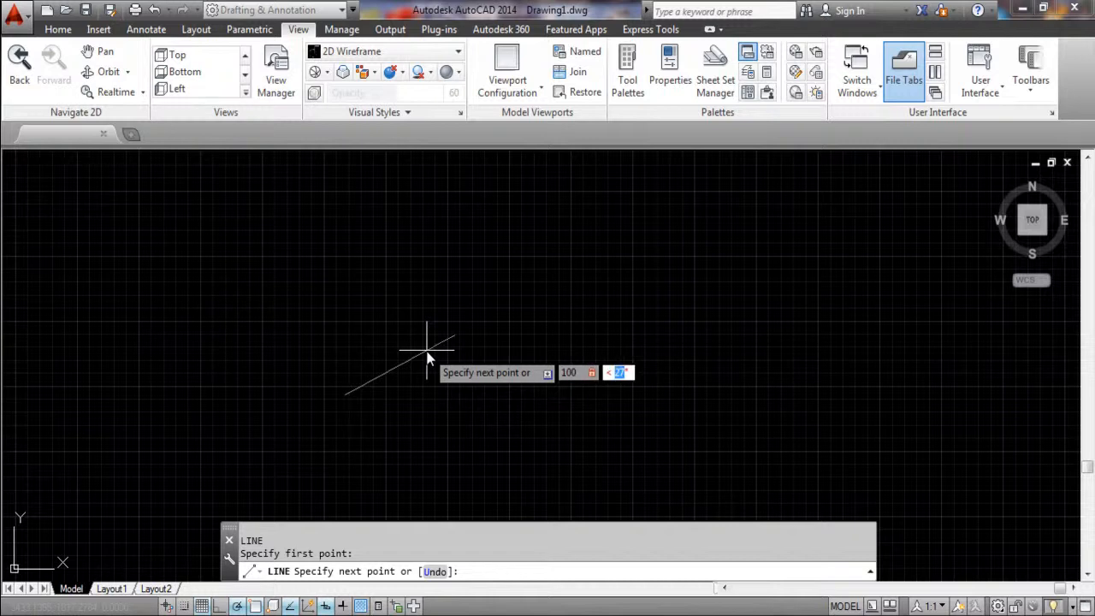
type("45")
key("Return")
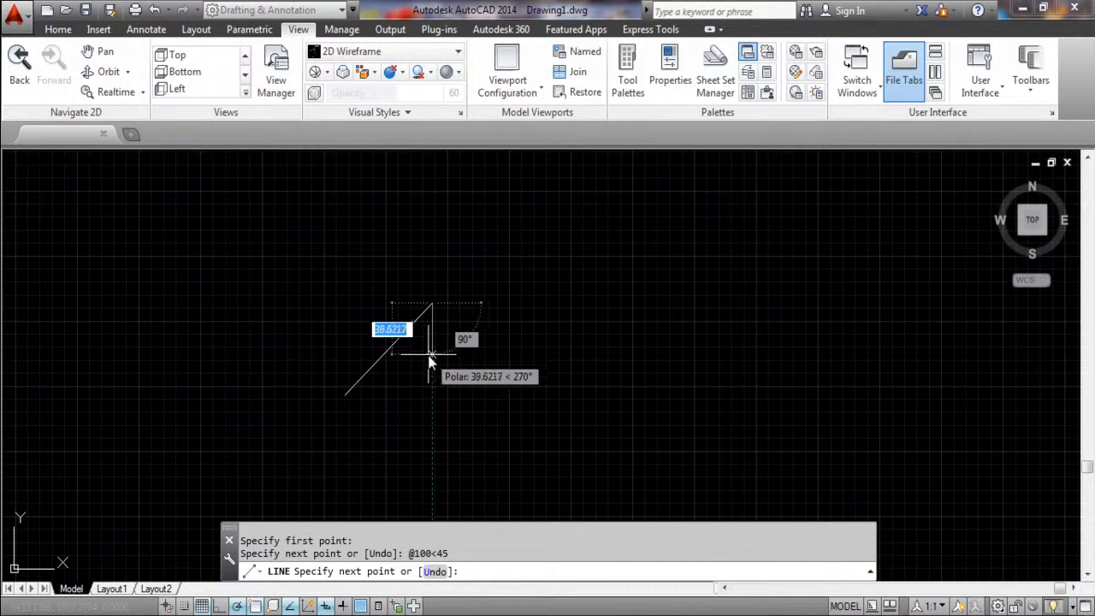
key("Escape")
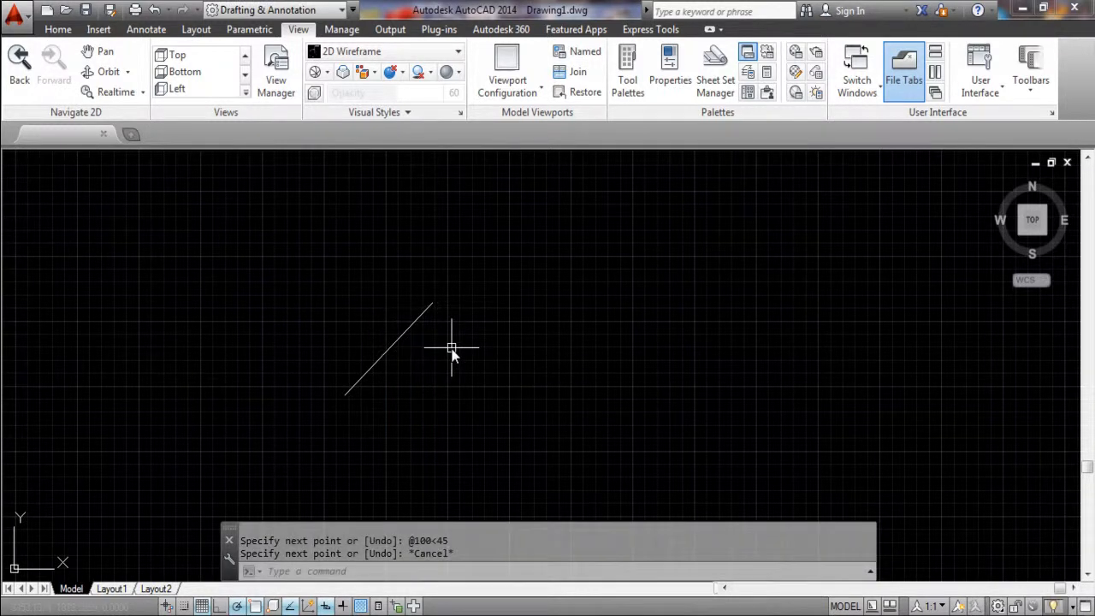
left_click(540, 379)
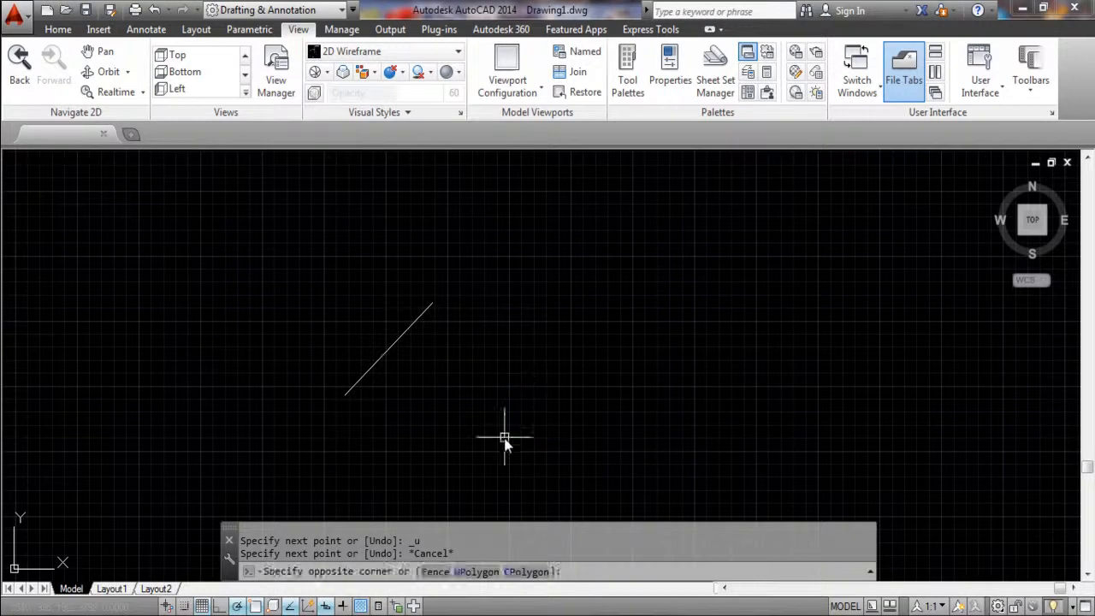
key("Escape")
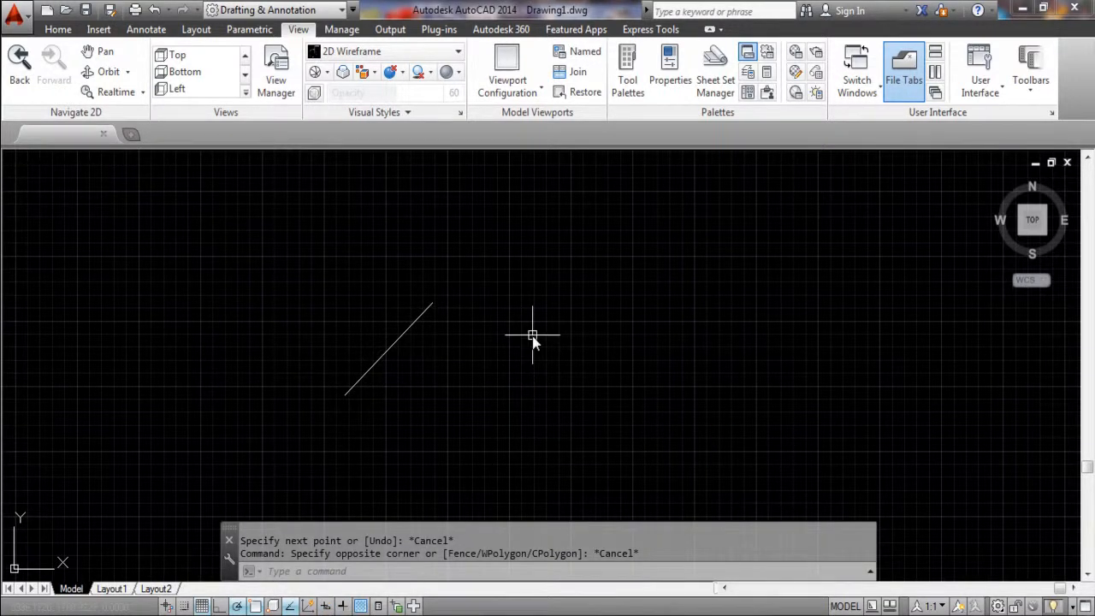
type("l")
key("Return")
left_click(535, 385)
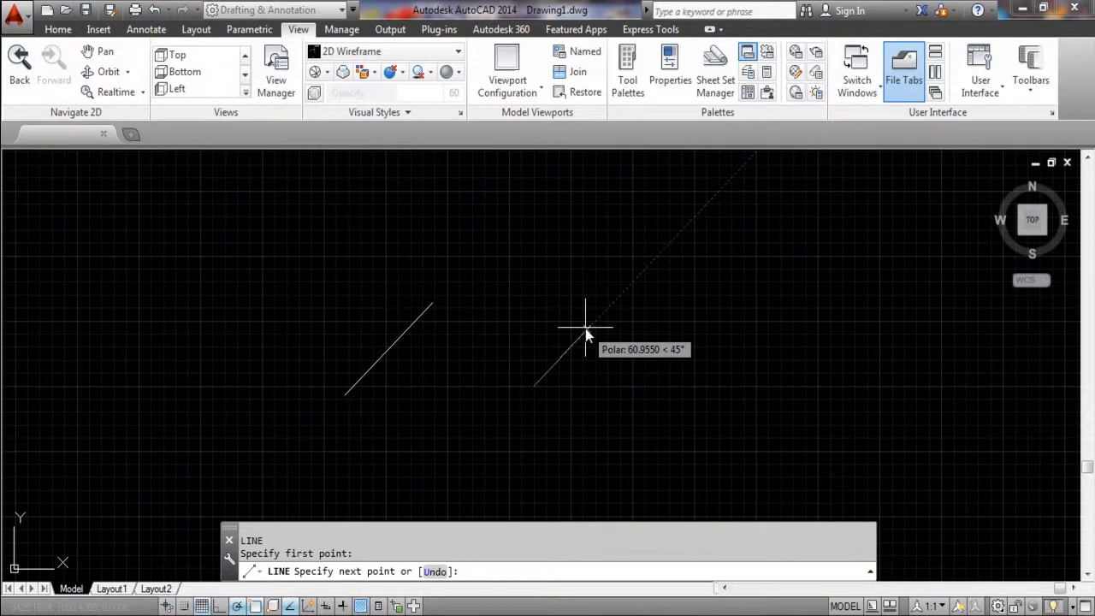
type("120")
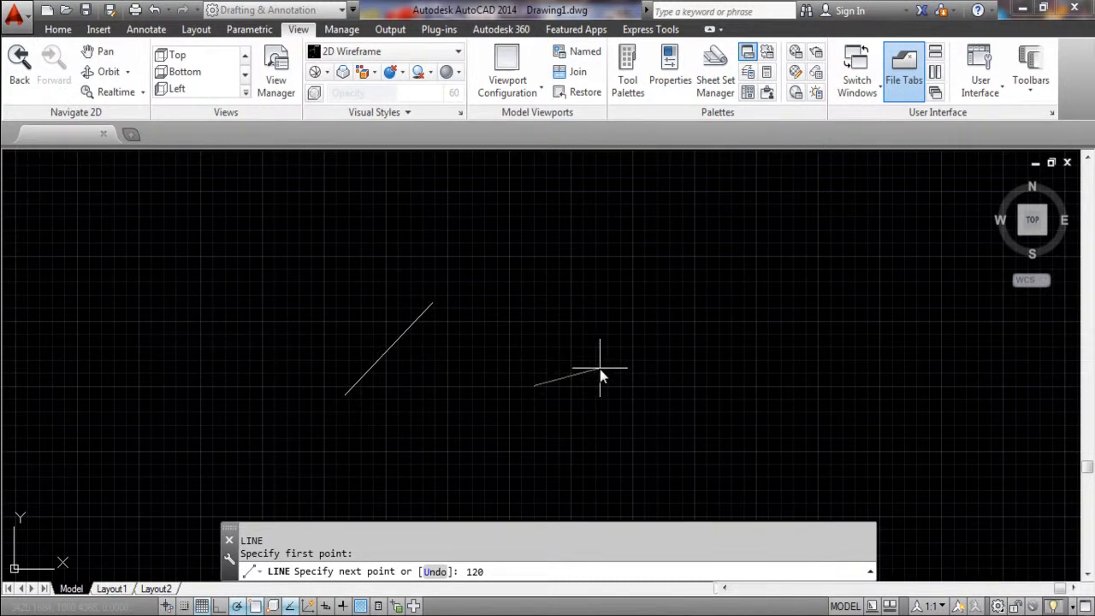
key("BackSpace")
key("BackSpace")
key("BackSpace")
type("@120,60")
key("Return")
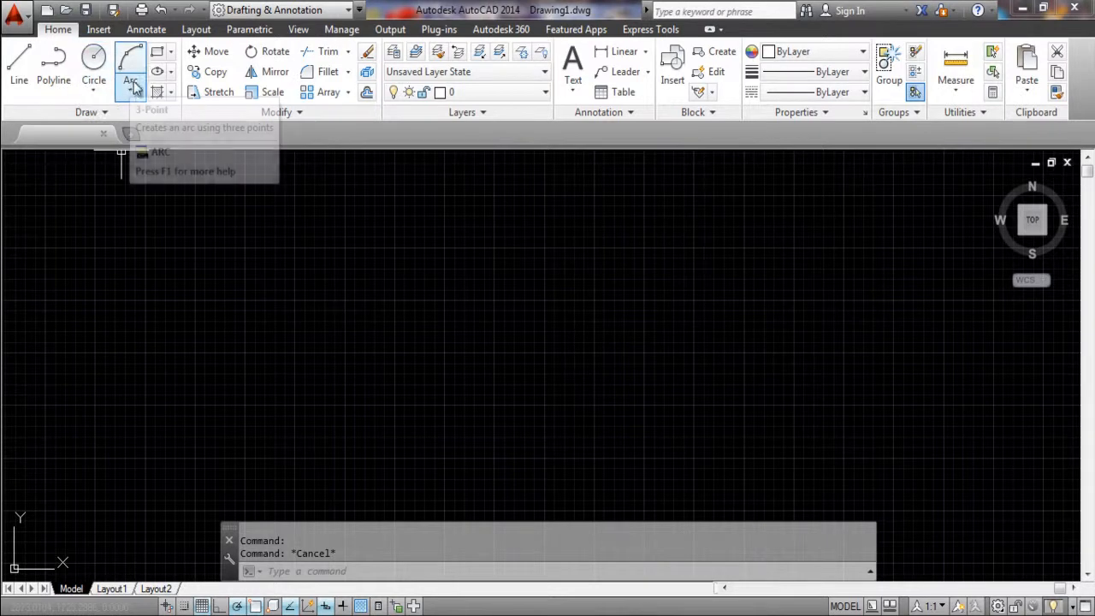
- Draw a wide upward-bulging 3-Point arc across the middle of the empty drawing area
left_click(154, 122)
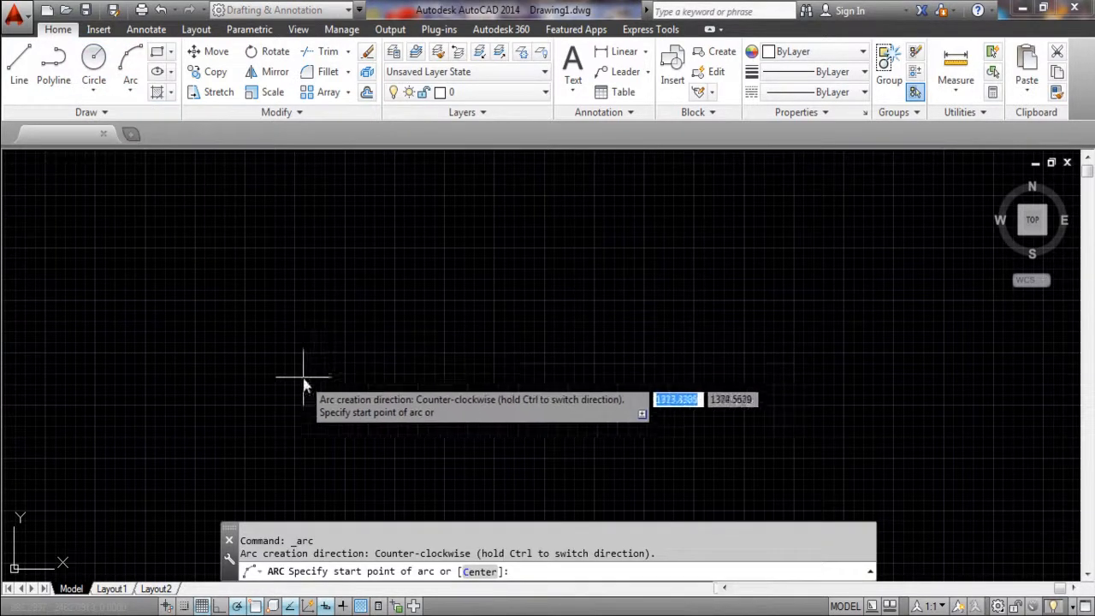
left_click(246, 393)
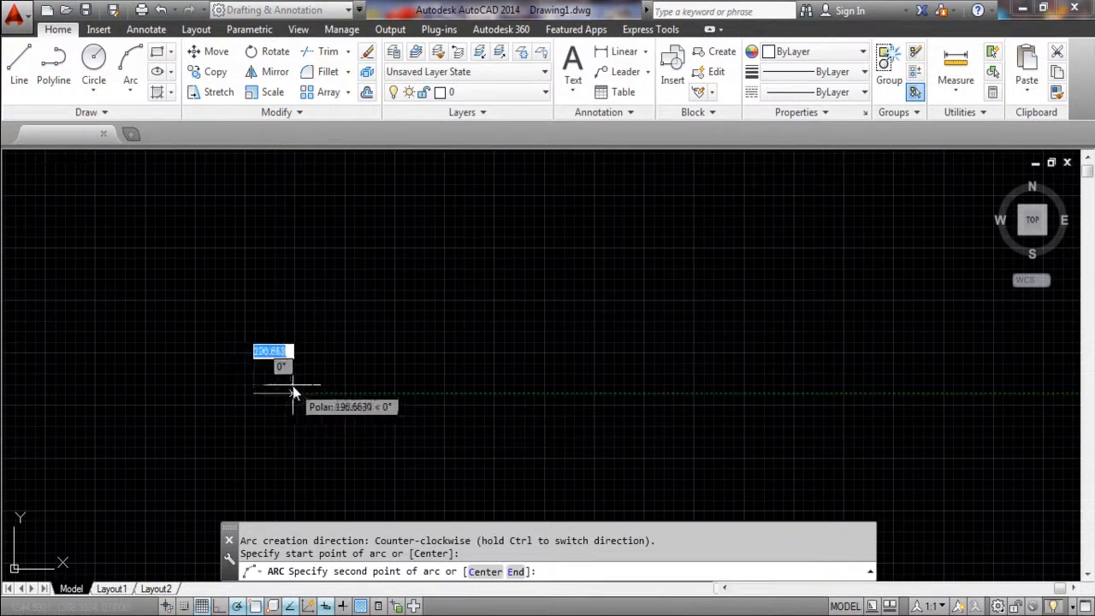
left_click(414, 275)
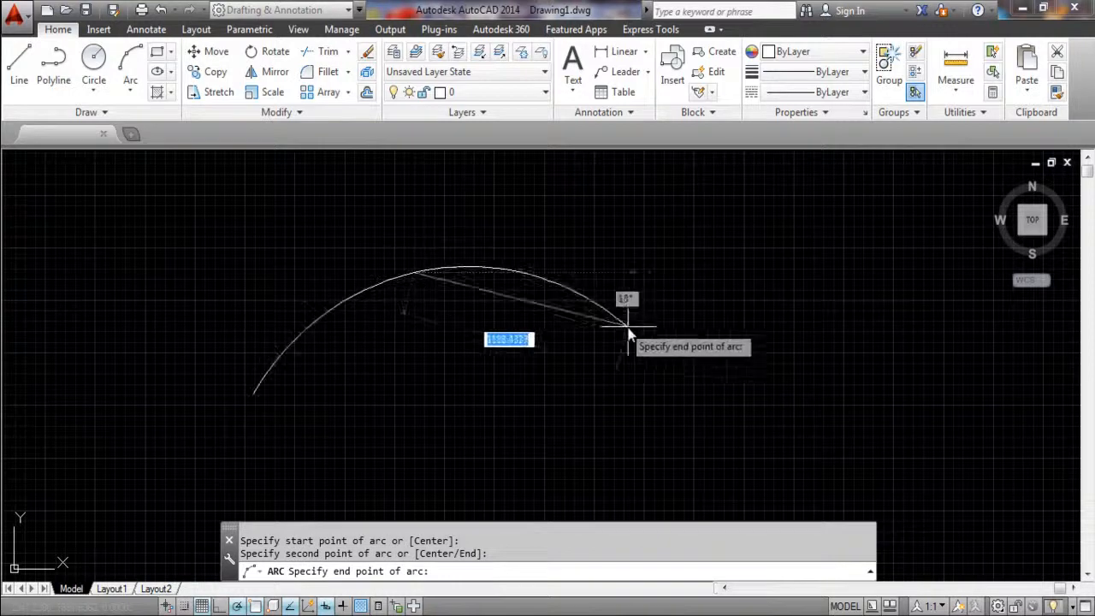
left_click(671, 374)
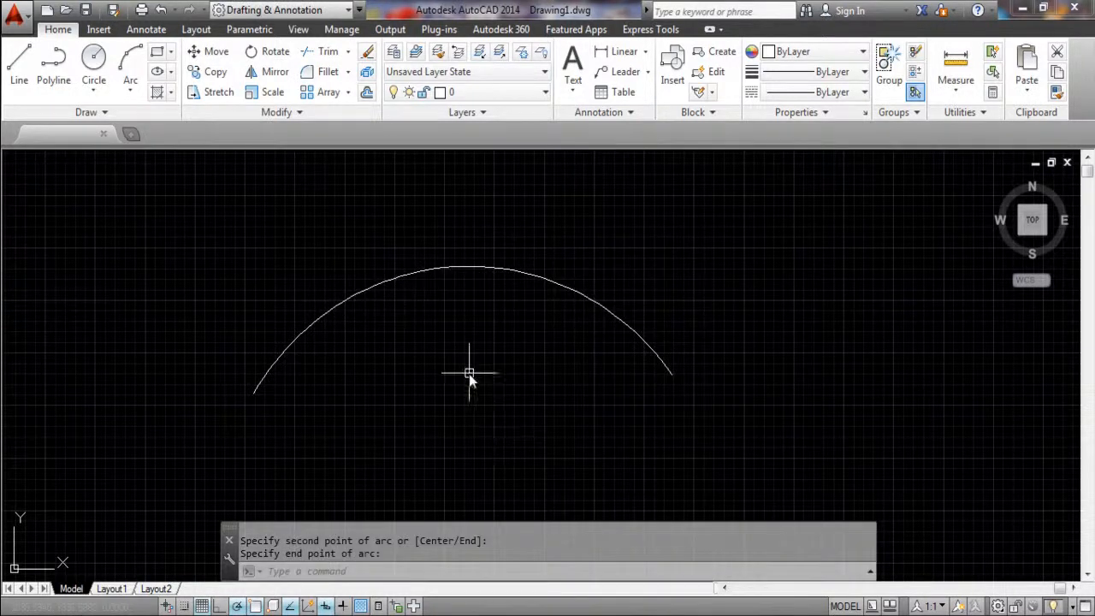
left_click(655, 256)
left_click(552, 385)
key("Escape")
- Draw a Start, Center, End arc below the first arc, curving down from its left start point to a lower-right endpoint
left_click(130, 87)
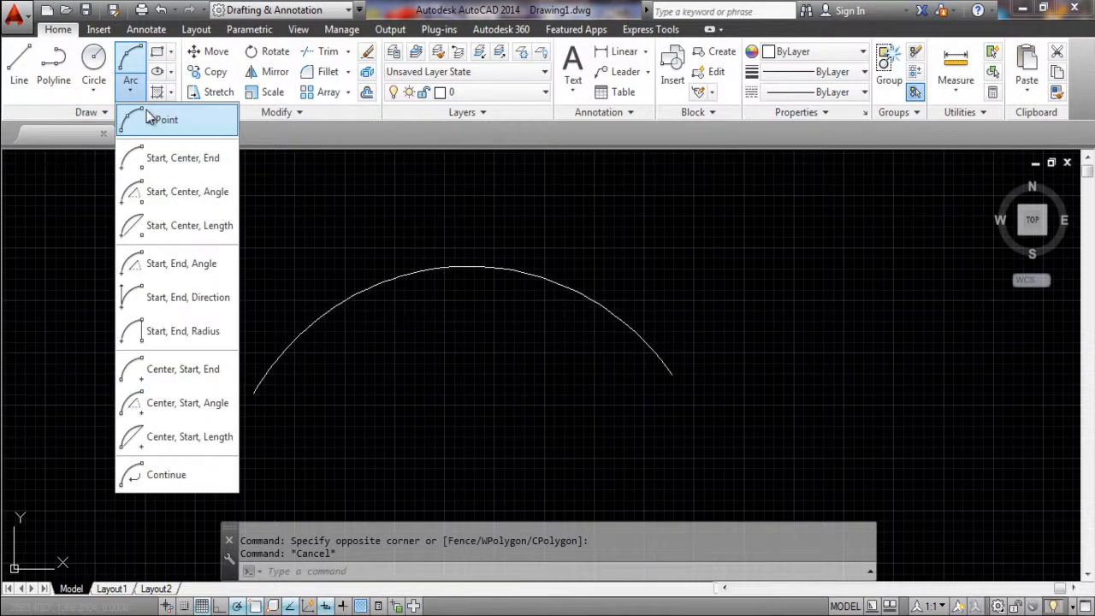
left_click(182, 158)
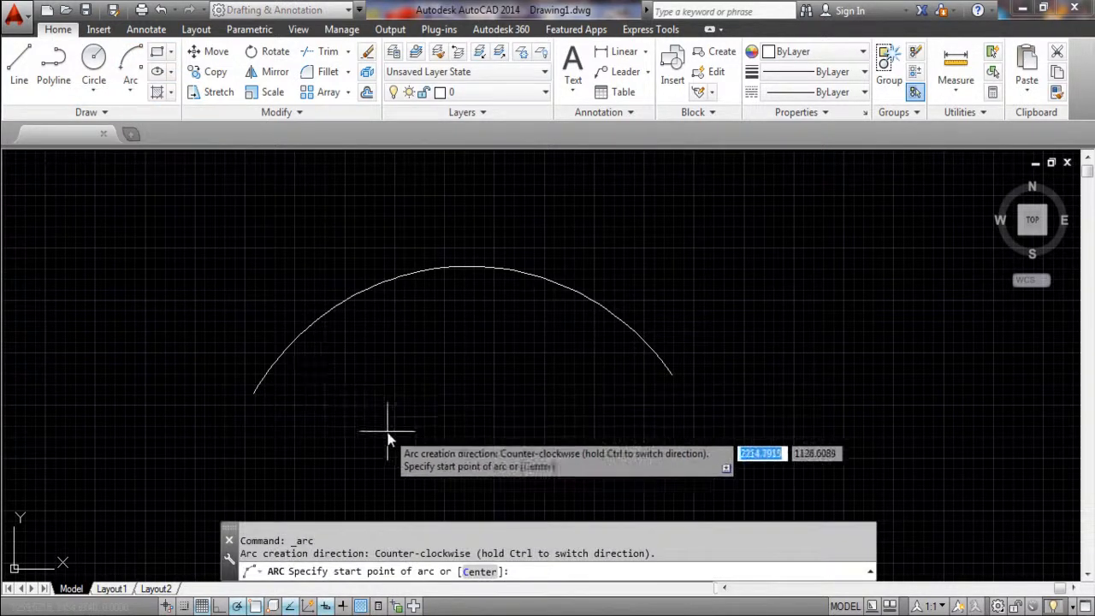
middle_click_drag(410, 428, 386, 293)
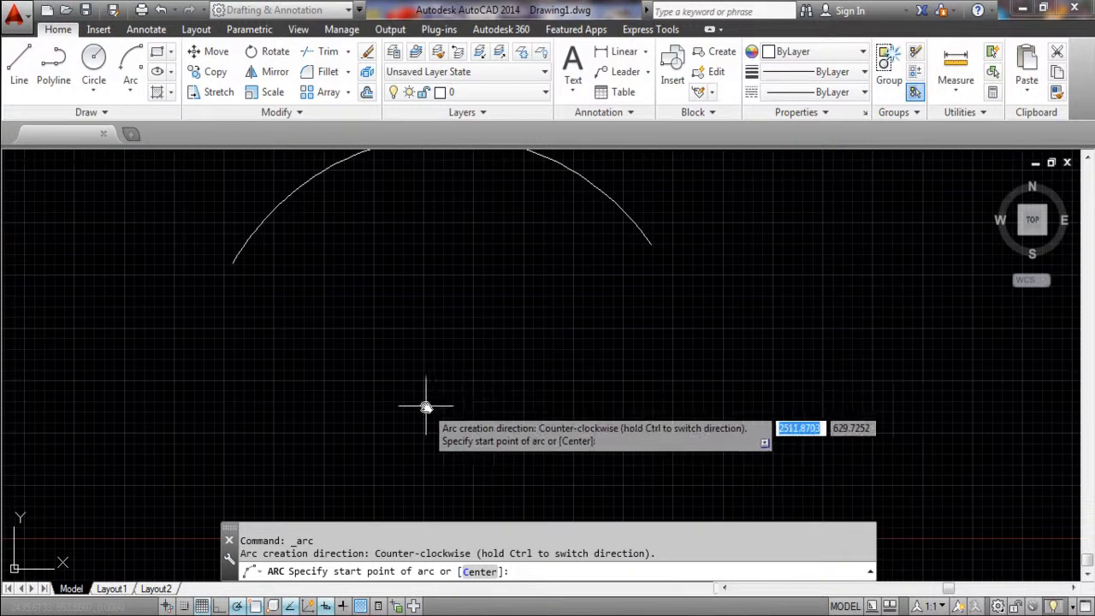
left_click(305, 446)
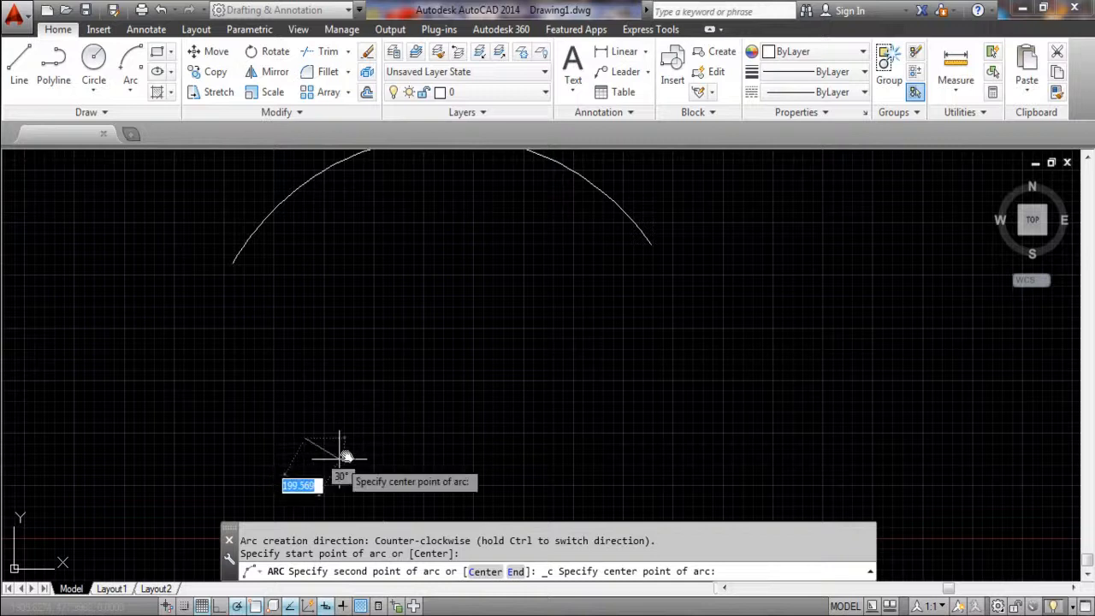
left_click(493, 434)
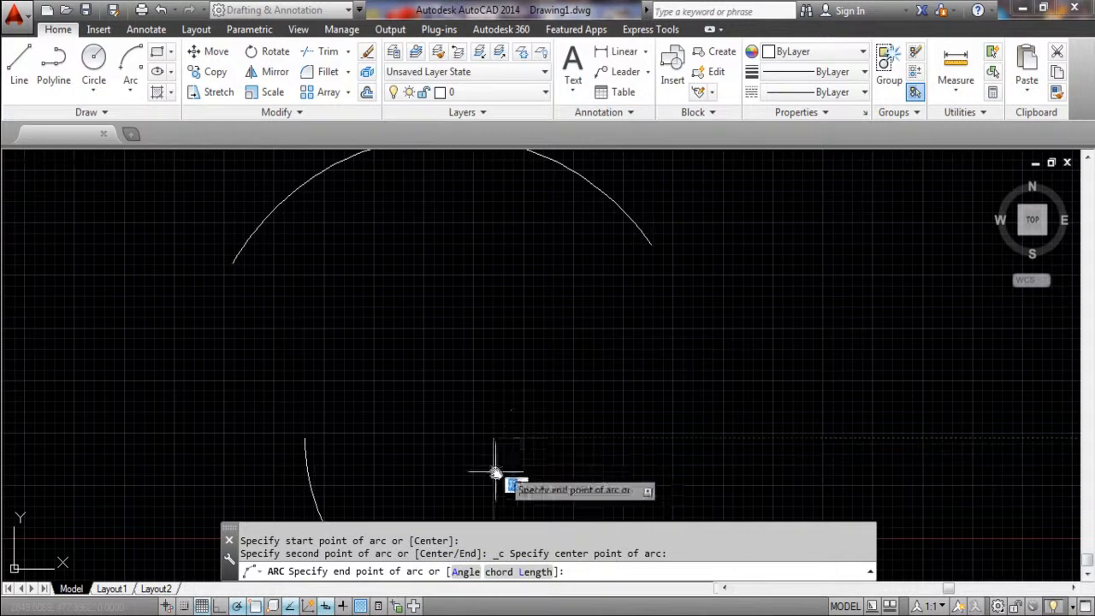
scroll(498, 414, "down", 3)
scroll(483, 376, "up", 2)
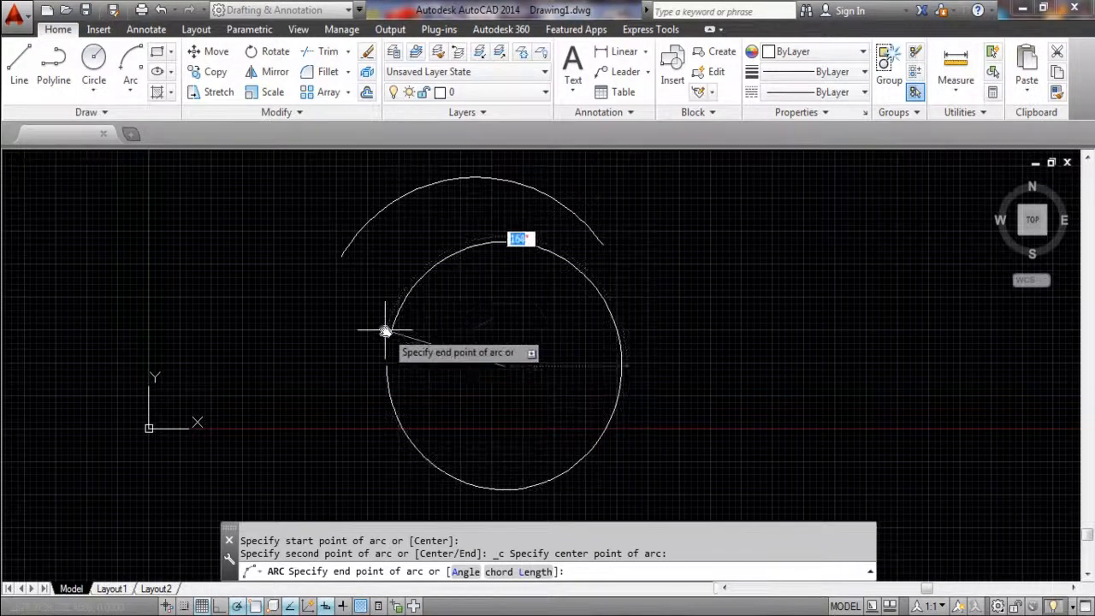
left_click(547, 478)
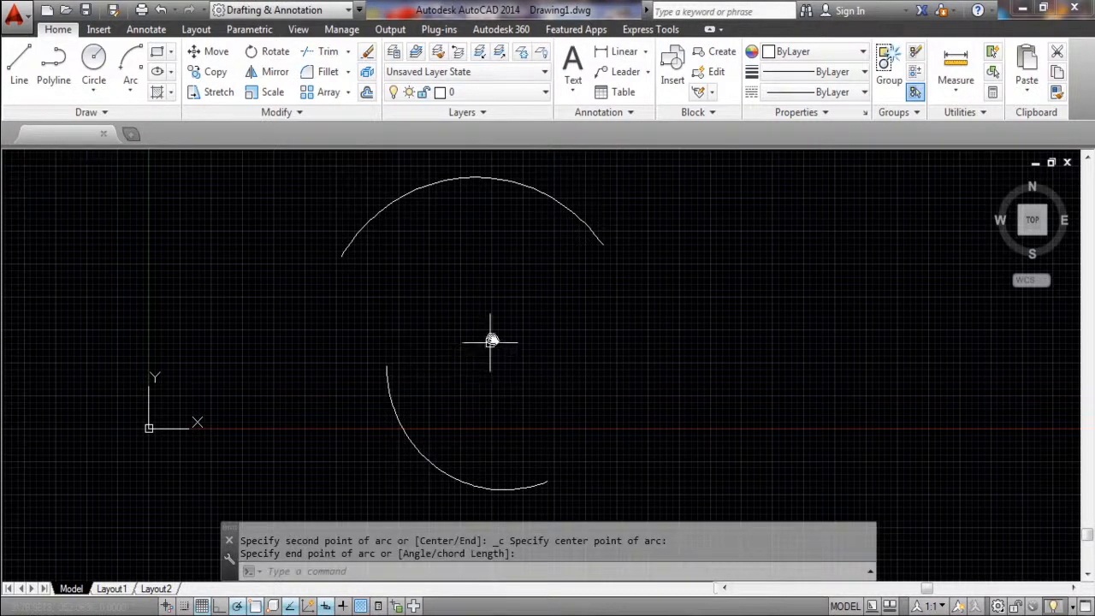
- Try to draw a Start, Center, Length arc to the right, between the two existing arcs
left_click(130, 87)
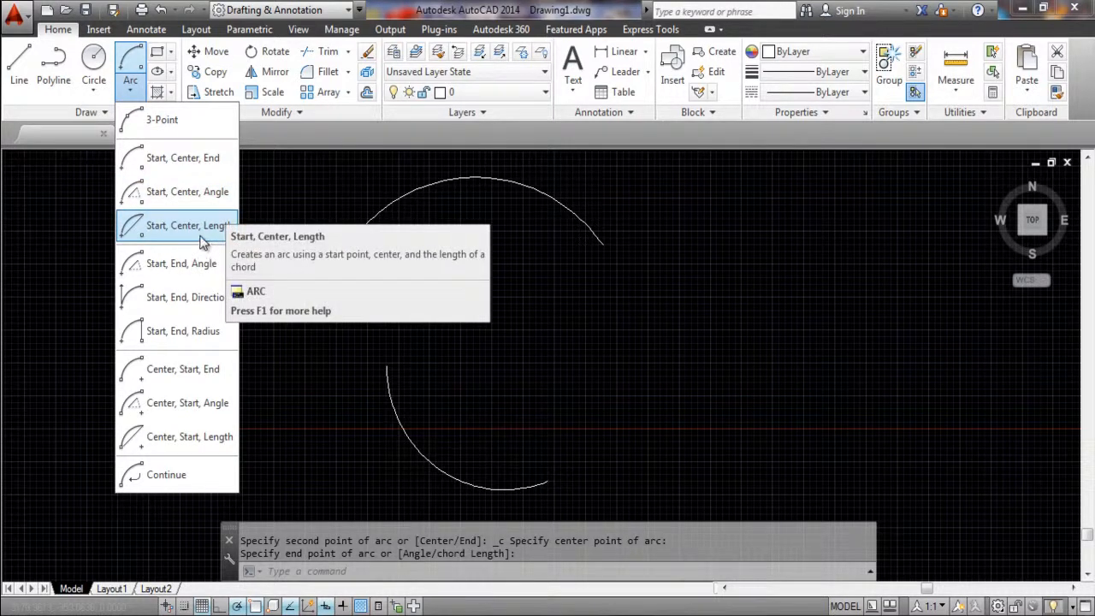
left_click(201, 243)
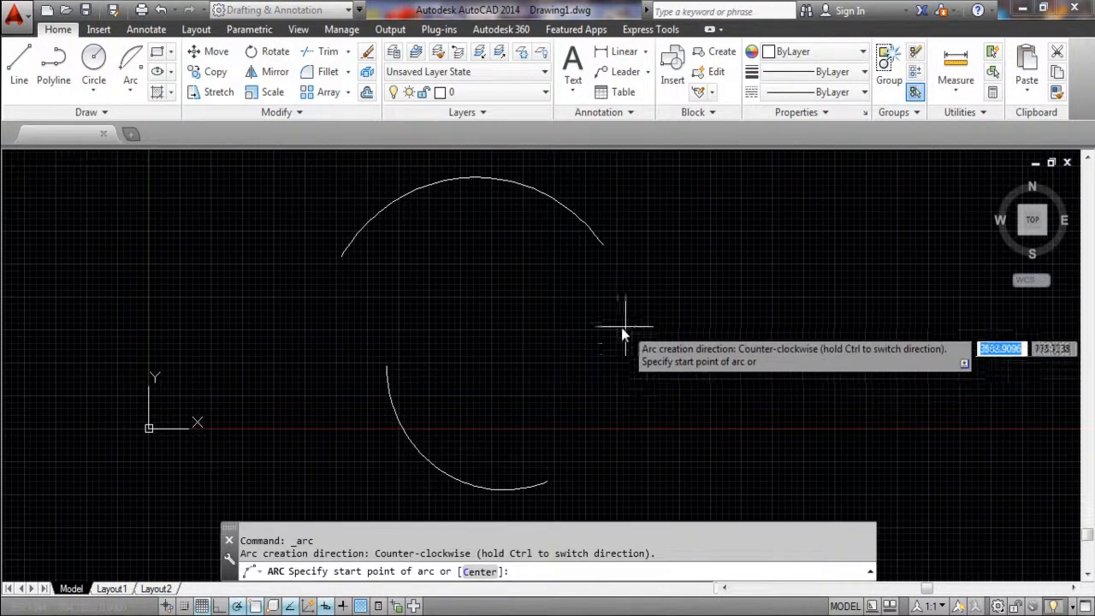
left_click(581, 353)
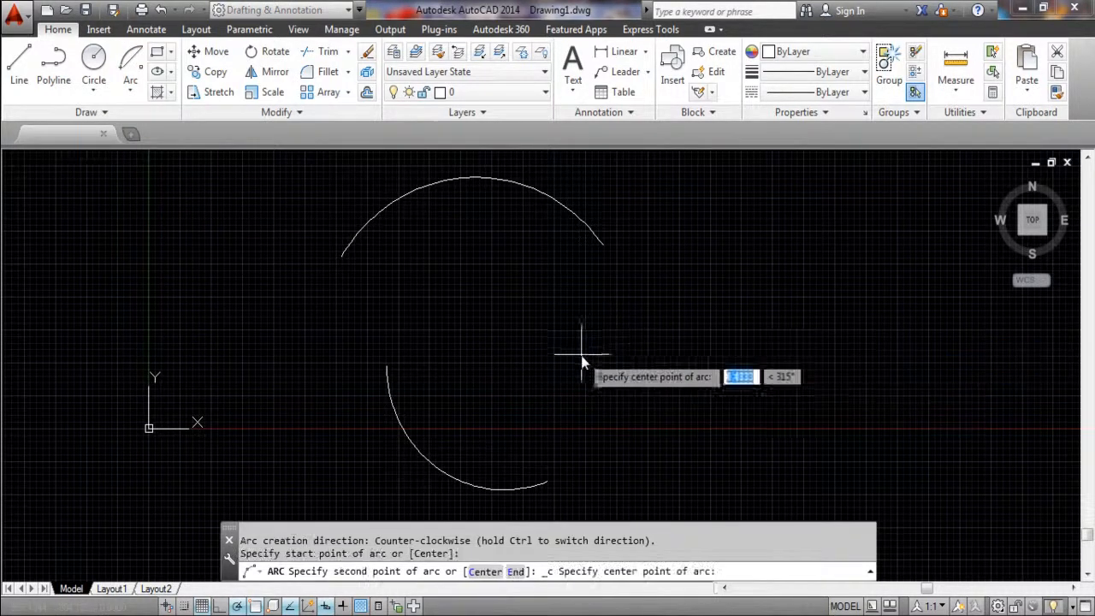
left_click(645, 289)
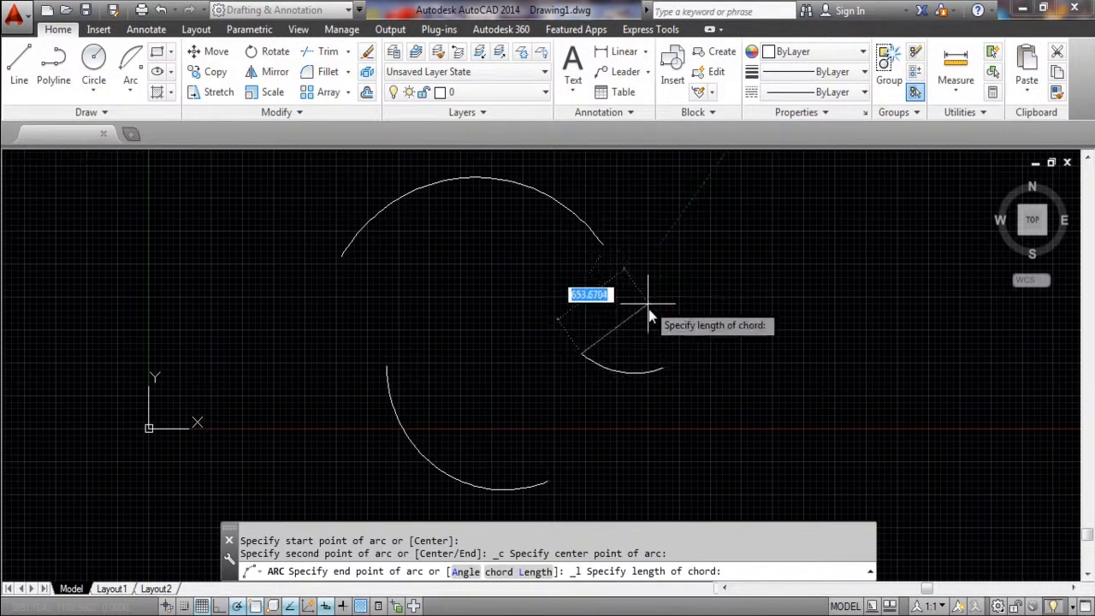
key("Escape")
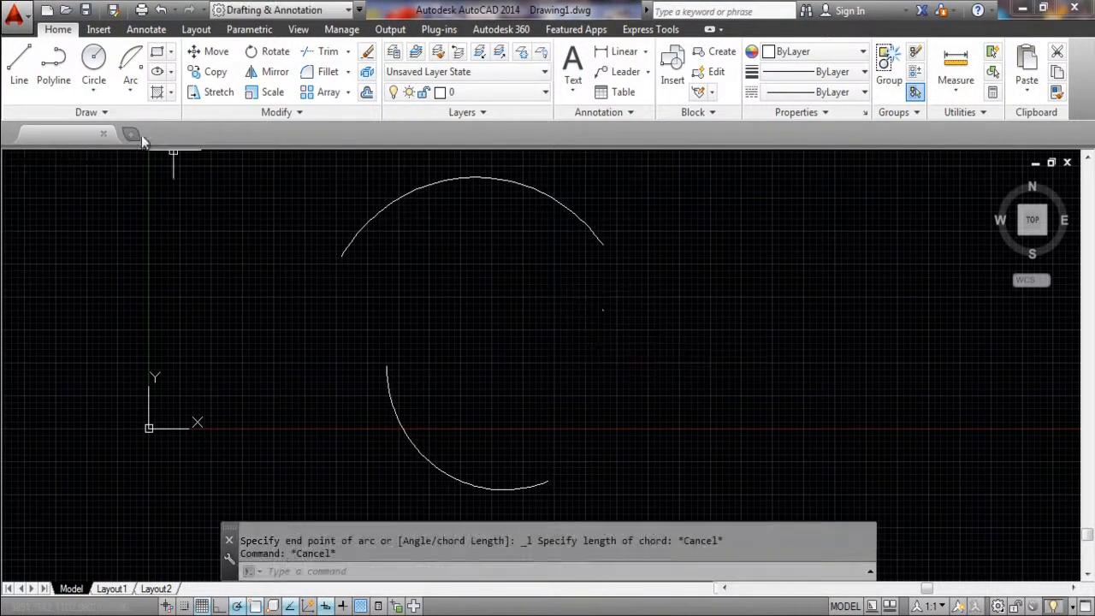
- Open the list of arc construction methods
left_click(130, 83)
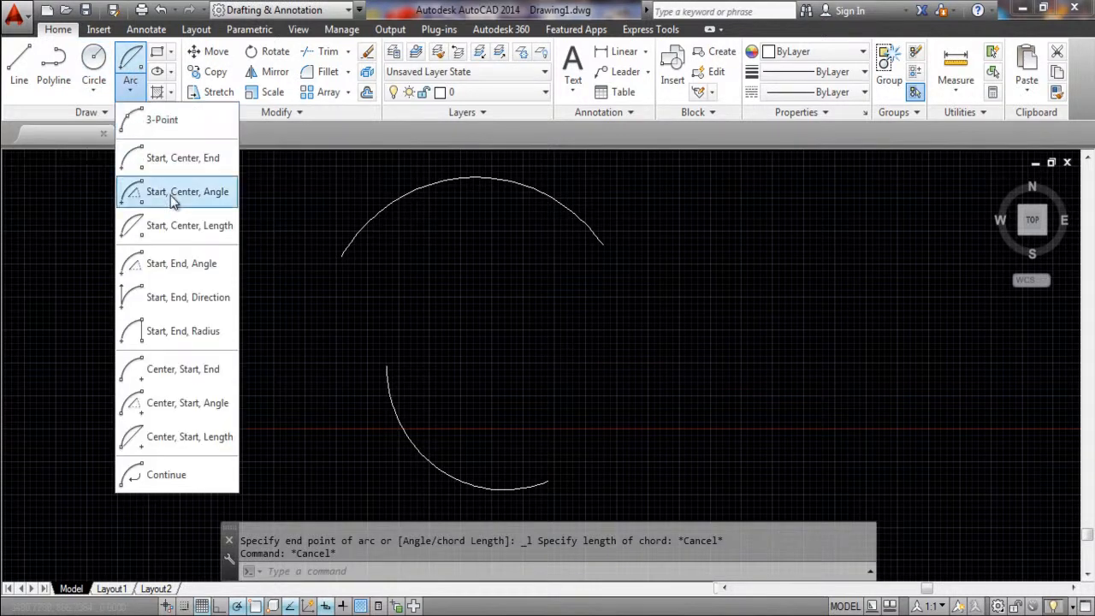
- Try to draw a Start, Center, Length arc with a chord length of 2365 beside the lower arc
left_click(182, 224)
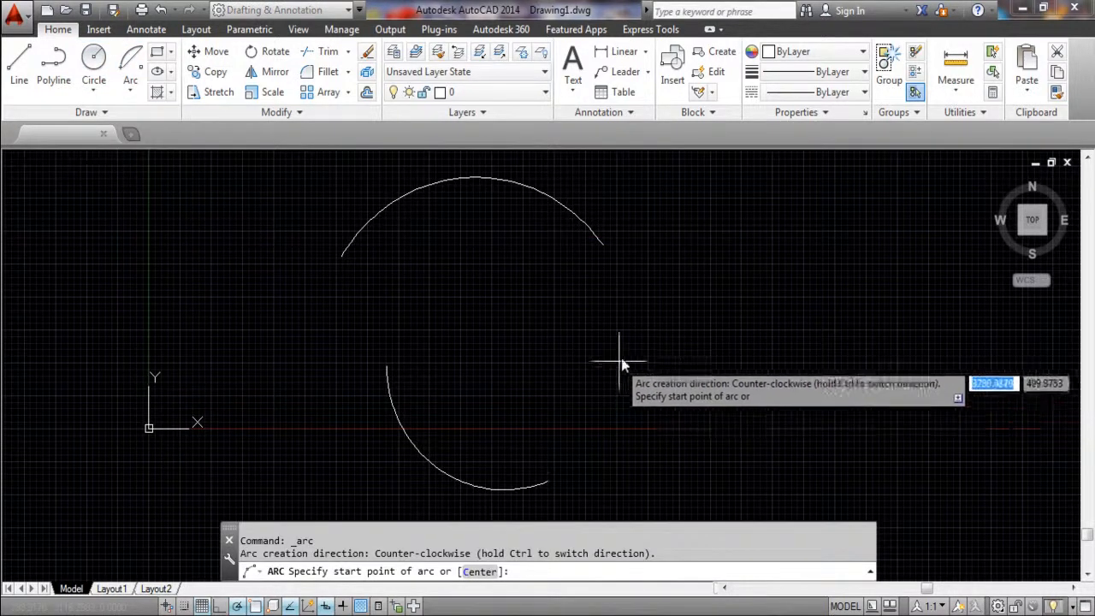
left_click(626, 357)
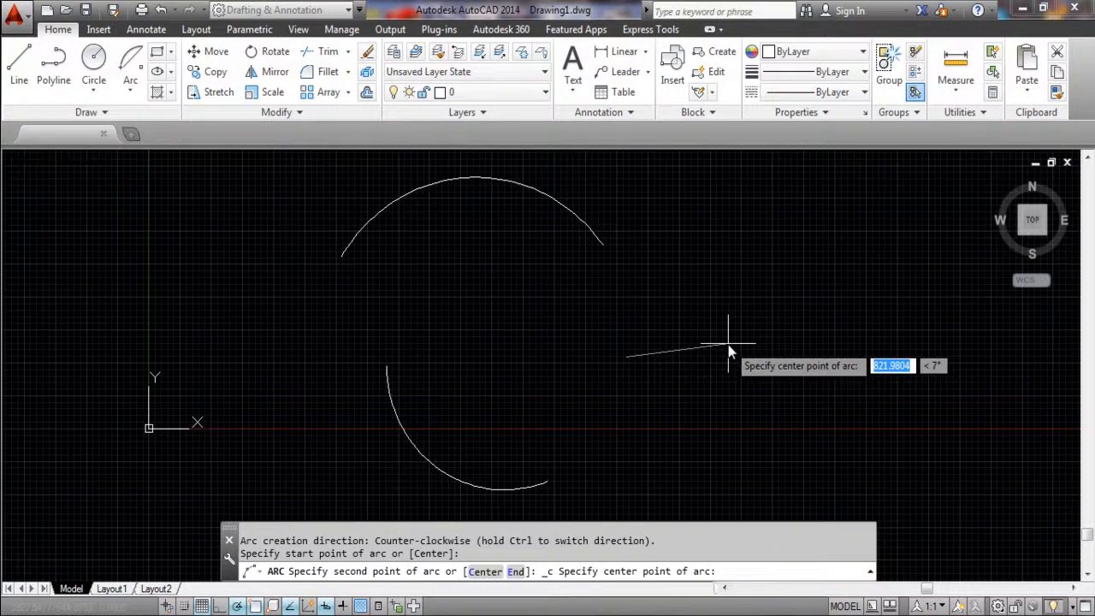
left_click(742, 305)
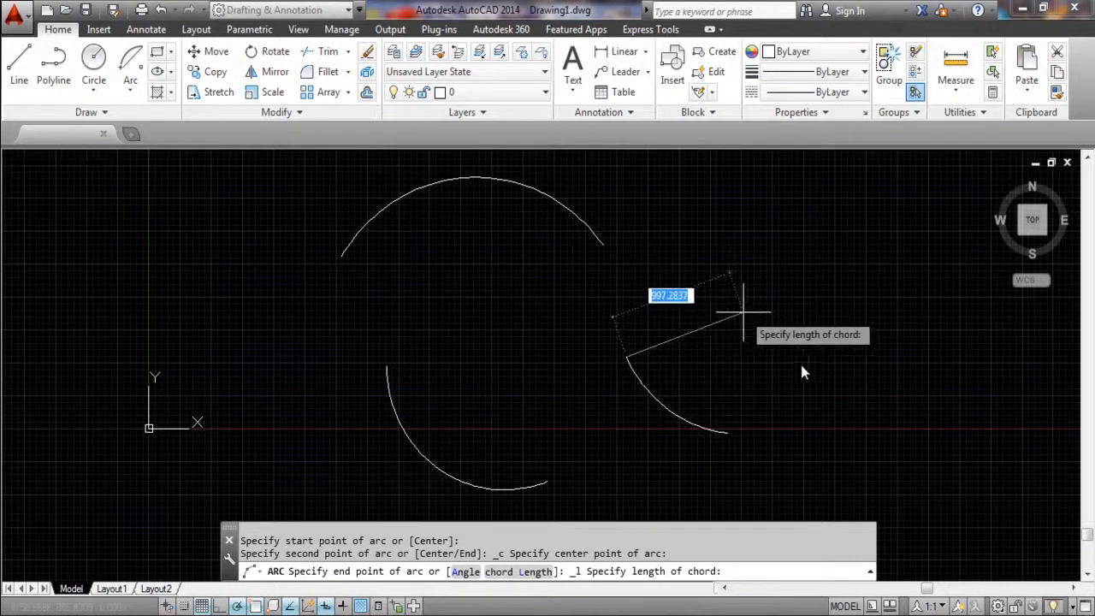
type("2")
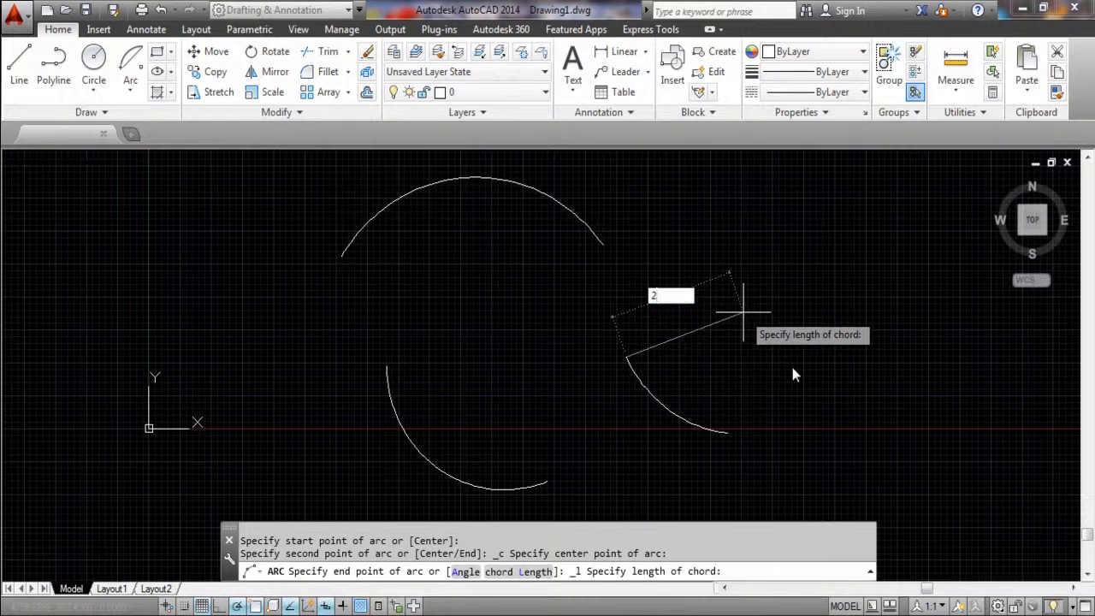
type("365")
key("Return")
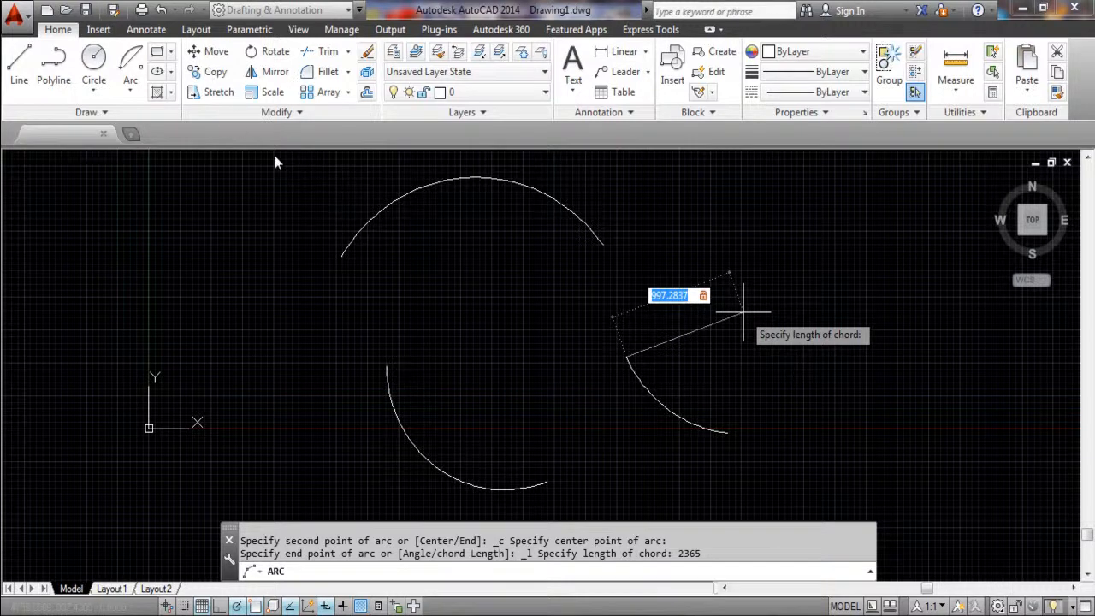
key("Escape")
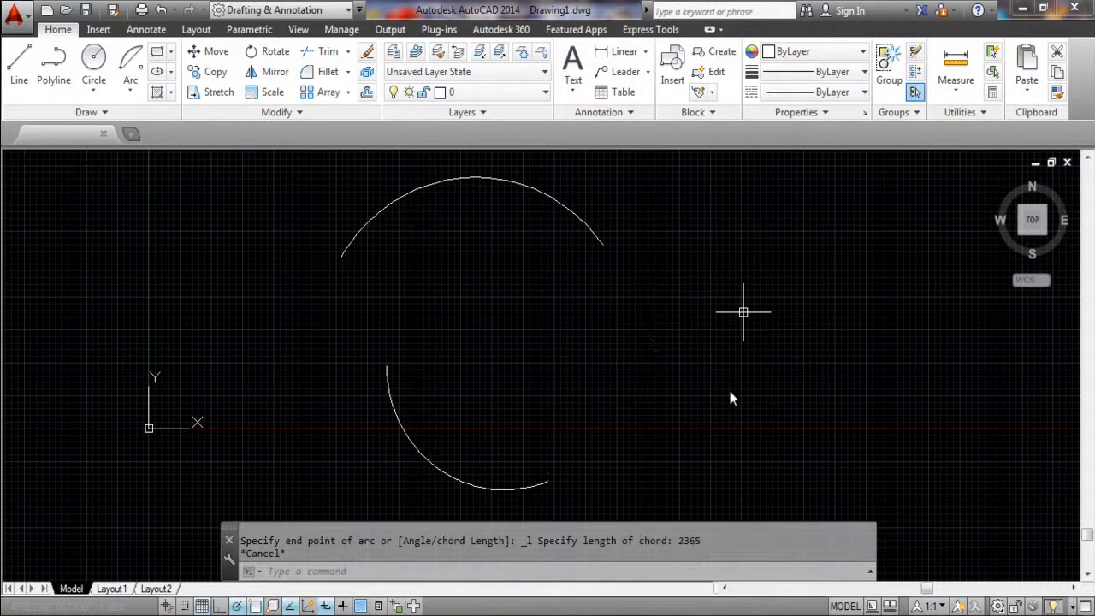
- Draw a Start, Center, Length arc to the right of the lower arc with a chord length of 1365
key("Return")
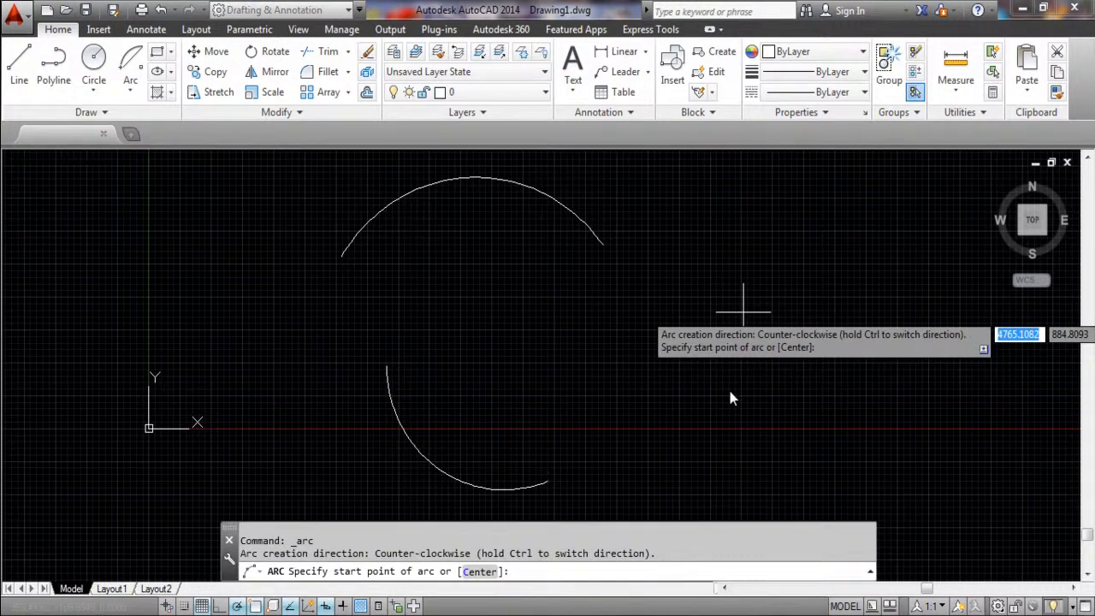
left_click(693, 364)
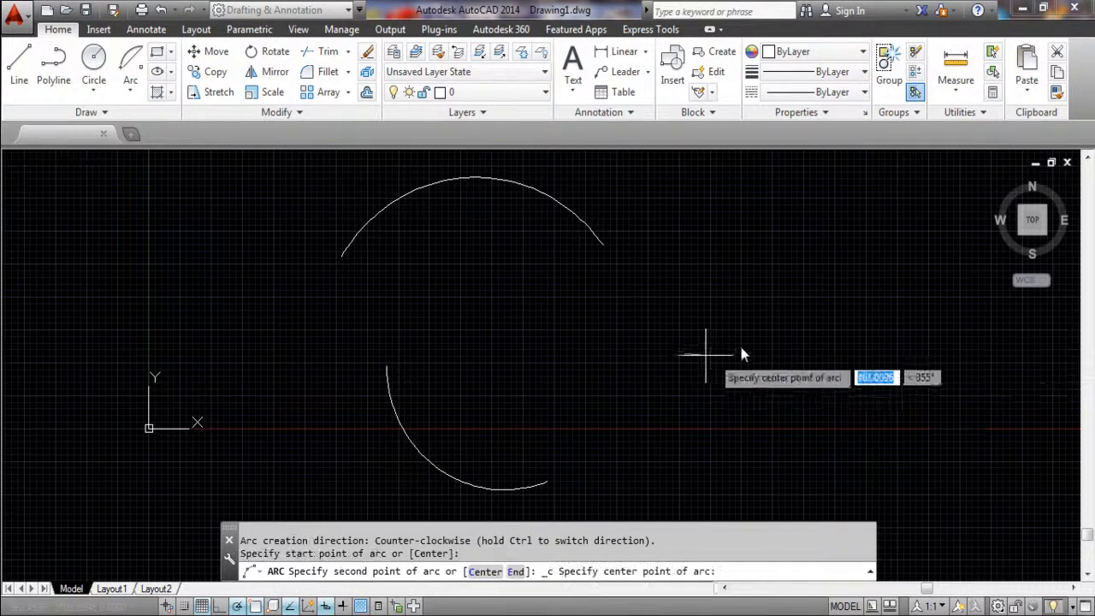
left_click(818, 298)
type("1365")
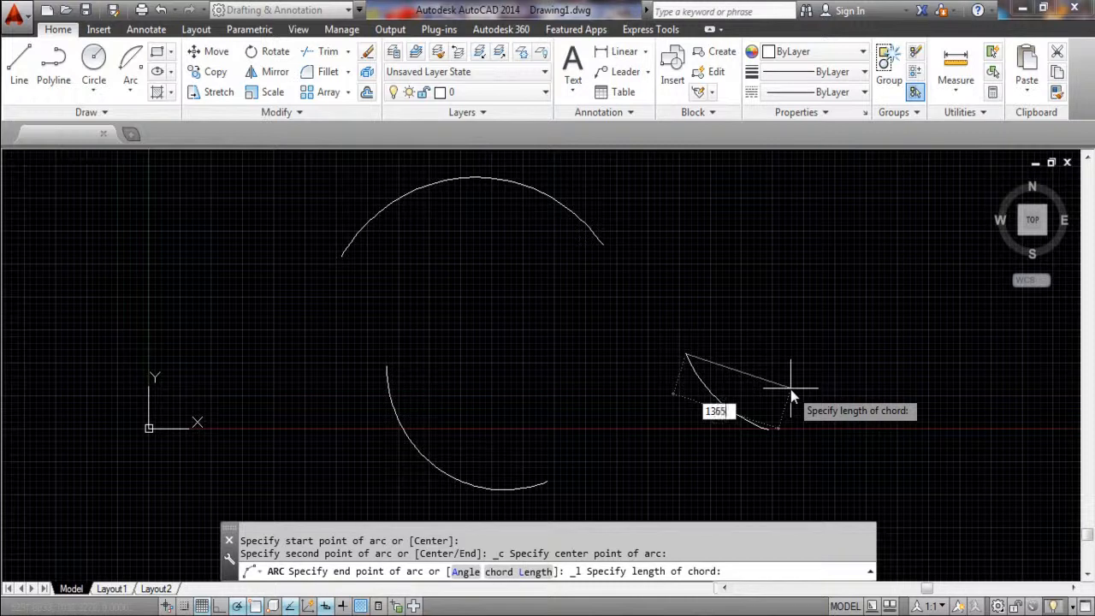
key("Return")
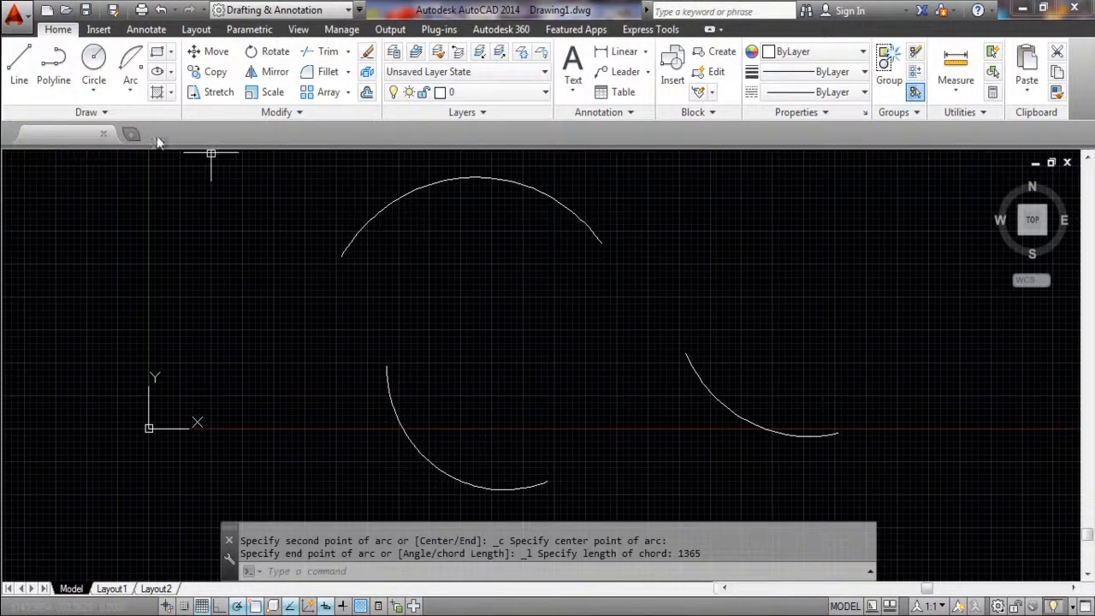
left_click(157, 92)
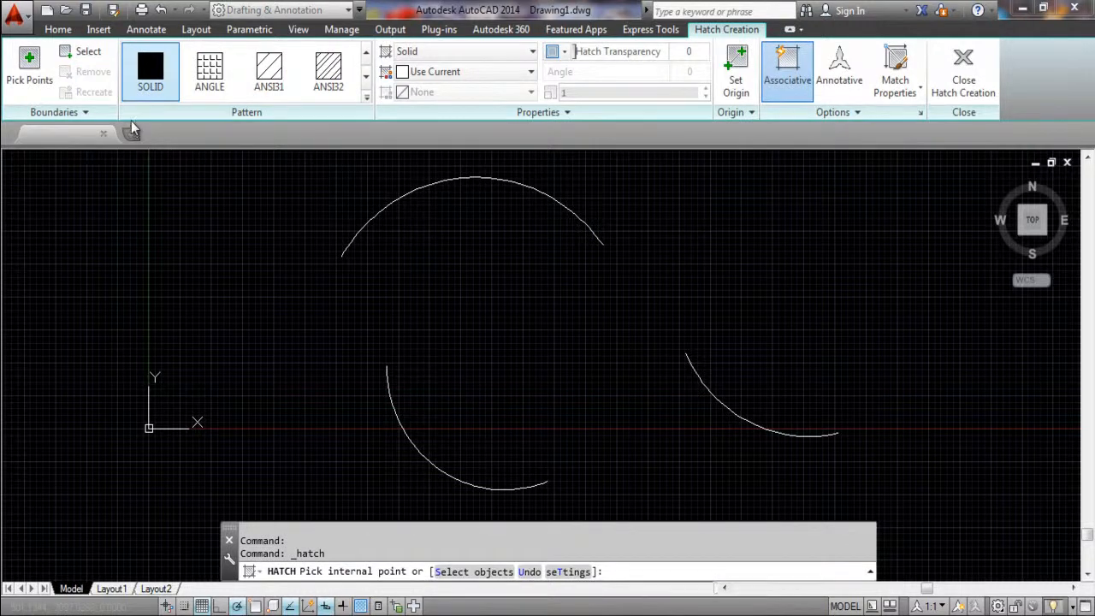
left_click(54, 30)
left_click(131, 90)
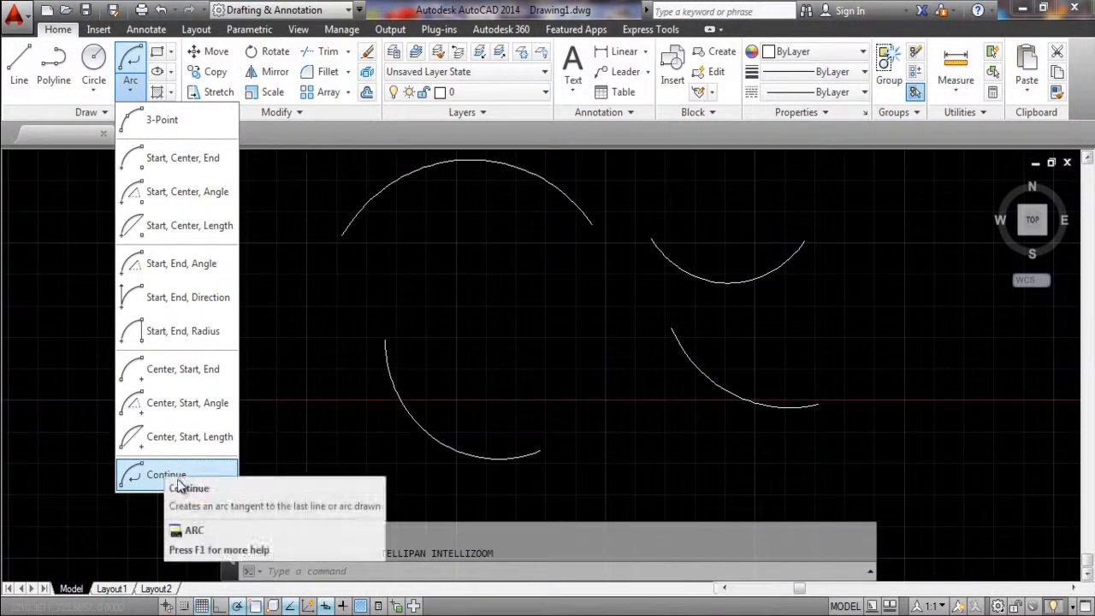
left_click(214, 491)
- Erase all the arcs from the drawing
left_click(884, 214)
left_click(221, 414)
key("Delete")
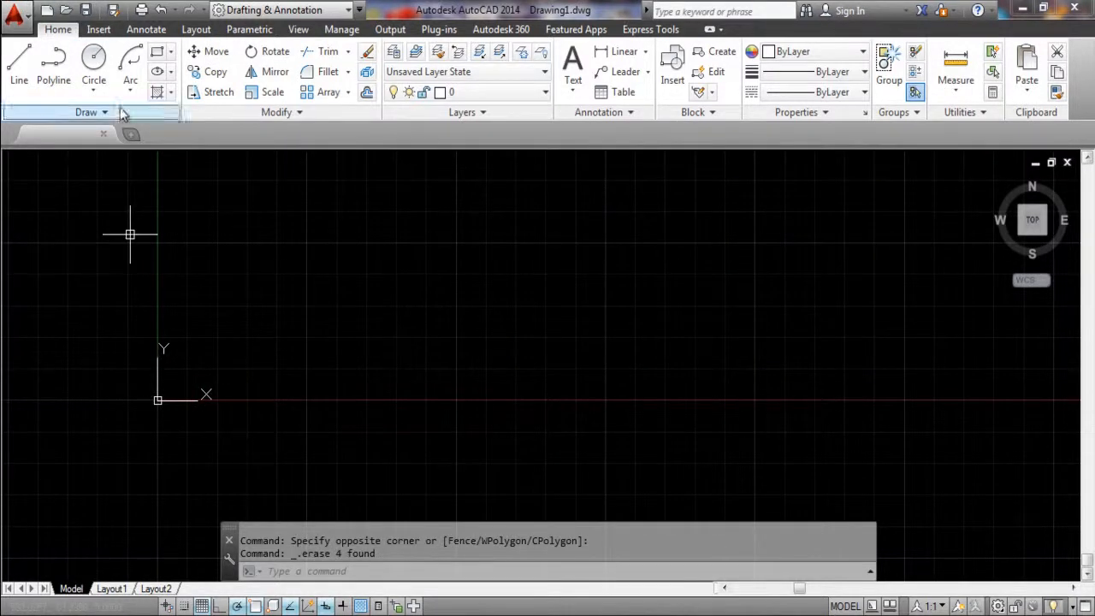
- Draw a small upward-bulging 3-Point arc above and to the right of the origin
left_click(132, 94)
left_click(141, 114)
left_click(328, 297)
left_click(393, 257)
left_click(429, 289)
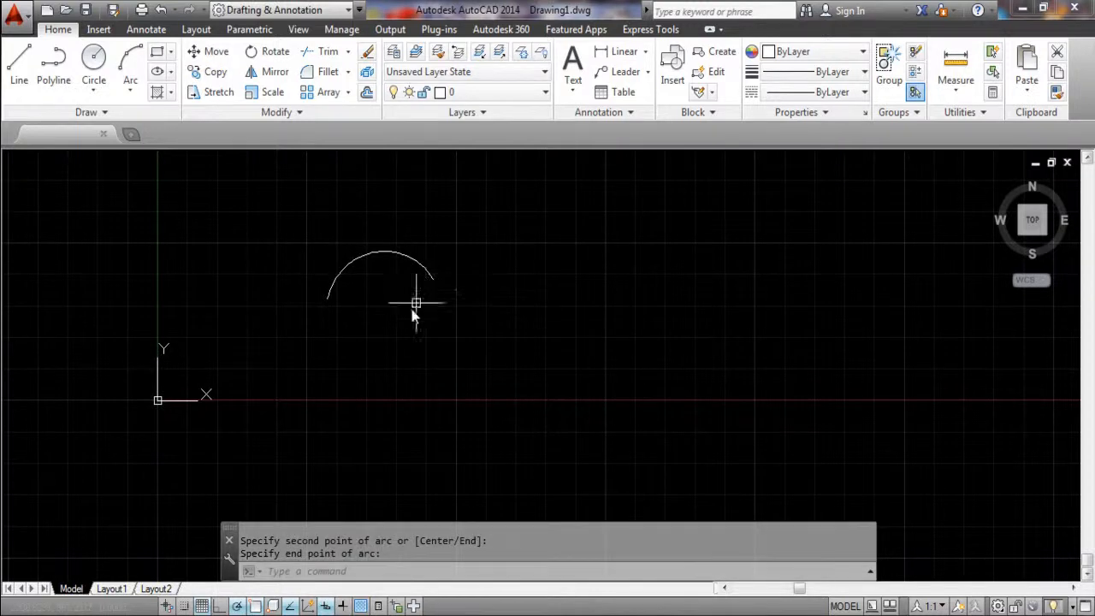
- Draw a Start, Center, Length arc below and to the right of the first arc, with a chord of about 1213
left_click(133, 94)
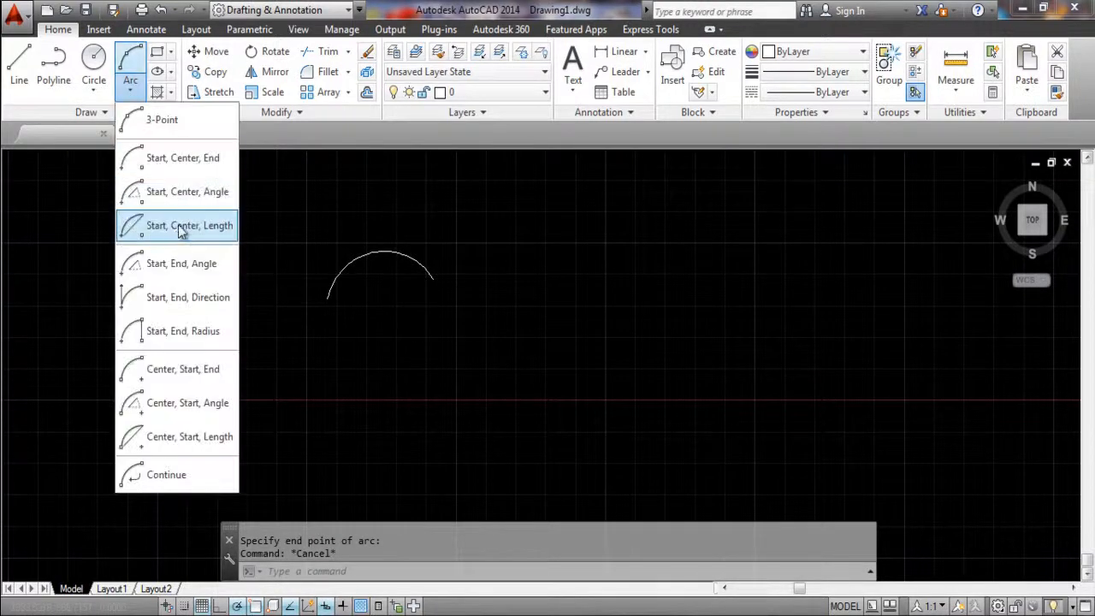
left_click(180, 225)
left_click(417, 338)
left_click(579, 303)
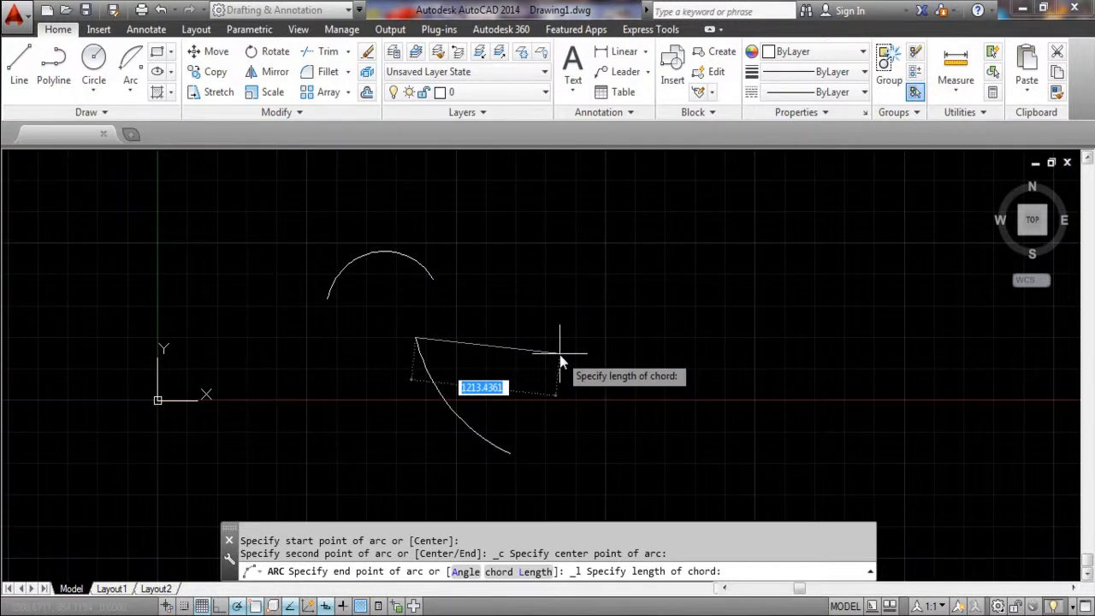
left_click(559, 354)
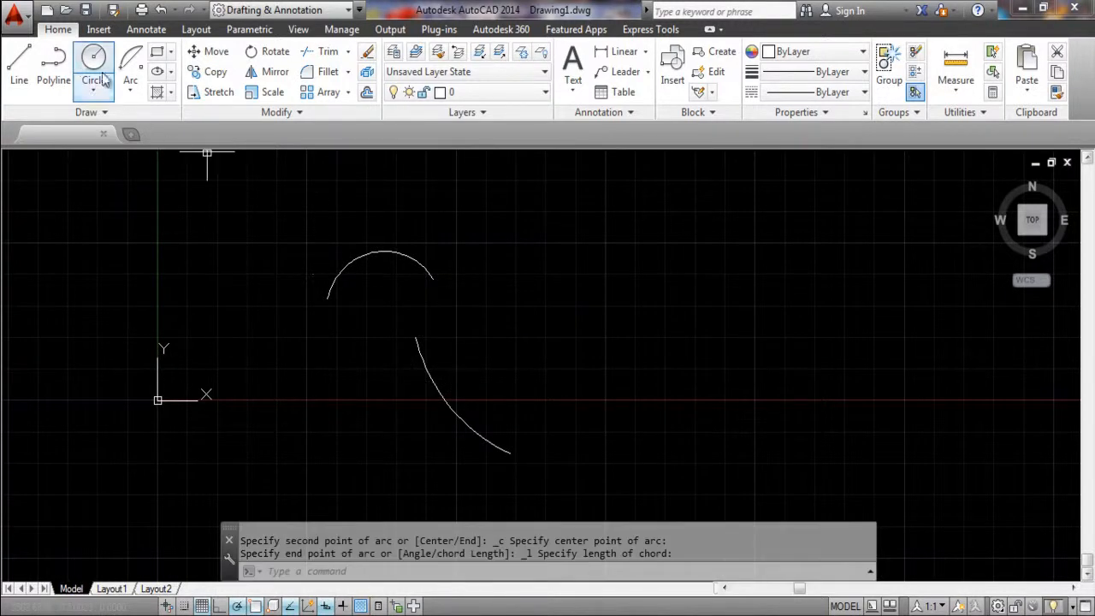
- Extend the lower arc with two consecutive tangent arcs using Continue, curving up and then back over to the left
left_click(130, 85)
left_click(176, 474)
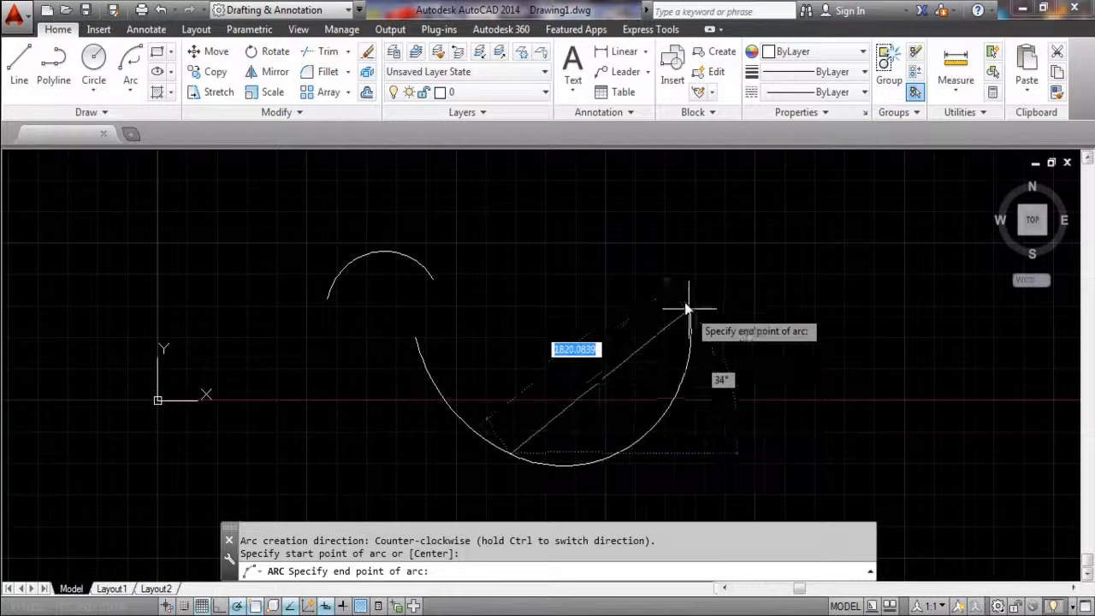
left_click(708, 332)
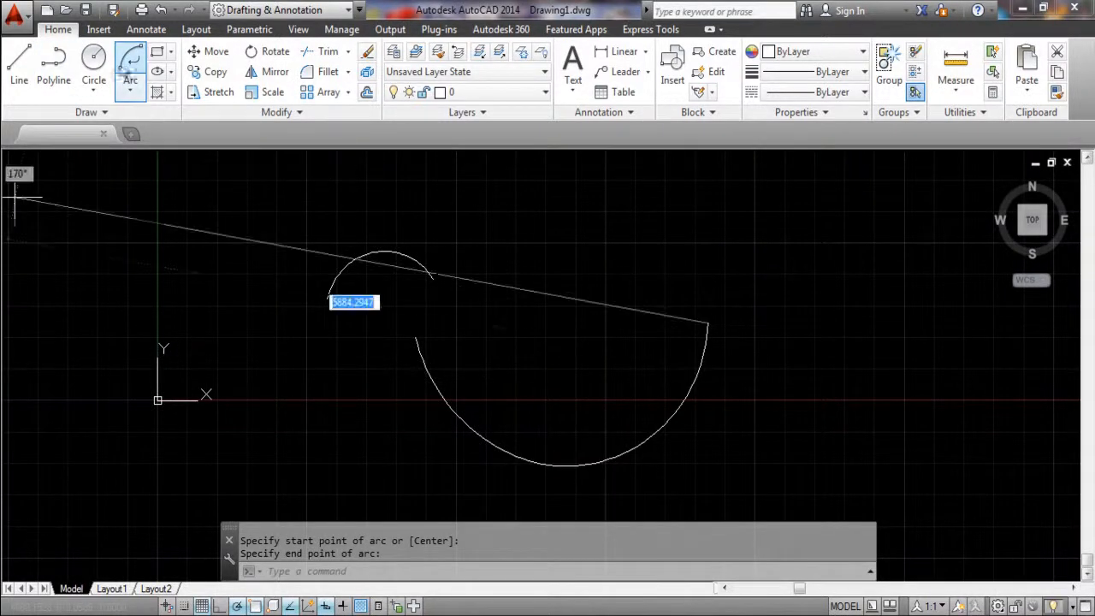
left_click(119, 61)
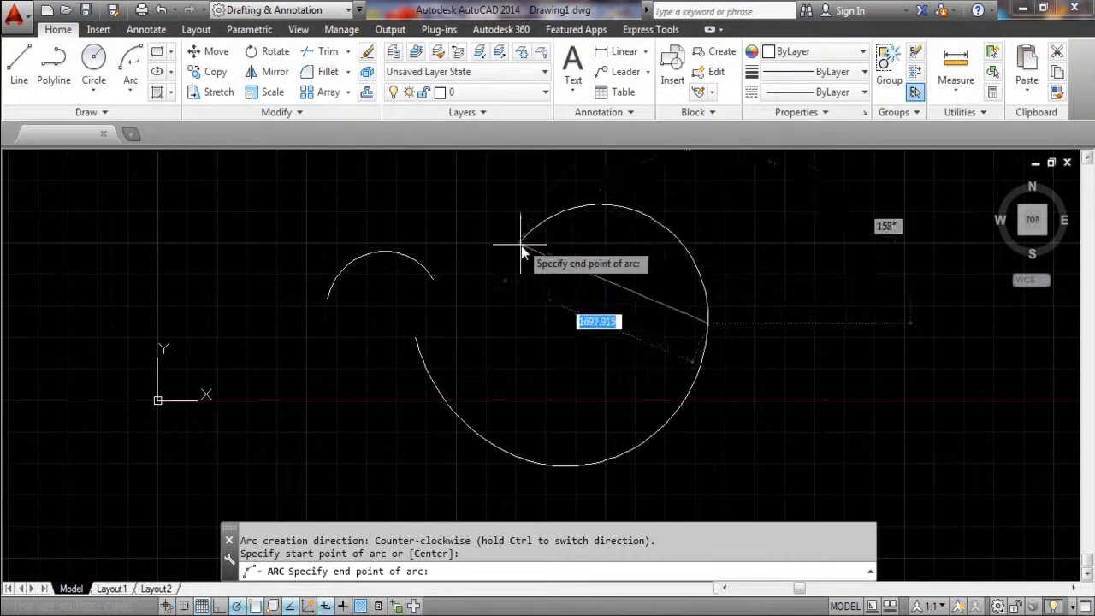
left_click(575, 266)
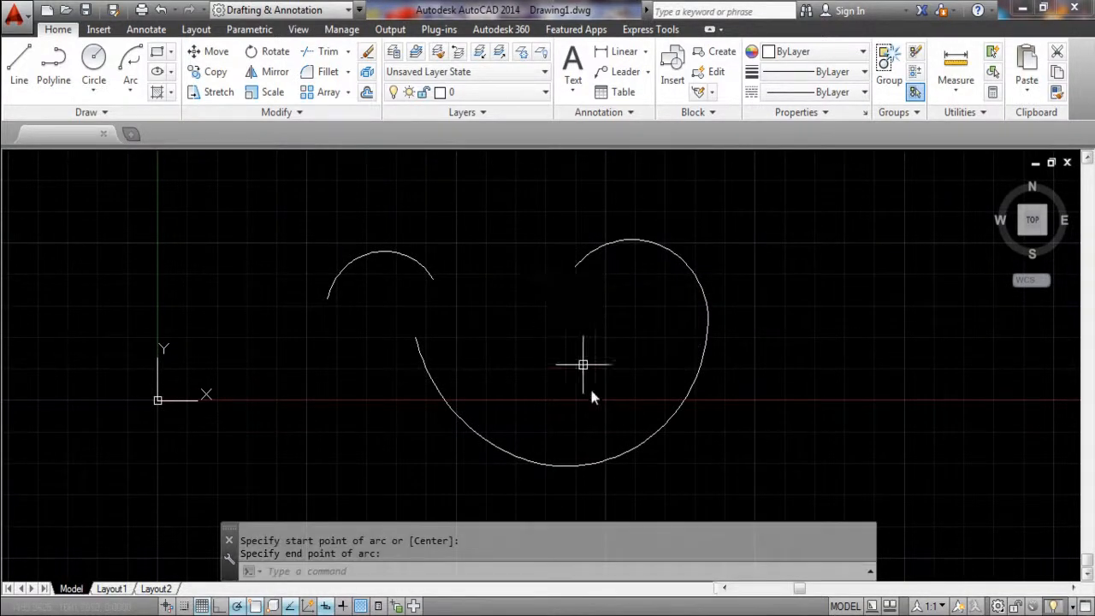
- Select the separate arc and the connected chain of arcs together and erase them
left_click(536, 434)
key("Escape")
left_click(851, 224)
left_click(316, 441)
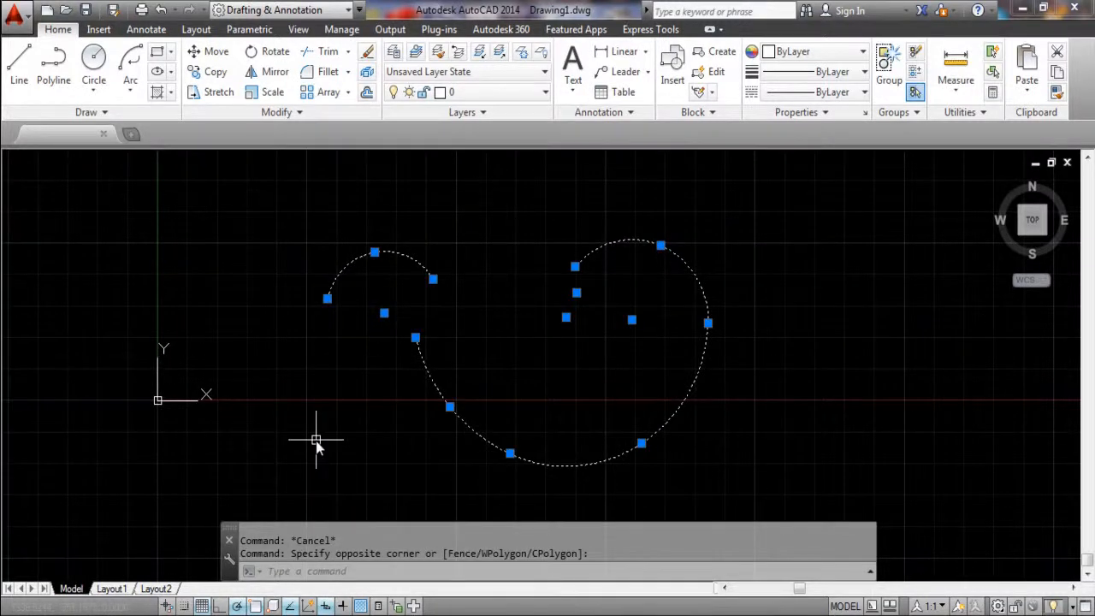
key("Delete")
mouse_move(464, 328)
middle_mouse_down()
mouse_move(366, 454)
mouse_move(366, 372)
middle_mouse_up()
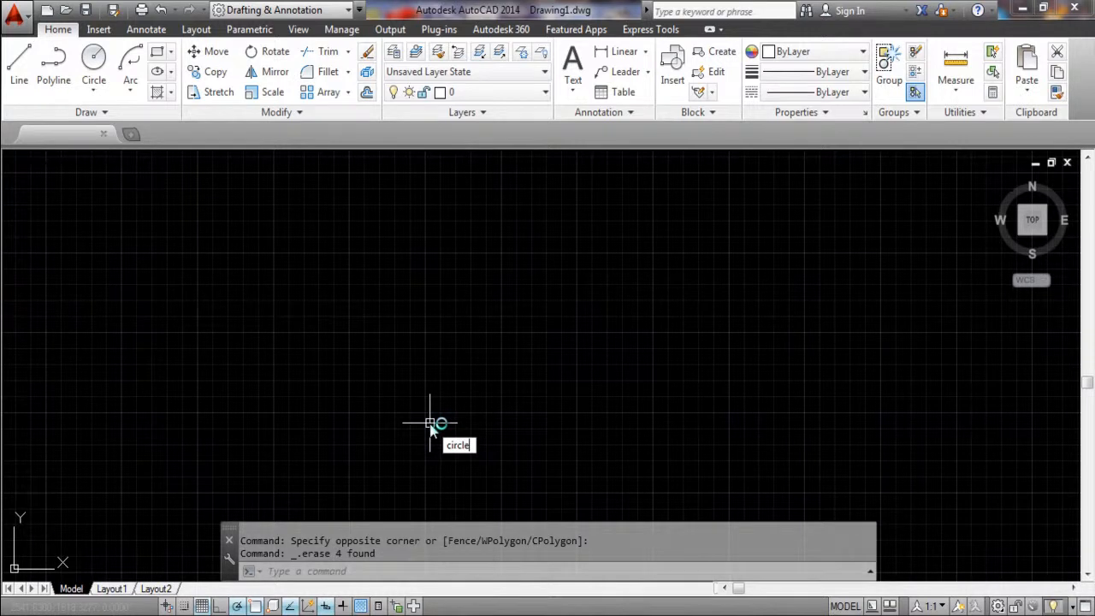
key("BackSpace")
key("BackSpace")
key("BackSpace")
key("BackSpace")
key("BackSpace")
key("BackSpace")
type("c")
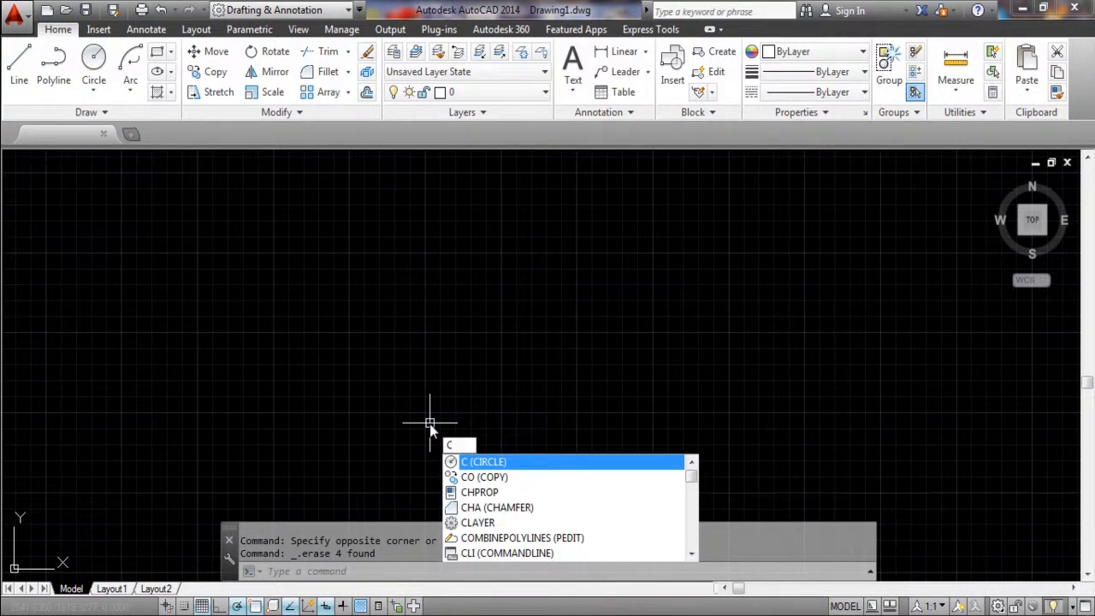
key("Return")
key("Escape")
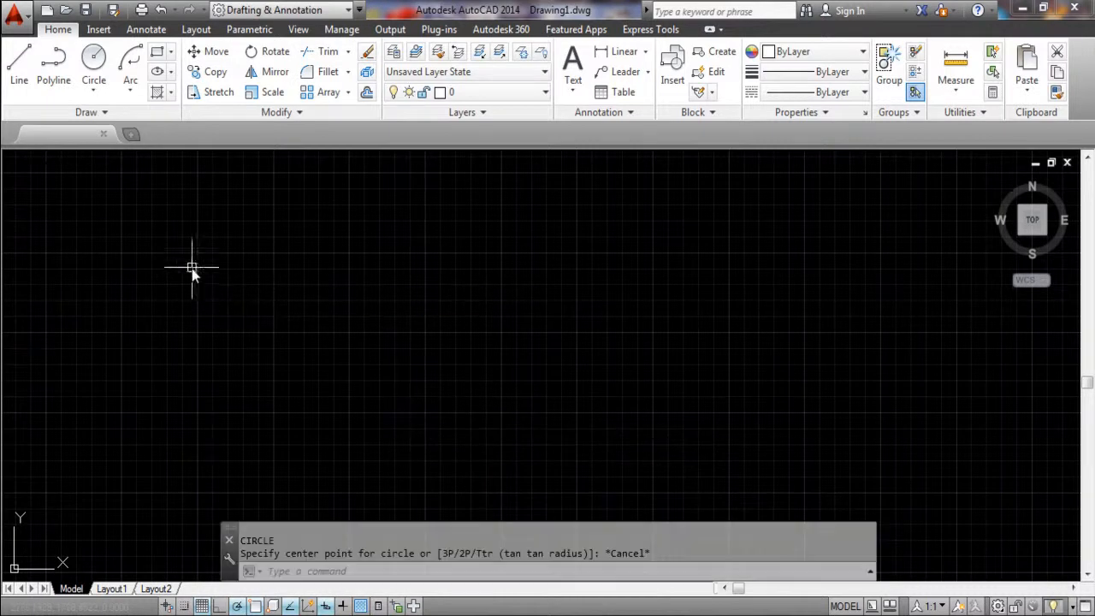
- Draw a Center, Radius circle in the middle of the empty drawing with a radius of about 417
left_click(94, 86)
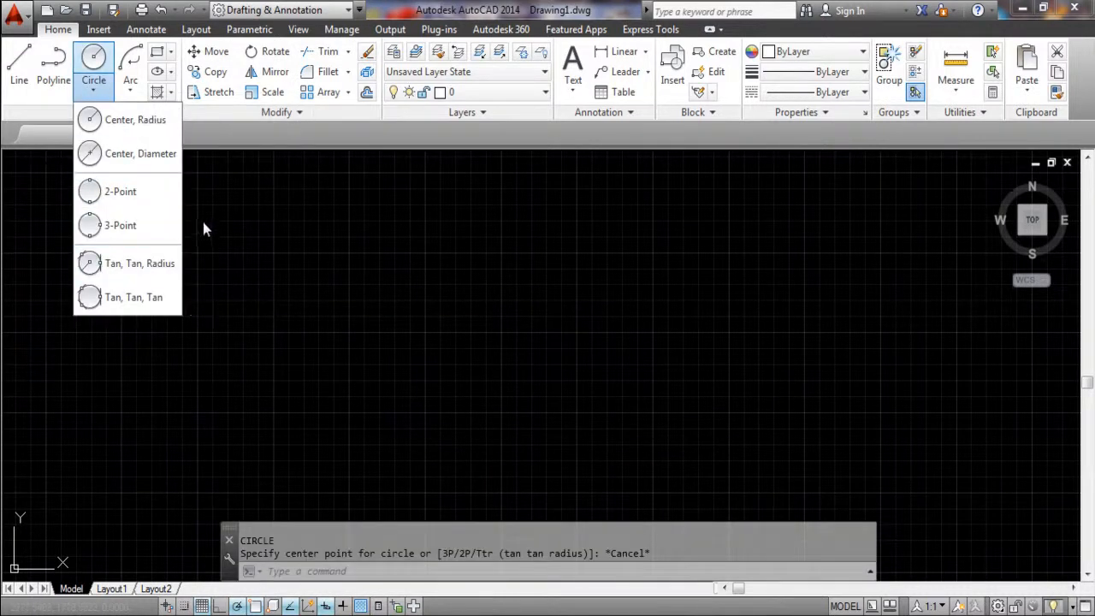
left_click(94, 85)
left_click(134, 121)
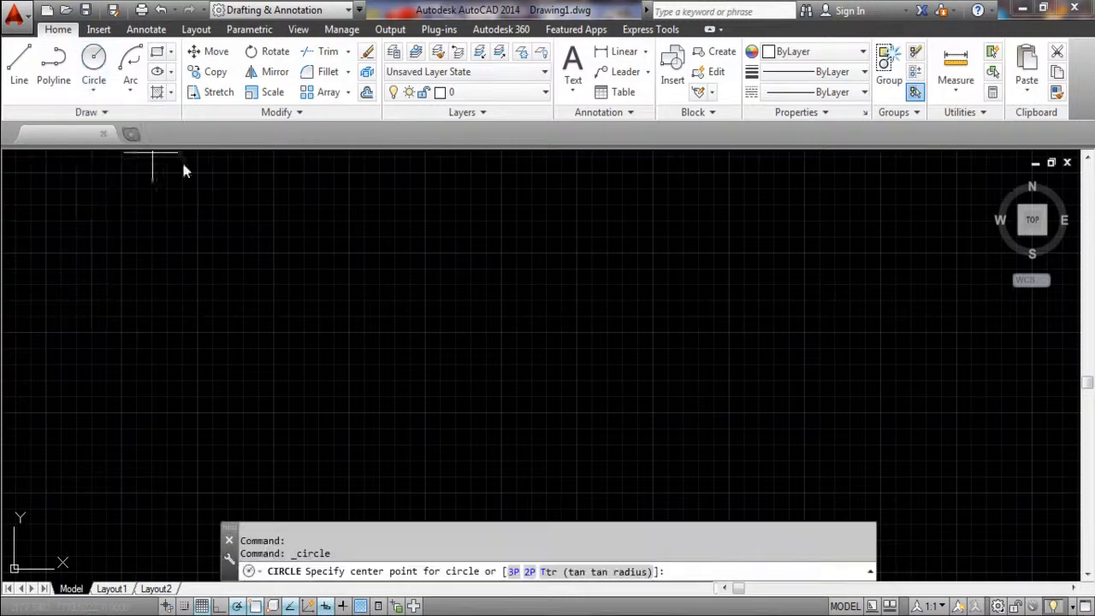
left_click(429, 350)
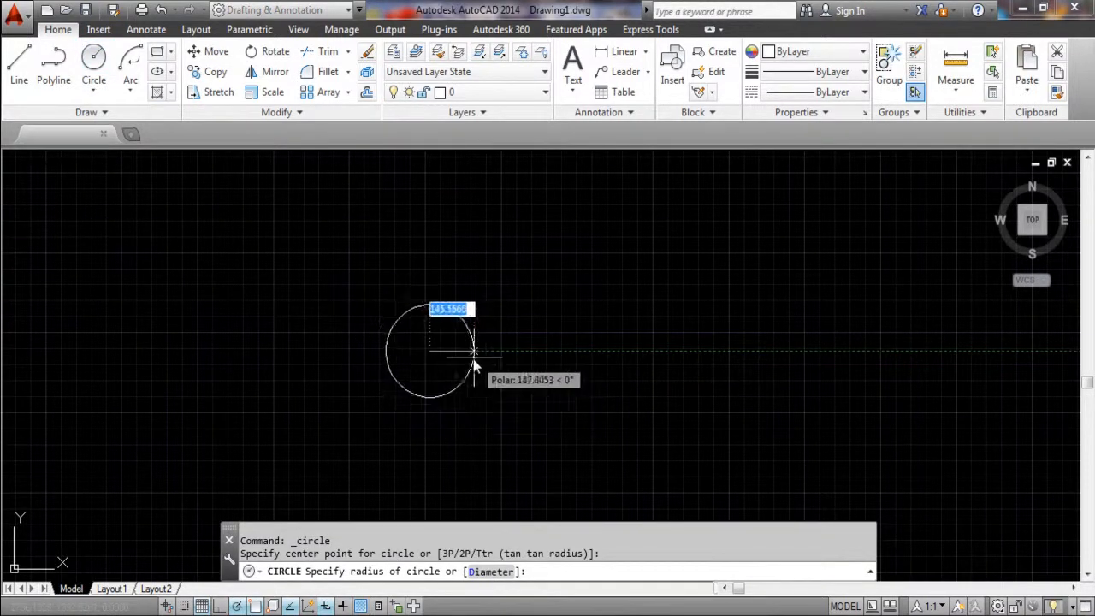
left_click(557, 368)
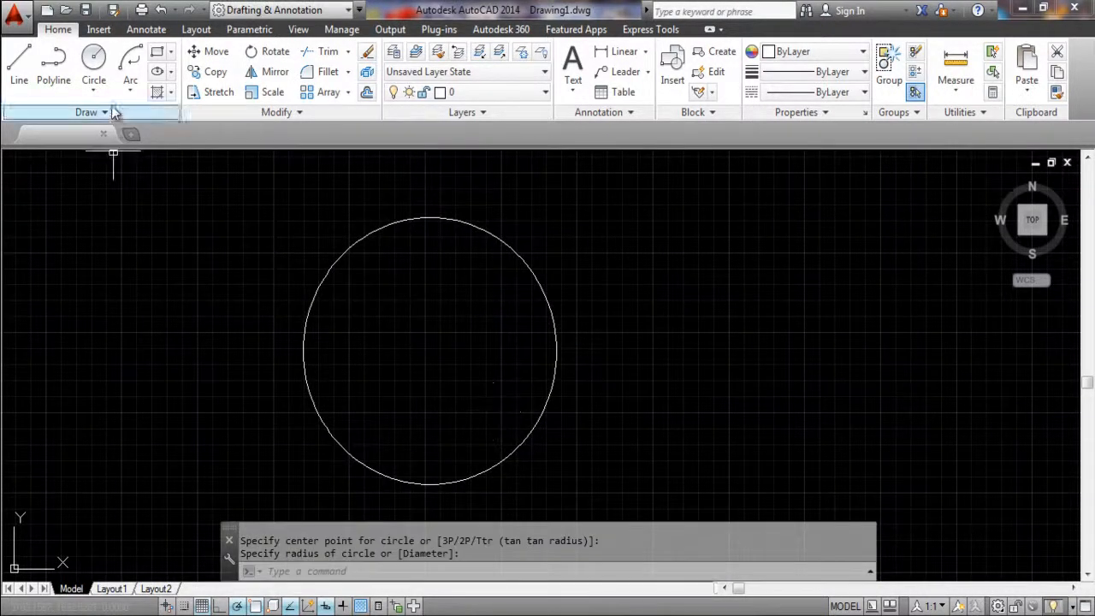
- Draw a Center, Diameter circle to the right of the large circle with a diameter of 57
left_click(94, 86)
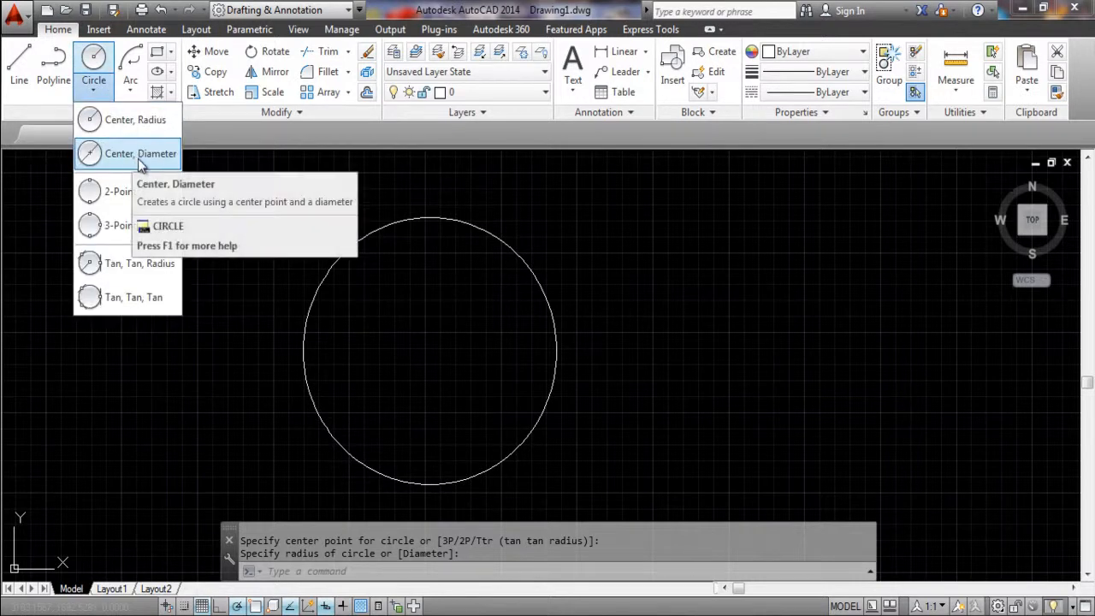
left_click(137, 162)
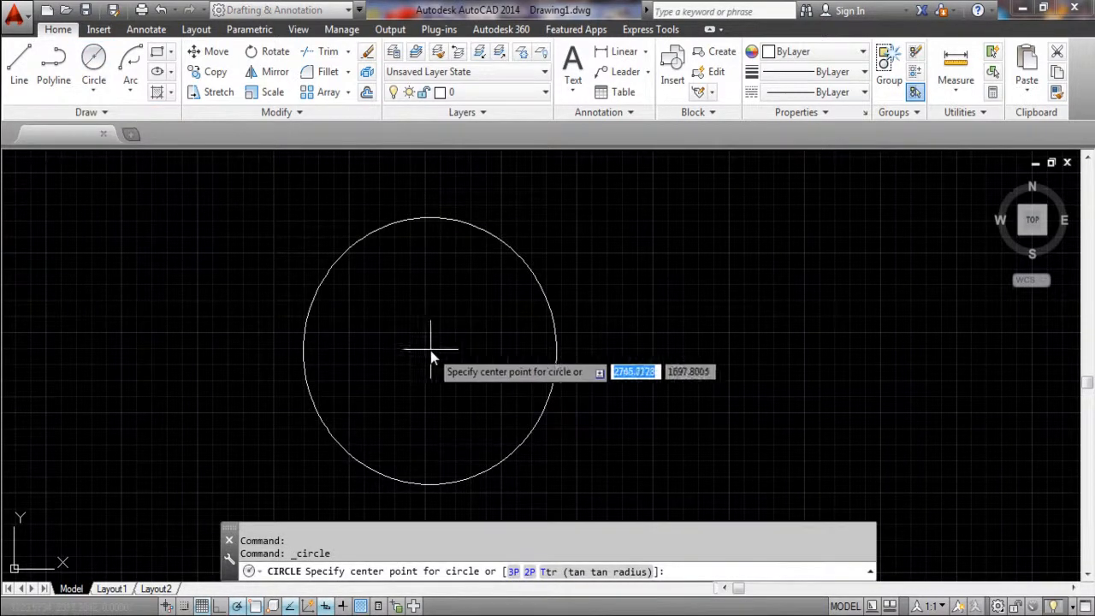
left_click(619, 308)
type("d")
key("Return")
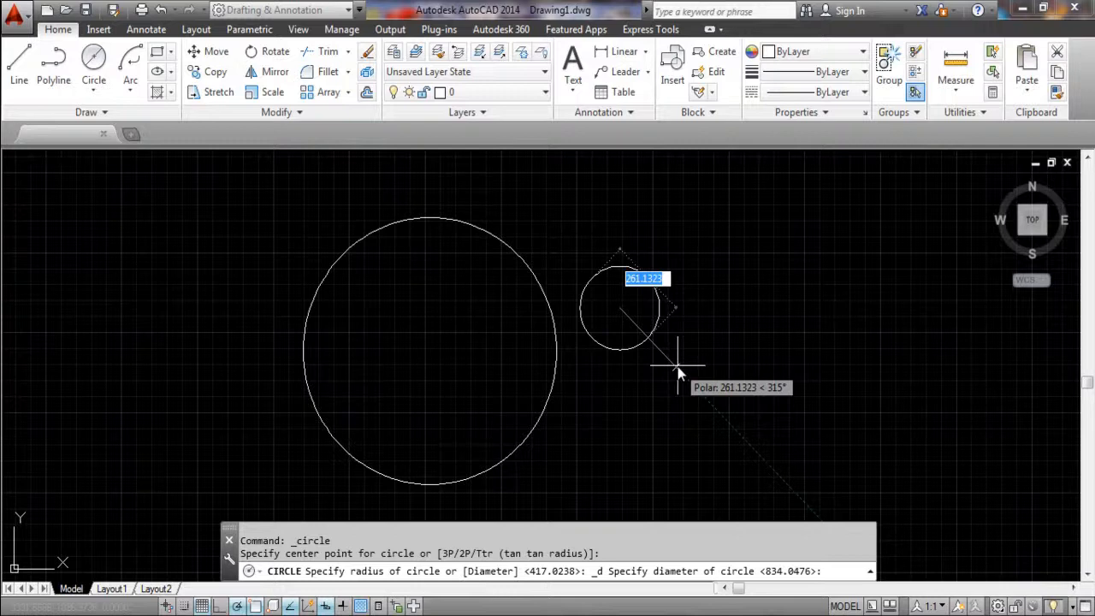
type("57")
key("Return")
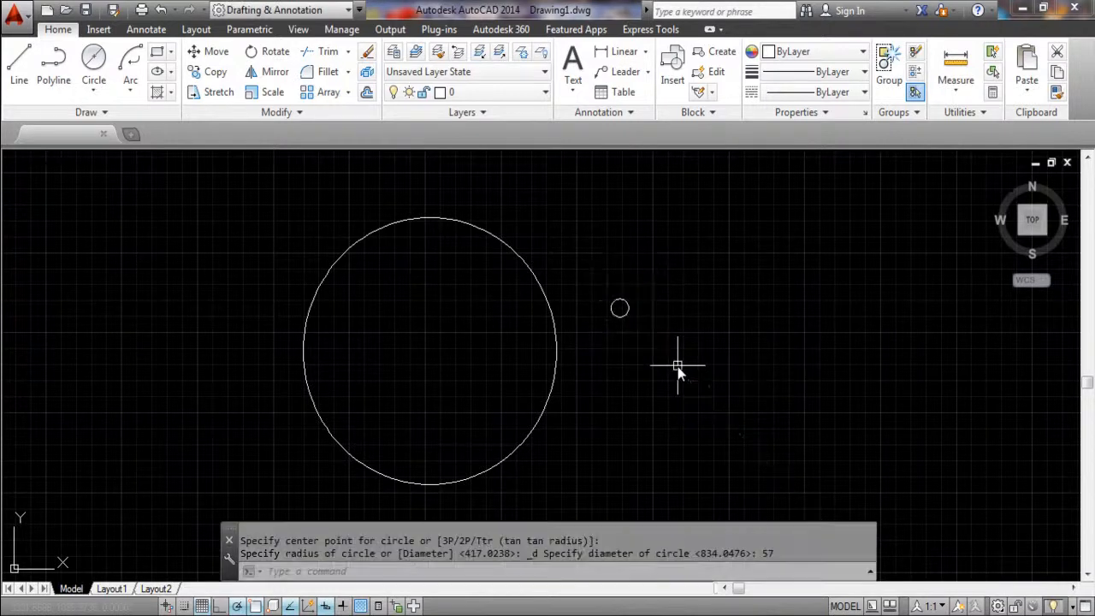
scroll(590, 304, "up", 3)
scroll(664, 319, "down", 5)
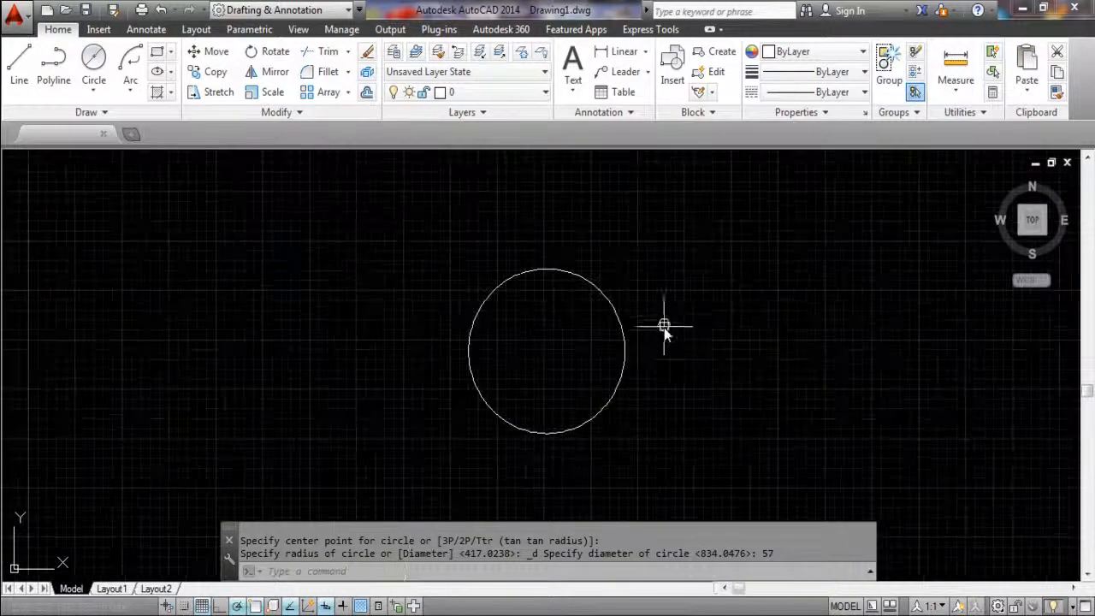
middle_click_drag(672, 341, 492, 302)
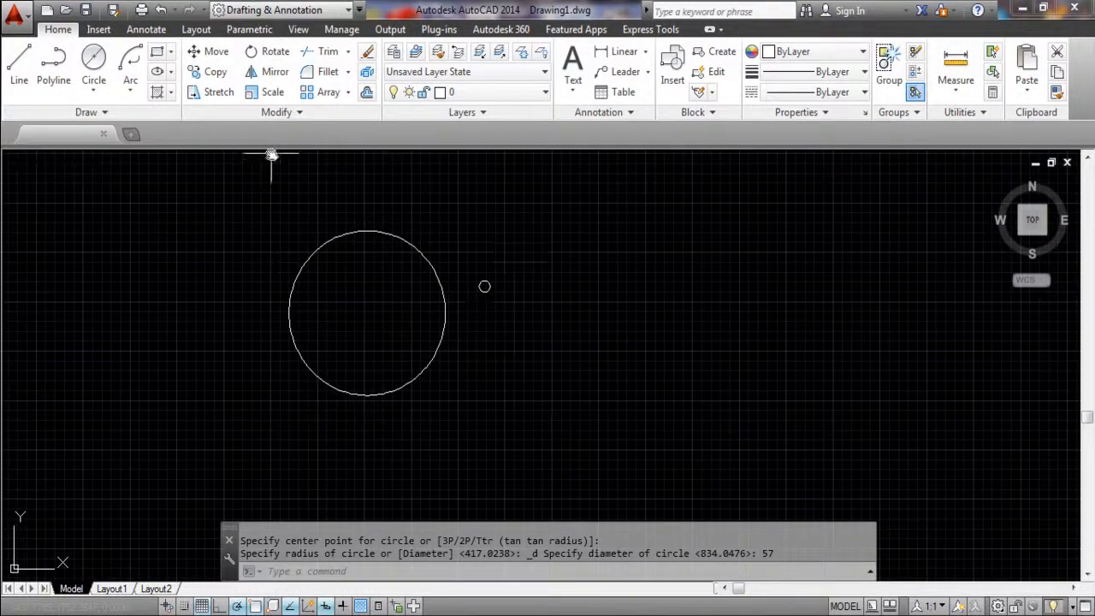
left_click(94, 89)
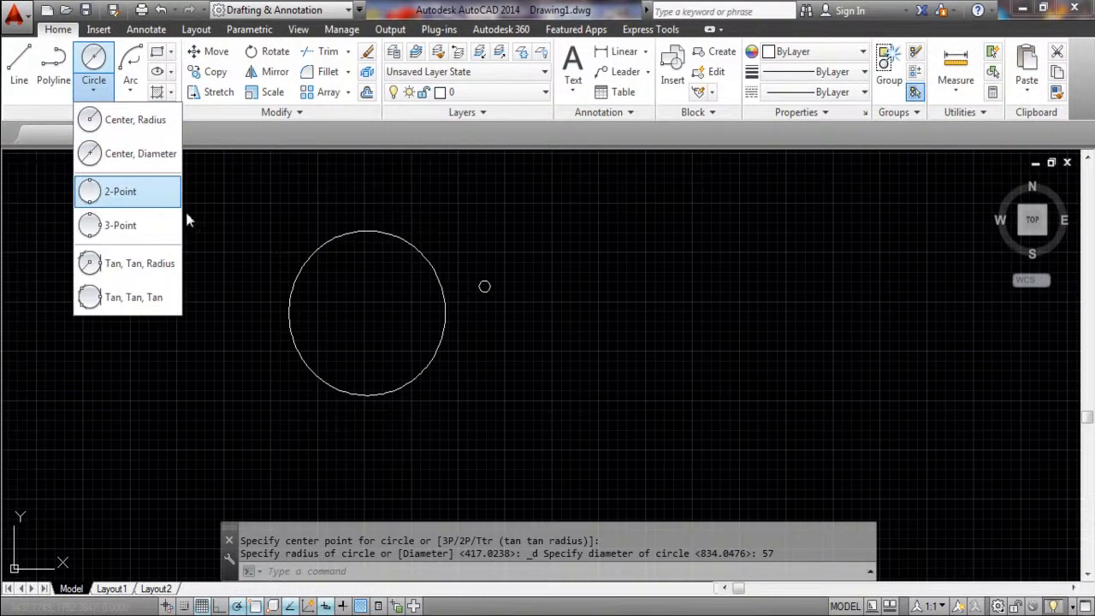
left_click(162, 200)
key("Escape")
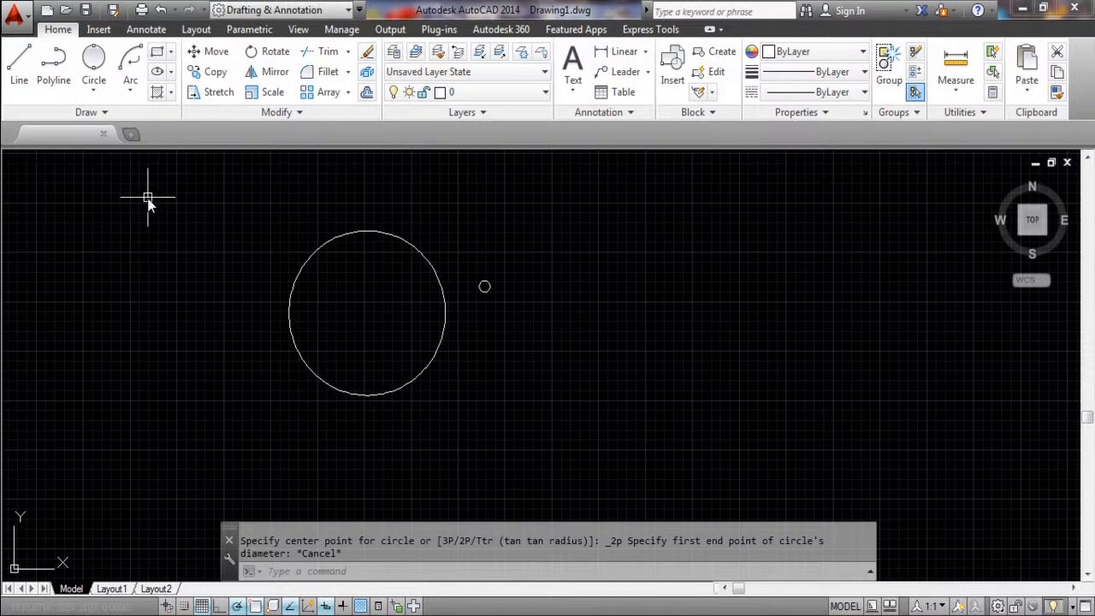
- Draw a horizontal line in the empty area below and to the right of the two circles
type("l")
key("Return")
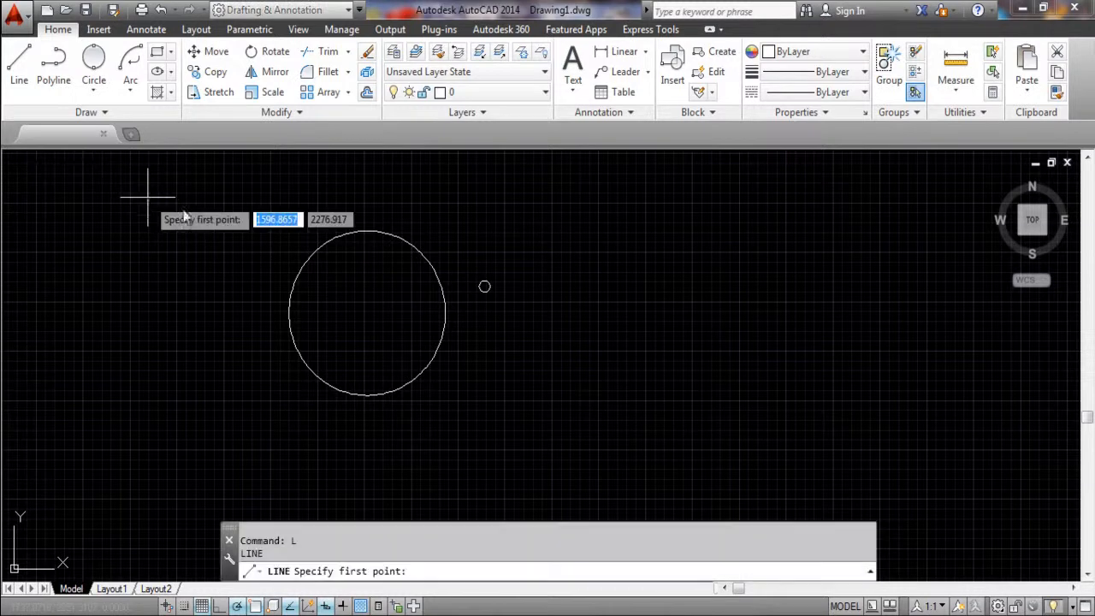
left_click(512, 384)
left_click(611, 384)
key("Escape")
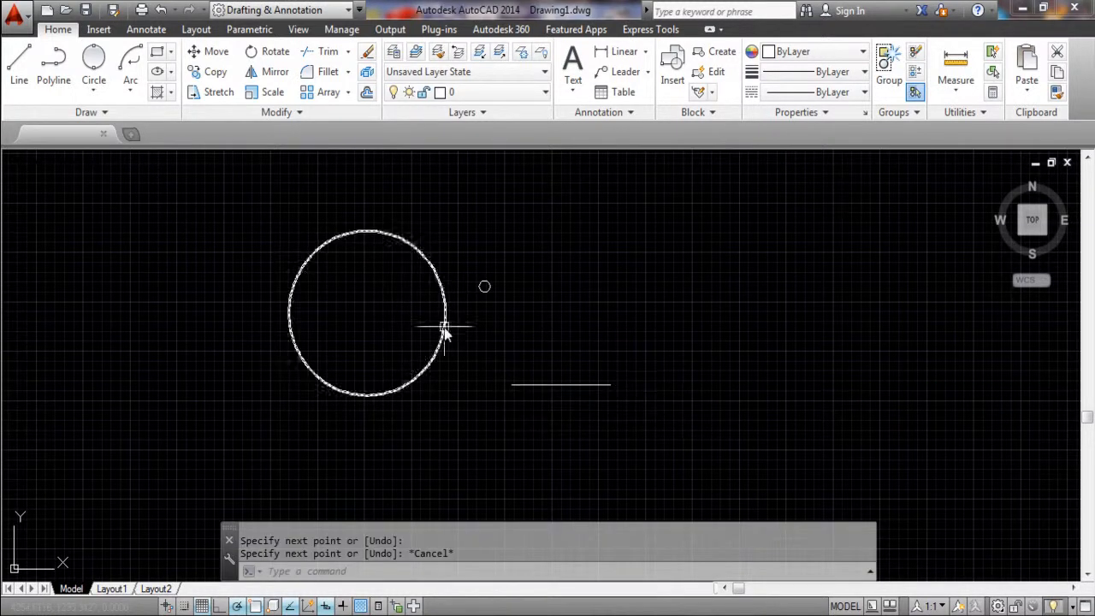
- Draw a second, shorter horizontal line in line with the first, leaving a gap to the right of its endpoint
type("l")
key("Return")
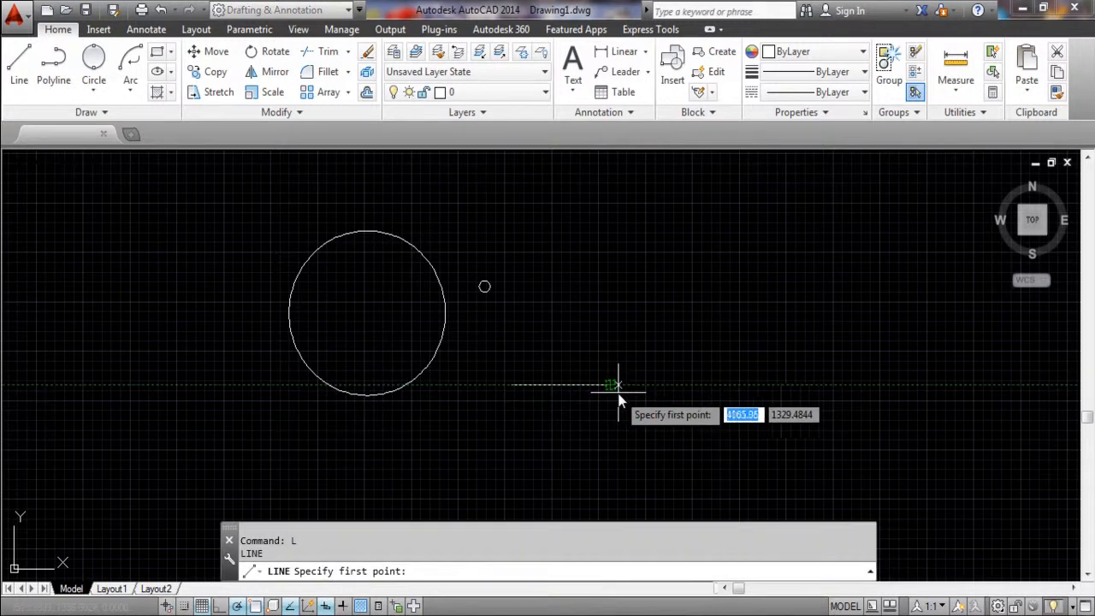
left_click(655, 385)
left_click(723, 385)
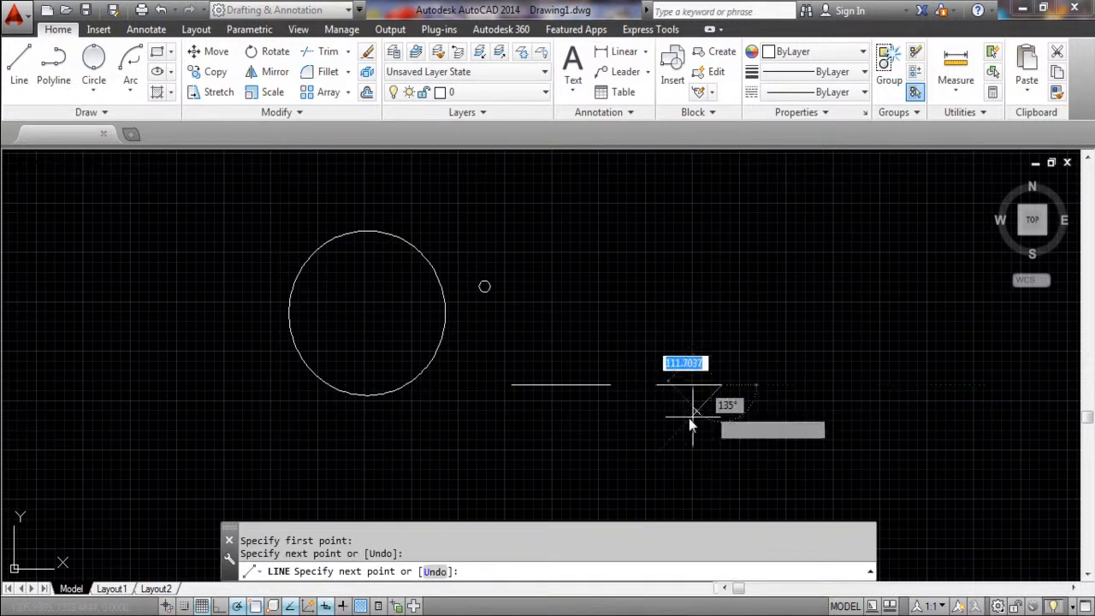
key("Escape")
- Draw a 2-Point circle spanning the gap, from the left line's right endpoint to the right line's left endpoint
scroll(659, 381, "up", 2)
middle_click_drag(652, 366, 498, 290)
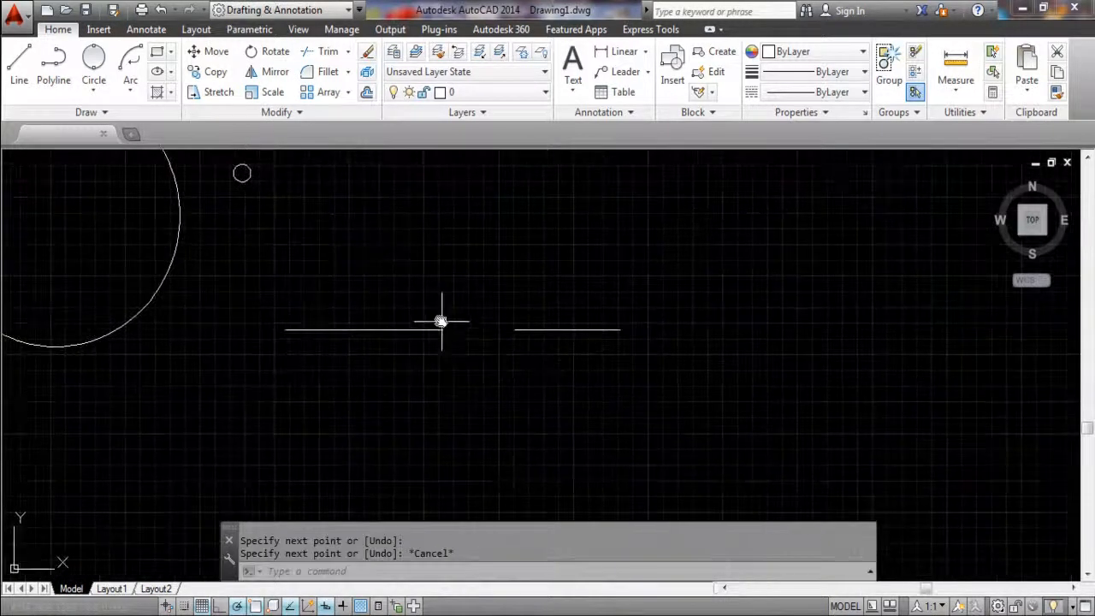
left_click(94, 88)
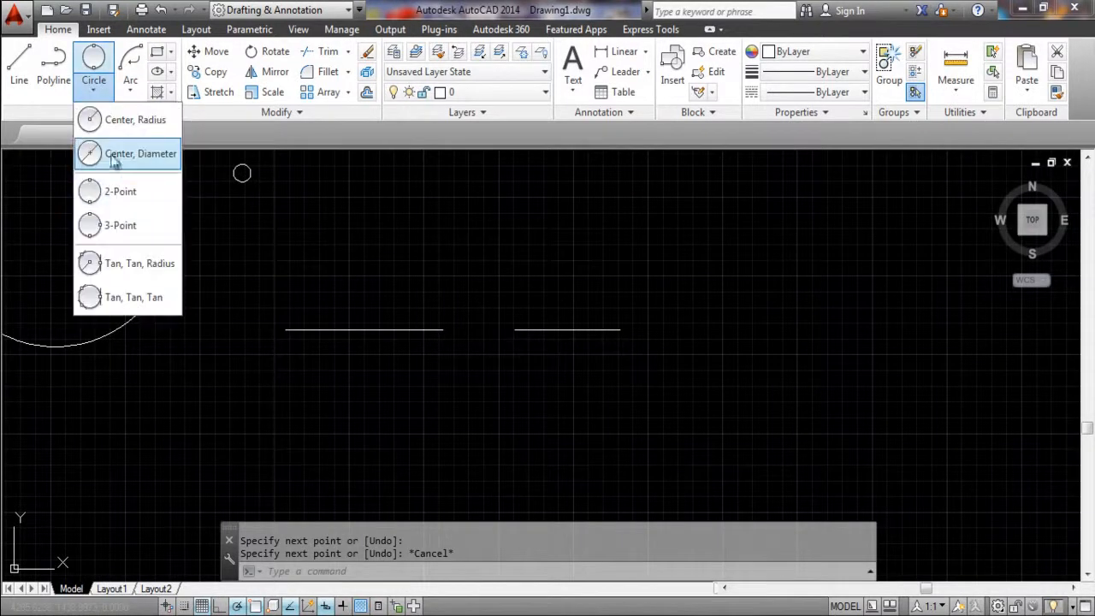
left_click(138, 197)
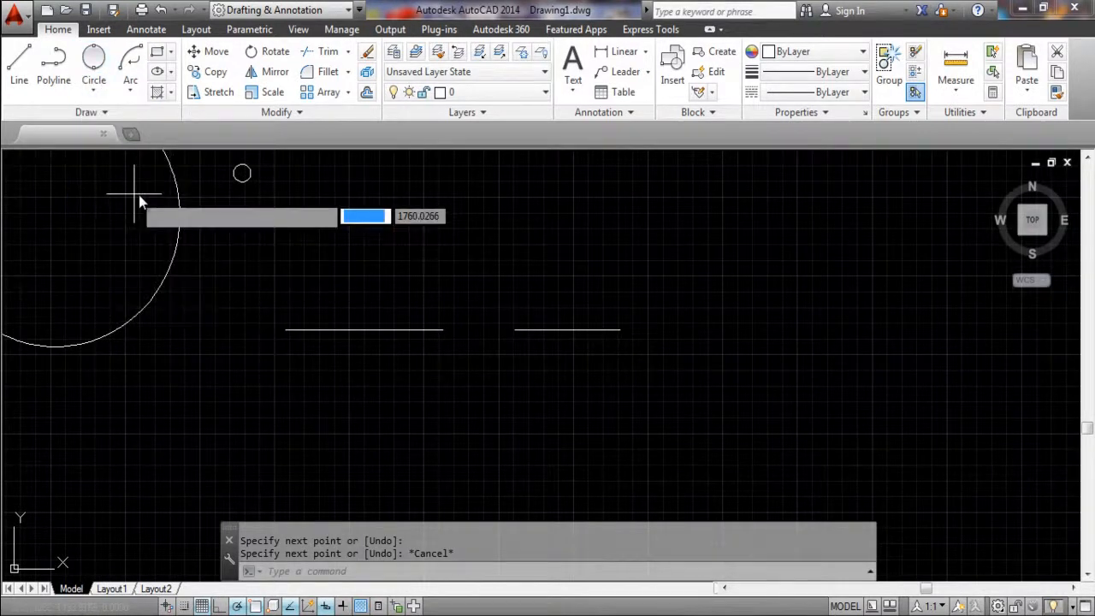
left_click(444, 334)
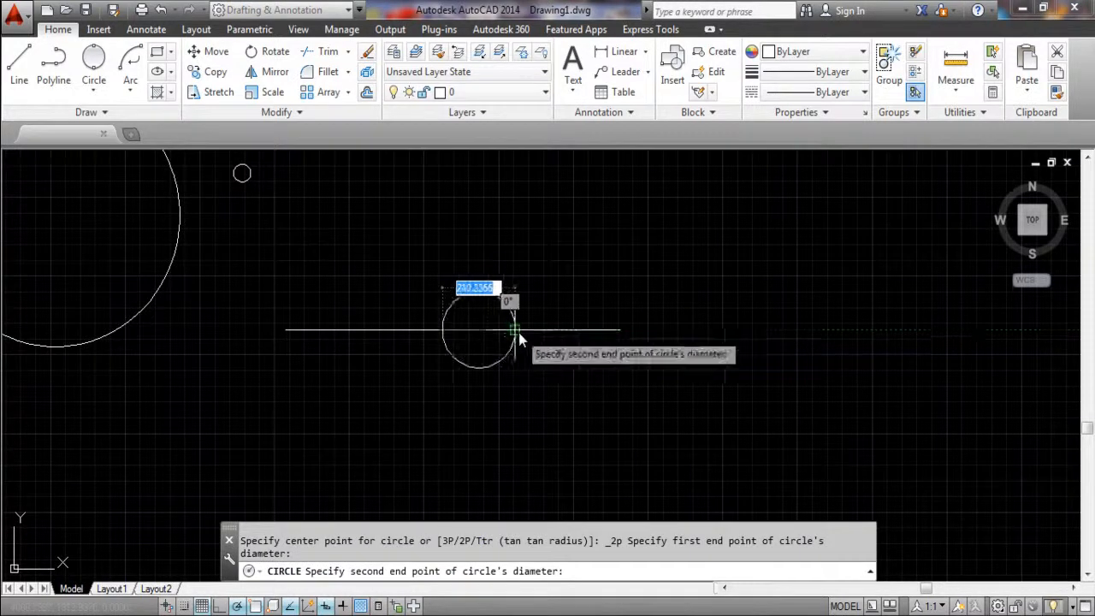
left_click(516, 331)
key("Escape")
scroll(513, 367, "up", 2)
scroll(442, 323, "up", 2)
mouse_move(442, 322)
middle_mouse_down()
mouse_move(542, 390)
mouse_move(627, 385)
mouse_move(447, 310)
middle_mouse_up()
scroll(458, 333, "down", 2)
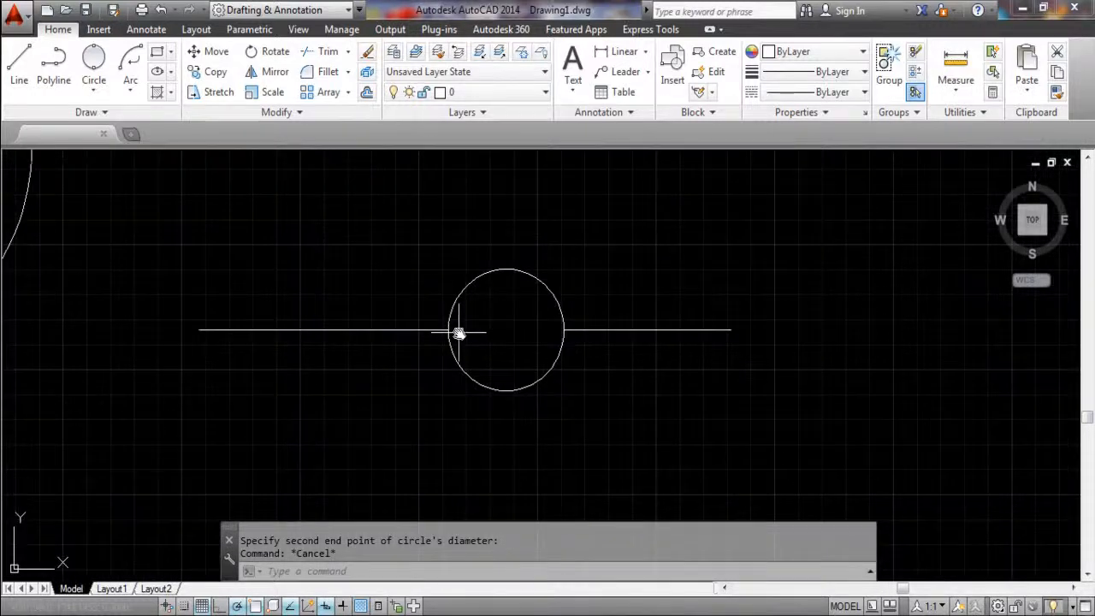
- Draw an inclined line from the left end of the left horizontal line, rising steeply to the right
left_click(94, 88)
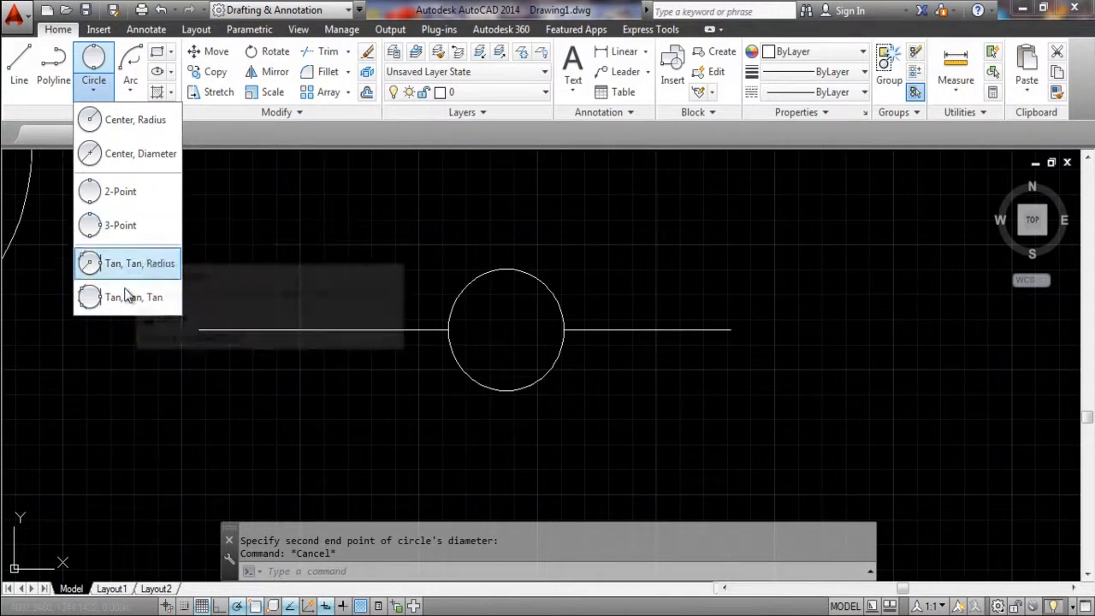
key("Escape")
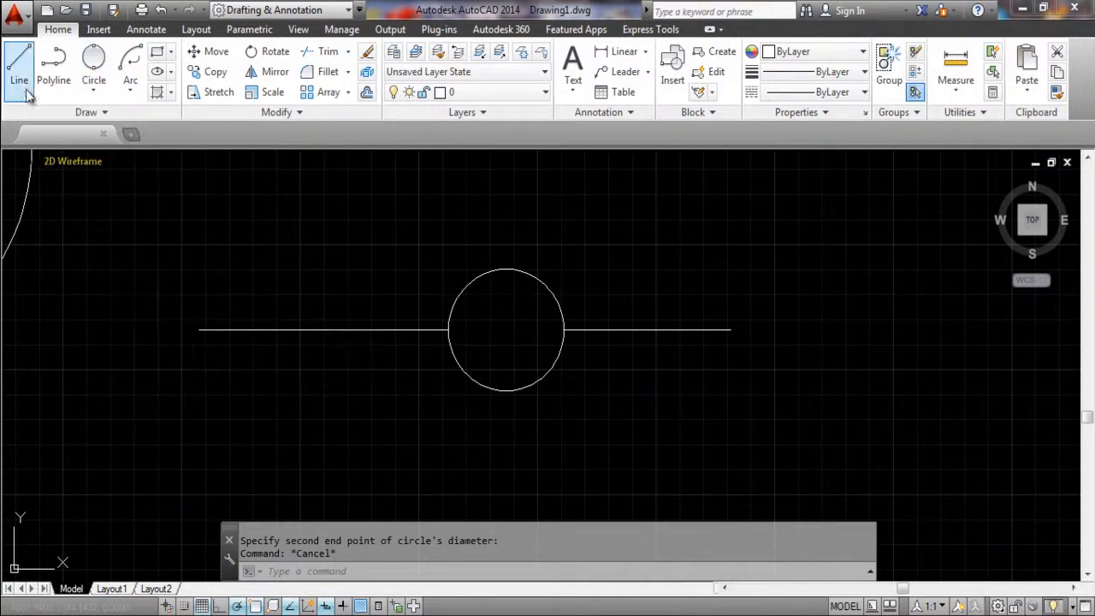
left_click(26, 96)
left_click(200, 329)
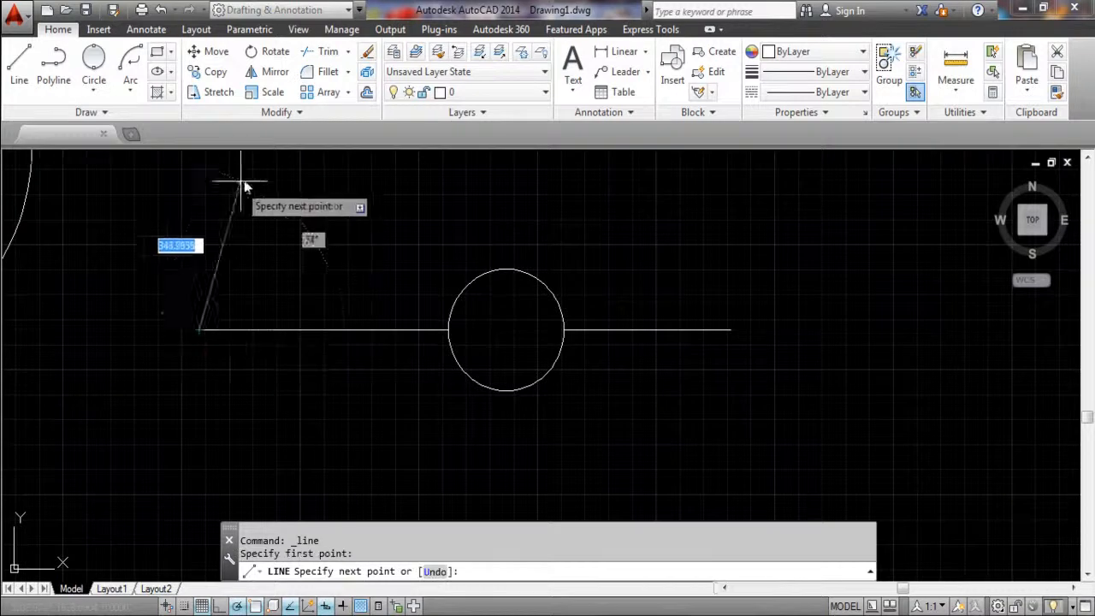
left_click(295, 154)
middle_click_drag(316, 227, 268, 294)
key("Escape")
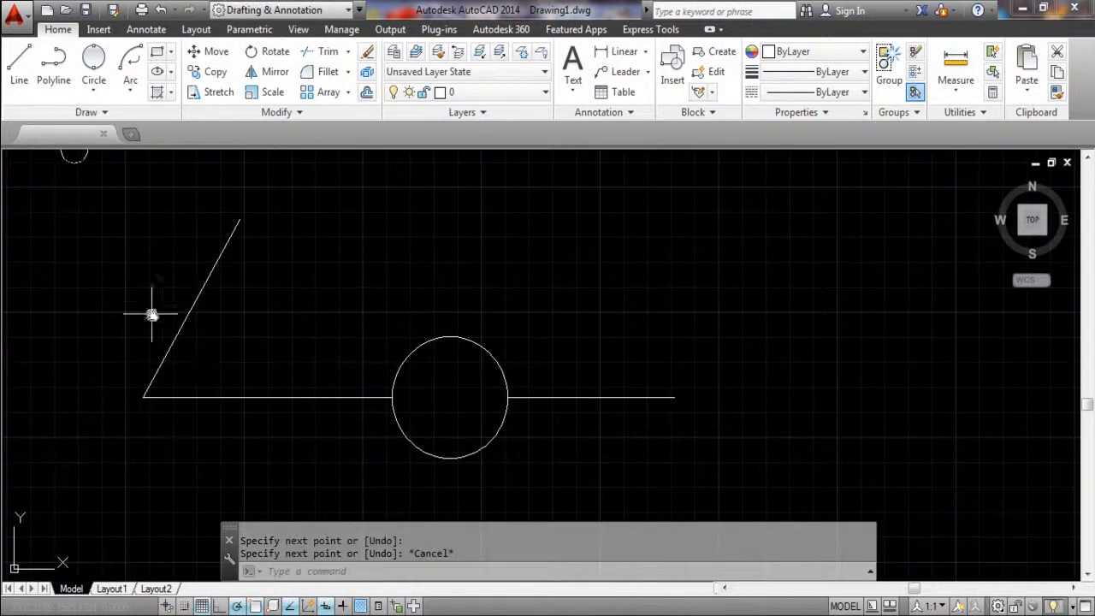
- Draw a Tan, Tan, Radius circle tangent to the inclined line and the left horizontal line with a radius of 84
left_click(84, 90)
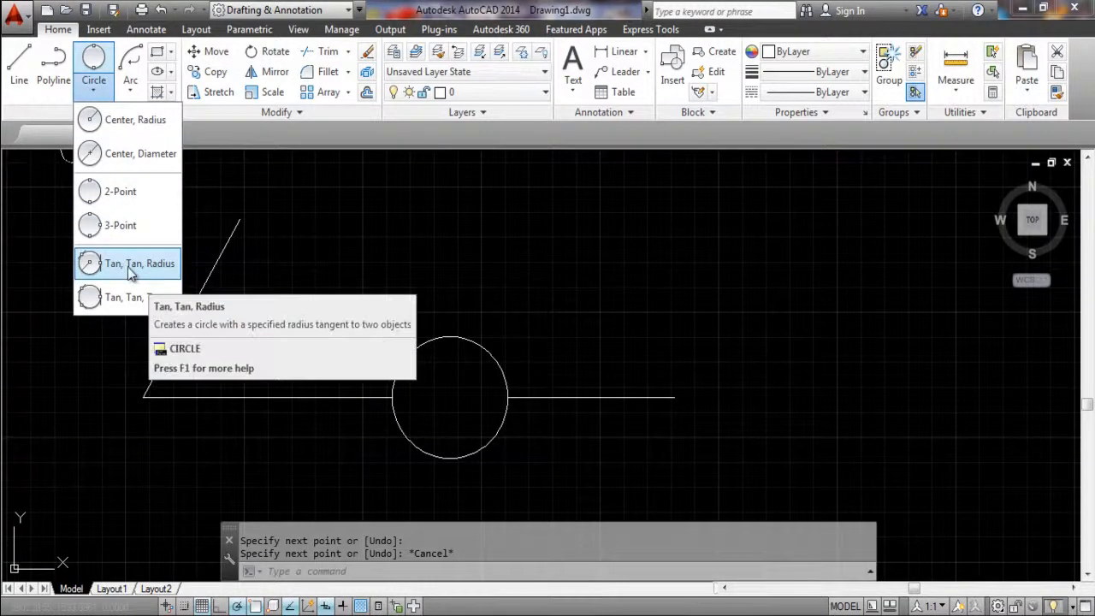
left_click(130, 265)
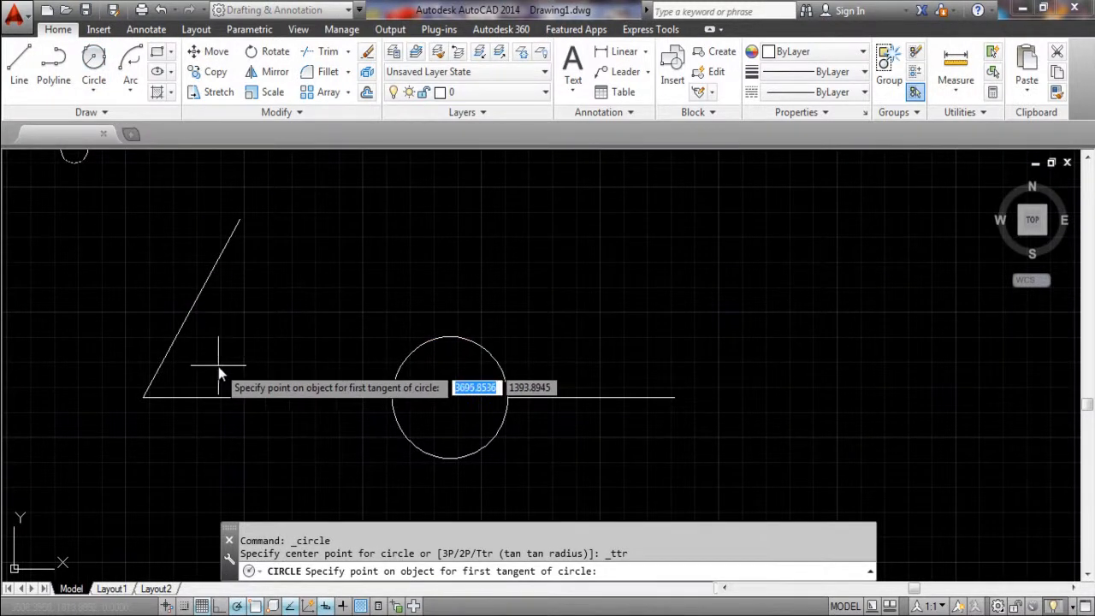
left_click(177, 338)
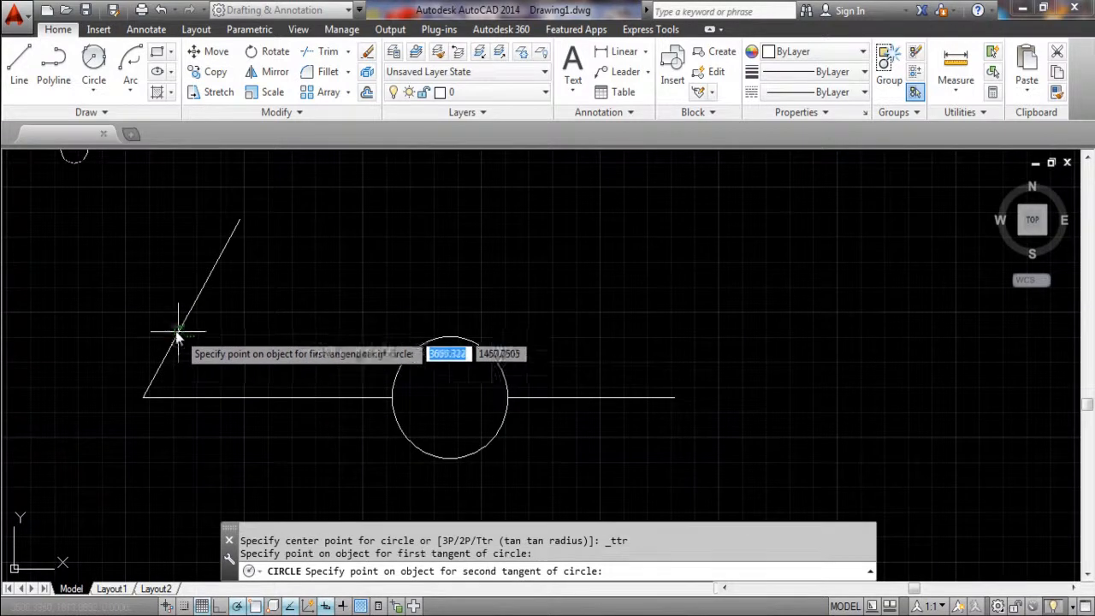
left_click(222, 398)
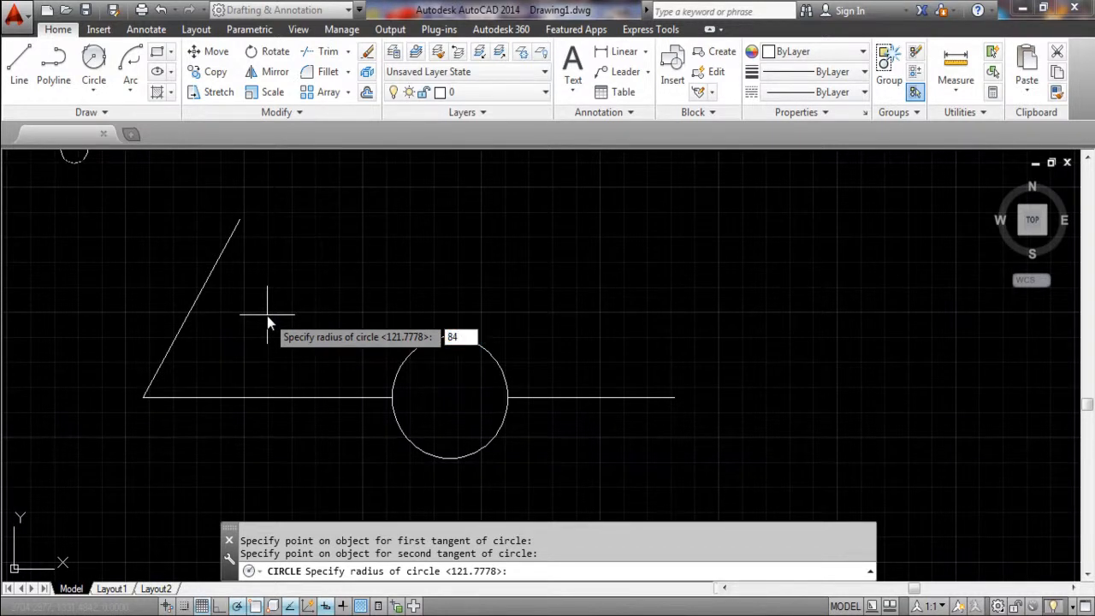
key("Return")
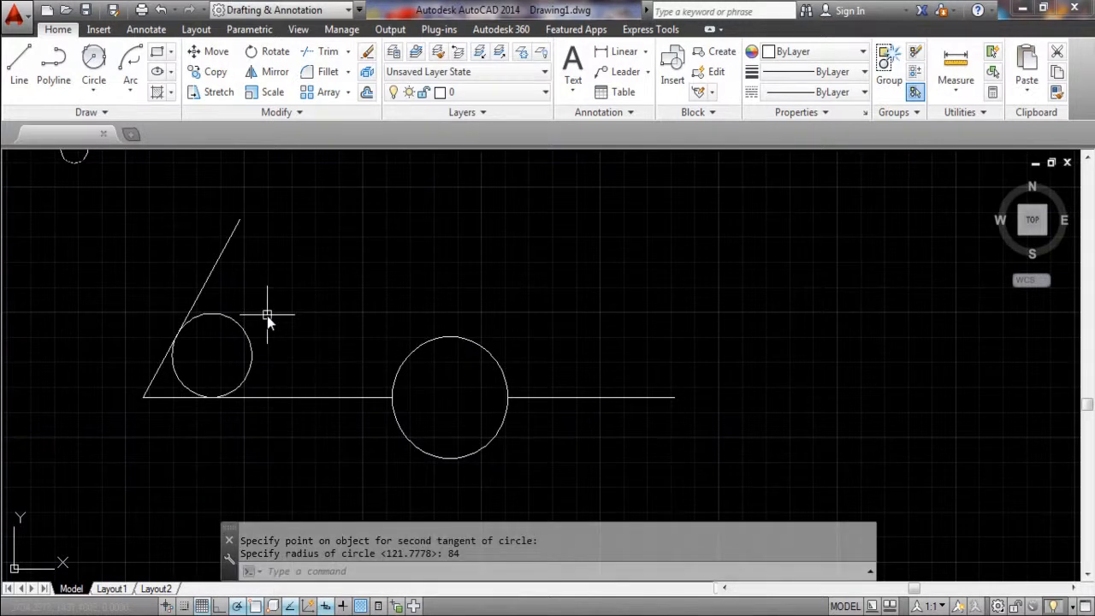
middle_click_drag(128, 277, 254, 312)
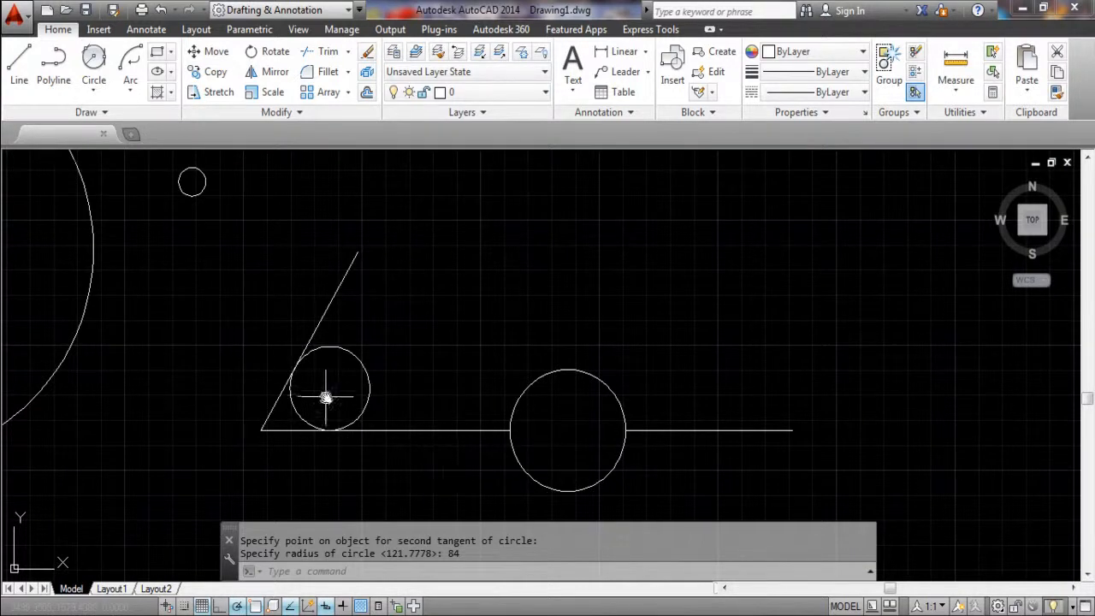
left_click(94, 89)
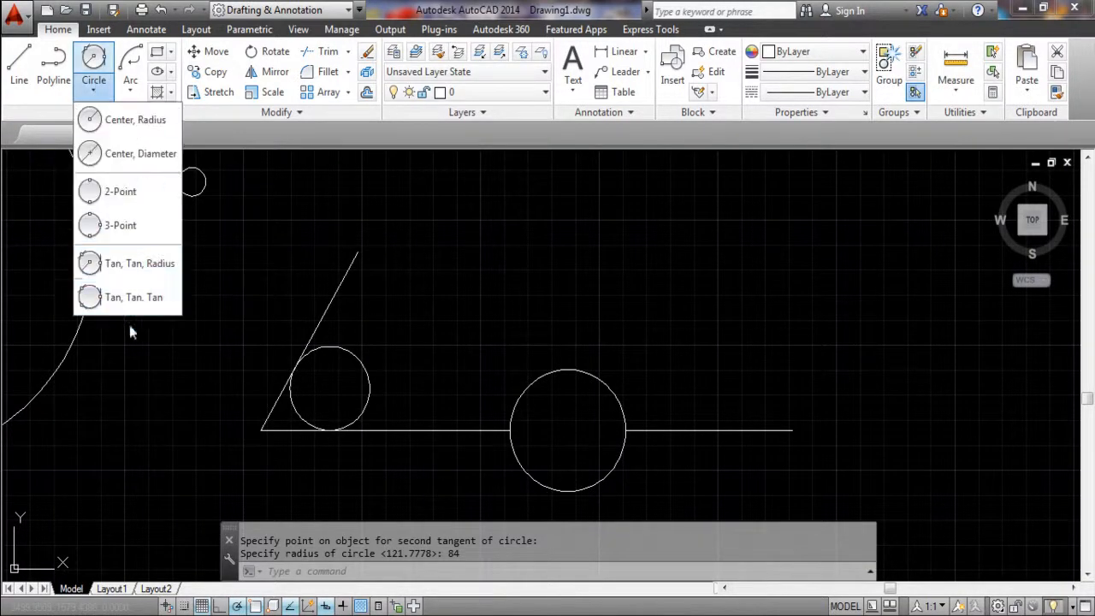
left_click(128, 297)
scroll(221, 318, "down", 5)
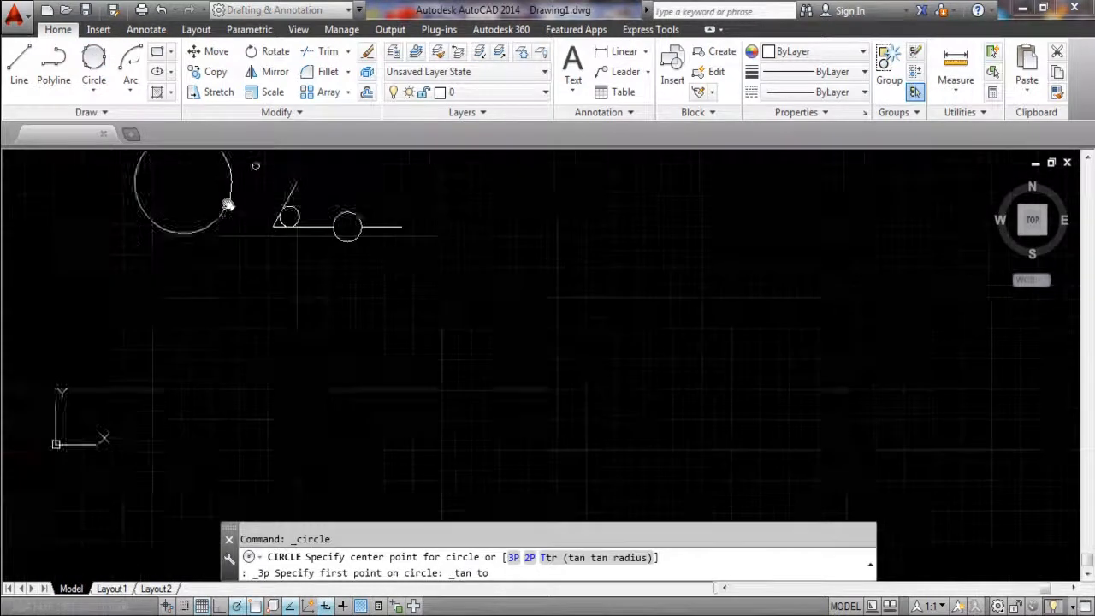
scroll(317, 318, "up", 2)
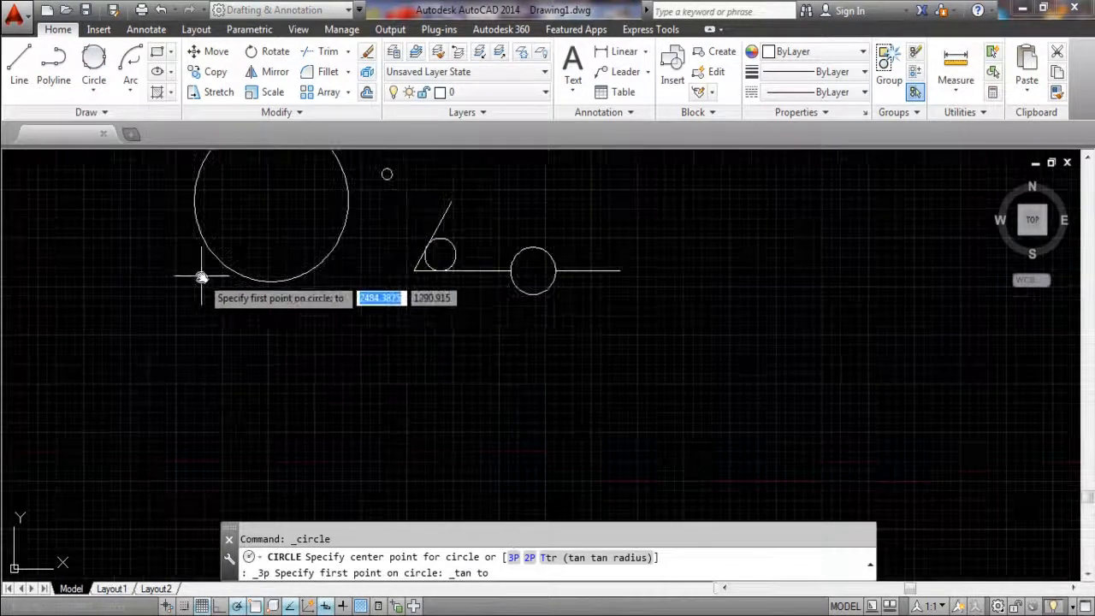
key("Escape")
key("Escape")
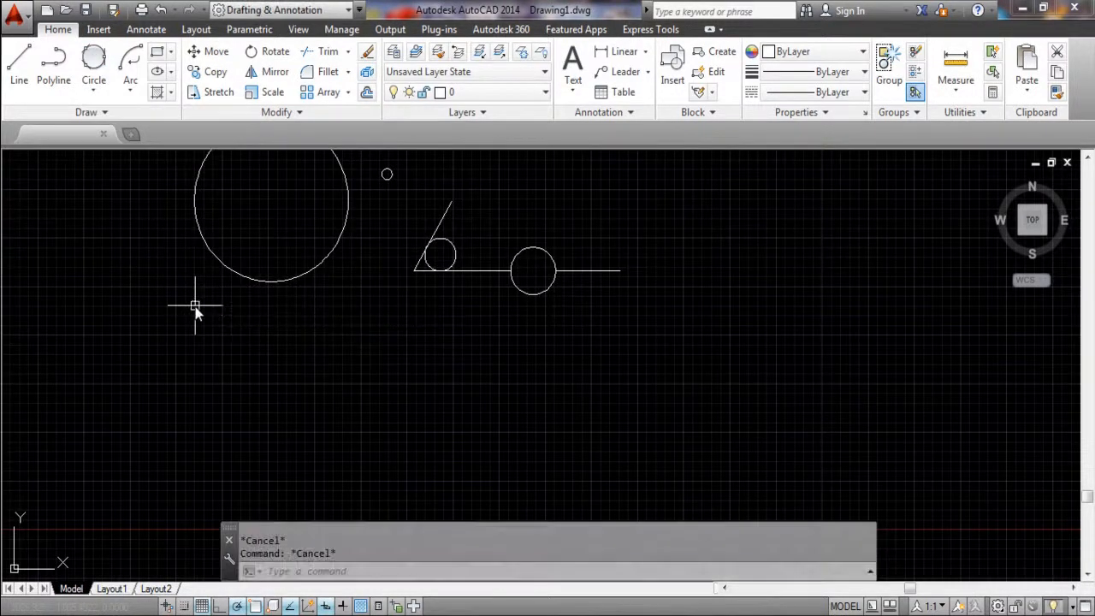
- Draw a line slanting down to the left in the empty area below the 2-Point circle and horizontal lines
type("L")
key("Return")
scroll(411, 379, "up", 5)
middle_click_drag(463, 293, 237, 423)
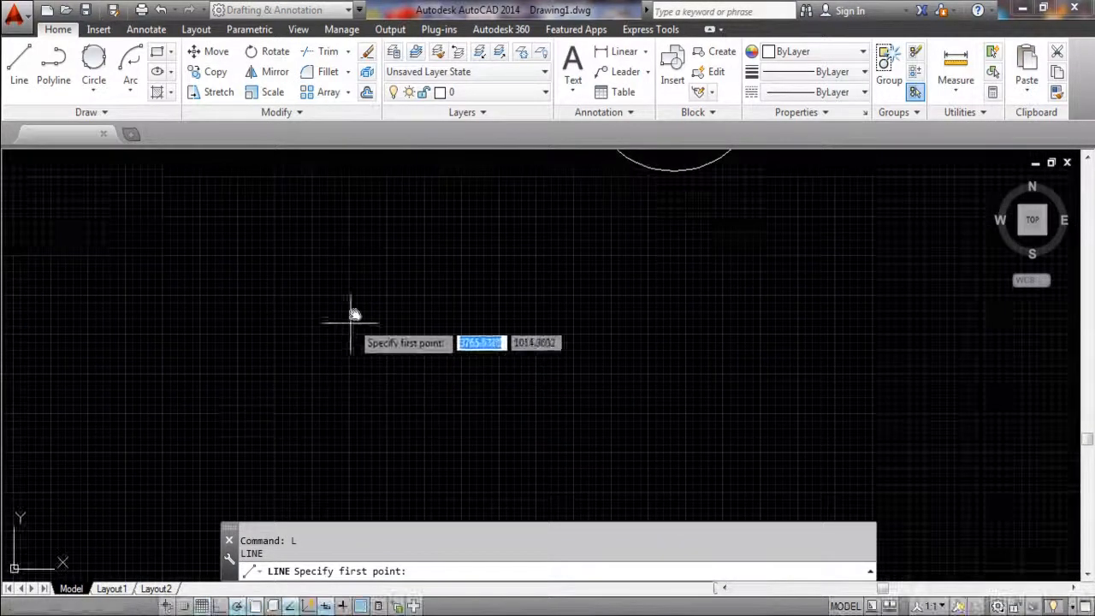
left_click(360, 289)
left_click(275, 416)
key("Return")
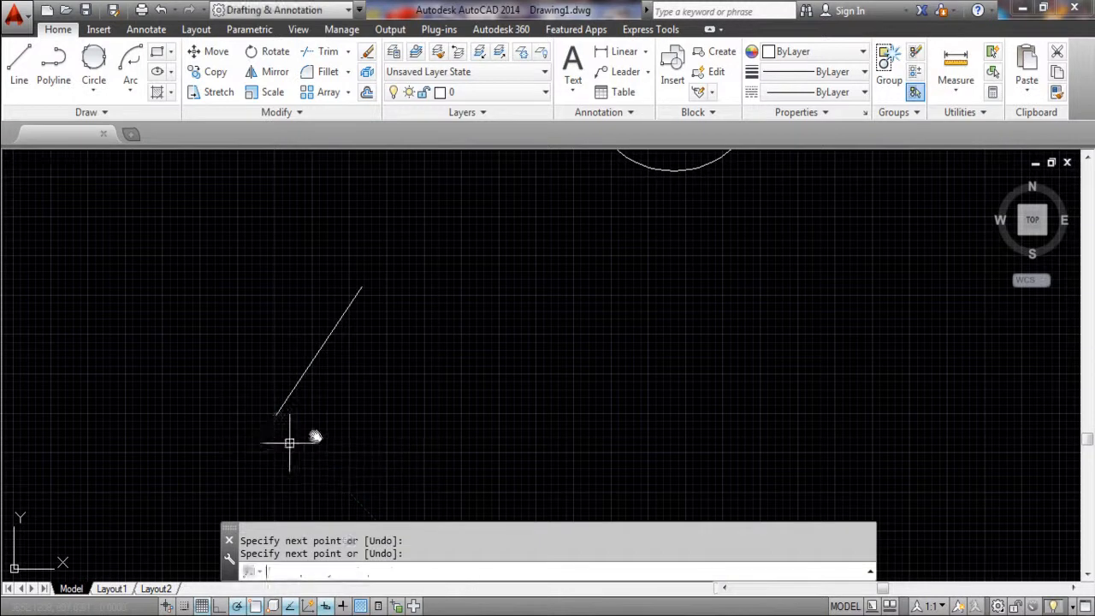
- Draw a separate line slanting down to the right, to the right of the new slanted line
type("L")
key("Return")
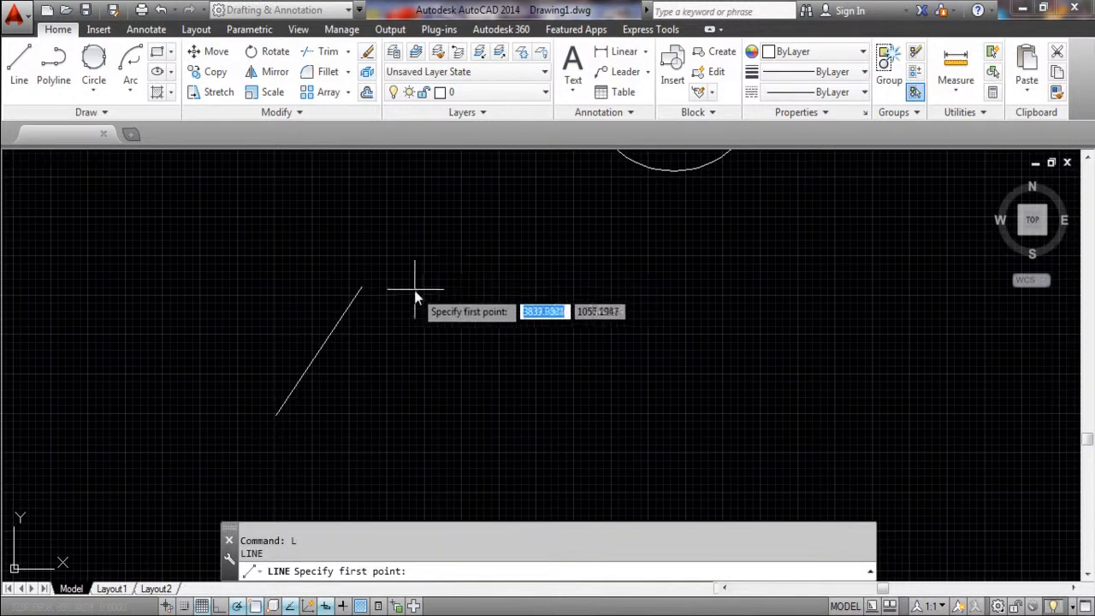
left_click(425, 295)
left_click(490, 395)
key("Return")
- Draw a slightly rising line beneath the two slanted lines to form the base of an open triangle
type("L")
key("Return")
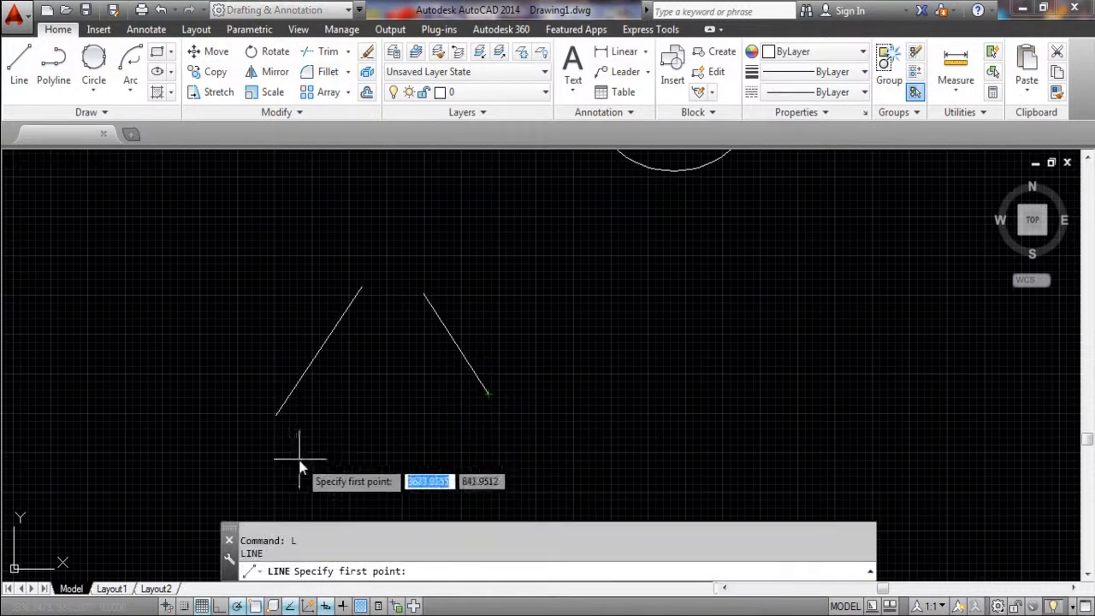
left_click(295, 427)
left_click(443, 407)
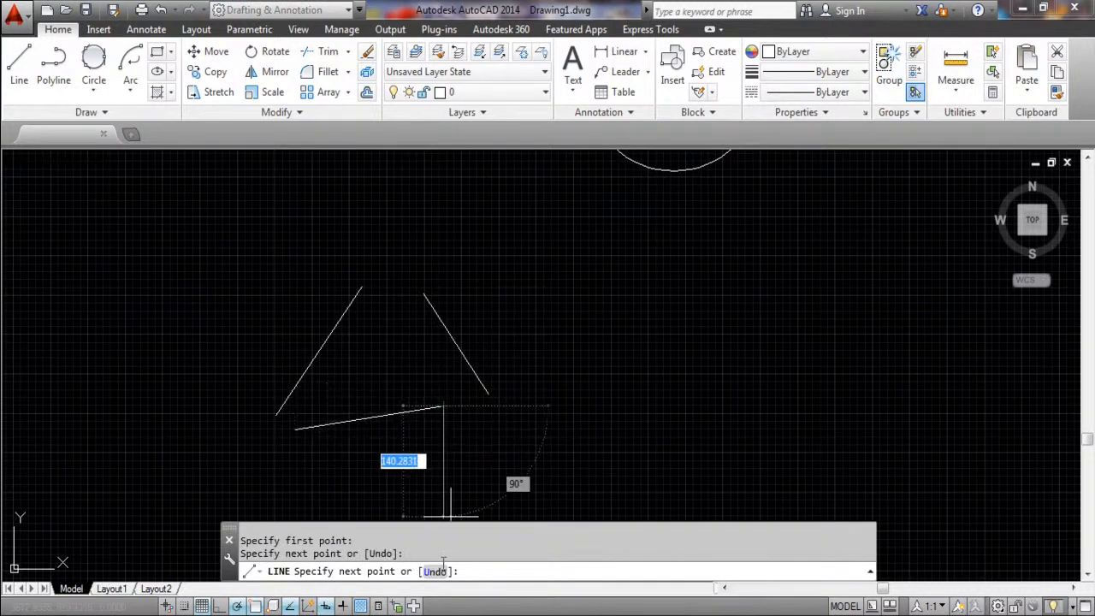
key("Escape")
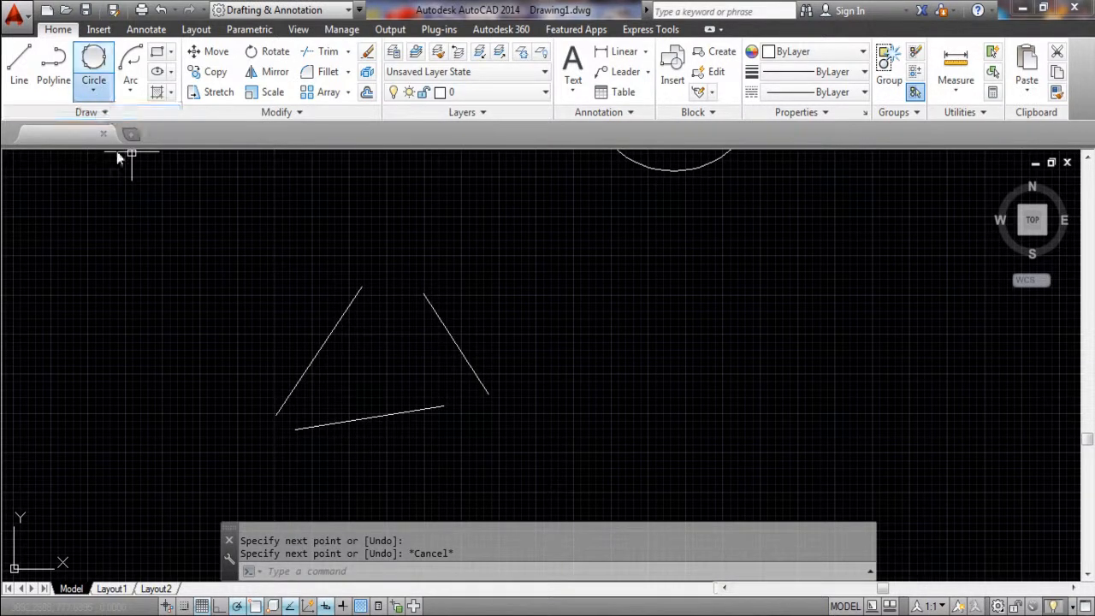
- Draw a Tan, Tan, Tan circle tangent to all three lines of the open triangle
left_click(94, 85)
left_click(135, 297)
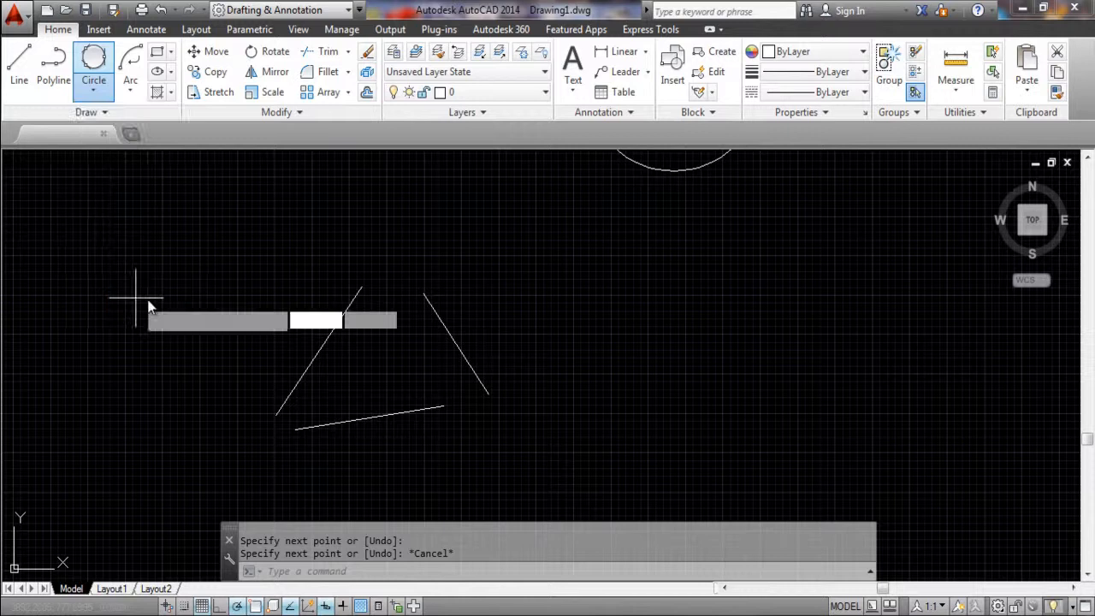
left_click(319, 356)
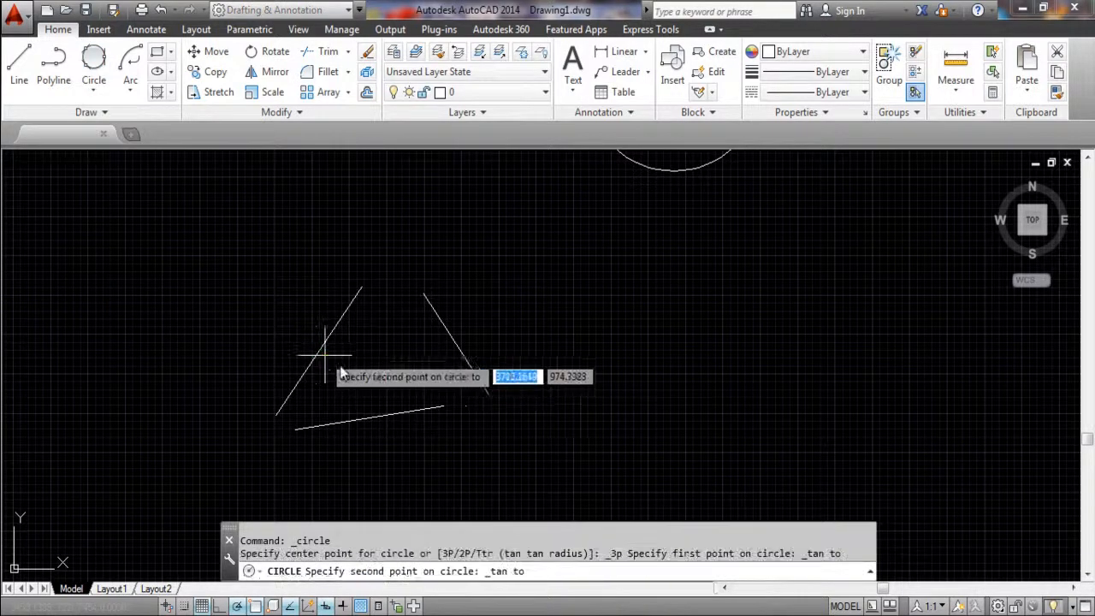
left_click(373, 416)
left_click(447, 338)
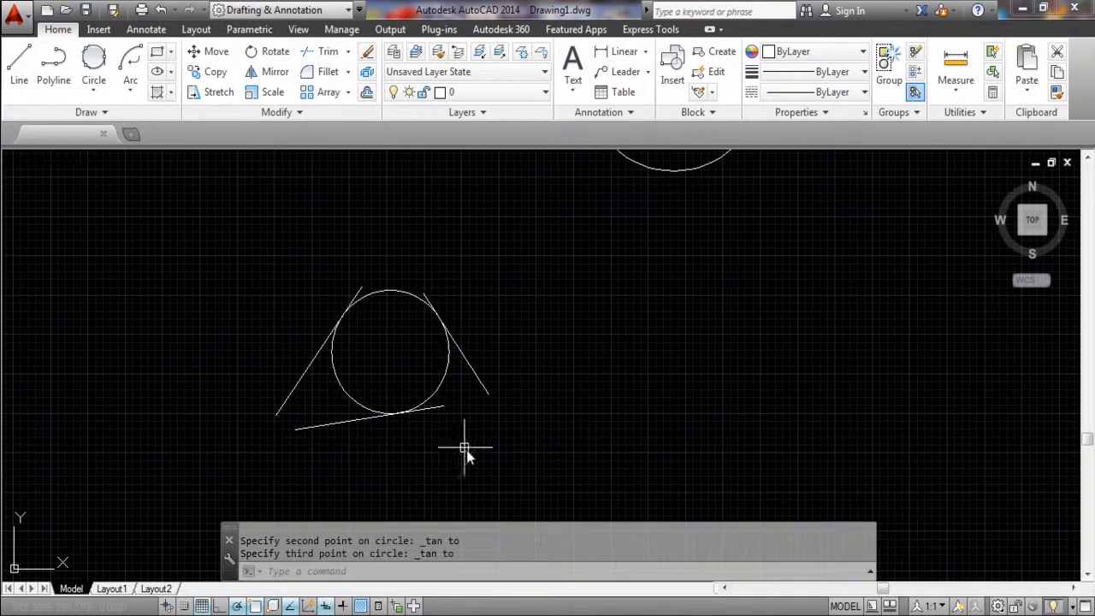
scroll(587, 396, "down", 5)
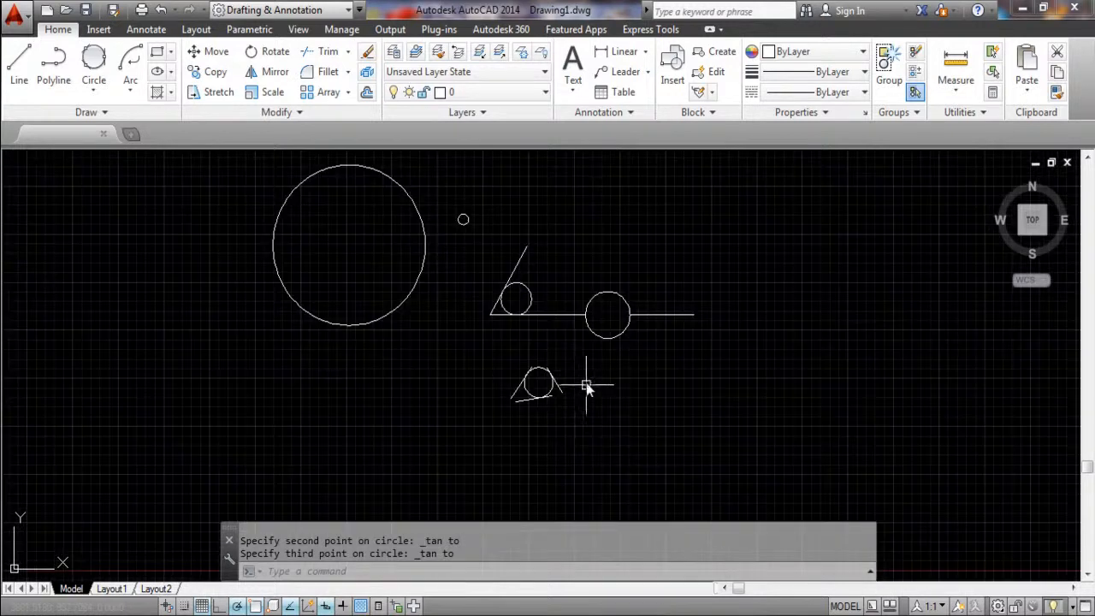
- Draw a circle with a diameter of 150 in the empty area below and left of the large circle, using the Diameter option
left_click(94, 92)
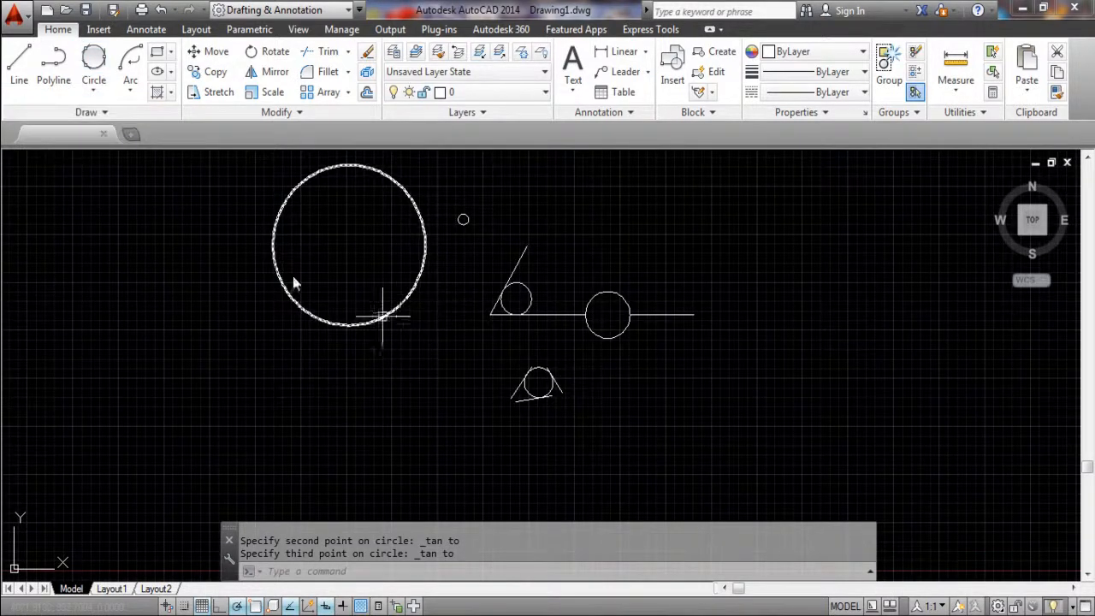
left_click(94, 89)
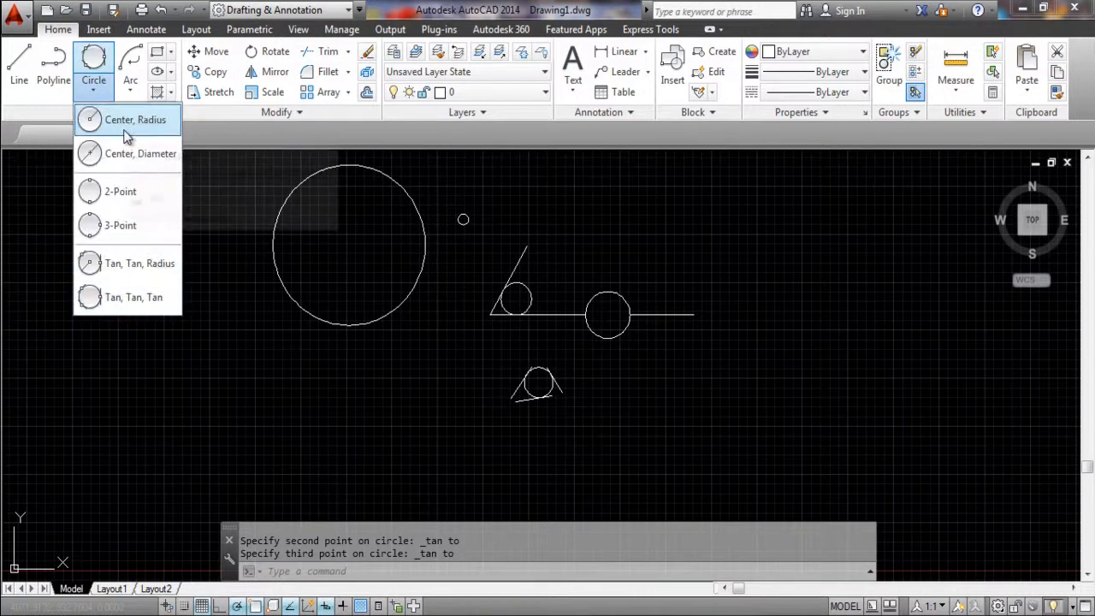
left_click(126, 138)
mouse_move(257, 313)
middle_mouse_down()
mouse_move(371, 288)
mouse_move(398, 317)
middle_mouse_up()
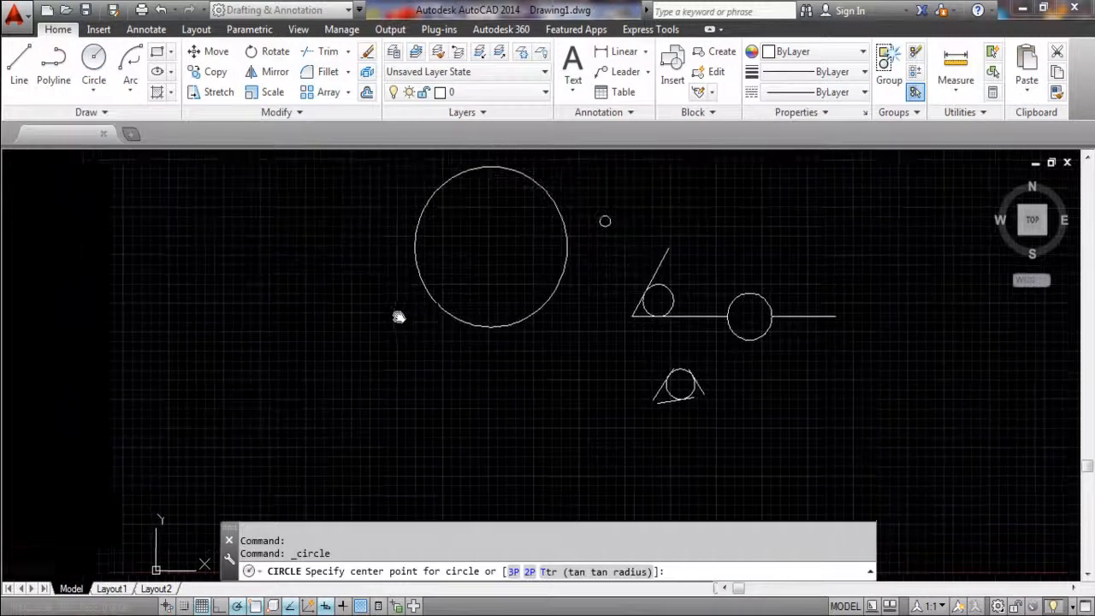
scroll(416, 343, "up", 5)
scroll(401, 301, "down", 5)
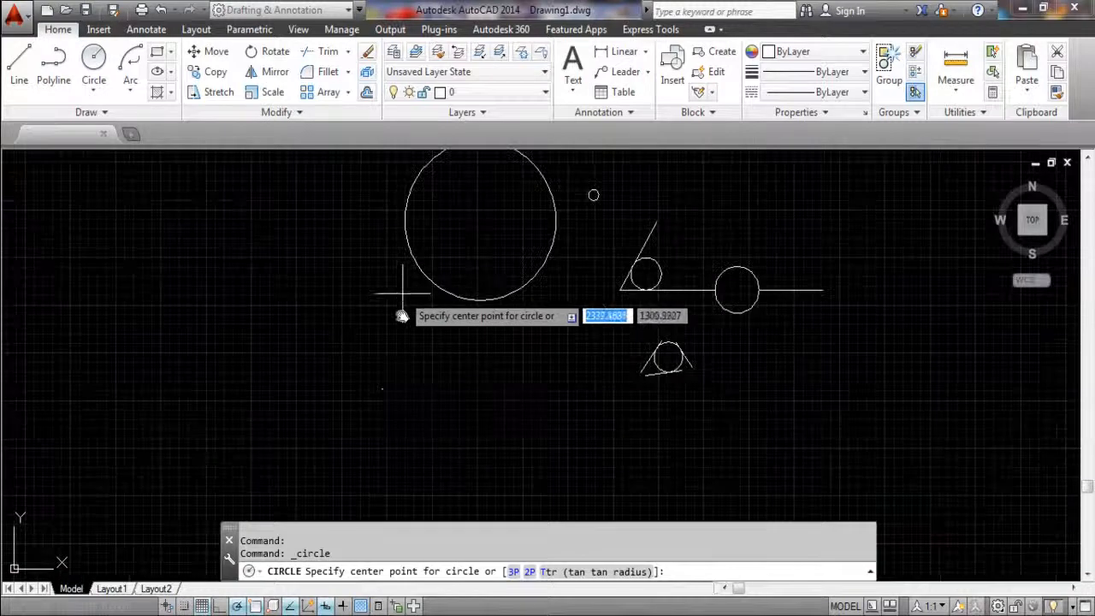
left_click(310, 366)
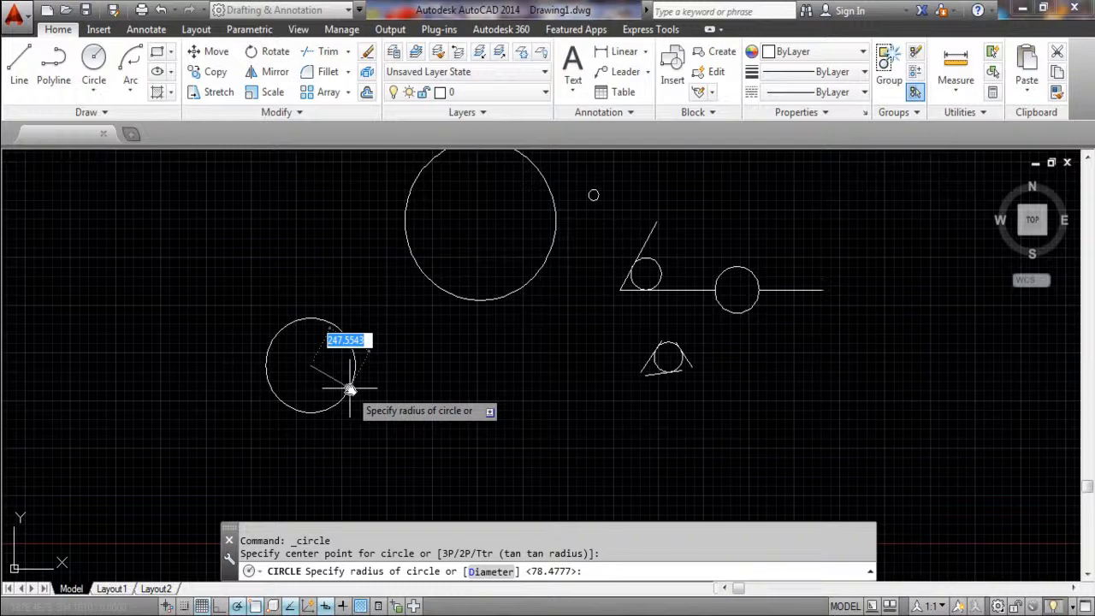
key("Return")
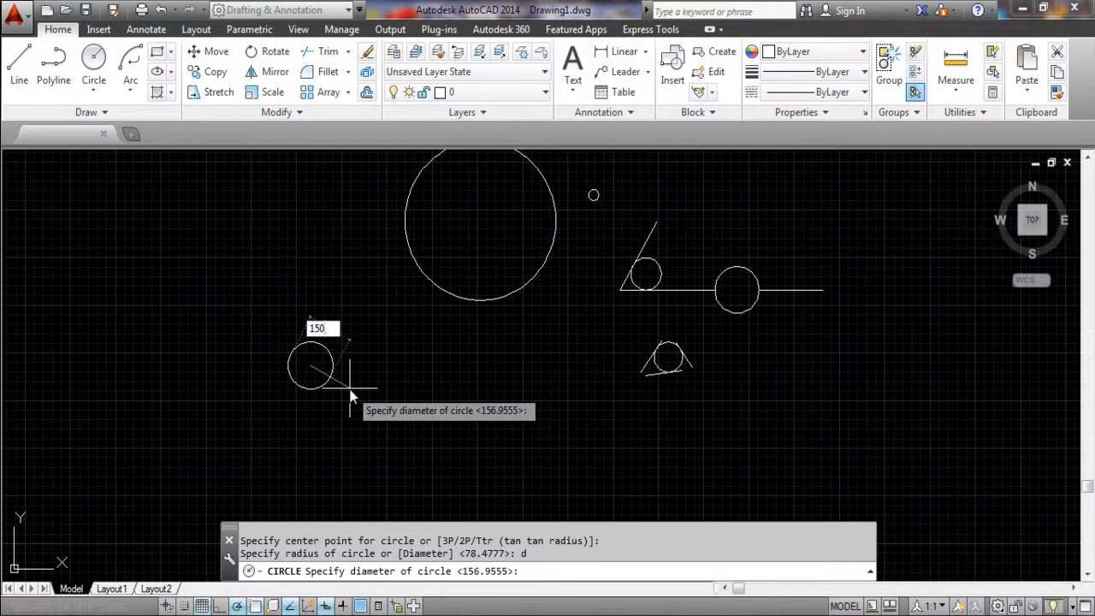
key("Return")
- Draw a second circle with a radius of 75 to the right of the 150-diameter circle, level with its centre
scroll(318, 369, "up", 5)
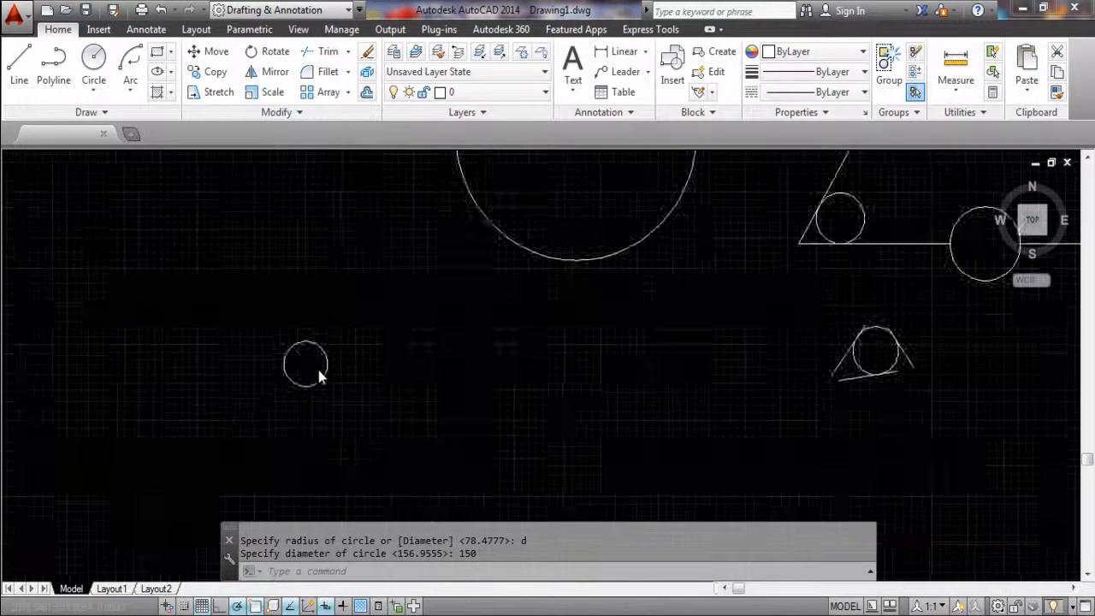
left_click(93, 61)
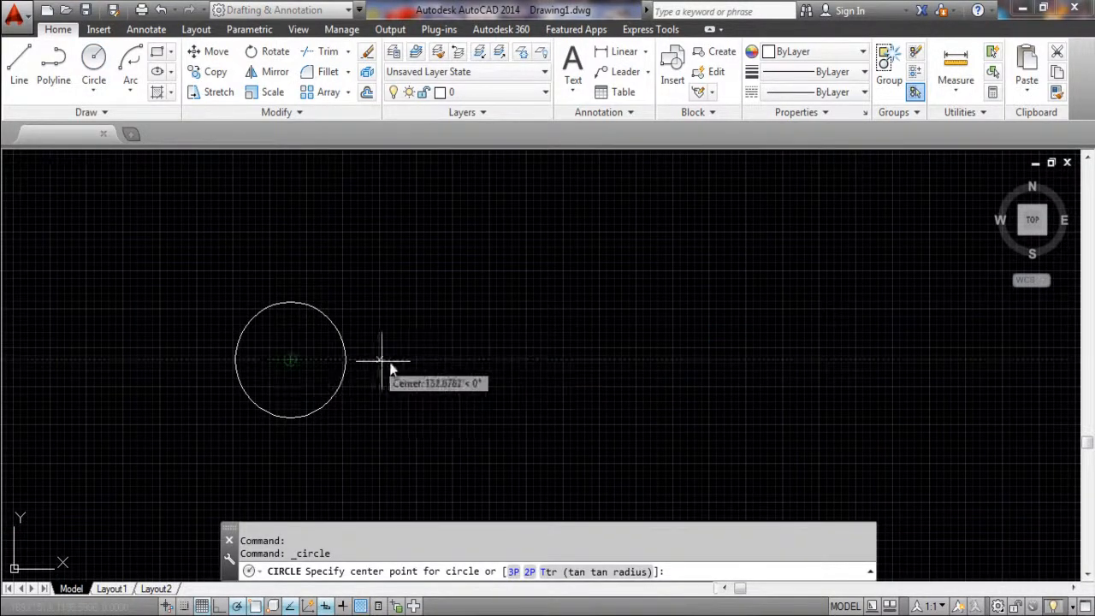
left_click(494, 361)
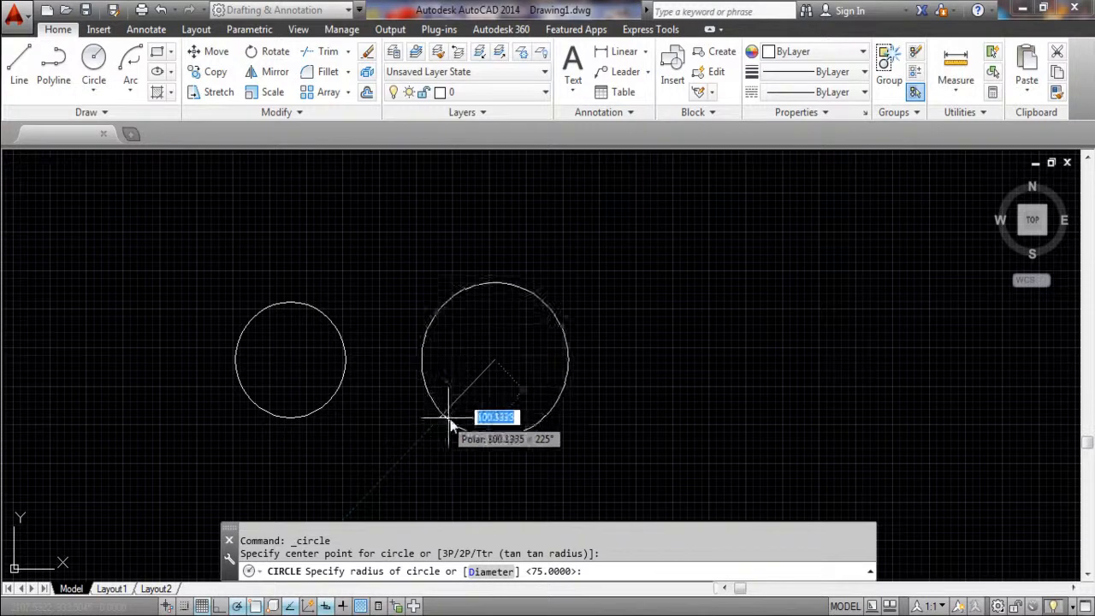
type("75")
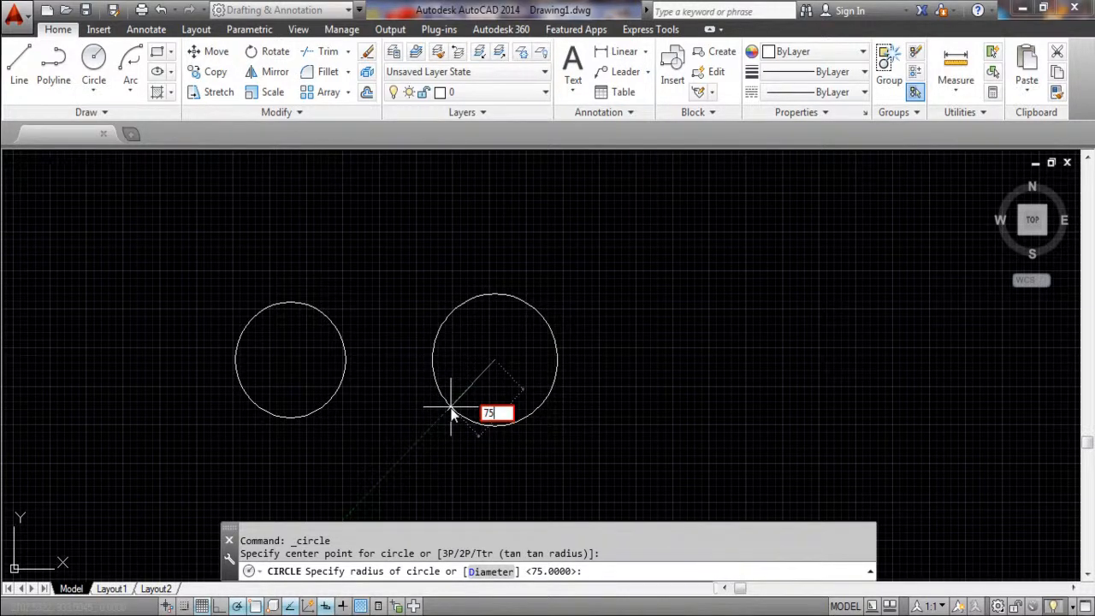
key("Return")
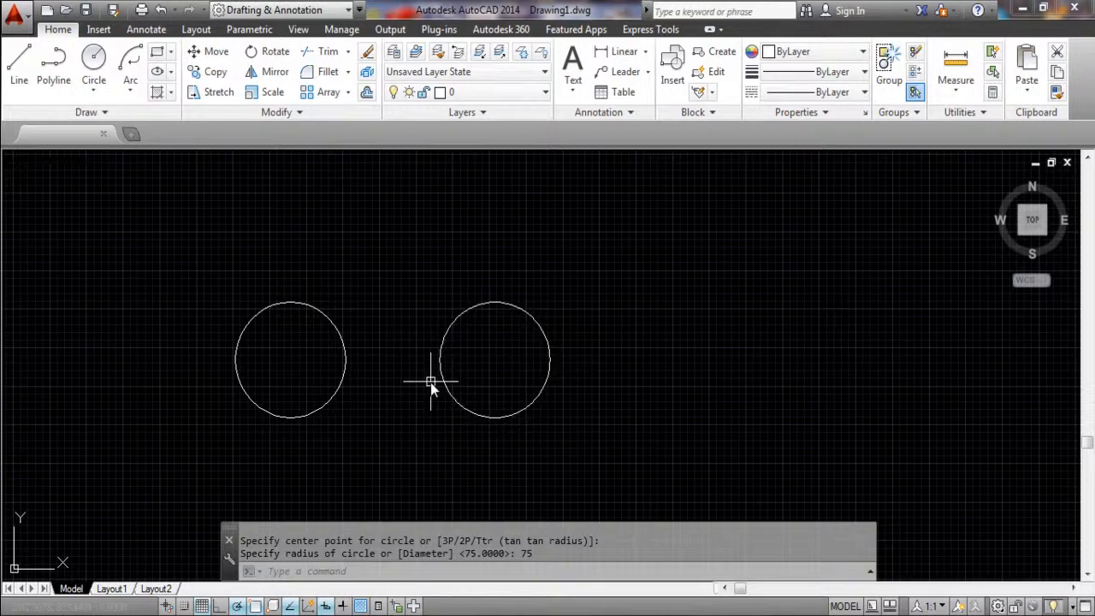
left_click(609, 227)
key("Escape")
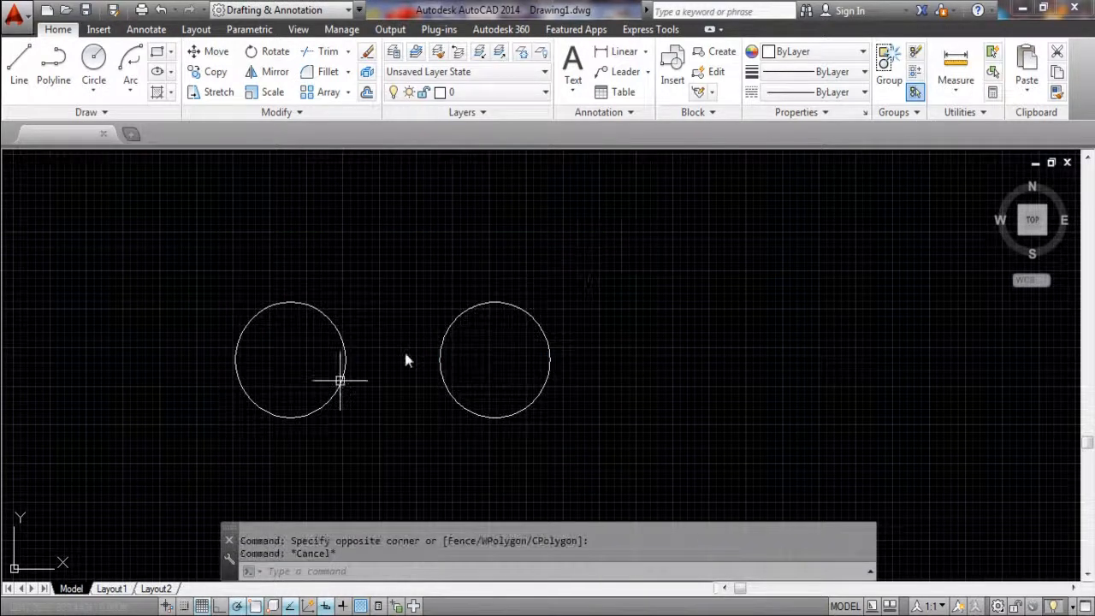
- Erase all the circles and lines in the drawing
scroll(521, 327, "down", 5)
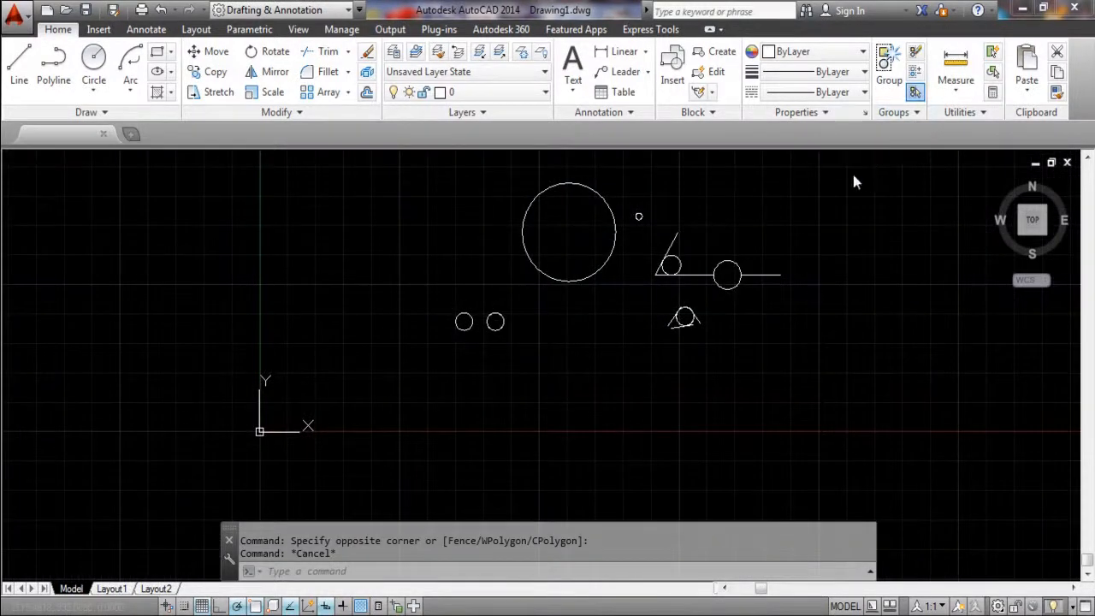
left_click_drag(893, 112, 853, 175)
left_click(802, 187)
left_click(400, 363)
key("Delete")
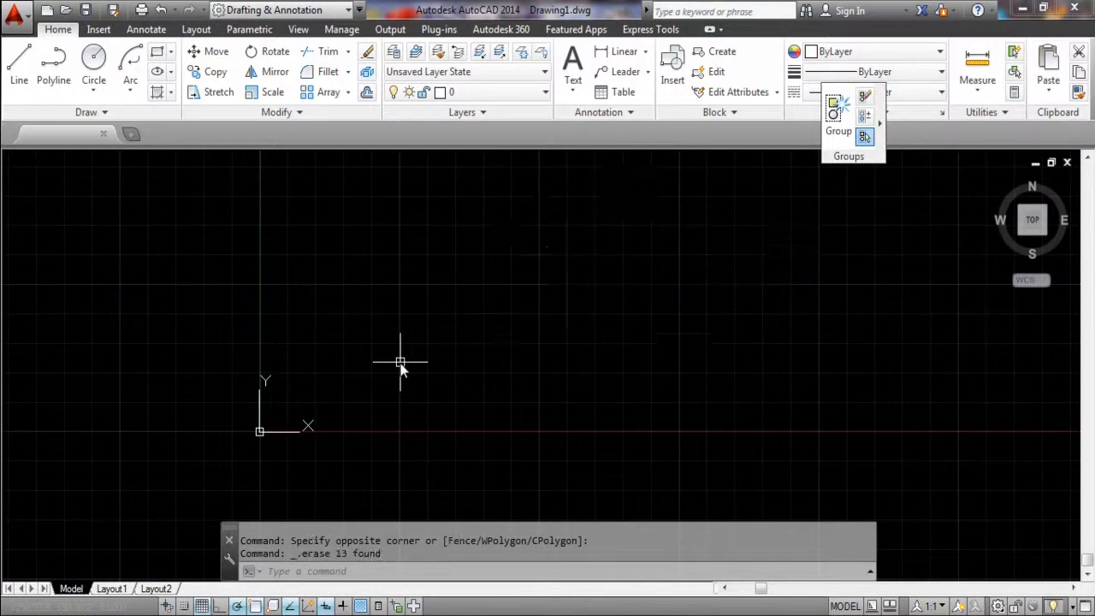
key("Escape")
key("Escape")
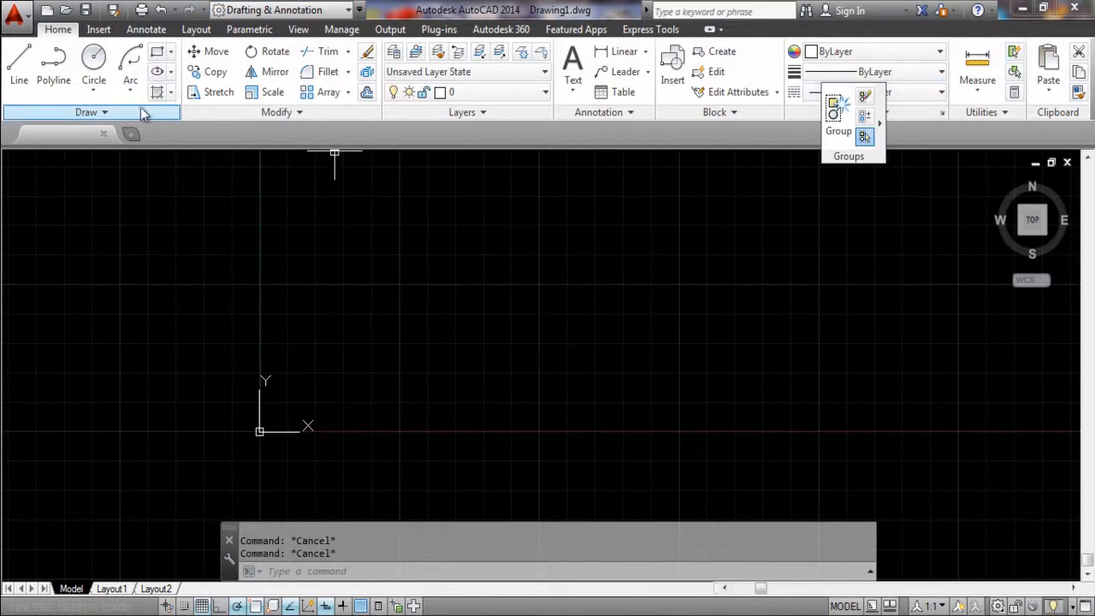
- Draw a wide horizontal ellipse with the Center method, above and right of the origin
left_click(172, 72)
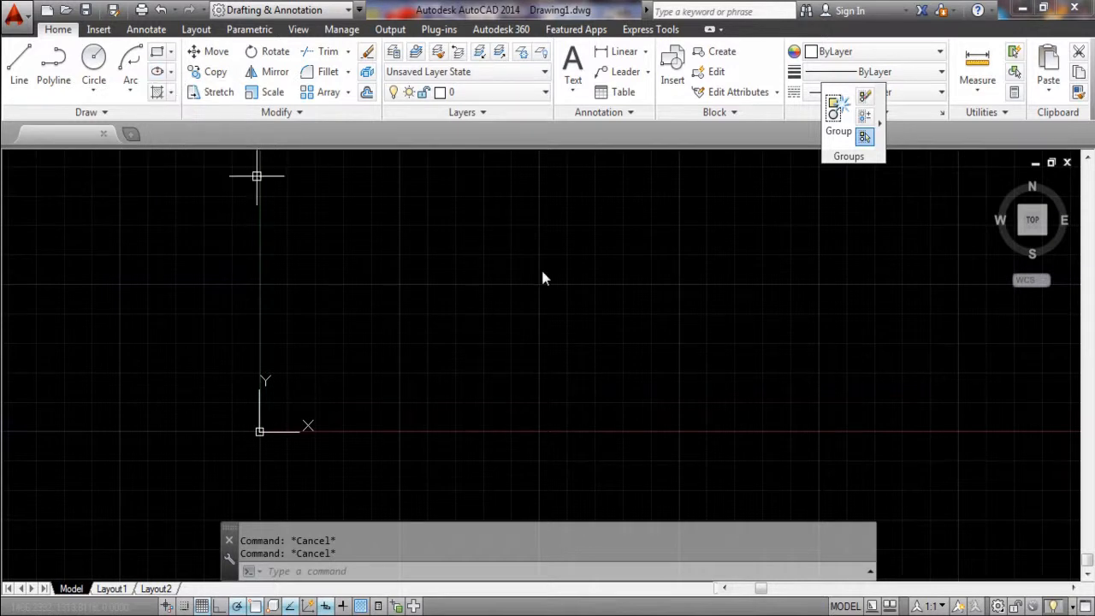
left_click(171, 72)
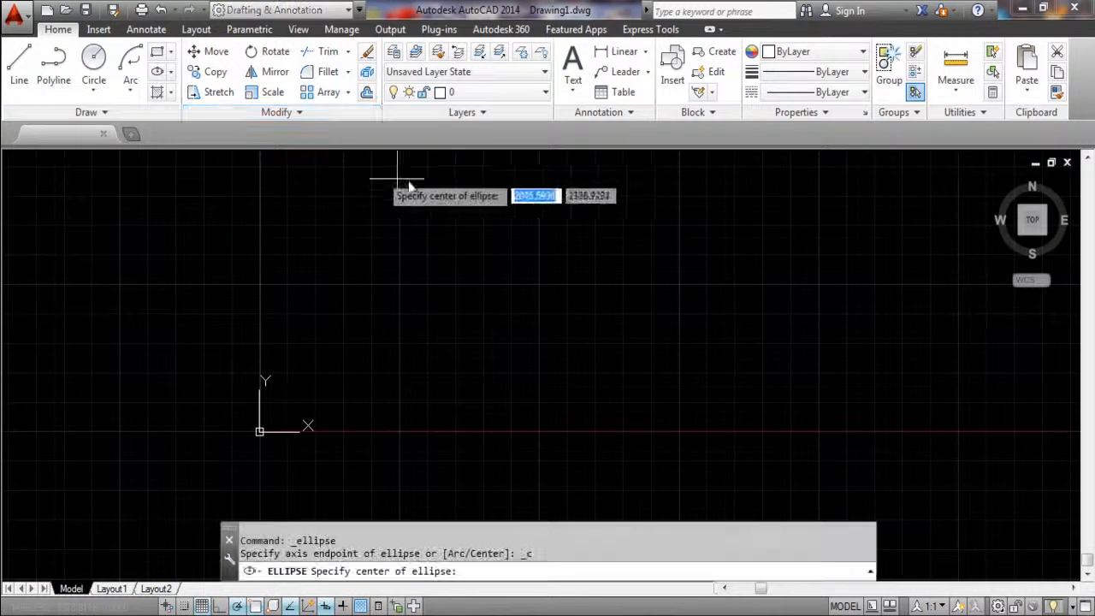
mouse_move(467, 227)
middle_mouse_down()
mouse_move(328, 260)
mouse_move(361, 295)
middle_mouse_up()
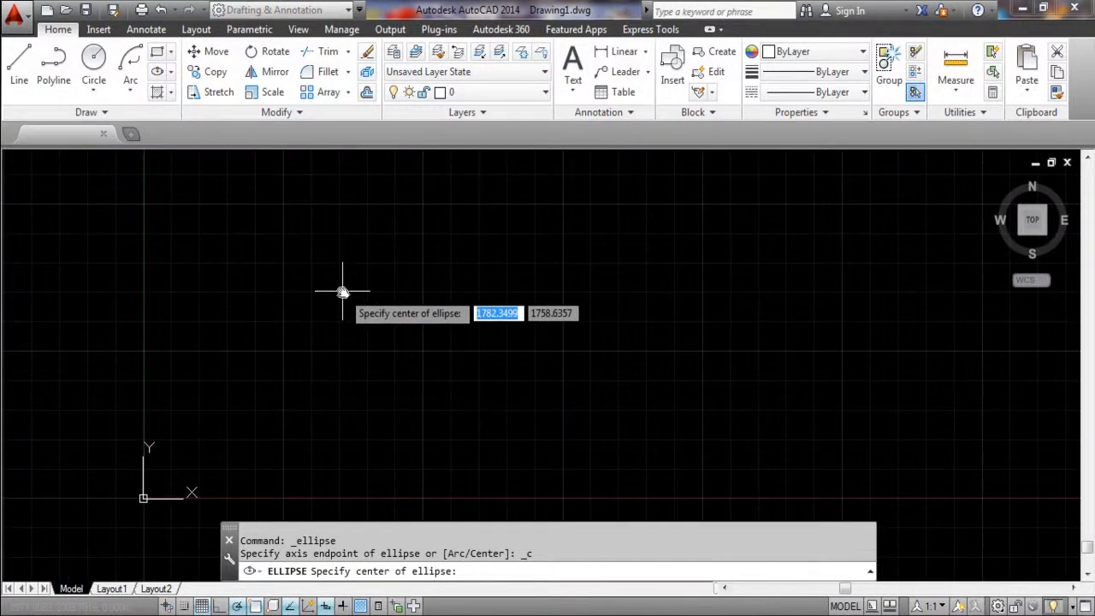
left_click(342, 291)
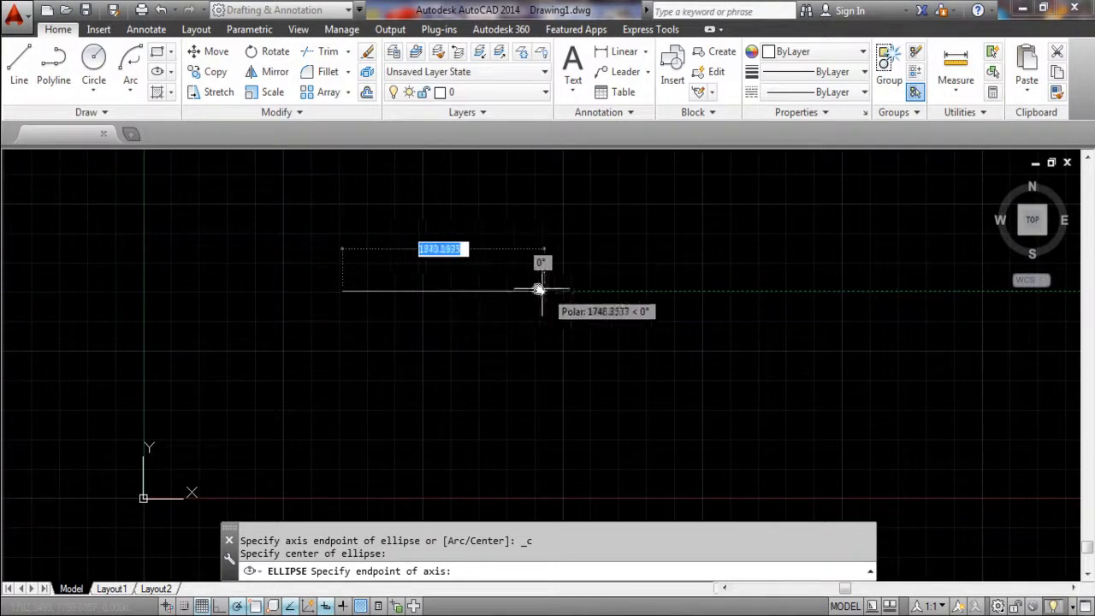
left_click(516, 292)
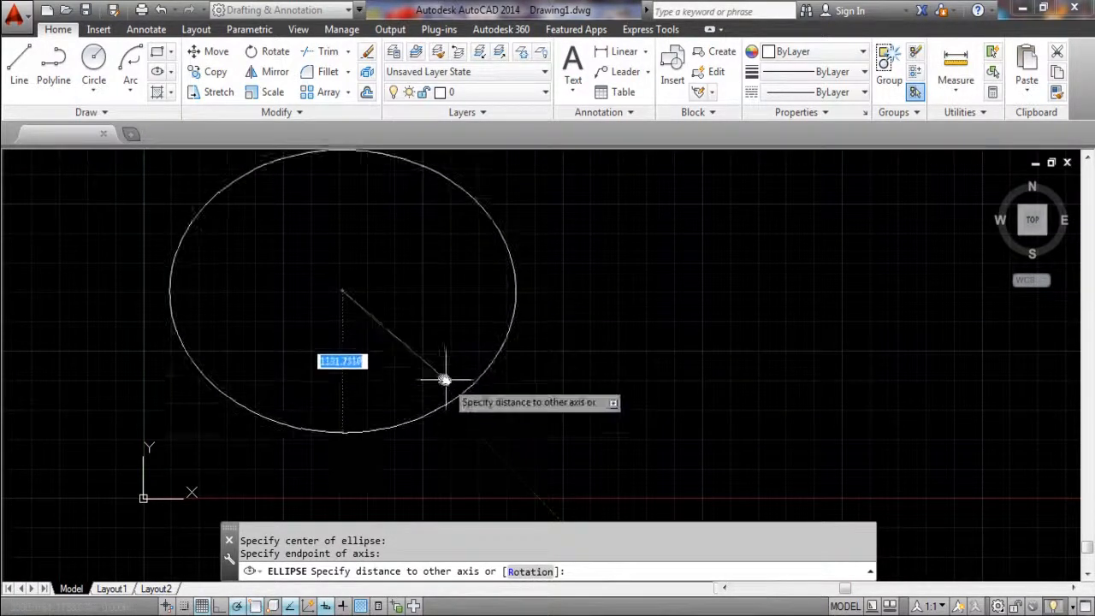
left_click(399, 328)
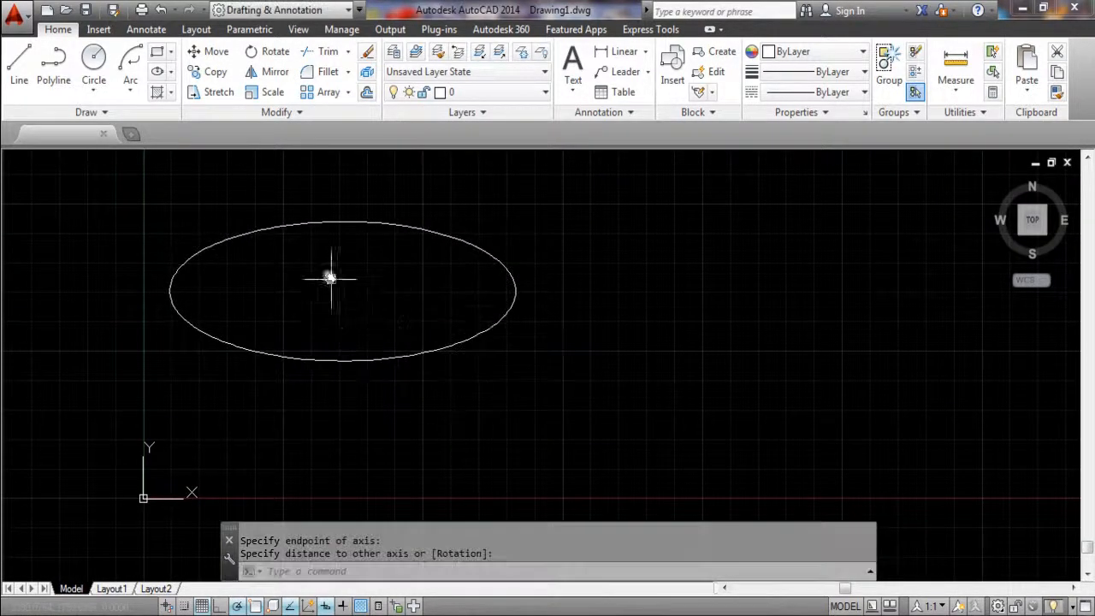
- Draw a smaller ellipse with the Axis, End method and a horizontal first axis, to the right of the wide ellipse
left_click(169, 73)
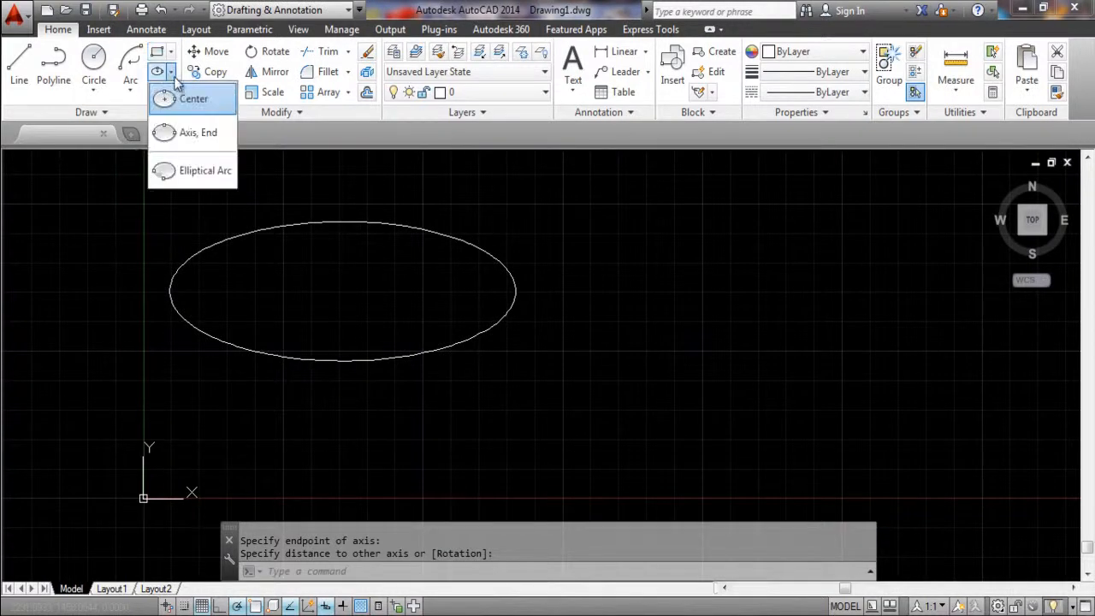
left_click(209, 135)
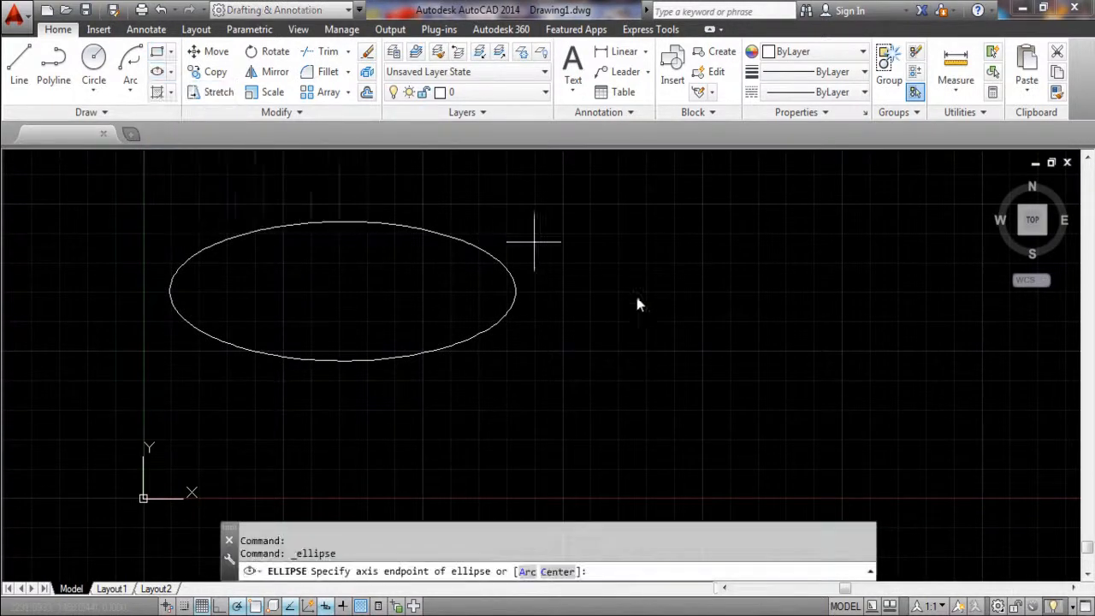
left_click(668, 343)
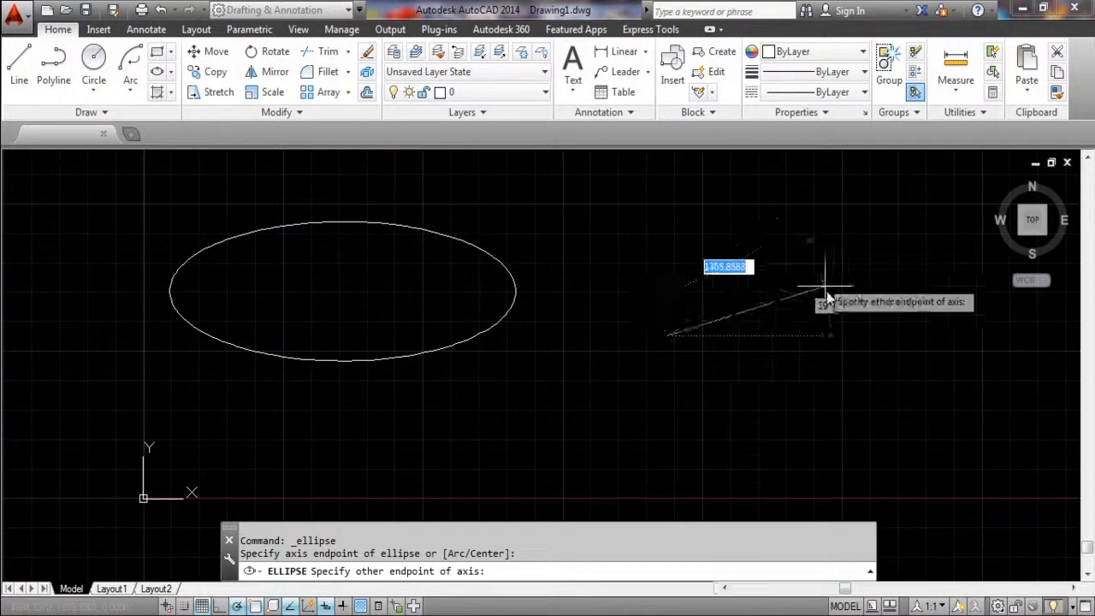
left_click(855, 335)
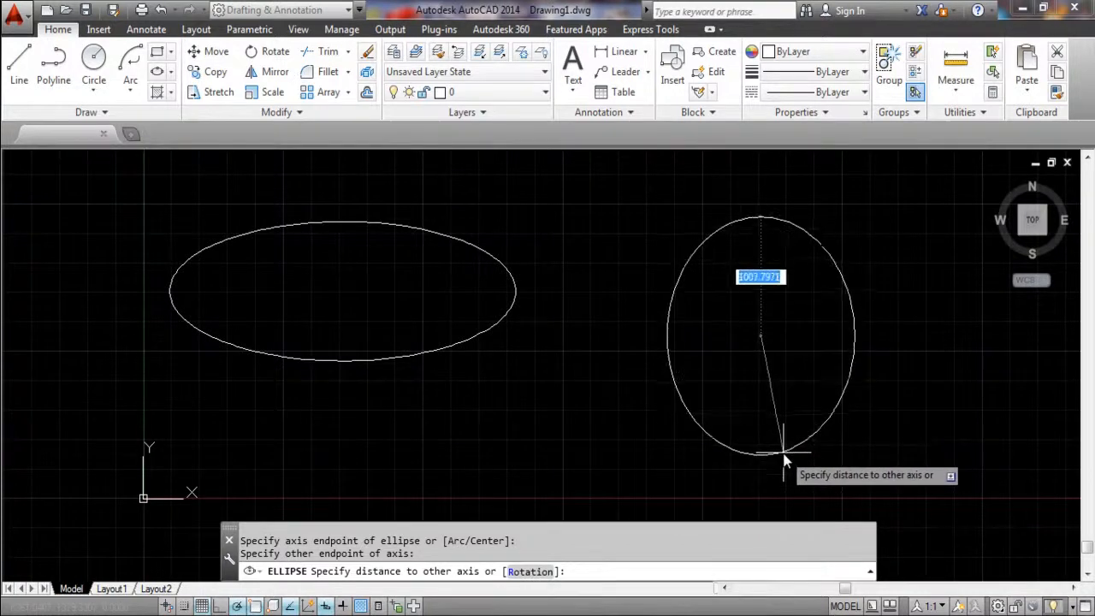
left_click(771, 416)
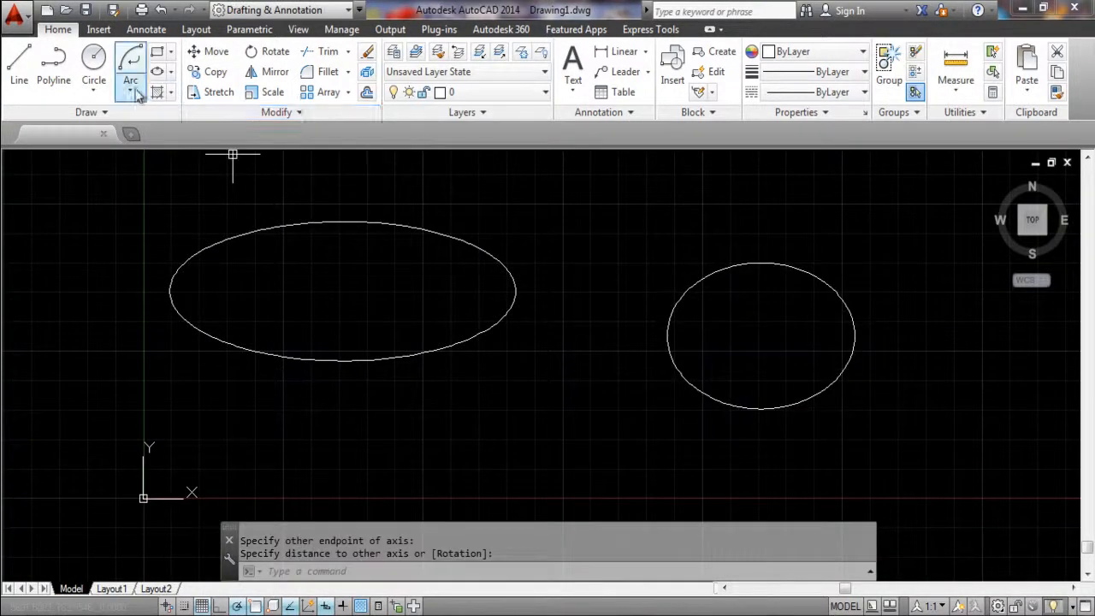
- Draw an elliptical arc in the space above and between the two ellipses, on a tilted axis and covering the lower right part
left_click(172, 74)
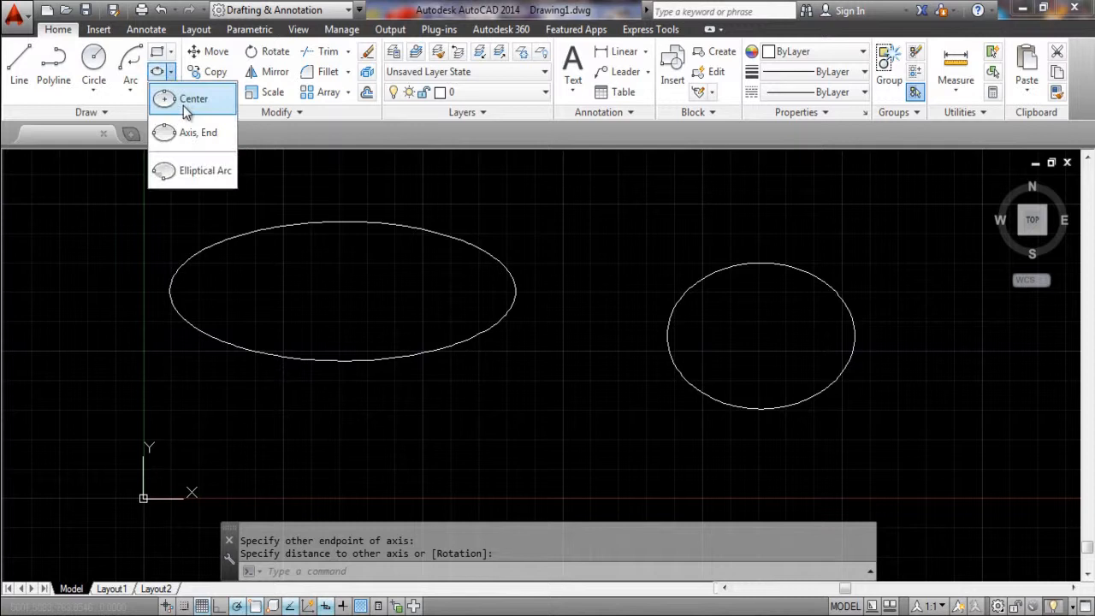
left_click(205, 174)
mouse_move(472, 242)
middle_mouse_down()
mouse_move(378, 344)
mouse_move(380, 393)
middle_mouse_up()
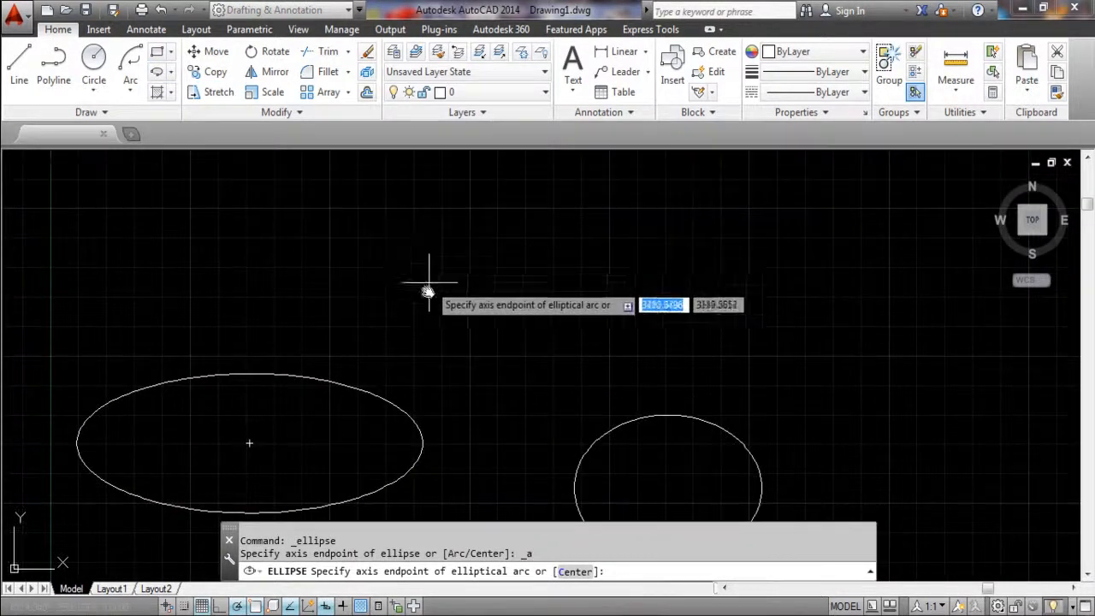
left_click(416, 280)
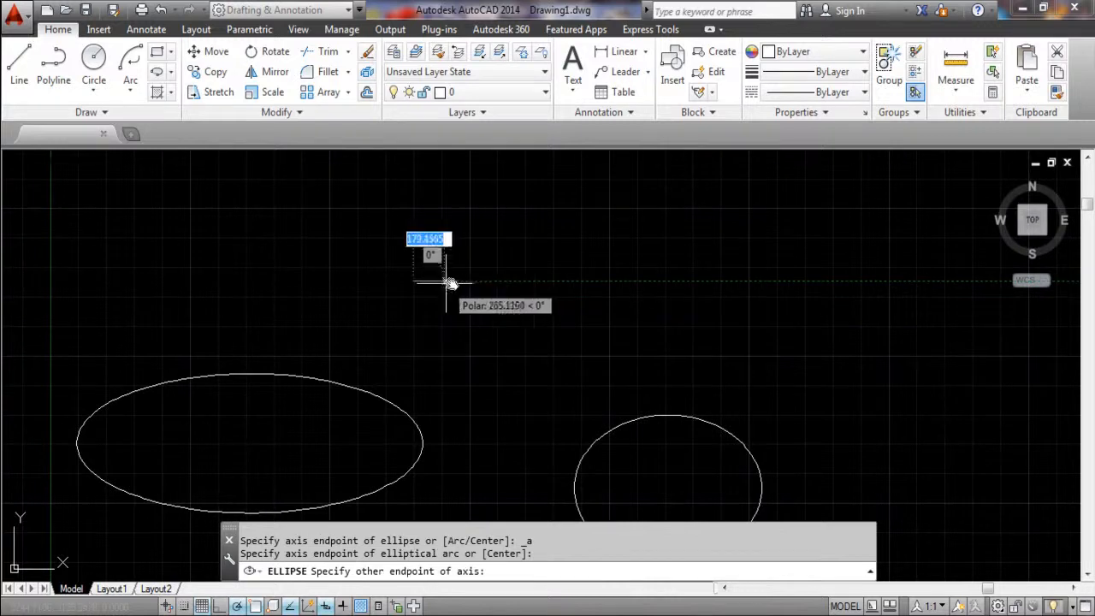
left_click(597, 233)
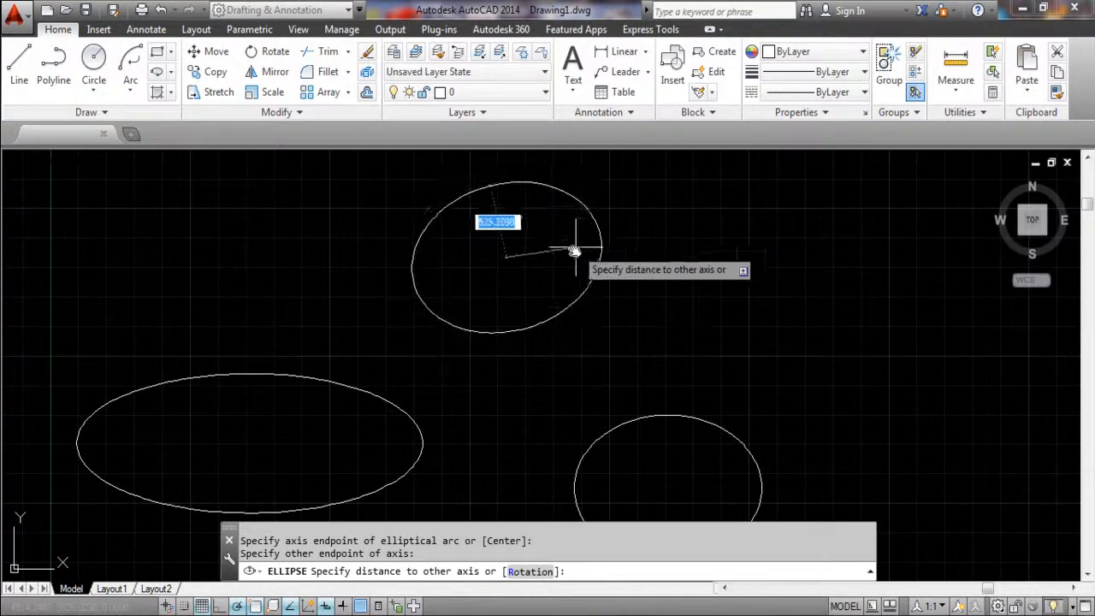
left_click(547, 333)
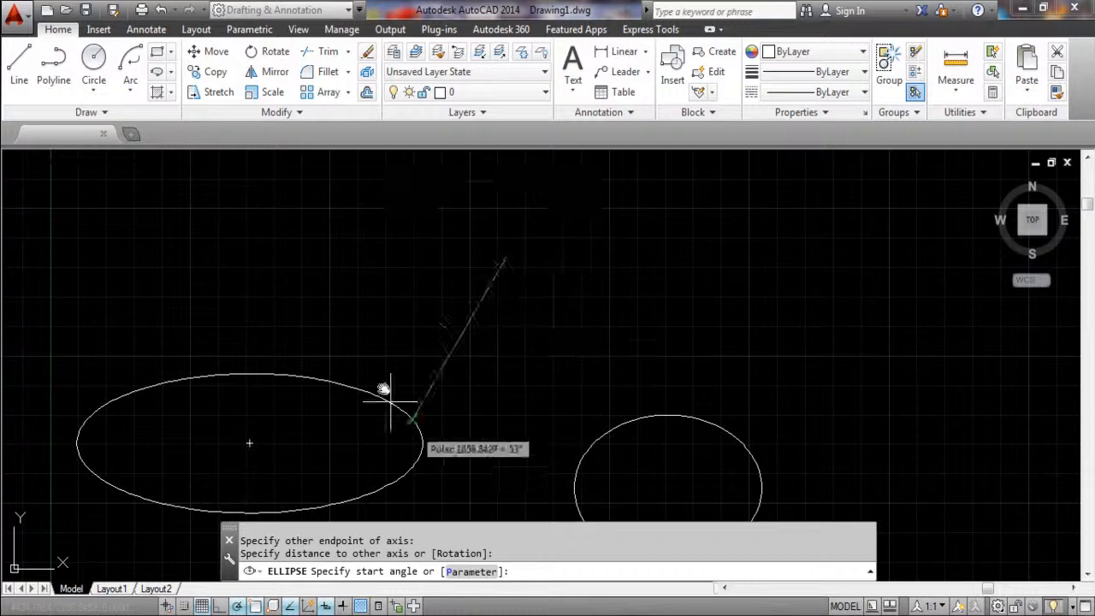
left_click(470, 417)
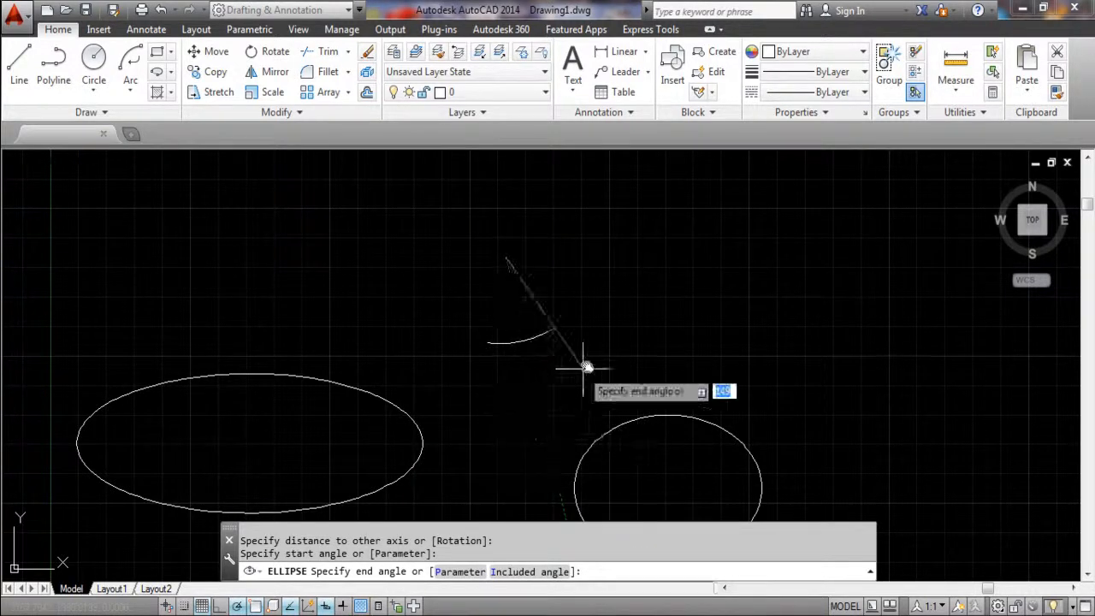
left_click(634, 292)
key("Escape")
key("Escape")
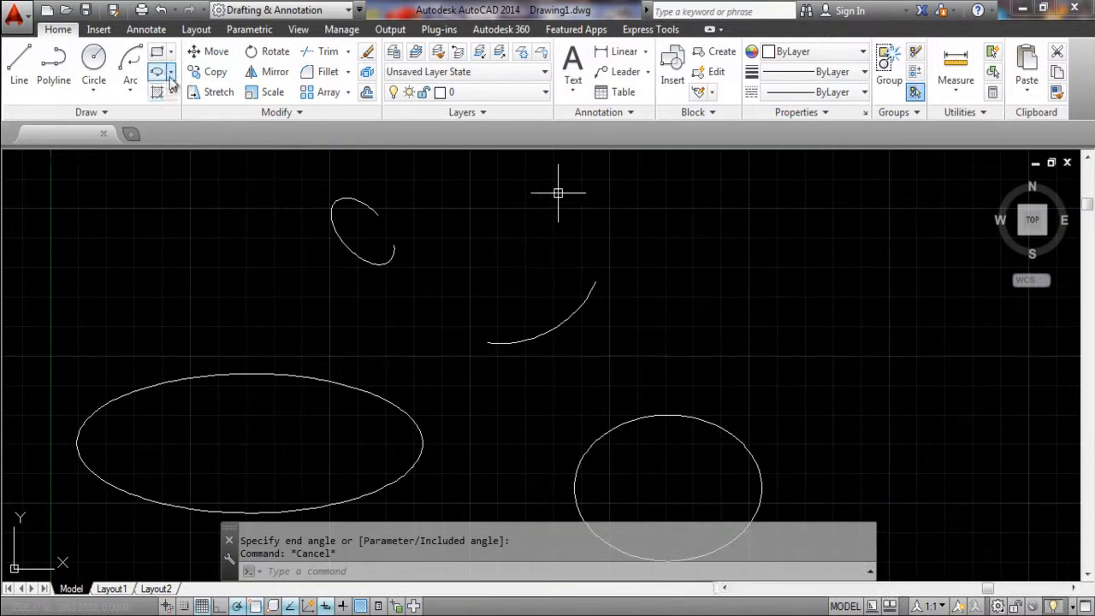
- Draw a wide elliptical arc with a vertical first axis, above and right of the smaller ellipse, leaving its right end open
left_click(170, 73)
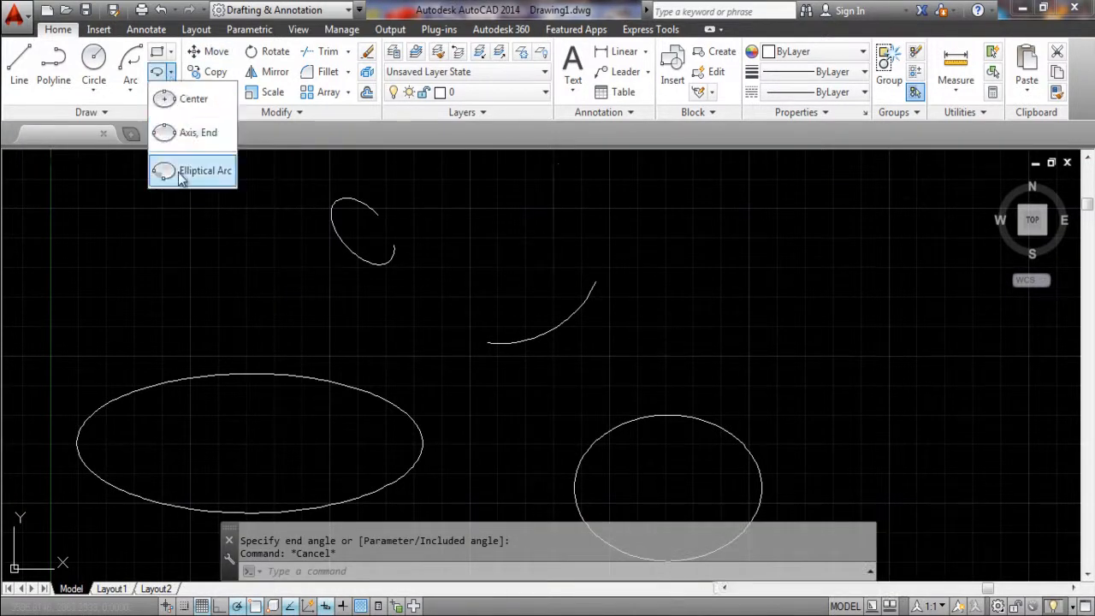
left_click(183, 178)
mouse_move(677, 252)
middle_mouse_down()
mouse_move(157, 166)
mouse_move(161, 204)
middle_mouse_up()
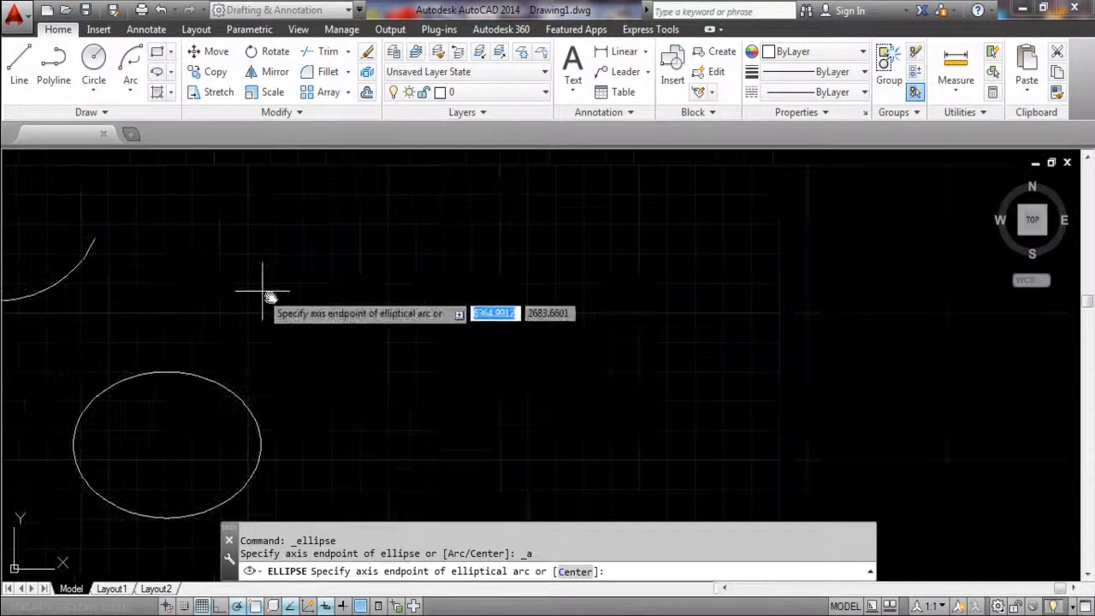
scroll(298, 244, "up", 3)
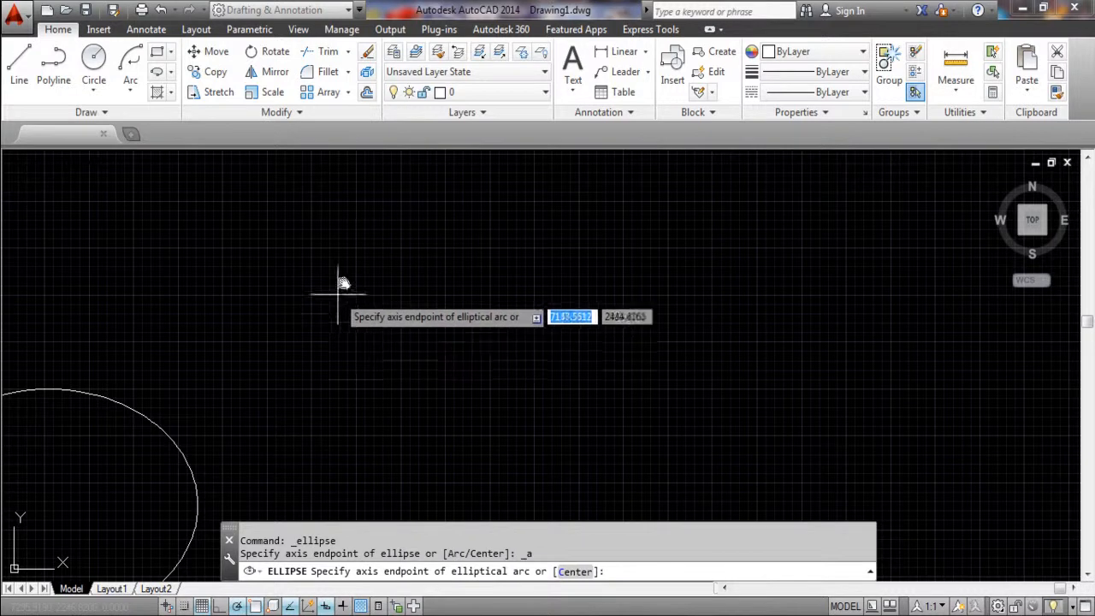
left_click(385, 239)
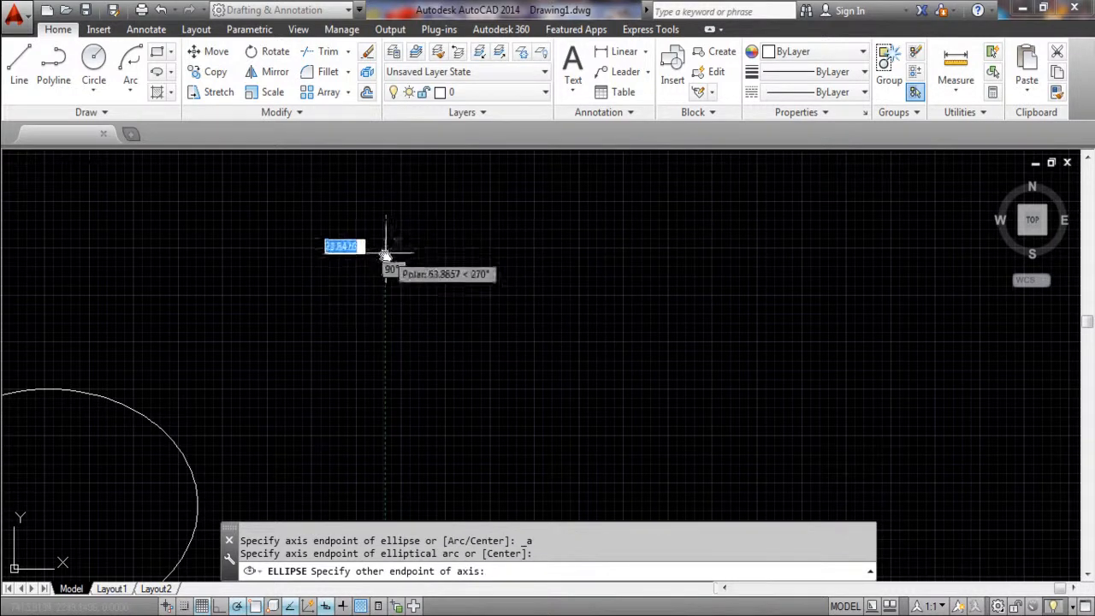
left_click(386, 342)
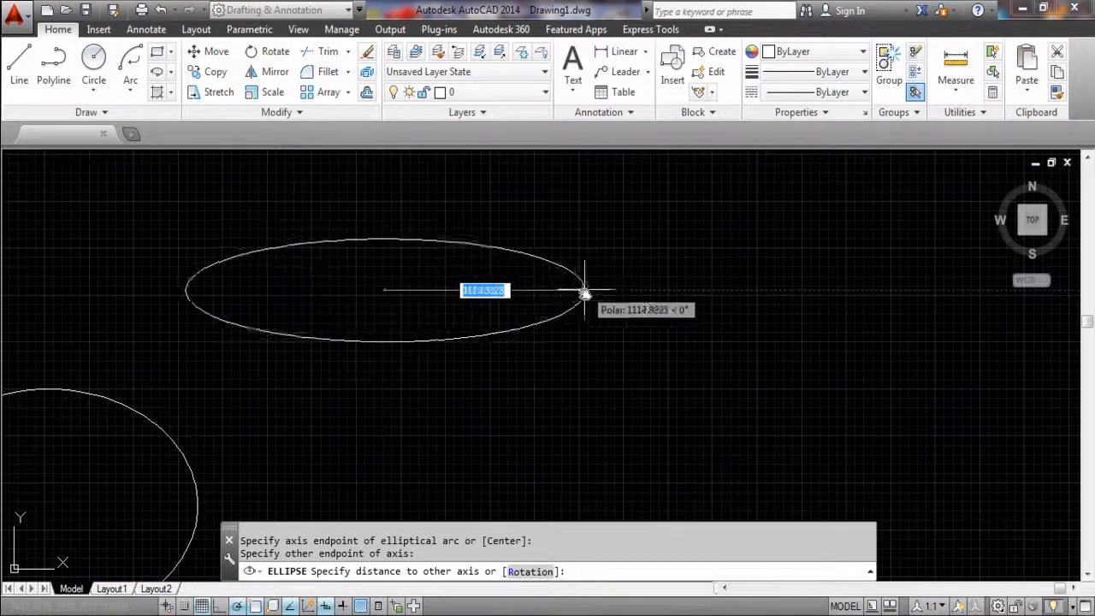
left_click(557, 289)
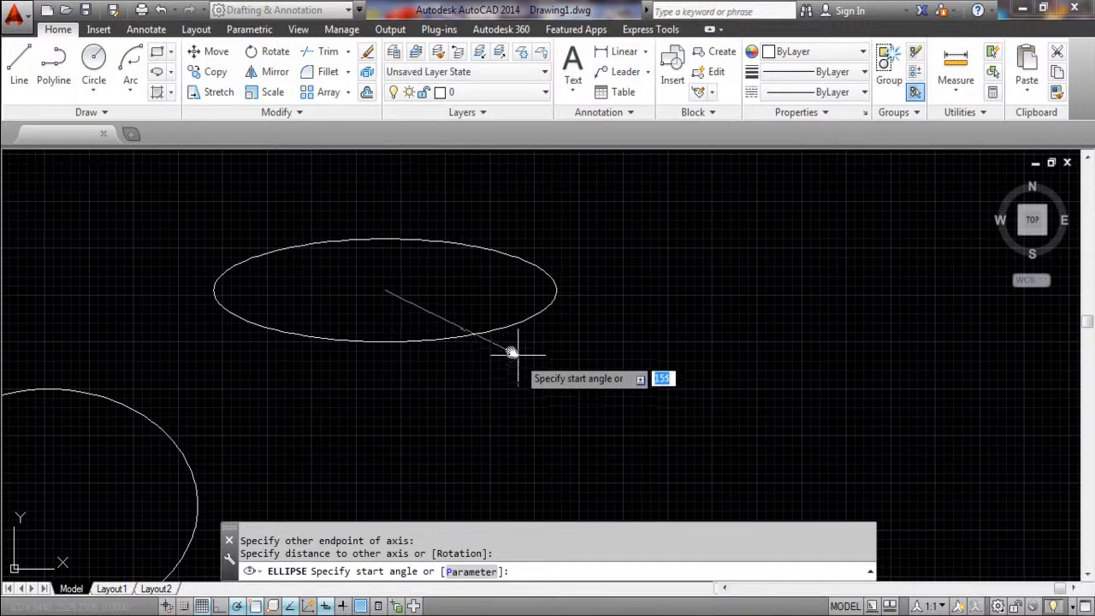
left_click(467, 246)
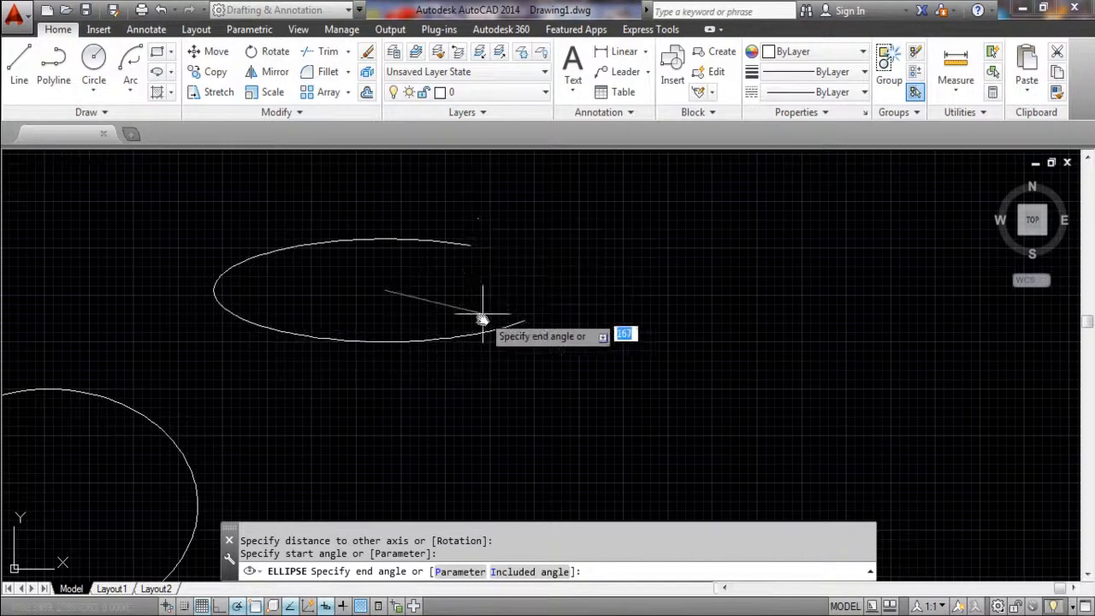
left_click(457, 338)
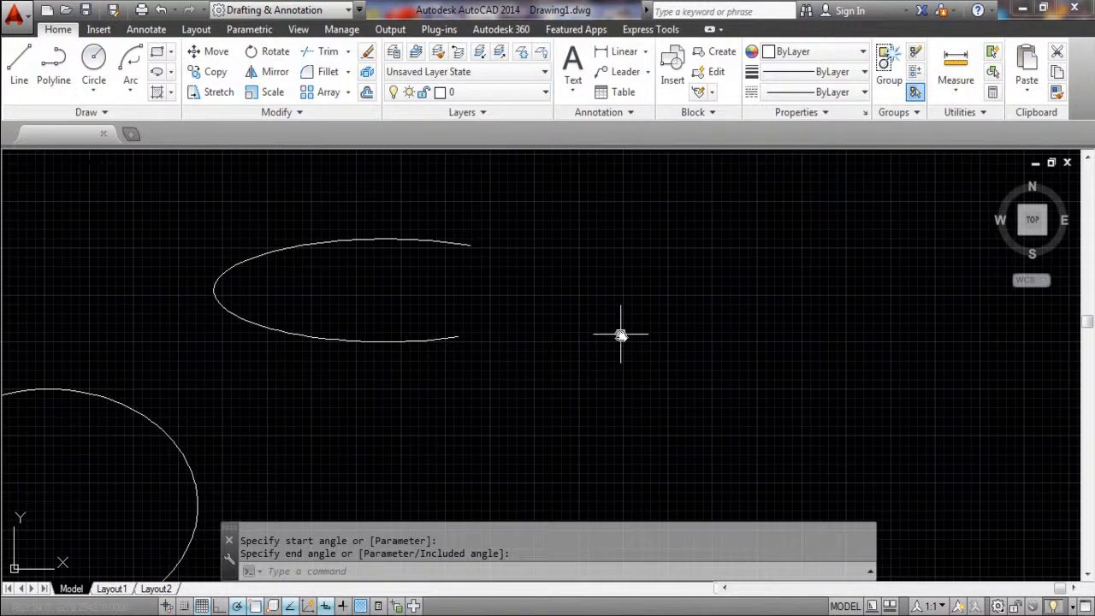
- Start a polyline right of the elliptical arc with a slanted segment, a horizontal segment leftward and an arc curving down
left_click(53, 73)
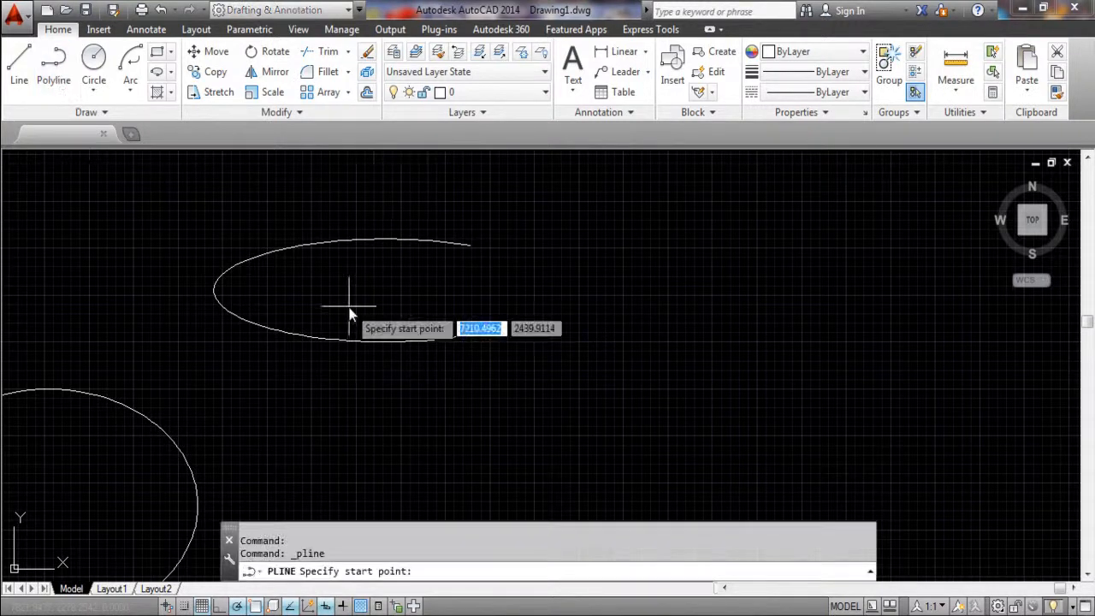
middle_click_drag(553, 302, 231, 231)
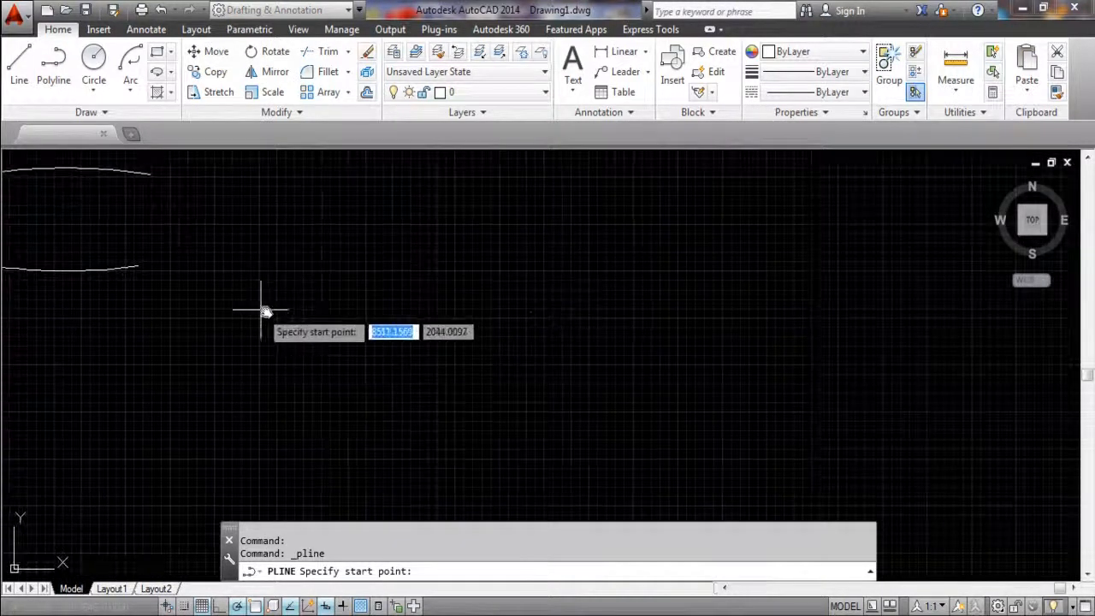
left_click(667, 312)
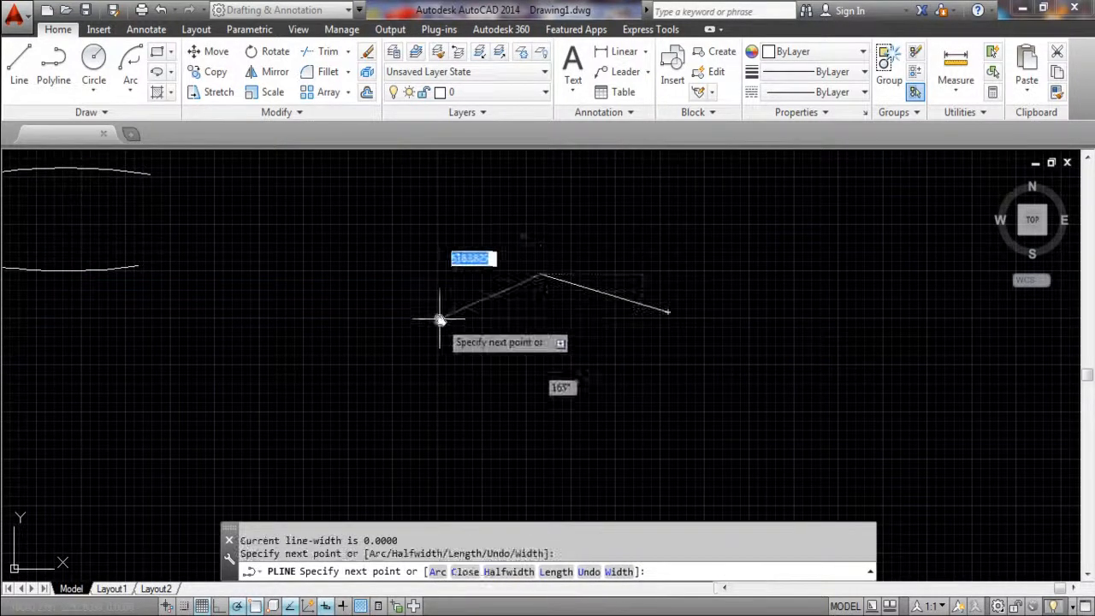
left_click(427, 274)
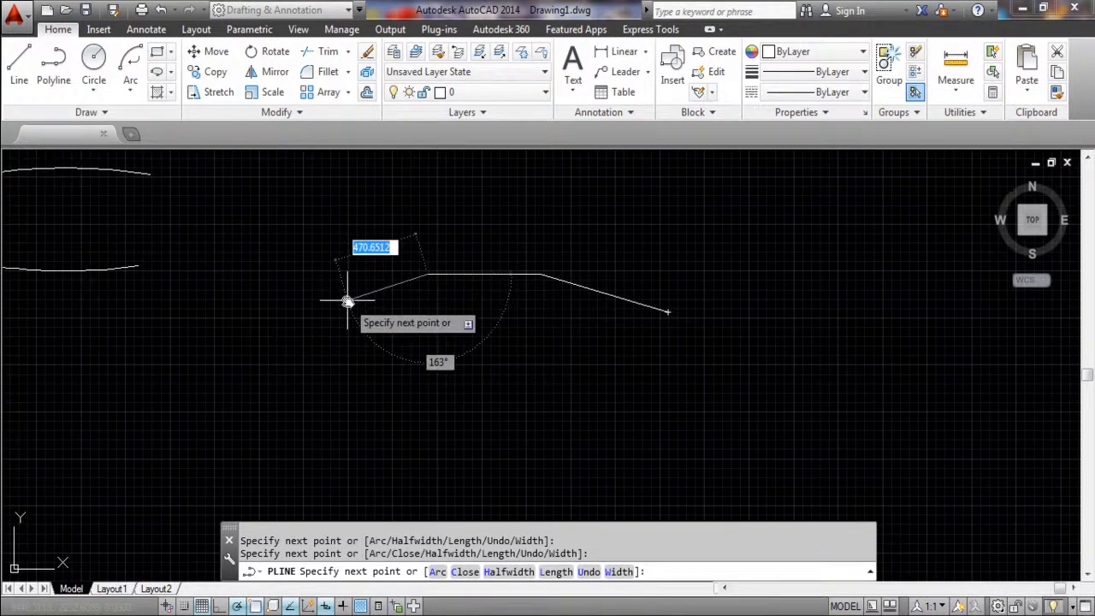
type("a")
key("Return")
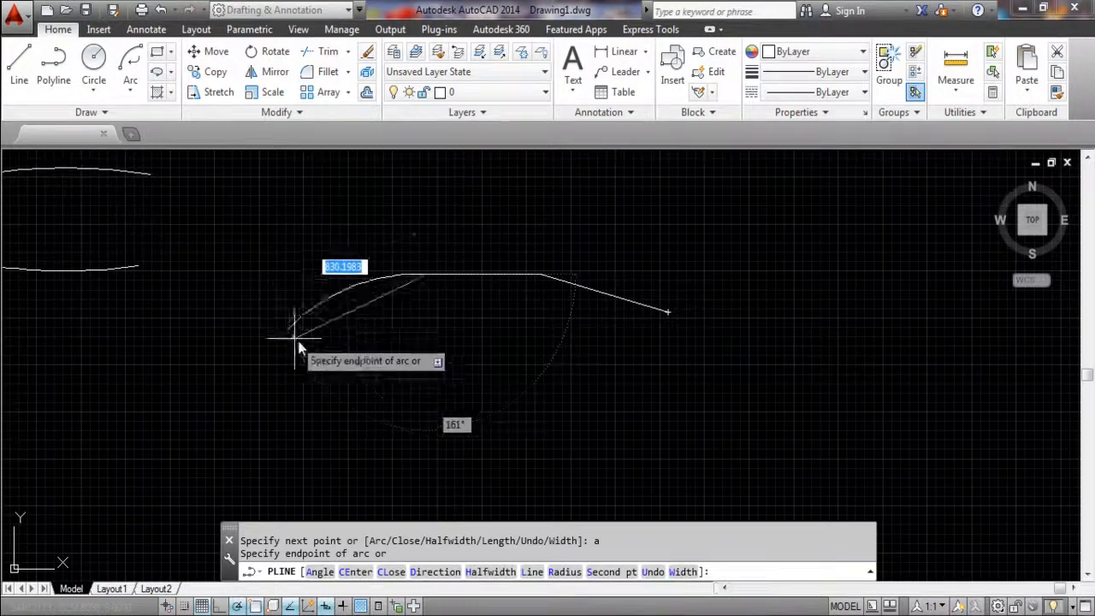
left_click(355, 351)
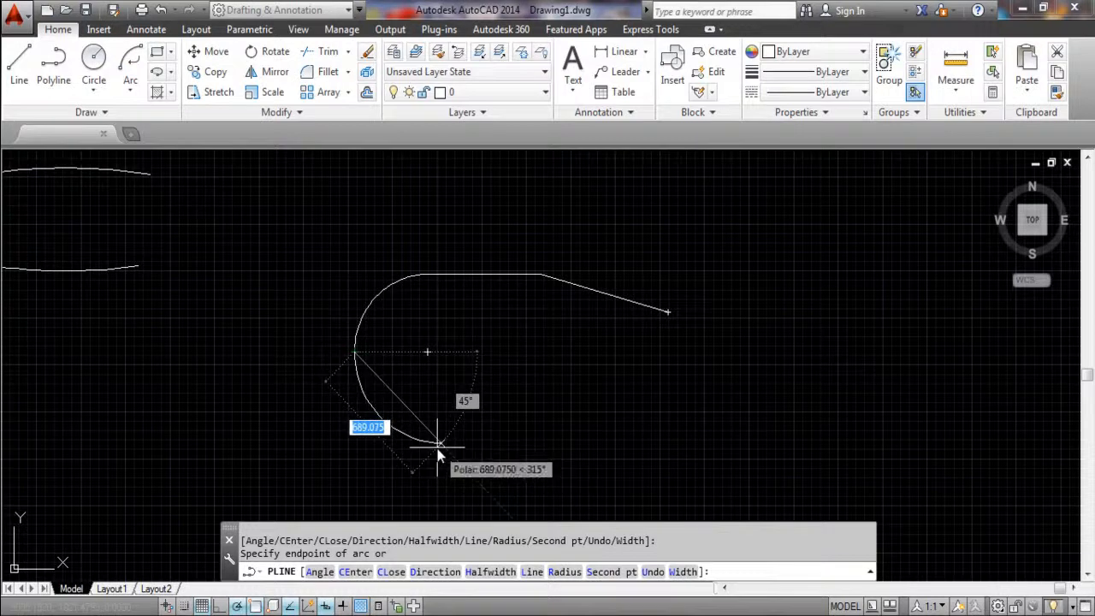
- Finish the polyline with a straight segment about 689 long at 315°, a horizontal segment rightward and a segment back to the start point
type("l")
key("Return")
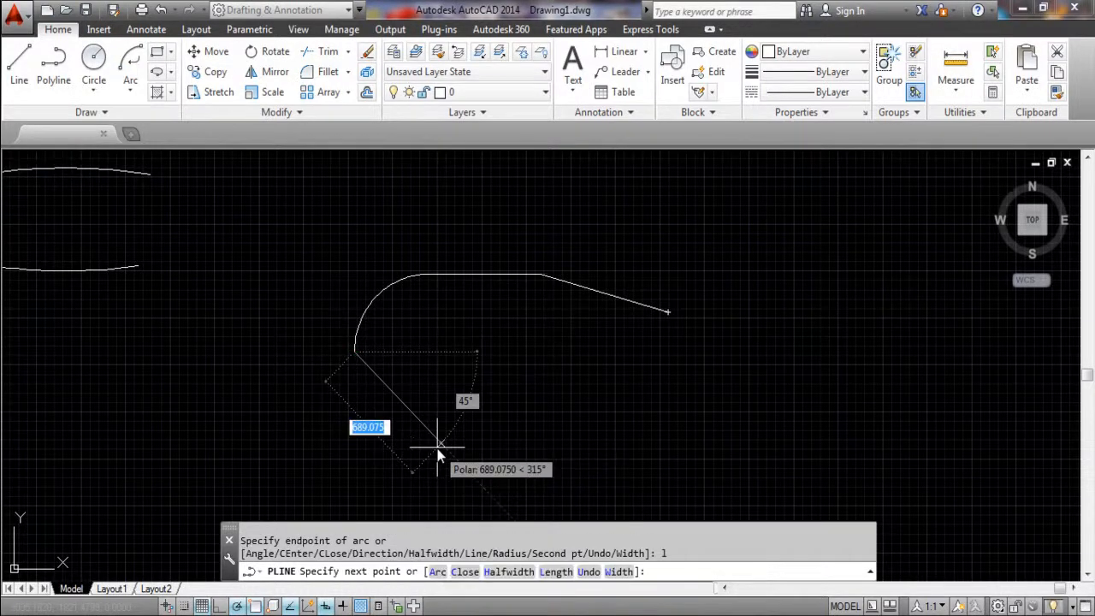
left_click(440, 443)
left_click(624, 442)
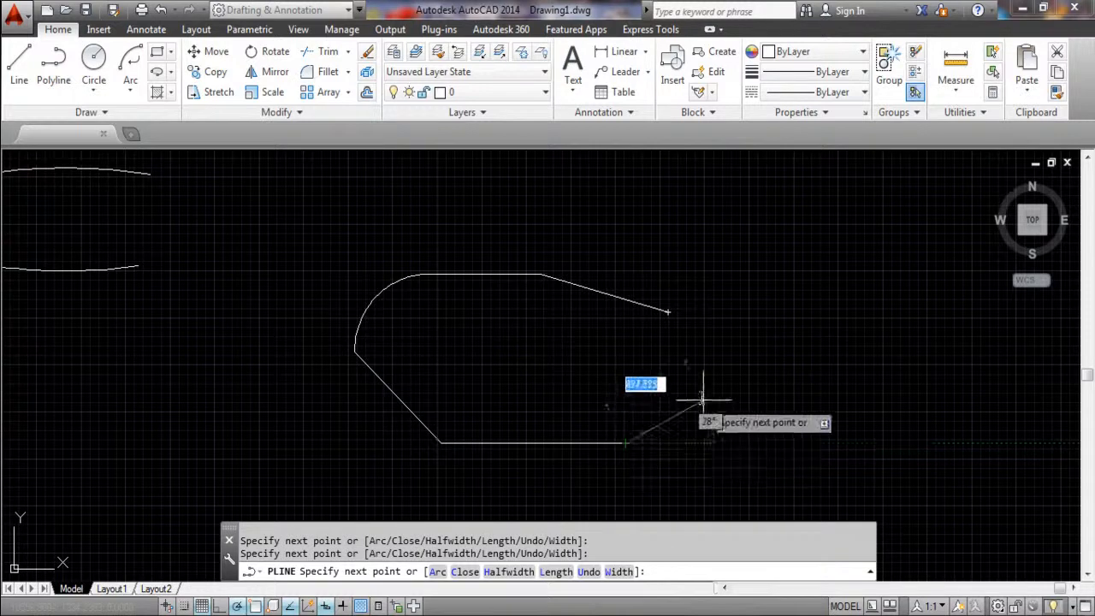
left_click(667, 313)
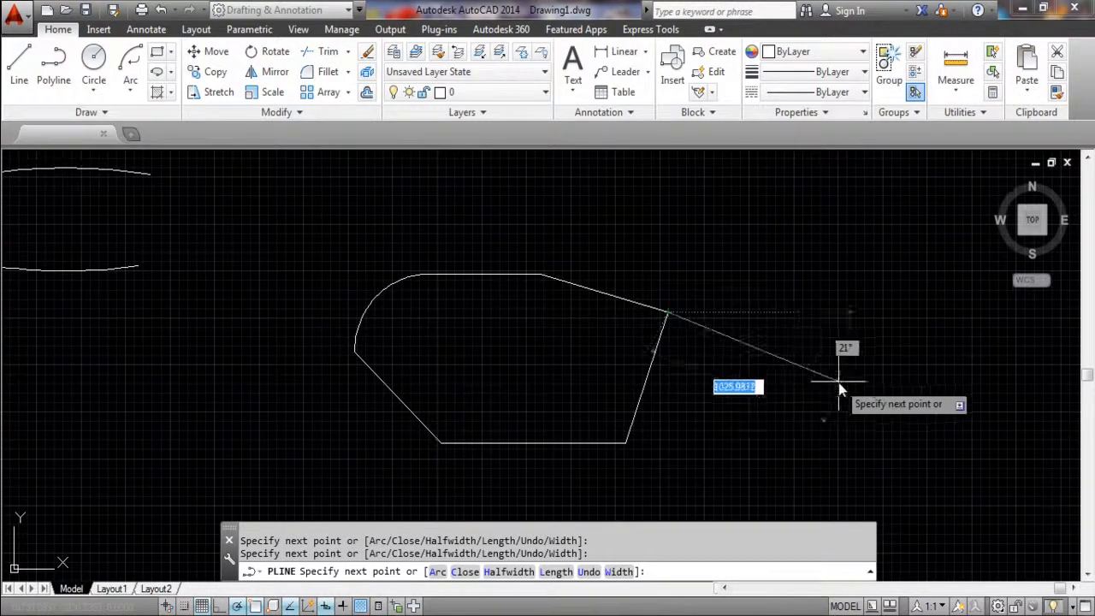
key("Escape")
- Draw a closed six-sided outline from individual lines to the right of the polyline outline
mouse_move(822, 367)
middle_mouse_down()
mouse_move(603, 288)
mouse_move(591, 306)
middle_mouse_up()
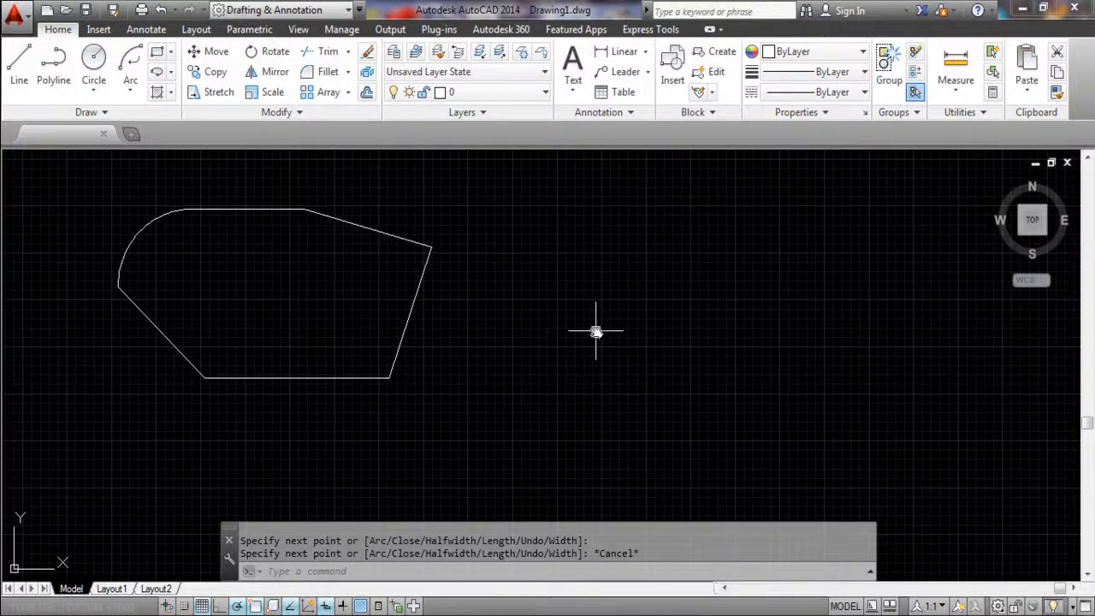
key("Return")
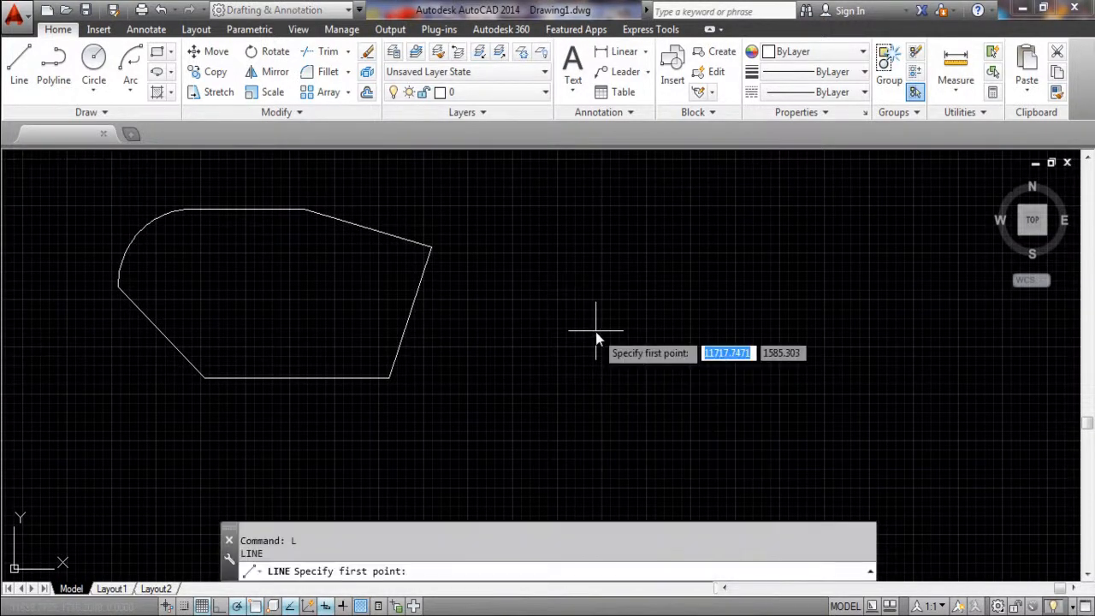
left_click(660, 252)
left_click(541, 382)
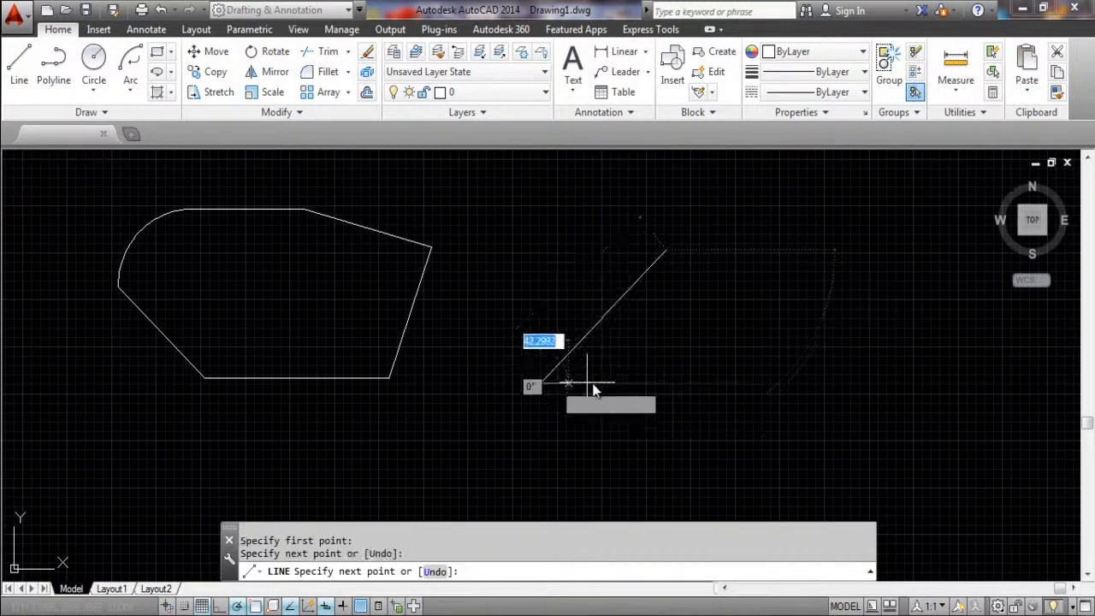
left_click(711, 381)
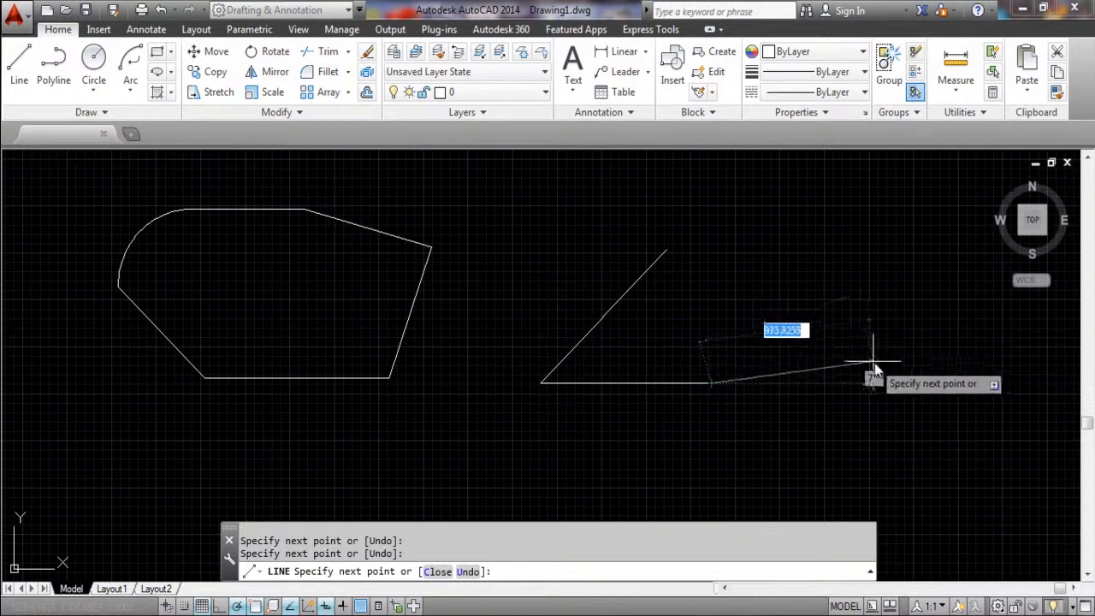
left_click(849, 343)
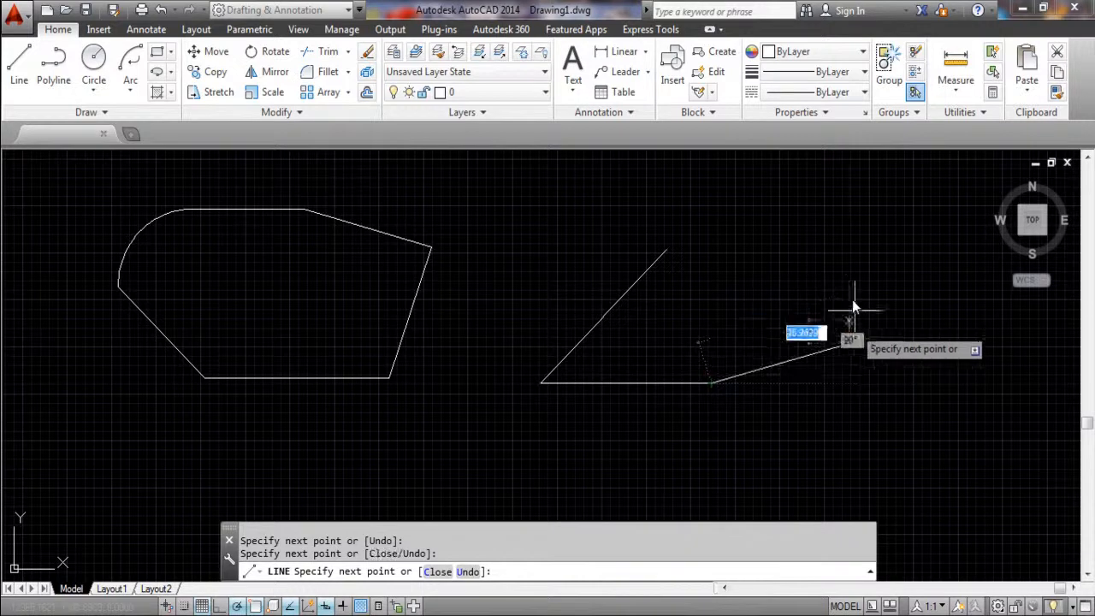
left_click(849, 247)
left_click(760, 207)
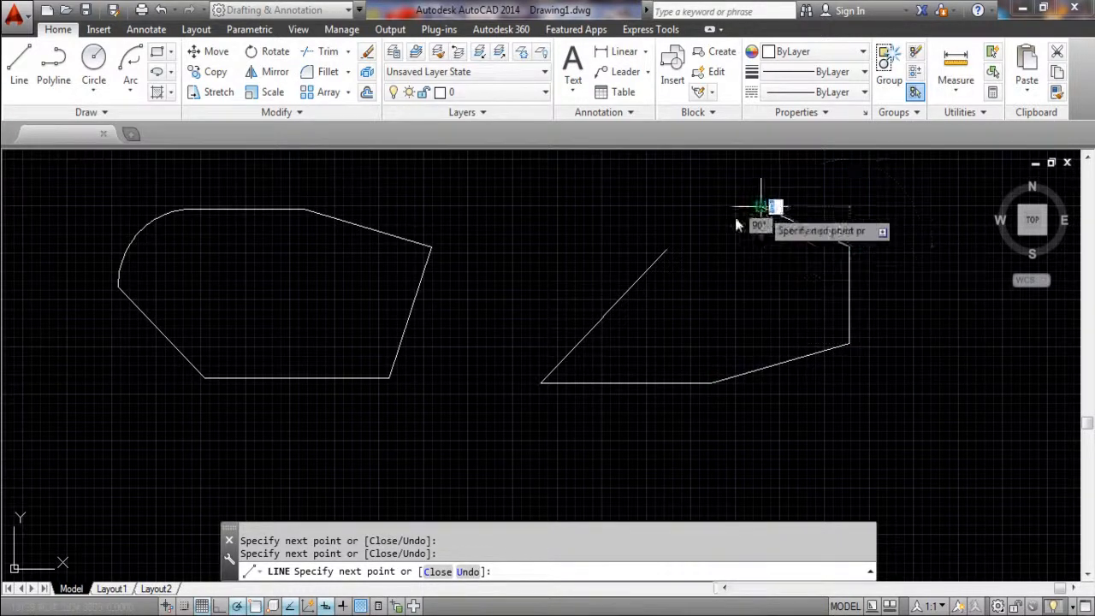
left_click(665, 247)
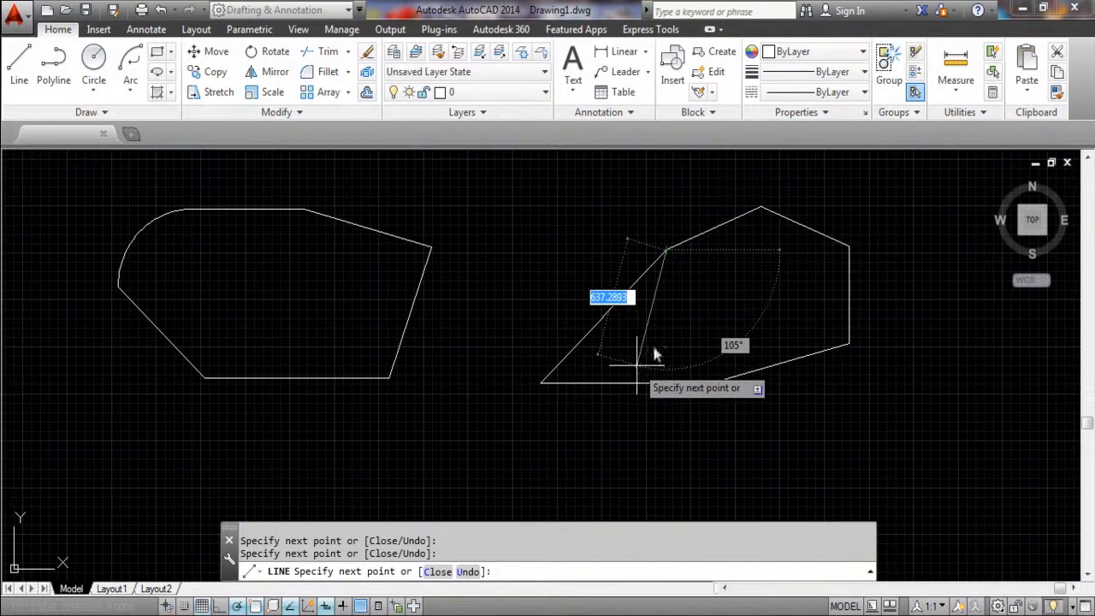
key("Escape")
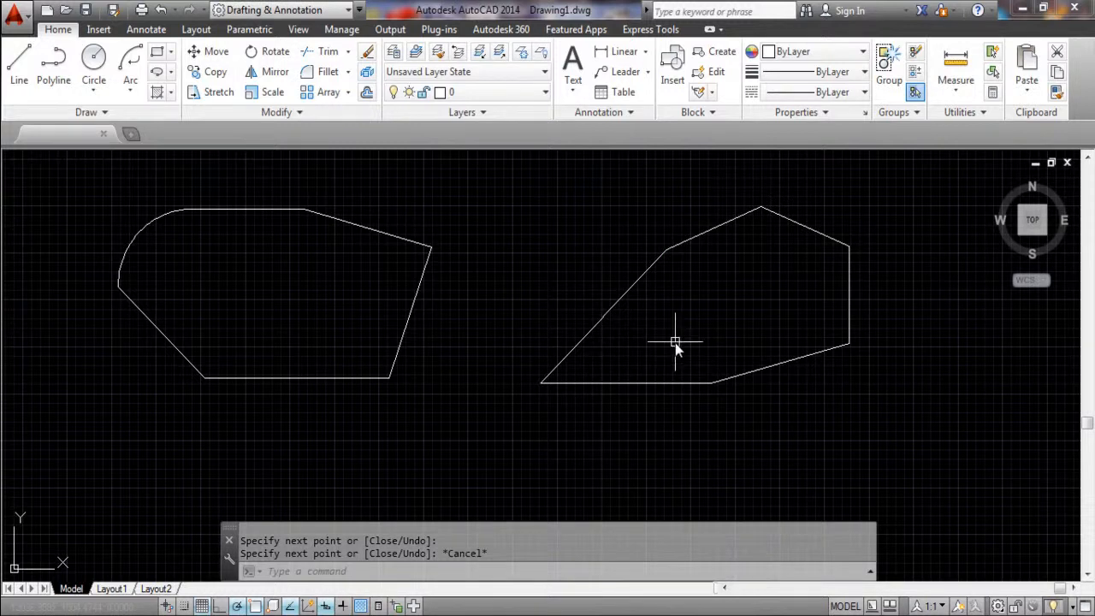
- Select sides of the line-drawn outline and then the polyline to compare how each is selected, and clear the selection
left_click(617, 300)
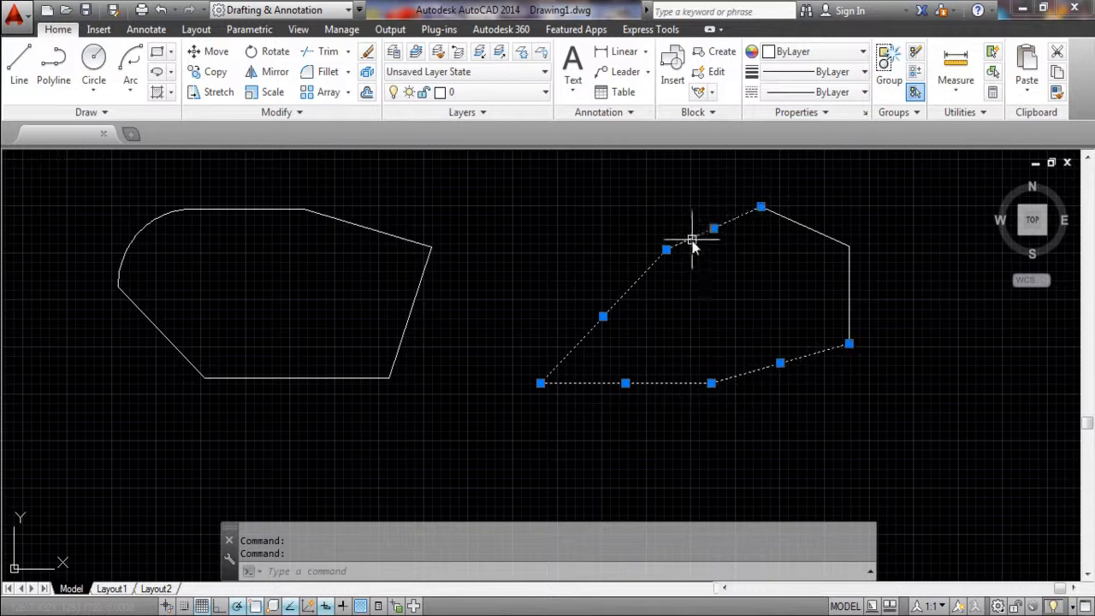
left_click(788, 228)
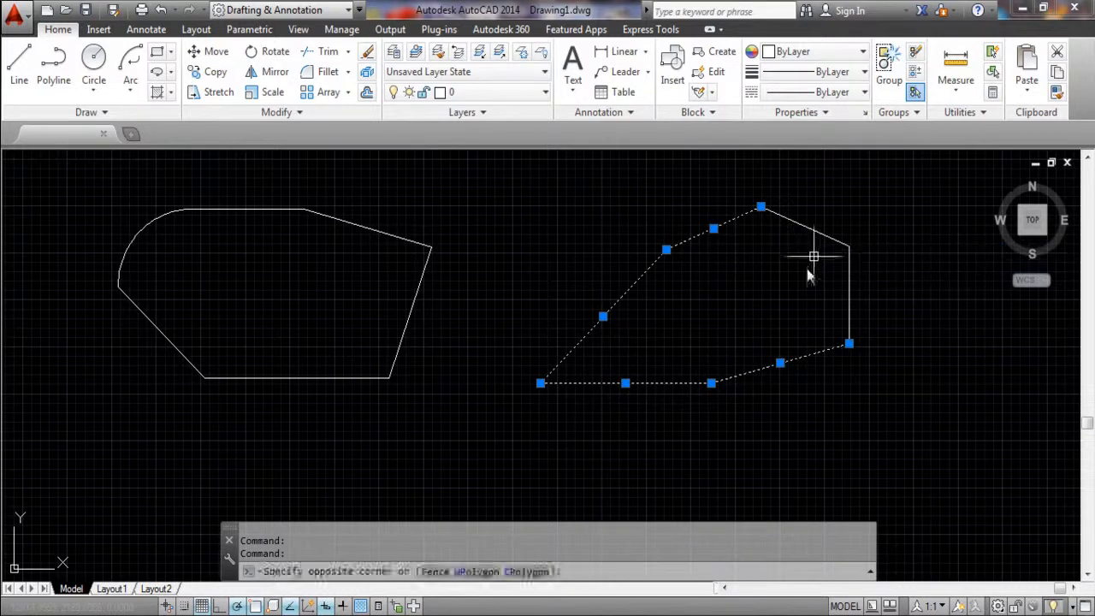
key("Escape")
key("Escape")
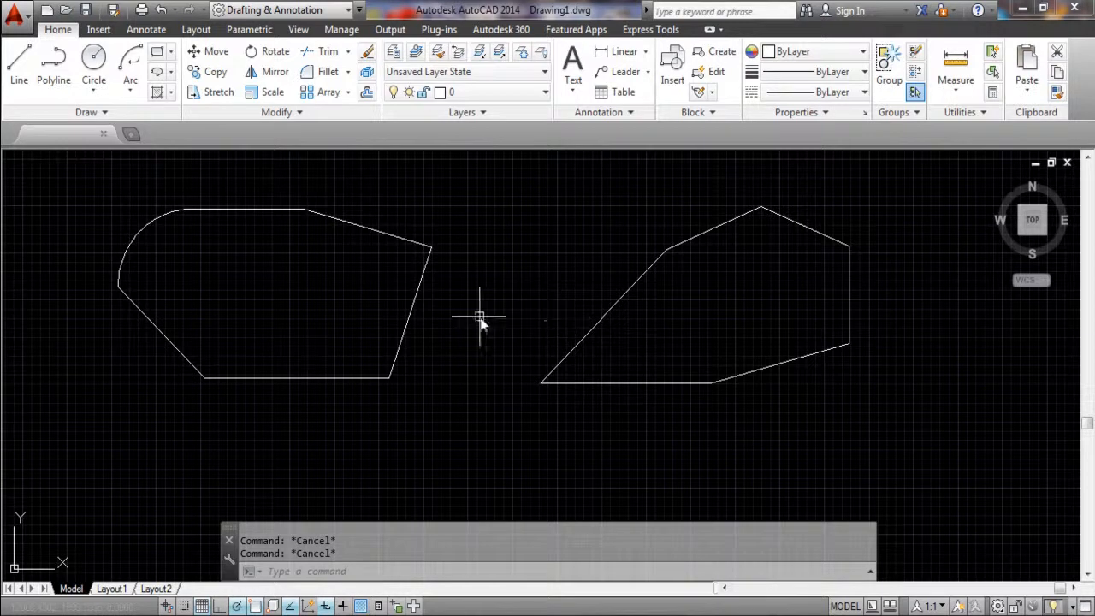
left_click(419, 307)
key("Escape")
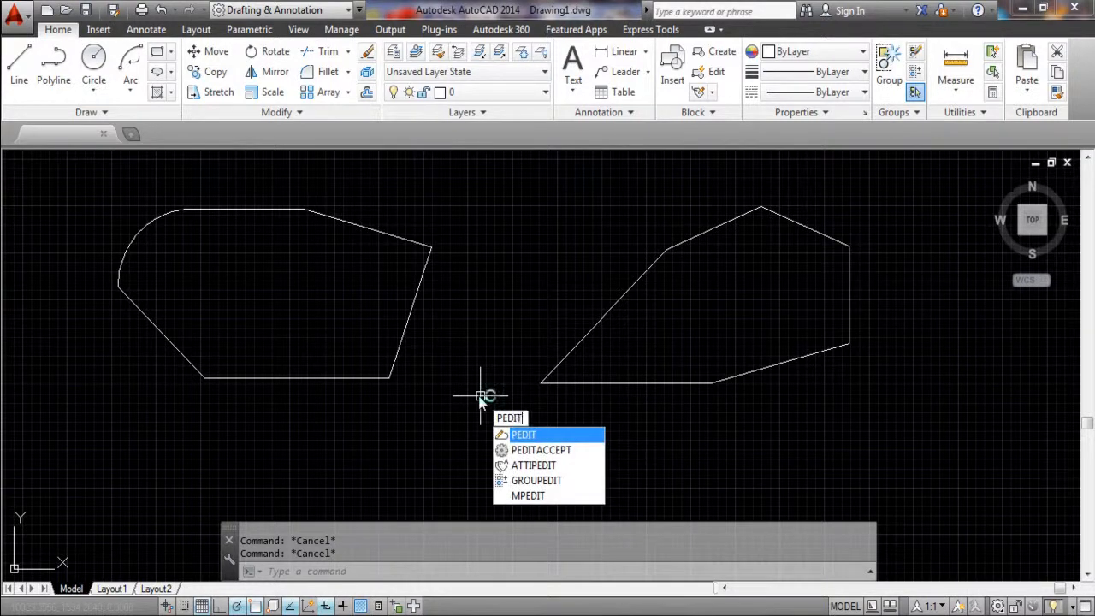
key("Return")
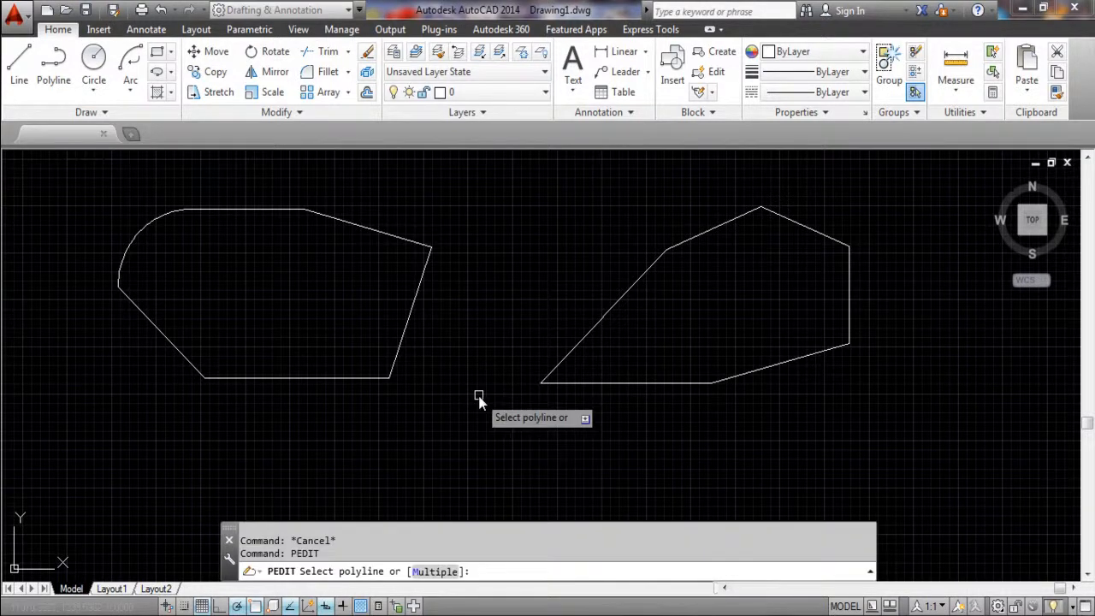
left_click(405, 342)
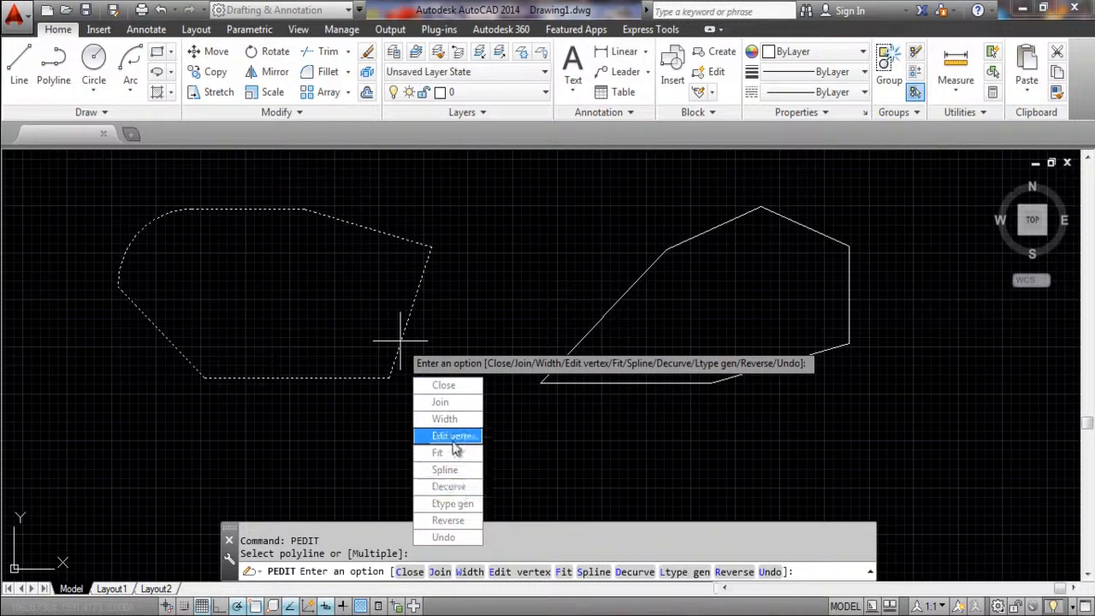
left_click(453, 404)
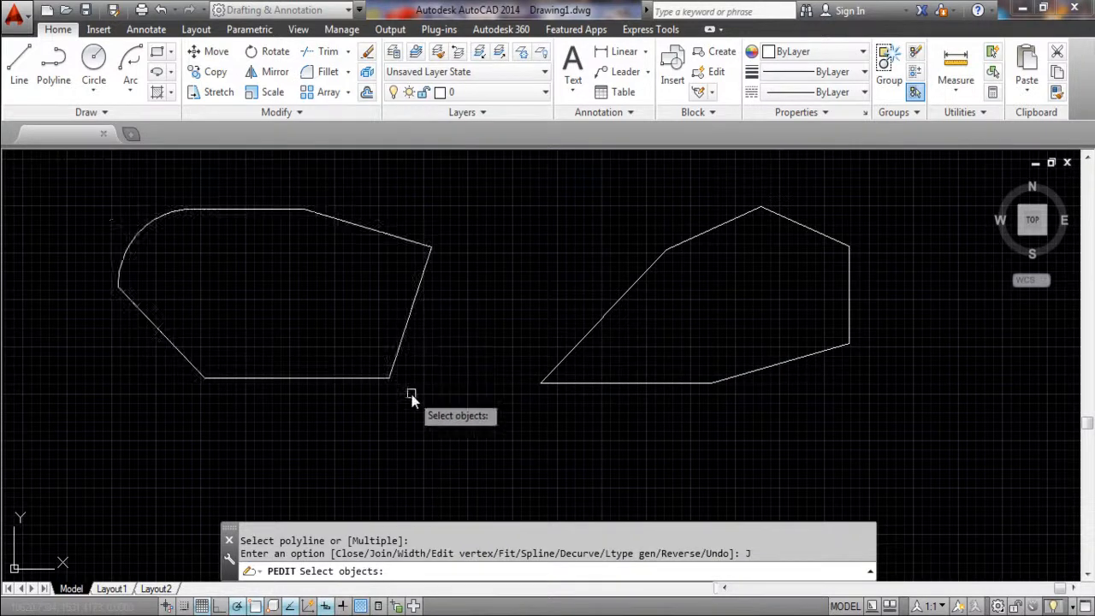
key("Escape")
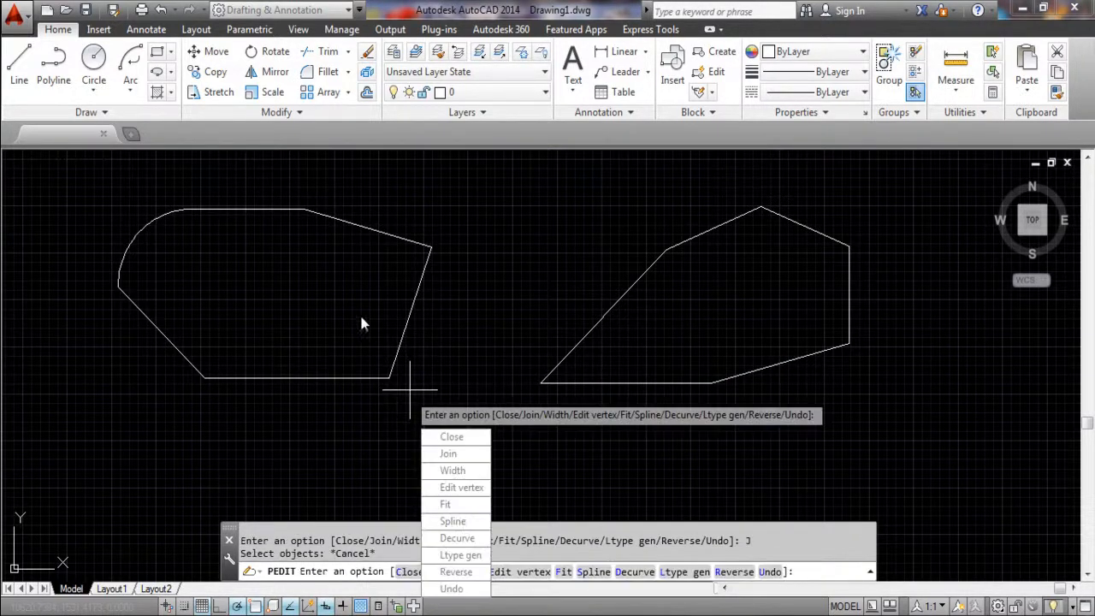
key("Escape")
- Erase the closed polyline outline with the rounded corner
middle_click_drag(334, 319, 476, 339)
left_click(612, 222)
left_click(211, 419)
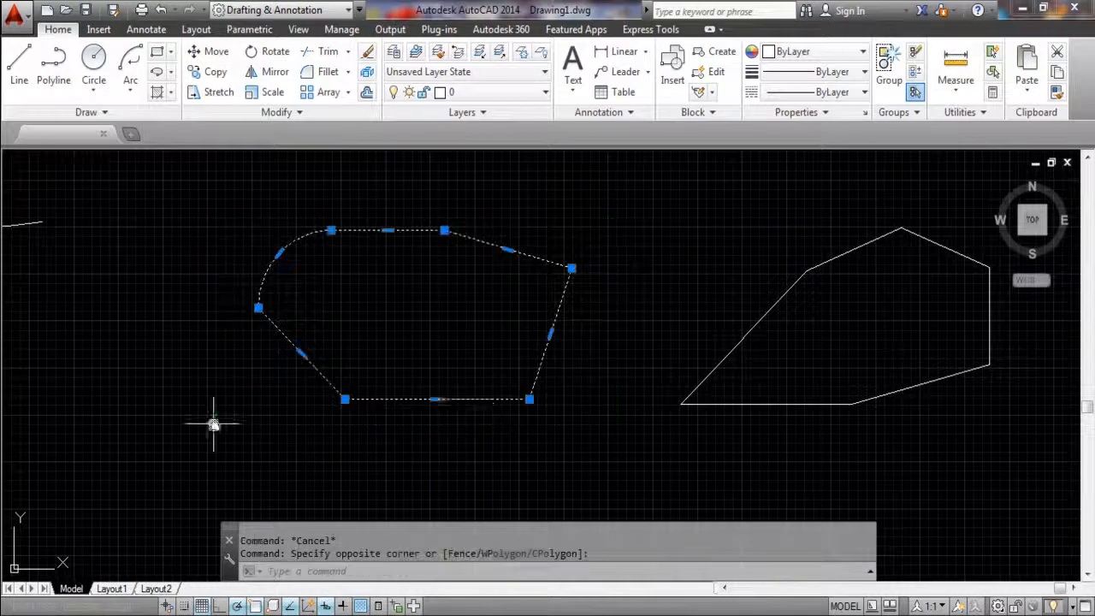
key("Delete")
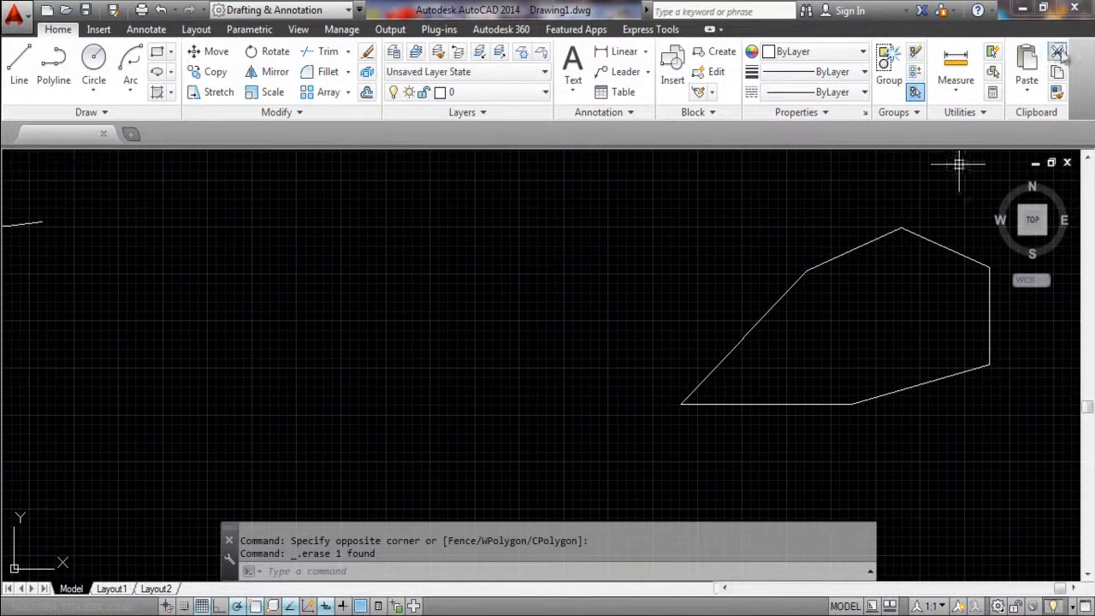
- Erase the line-drawn outline with a crossing selection, leaving out its right vertical side
left_click(940, 220)
left_click(717, 452)
key("Delete")
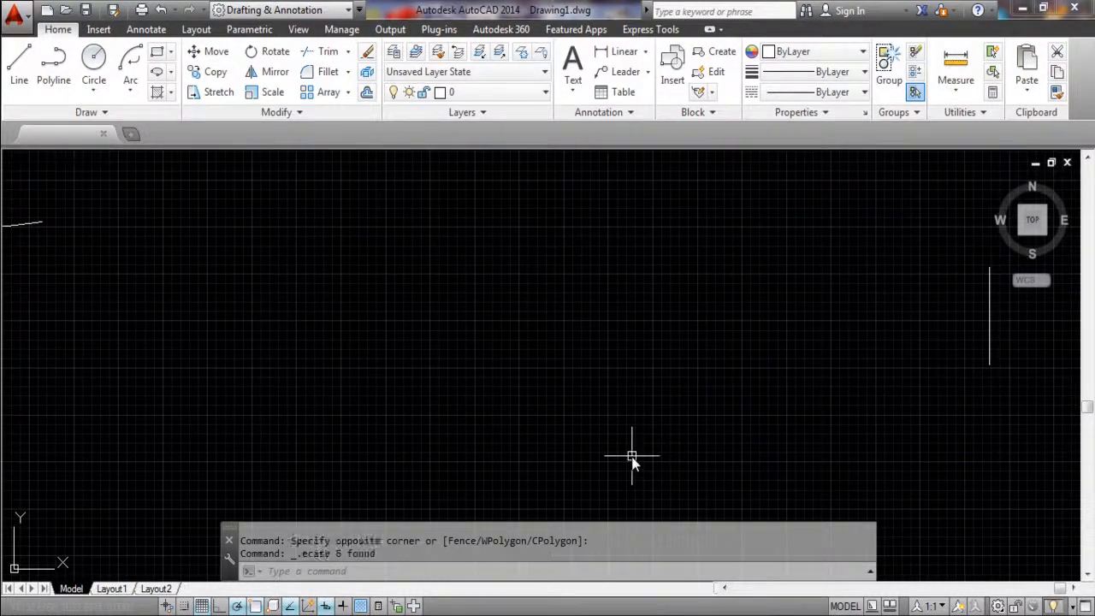
key("Escape")
key("Escape")
- Draw a diagonal line in the empty area and a vertical line upward from the diagonal's lower end
left_click(19, 64)
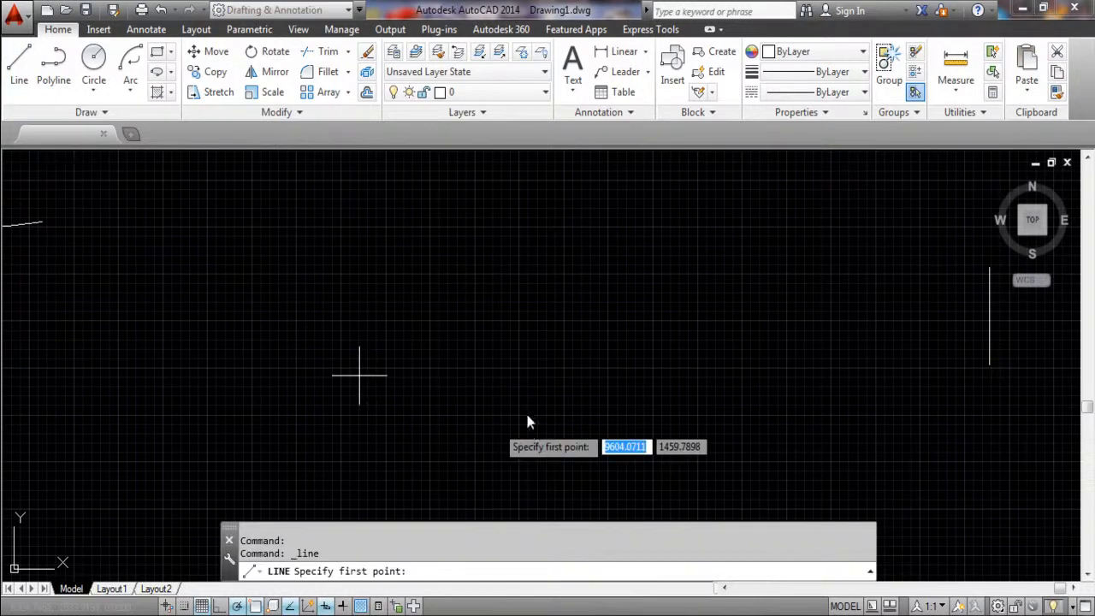
left_click(420, 363)
left_click(261, 267)
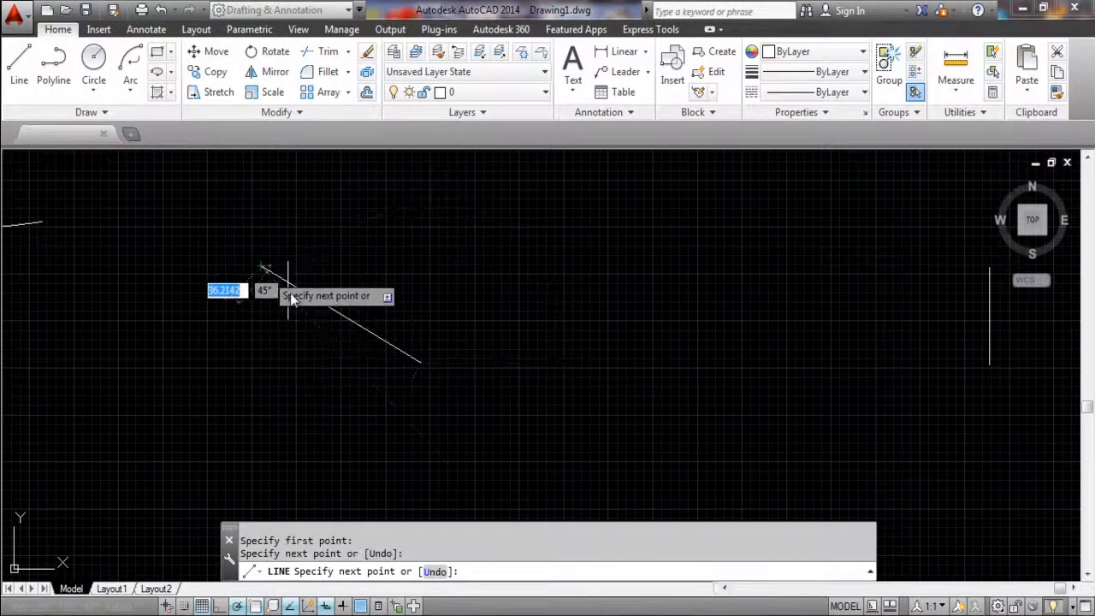
key("Escape")
type("l")
key("Return")
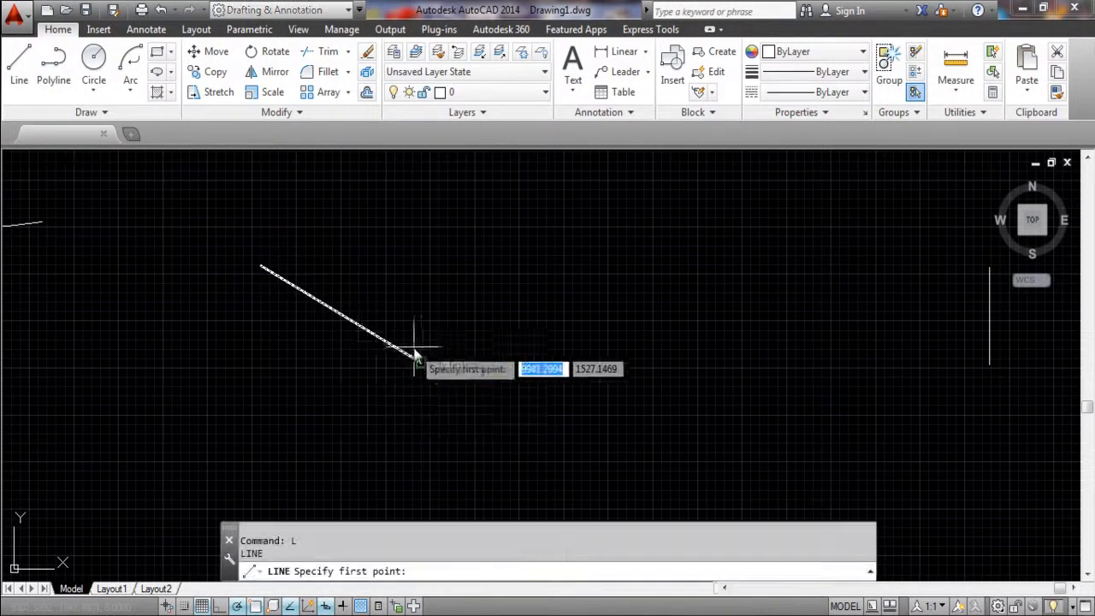
left_click(421, 362)
left_click(420, 254)
key("Return")
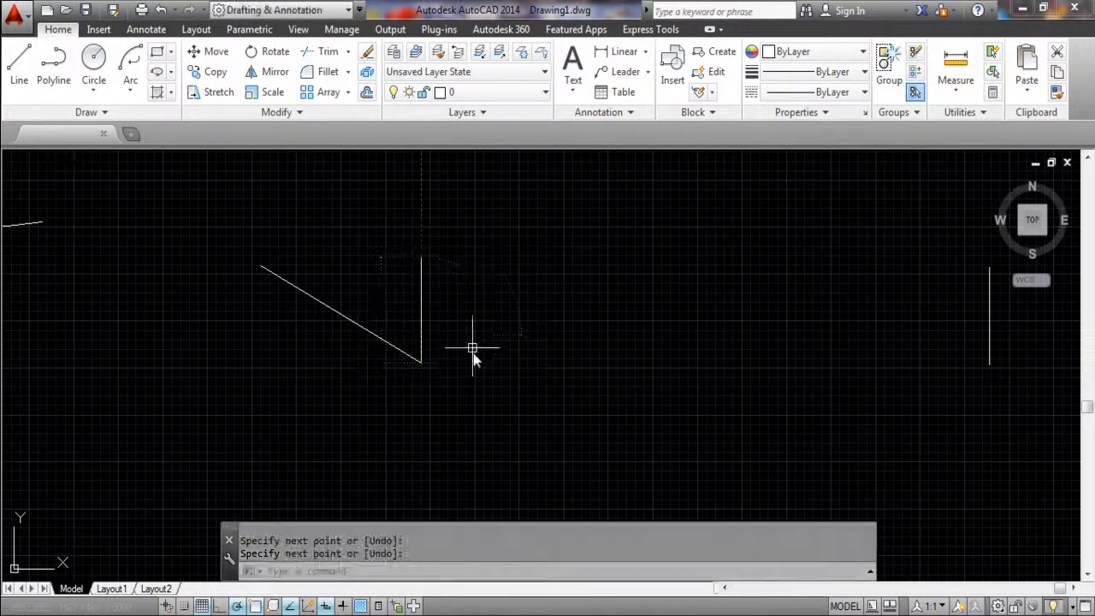
- Draw two more individual lines from the shared endpoint, one to the upper right and one to the lower right
type("l")
key("Return")
left_click(420, 361)
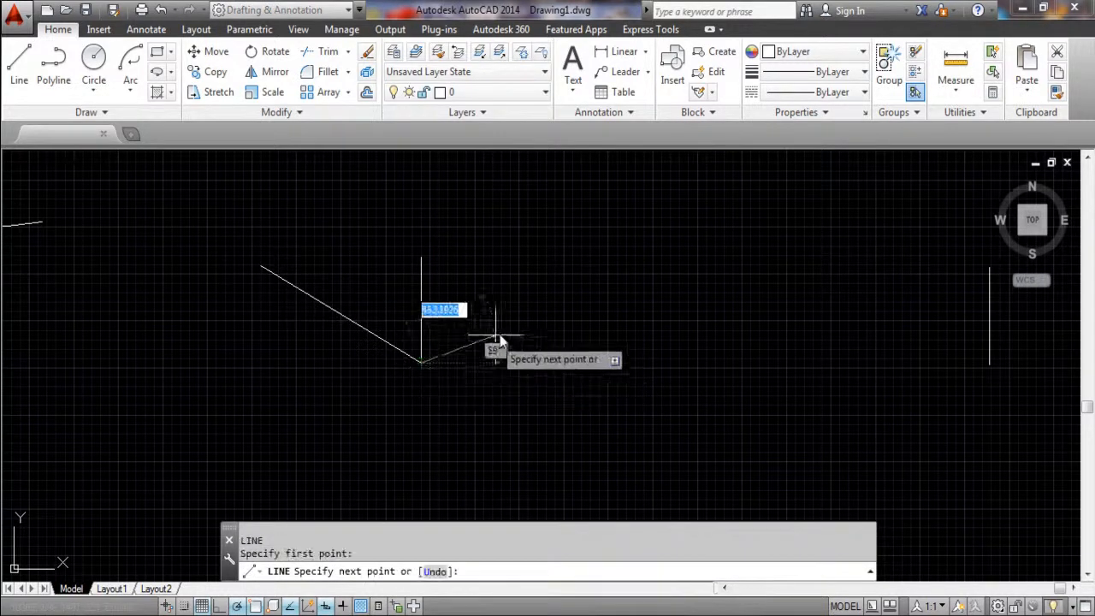
left_click(502, 327)
type("l")
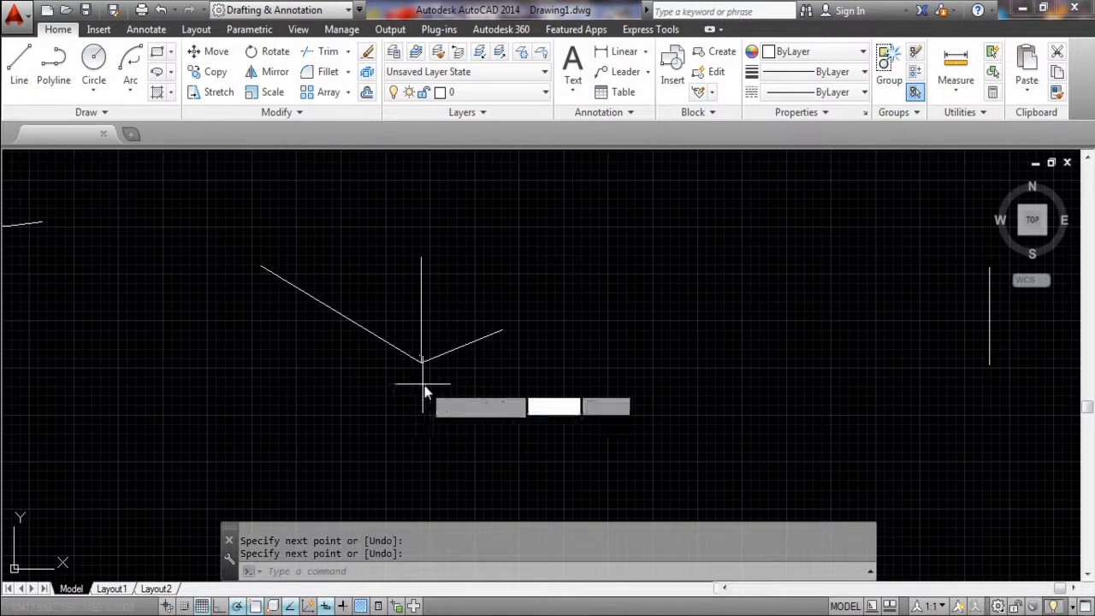
key("Return")
left_click(420, 362)
left_click(475, 419)
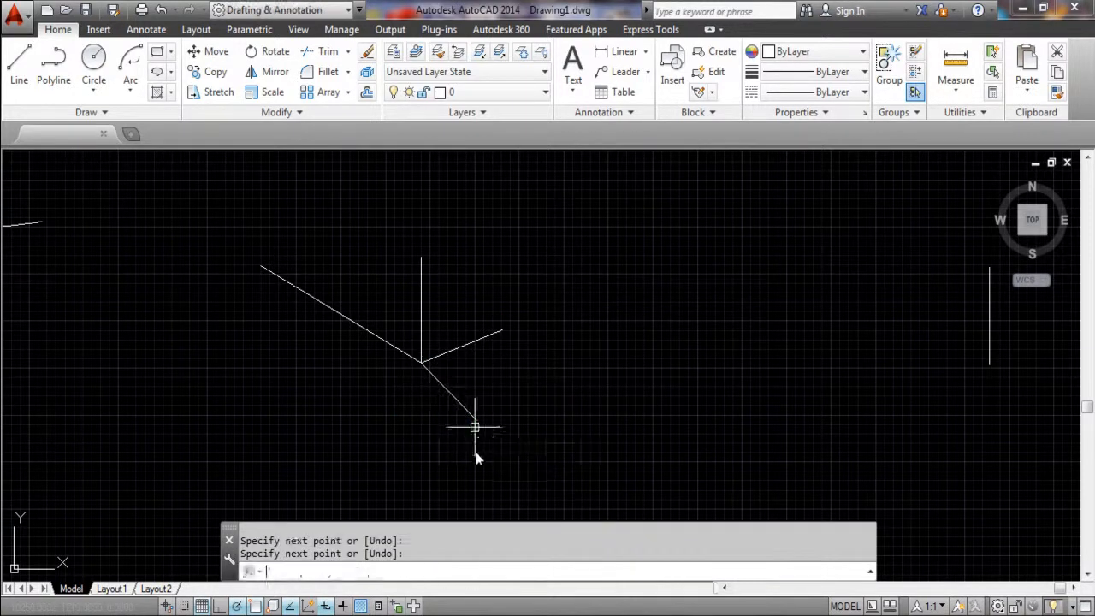
key("Return")
- Complete the six-spoke figure with a vertical line downward and a line to the lower left from the shared endpoint
type("l")
key("Return")
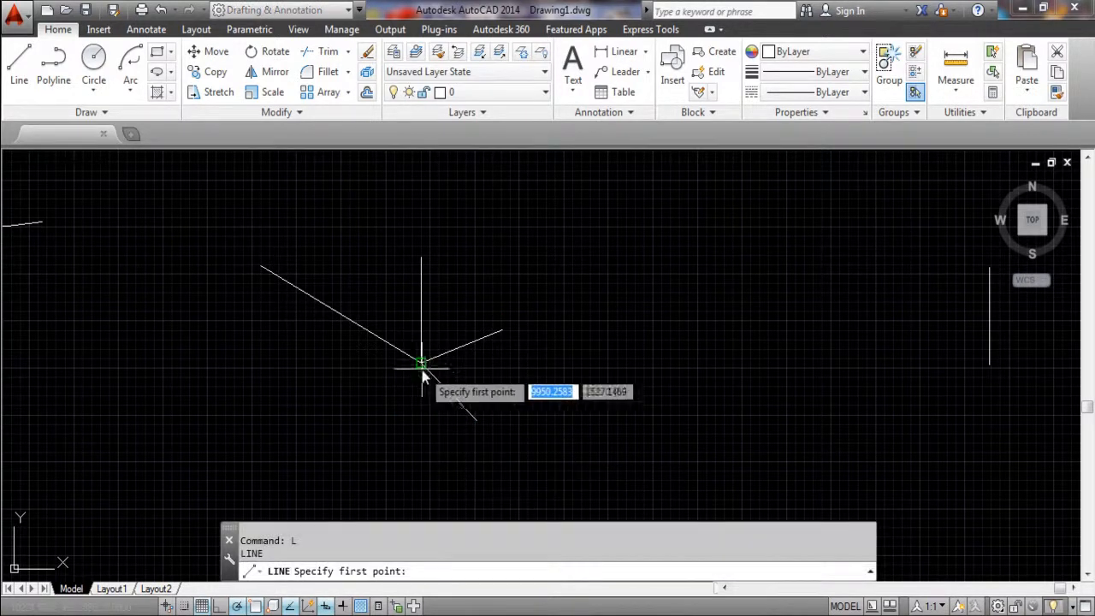
left_click(421, 365)
left_click(419, 479)
key("Return")
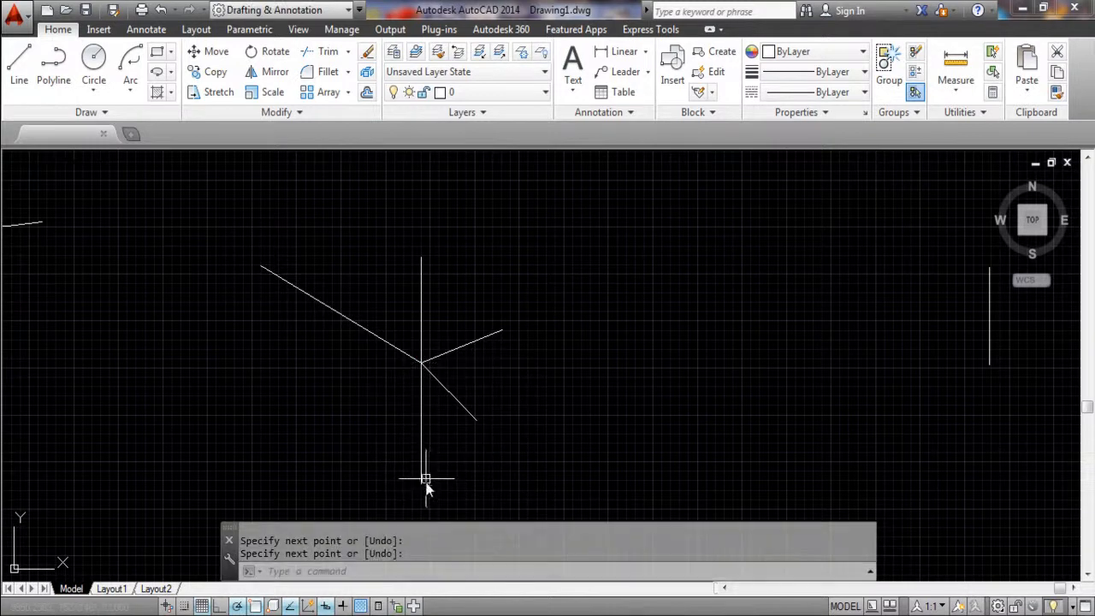
key("Return")
left_click(422, 364)
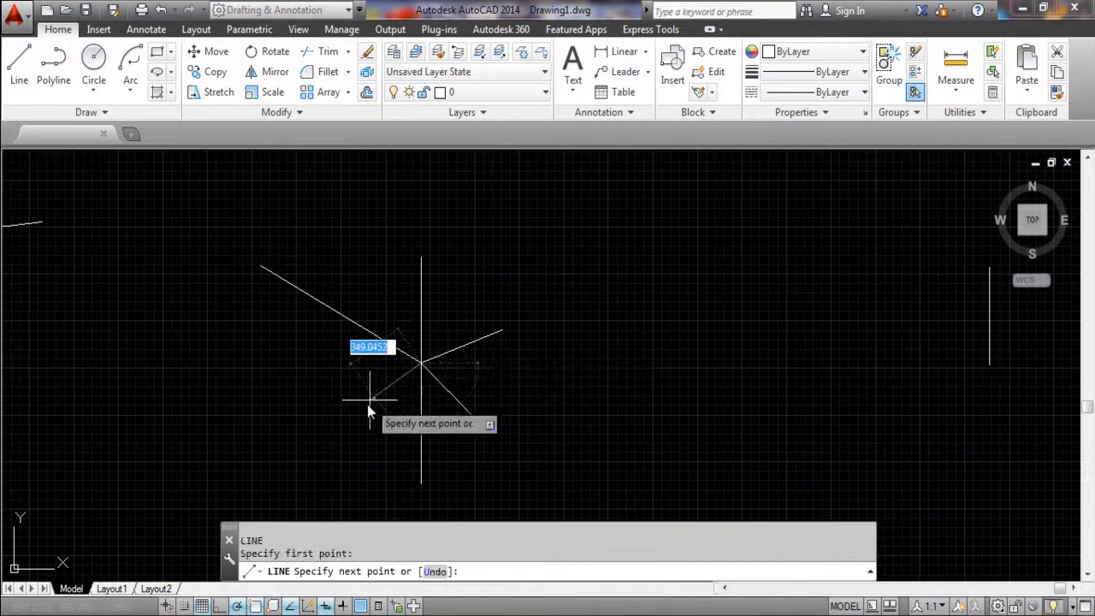
left_click(264, 442)
key("Escape")
key("Escape")
middle_click_drag(320, 384, 376, 354)
- Draw circles of radius about 104 and 95 centred on the free ends of the lower-left and upper-left spokes
key("Return")
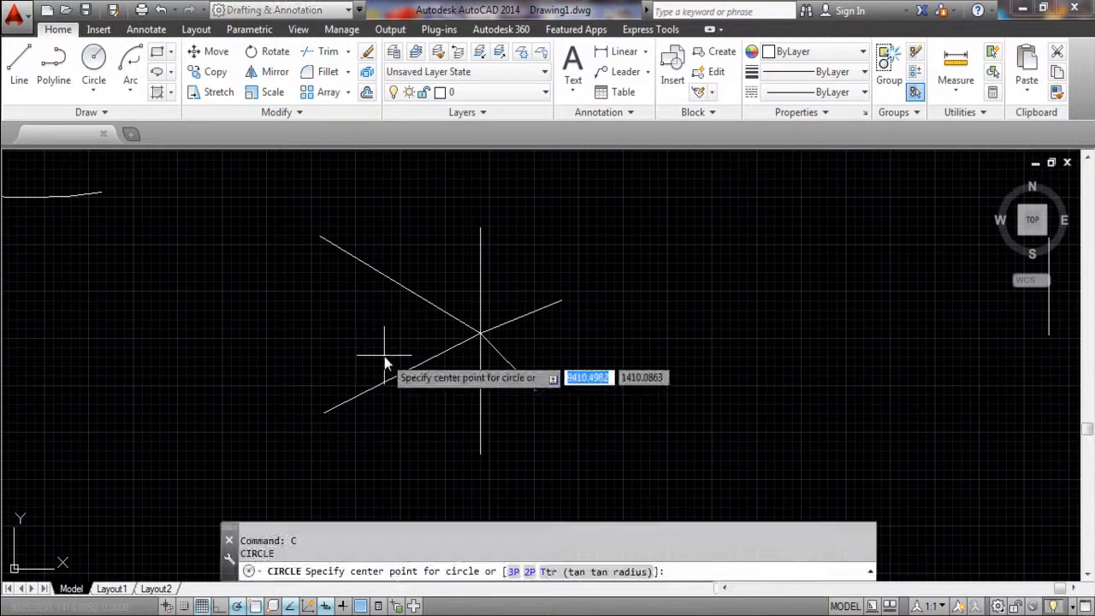
left_click(323, 412)
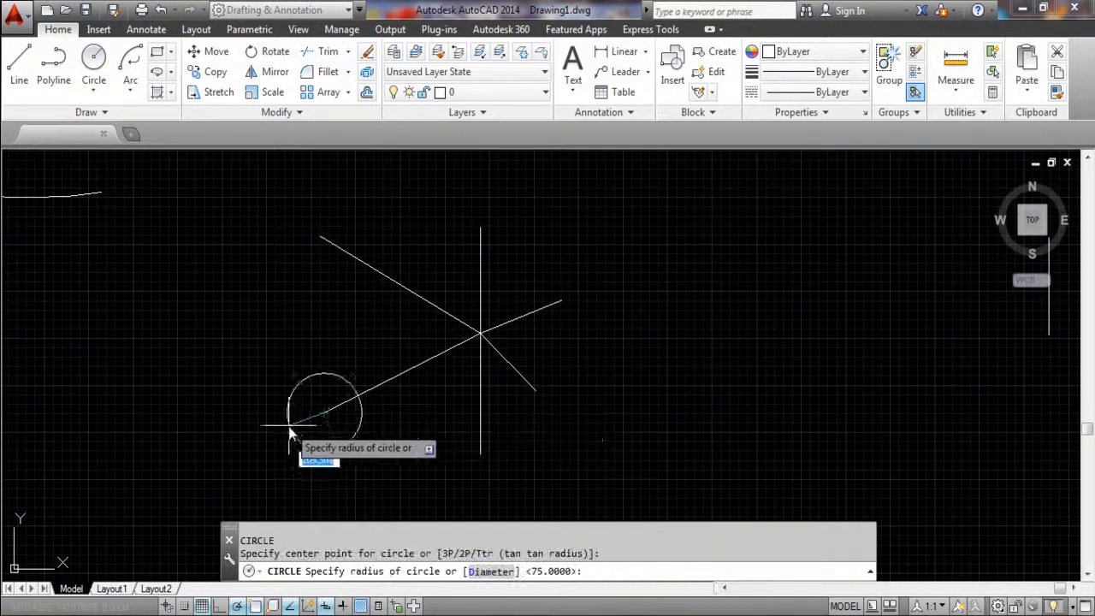
left_click(306, 414)
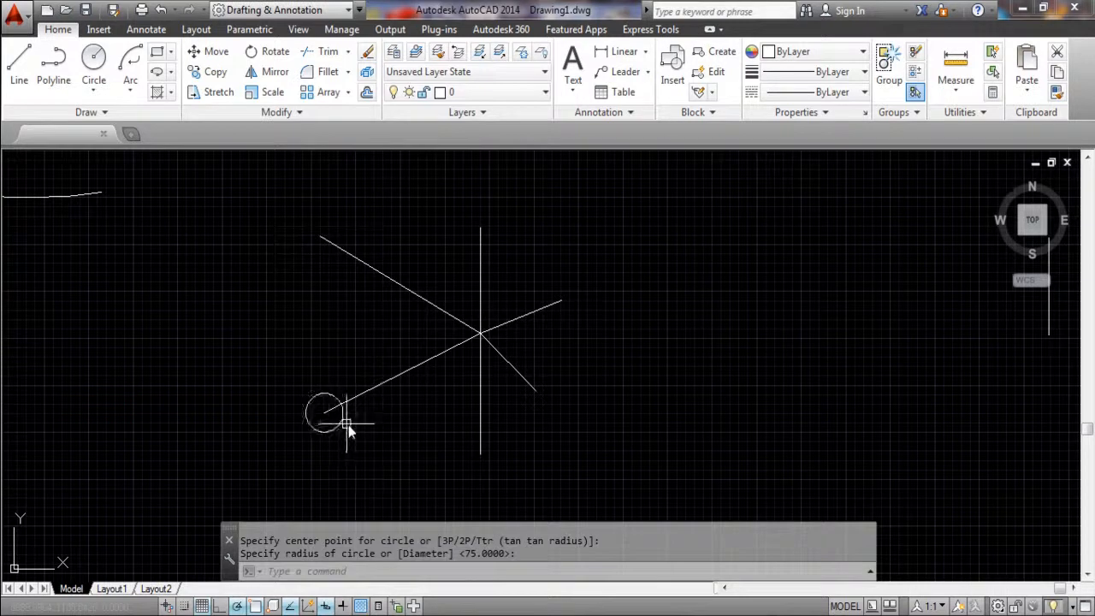
key("Return")
left_click(320, 237)
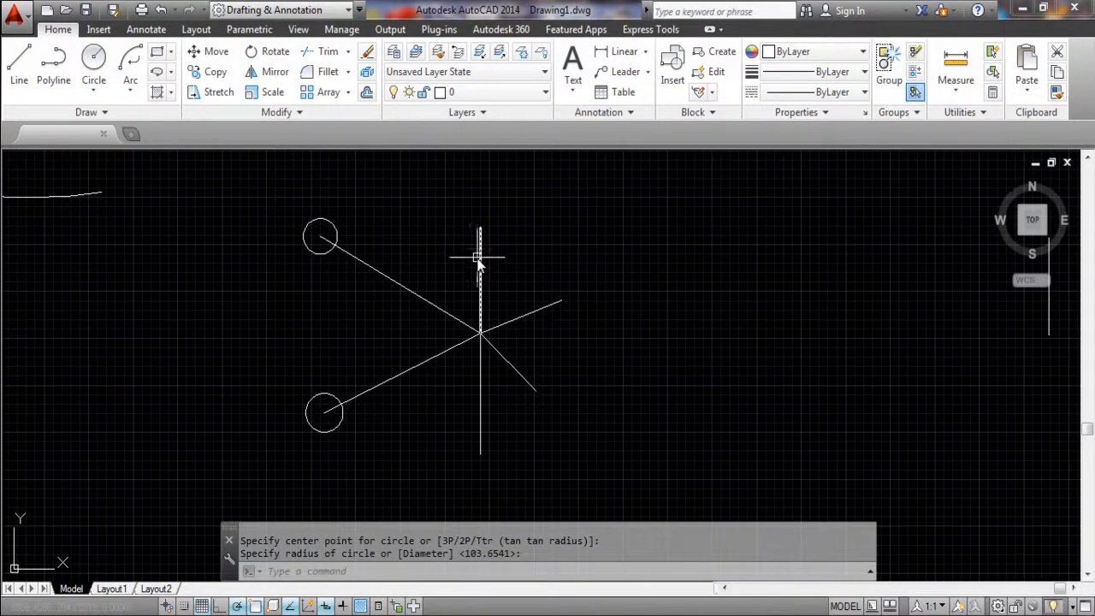
- Draw circles of radius about 153 and 158 centred on the free ends of the upward and upper-right spokes
key("Return")
left_click(479, 228)
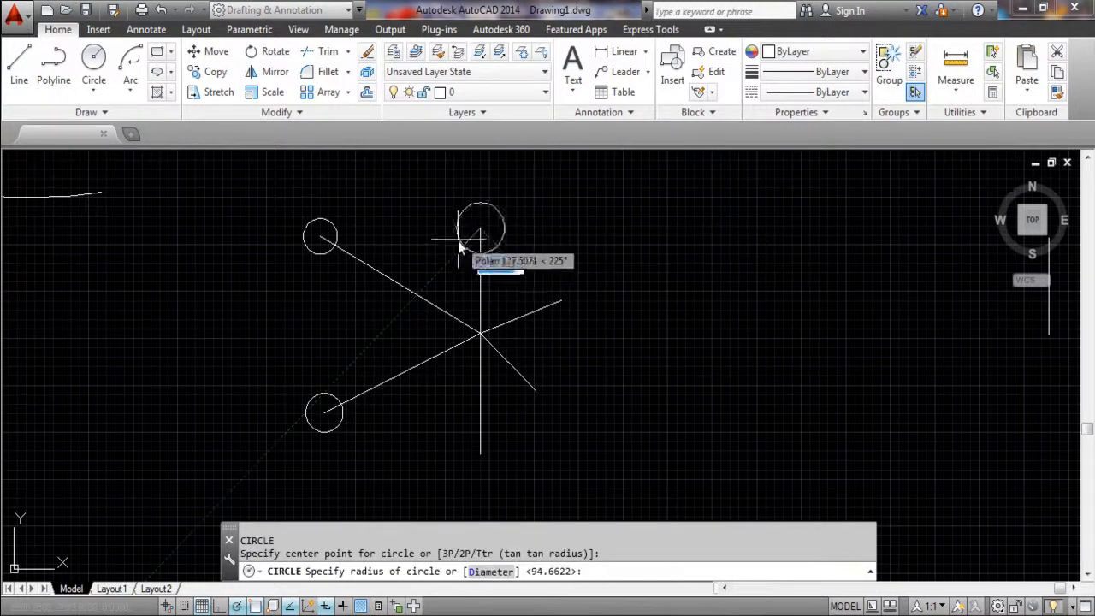
type("c")
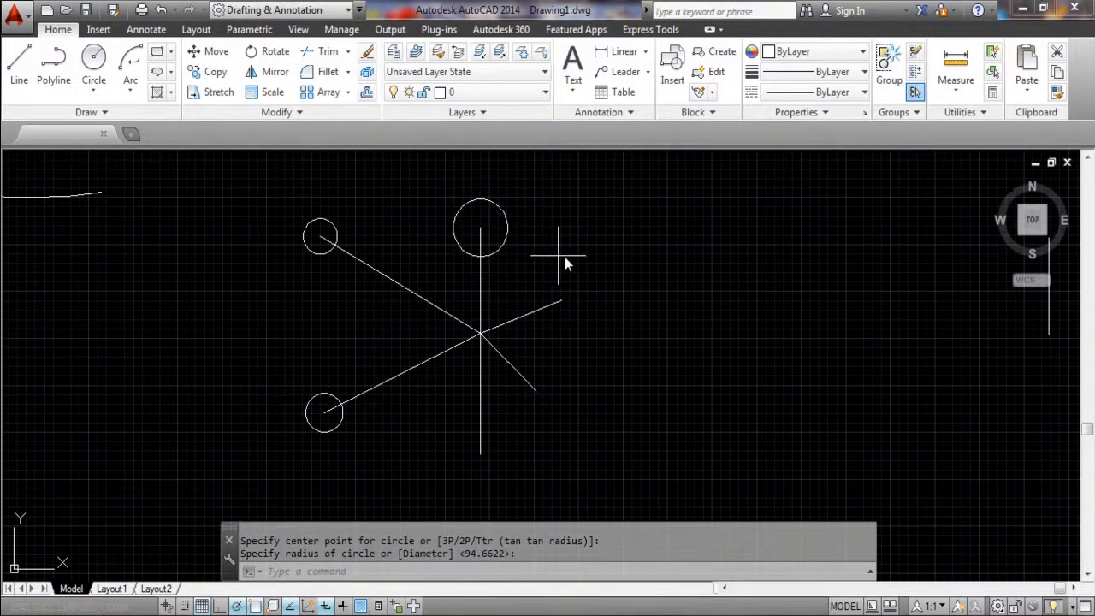
key("Return")
left_click(561, 300)
left_click(591, 299)
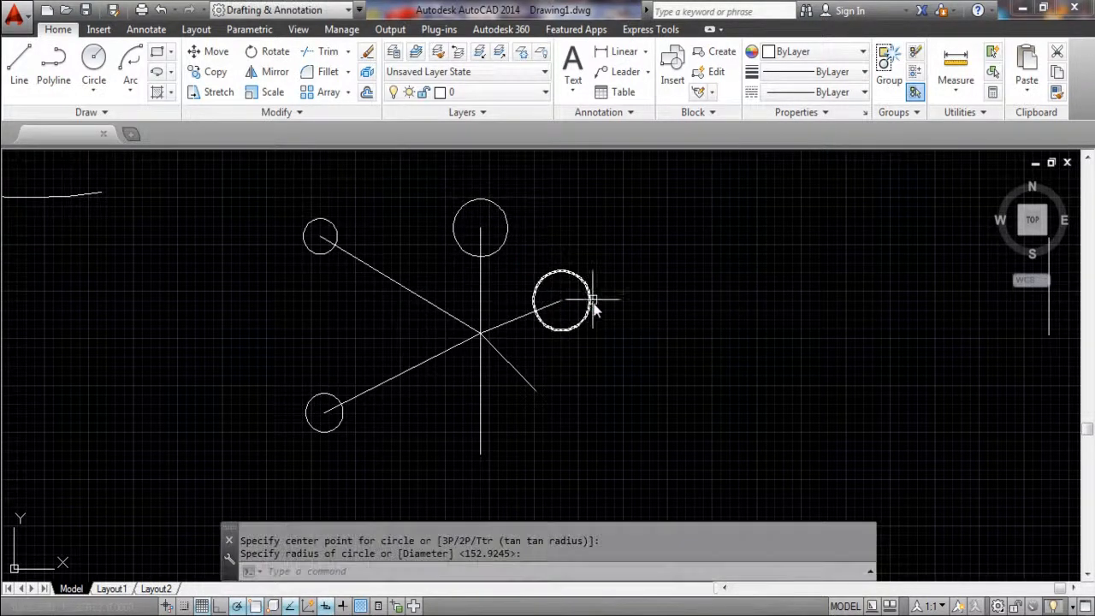
- Draw a circle of radius about 101 on the lower-right spoke's free end and a smaller one on the downward spoke's end
type("c")
key("Return")
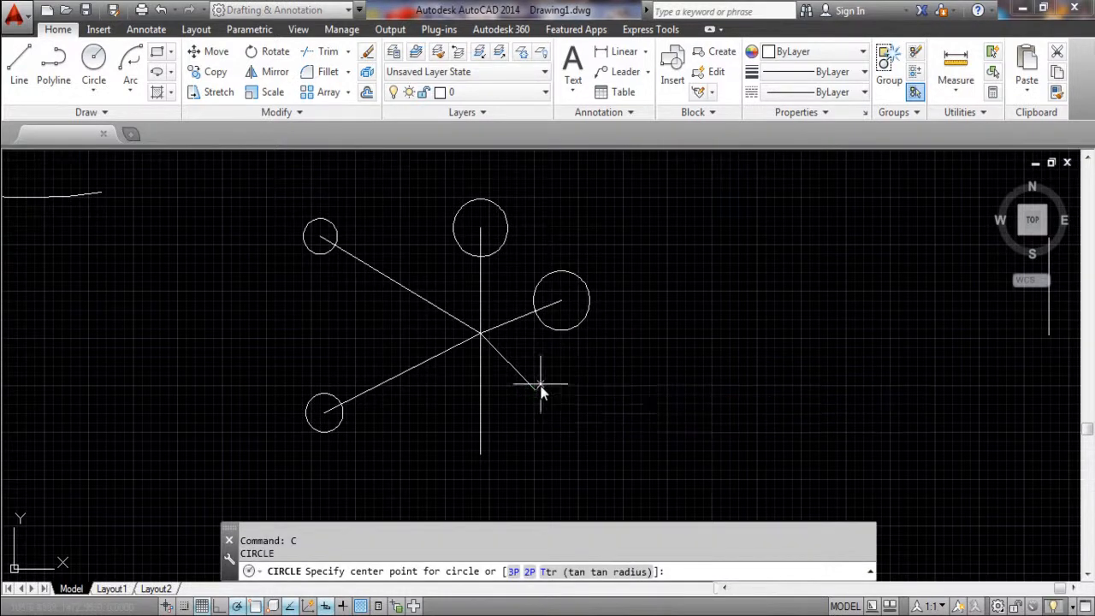
left_click(536, 391)
left_click(553, 392)
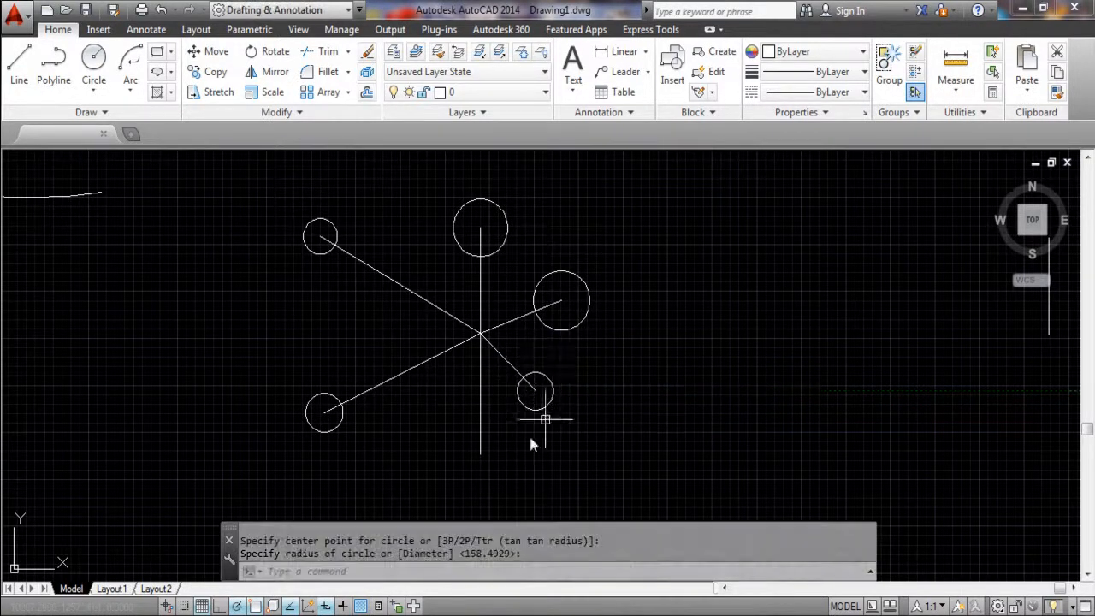
type("c")
key("Return")
left_click(481, 453)
left_click(476, 445)
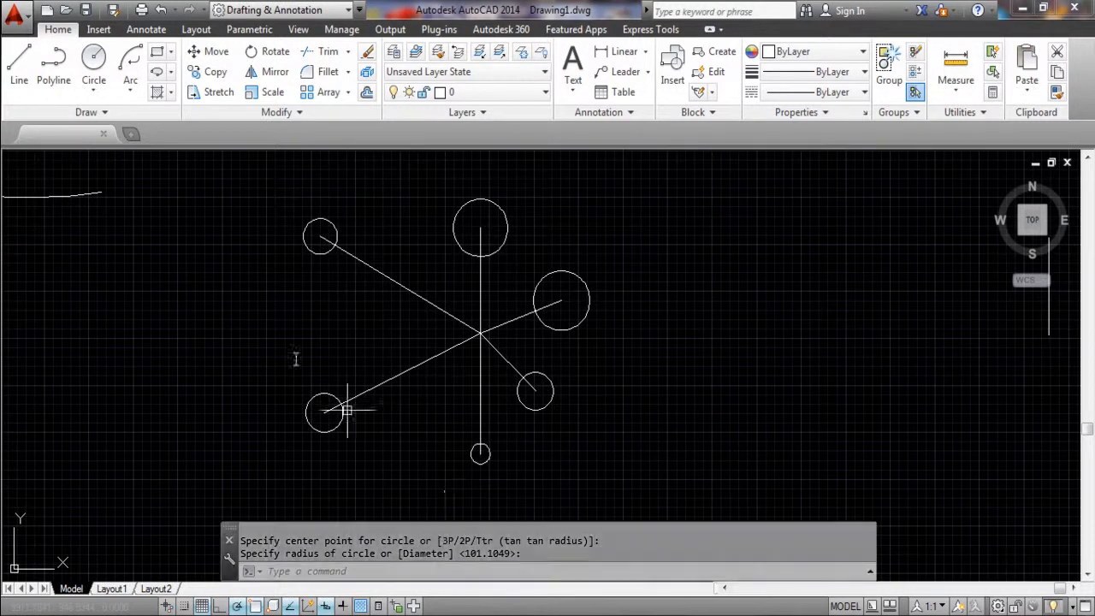
- Draw a polyline clockwise through the free ends of the six spokes, starting and ending at the upper-left circle's centre
left_click(53, 64)
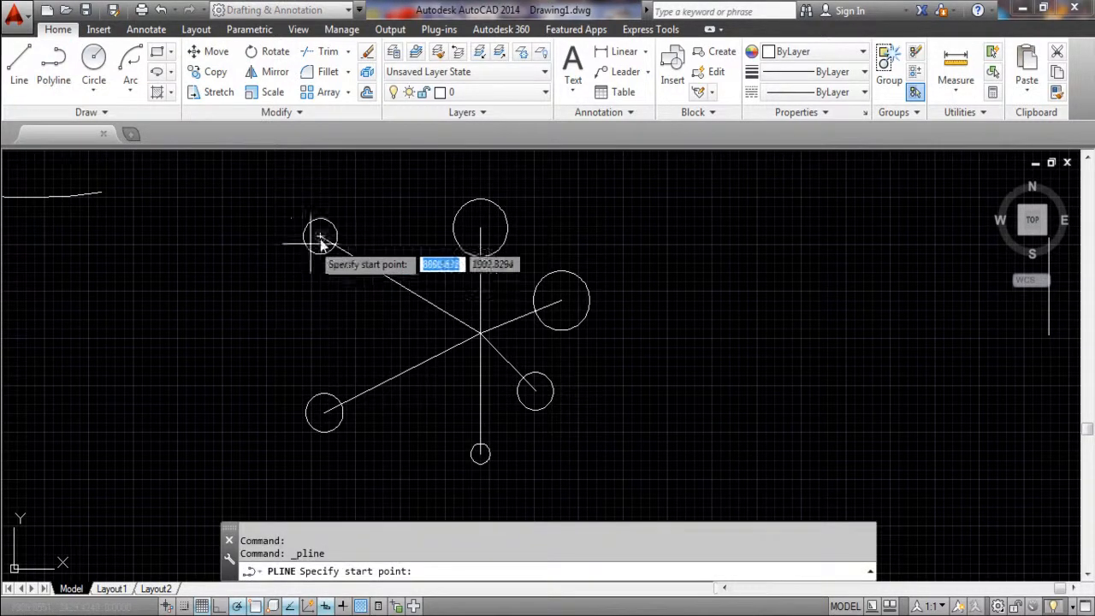
left_click(320, 236)
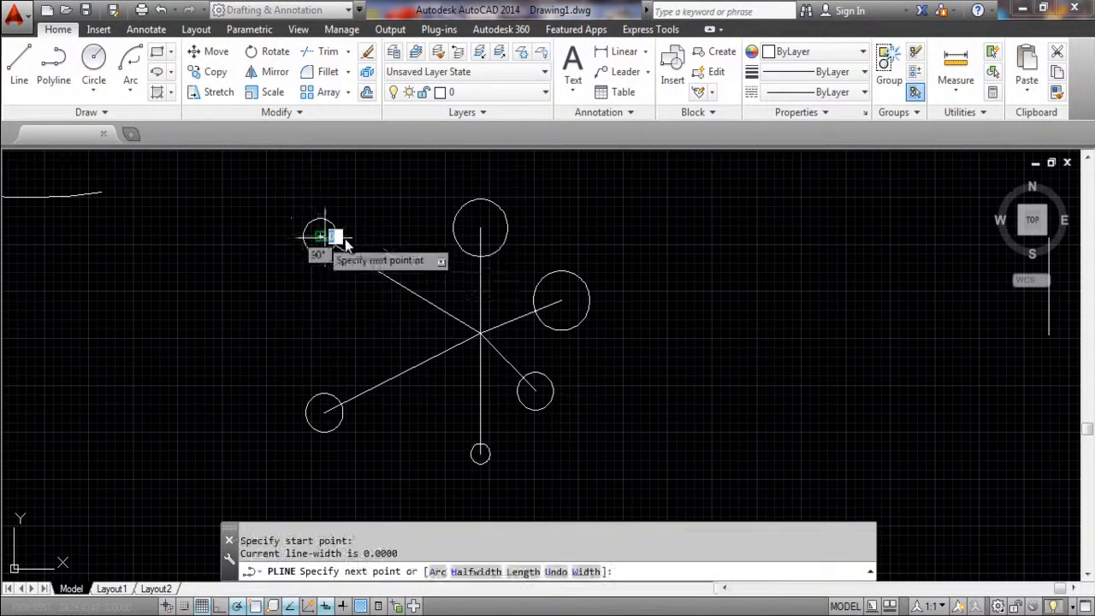
left_click(484, 228)
left_click(560, 299)
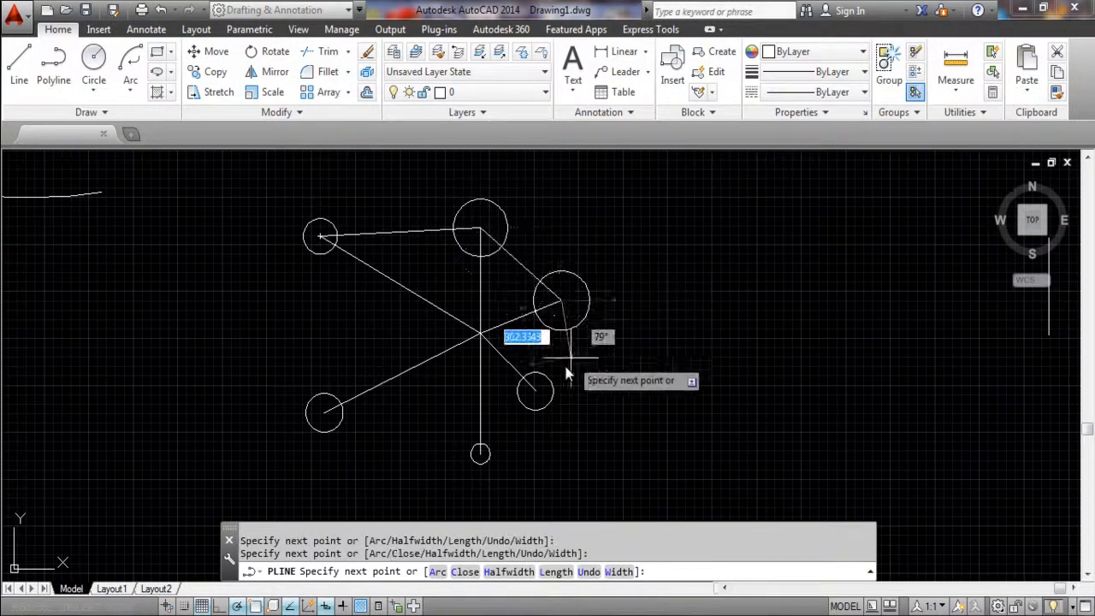
left_click(535, 390)
left_click(479, 452)
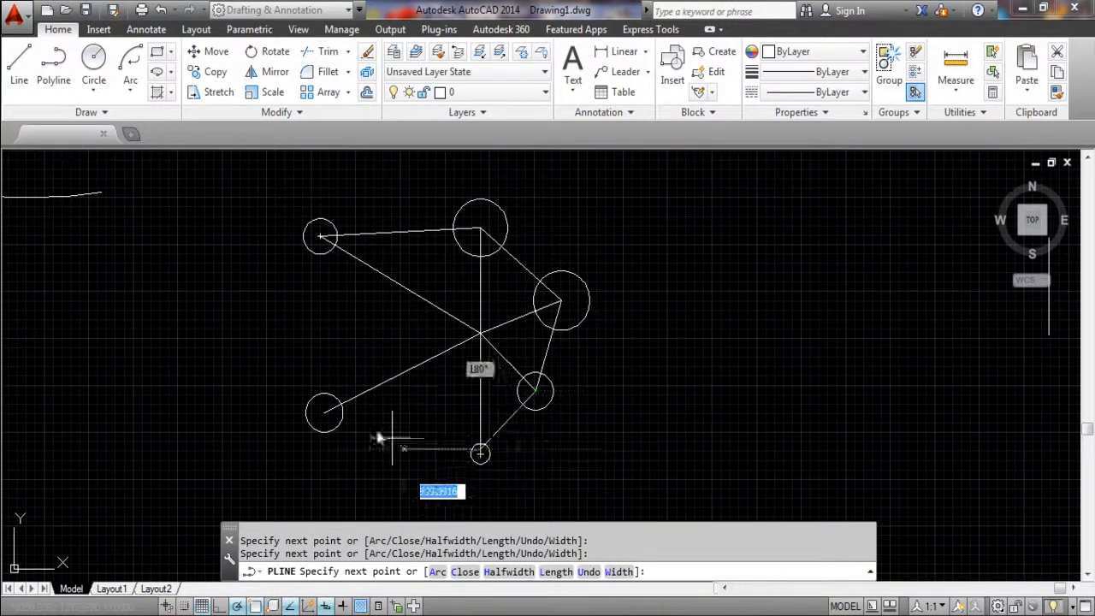
left_click(323, 413)
left_click(320, 237)
key("Escape")
- Select the outer polyline by different segments to check that it is a single object, and clear the selection
left_click(523, 267)
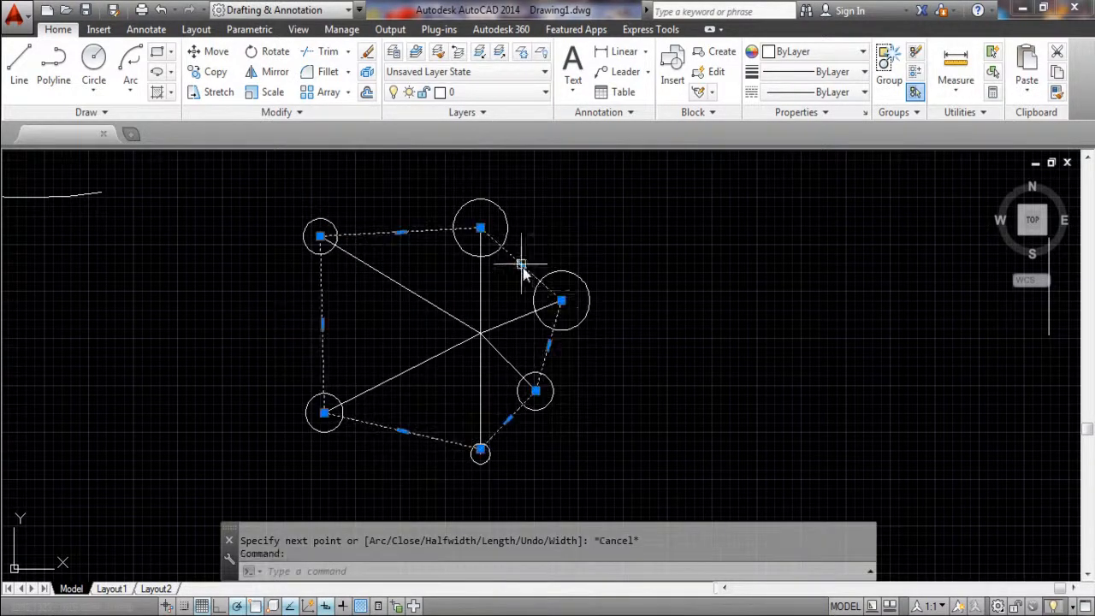
key("Escape")
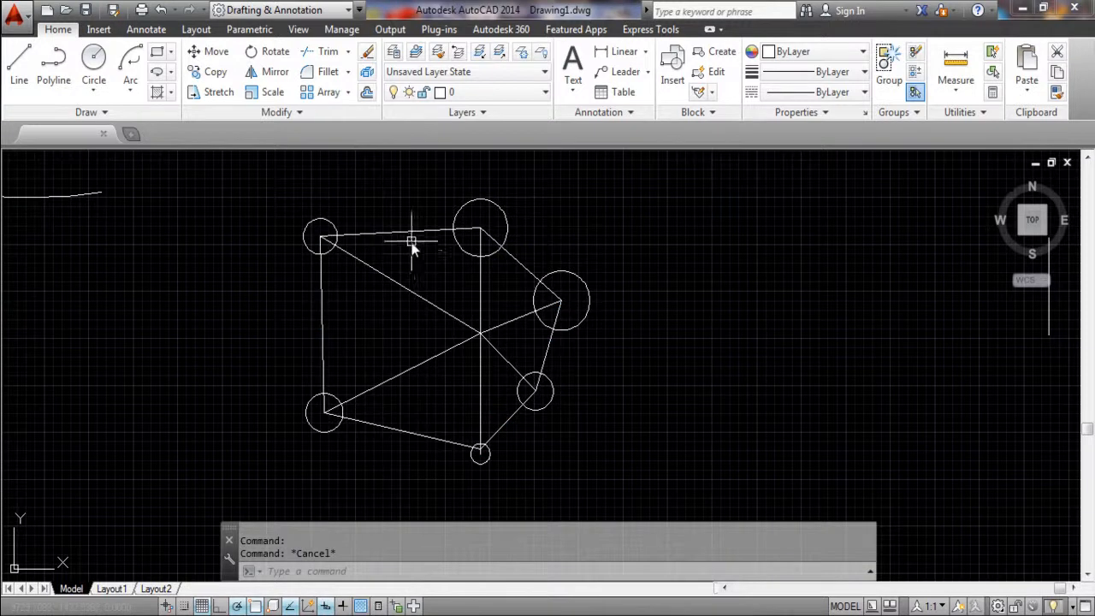
left_click(409, 232)
key("Escape")
- Edit the outer polyline with PEDIT, applying the Fit curve option followed by the Spline option
type("pedit")
key("Return")
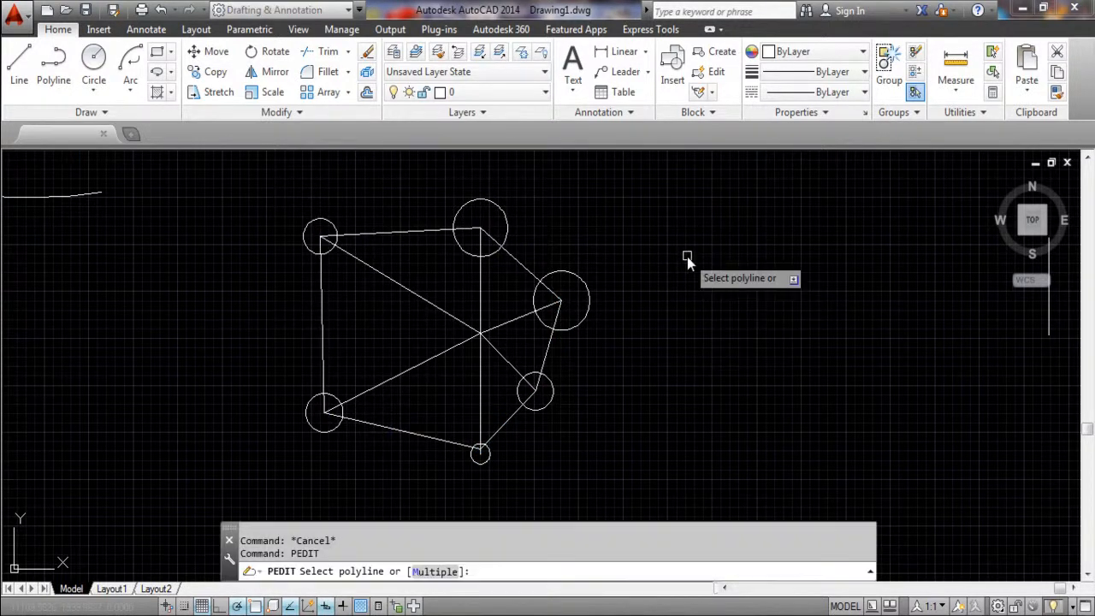
left_click(528, 272)
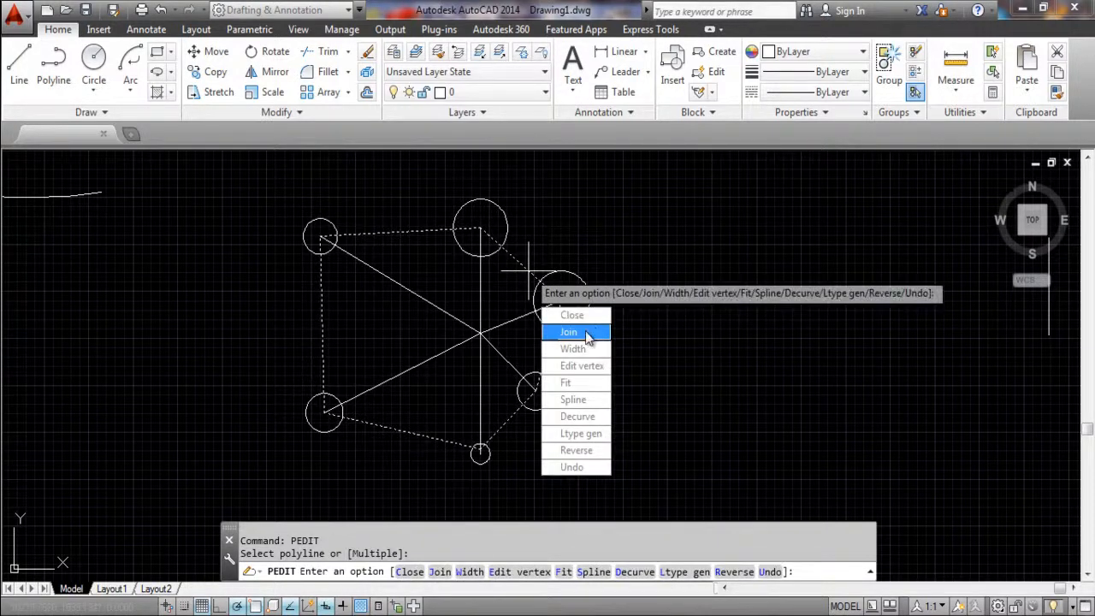
left_click(582, 382)
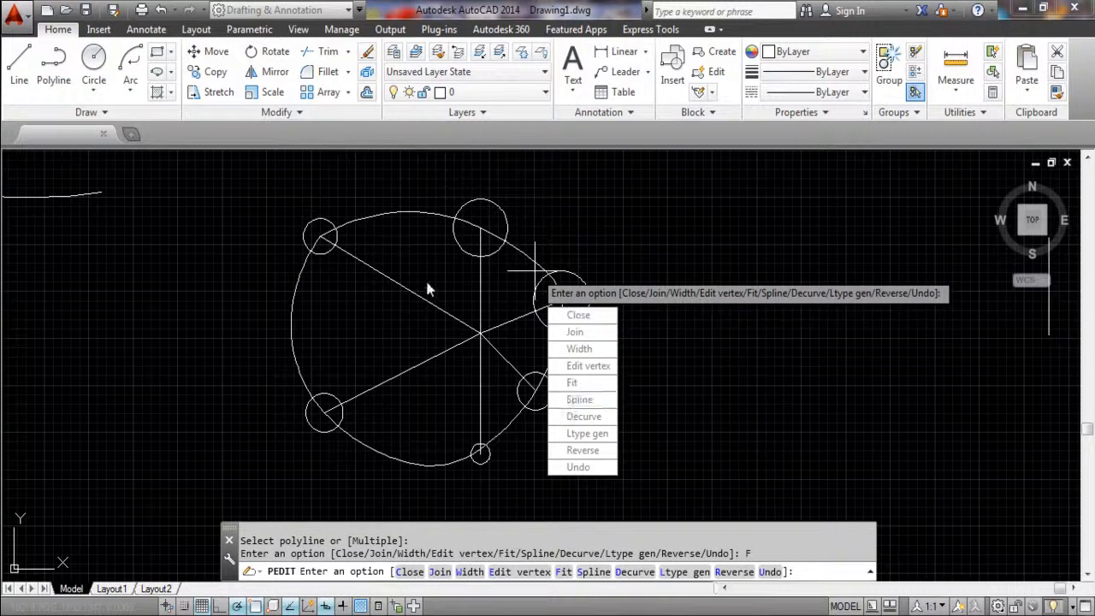
left_click(580, 399)
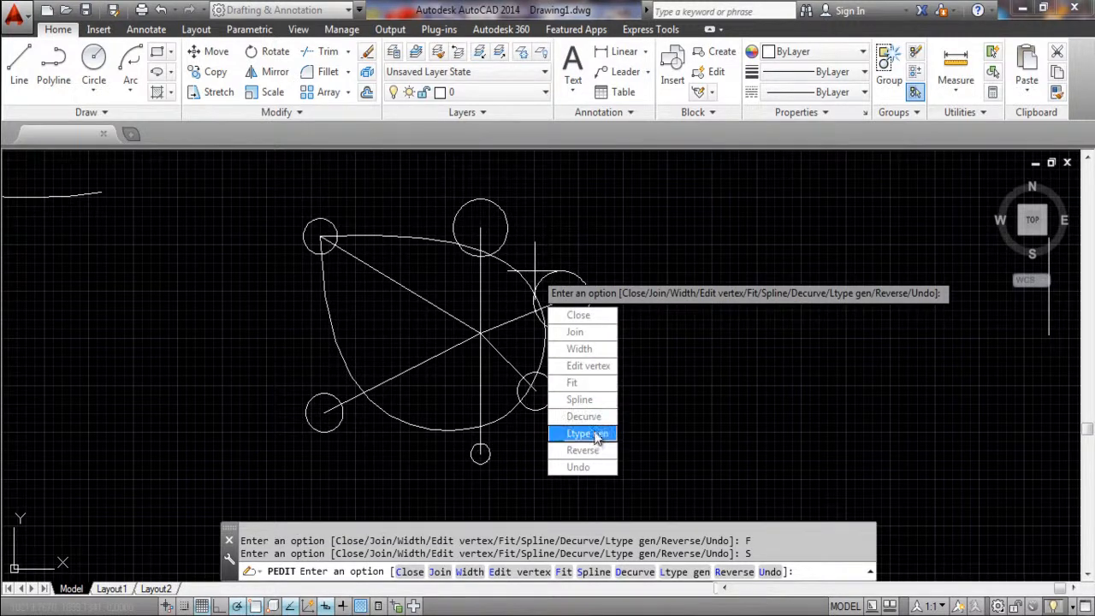
- Cancel the polyline's linetype generation option, and close and reopen the splined polyline
left_click(596, 434)
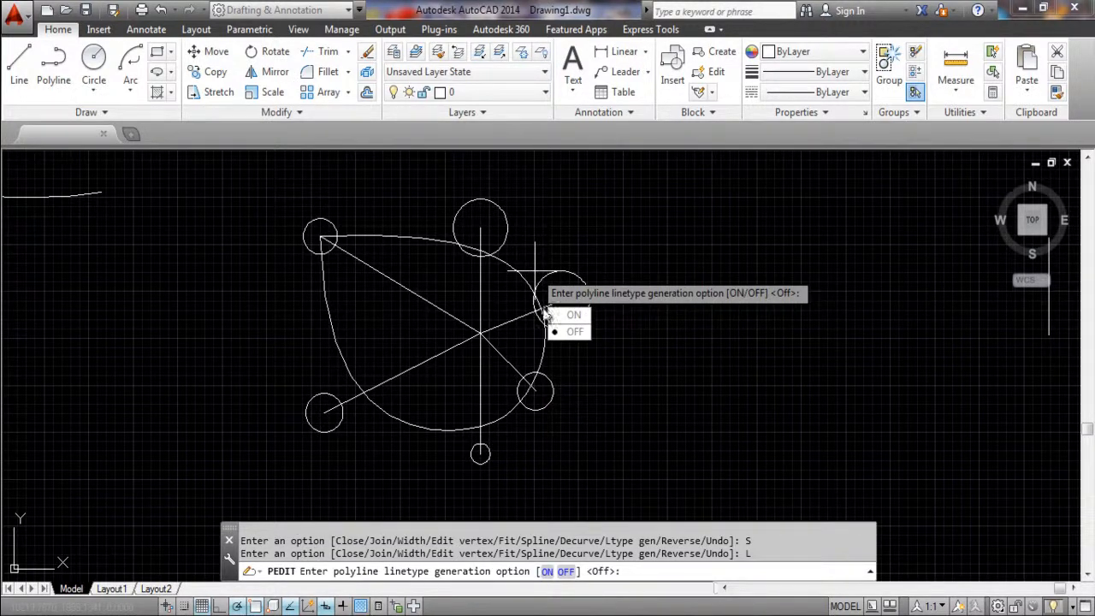
key("Escape")
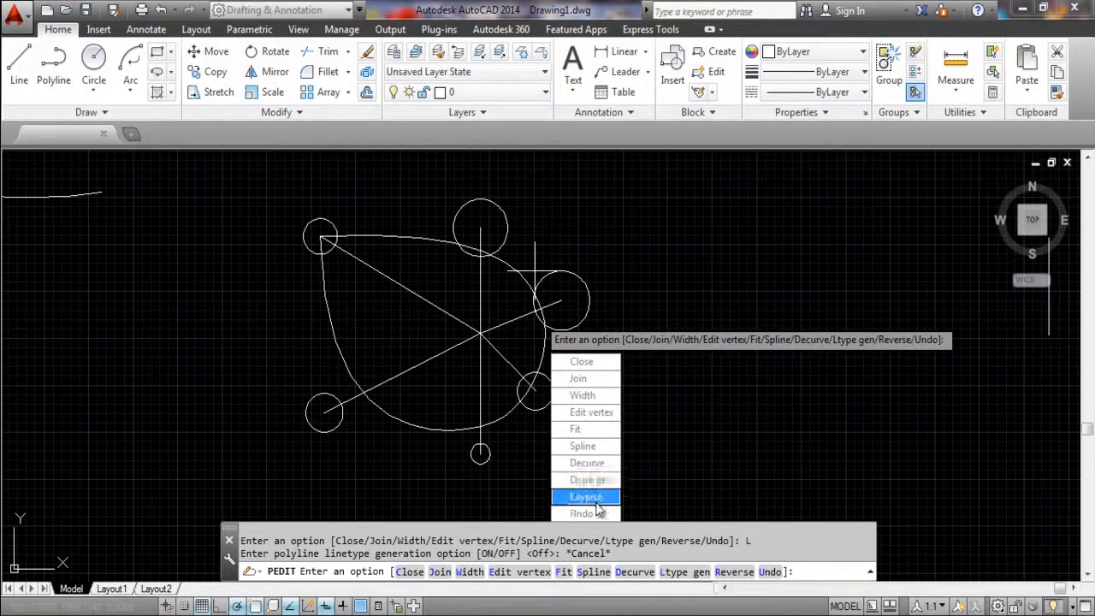
left_click(583, 361)
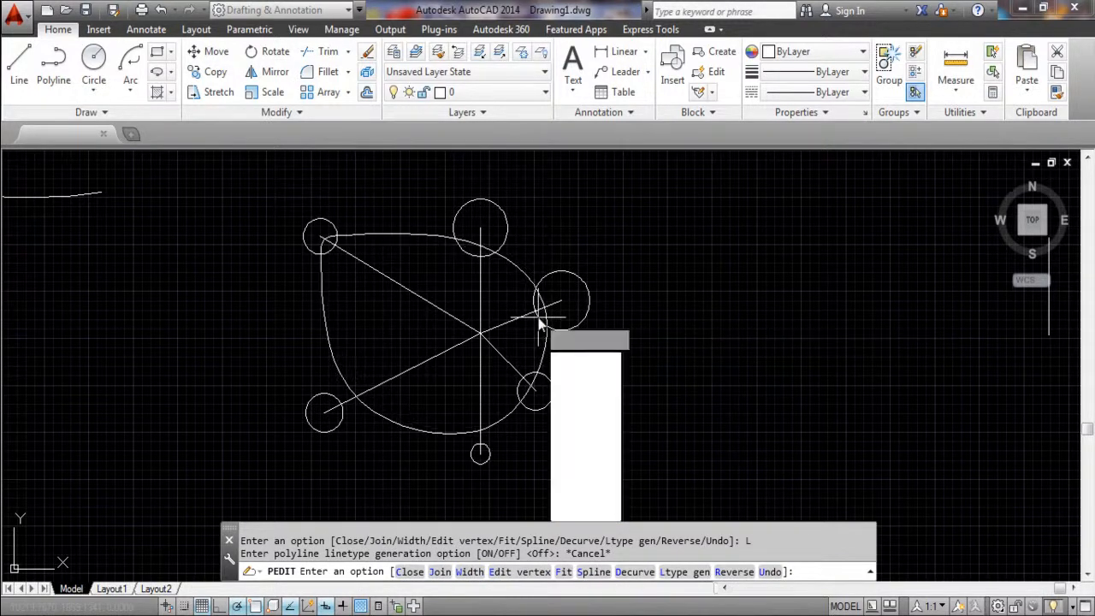
left_click(581, 361)
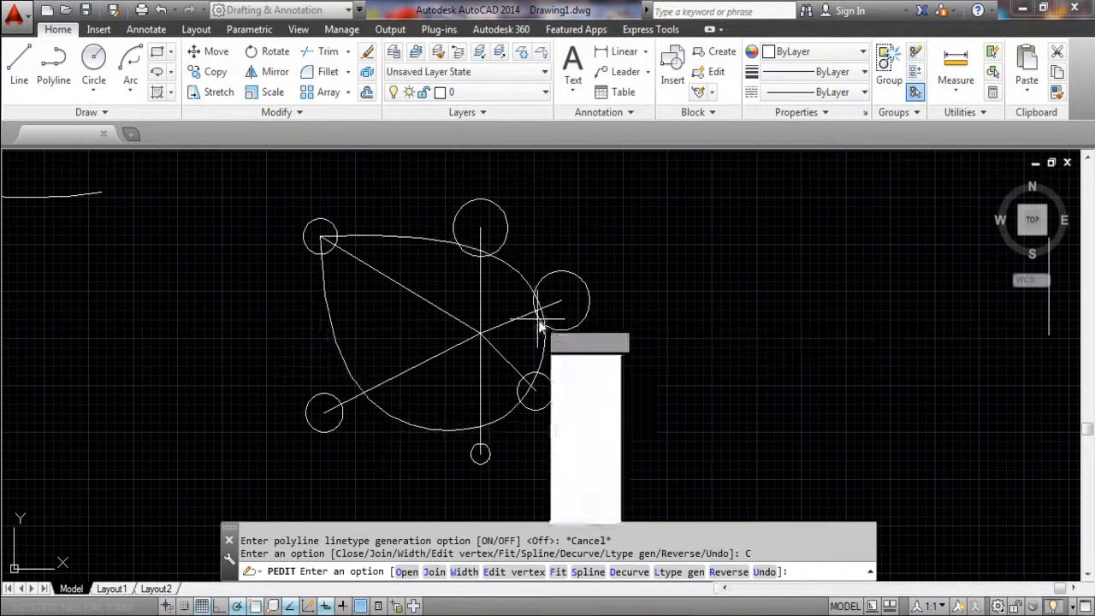
- Cancel the polyline's width option and erase every object in the drawing
left_click(583, 396)
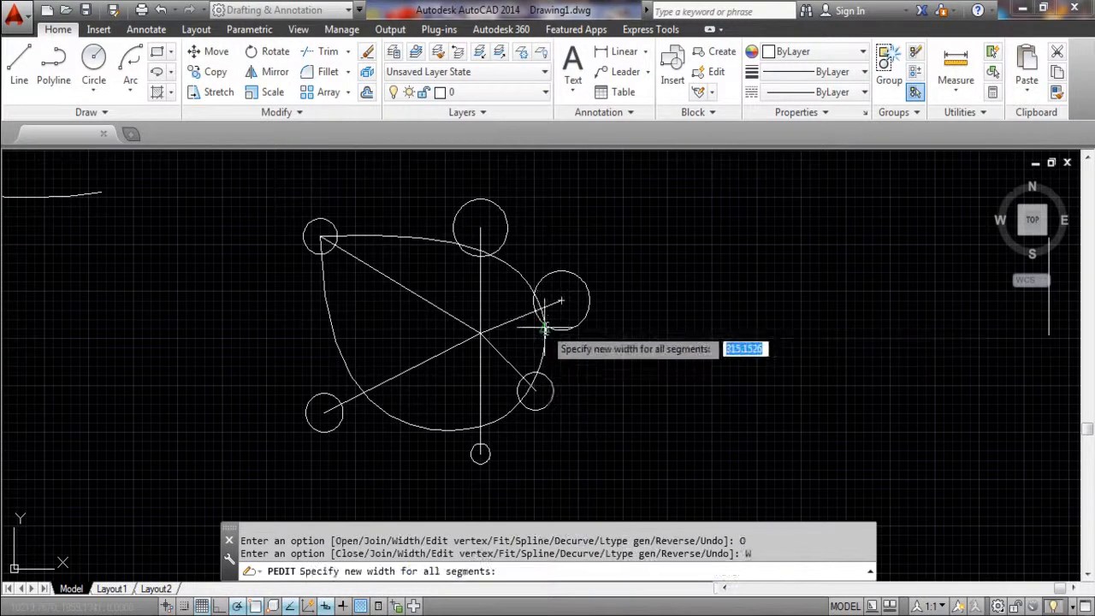
key("Escape")
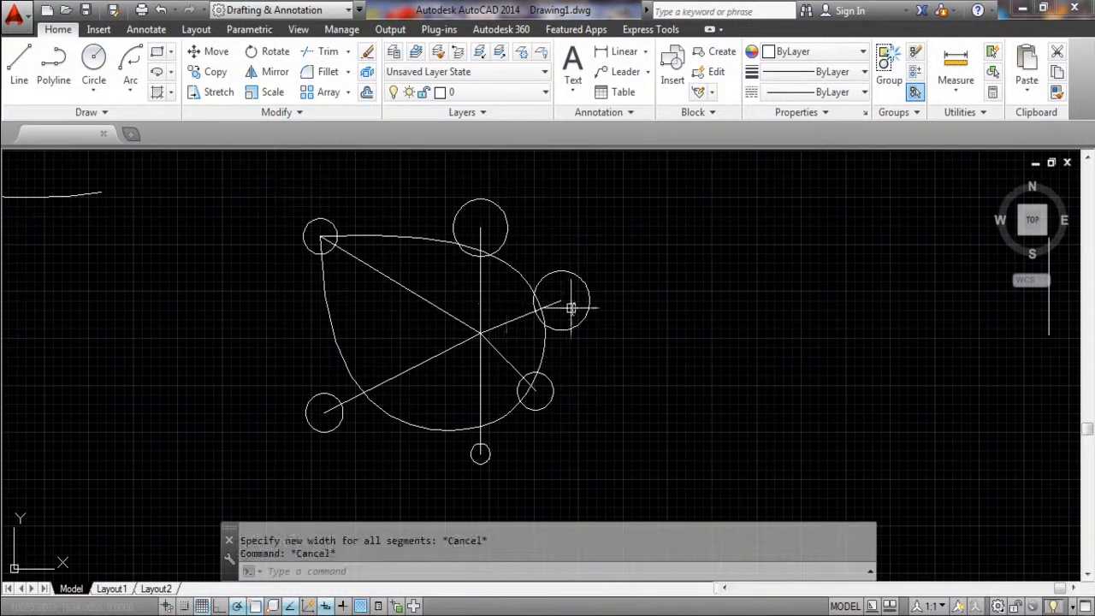
key("ctrl+a")
key("Delete")
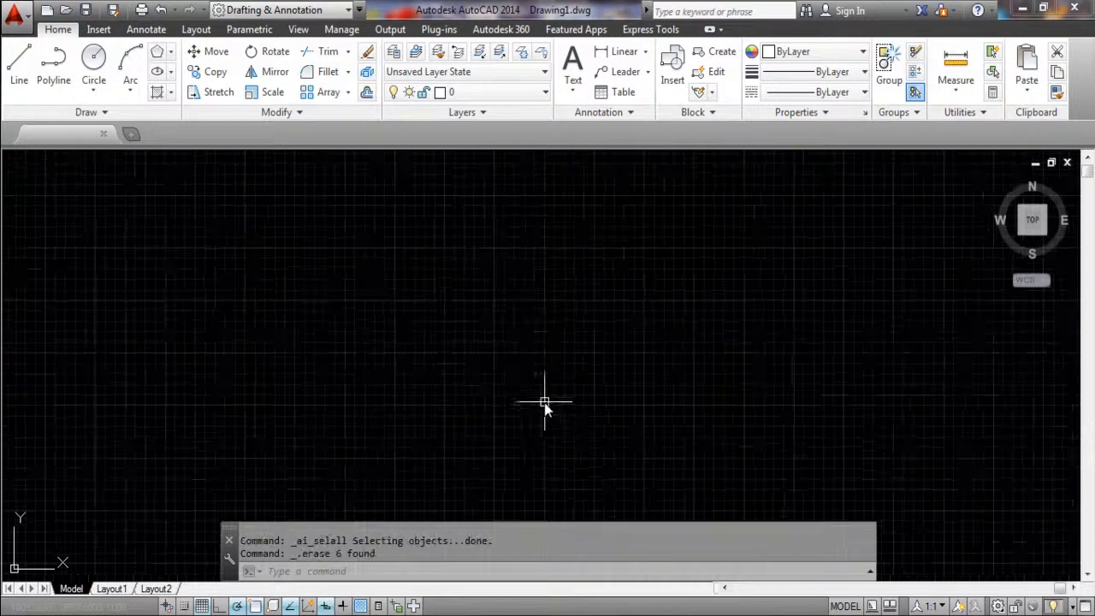
- Draw a wide rectangle by two opposite corners in the empty drawing area
left_click(171, 53)
left_click(188, 76)
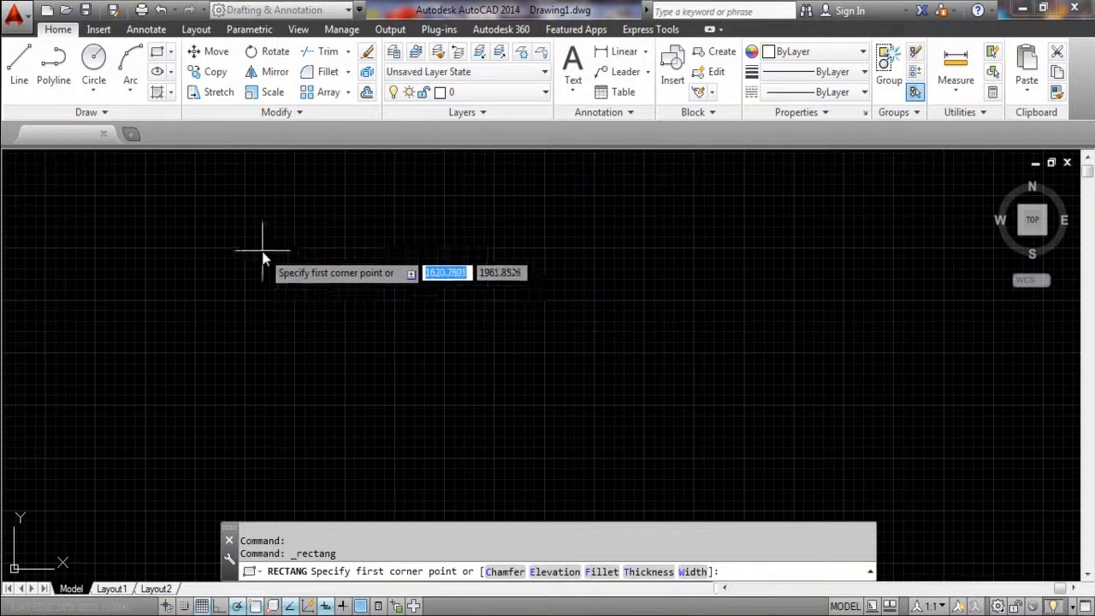
left_click(242, 227)
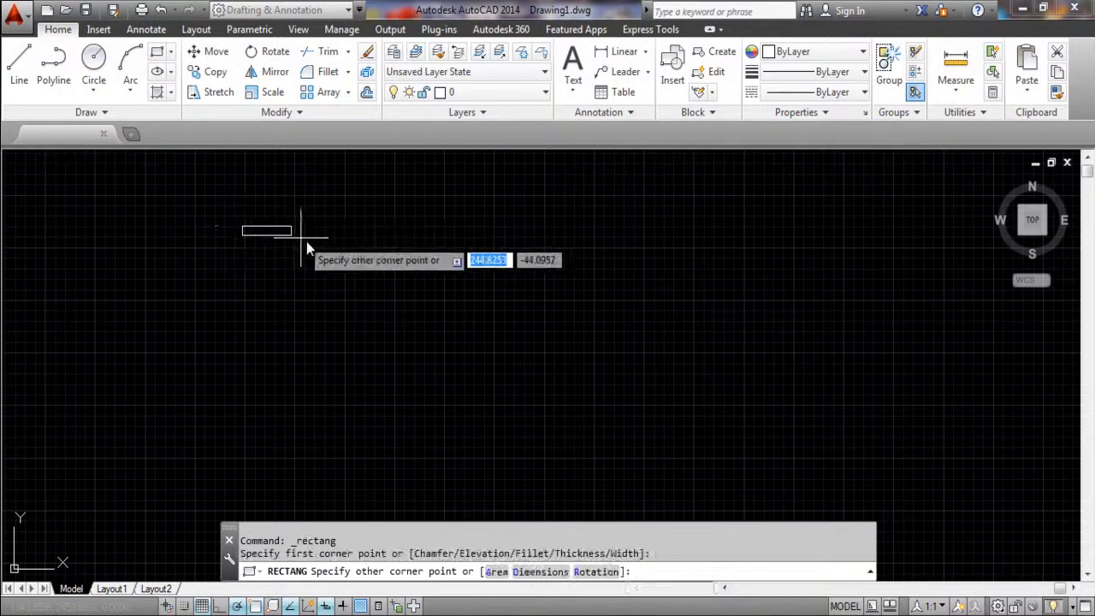
left_click(635, 389)
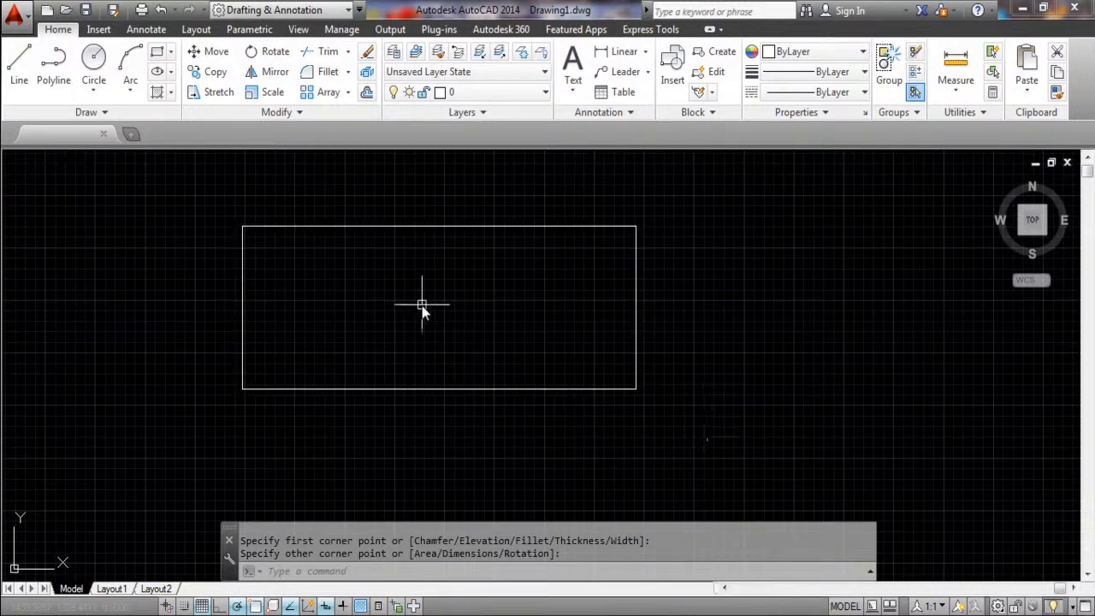
- Draw a 3-sided polygon beside the rectangle's right edge, using the Inscribed in circle option
left_click(171, 74)
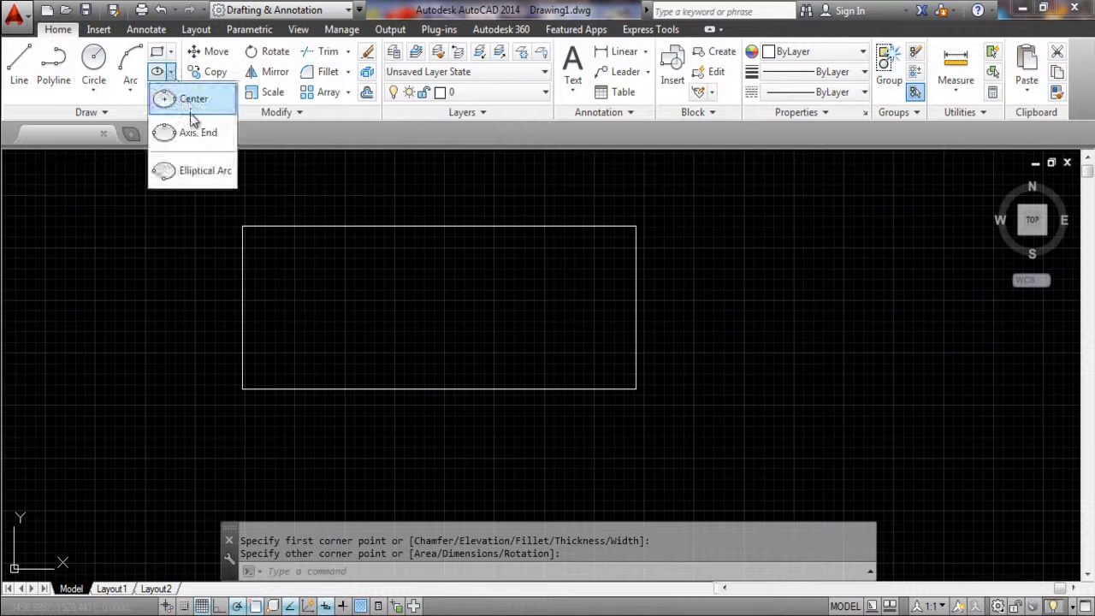
left_click(170, 52)
left_click(194, 123)
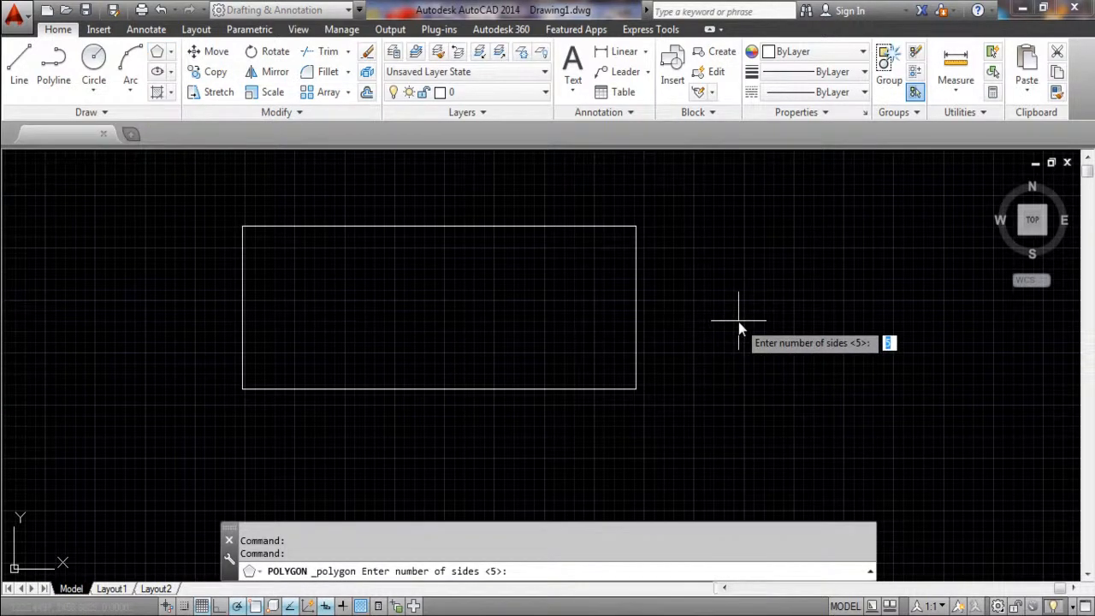
key("Return")
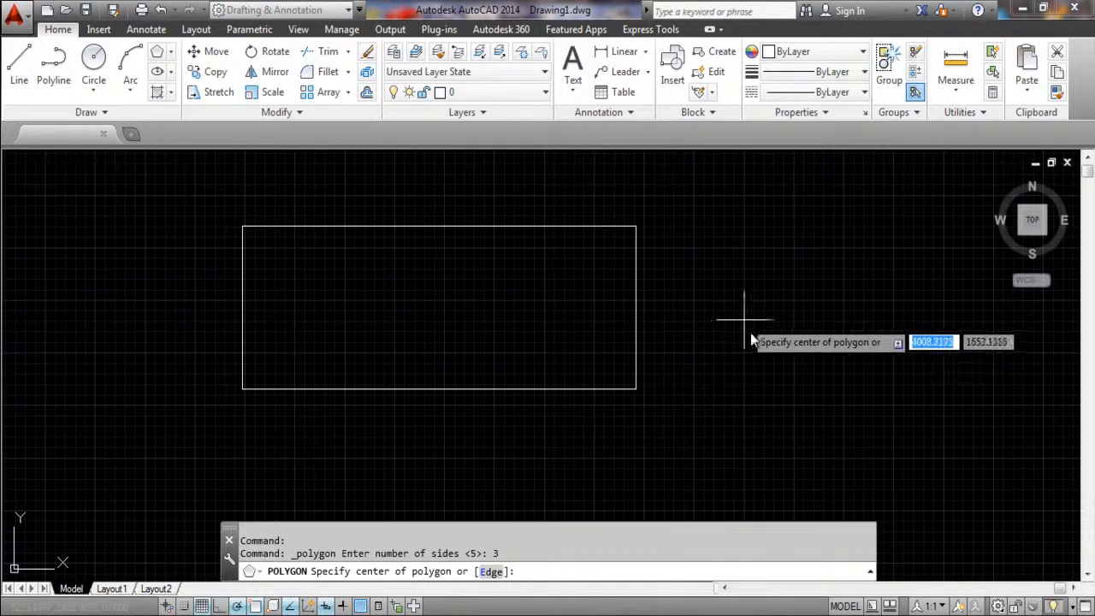
left_click(810, 261)
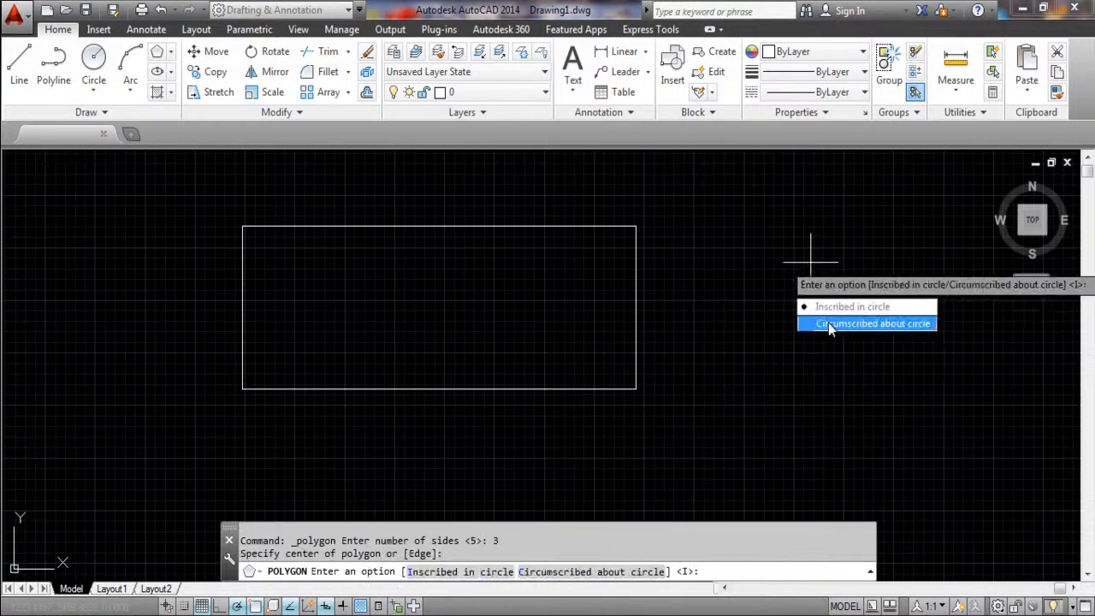
left_click(847, 306)
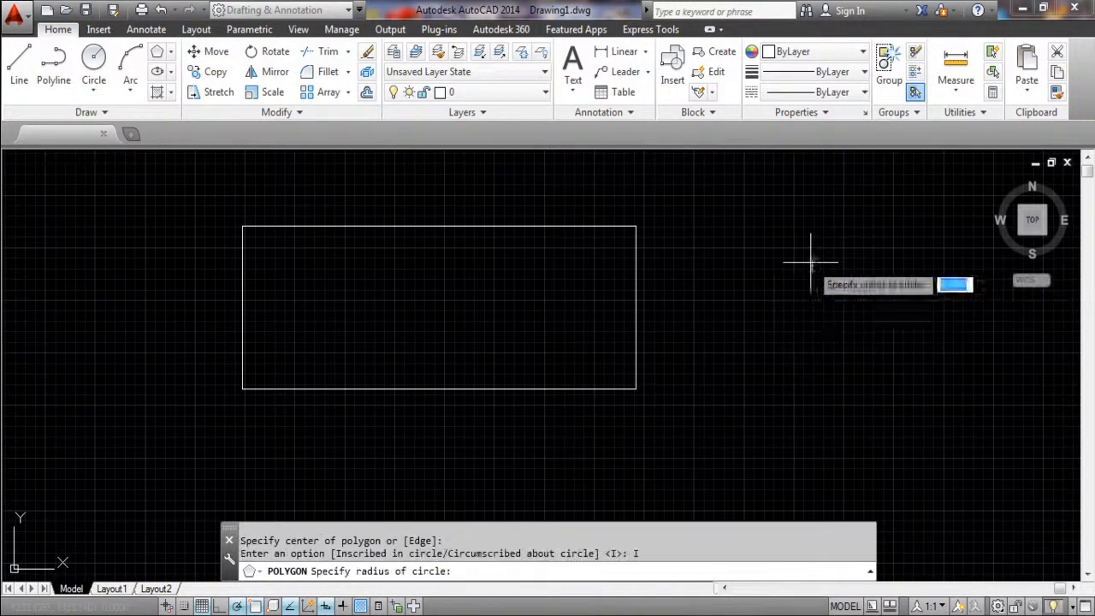
left_click(755, 301)
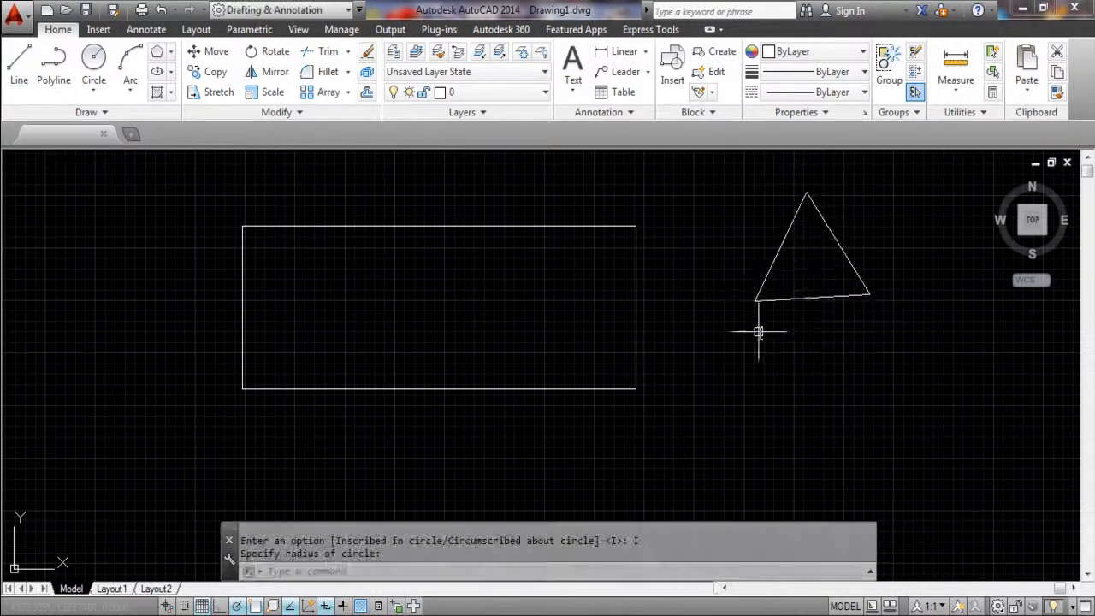
- Draw a circle below the triangle by its centre and radius
mouse_move(688, 344)
middle_mouse_down()
mouse_move(542, 179)
mouse_move(484, 237)
middle_mouse_up()
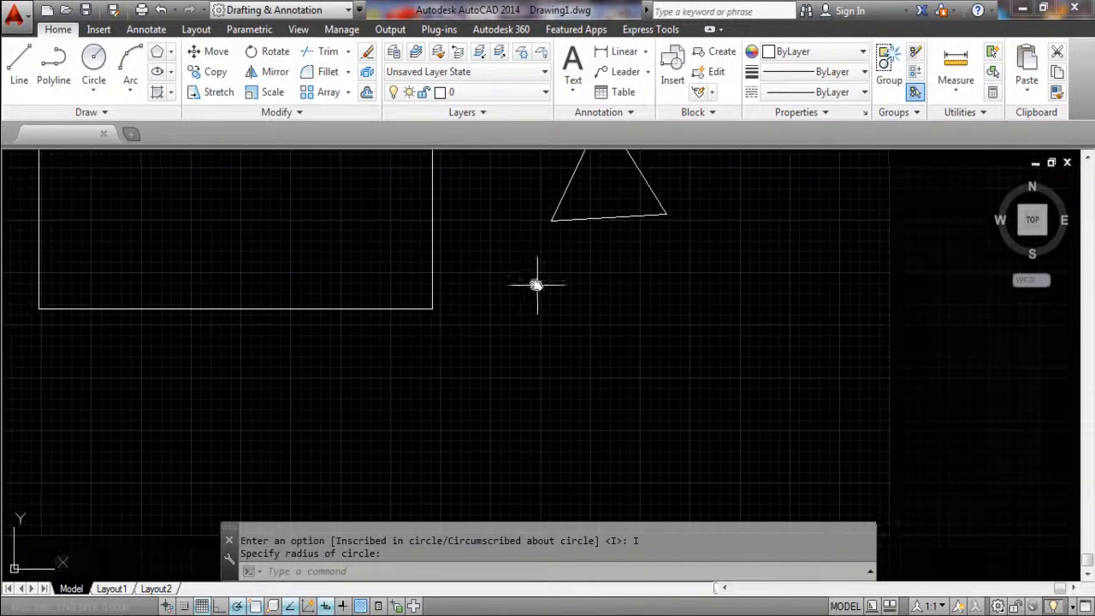
left_click(100, 75)
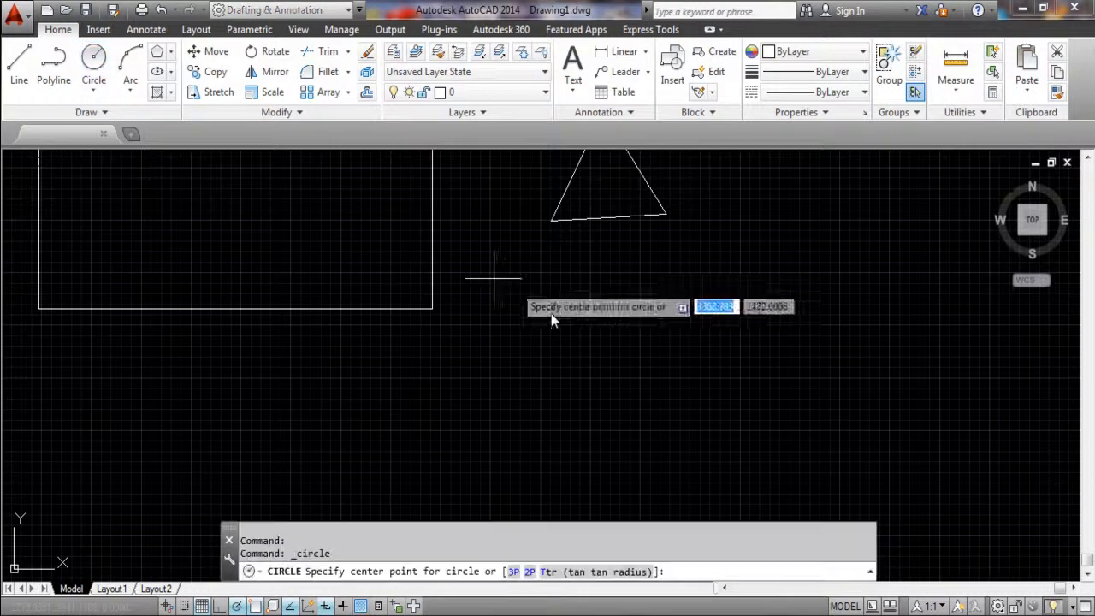
left_click(584, 360)
left_click(650, 409)
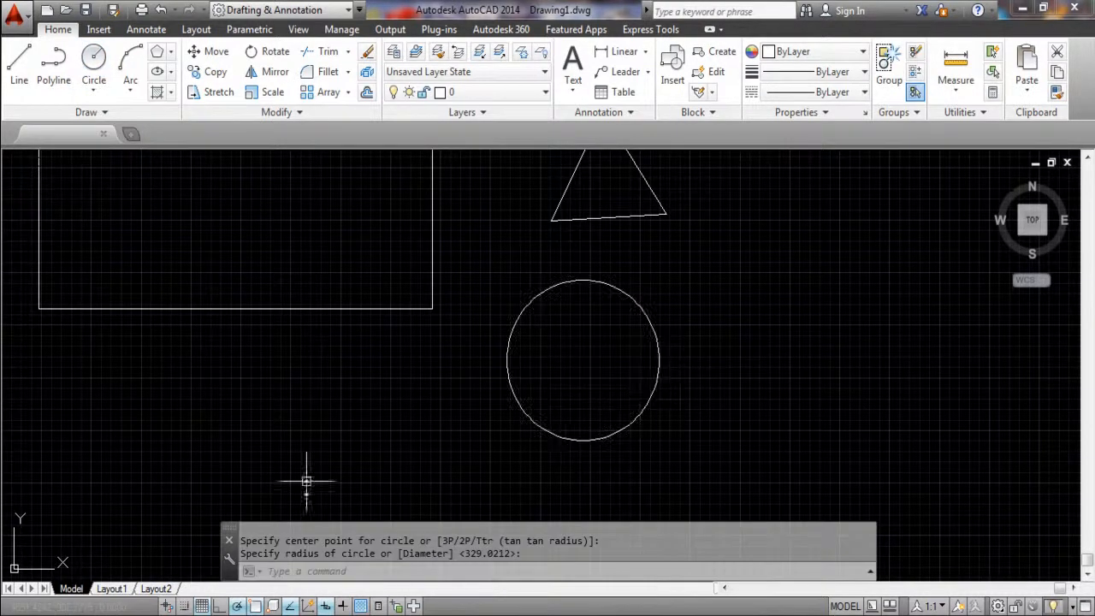
- Draw a 5-sided polygon inscribed in the circle, centred on it with a vertex at the circle's top
left_click(171, 53)
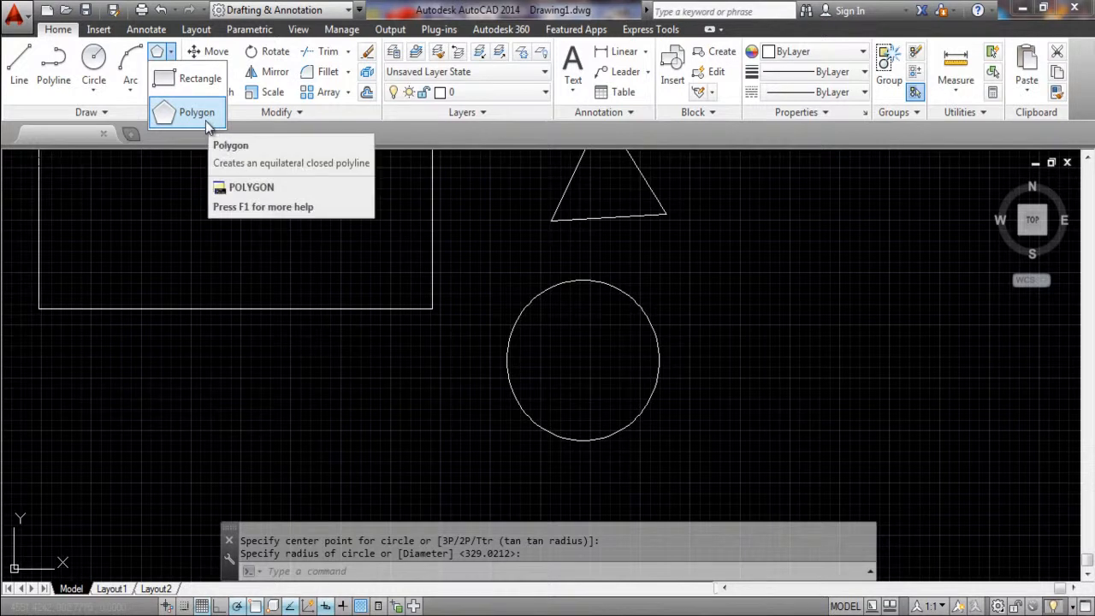
left_click(197, 113)
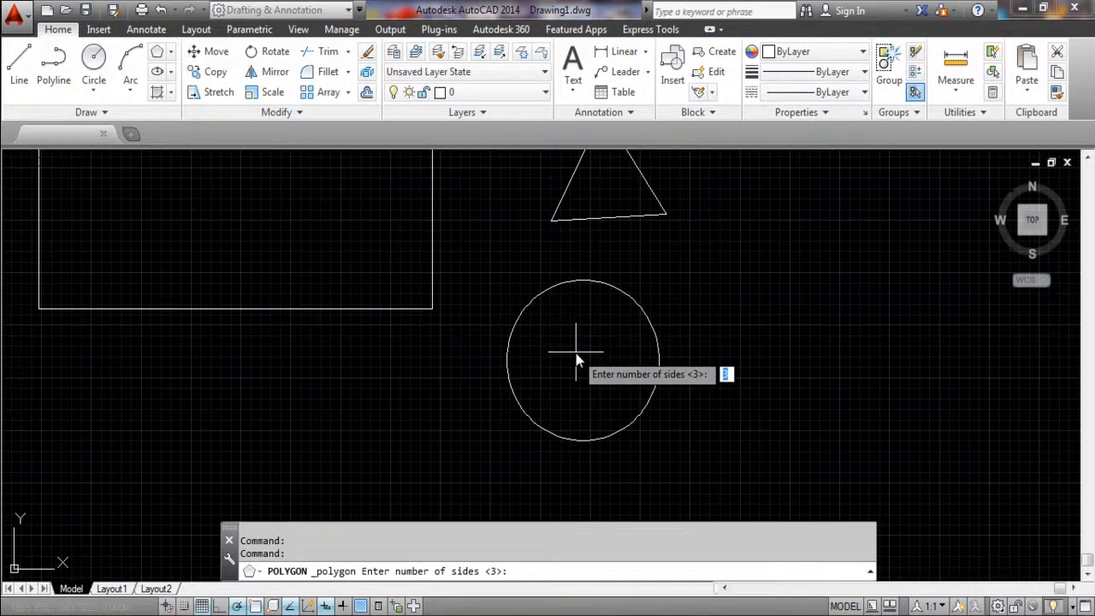
type("5")
key("Return")
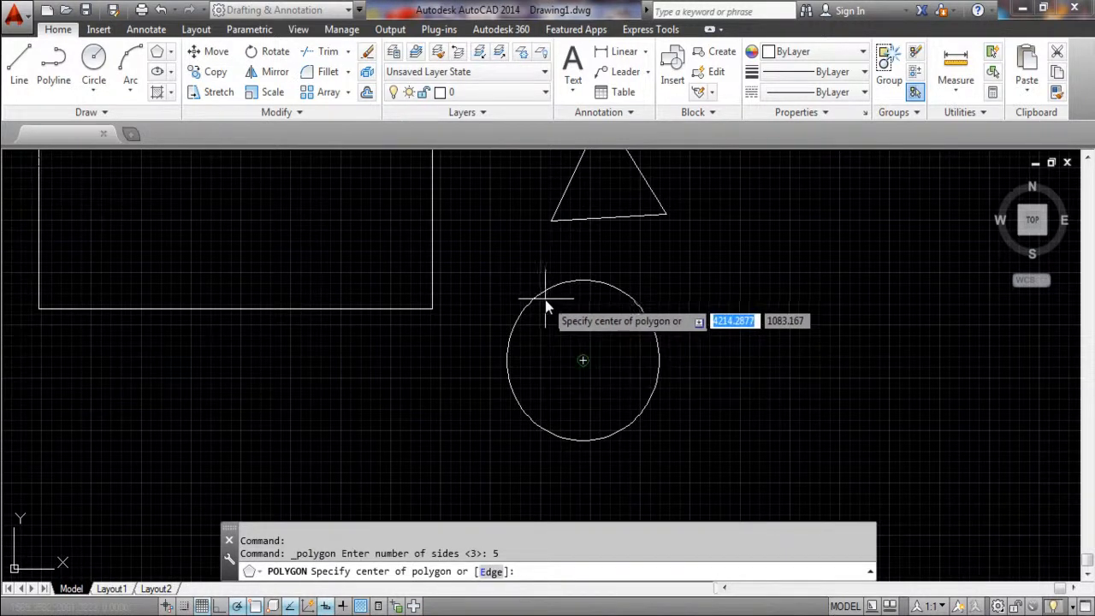
left_click(582, 360)
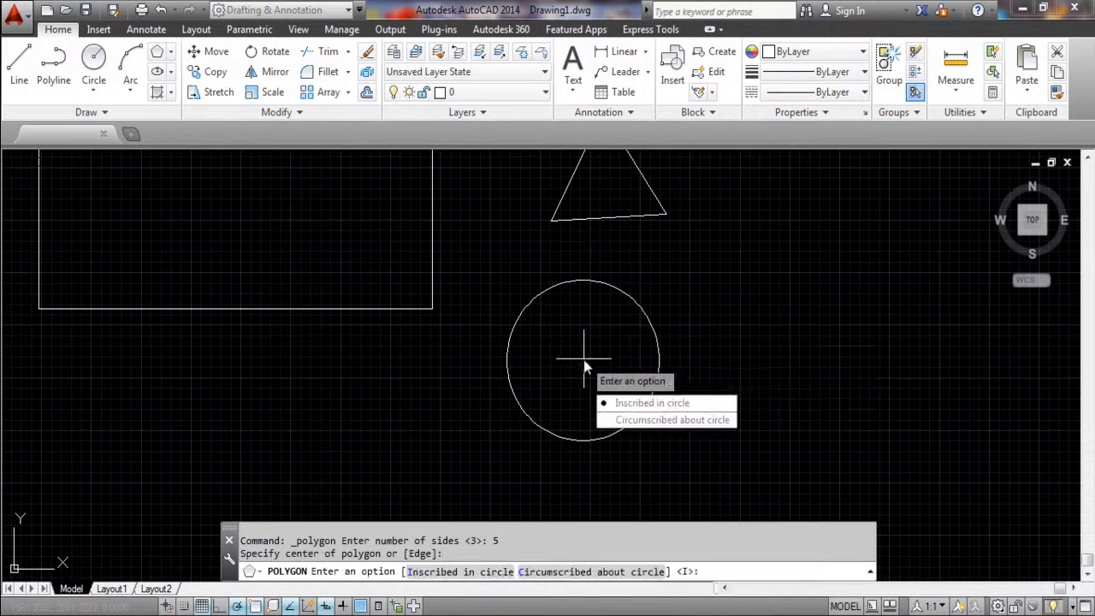
left_click(648, 406)
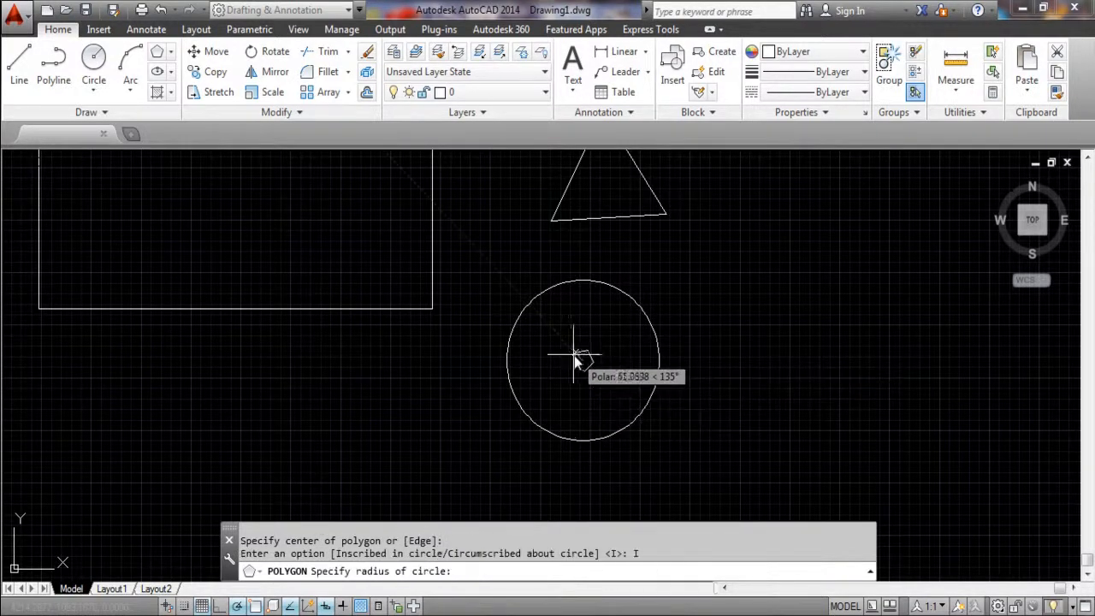
left_click(584, 284)
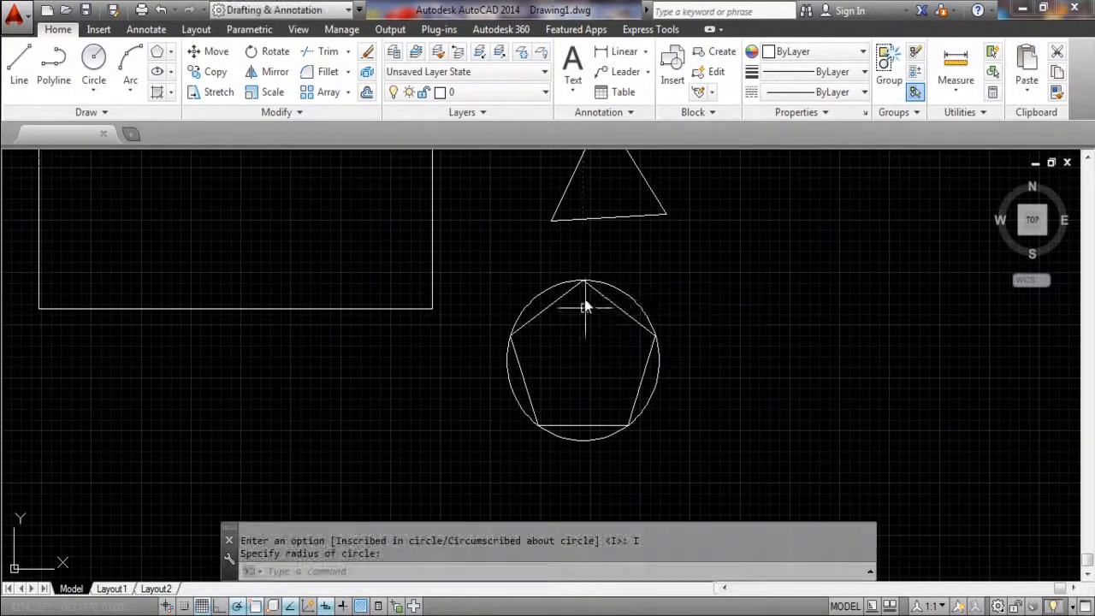
- Draw a 5-sided polygon circumscribed about the same circle, with its radius set at the circle's lowest point
left_click(157, 51)
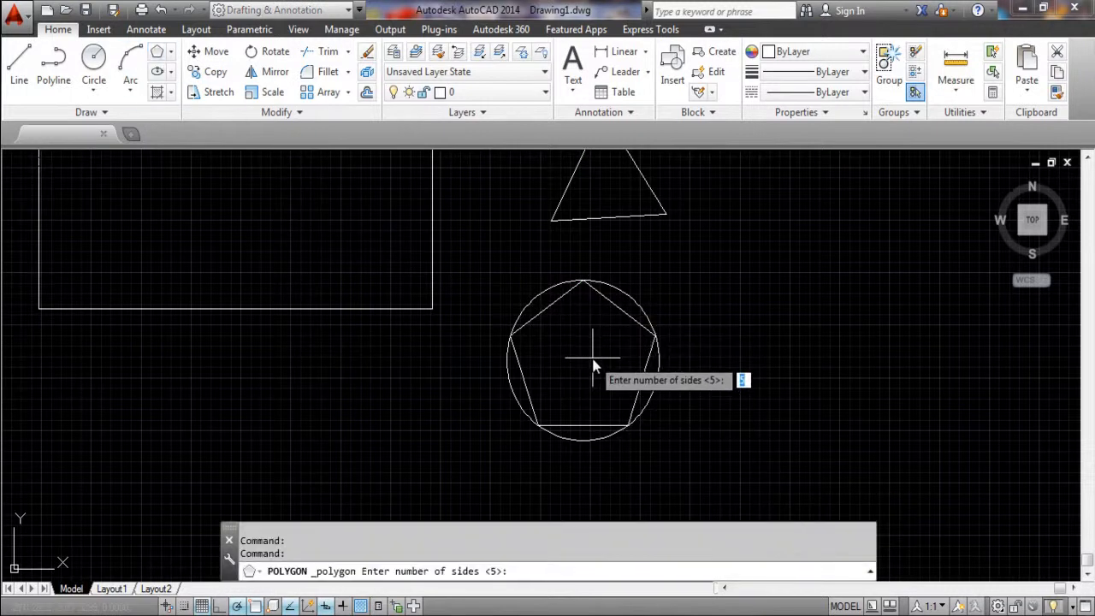
key("Return")
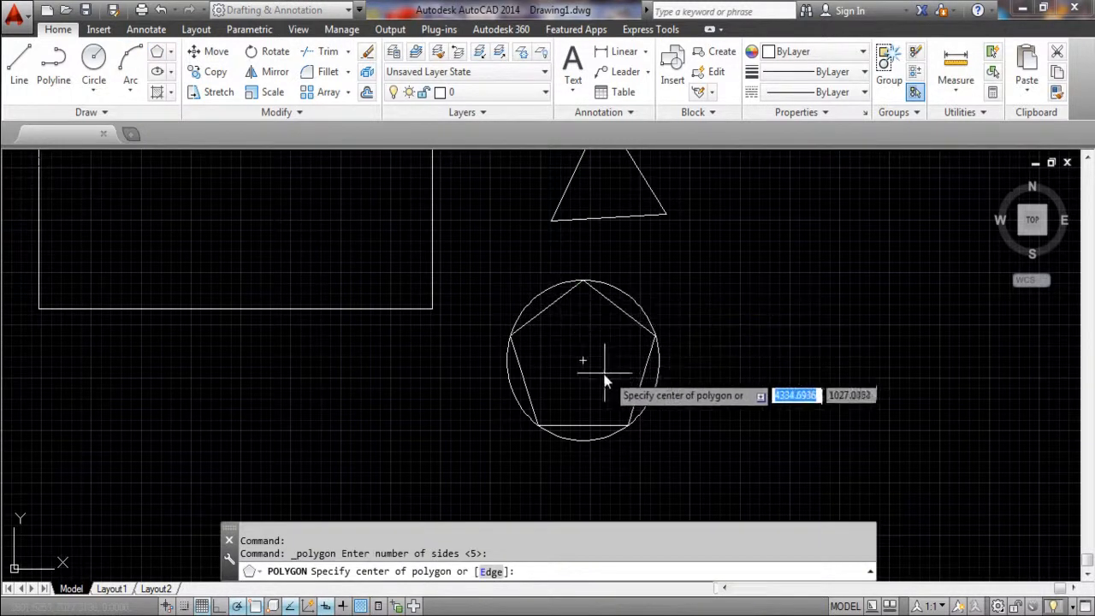
left_click(581, 368)
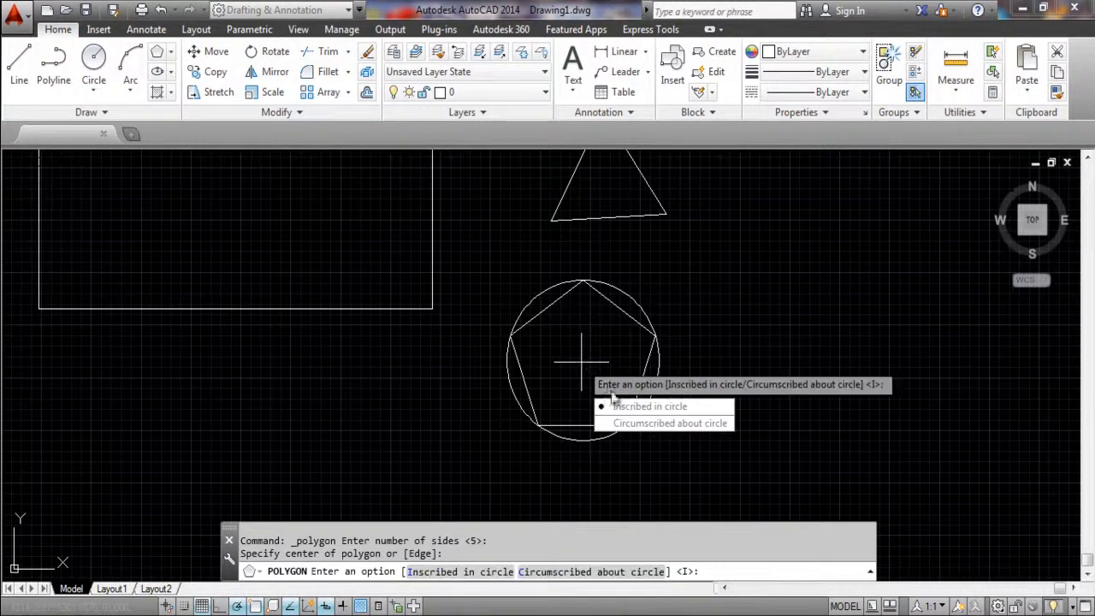
left_click(620, 424)
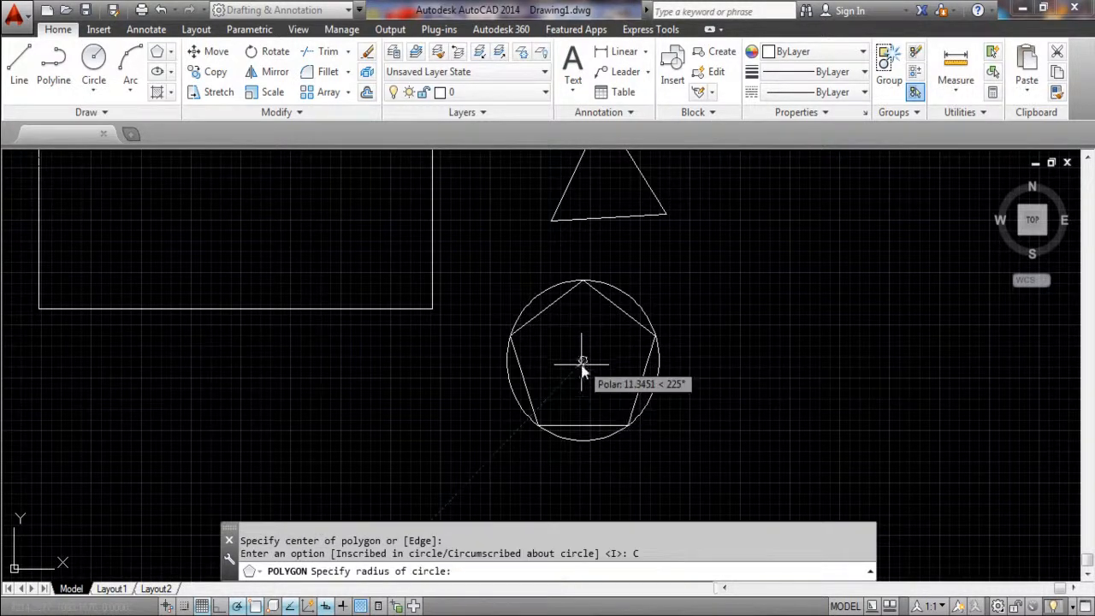
left_click(584, 442)
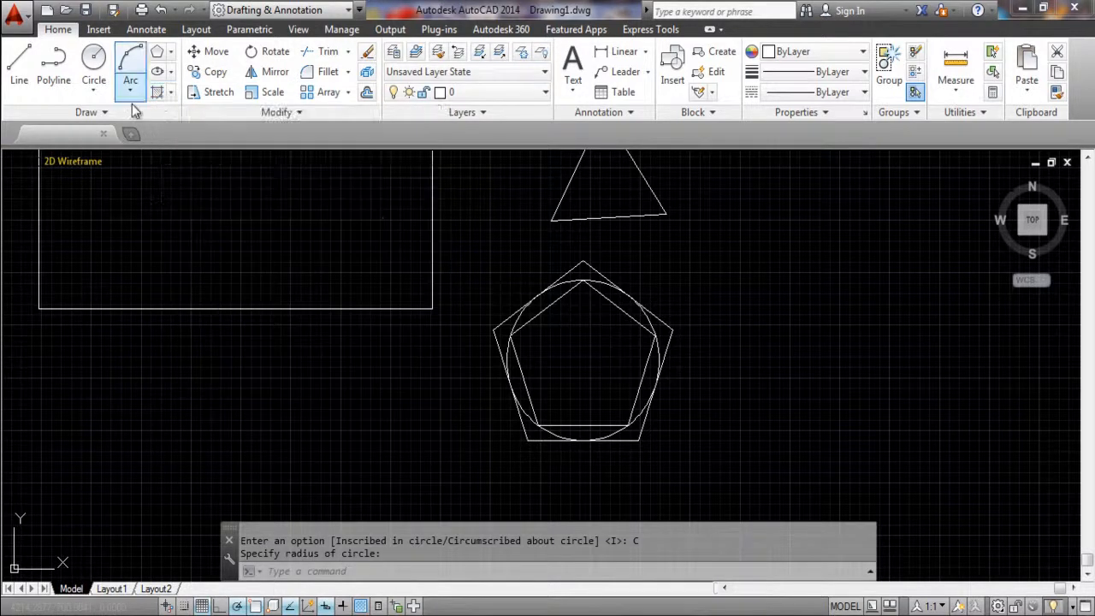
- Draw a single horizontal line in the empty area between the rectangle and the pentagons
left_click(162, 112)
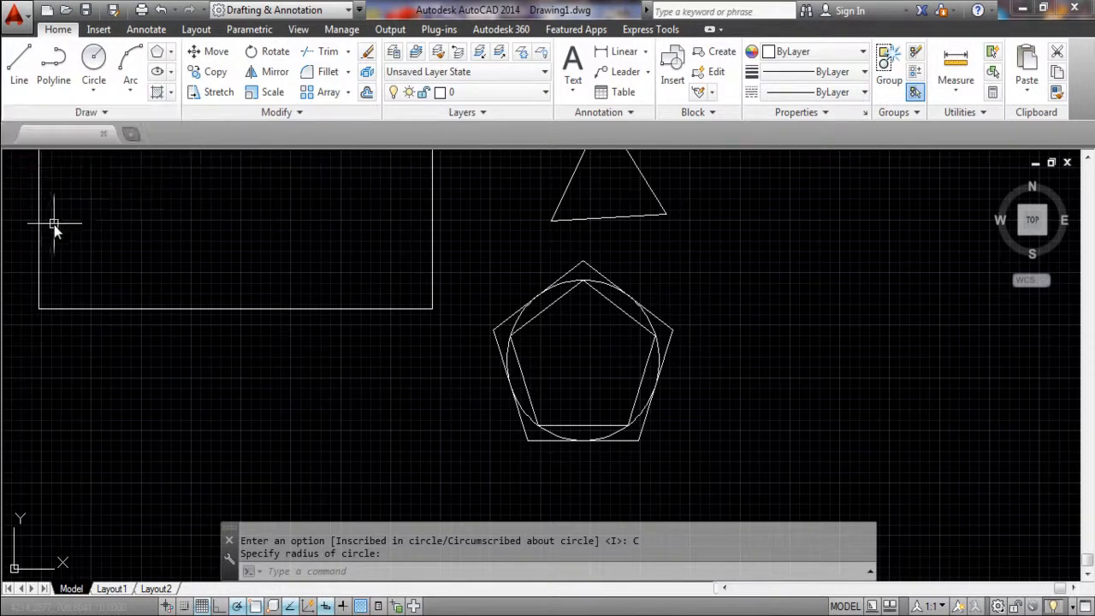
left_click(96, 112)
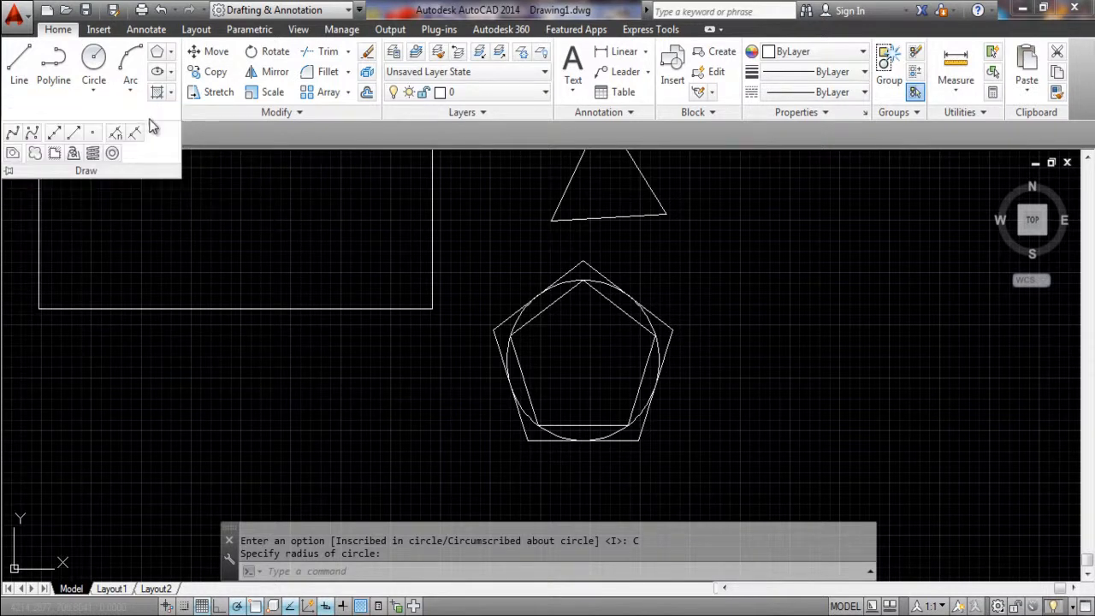
left_click(19, 64)
scroll(121, 424, "up", 6)
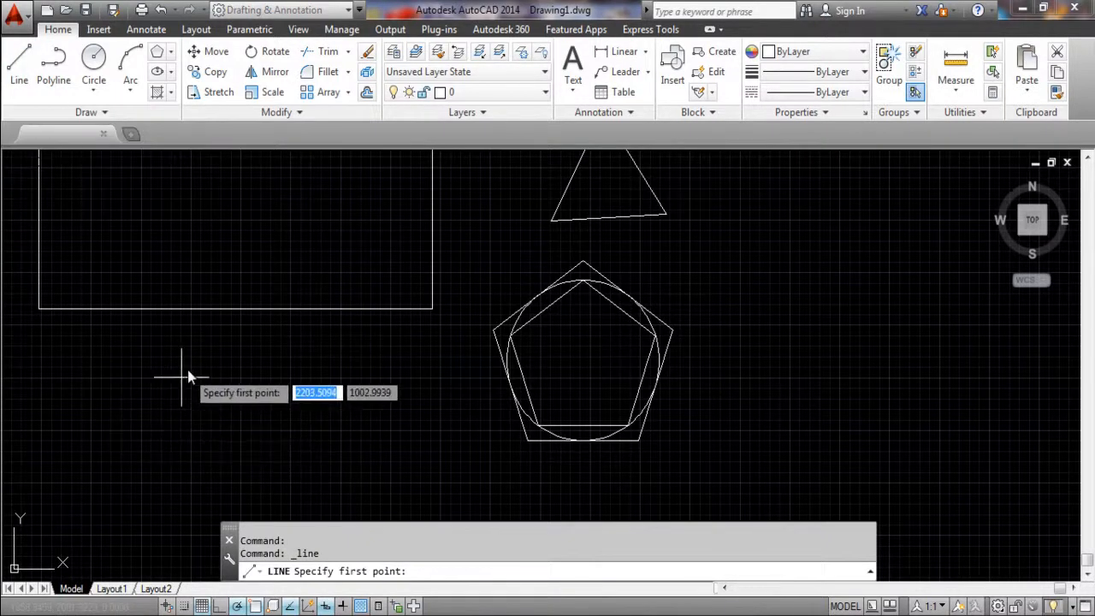
scroll(646, 192, "up", 4)
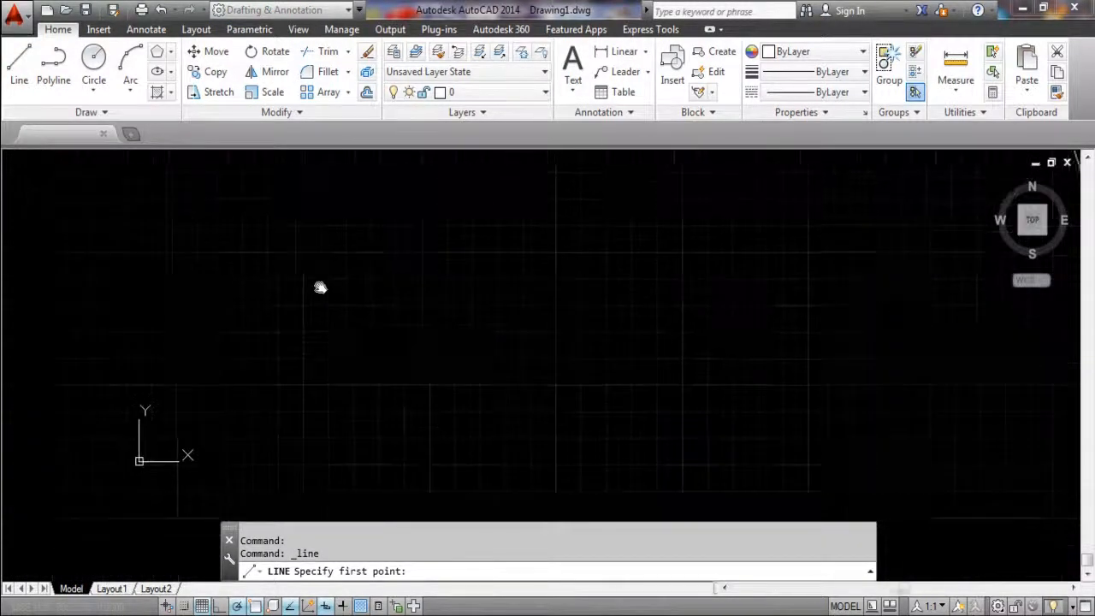
left_click(283, 298)
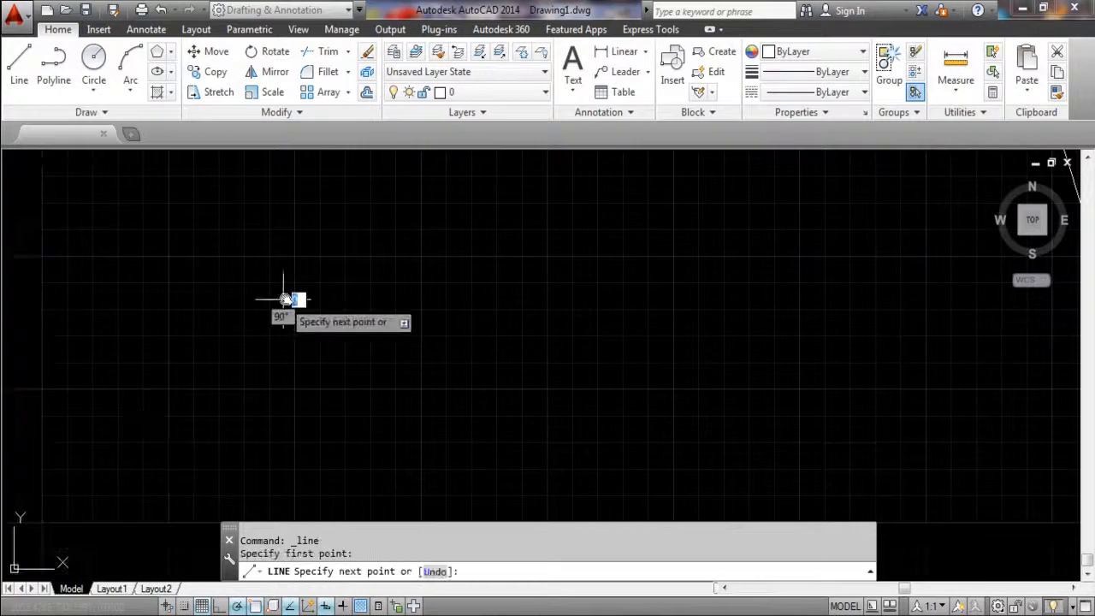
left_click(638, 298)
key("Escape")
- Divide the horizontal line into 12 equal segments with the Divide command
left_click(109, 113)
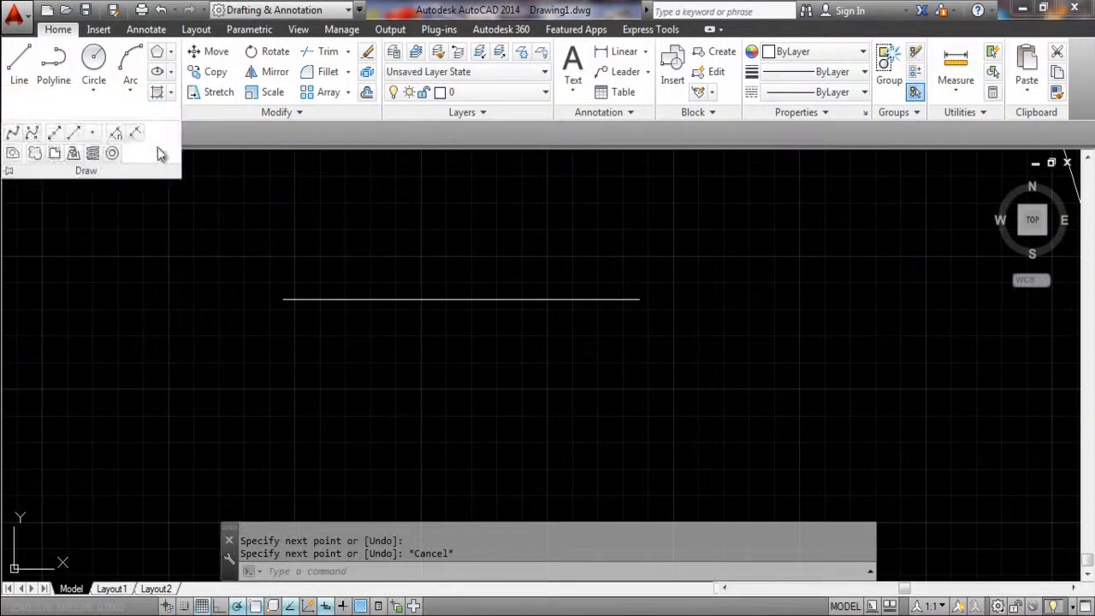
left_click(117, 141)
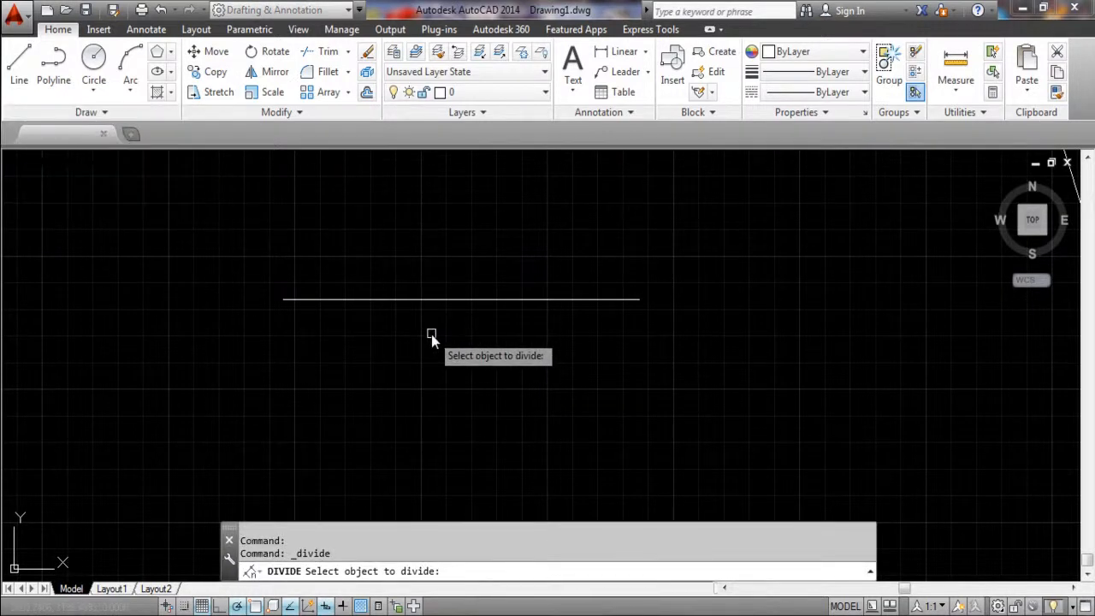
left_click(429, 301)
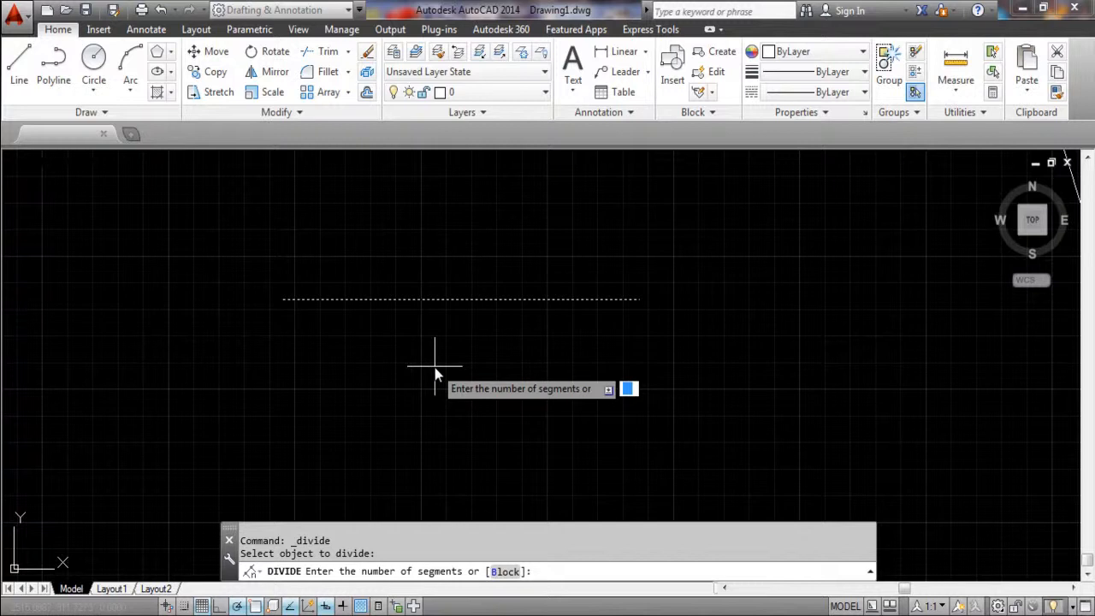
key("Return")
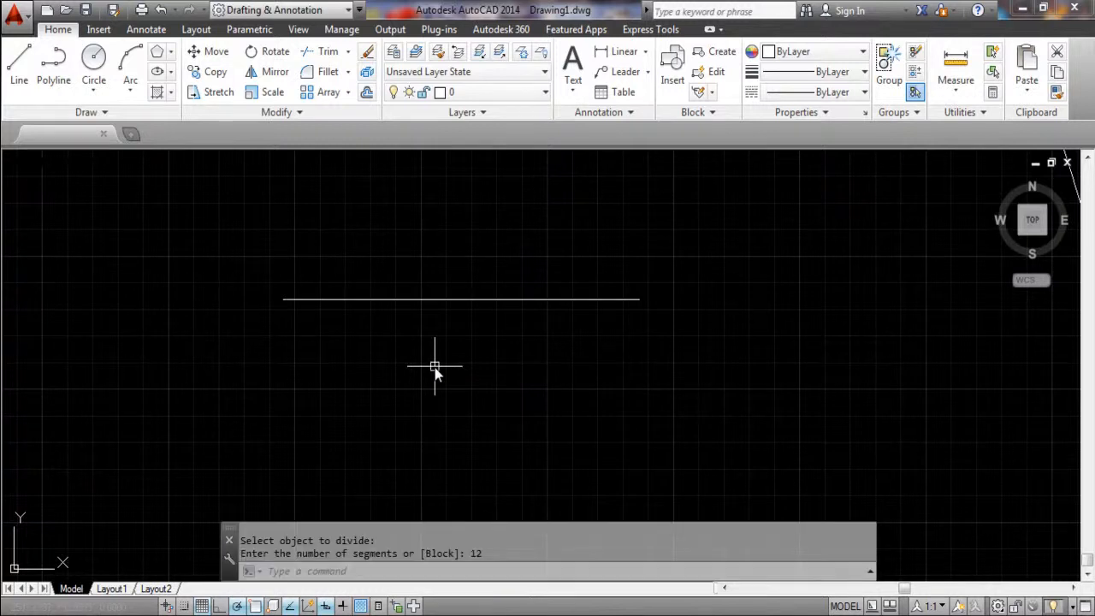
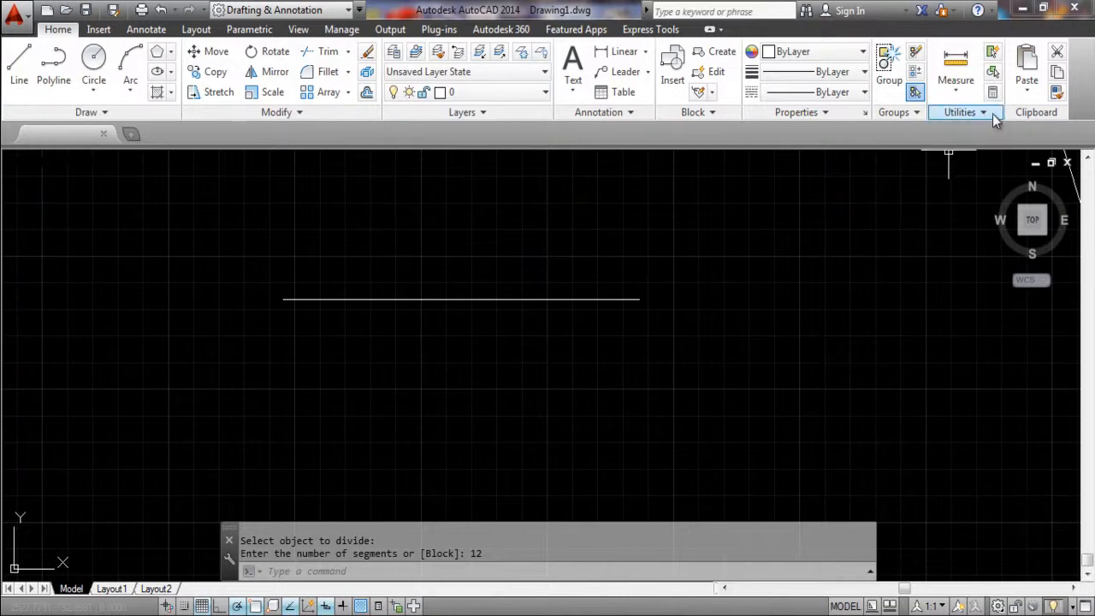
left_click(990, 113)
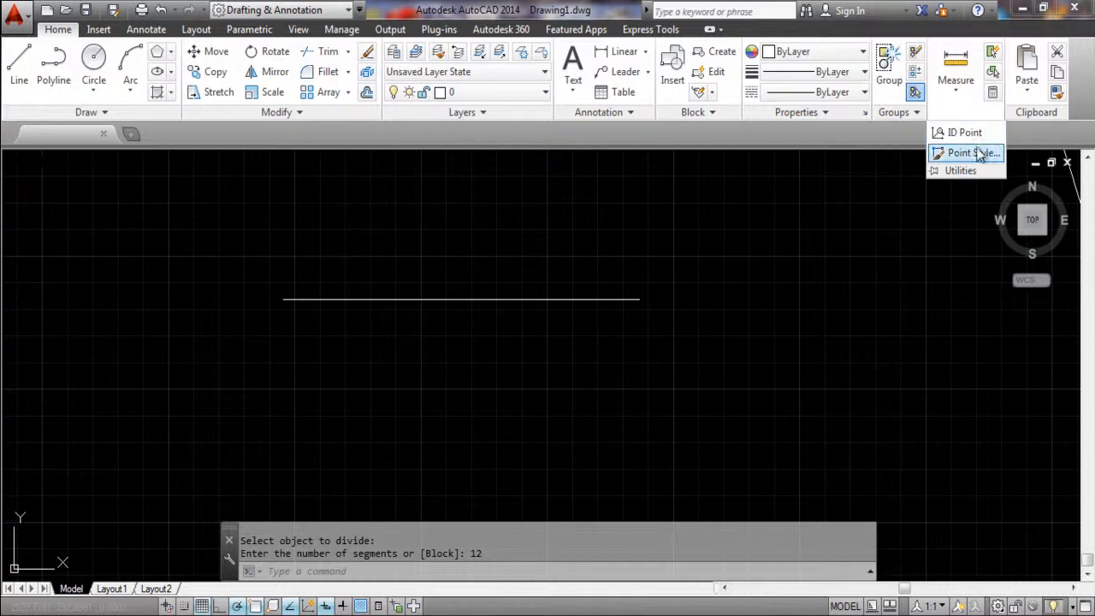
left_click(893, 269)
key("Escape")
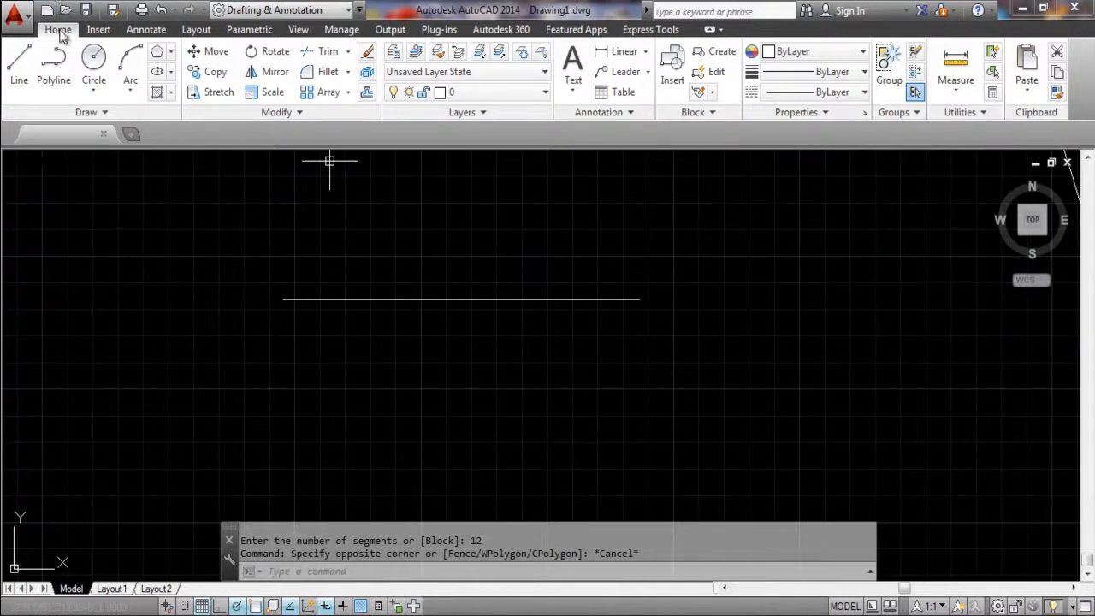
- Set the point style to the plain X marker
left_click(975, 116)
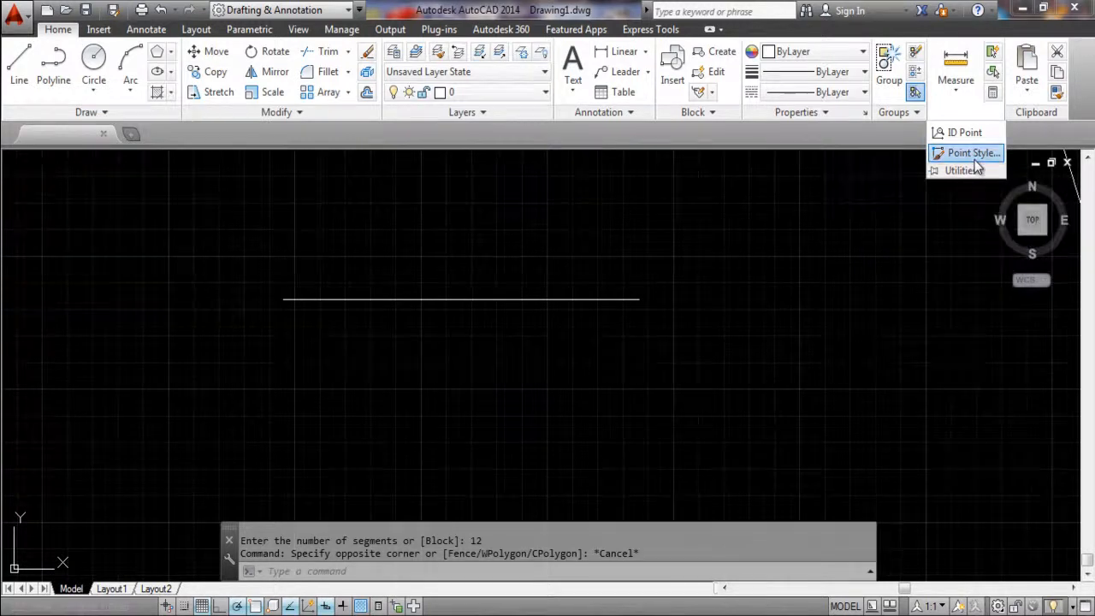
left_click(973, 154)
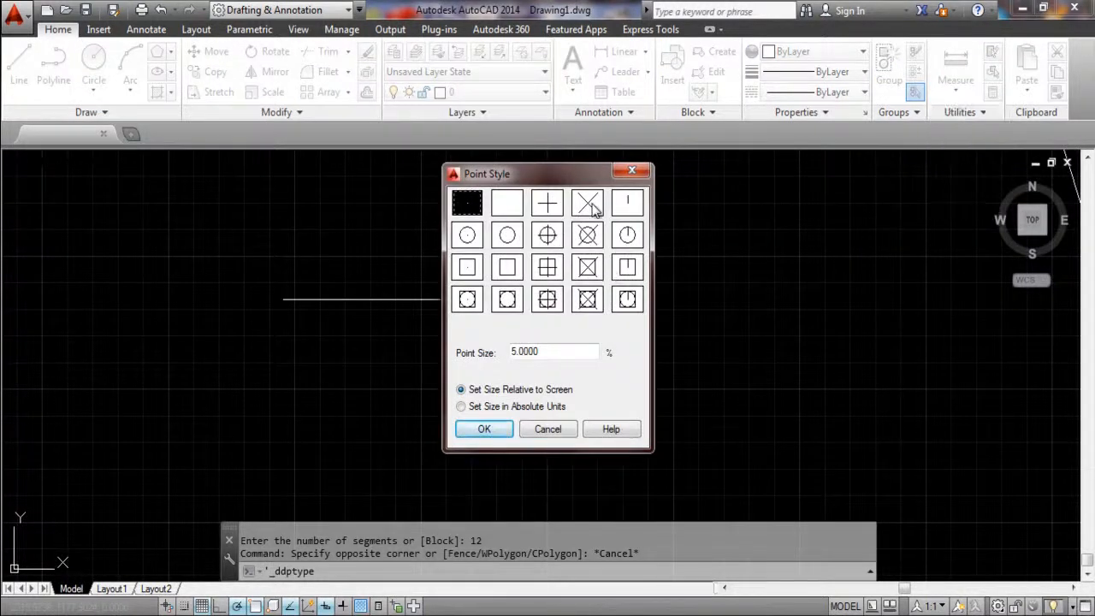
left_click(509, 428)
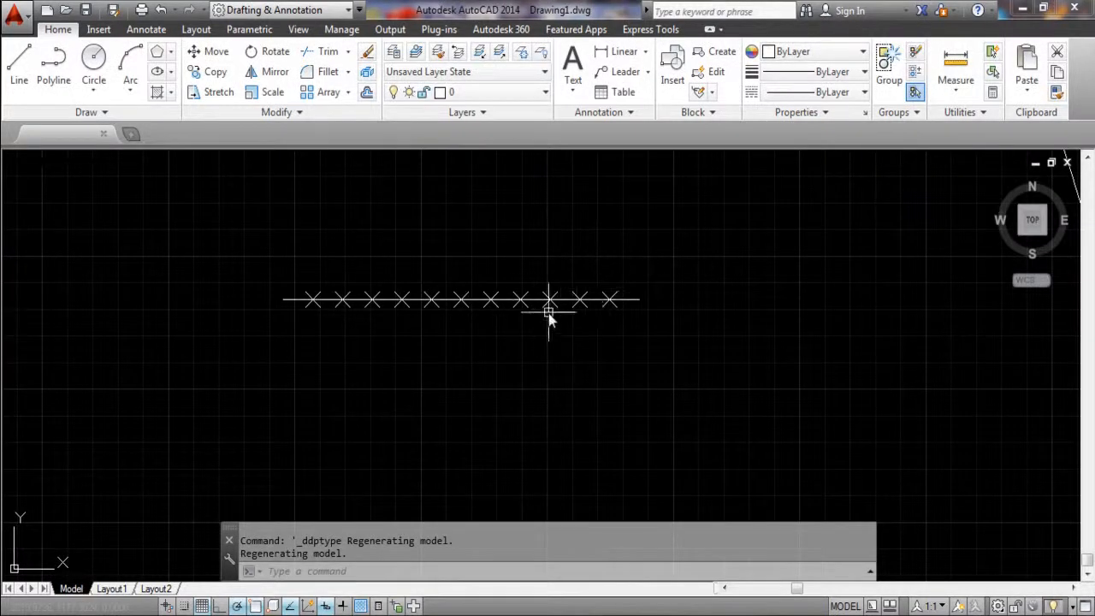
- Draw a second horizontal line below the divided line, with both ends aligned to that line's endpoints
mouse_move(492, 314)
middle_mouse_down()
mouse_move(556, 278)
mouse_move(528, 289)
middle_mouse_up()
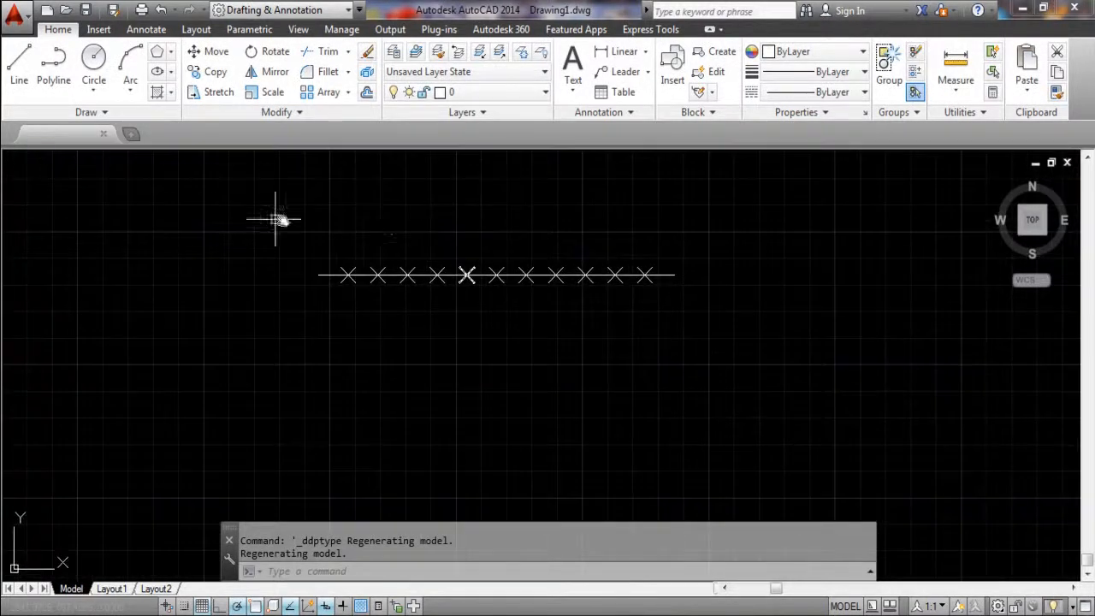
left_click(12, 84)
mouse_move(317, 276)
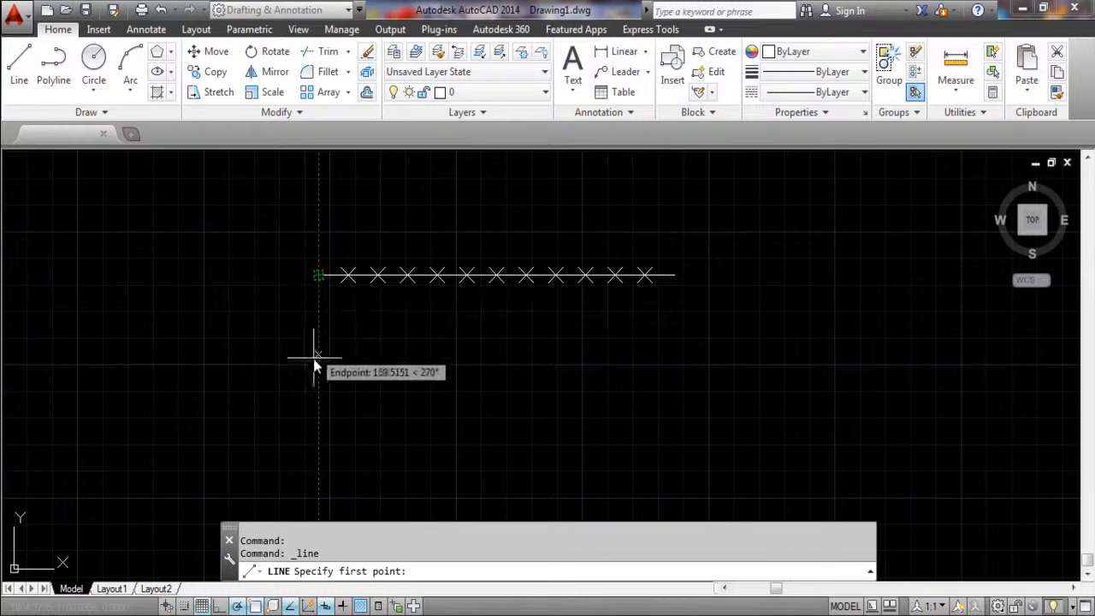
left_click(322, 360)
mouse_move(674, 276)
left_click(678, 360)
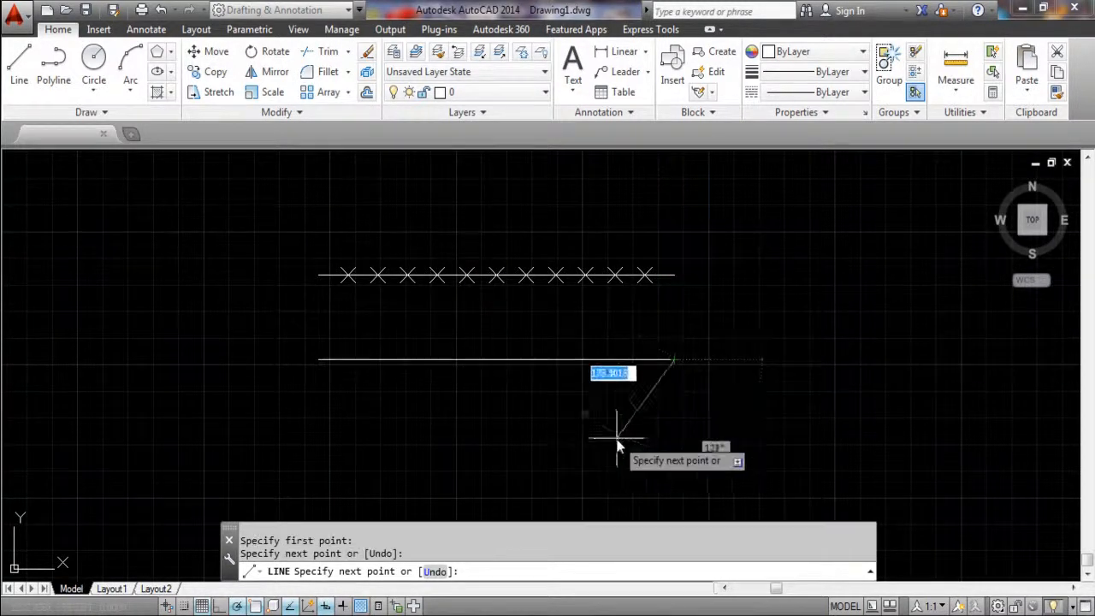
key("Escape")
- Place points along the lower horizontal line at intervals of 20 units with the Measure command
left_click(96, 112)
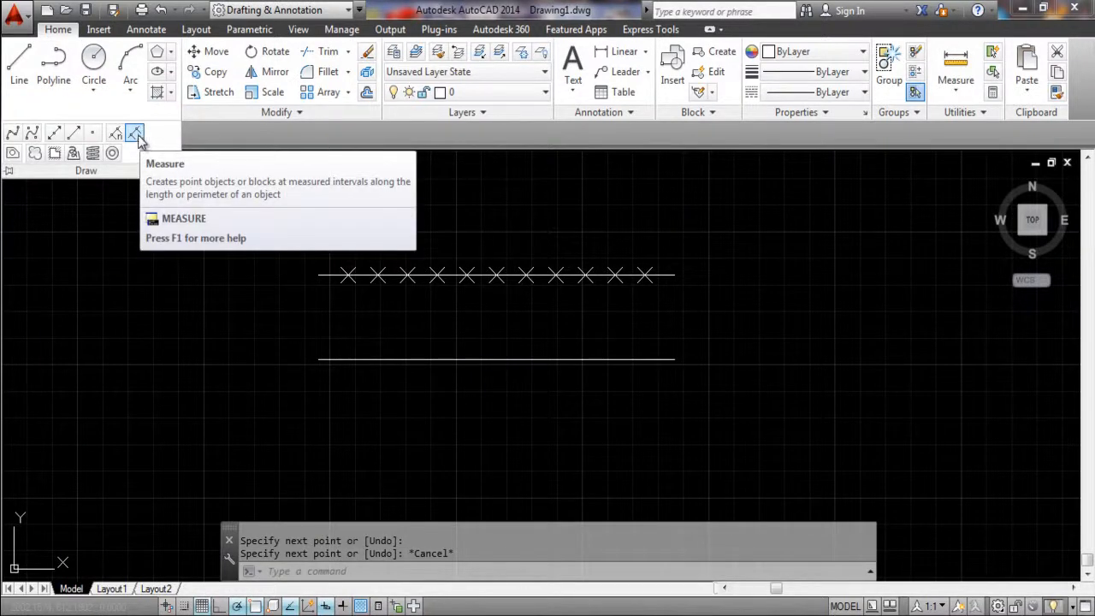
left_click(136, 134)
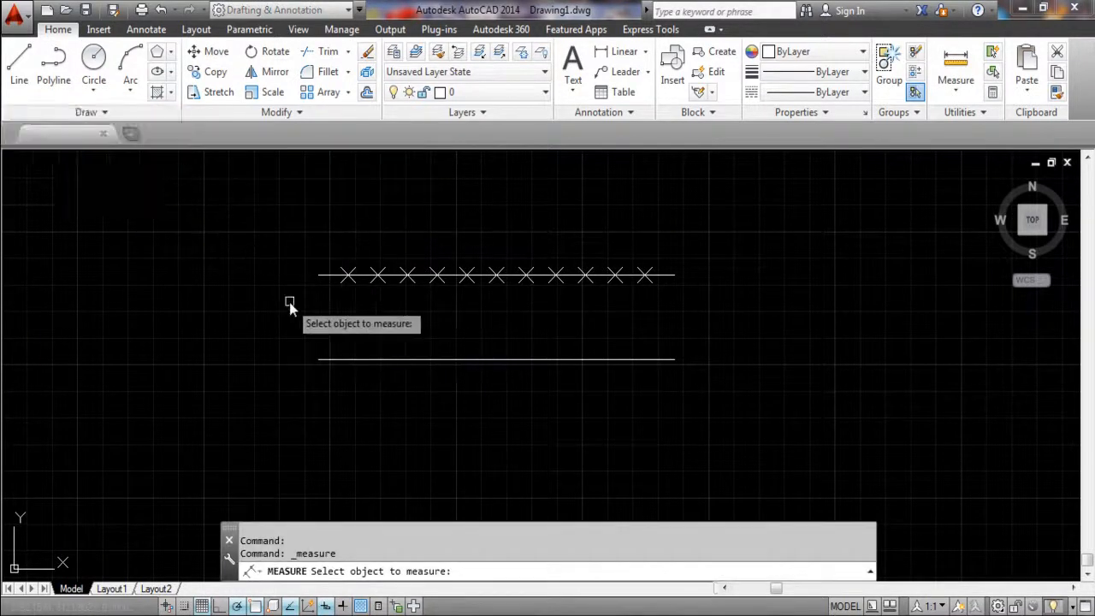
left_click(391, 360)
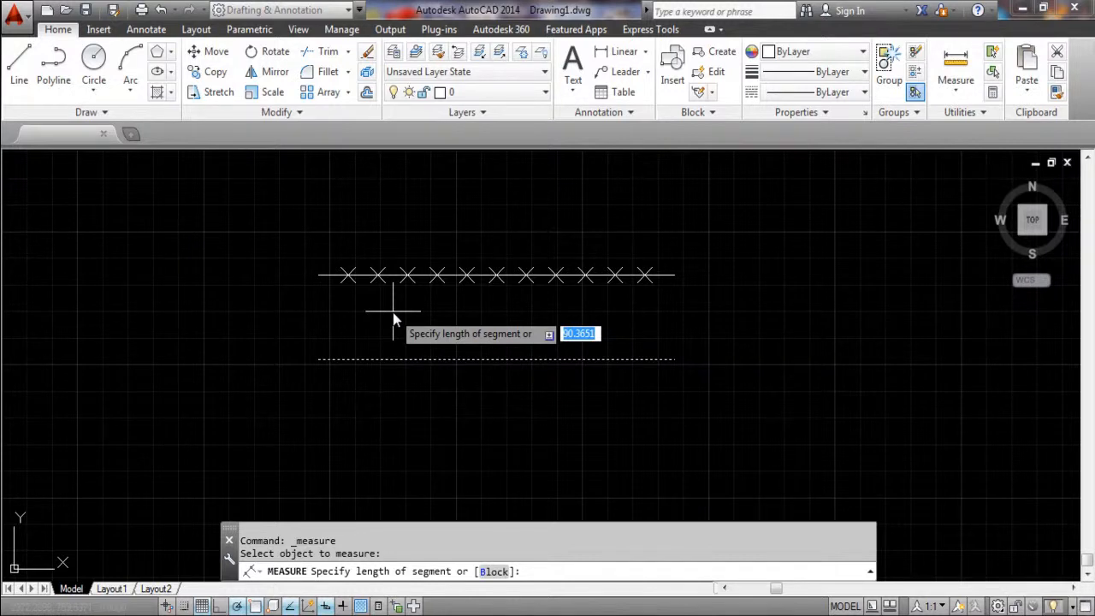
type("20")
key("Return")
scroll(368, 371, "up", 5)
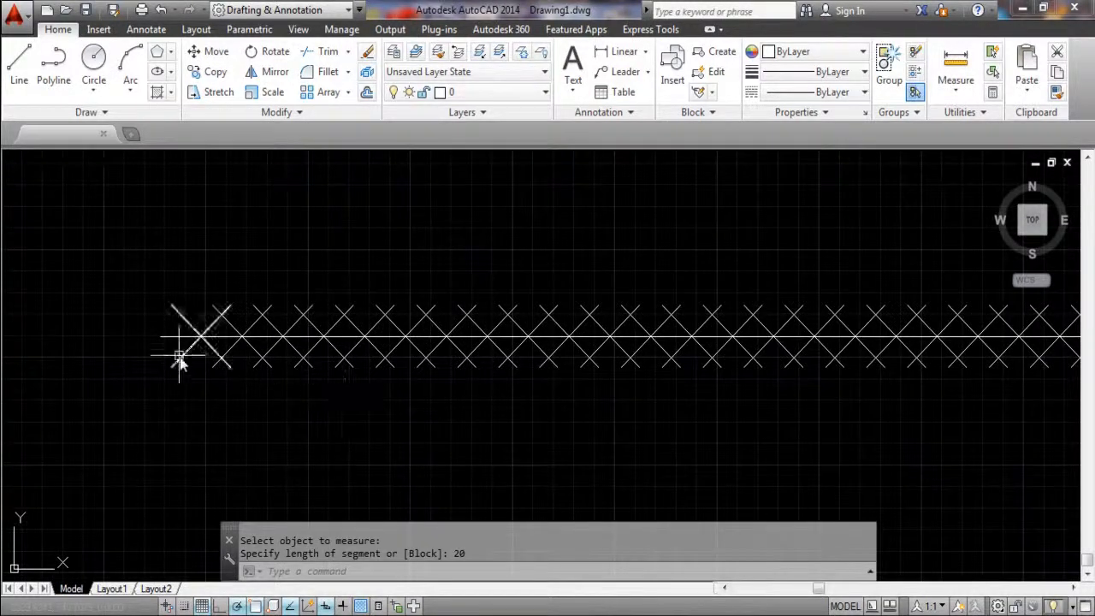
mouse_move(291, 274)
middle_mouse_down()
mouse_move(351, 331)
mouse_move(477, 290)
middle_mouse_up()
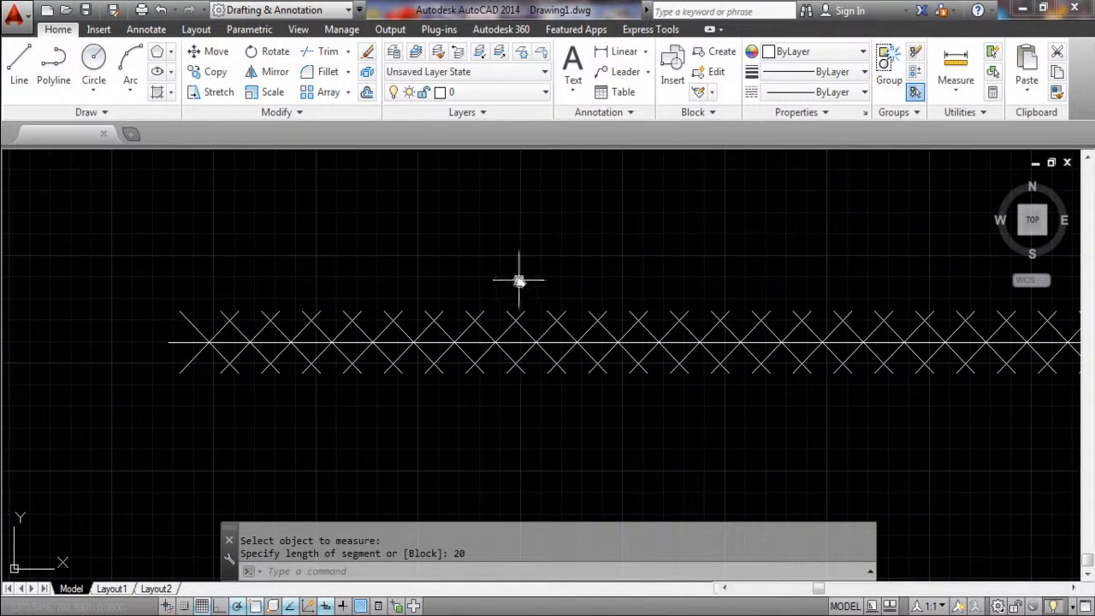
scroll(485, 290, "down", 2)
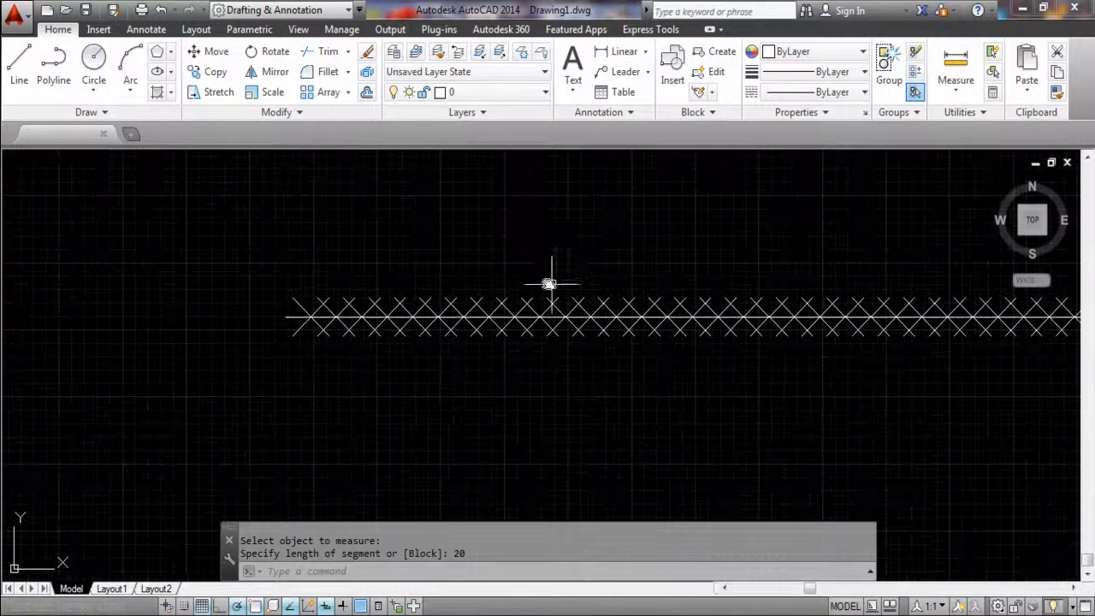
scroll(561, 263, "down", 5)
middle_click_drag(556, 244, 403, 288)
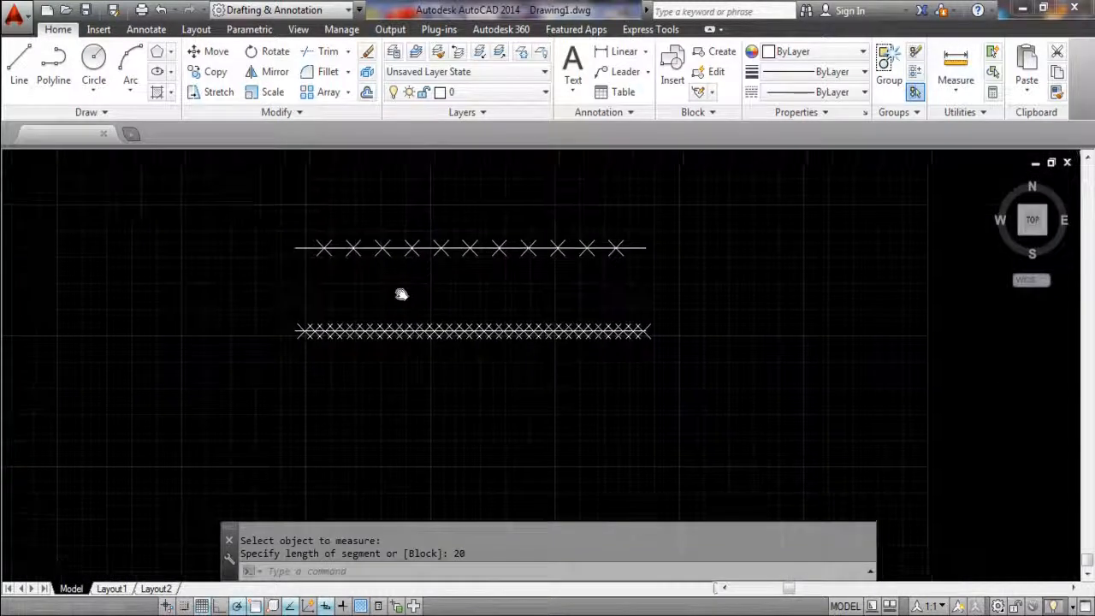
- Place six separate points in a rough ring in the empty area between the two marked lines and the pentagons
left_click(85, 119)
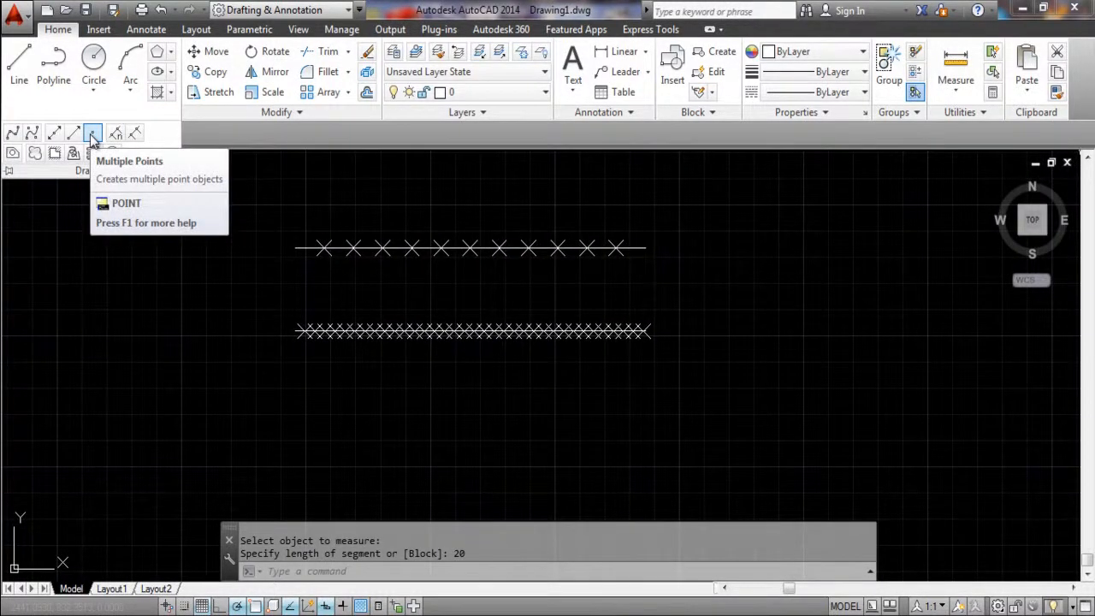
left_click(92, 135)
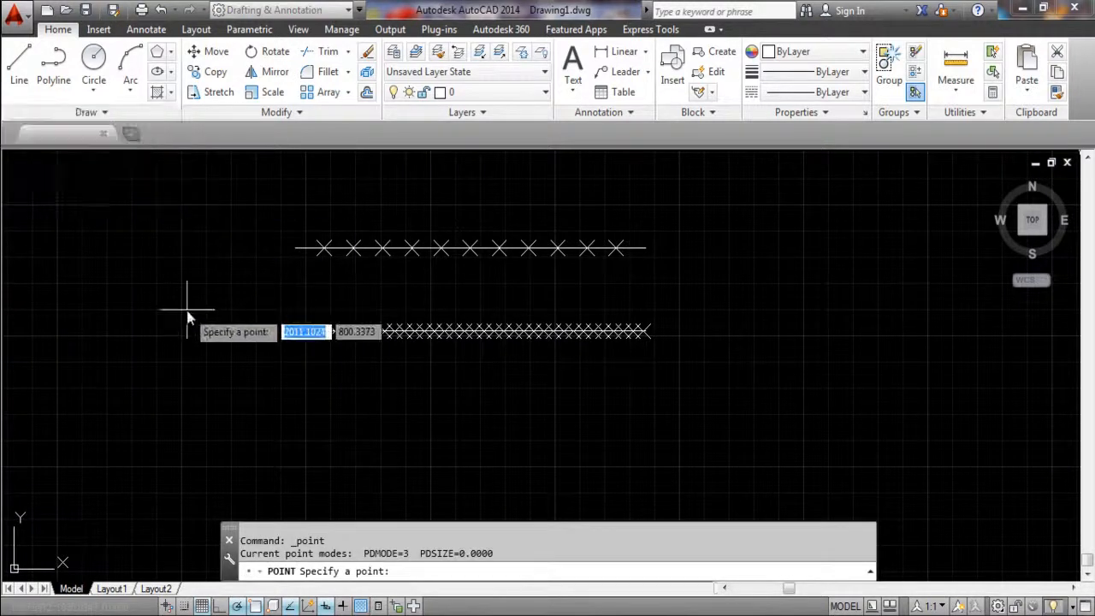
middle_click_drag(285, 334, 134, 384)
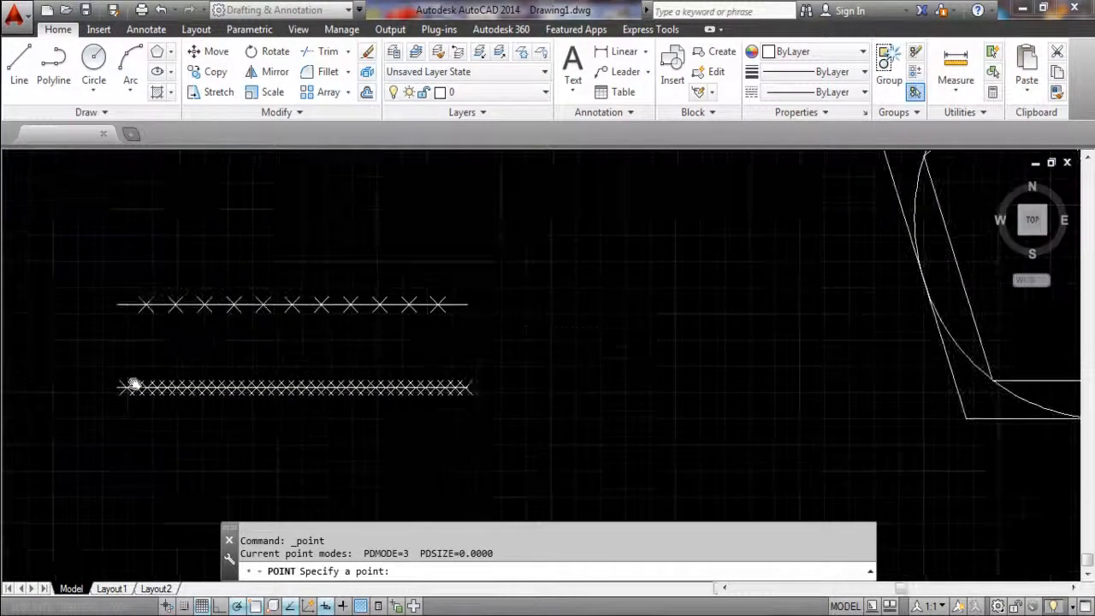
middle_click_drag(501, 342, 335, 325)
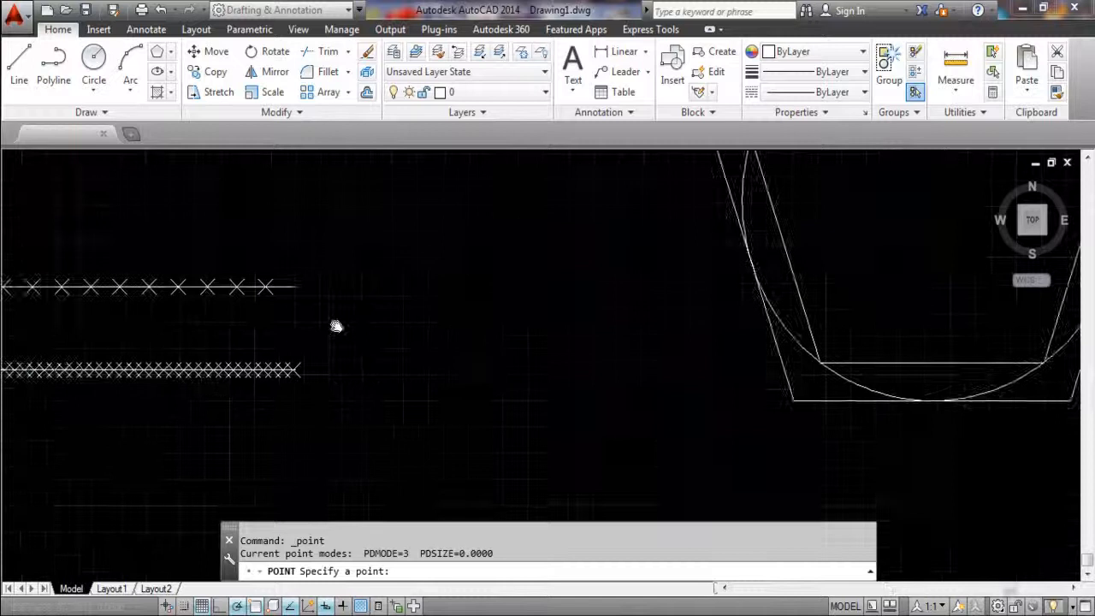
left_click(394, 343)
left_click(419, 271)
left_click(532, 263)
left_click(652, 365)
left_click(542, 488)
left_click(447, 451)
- Connect the six points with straight lines into a closed six-sided outline
left_click(19, 69)
left_click(418, 271)
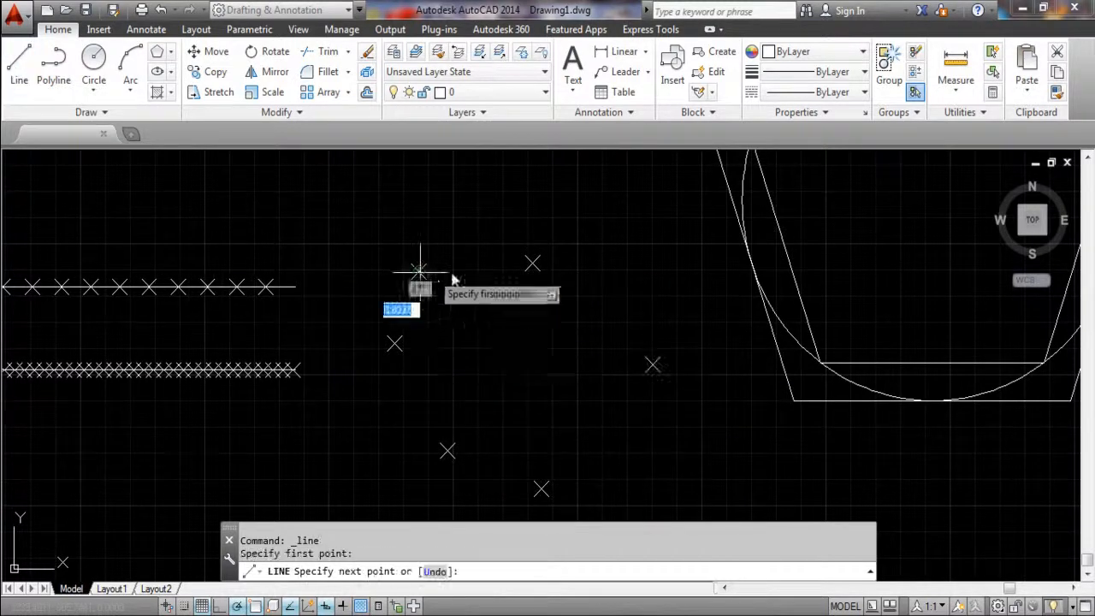
left_click(532, 263)
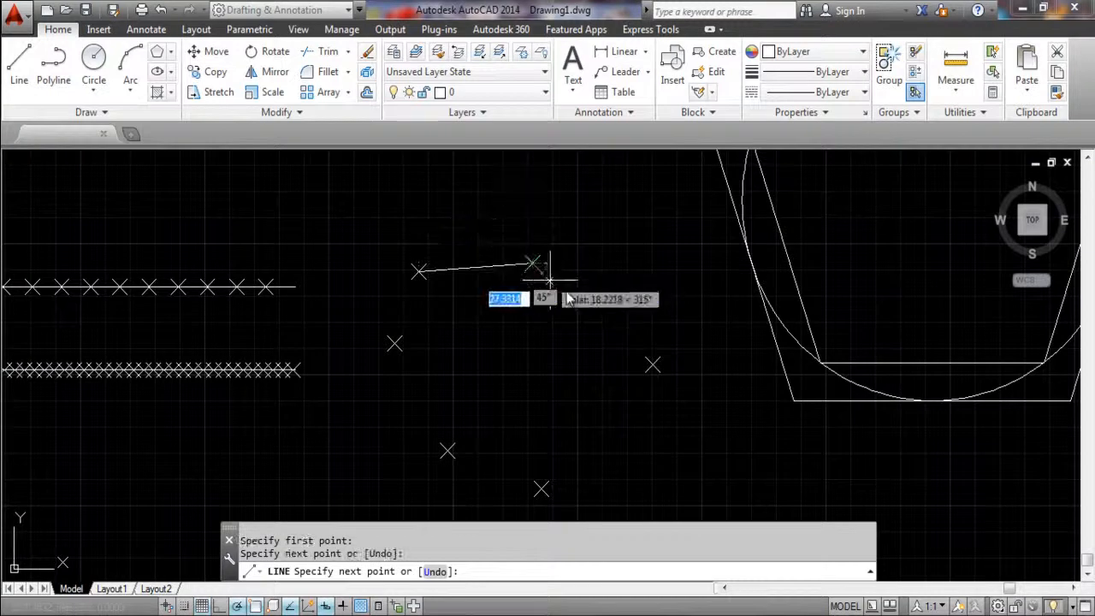
left_click(651, 365)
left_click(541, 488)
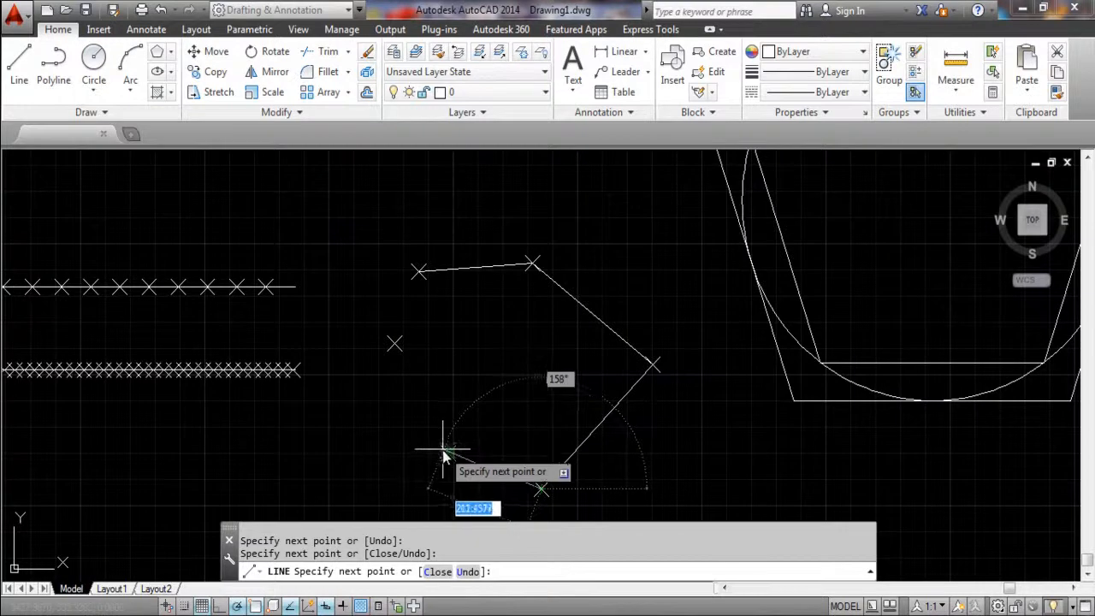
left_click(448, 451)
left_click(394, 343)
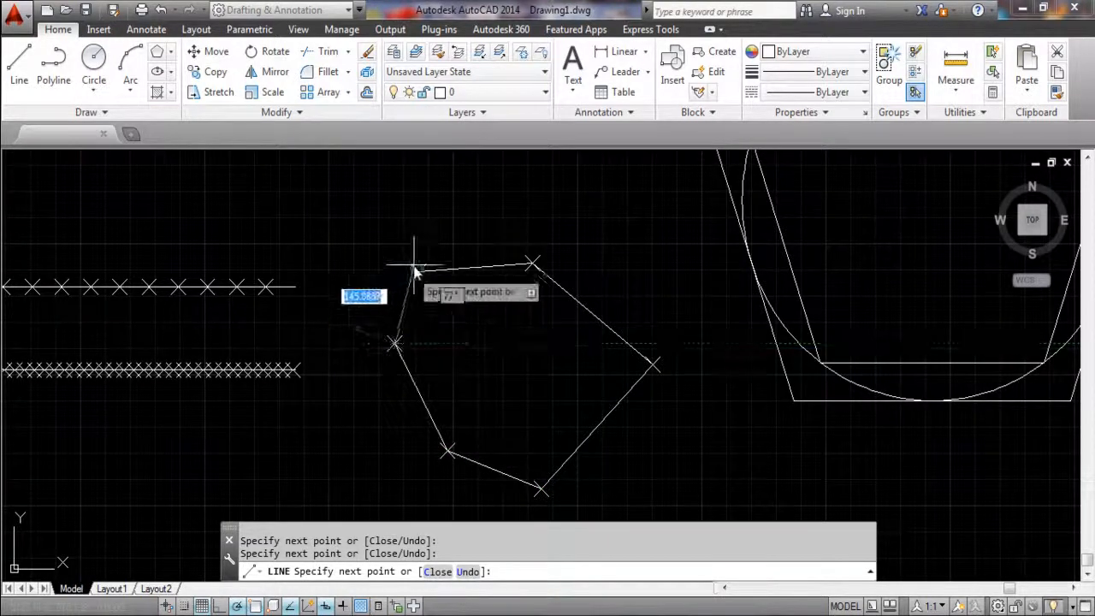
left_click(418, 271)
key("Escape")
- Draw a ray starting just below the rectangle and rising at a shallow angle across the upper part of the pentagons
left_click(99, 112)
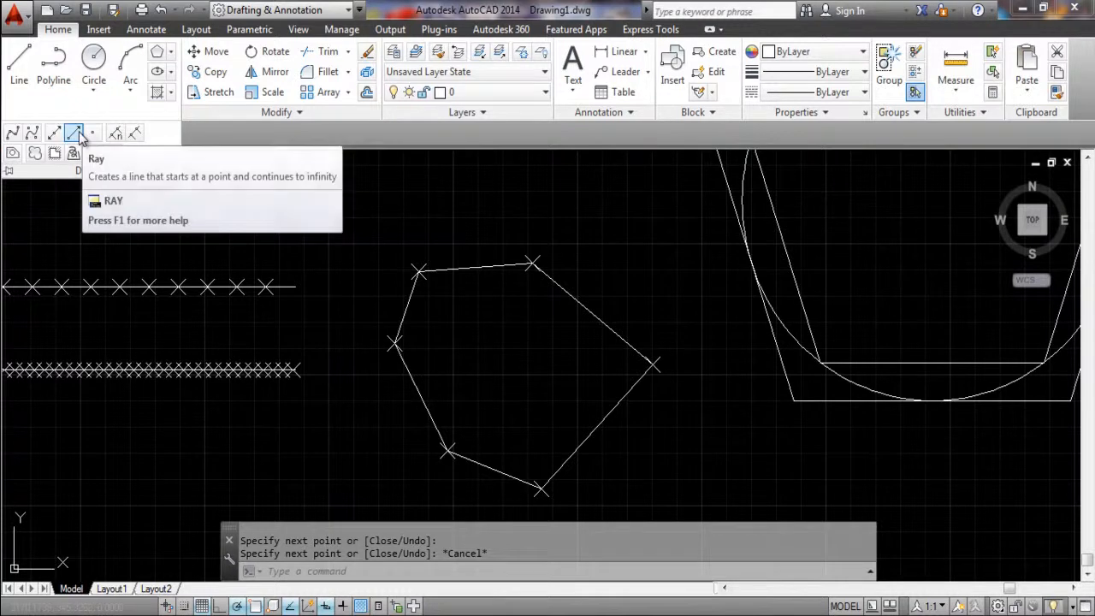
left_click(75, 133)
mouse_move(190, 224)
middle_mouse_down()
mouse_move(236, 319)
mouse_move(225, 445)
mouse_move(274, 323)
middle_mouse_up()
left_click(285, 309)
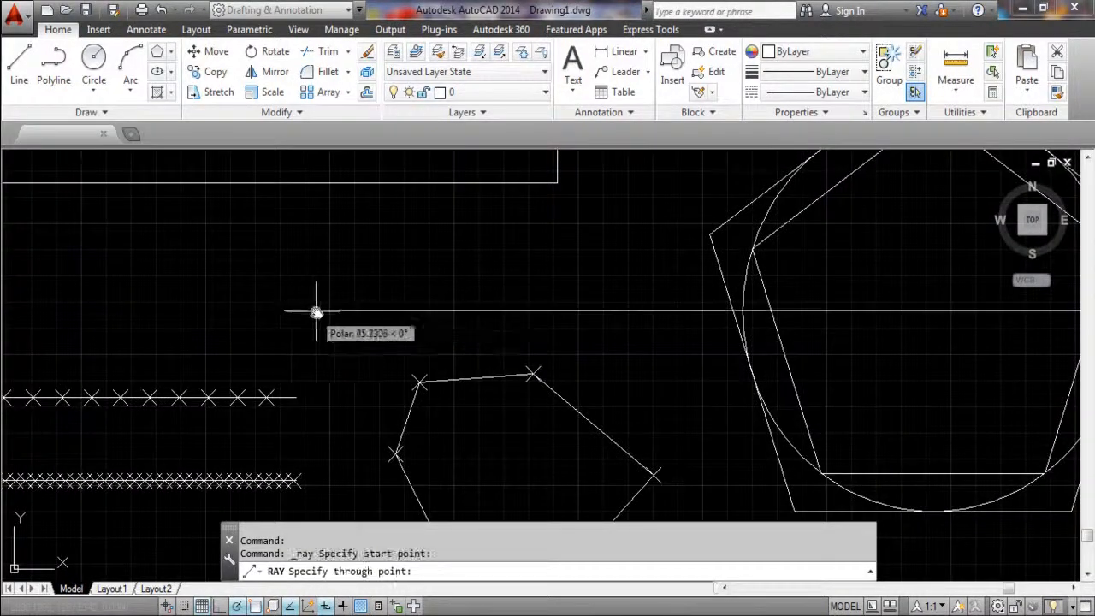
left_click(442, 270)
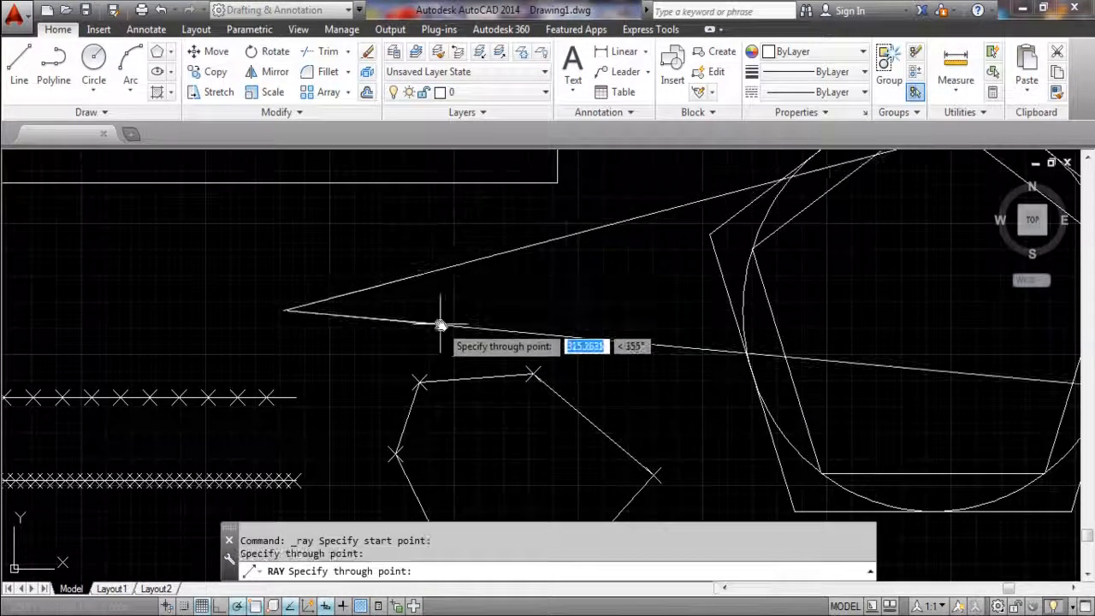
key("Escape")
mouse_move(460, 334)
middle_mouse_down()
mouse_move(303, 400)
mouse_move(359, 362)
mouse_move(414, 358)
middle_mouse_up()
scroll(427, 338, "down", 6)
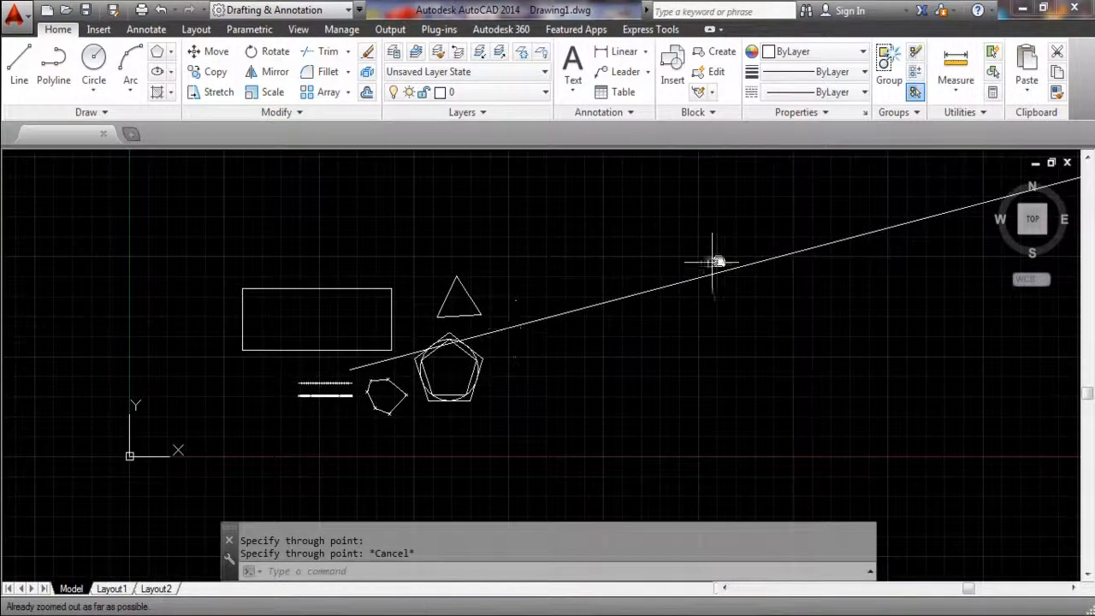
- Draw a vertical construction line just beside the outer ends of the two marked lines, crossing the rectangle
scroll(362, 374, "up", 6)
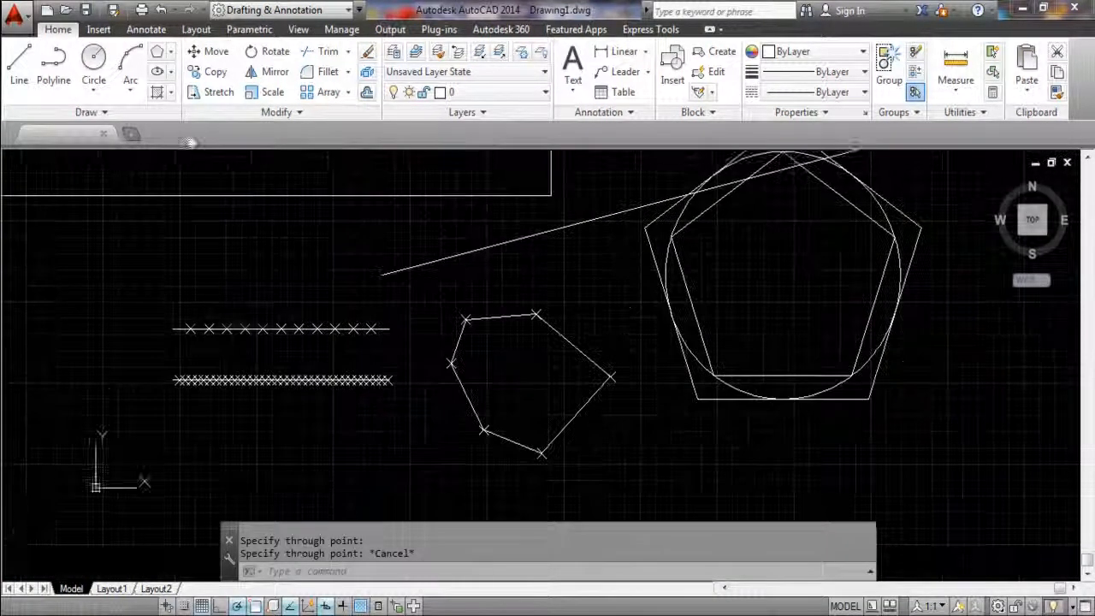
left_click(129, 115)
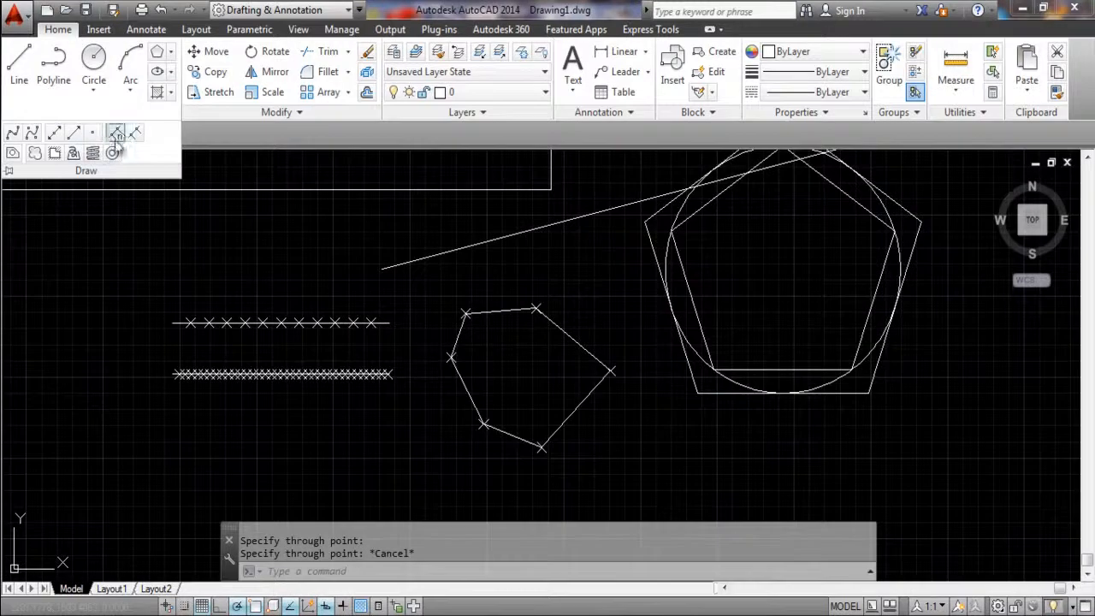
left_click(55, 135)
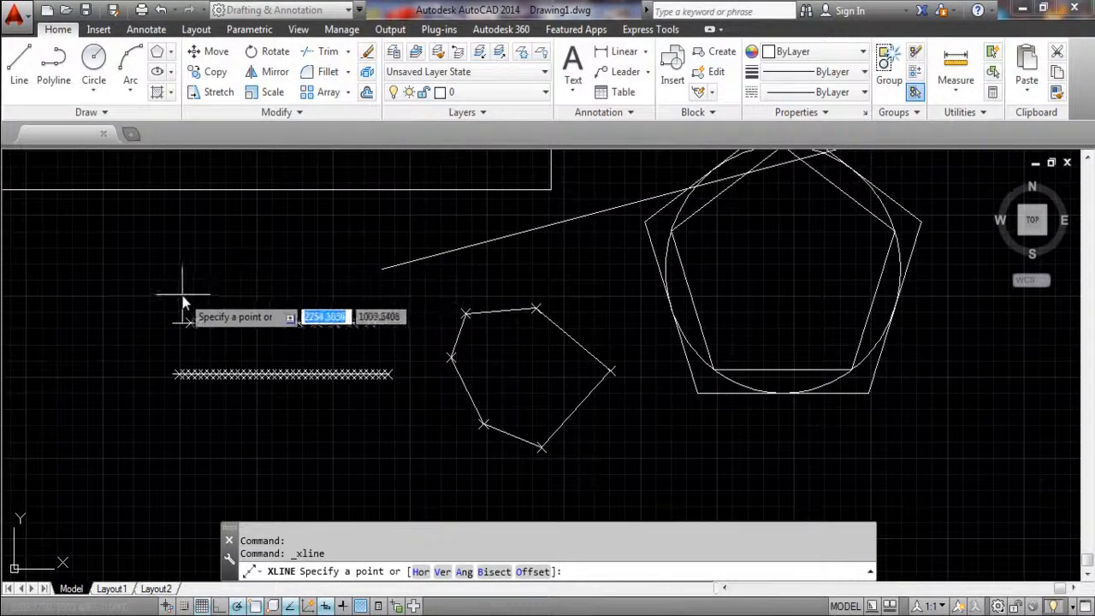
left_click(130, 246)
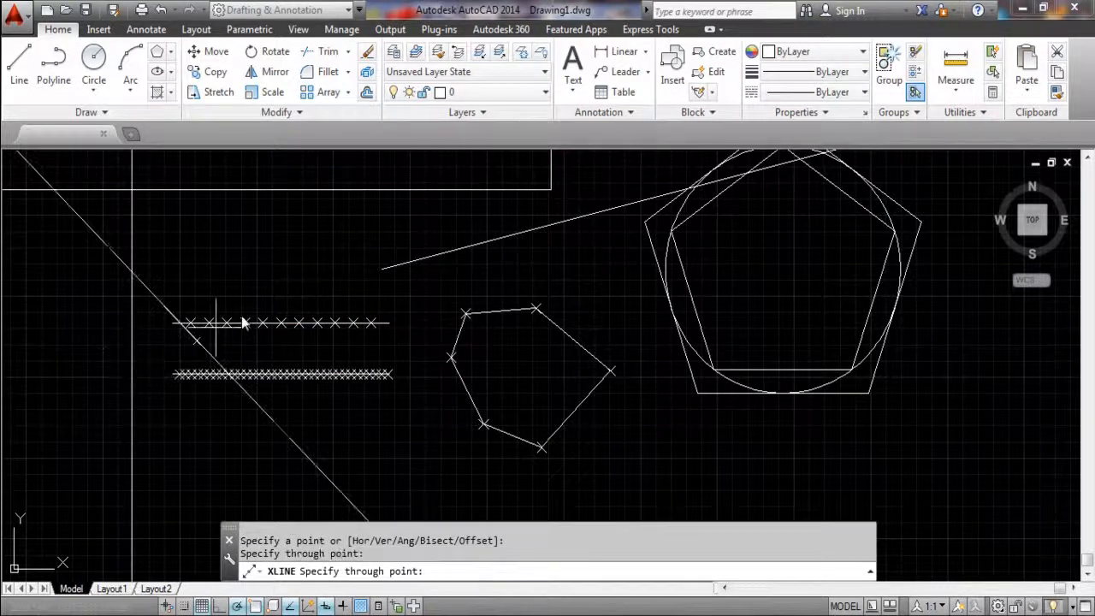
key("Escape")
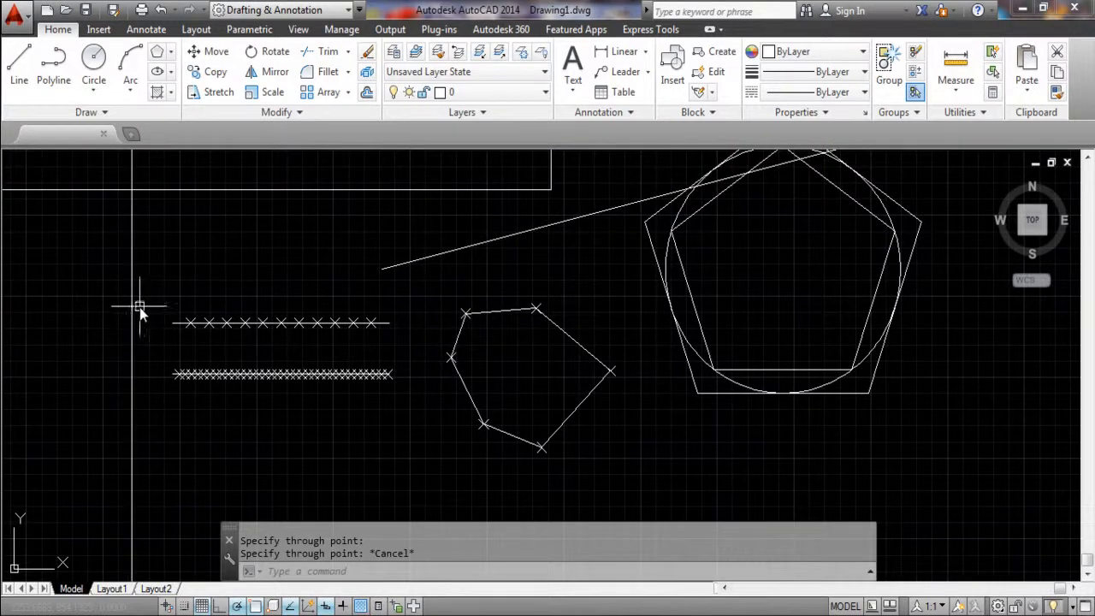
scroll(139, 306, "down", 6)
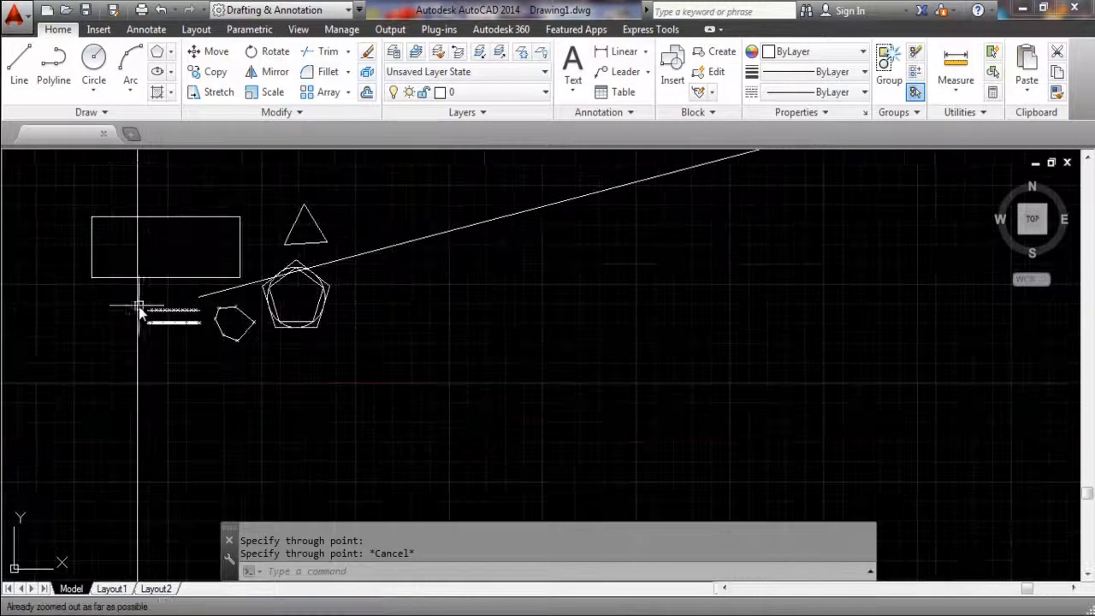
- Try to draw a wavy control-vertex spline with six vertices in the empty area beside the pentagons
left_click(80, 116)
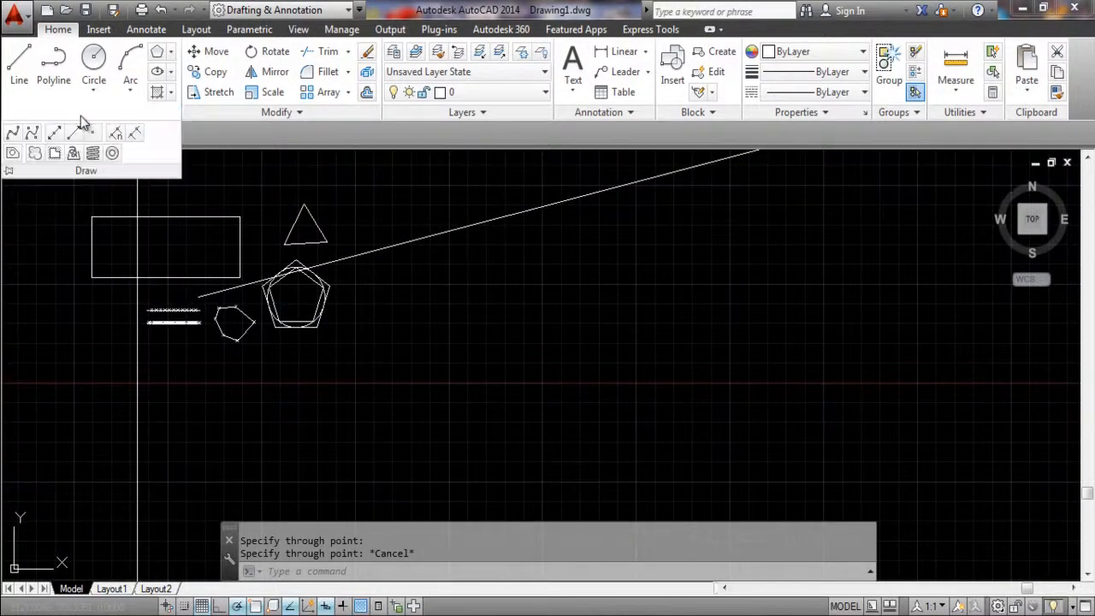
left_click(31, 135)
scroll(367, 305, "up", 3)
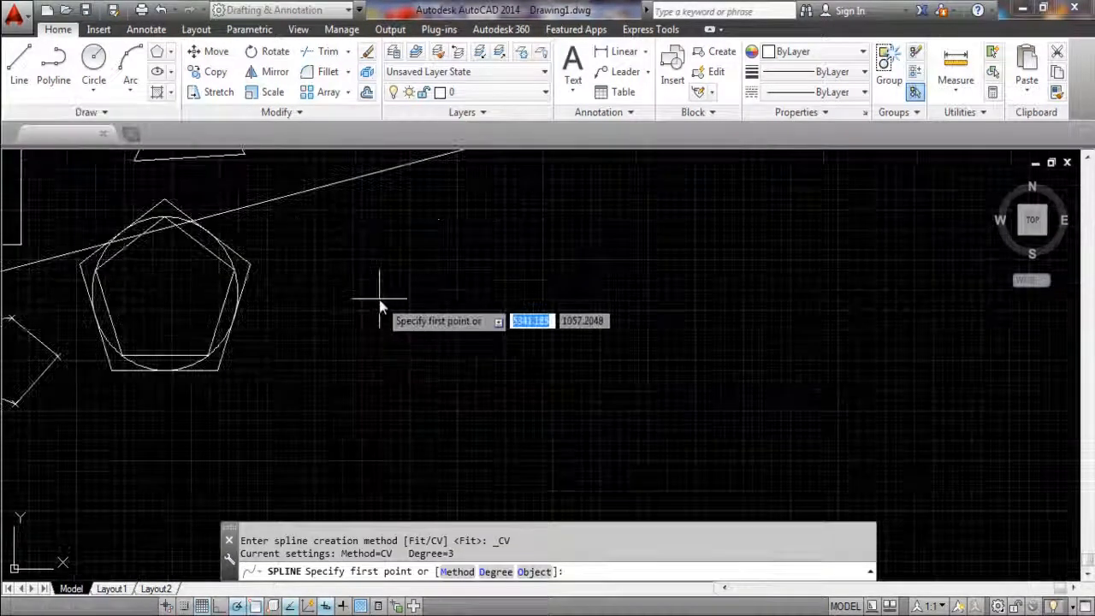
scroll(359, 321, "up", 3)
left_click(363, 295)
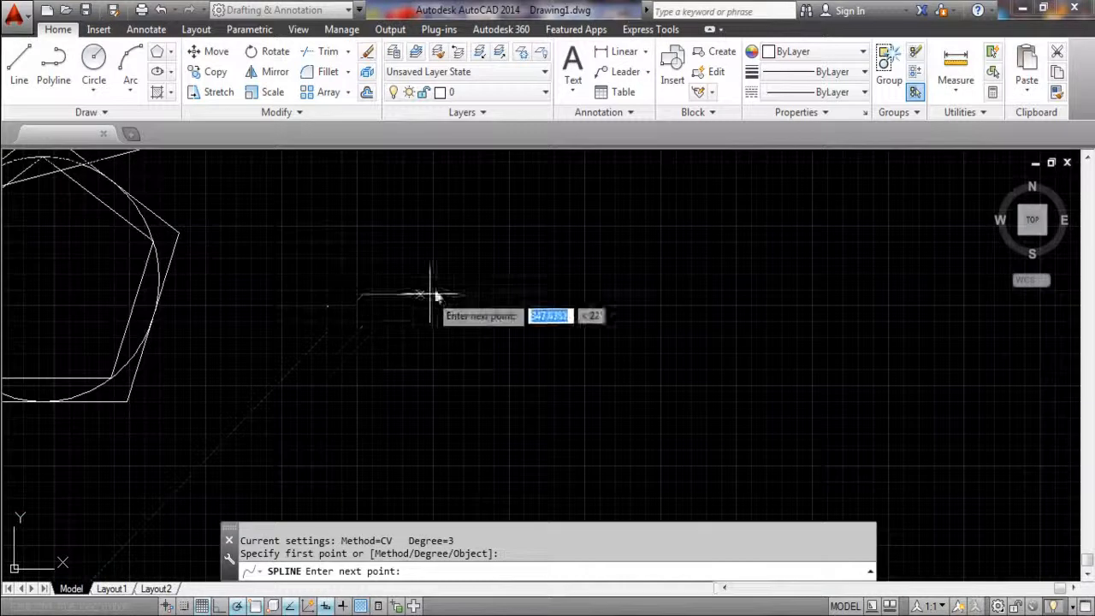
left_click(462, 248)
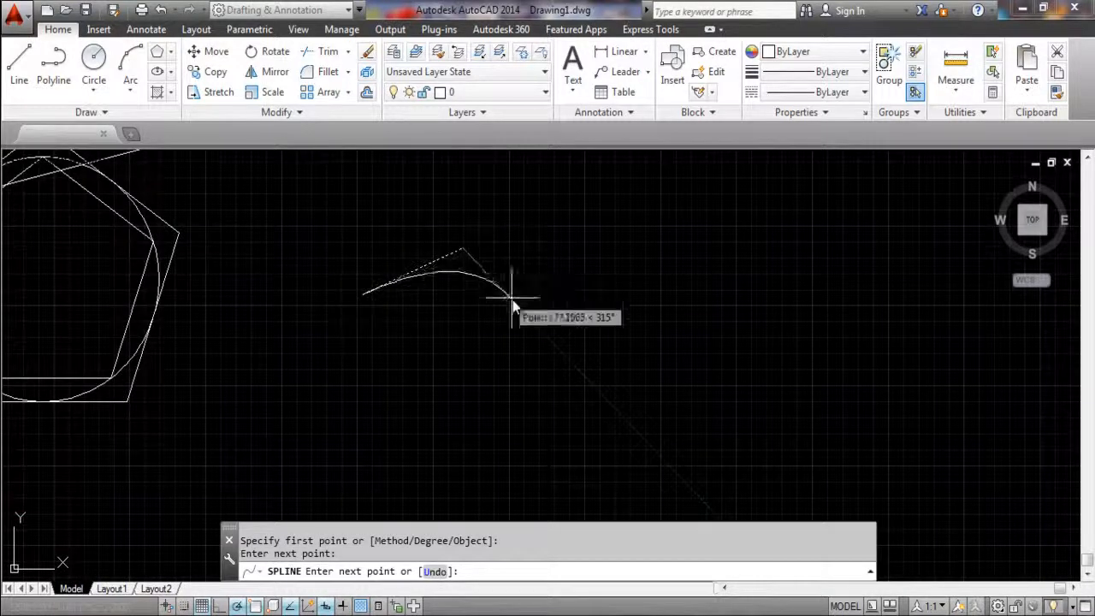
left_click(550, 326)
left_click(625, 248)
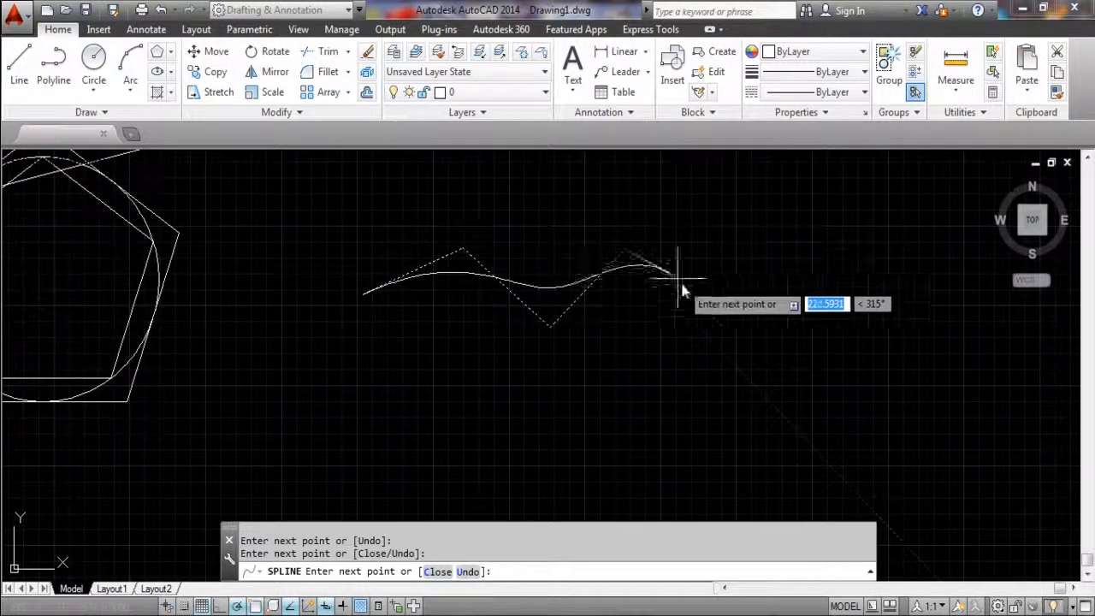
left_click(737, 332)
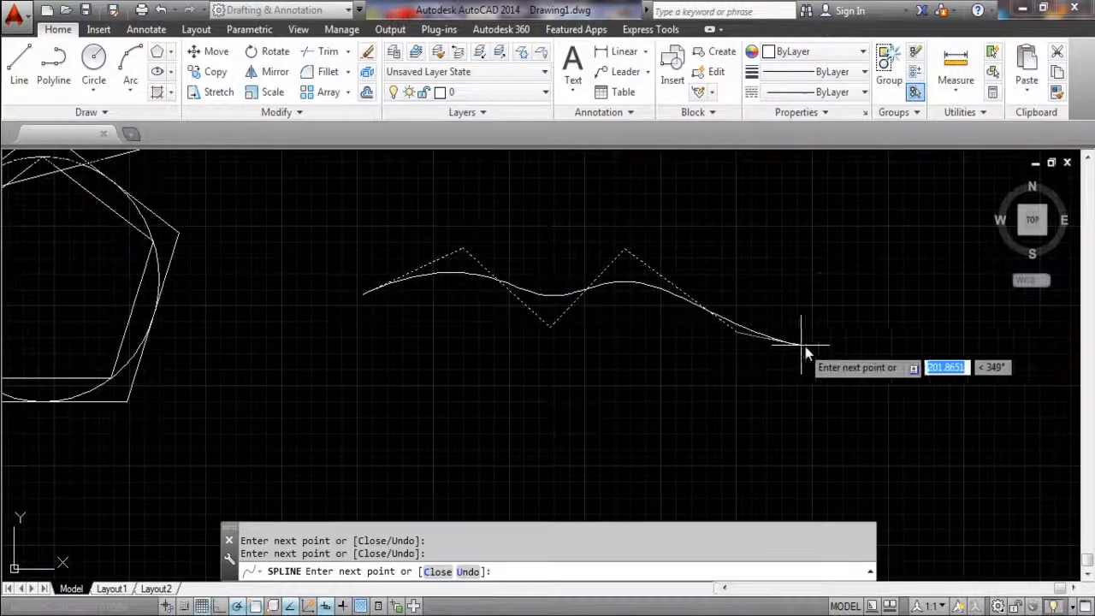
left_click(853, 247)
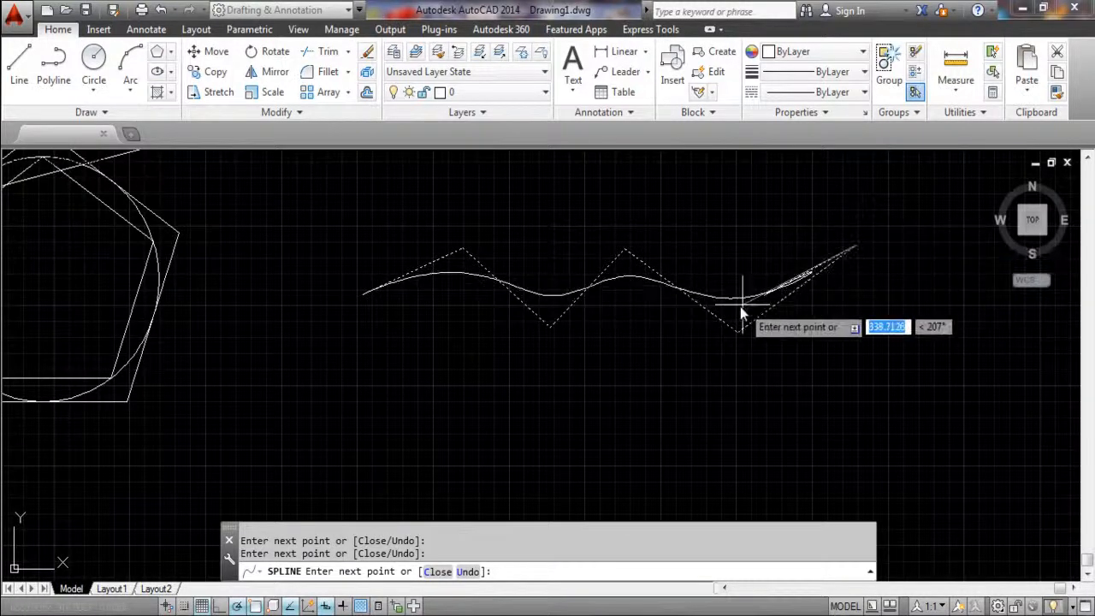
key("Escape")
- Try to trace a freehand revision cloud beside the pentagons, just below the ray
left_click(51, 112)
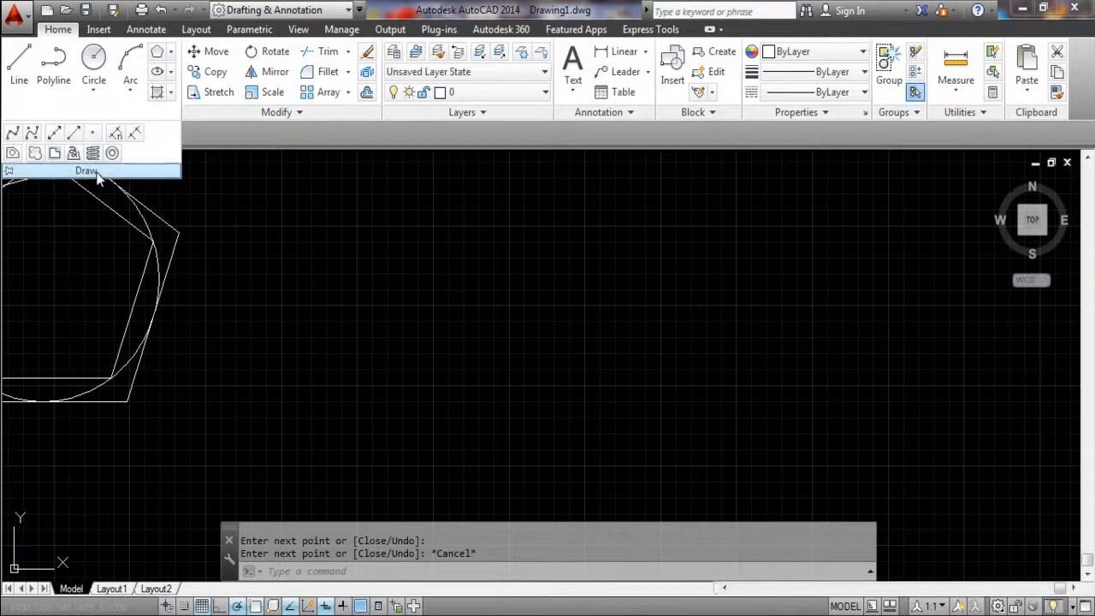
left_click(36, 155)
middle_click_drag(250, 245, 408, 278)
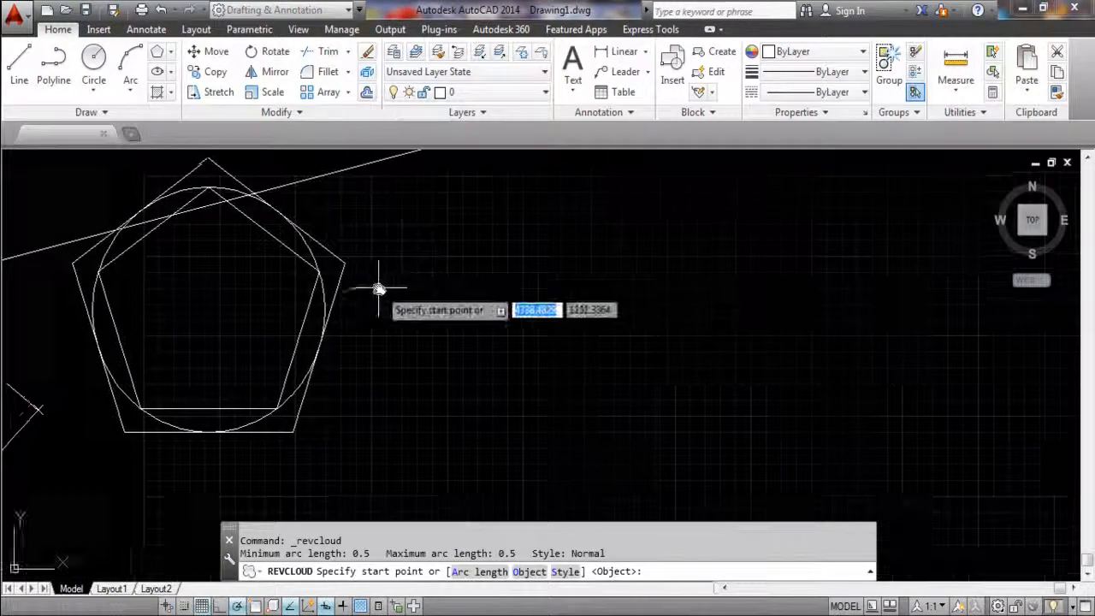
scroll(367, 272, "up", 4)
scroll(357, 223, "down", 4)
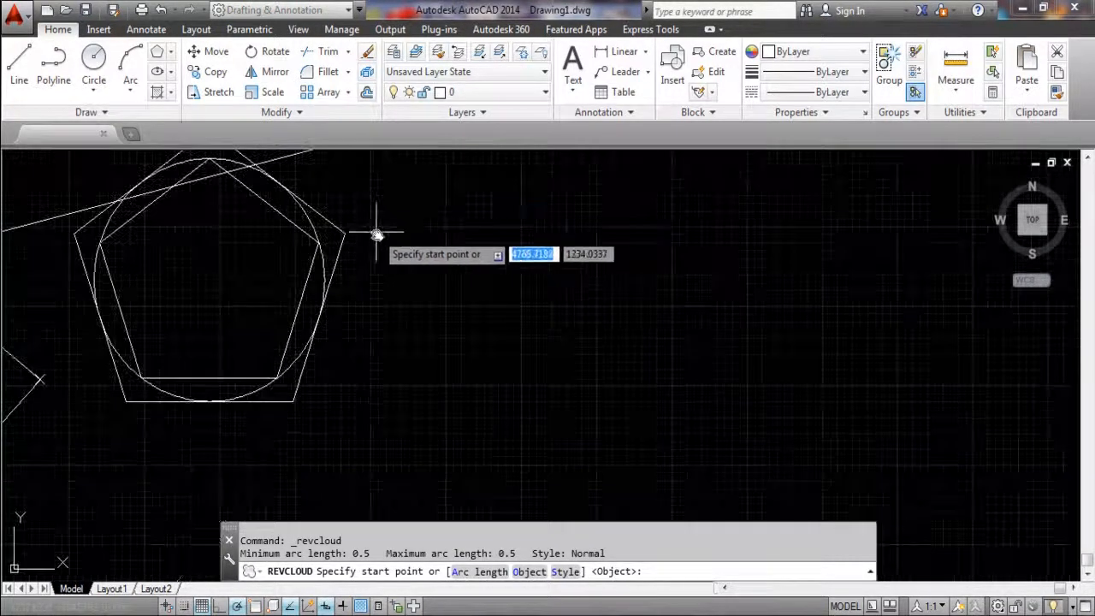
mouse_move(385, 201)
middle_mouse_down()
mouse_move(379, 294)
mouse_move(369, 294)
middle_mouse_up()
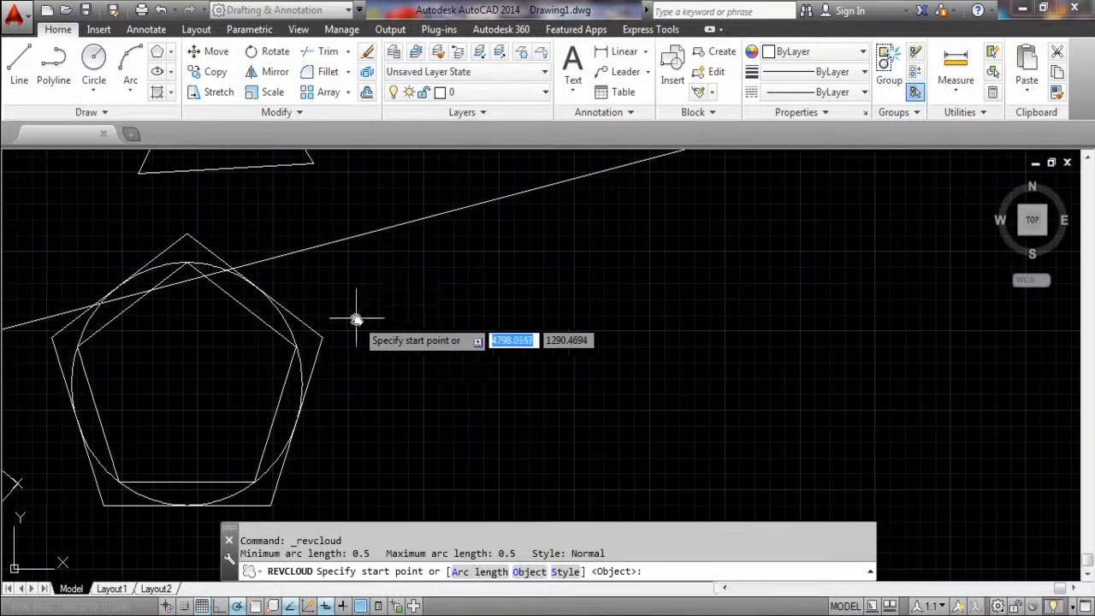
left_click(351, 308)
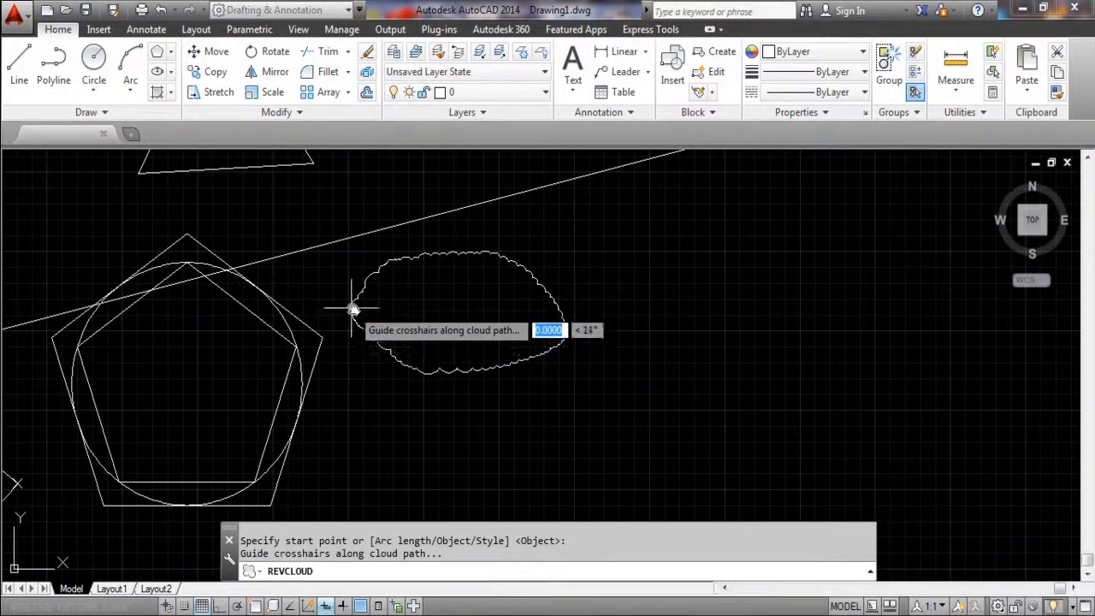
scroll(362, 309, "up", 5)
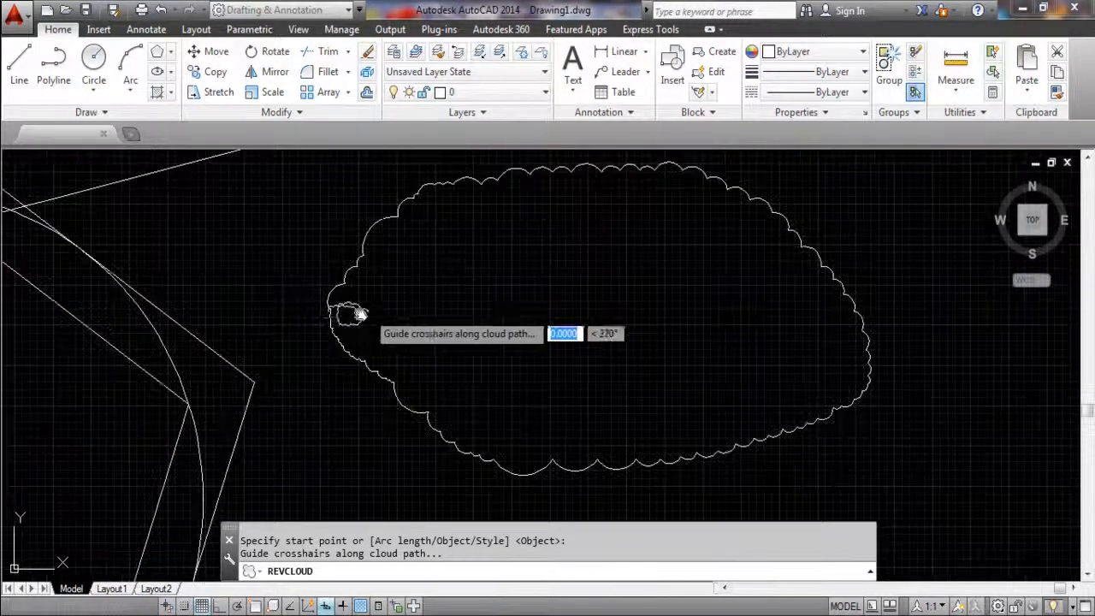
key("Escape")
- Draw a smaller freehand revision cloud near the outer pentagon's corner, and erase it
left_click(92, 112)
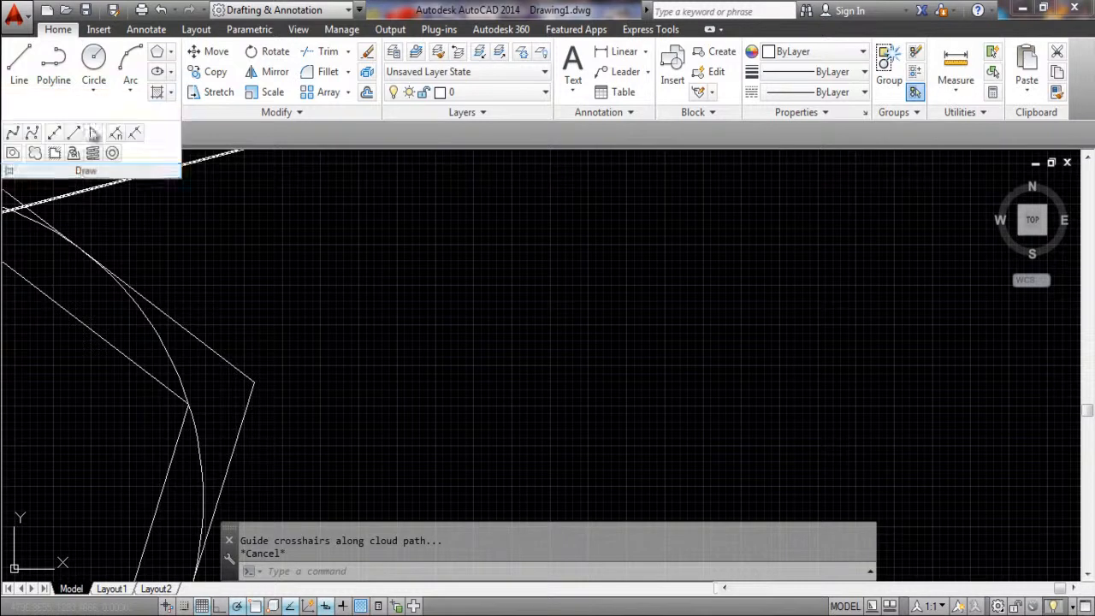
left_click(35, 154)
left_click(431, 291)
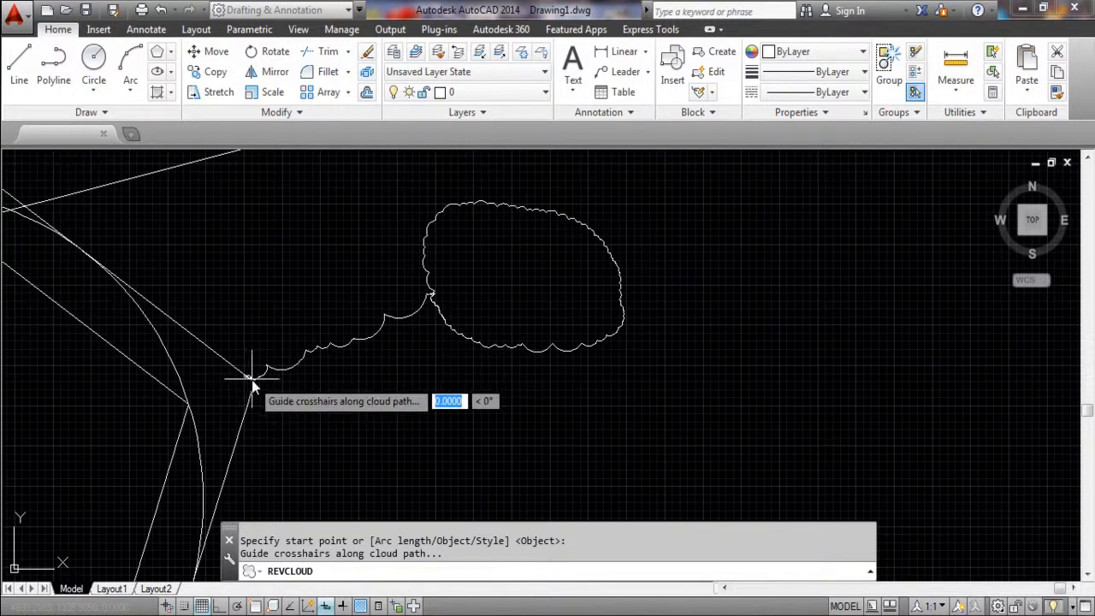
key("Return")
key("Escape")
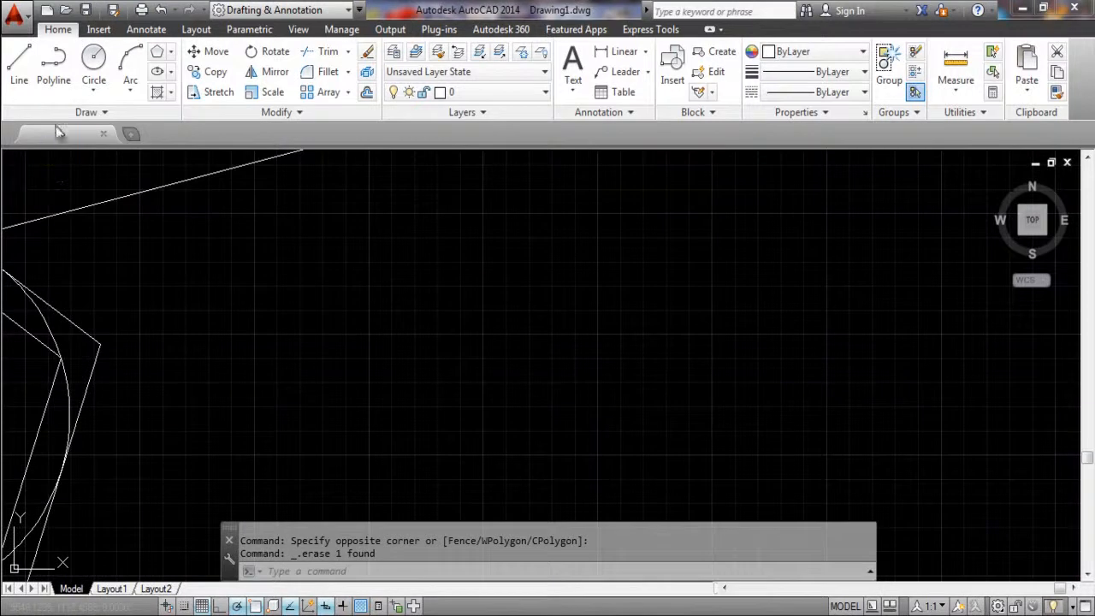
- Try twice more to trace a freehand revision cloud in the empty area away from the pentagons
left_click(85, 112)
left_click(53, 155)
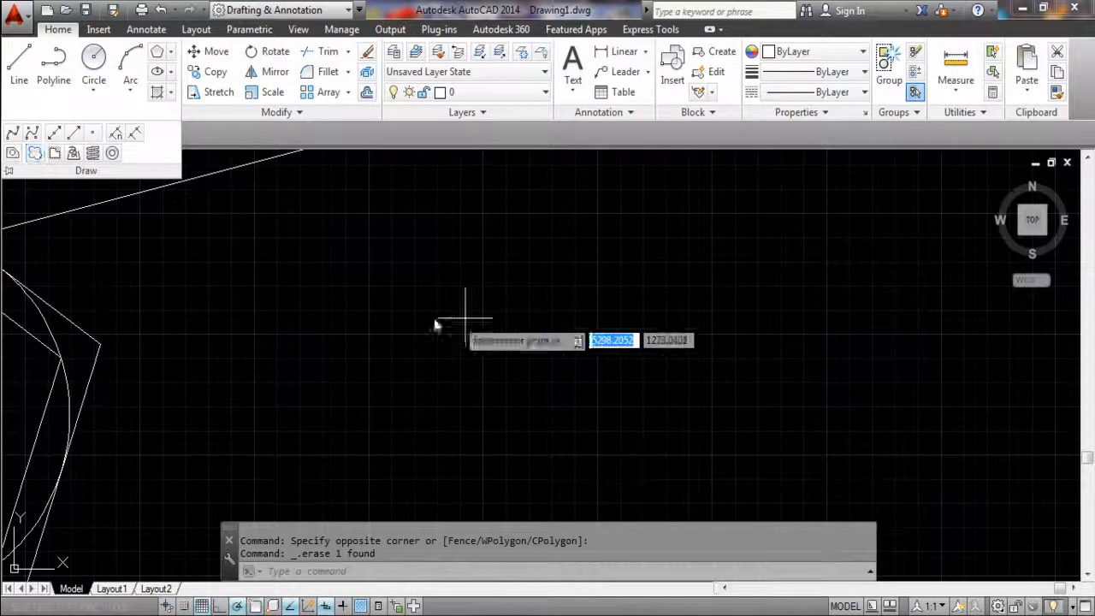
left_click(390, 323)
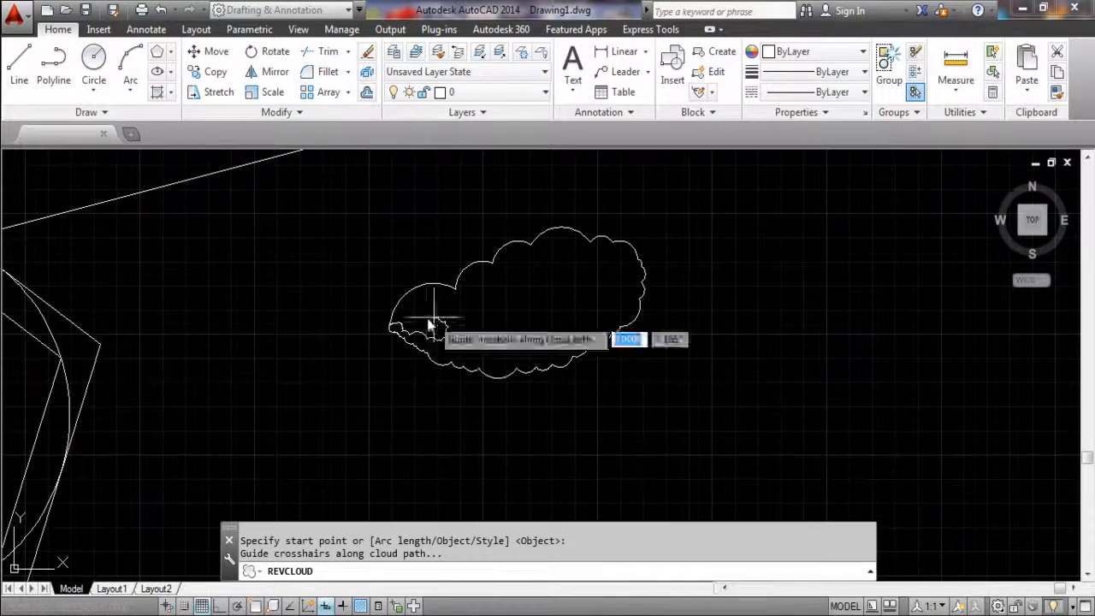
key("Escape")
scroll(409, 332, "up", 2)
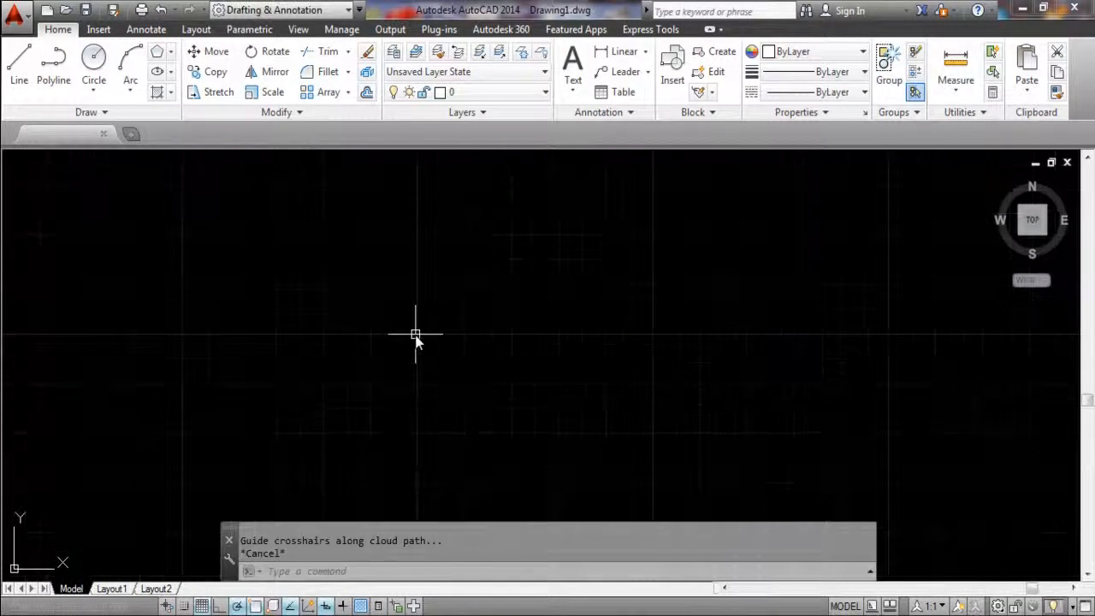
left_click(63, 117)
left_click(54, 156)
left_click(330, 315)
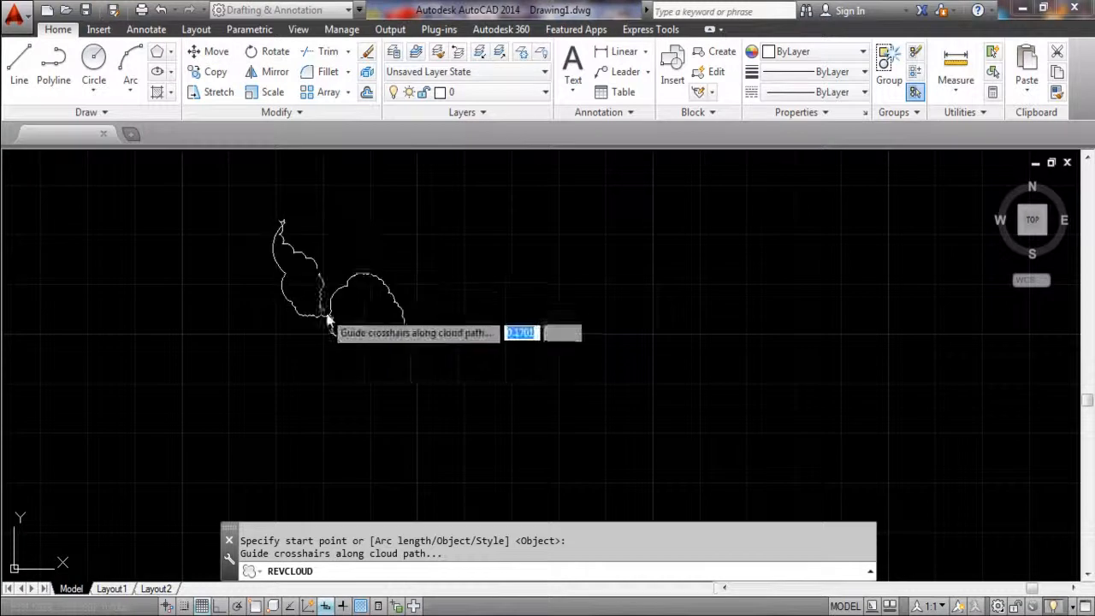
key("Escape")
- Draw a closed, roughly oval freehand revision cloud in the empty area beyond the pentagons
left_click(97, 113)
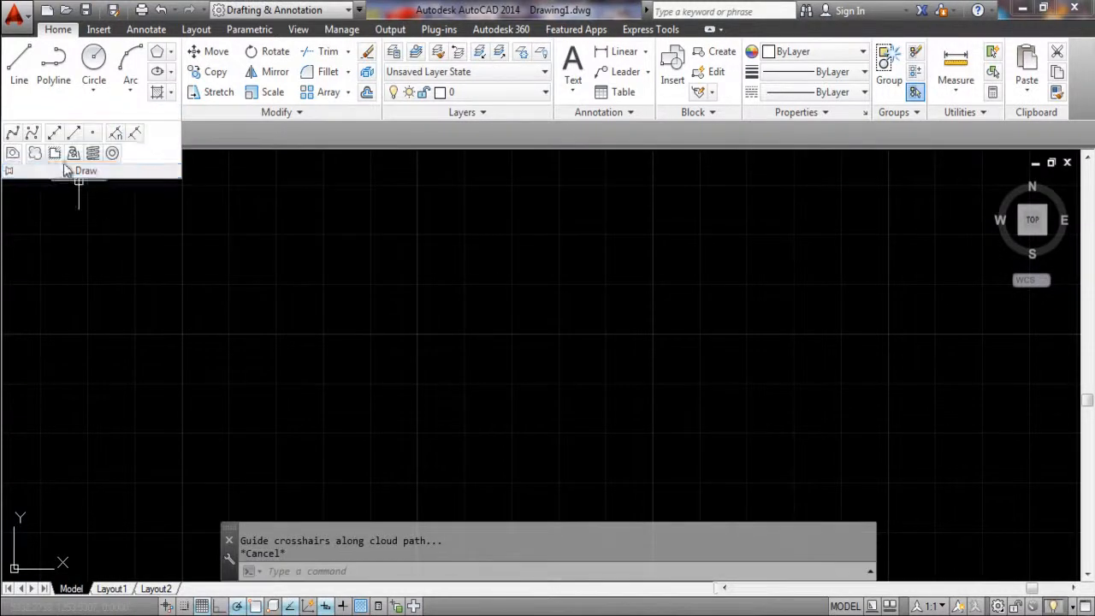
left_click(35, 153)
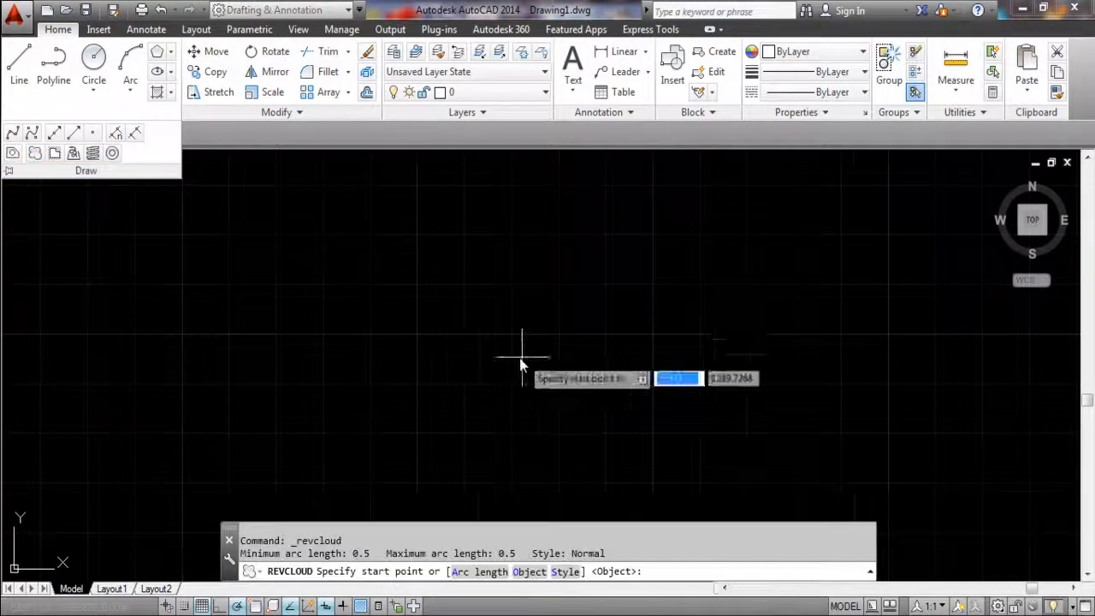
left_click(358, 349)
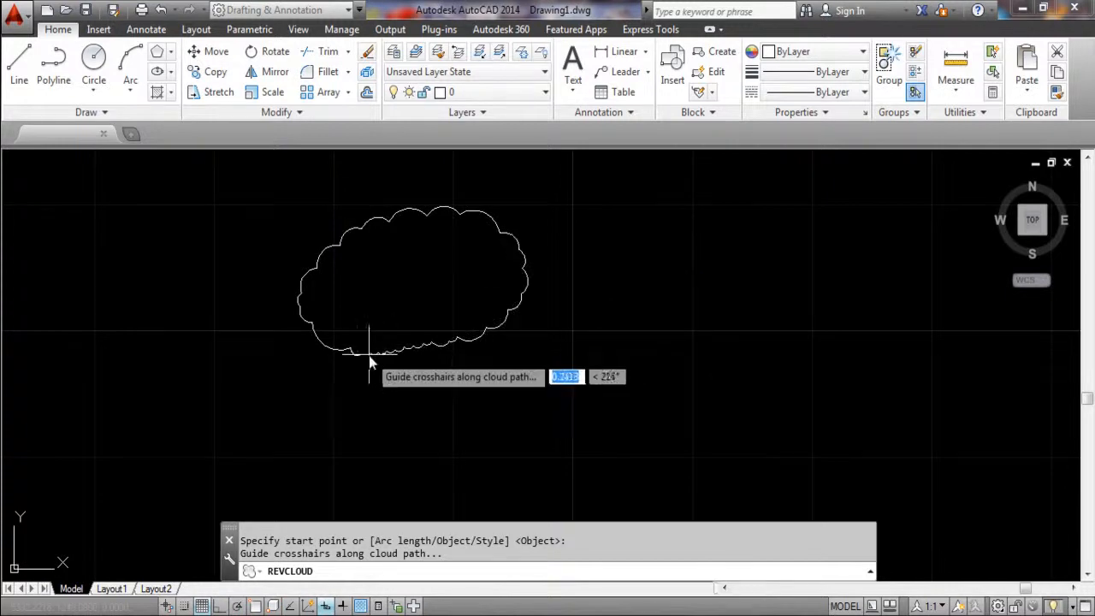
left_click(525, 218)
left_click(451, 274)
key("Escape")
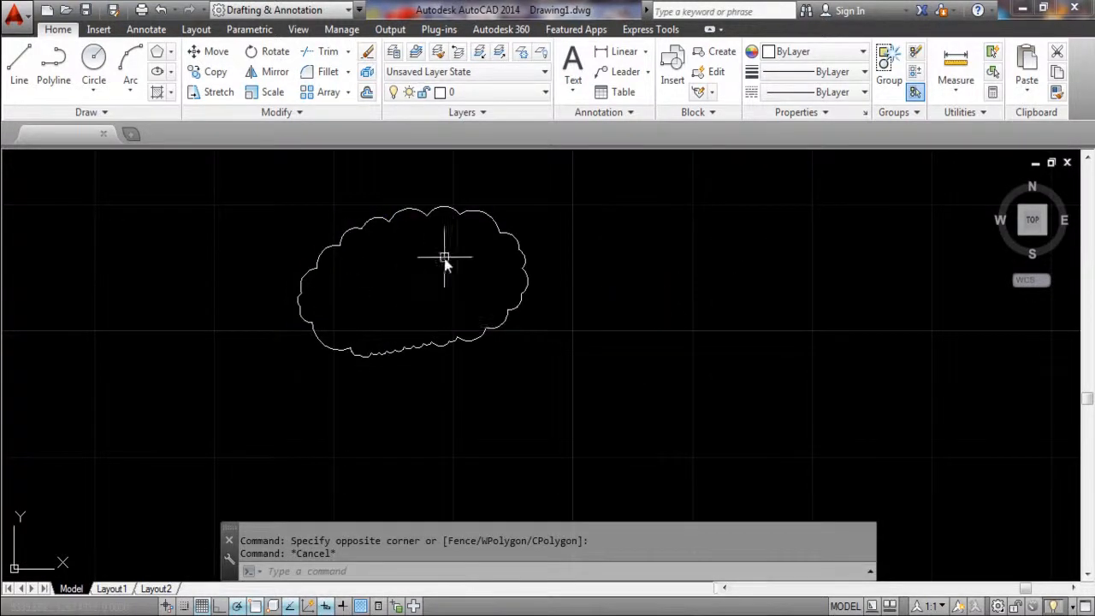
- Add the multiline text "warning!" inside the revision cloud
left_click(570, 67)
left_click(363, 267)
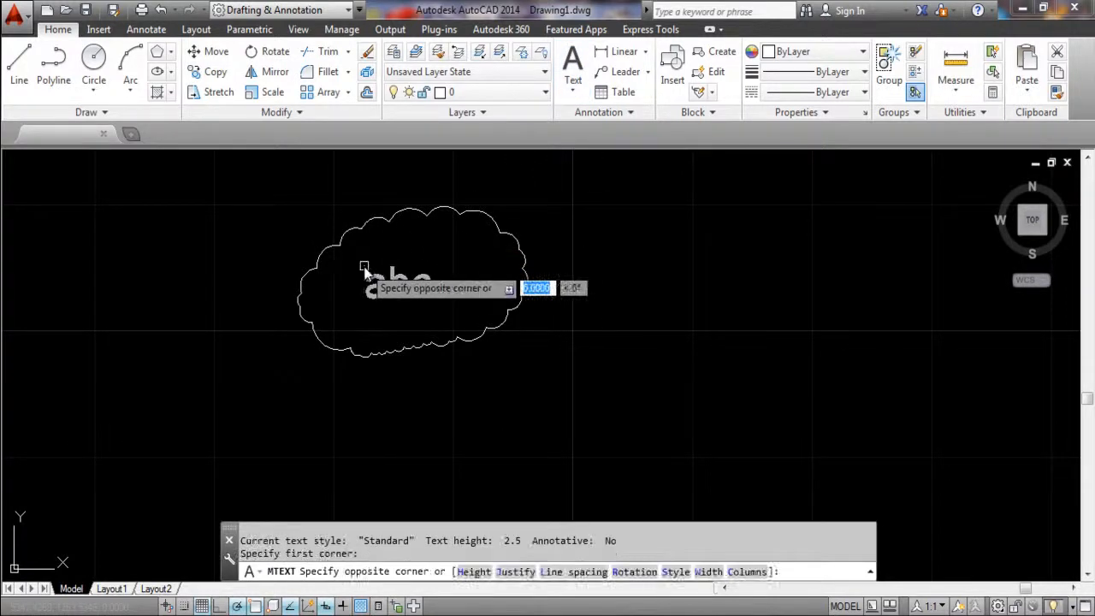
left_click(365, 288)
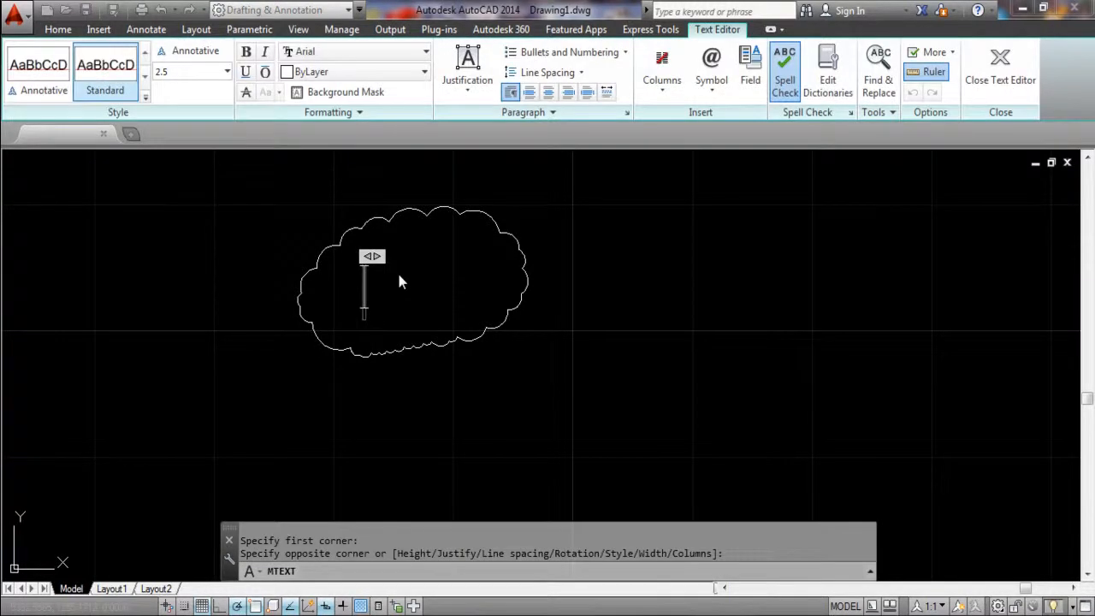
type("warning")
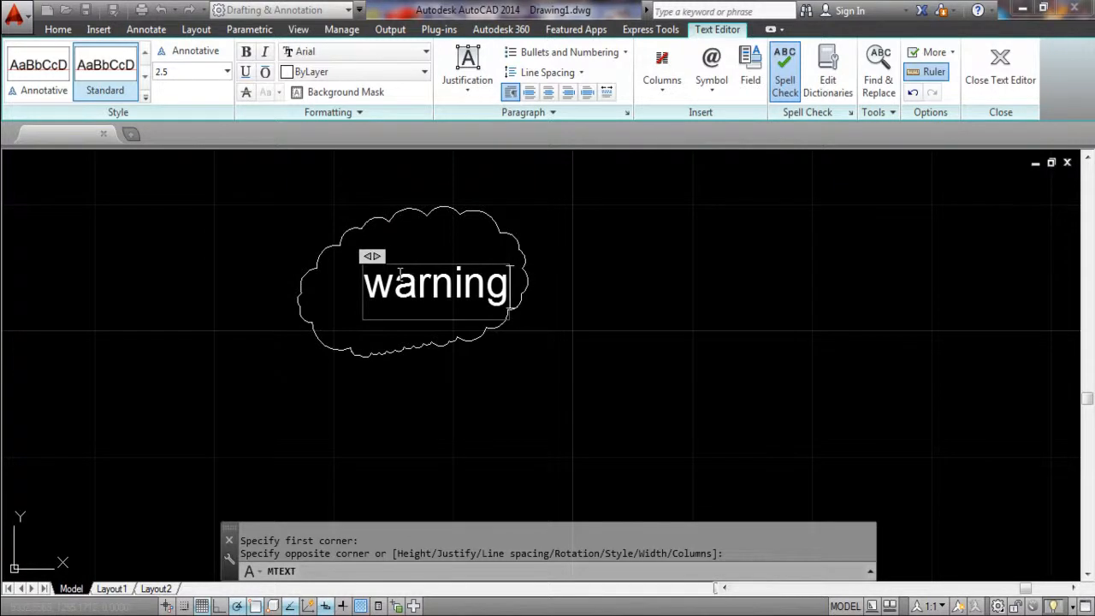
type("!")
key("Return")
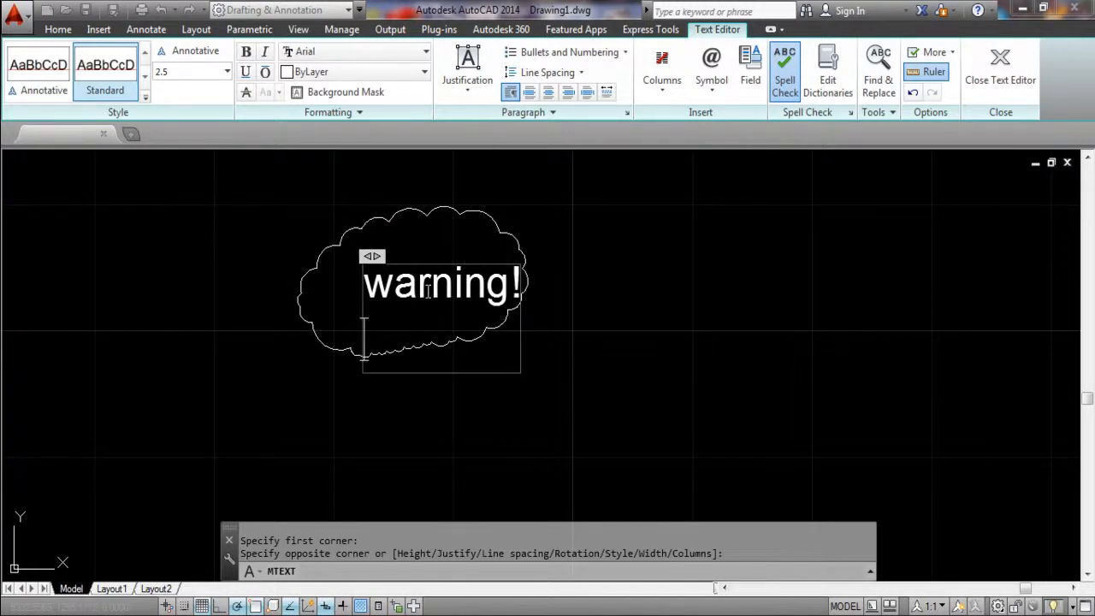
key("Return")
key("Return")
key("Return")
left_click(559, 285)
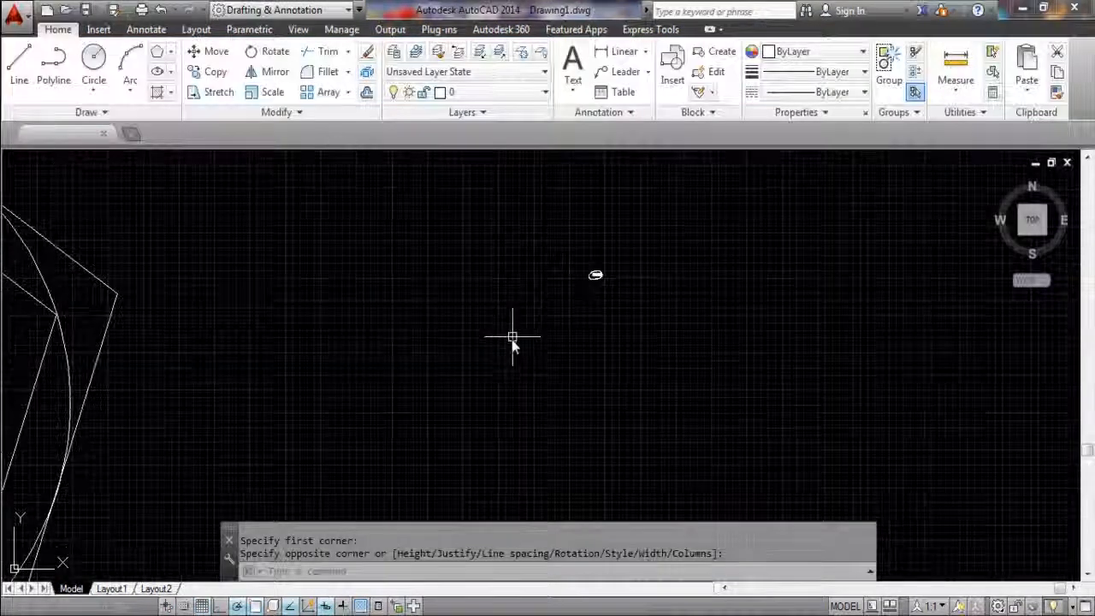
- Place three donuts with inside diameter 10 and outside diameter 70 side by side in the empty area beyond the revision cloud
scroll(460, 313, "down", 2)
left_click(128, 113)
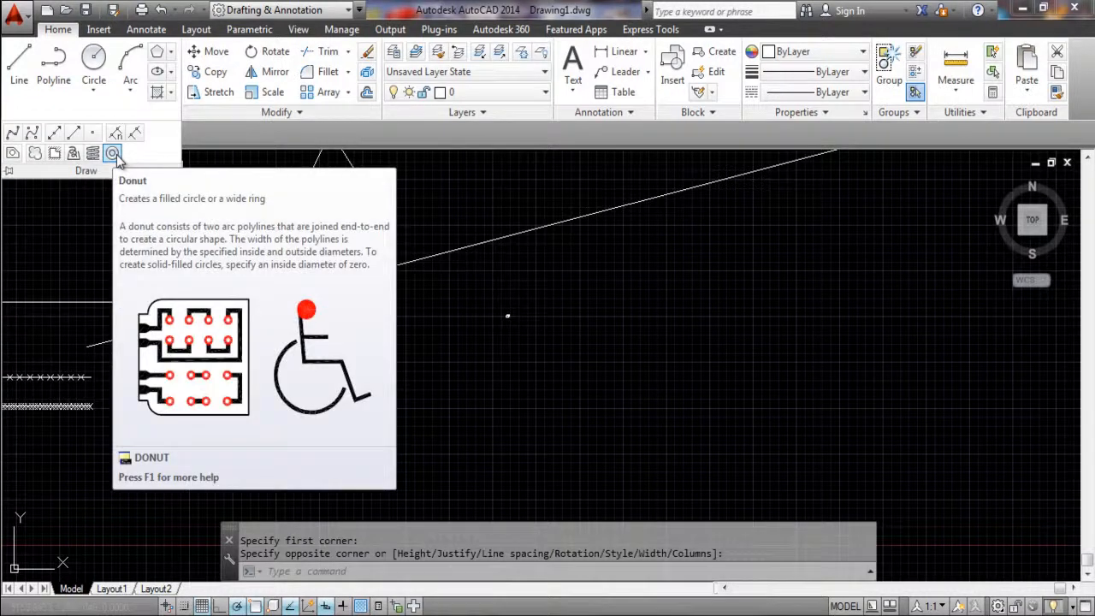
left_click(112, 152)
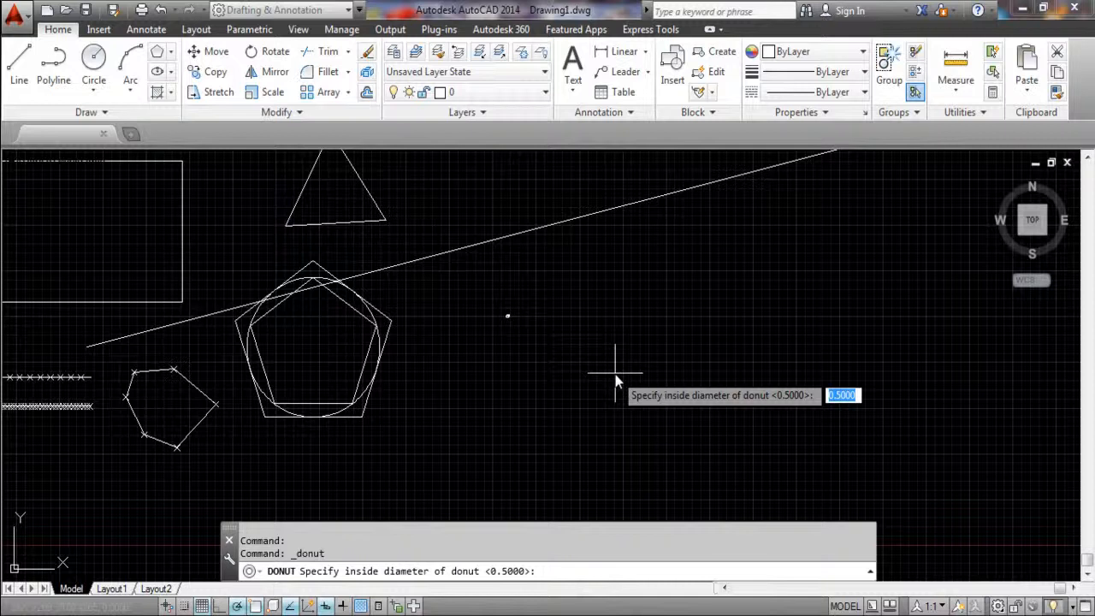
key("Return")
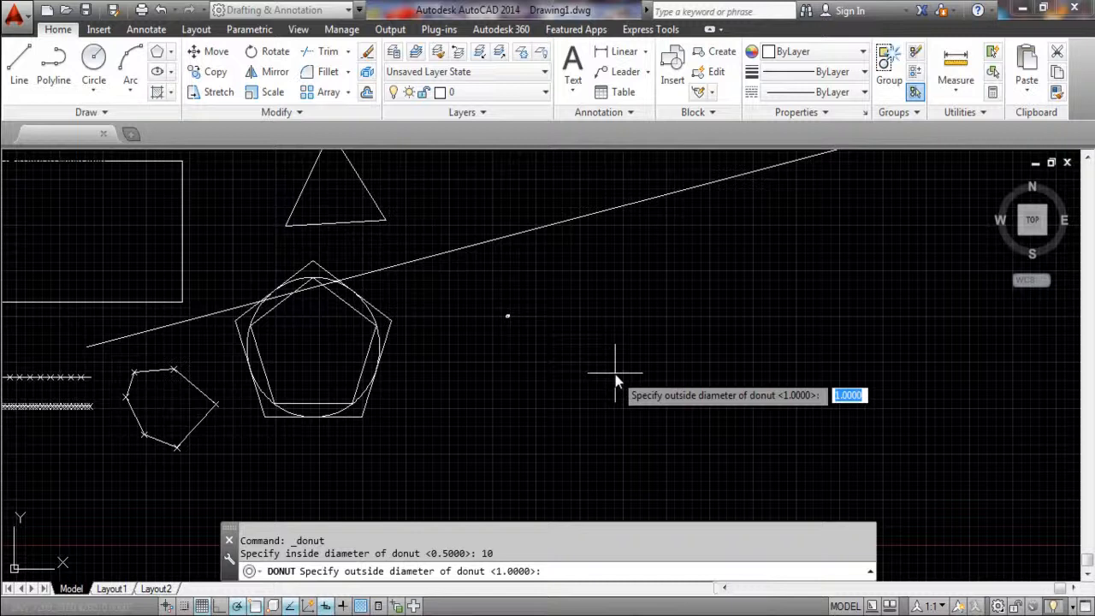
key("Return")
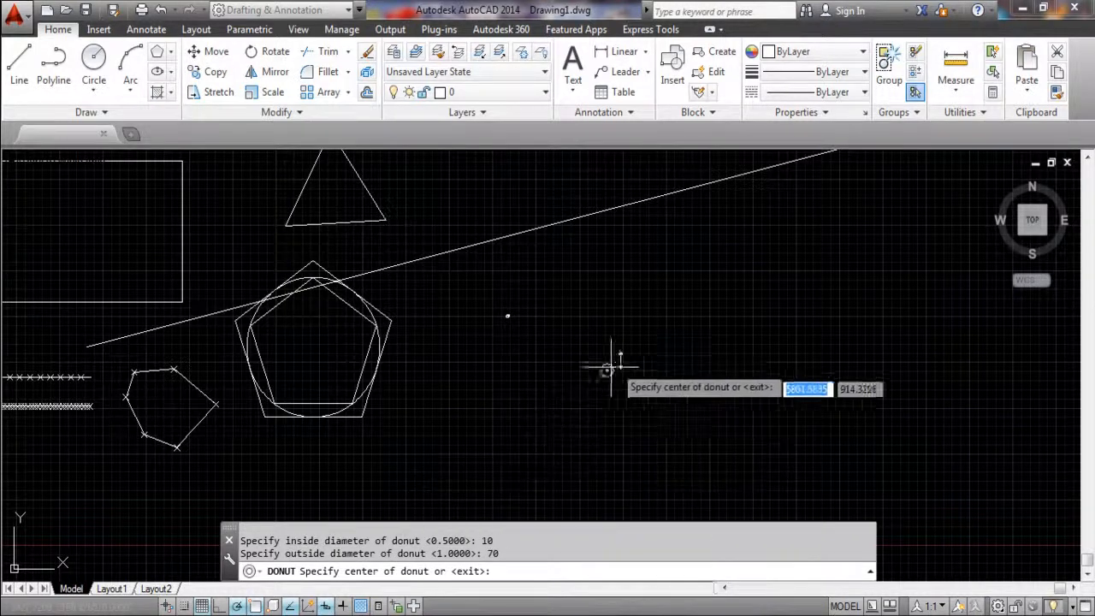
left_click(675, 336)
scroll(655, 377, "up", 8)
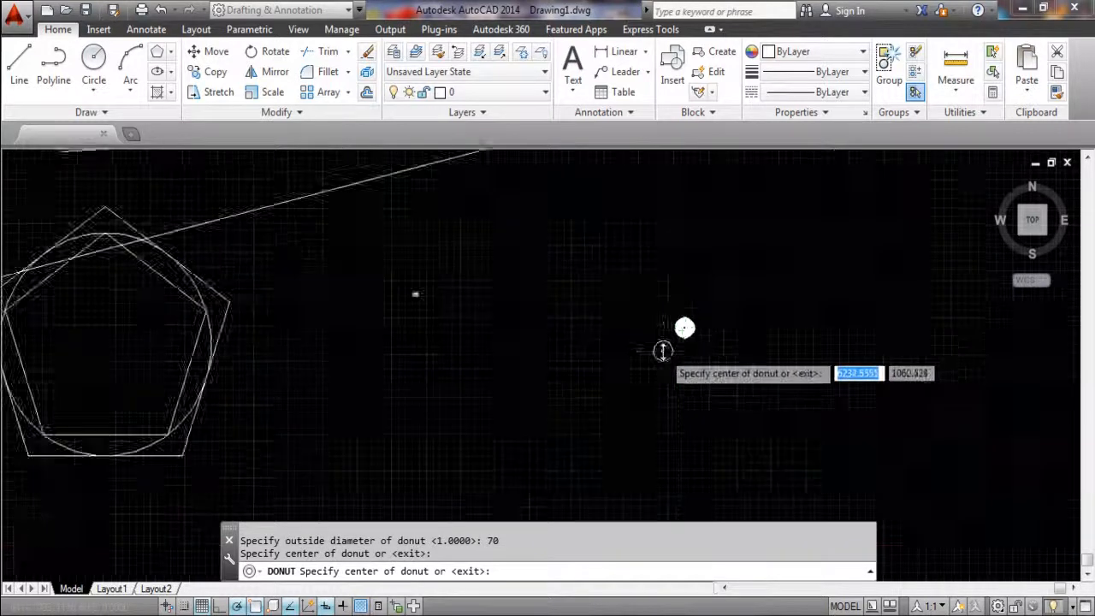
scroll(714, 317, "up", 5)
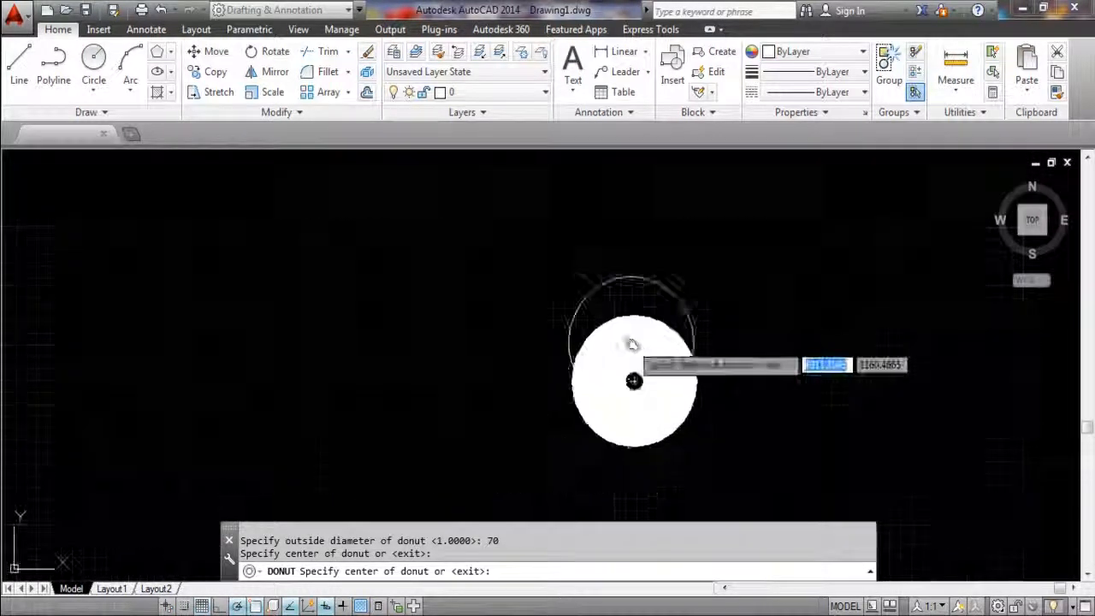
left_click(372, 330)
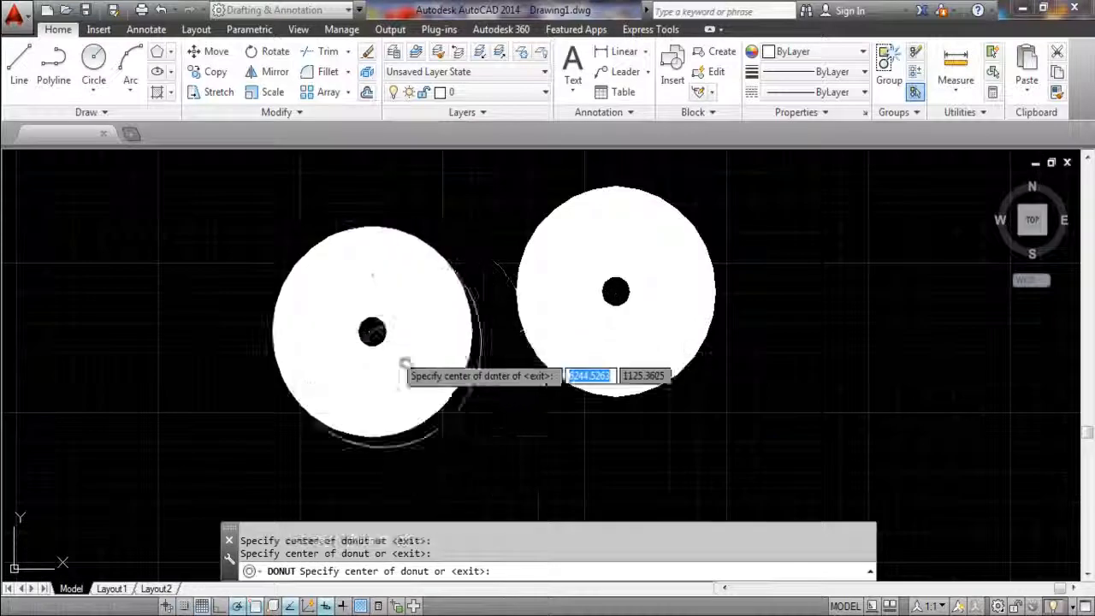
key("Escape")
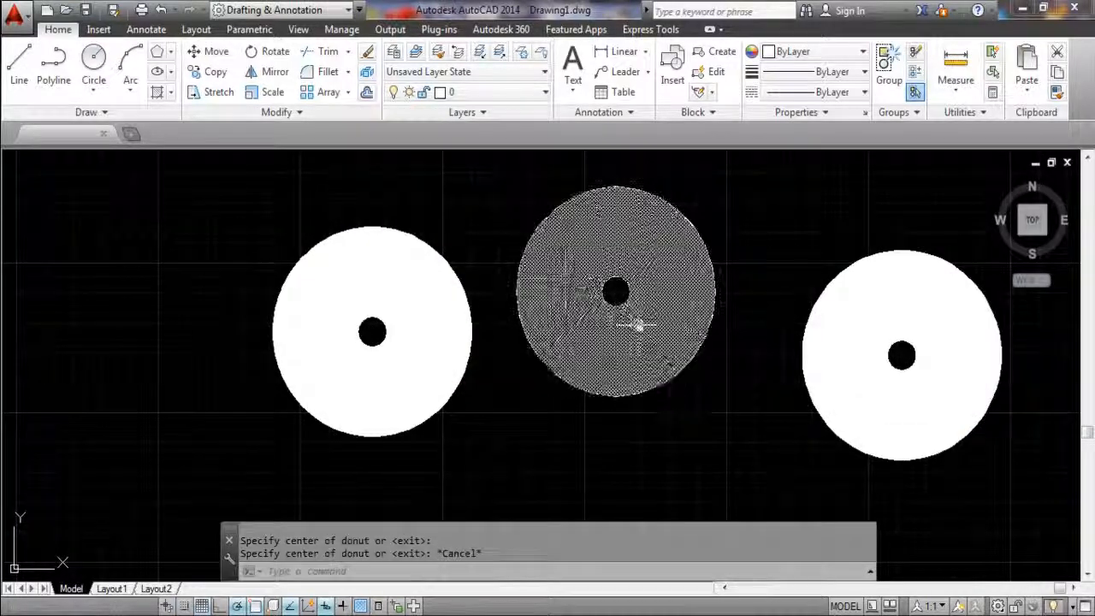
left_click(83, 114)
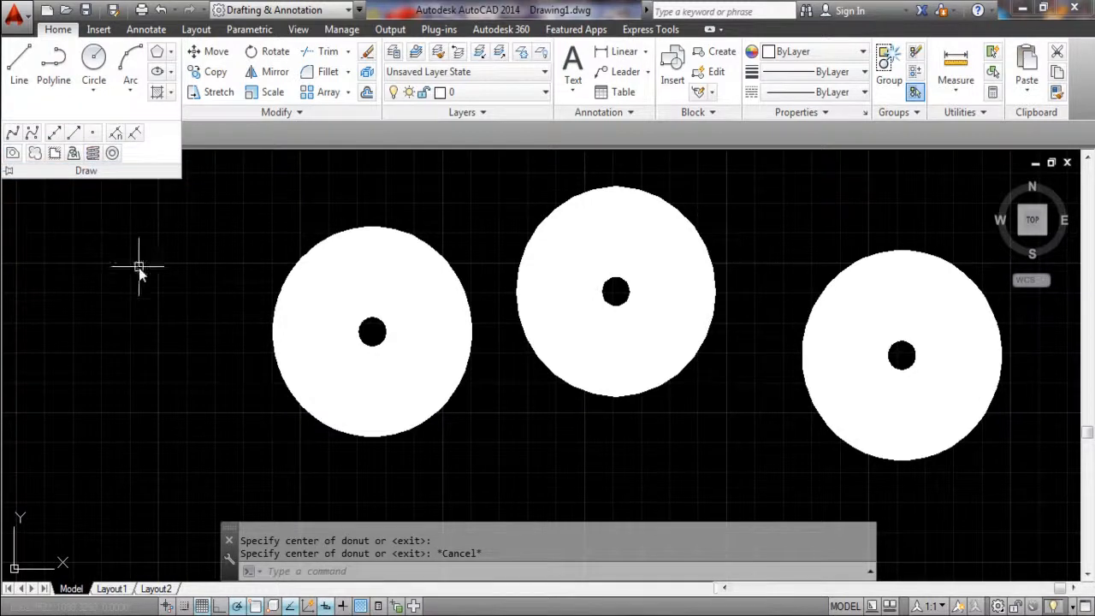
scroll(214, 324, "down", 5)
mouse_move(158, 318)
middle_mouse_down()
mouse_move(569, 308)
mouse_move(804, 283)
mouse_move(850, 293)
middle_mouse_up()
middle_click_drag(229, 209, 331, 250)
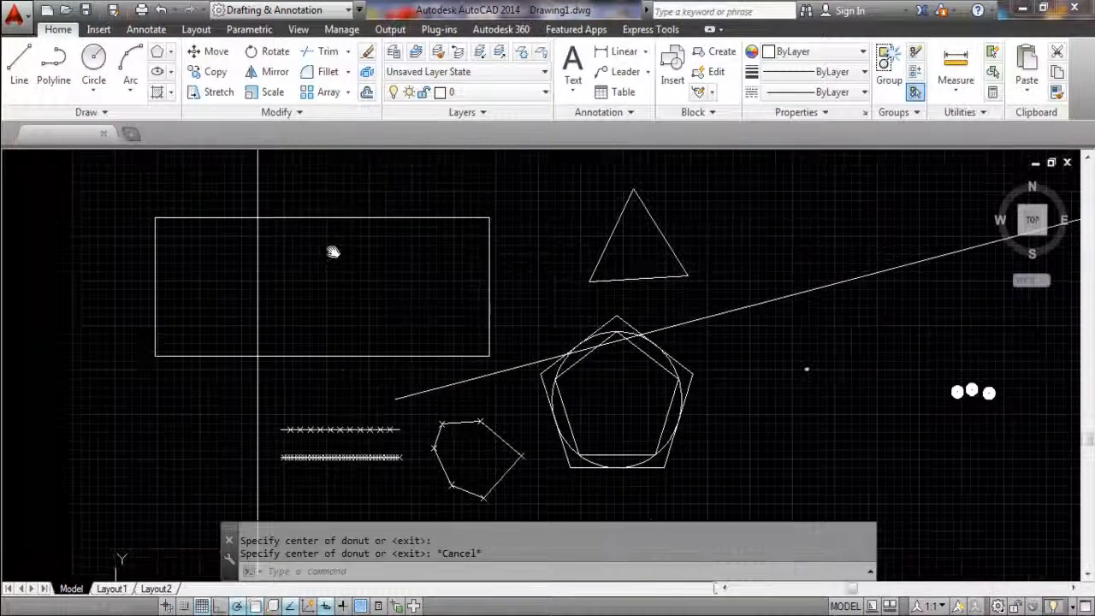